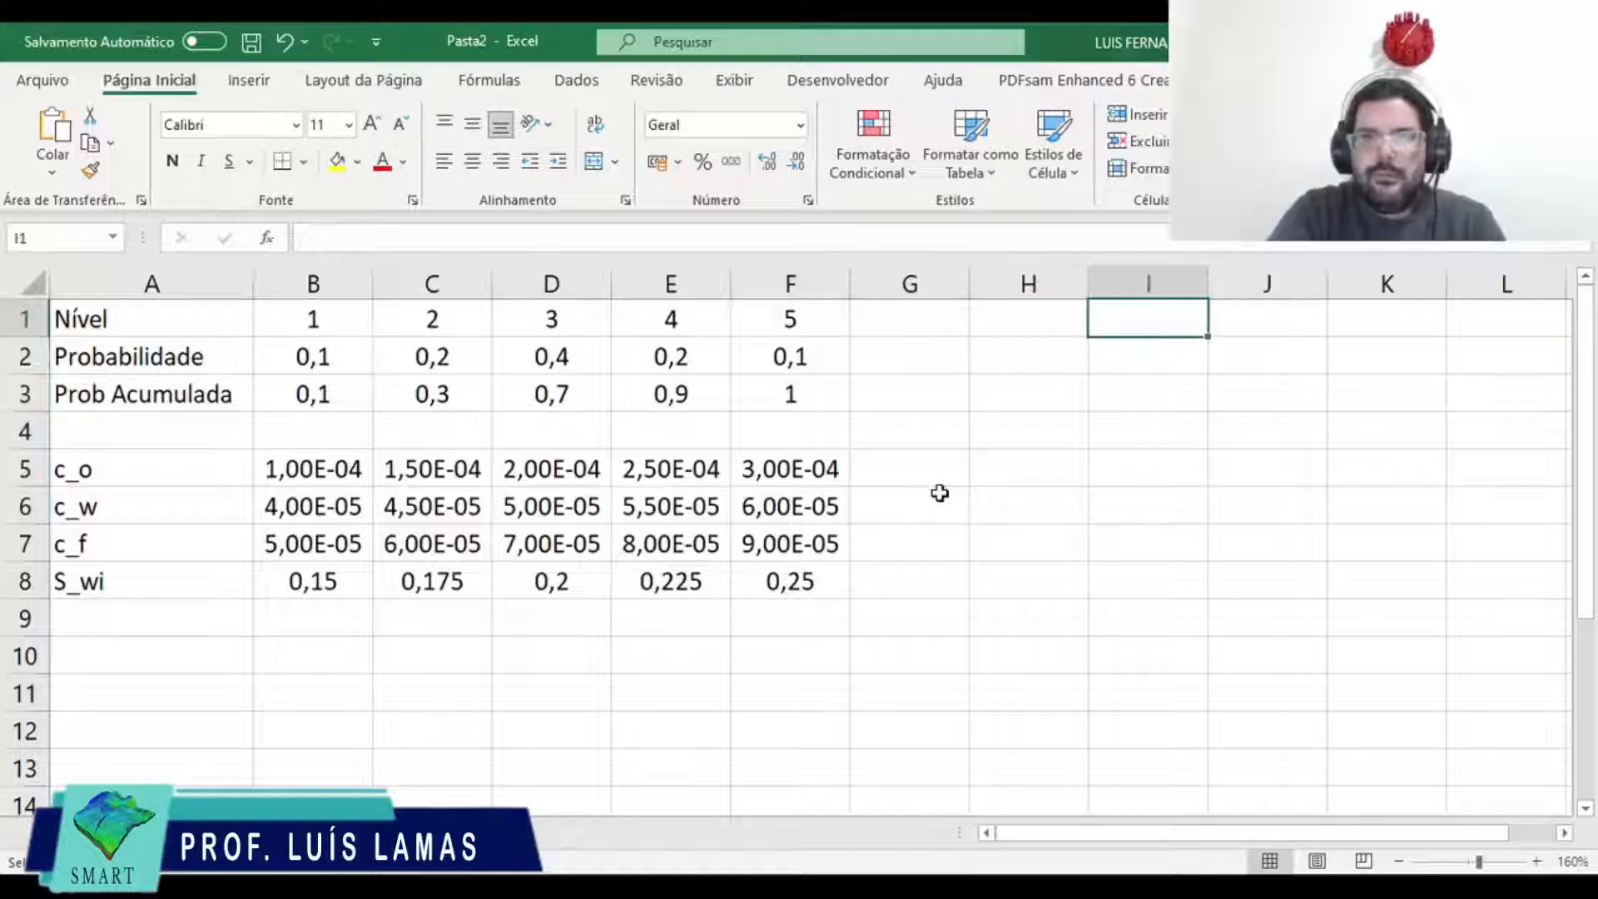
Step: Enter the header "Sorteio co" in cell I1 and widen column I to fit it
{"action": "type", "text": "Sorteio "}
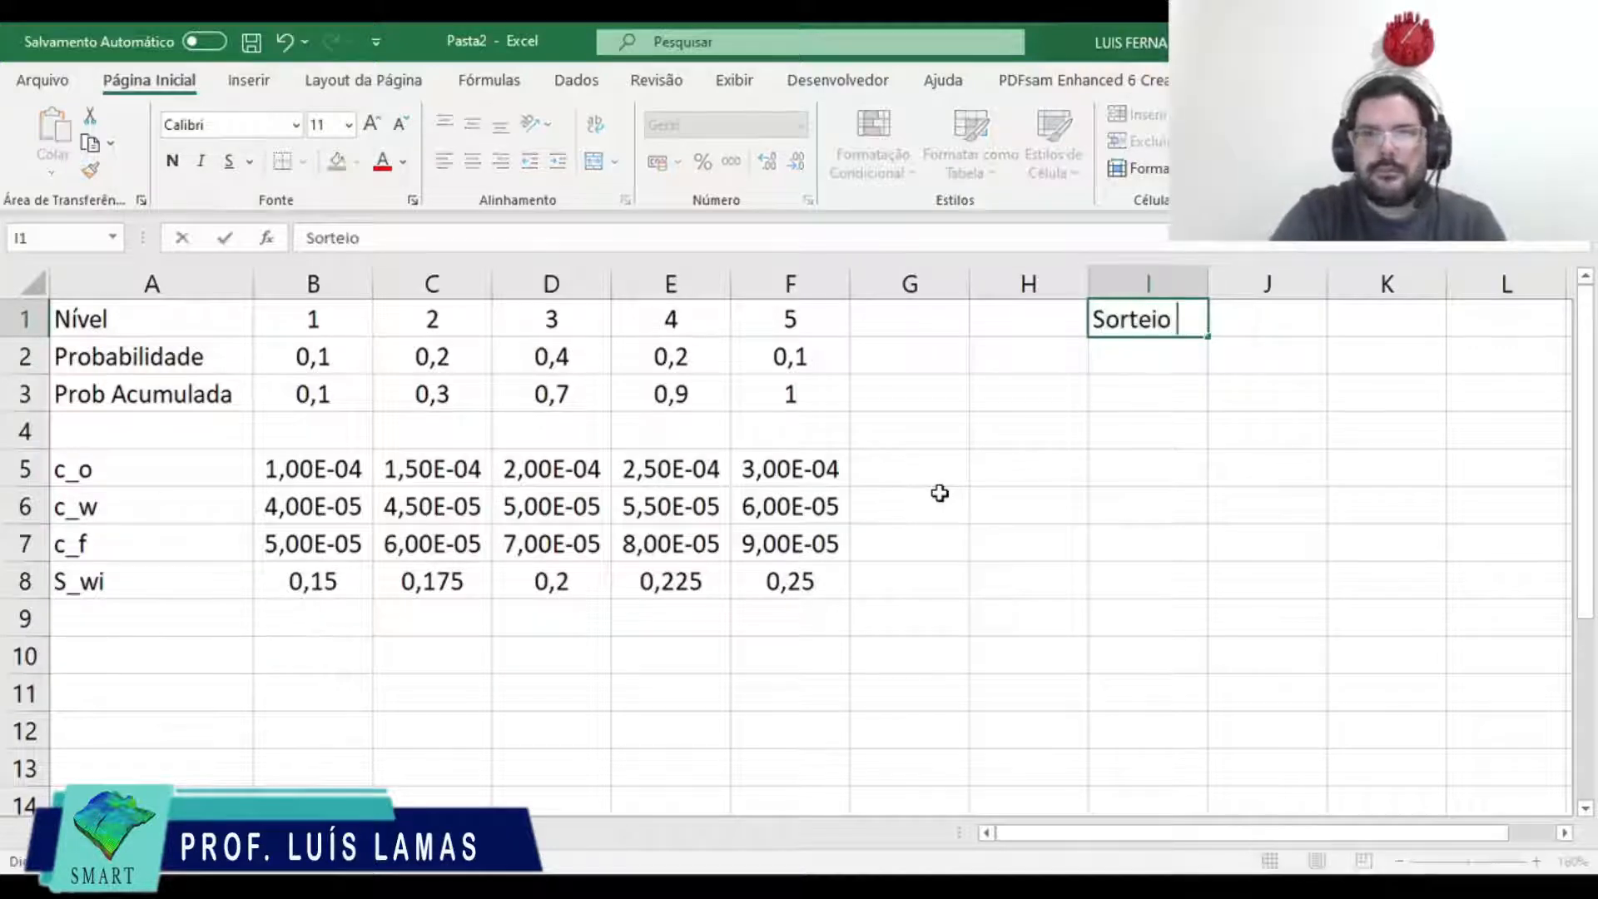
{"action": "type", "text": "co"}
{"action": "key", "text": "Return"}
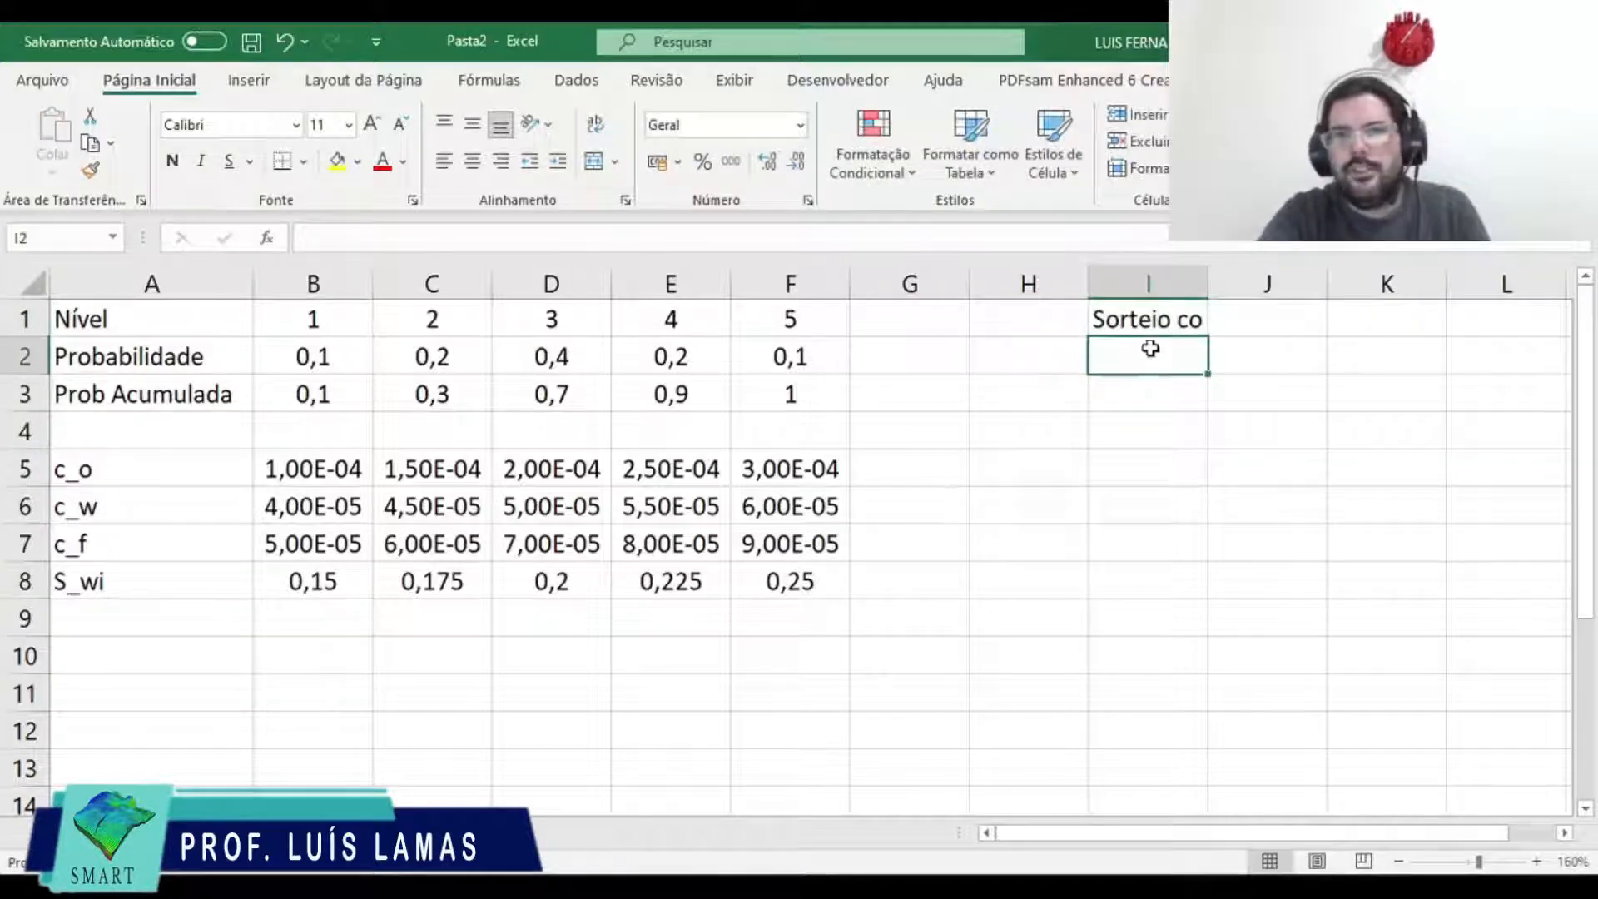
{"action": "left_click_drag", "start_coordinate": [1199, 291], "coordinate": [1257, 288]}
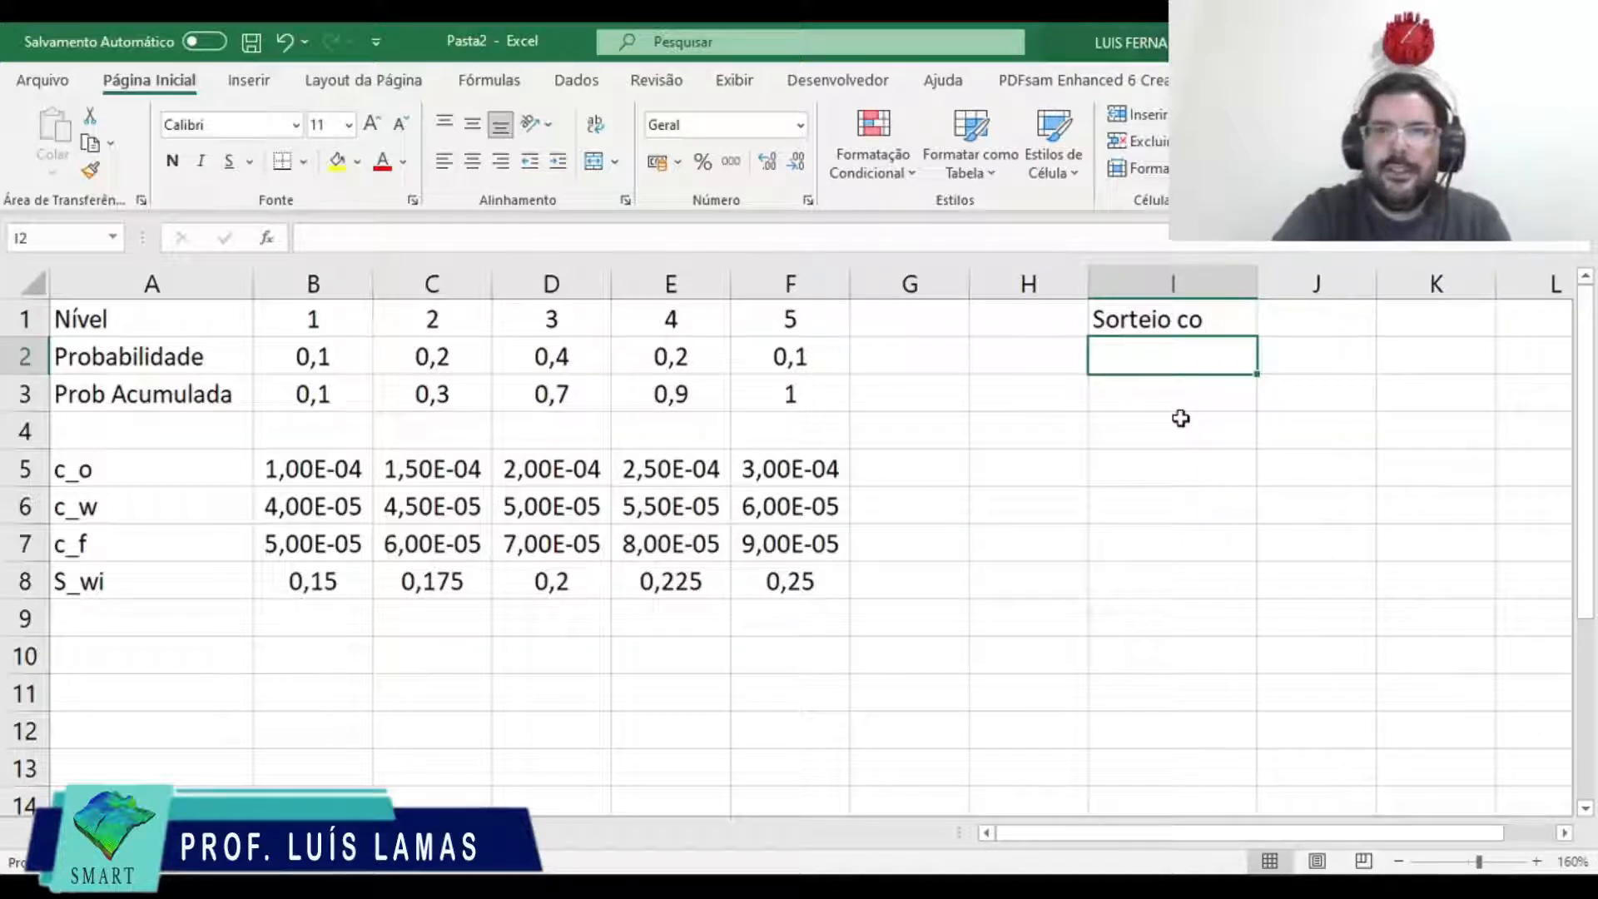
Step: Enter the random number formula =ALEATÓRIO() in cell I2 below the Sorteio co header
{"action": "type", "text": "=alea"}
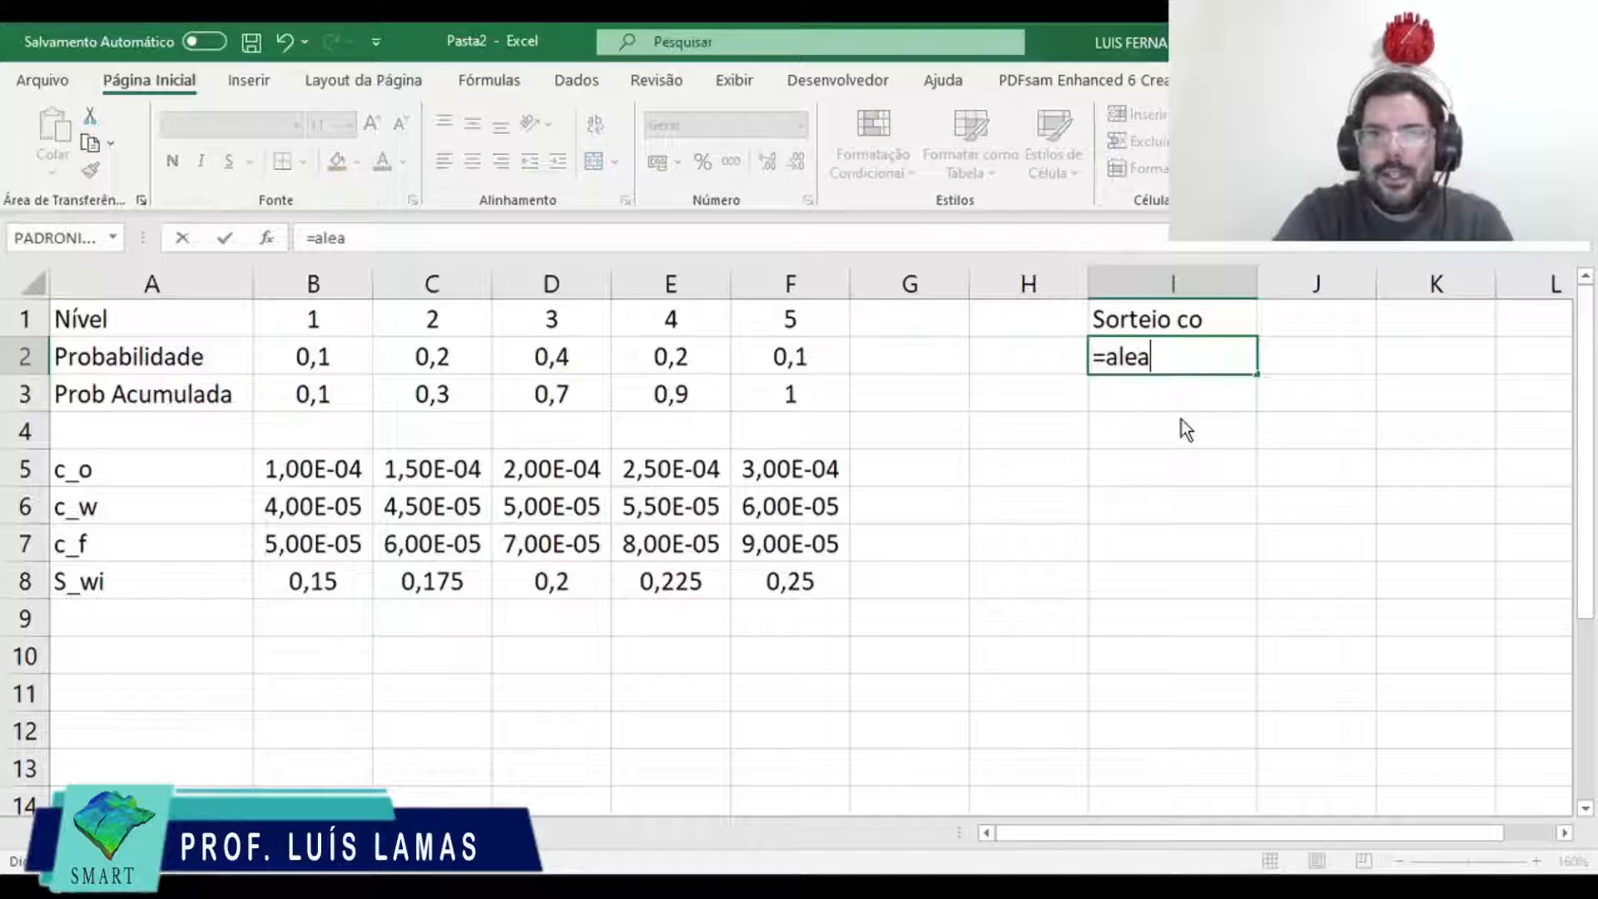
{"action": "key", "text": "Tab"}
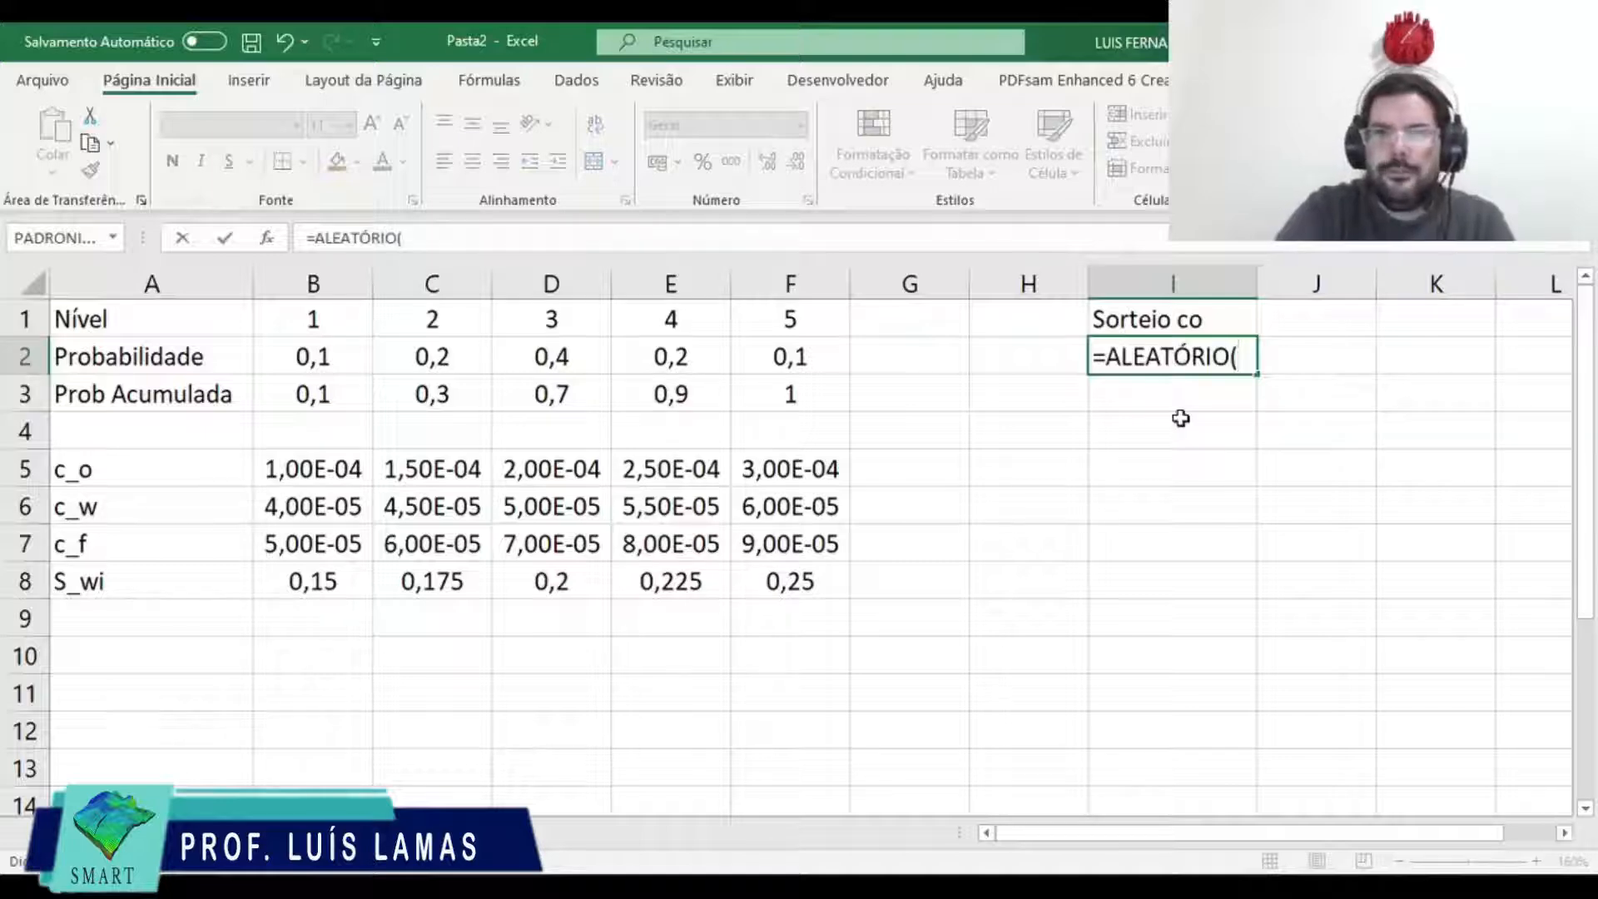
{"action": "type", "text": ")"}
{"action": "key", "text": "Return"}
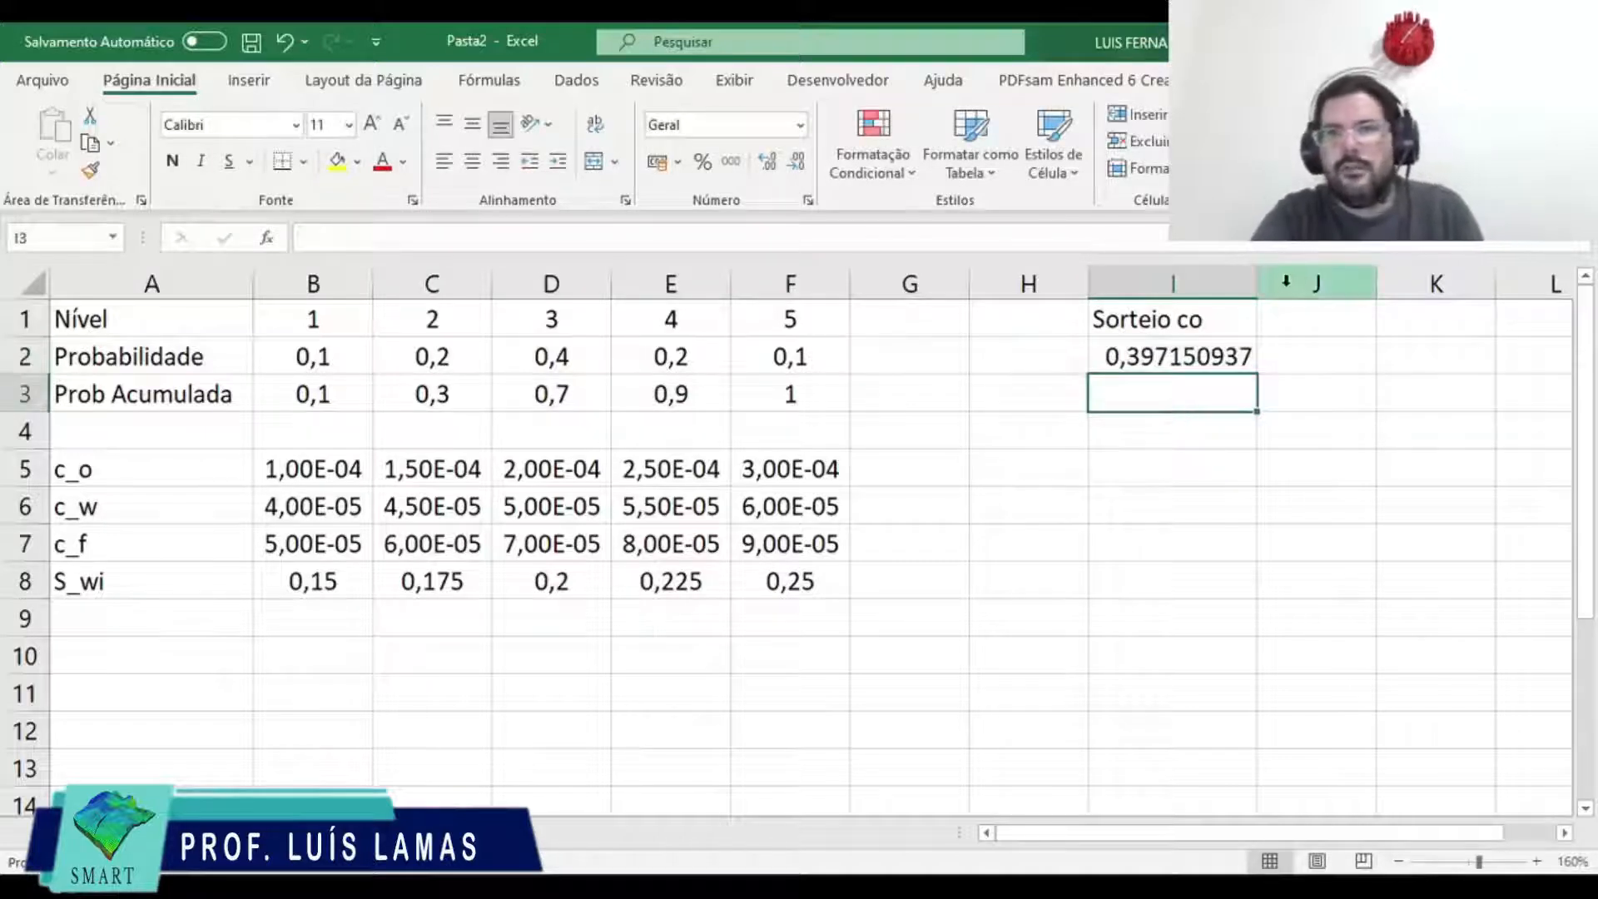
Step: Centre the contents of columns I through P horizontally and widen column J
{"action": "left_click_drag", "start_coordinate": [1192, 284], "coordinate": [1459, 310]}
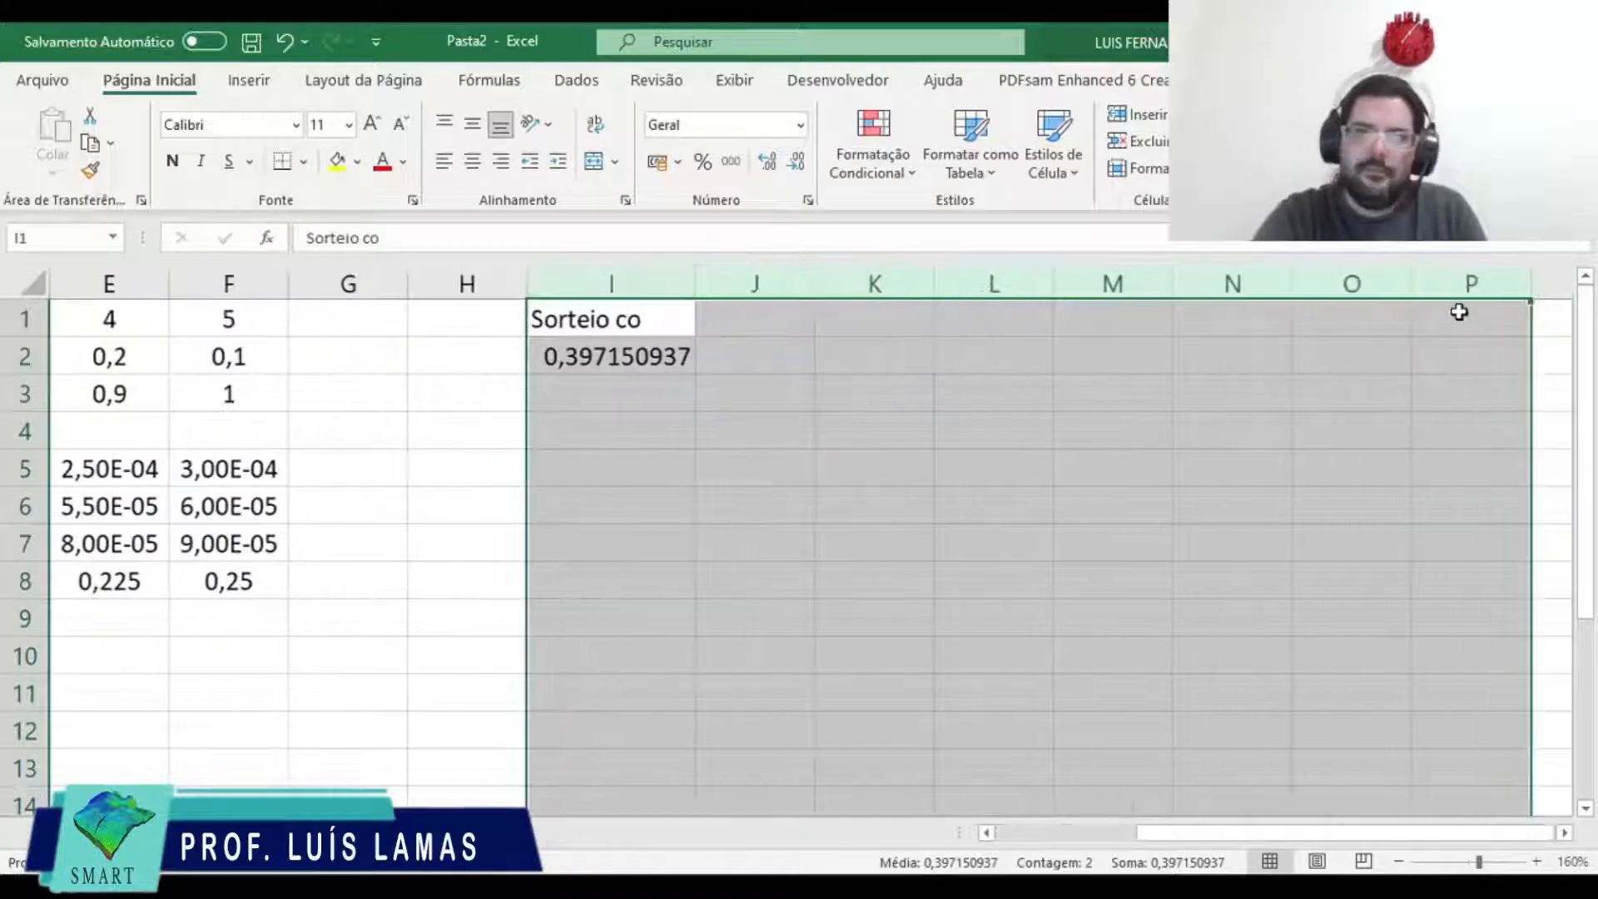
{"action": "left_click", "coordinate": [473, 163]}
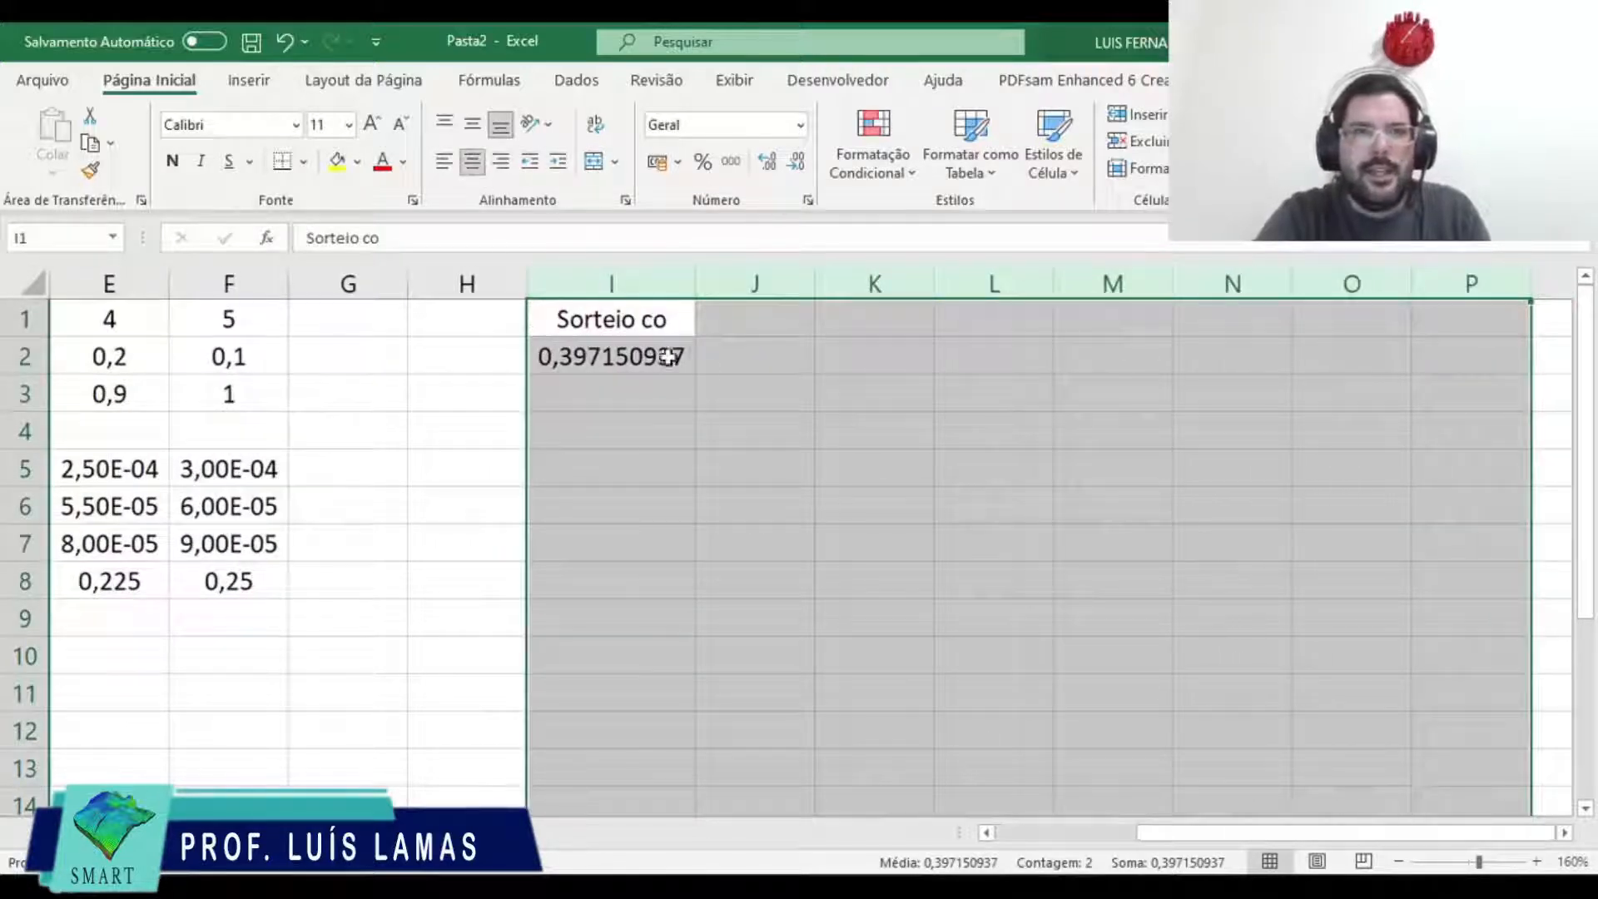
{"action": "left_click", "coordinate": [710, 379]}
{"action": "left_click", "coordinate": [709, 371]}
{"action": "key", "text": "Up"}
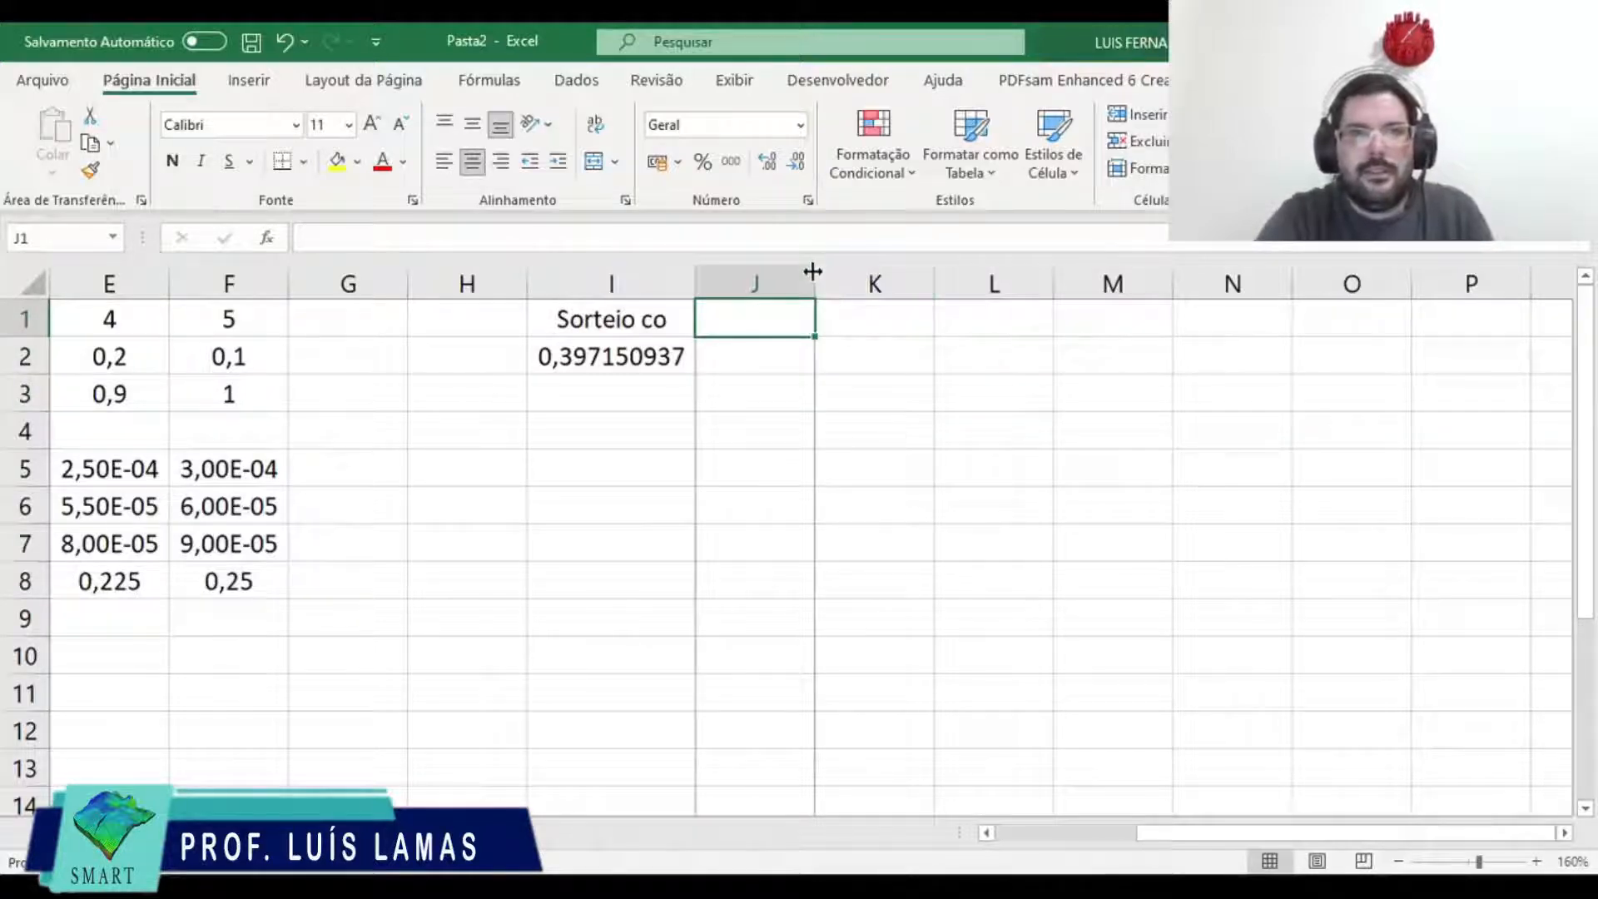
{"action": "left_click_drag", "start_coordinate": [815, 281], "coordinate": [870, 287]}
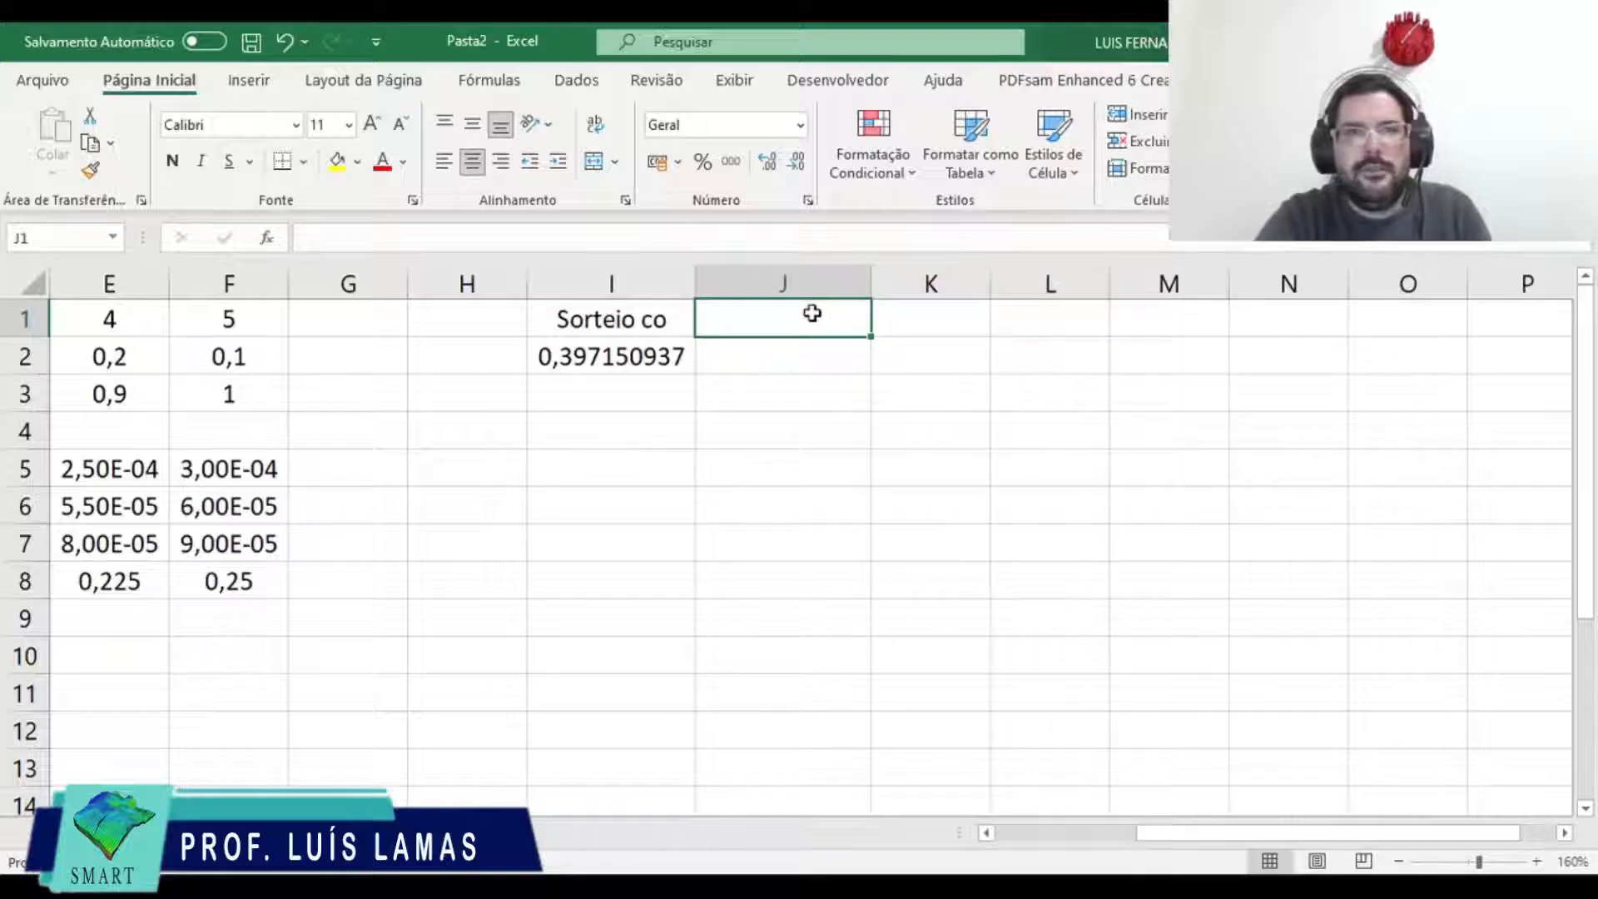
{"action": "double_click", "coordinate": [812, 314]}
{"action": "type", "text": "Nível"}
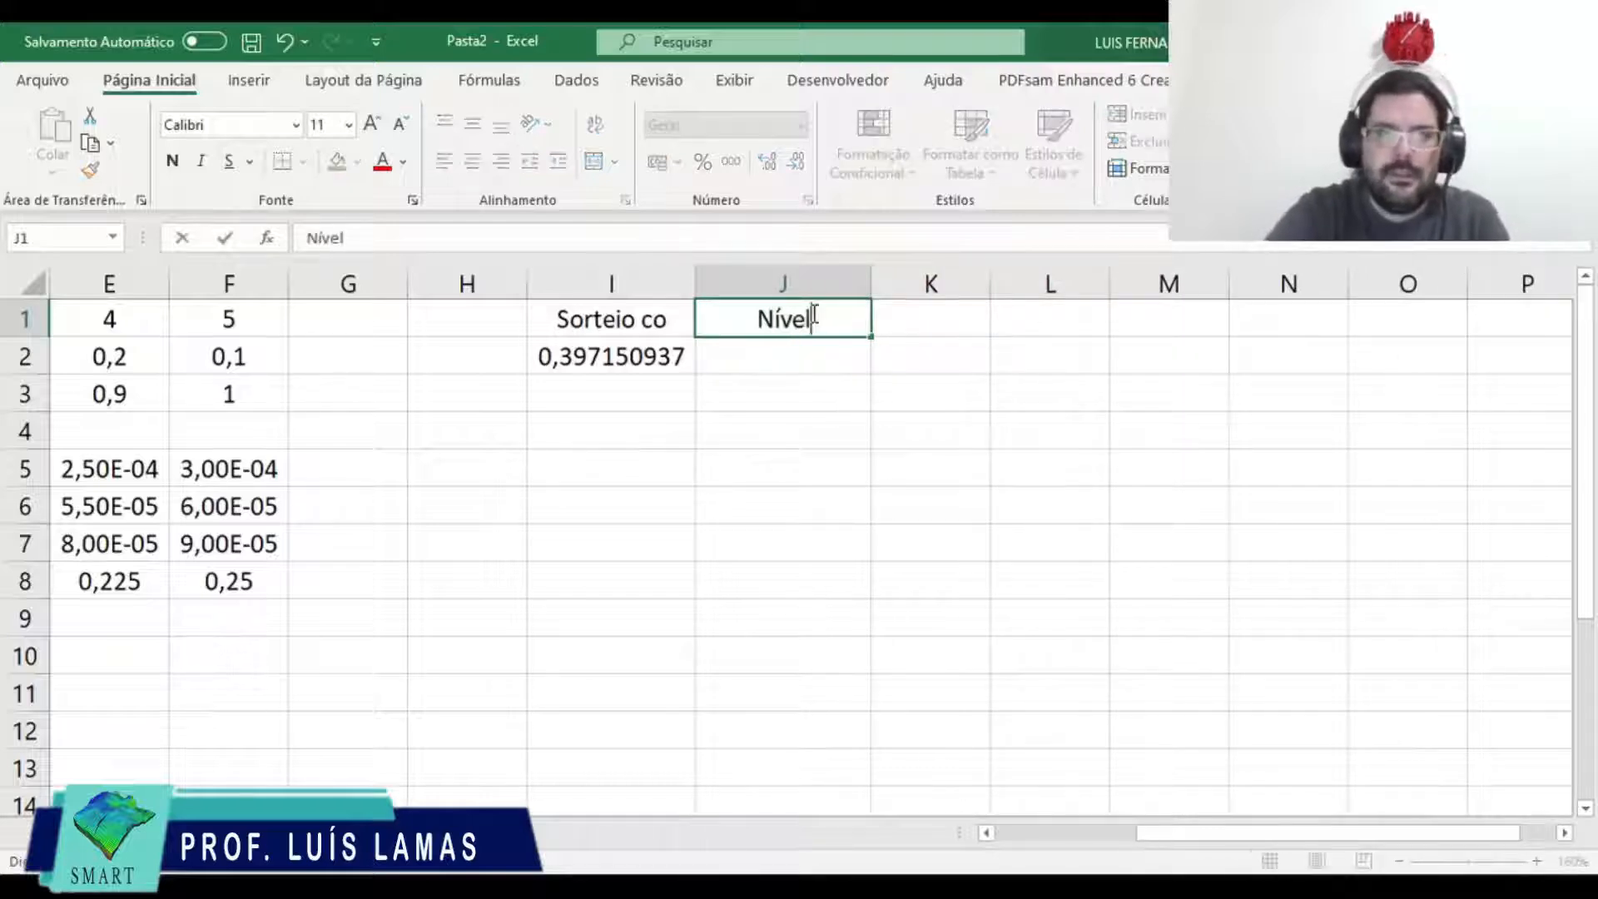
{"action": "type", "text": " co"}
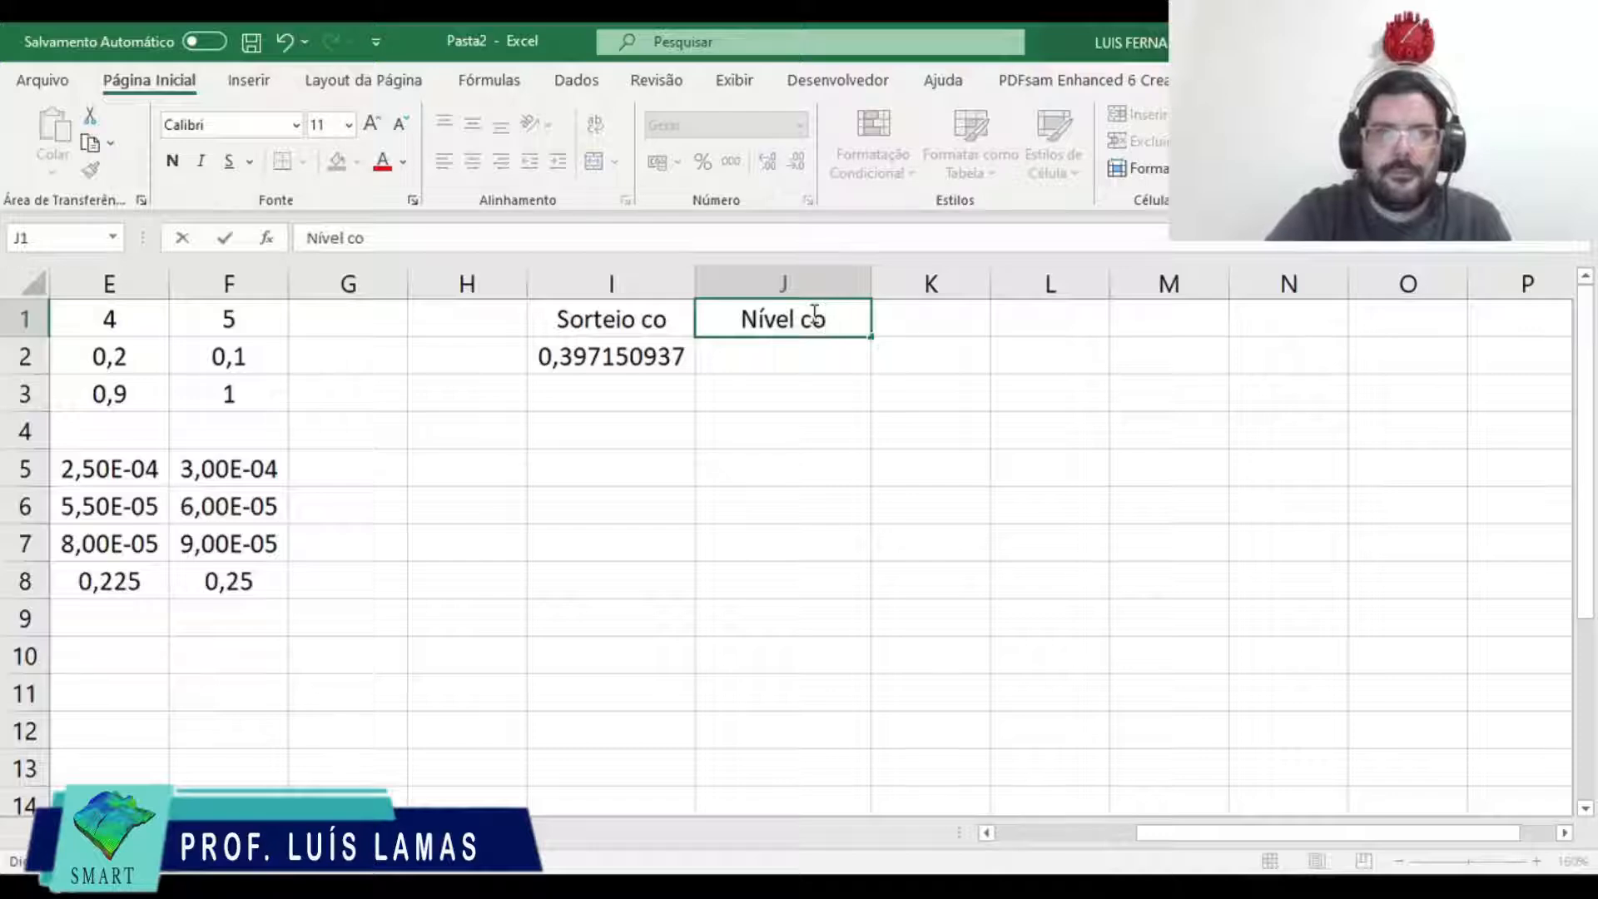
{"action": "key", "text": "Escape"}
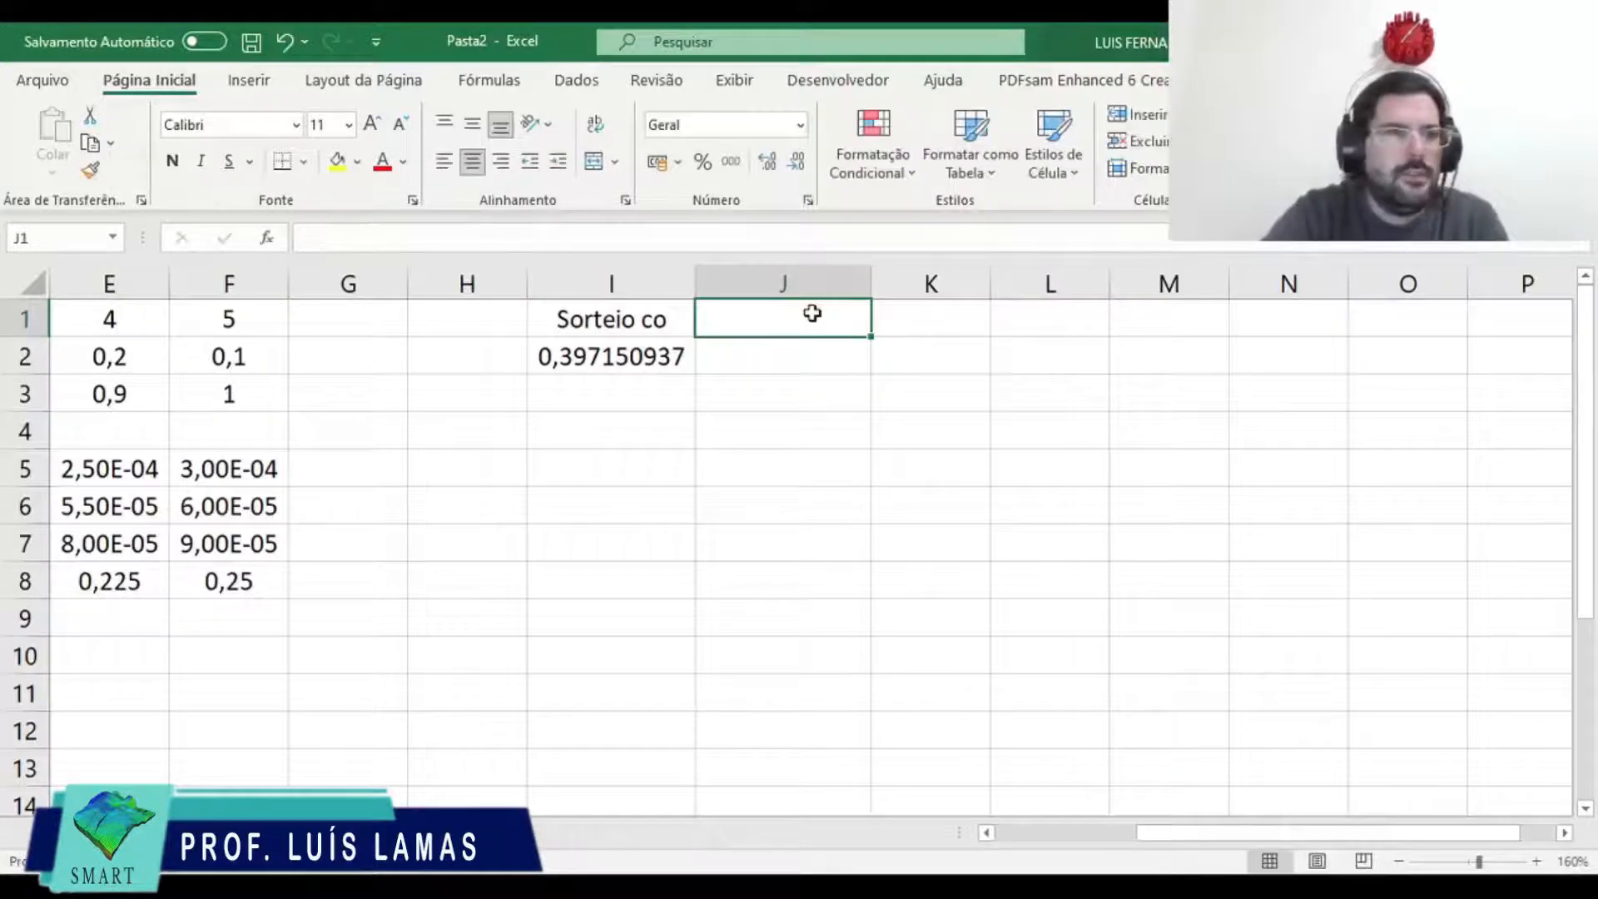
Step: Enter the header "co" in cell K1 and widen column K
{"action": "left_click", "coordinate": [935, 321]}
{"action": "type", "text": "co"}
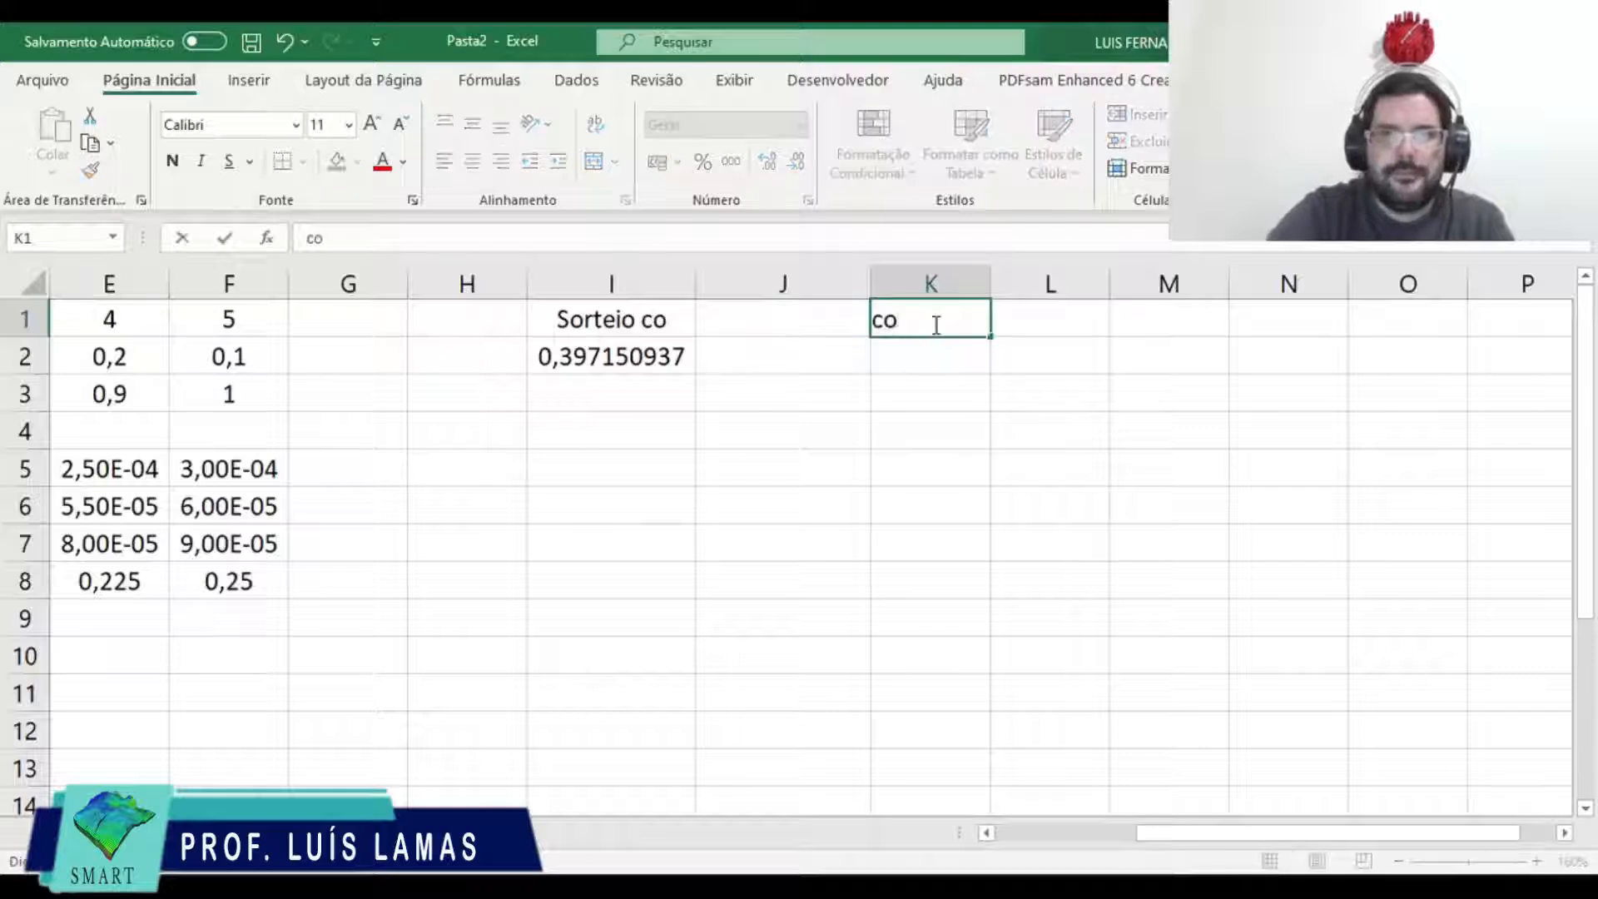
{"action": "key", "text": "Return"}
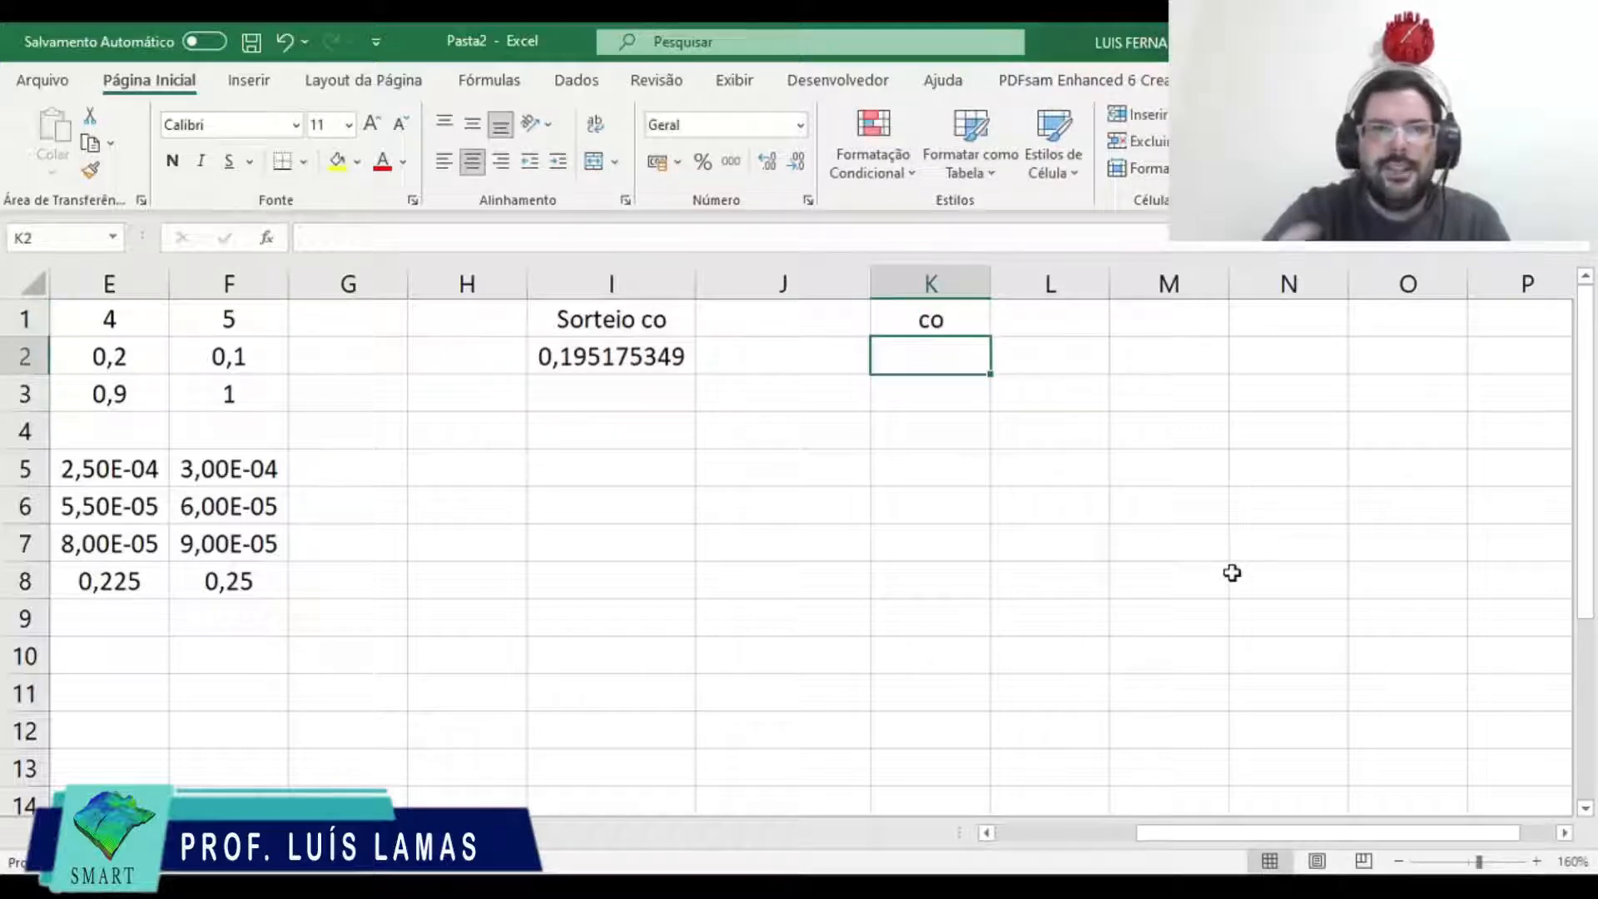
{"action": "key", "text": "Left"}
{"action": "key", "text": "Left"}
{"action": "key", "text": "Right"}
{"action": "key", "text": "Right"}
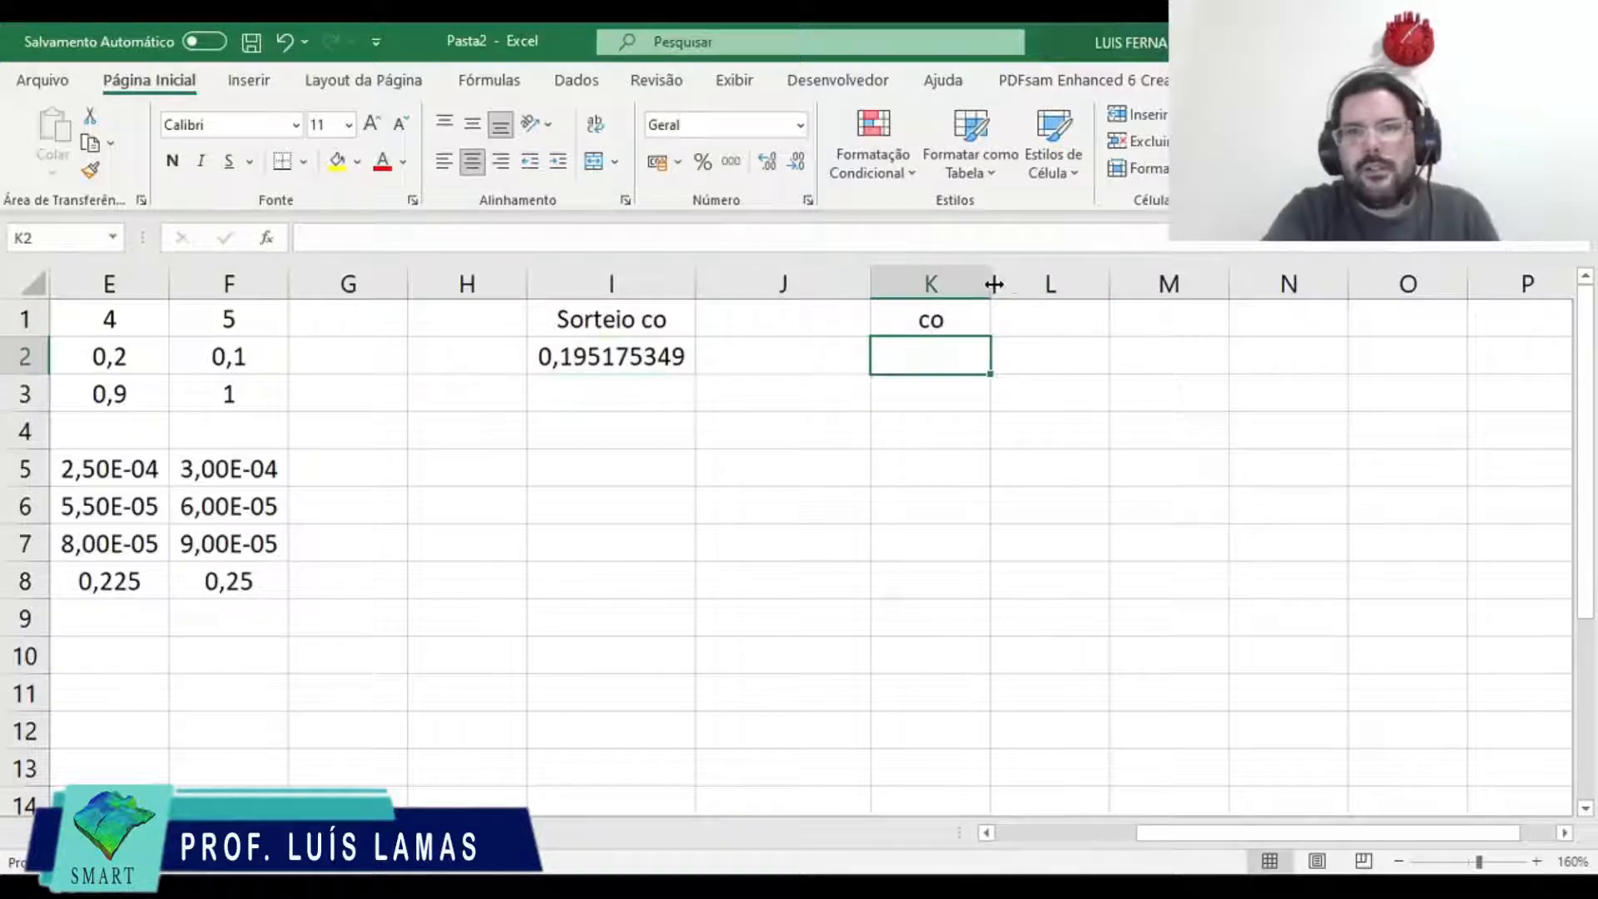
{"action": "left_click_drag", "start_coordinate": [992, 281], "coordinate": [1062, 282]}
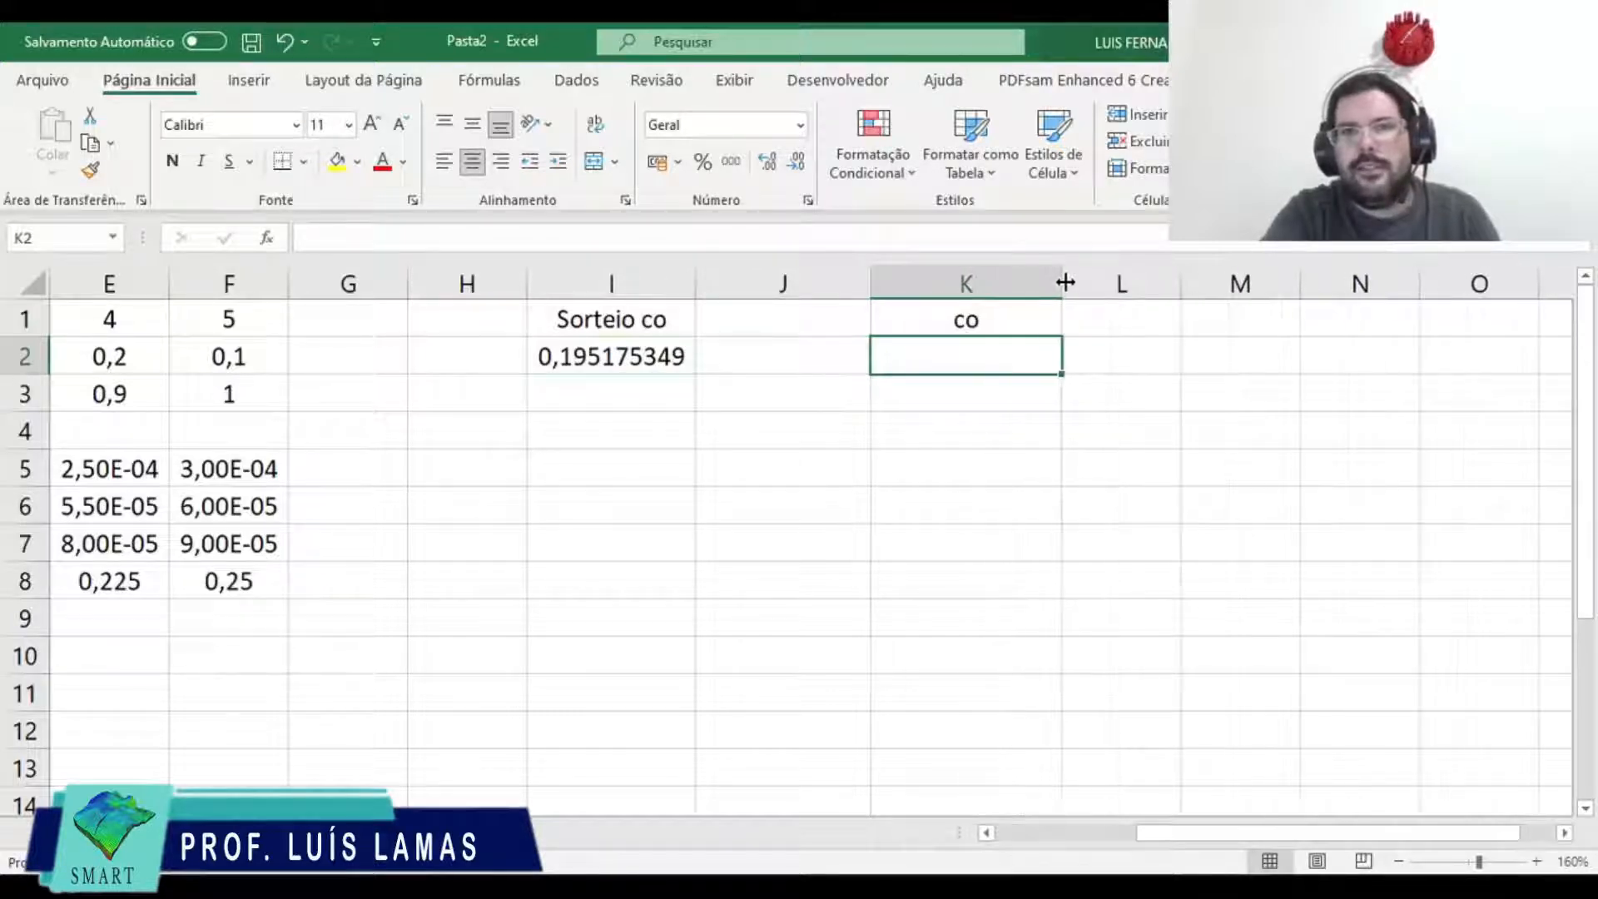
Step: Start an SE formula in K2 with the condition I2<$B$3, using an absolute reference to the first cumulative probability
{"action": "scroll", "coordinate": [1020, 472], "scroll_direction": "left", "scroll_amount": 1}
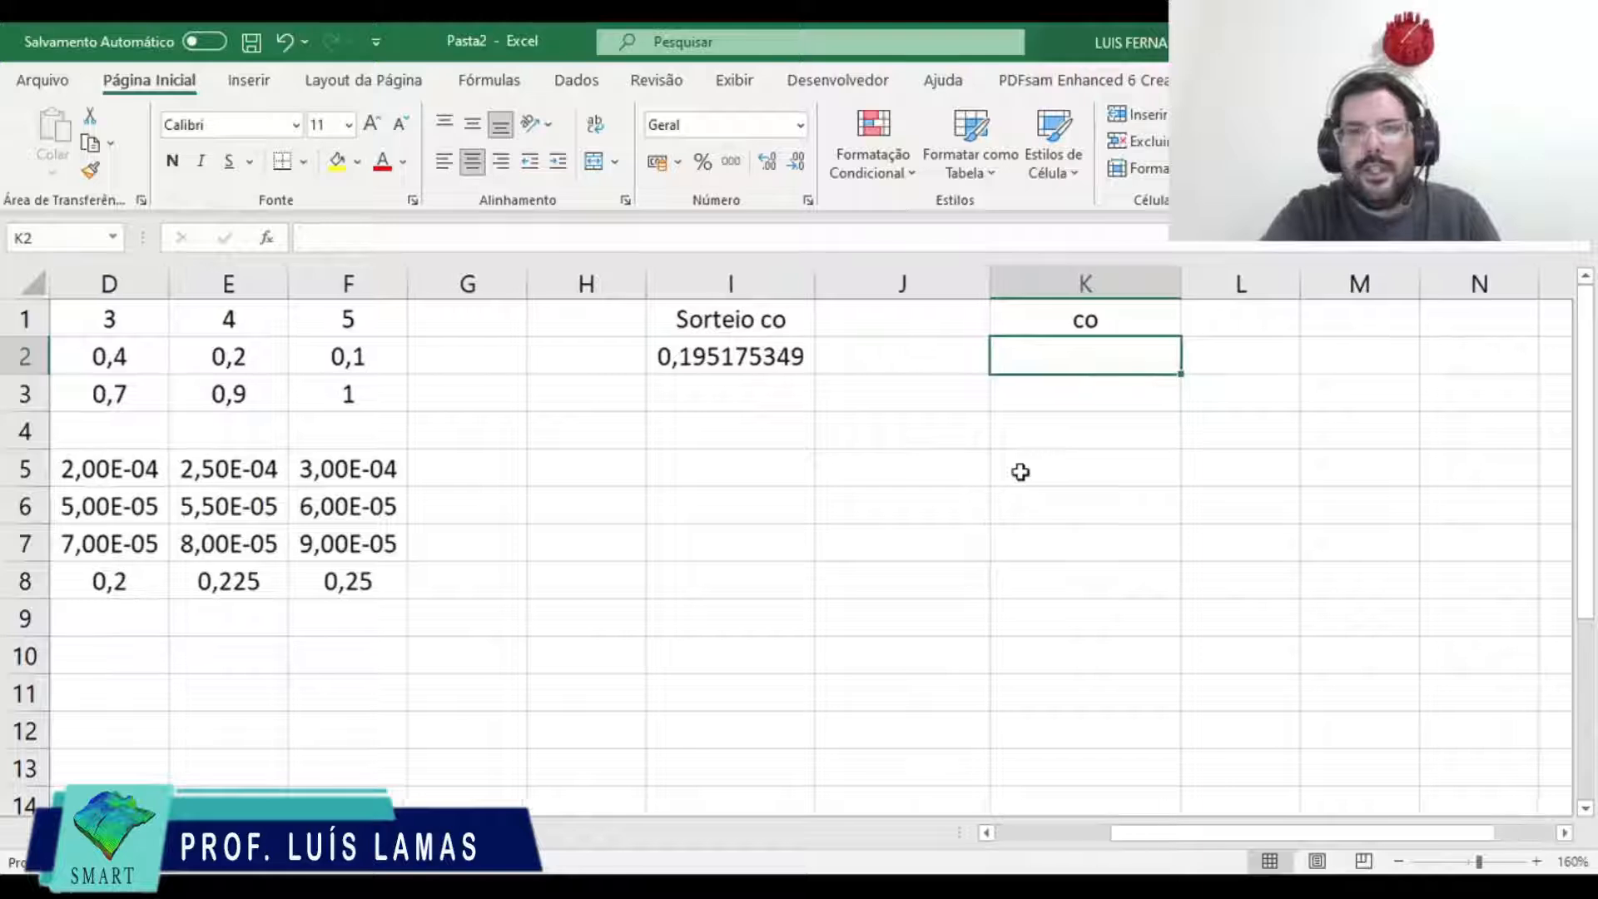
{"action": "type", "text": "="}
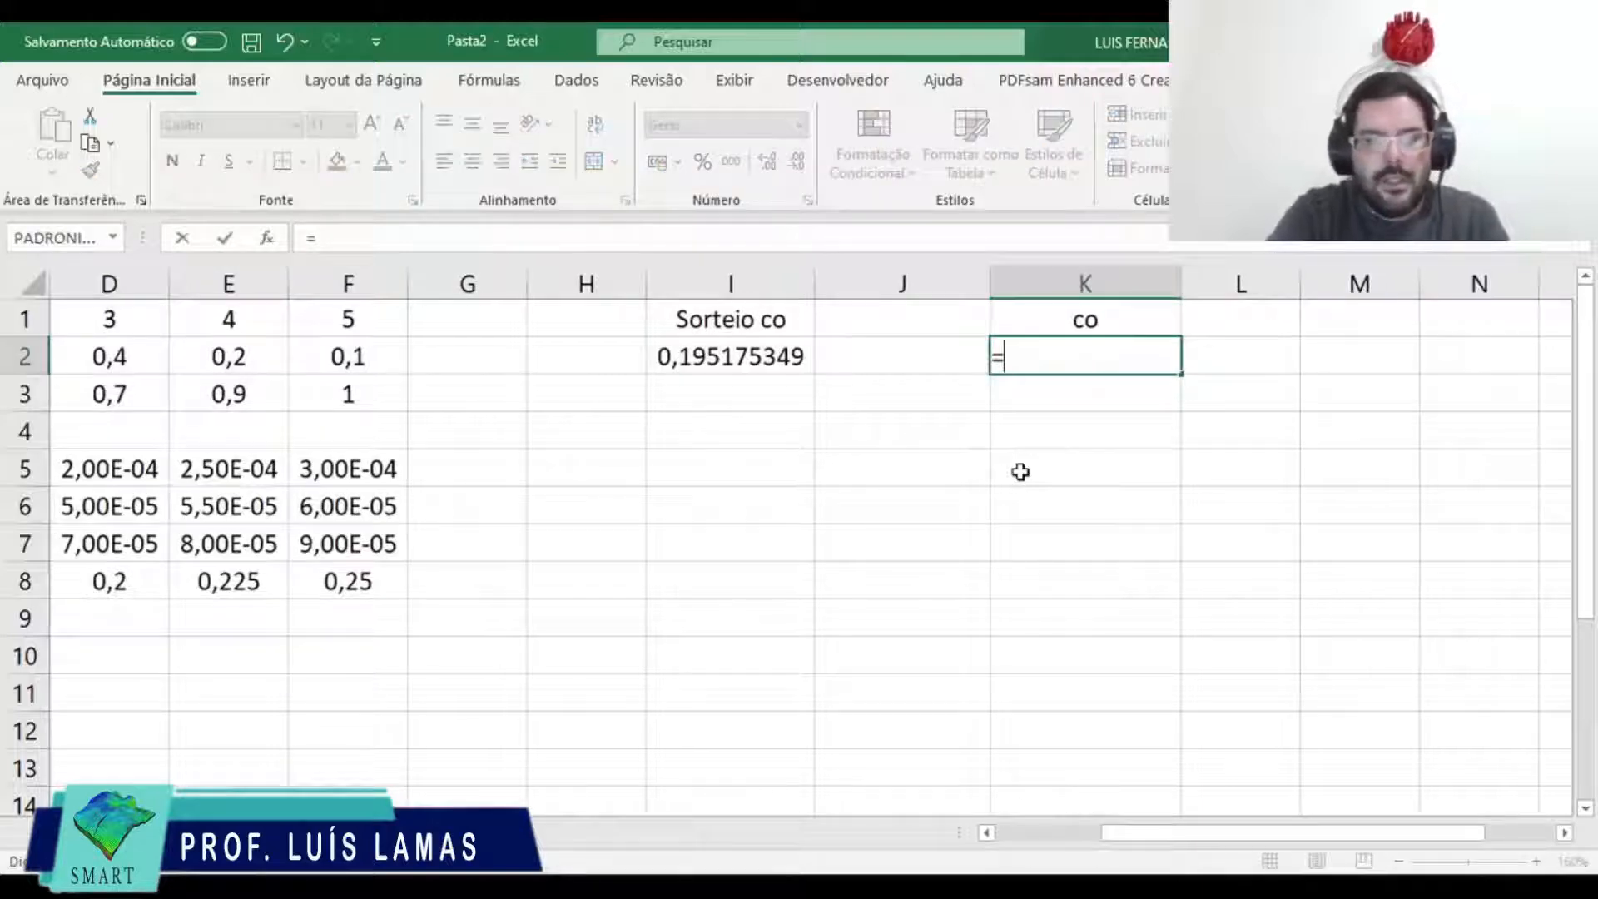
{"action": "type", "text": "se("}
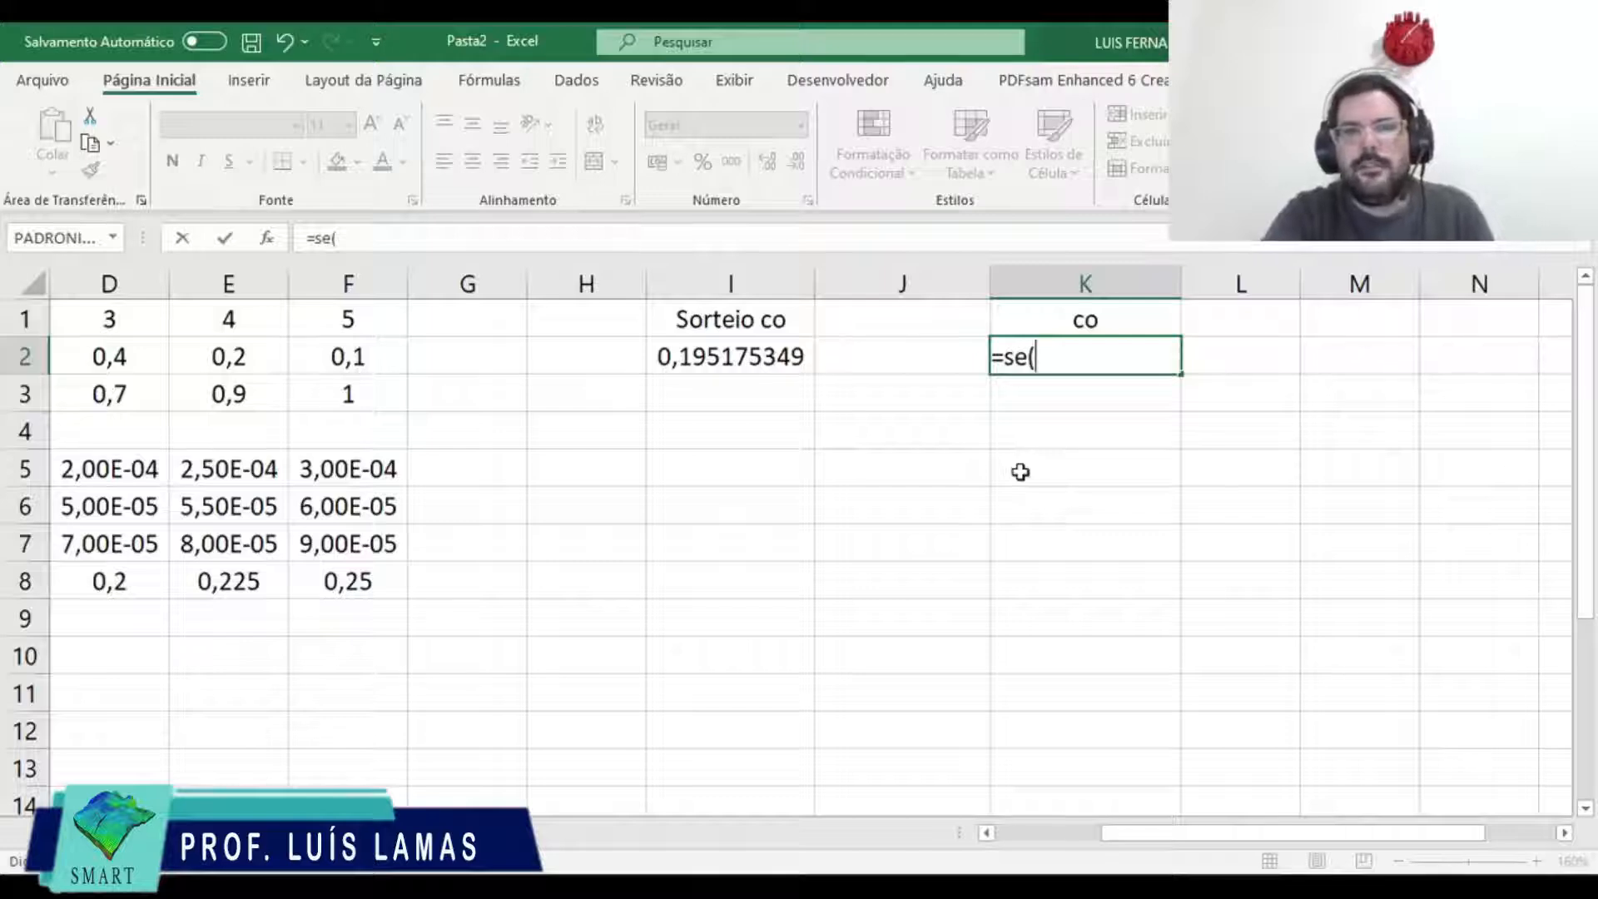
{"action": "key", "text": "Left"}
{"action": "key", "text": "Left"}
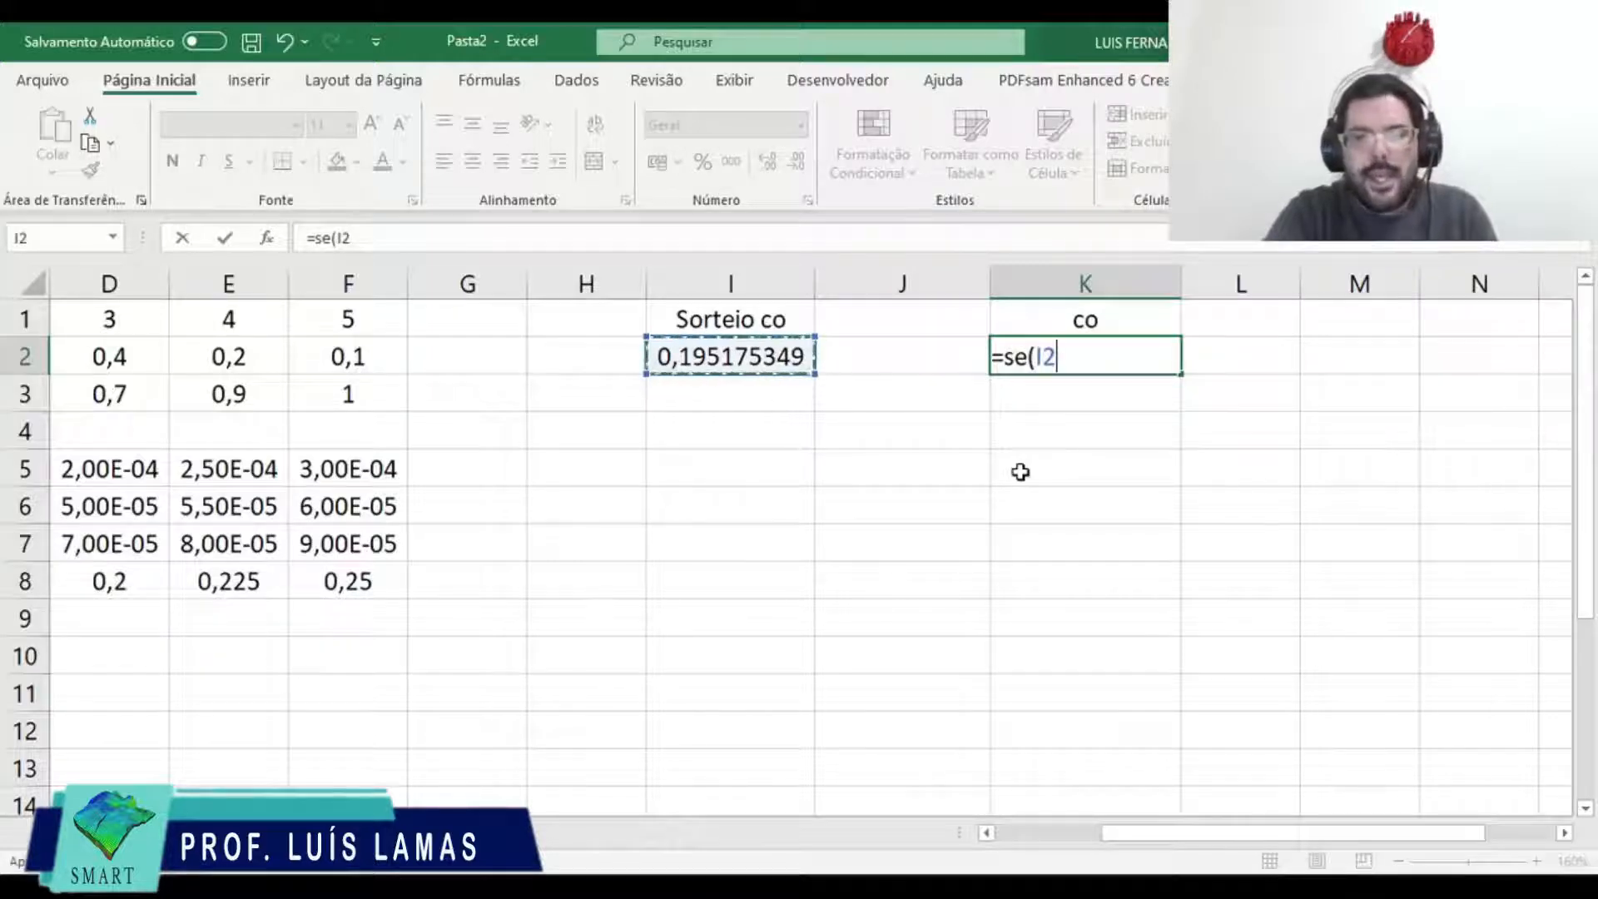
{"action": "type", "text": "<"}
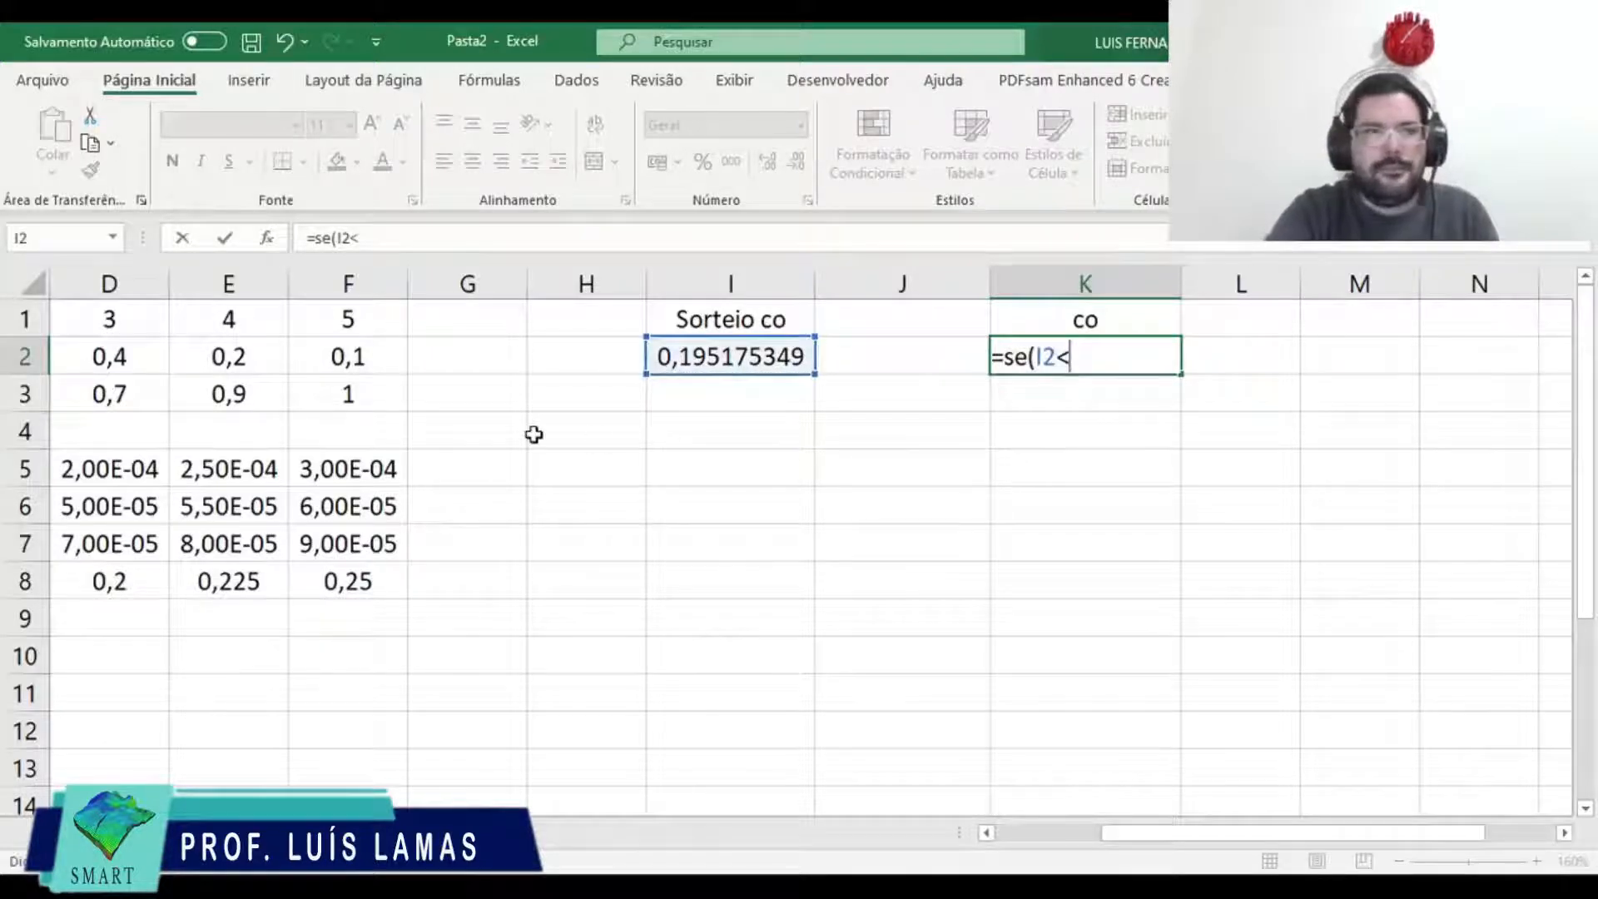
{"action": "scroll", "coordinate": [531, 431], "scroll_direction": "left", "scroll_amount": 2}
{"action": "left_click", "coordinate": [139, 401]}
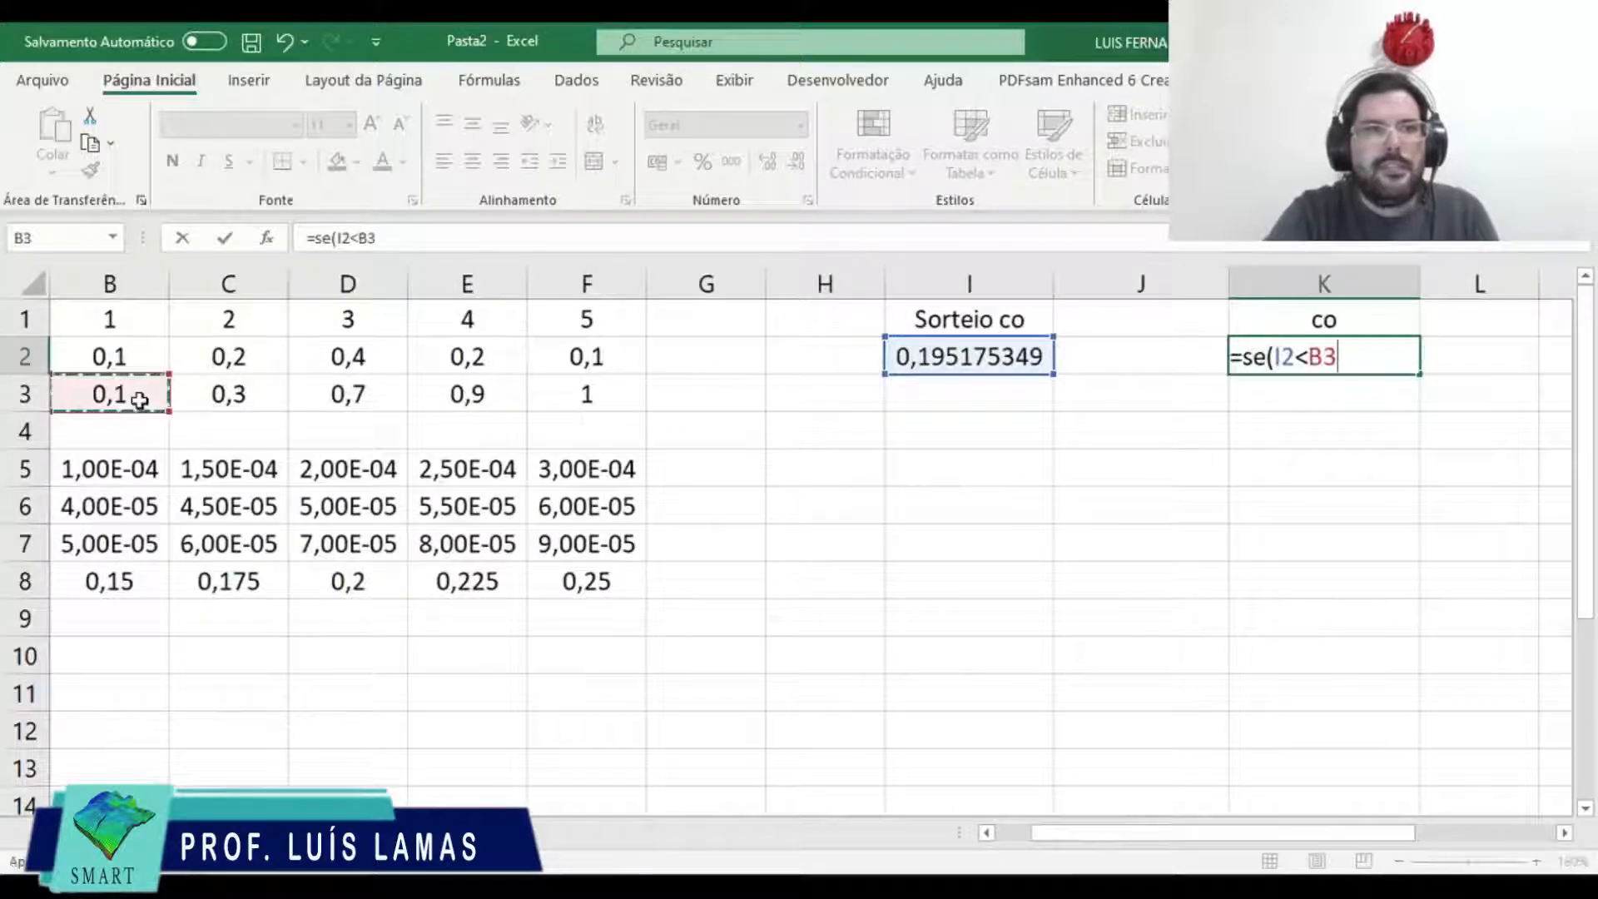
{"action": "key", "text": "F4"}
{"action": "left_click", "coordinate": [441, 237]}
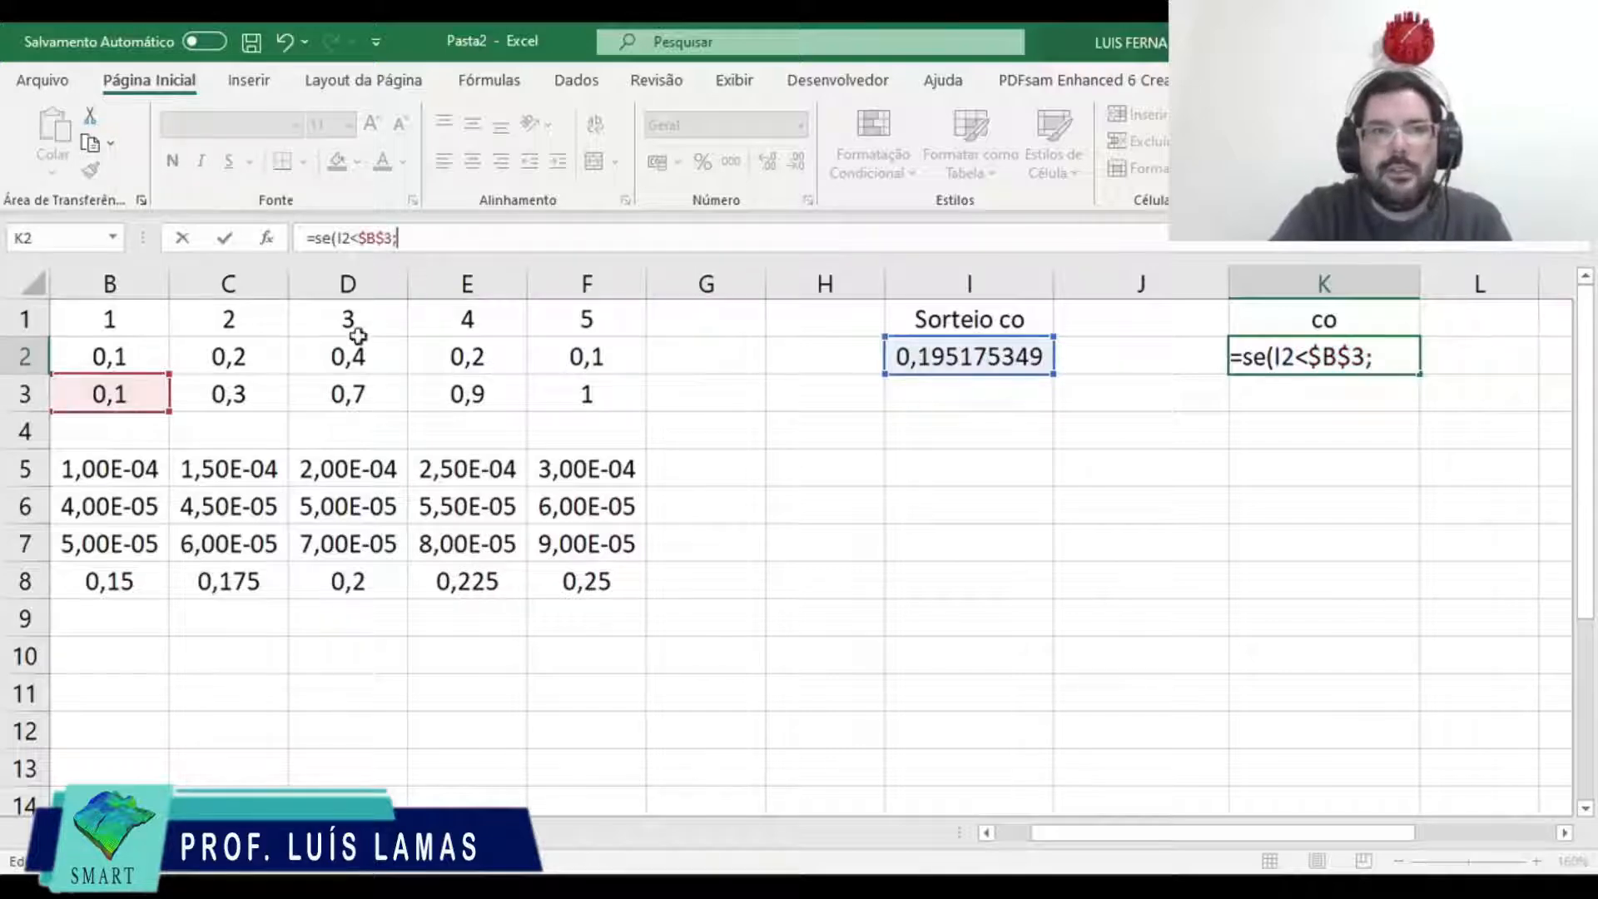
Step: Make K2's SE formula return $B$5 when true, leave its false argument empty, and enter it as =SE(I2<$B$3;$B$5;)
{"action": "left_click", "coordinate": [90, 472]}
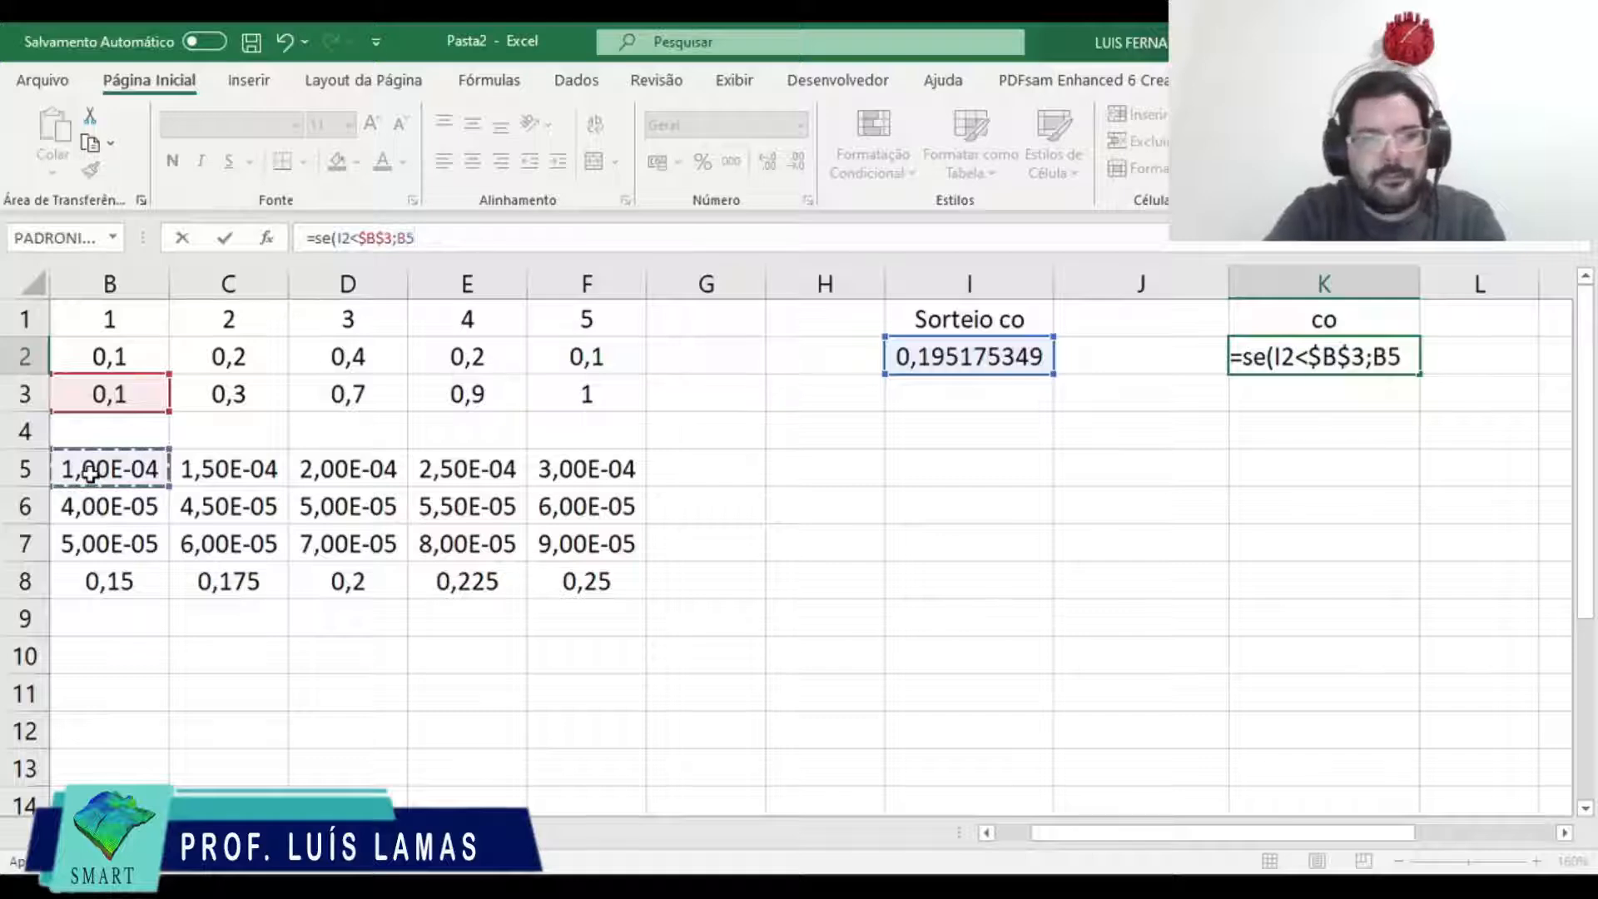
{"action": "key", "text": "F4"}
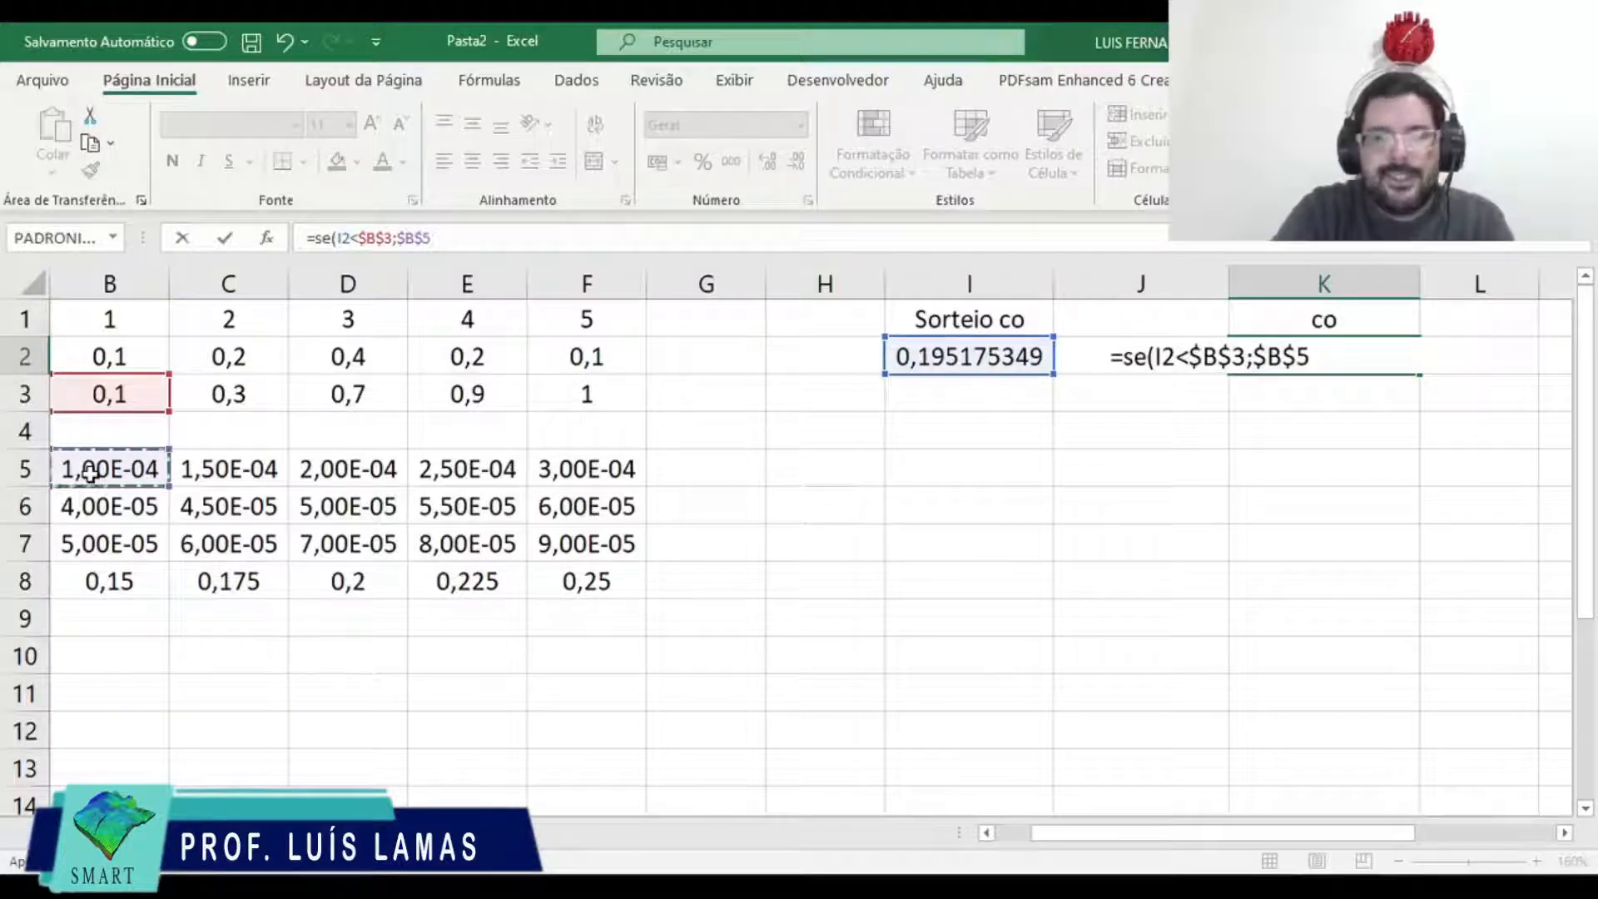
{"action": "type", "text": ";"}
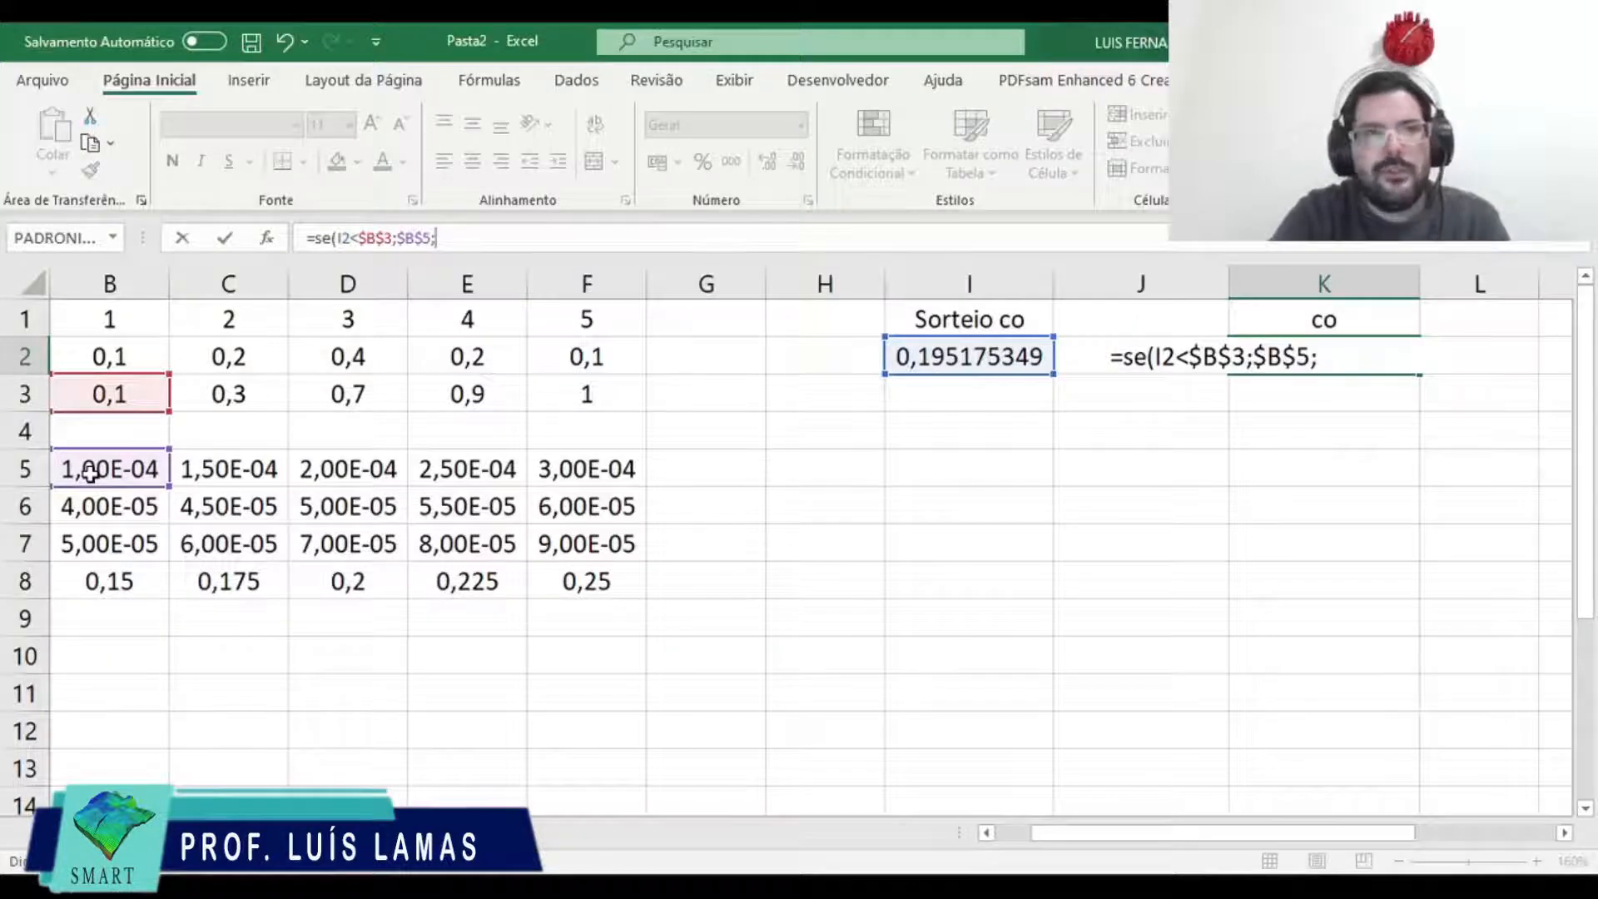
{"action": "type", "text": ")"}
{"action": "key", "text": "Left"}
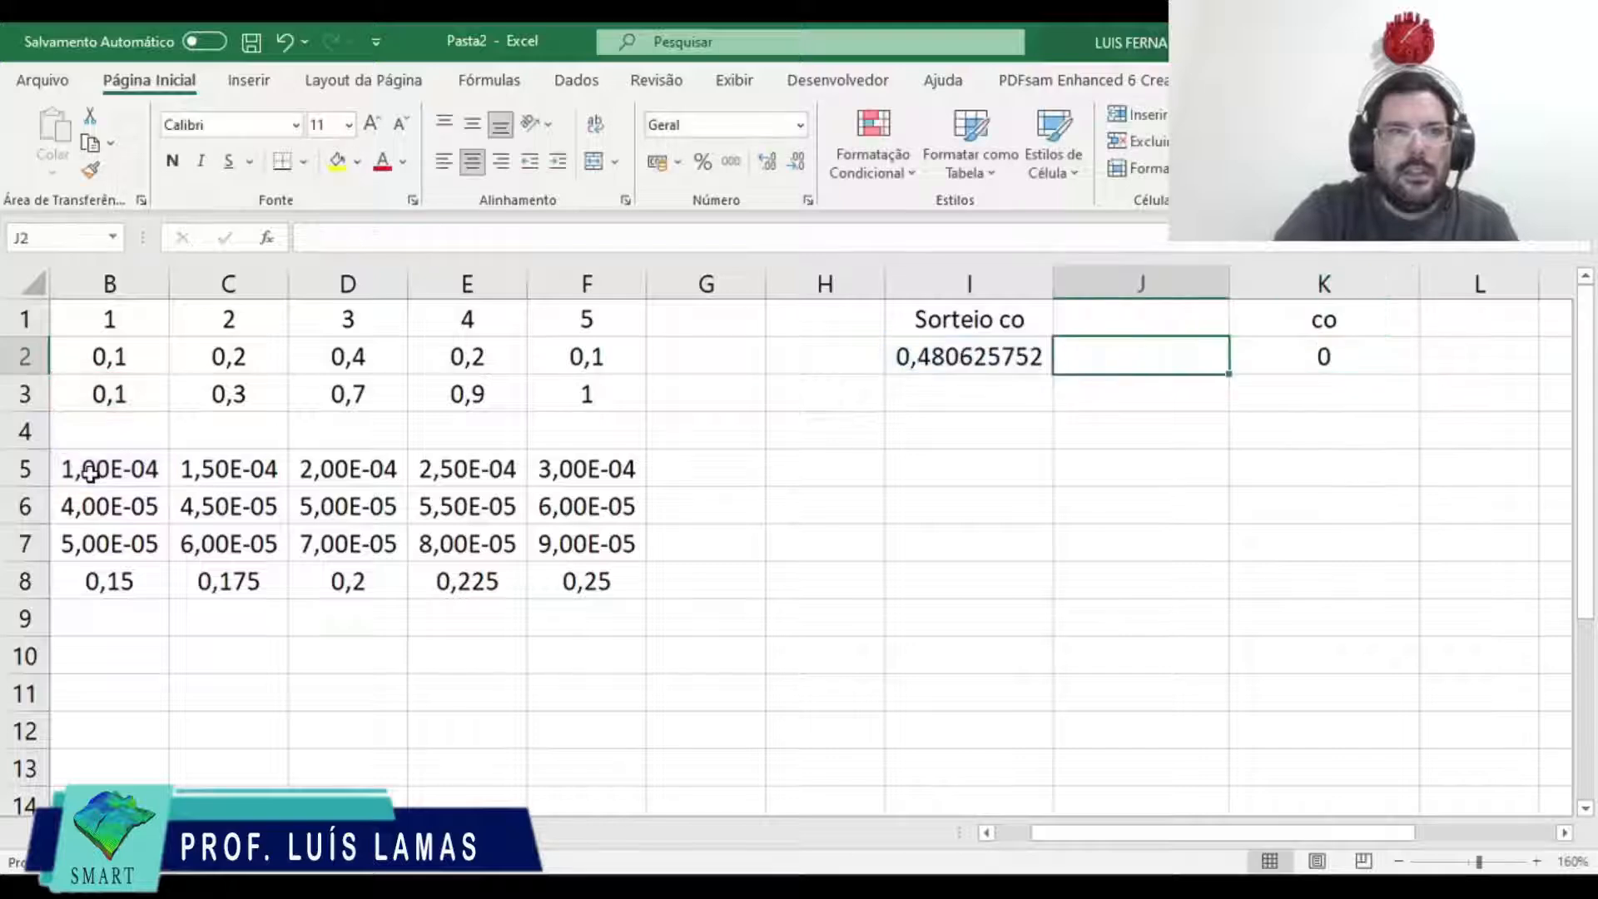
{"action": "key", "text": "Right"}
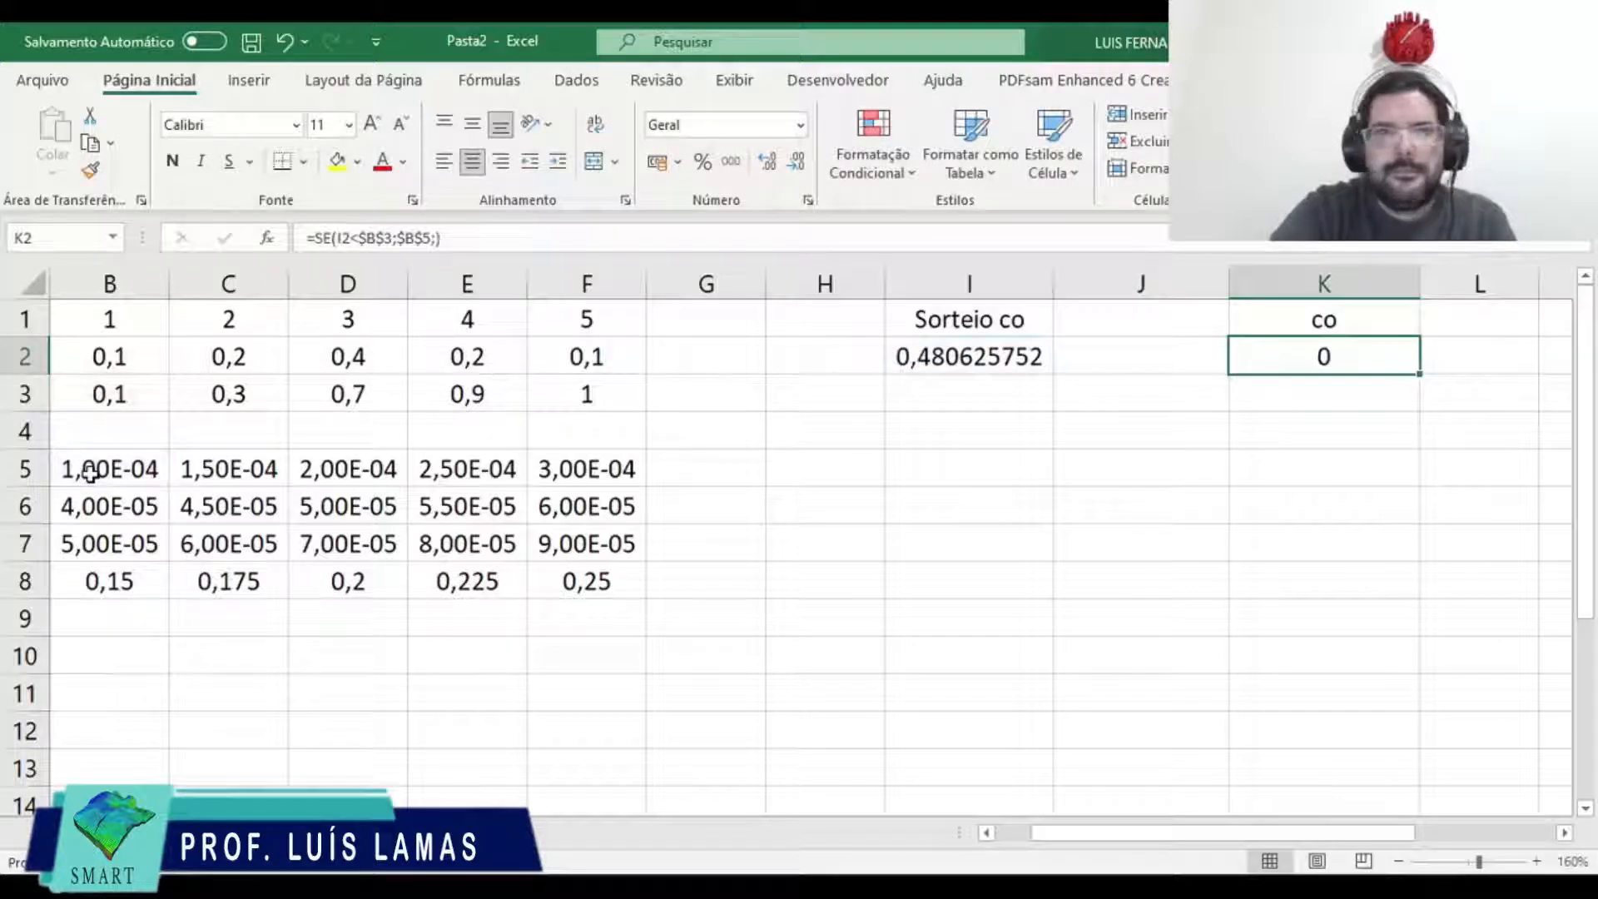
Step: Nest a second SE in the false argument of K2's formula, returning $C$5 when I2<$C$3, with absolute references
{"action": "left_click", "coordinate": [435, 237]}
{"action": "type", "text": "se"}
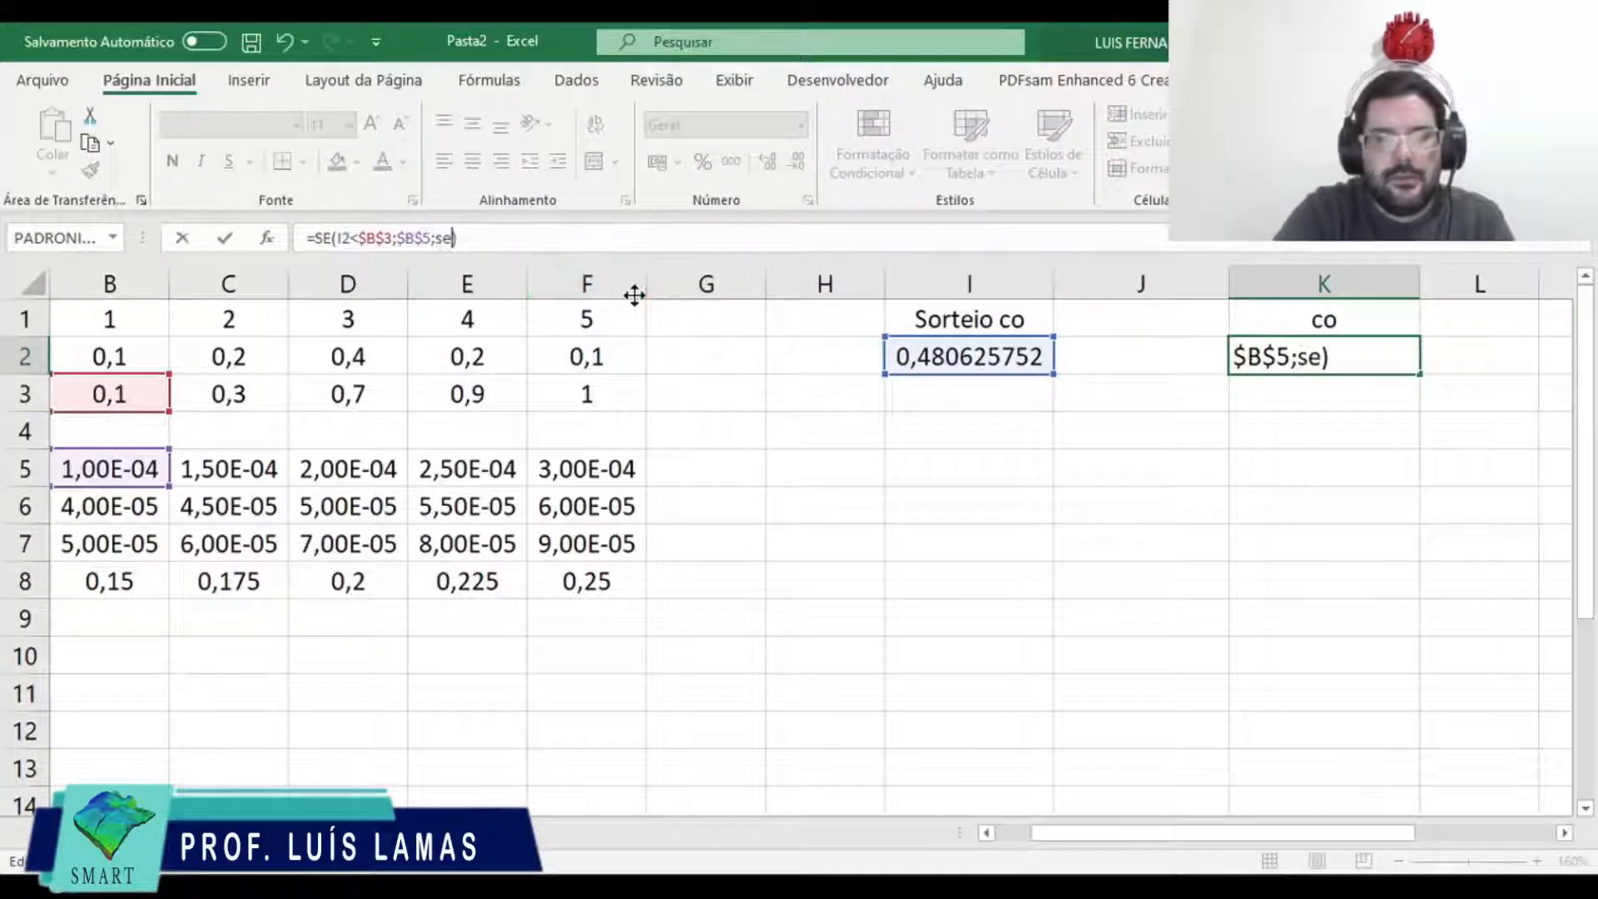
{"action": "type", "text": "()"}
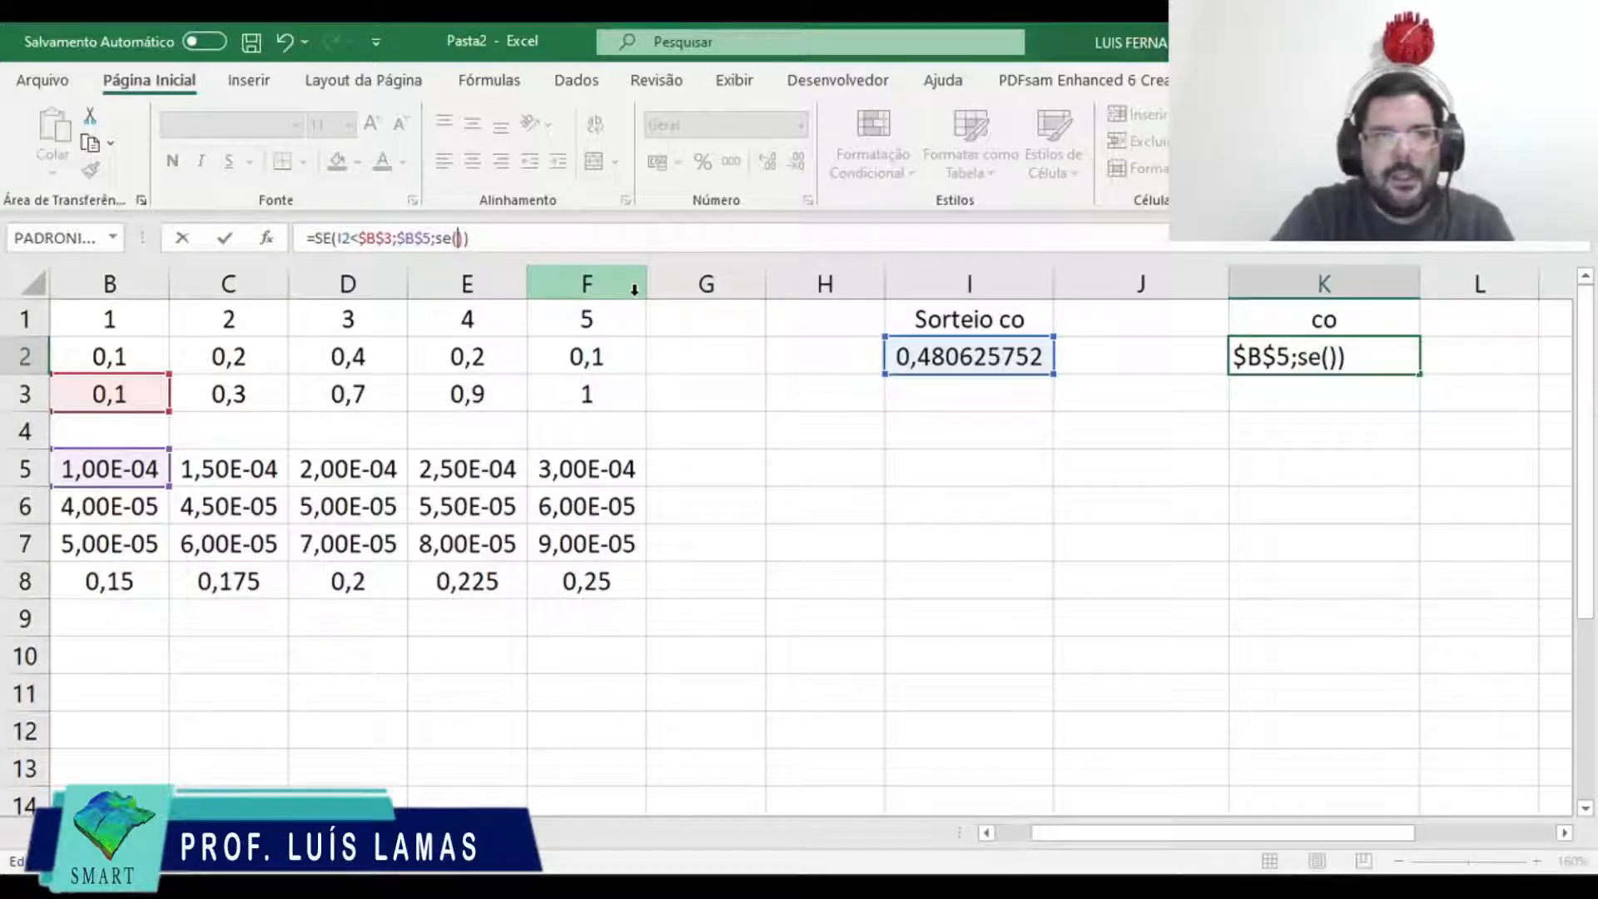
{"action": "left_click", "coordinate": [1022, 356]}
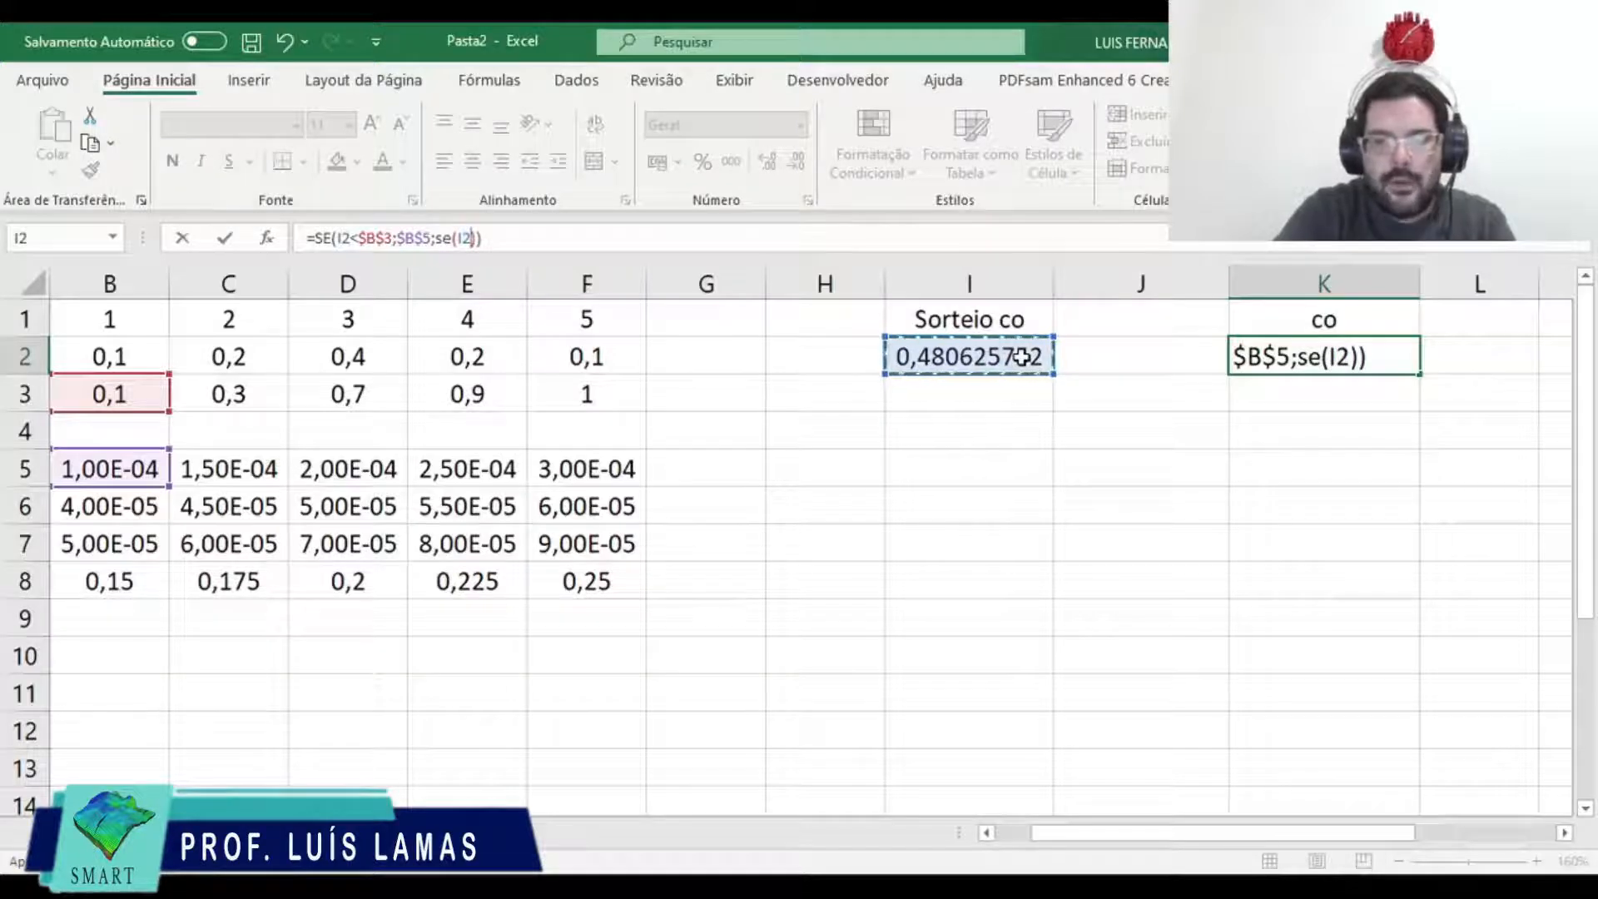
{"action": "type", "text": "<"}
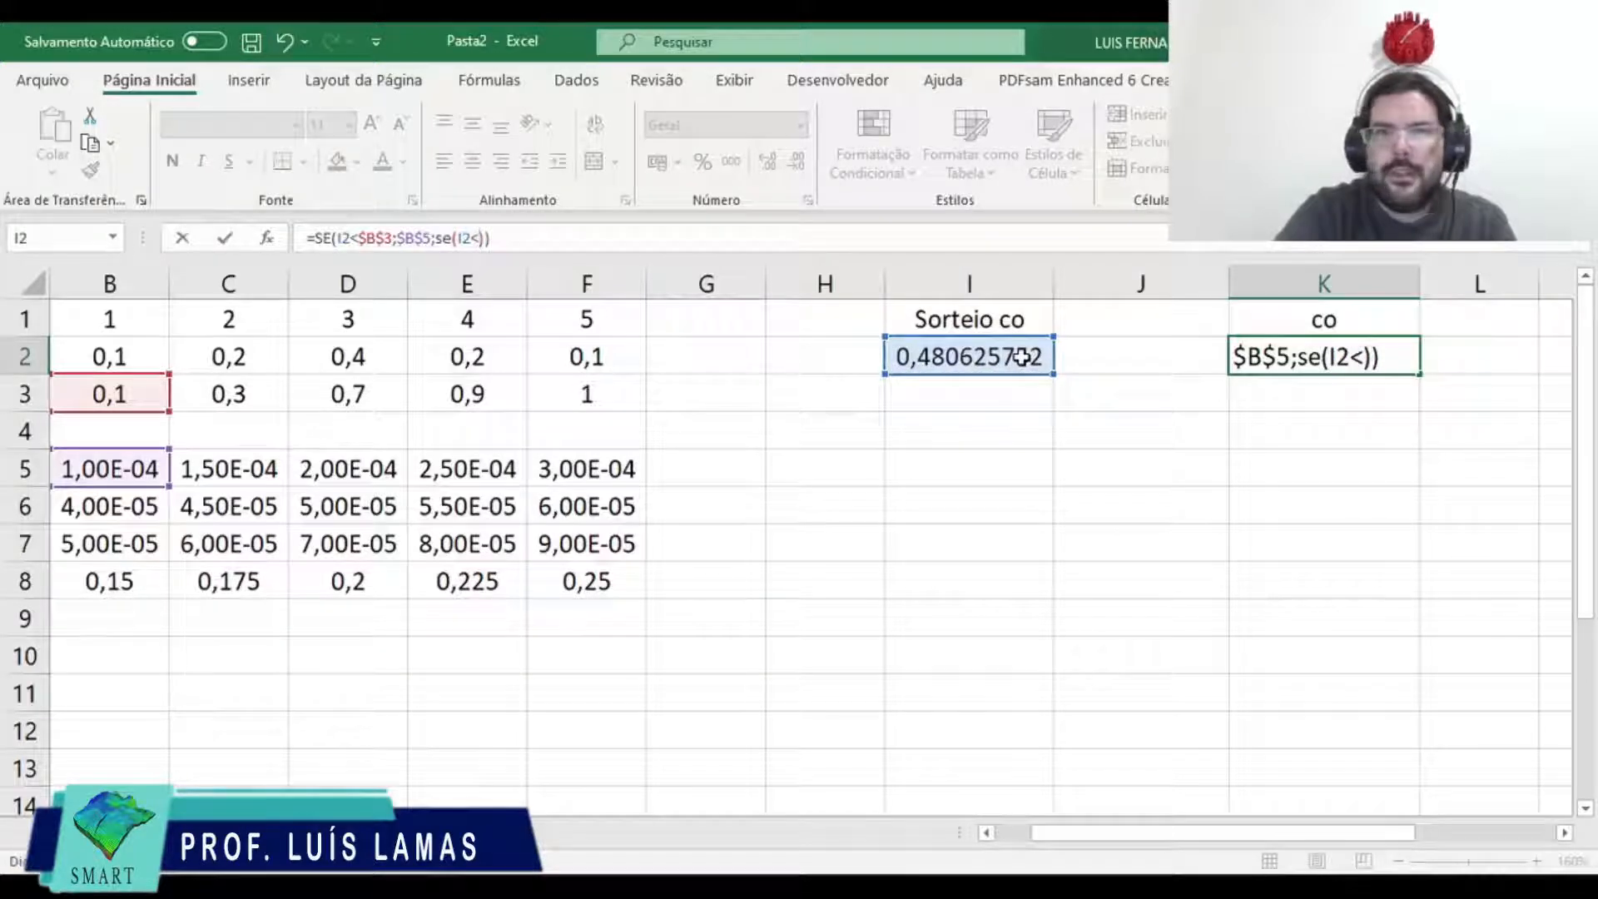
{"action": "left_click", "coordinate": [208, 396]}
{"action": "key", "text": "F4"}
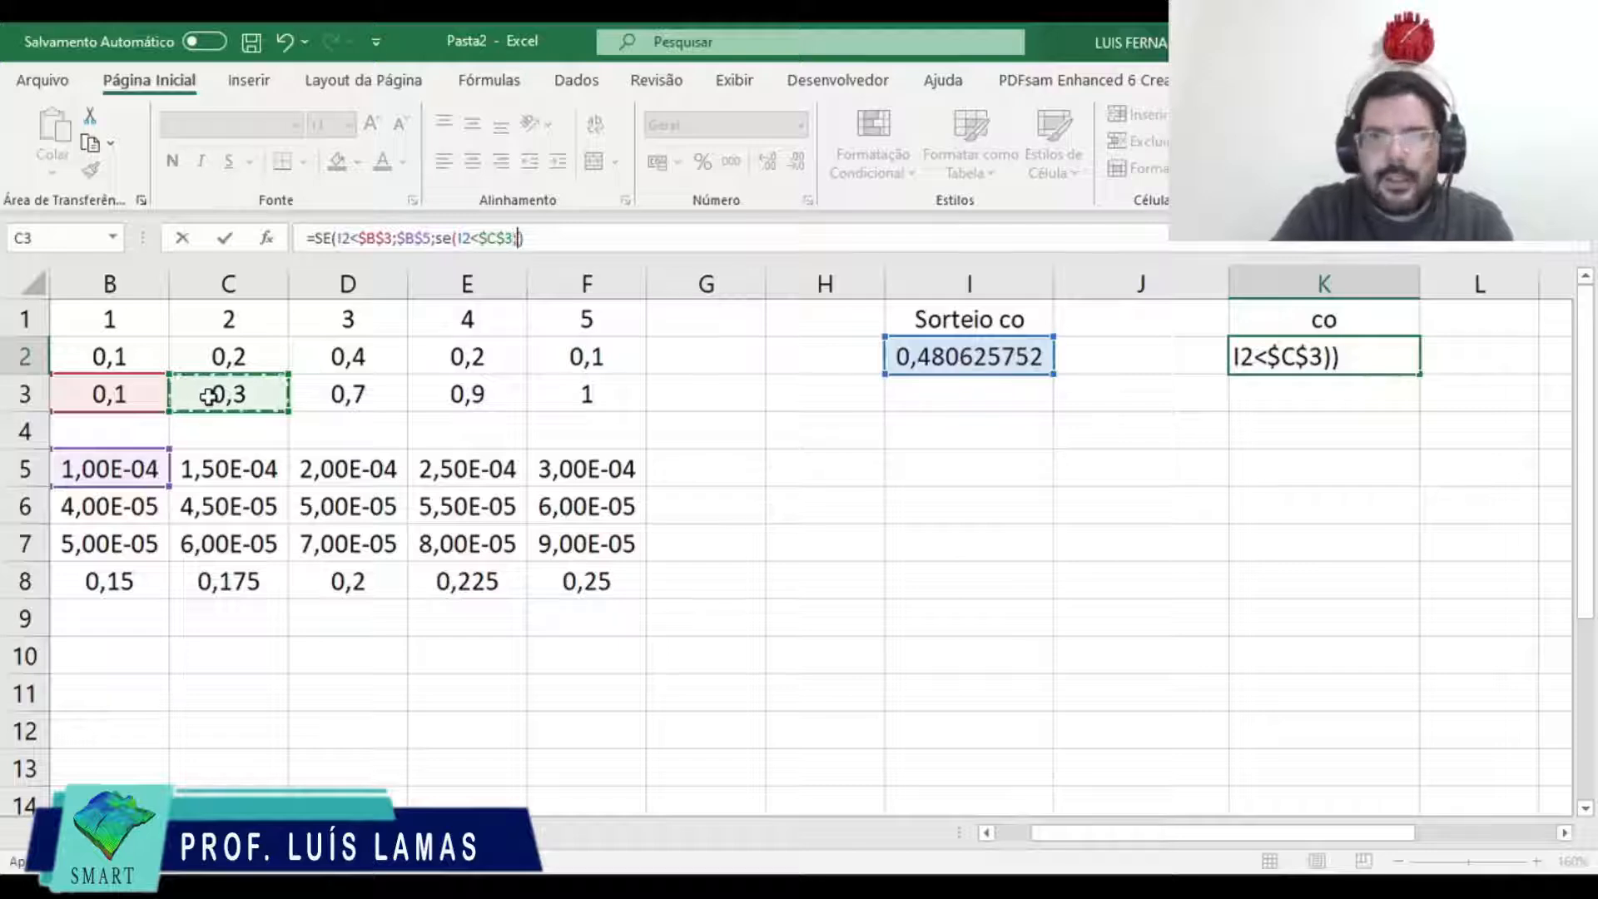
{"action": "type", "text": ";"}
{"action": "left_click", "coordinate": [205, 462]}
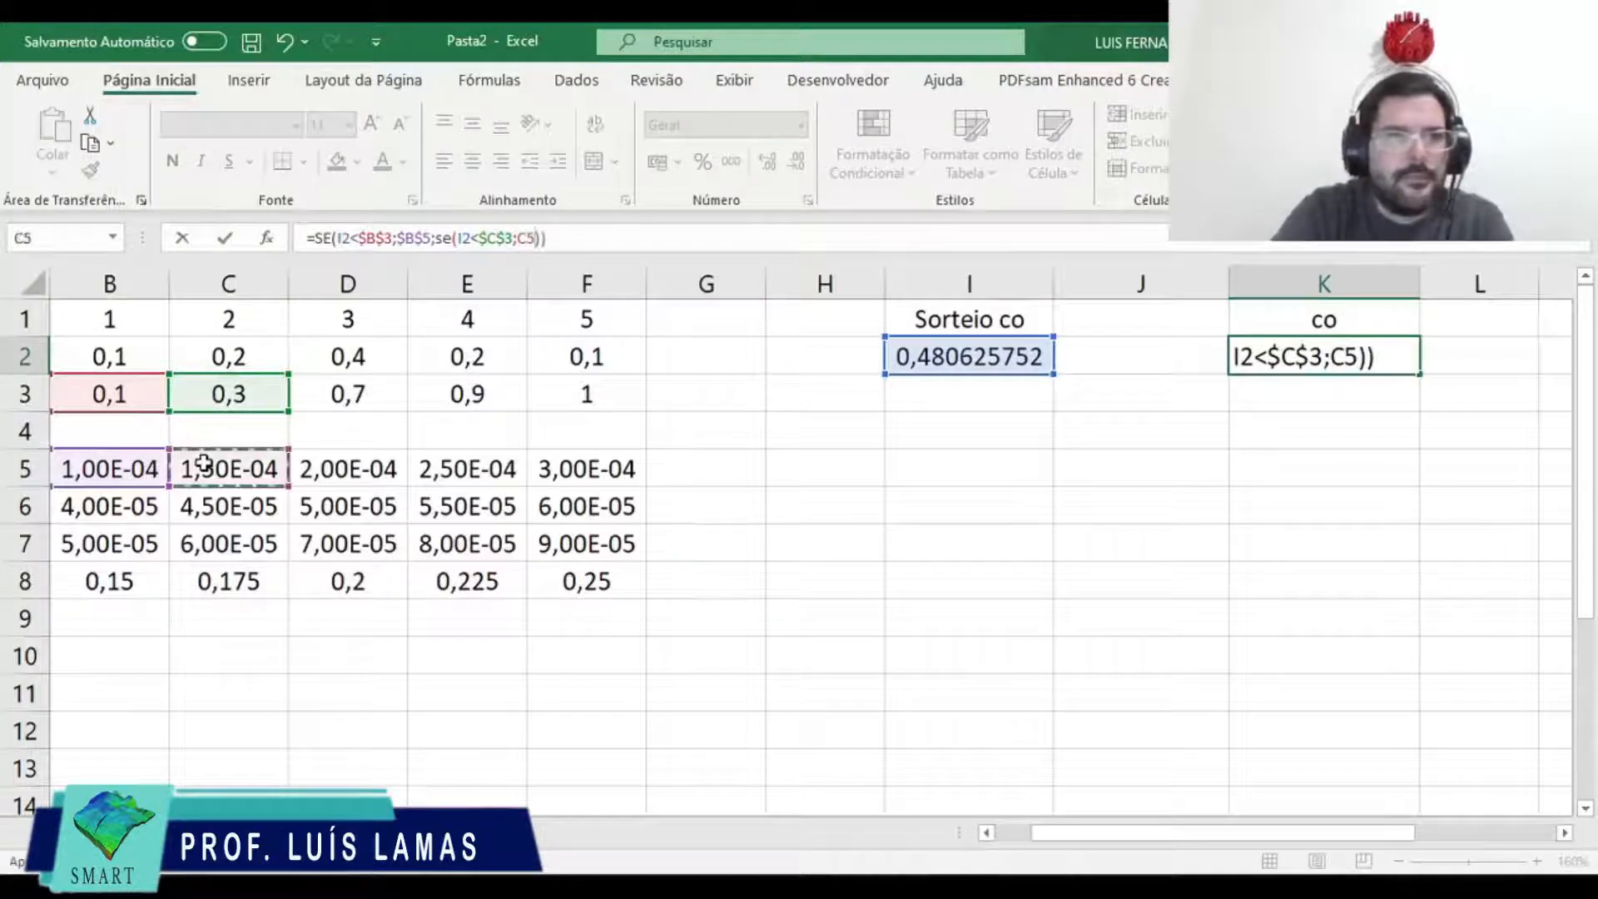
{"action": "key", "text": "F4"}
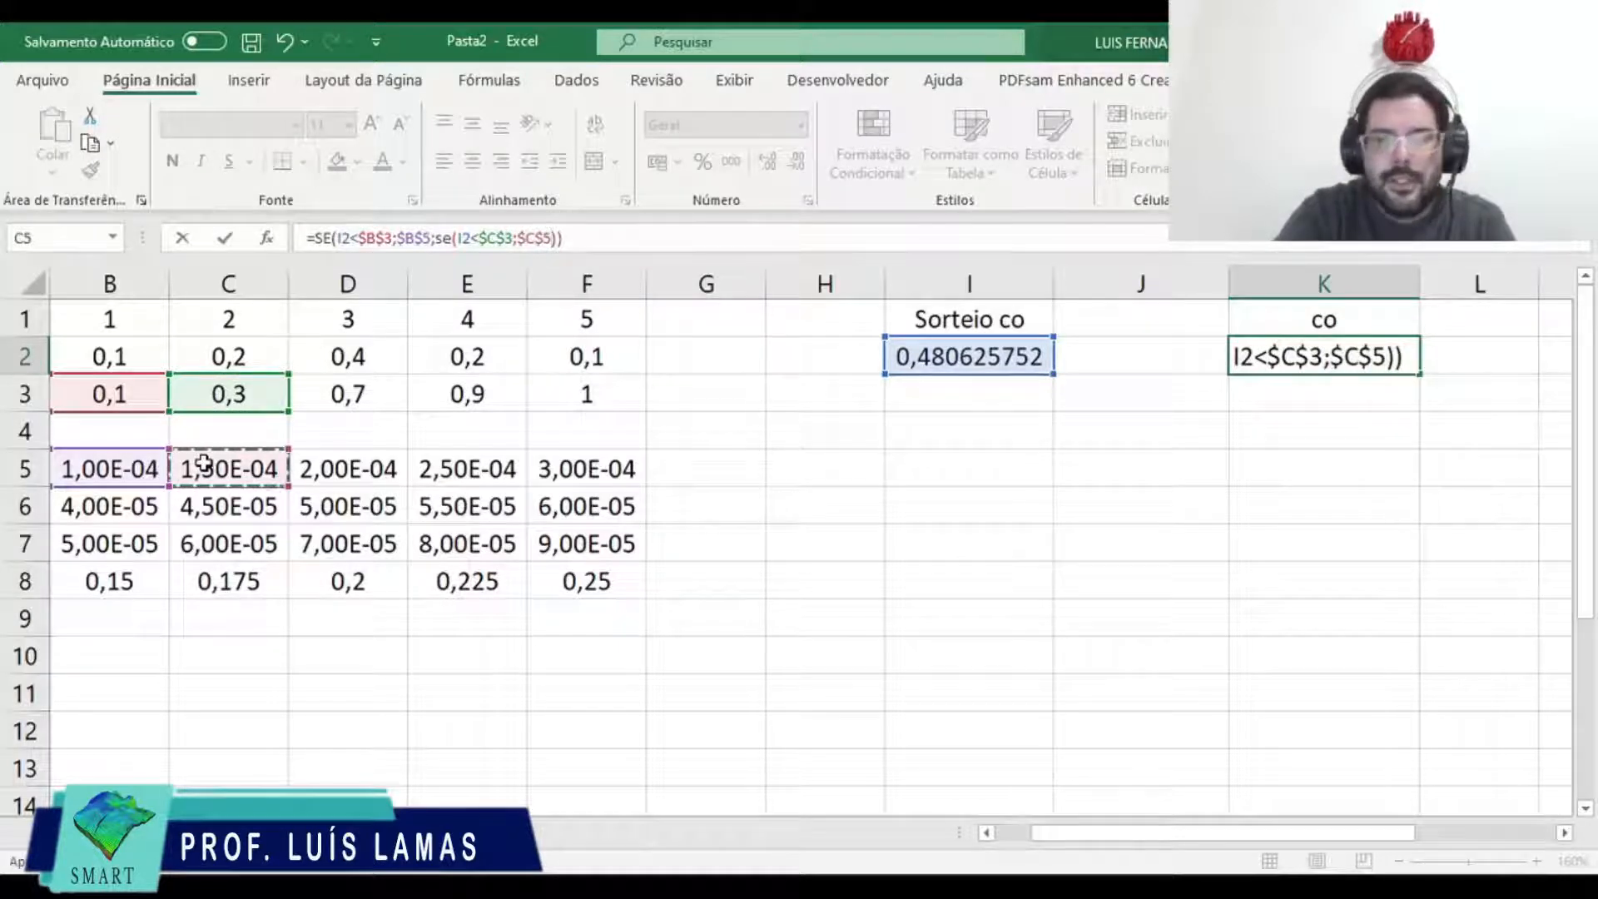
Step: Nest a third SE as the second one's false argument, returning $D$5 when I2<$D$3
{"action": "type", "text": ";se"}
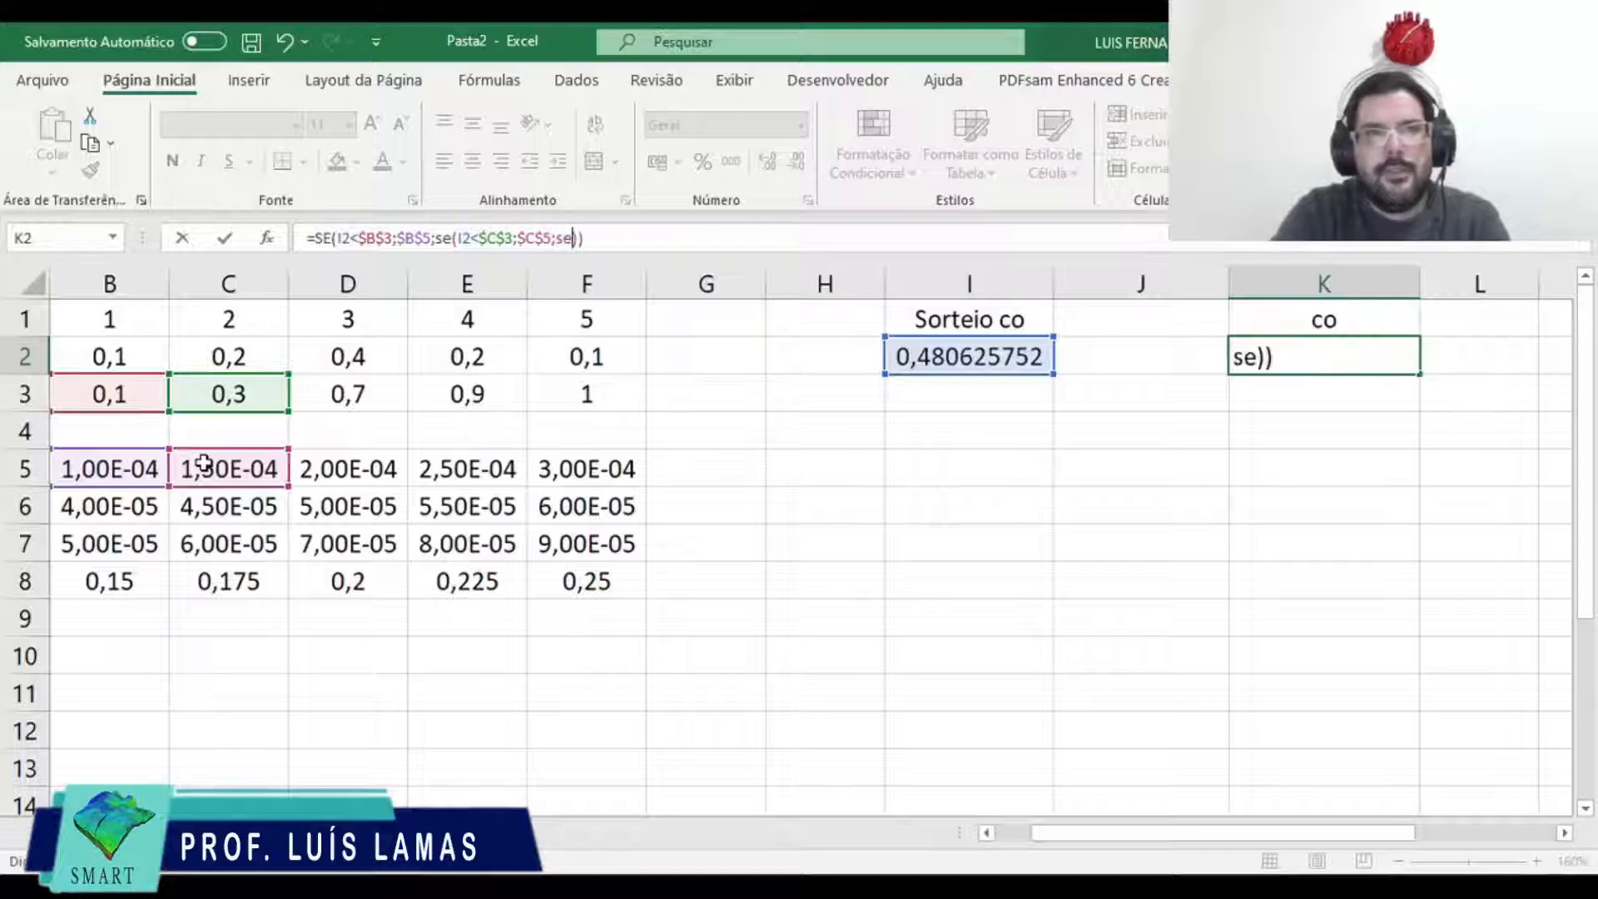
{"action": "type", "text": "("}
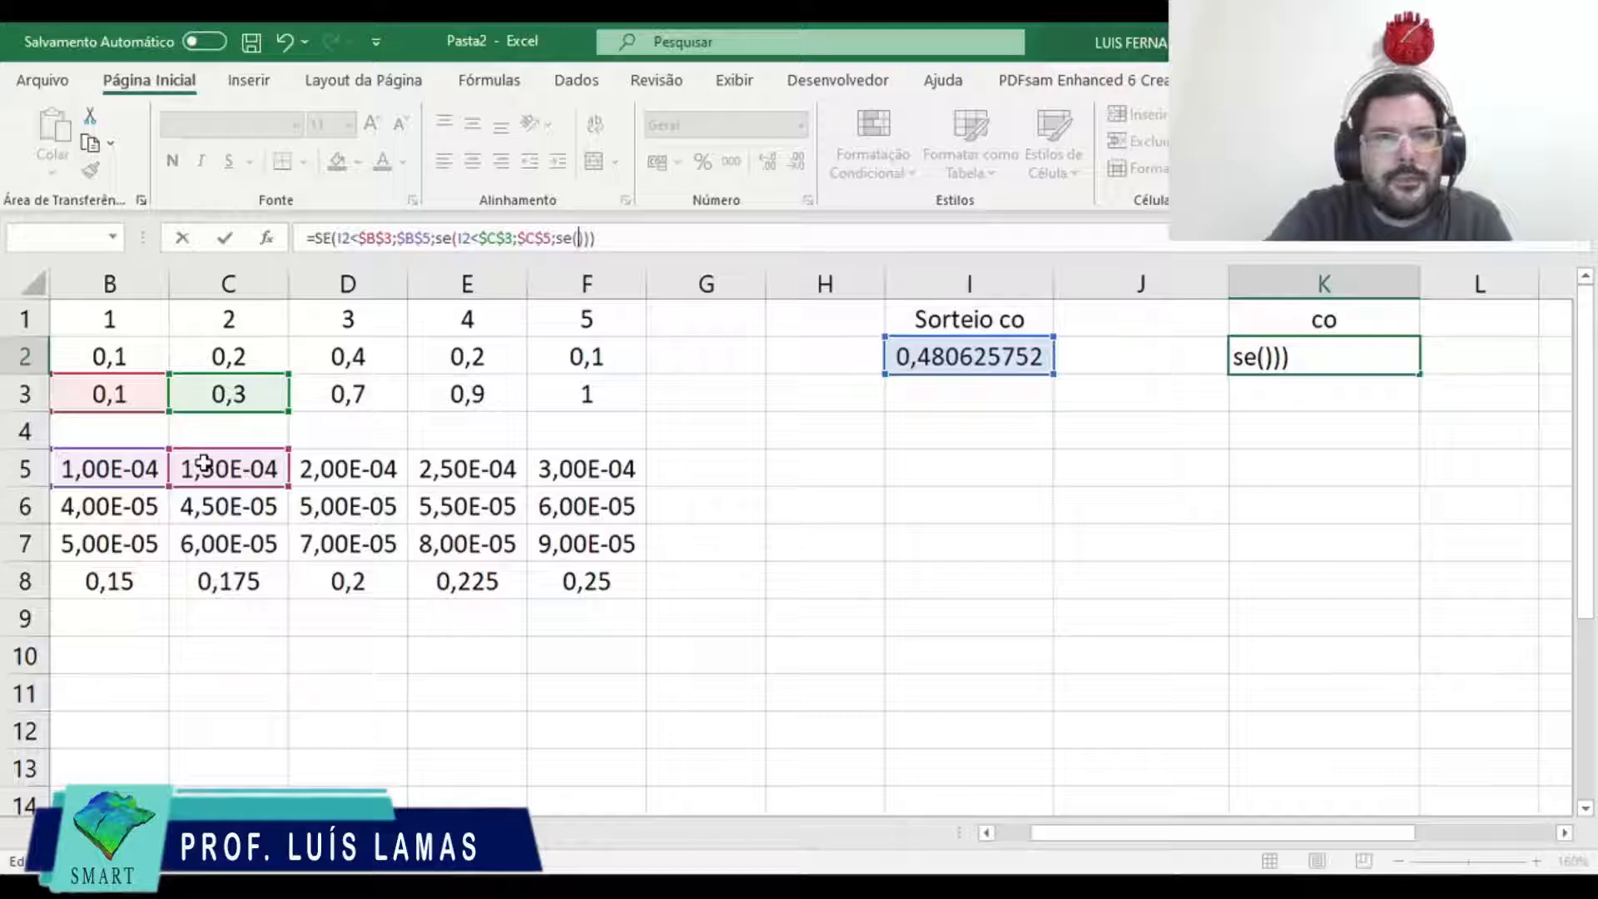
{"action": "left_click", "coordinate": [961, 354]}
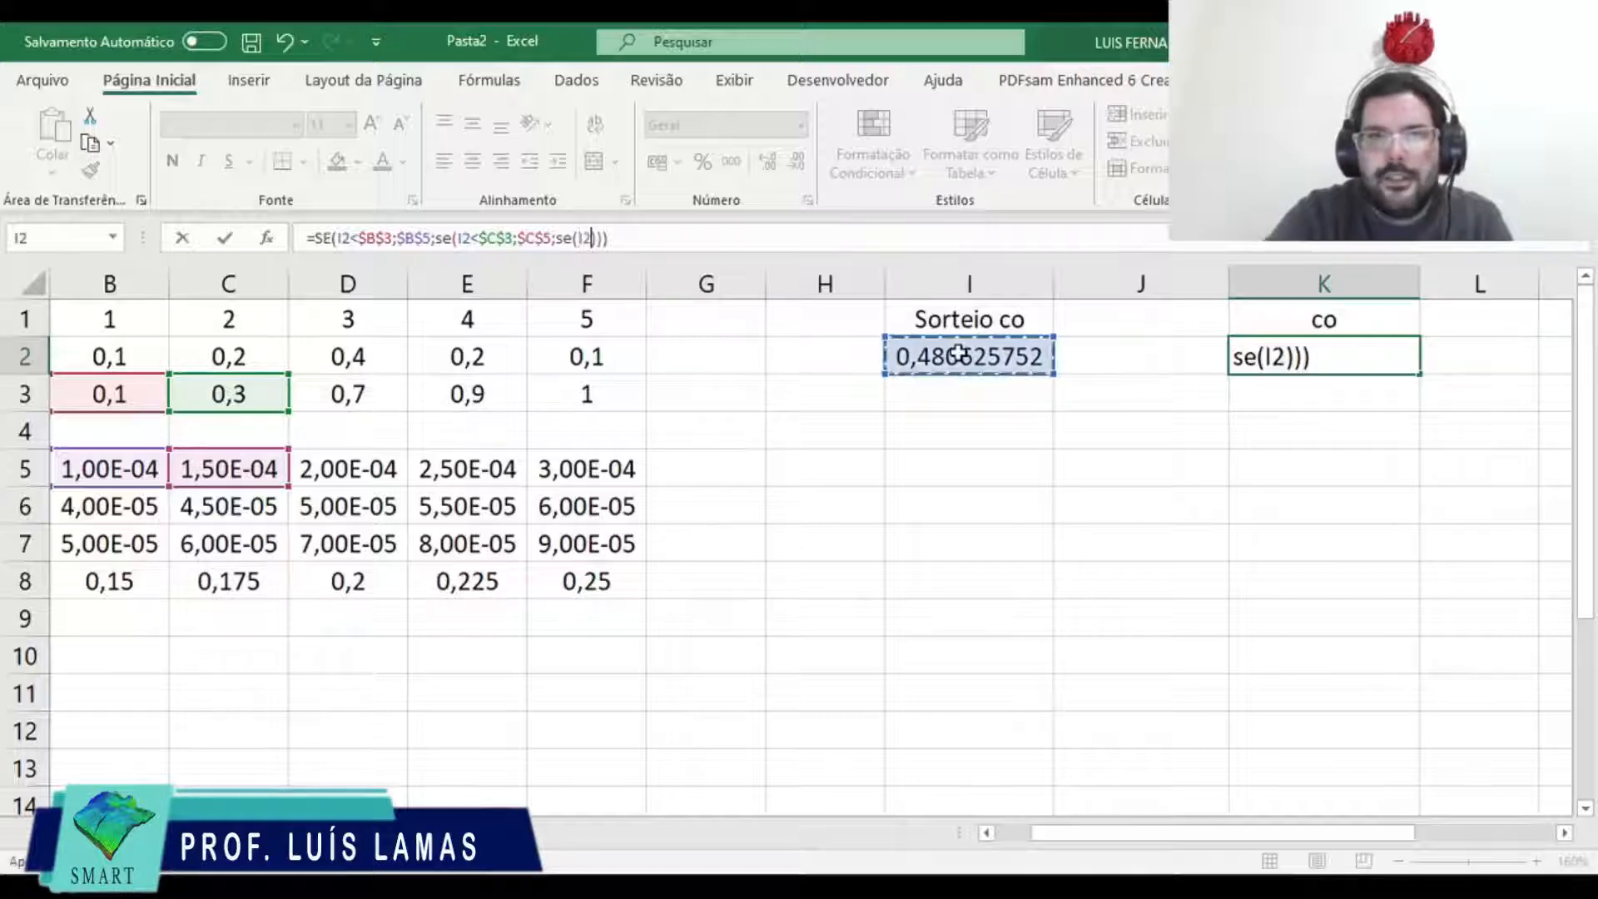
{"action": "type", "text": "<"}
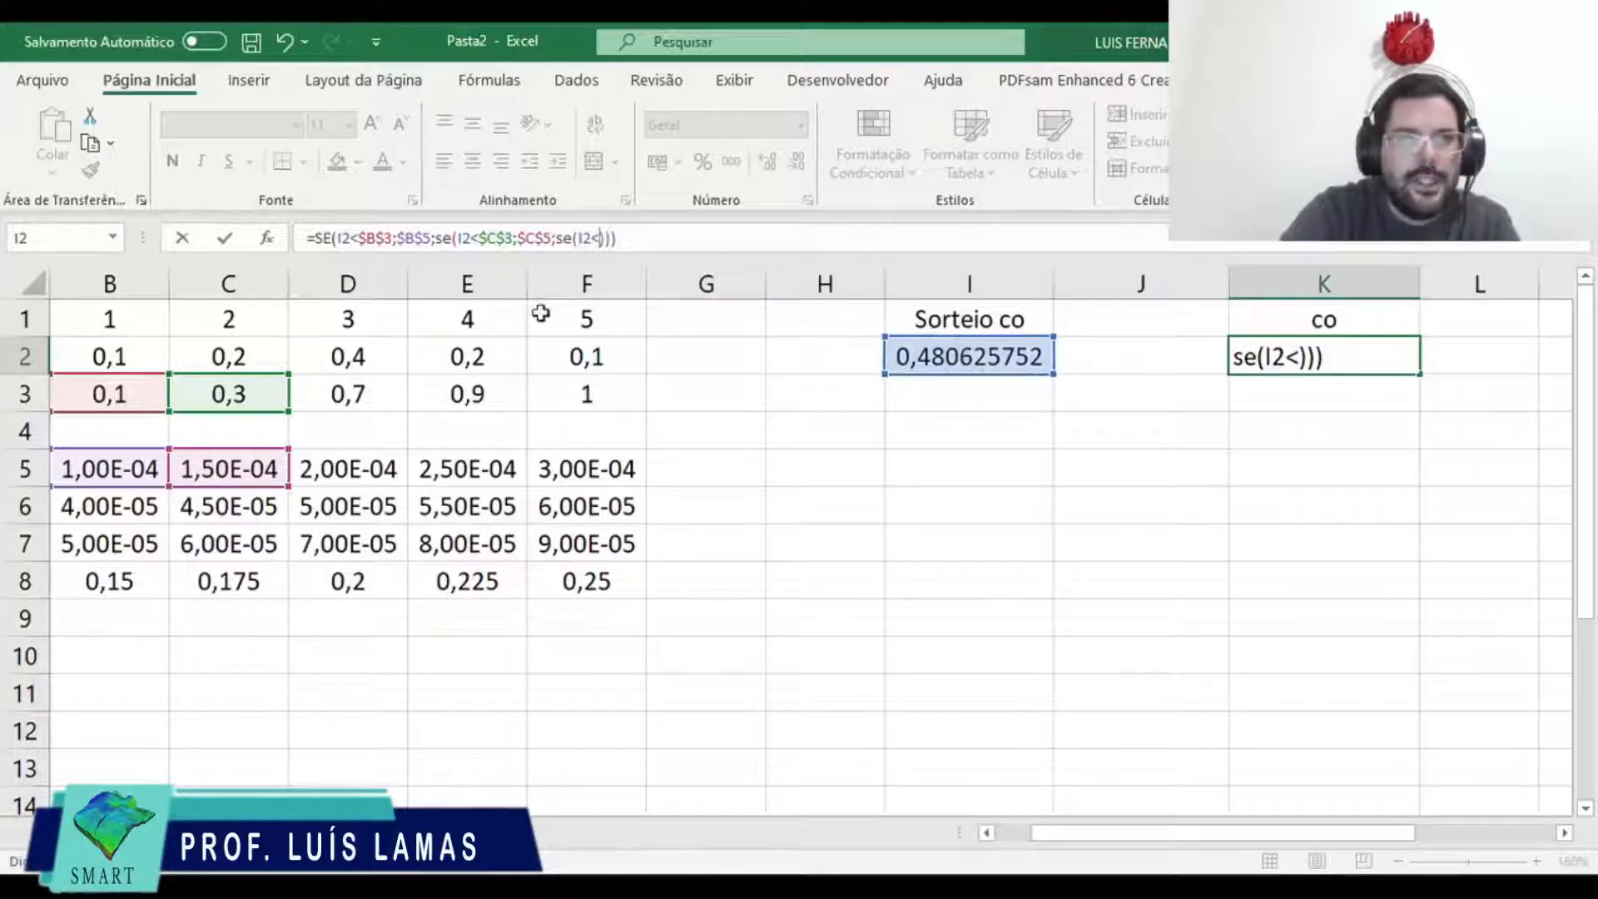
{"action": "left_click", "coordinate": [368, 395]}
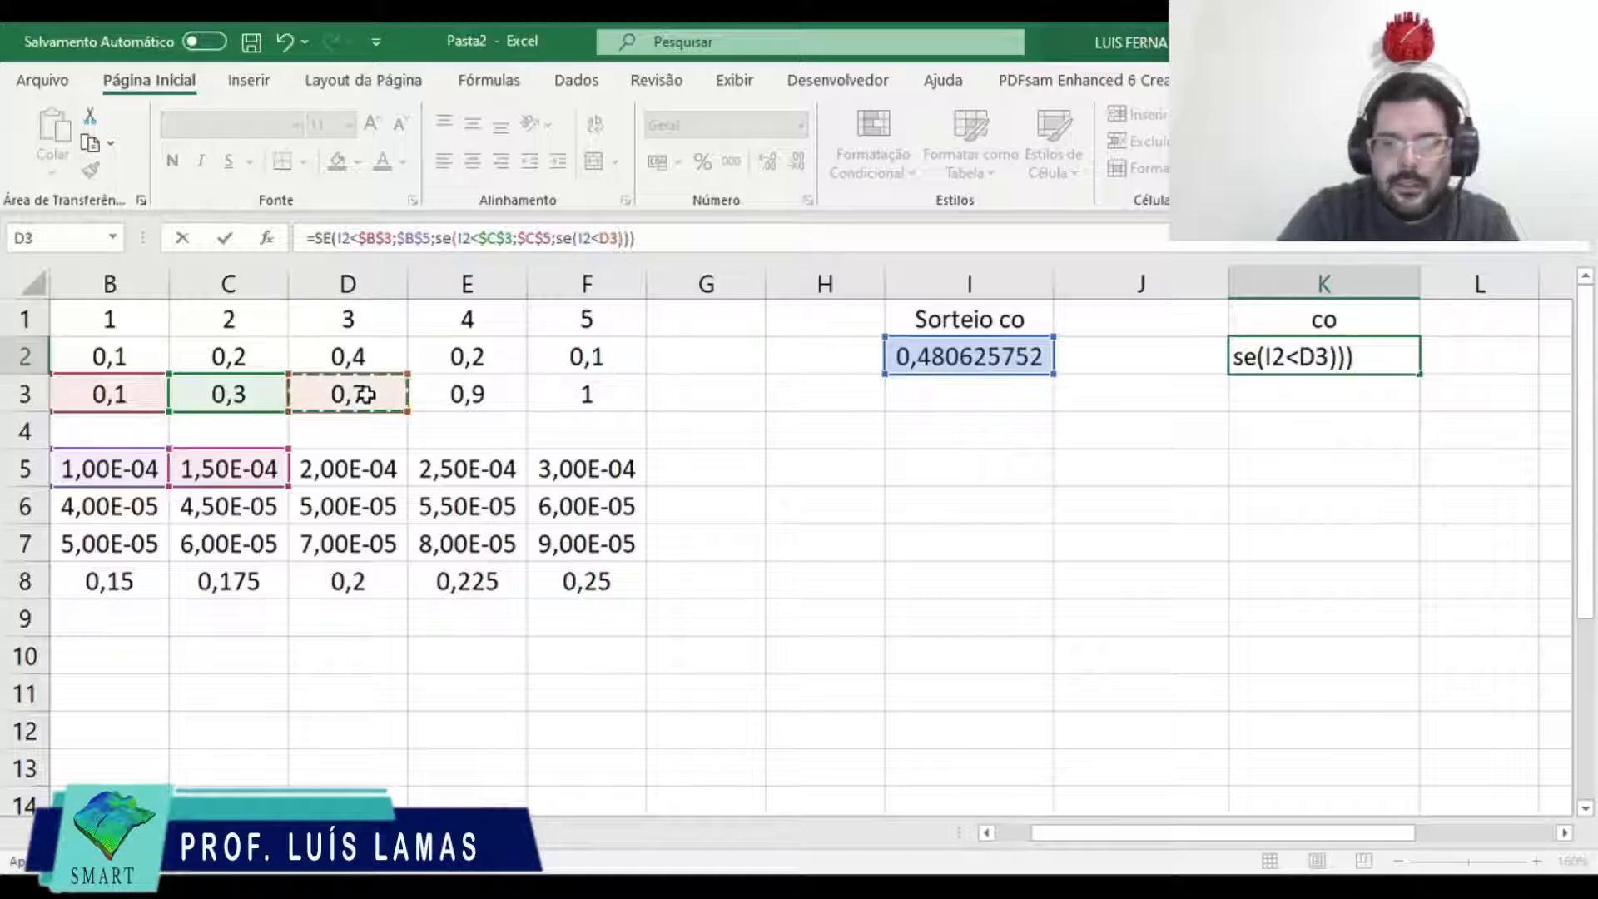
{"action": "key", "text": "F4"}
{"action": "type", "text": ";"}
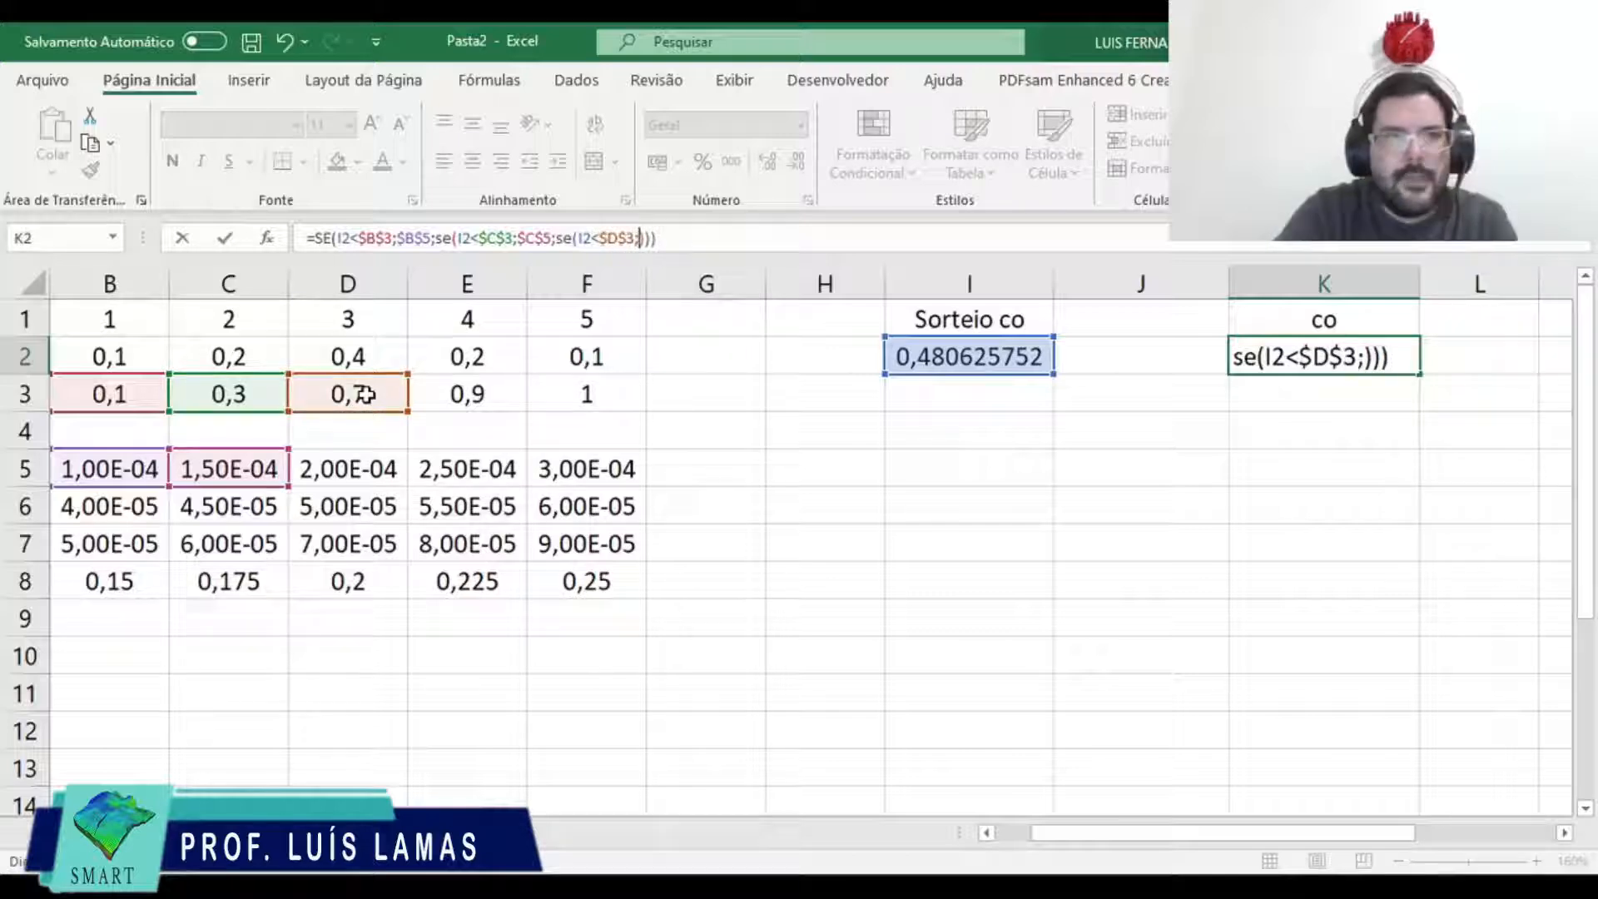
{"action": "left_click", "coordinate": [335, 468]}
{"action": "key", "text": "F4"}
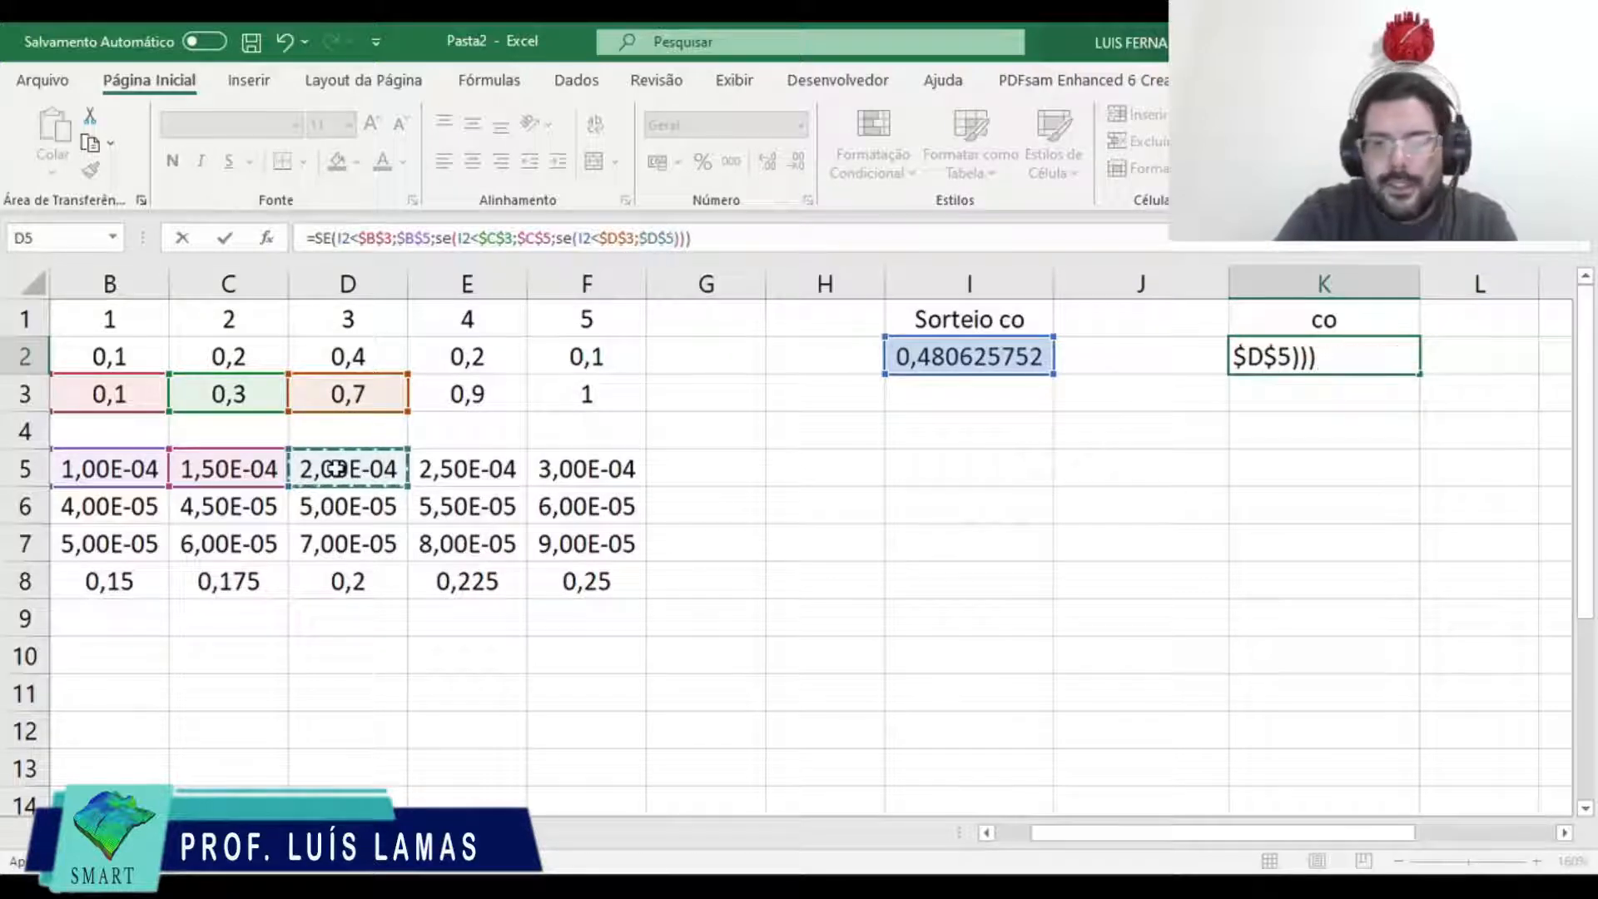
Step: Nest a fourth SE as the third one's false argument, returning $E$5 when I2<$E$3
{"action": "type", "text": ";"}
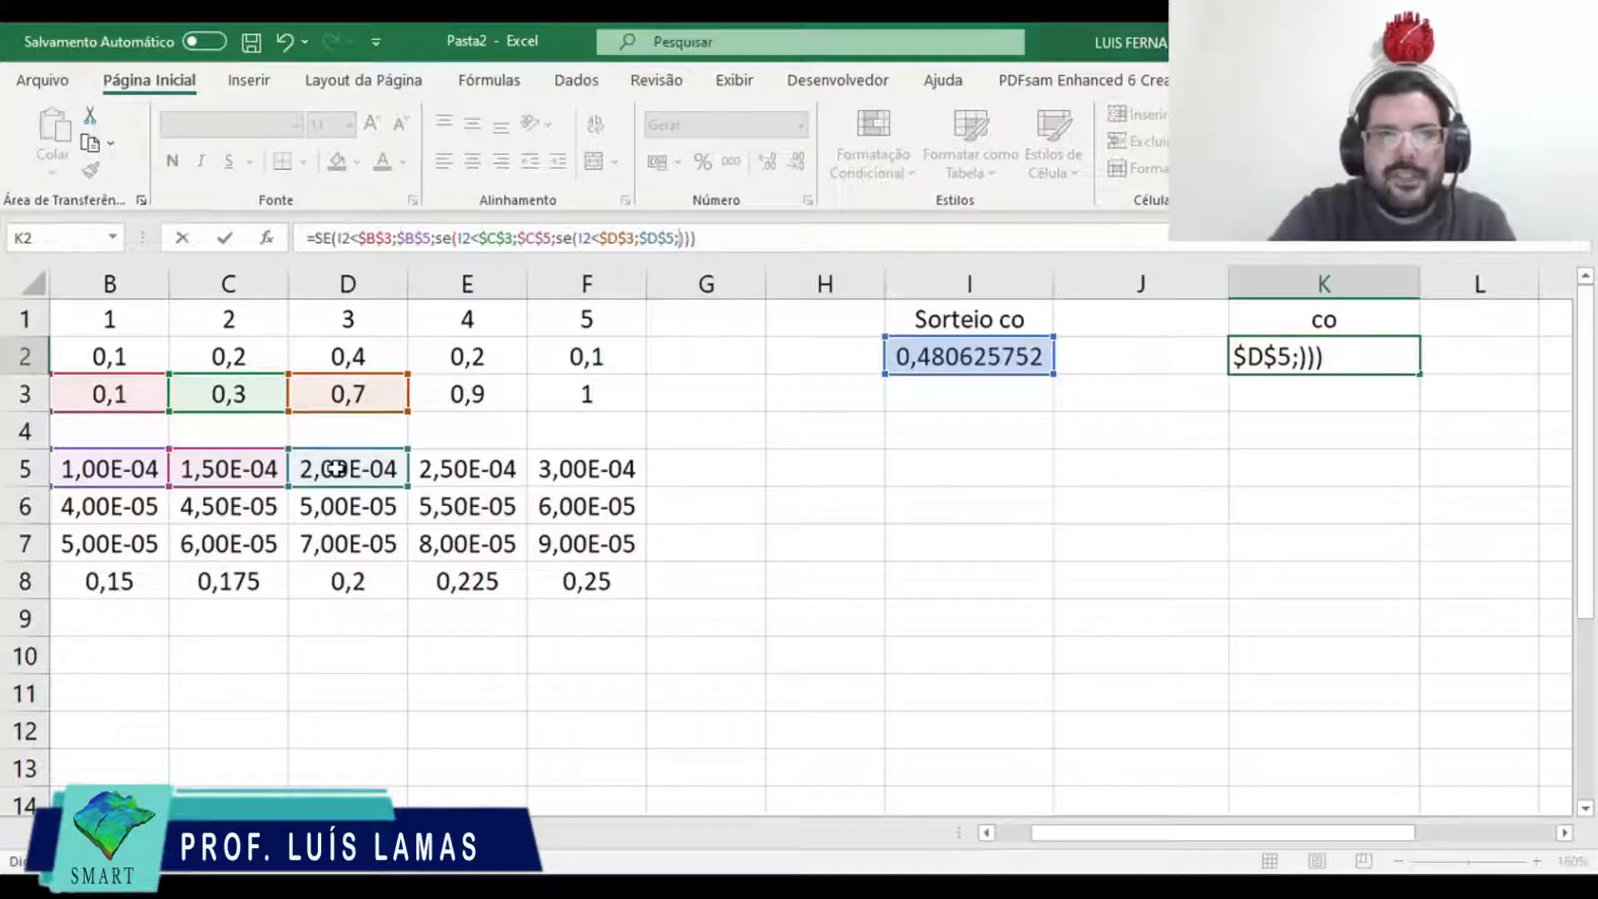
{"action": "type", "text": "se("}
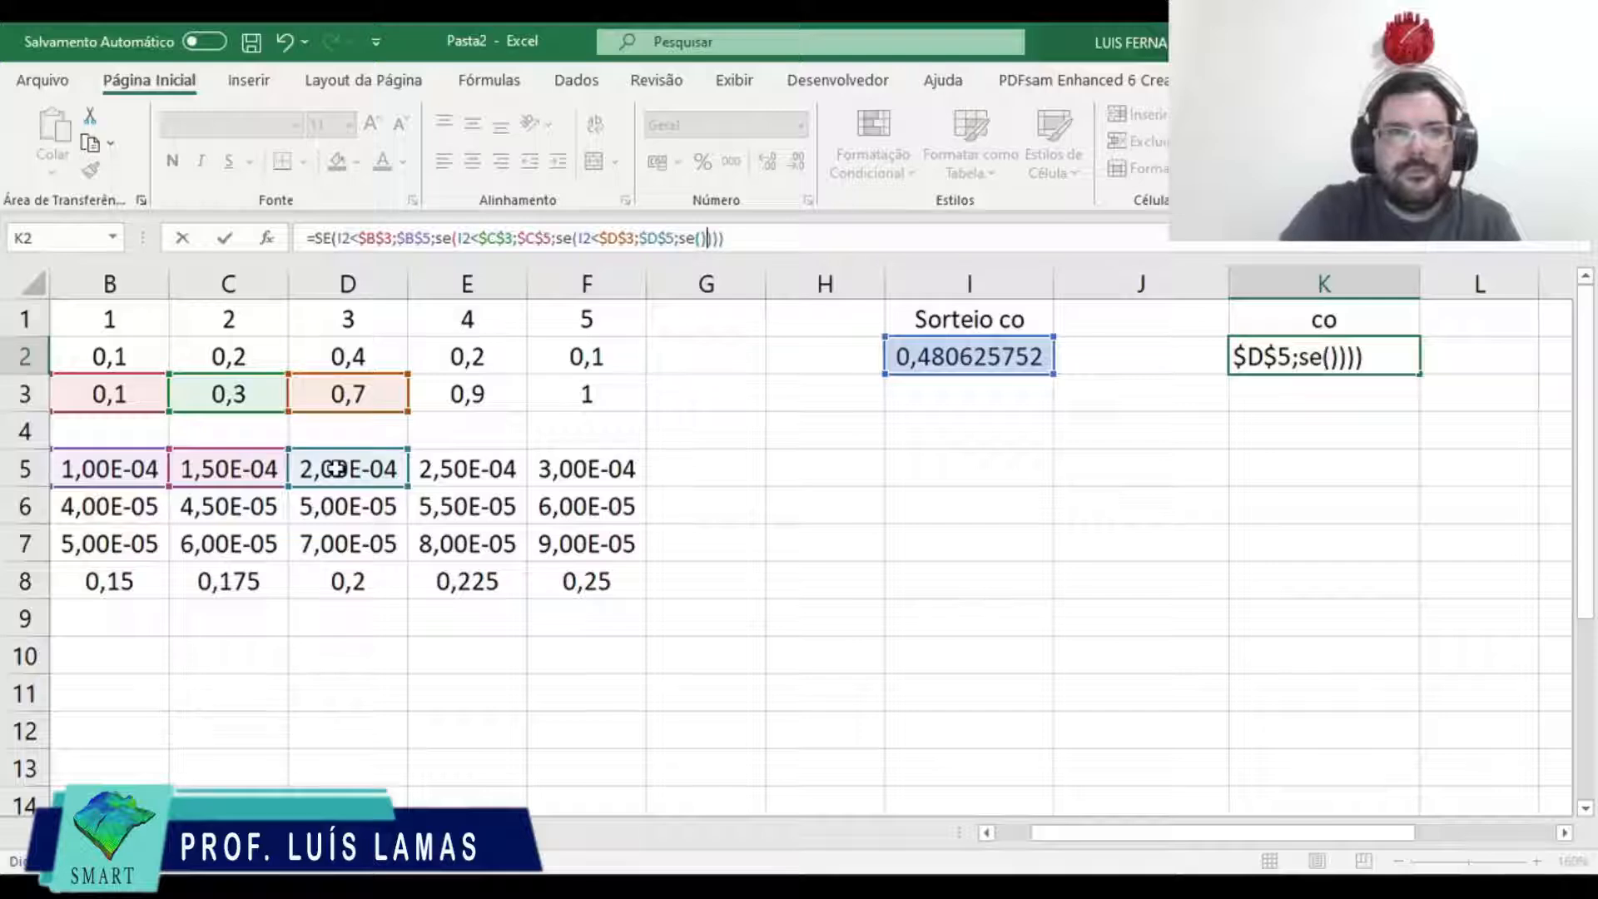
{"action": "key", "text": "Left"}
{"action": "key", "text": "Return"}
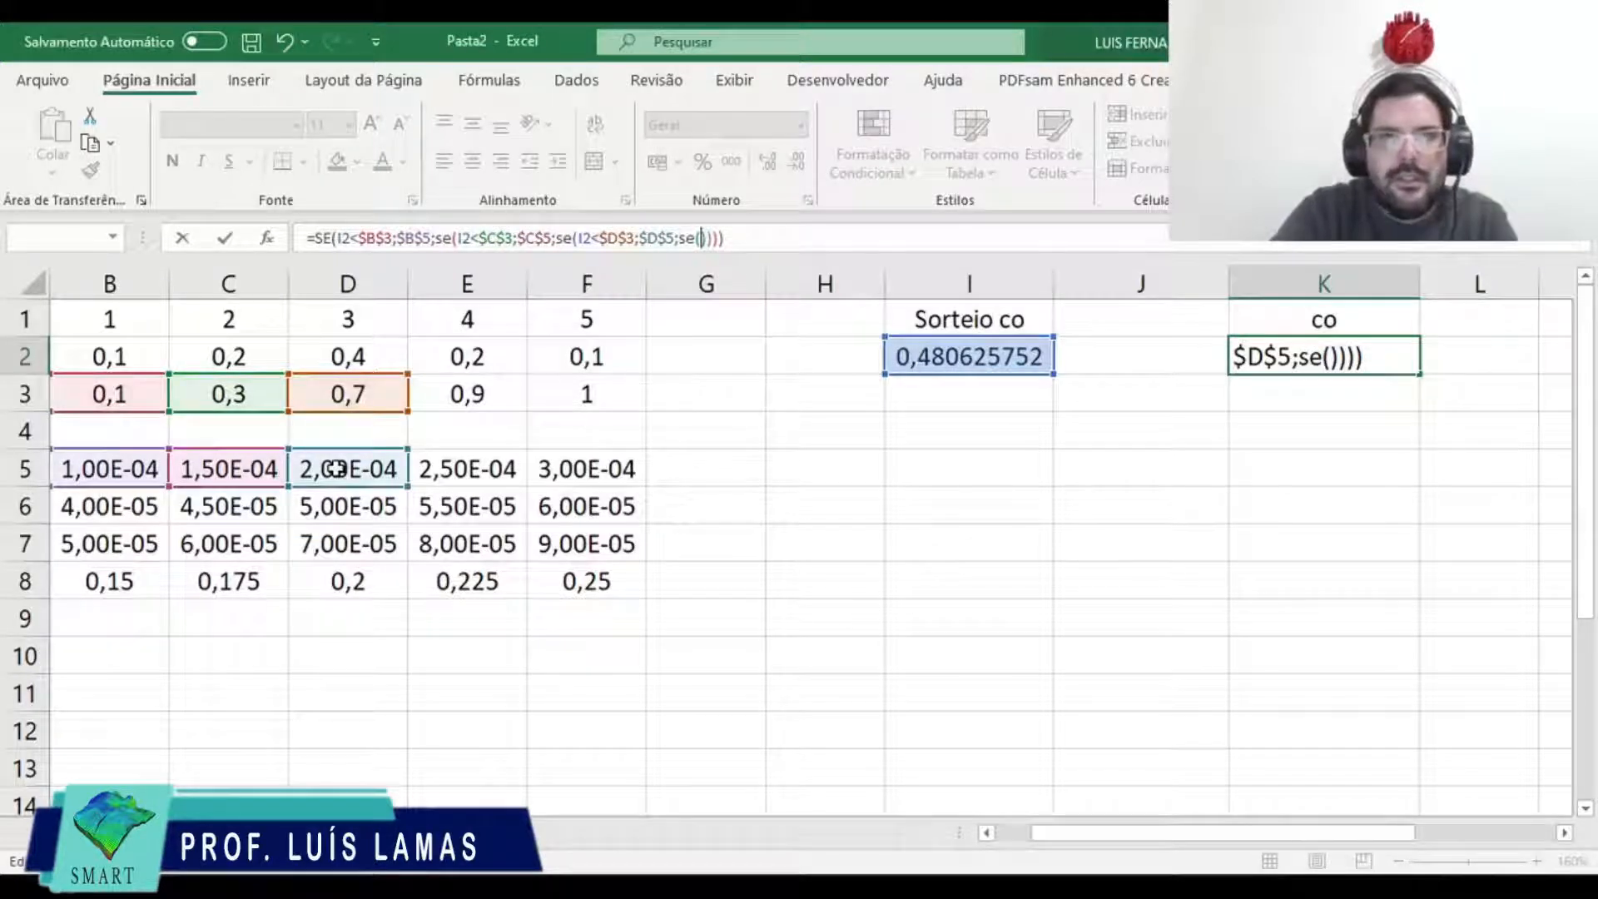
{"action": "left_click", "coordinate": [926, 357]}
{"action": "type", "text": "<"}
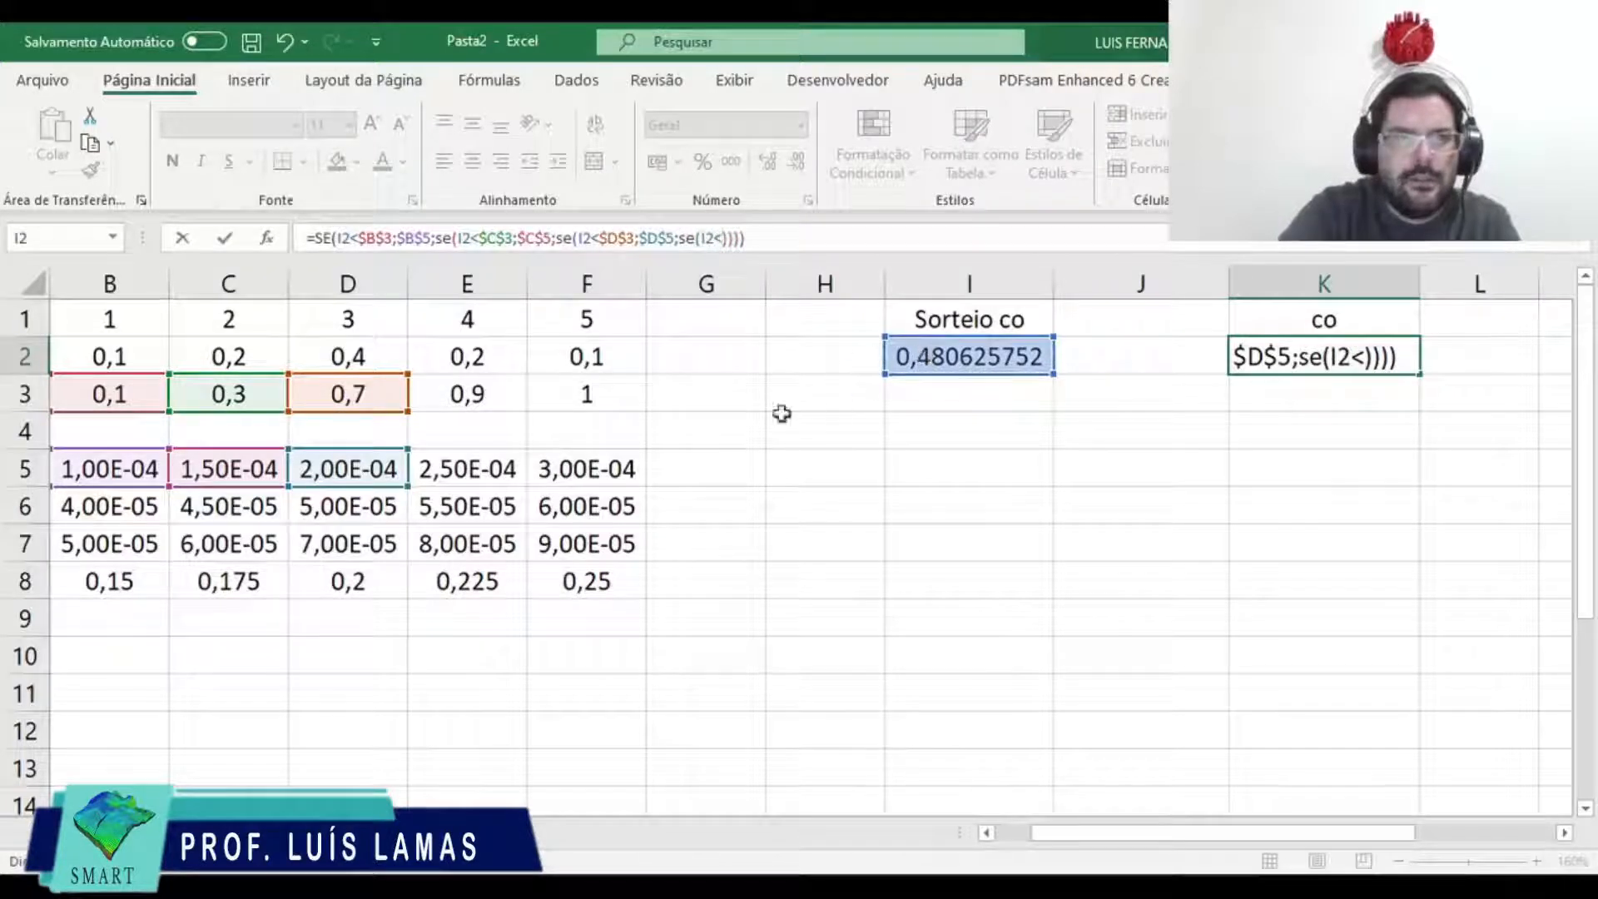
{"action": "left_click", "coordinate": [505, 390]}
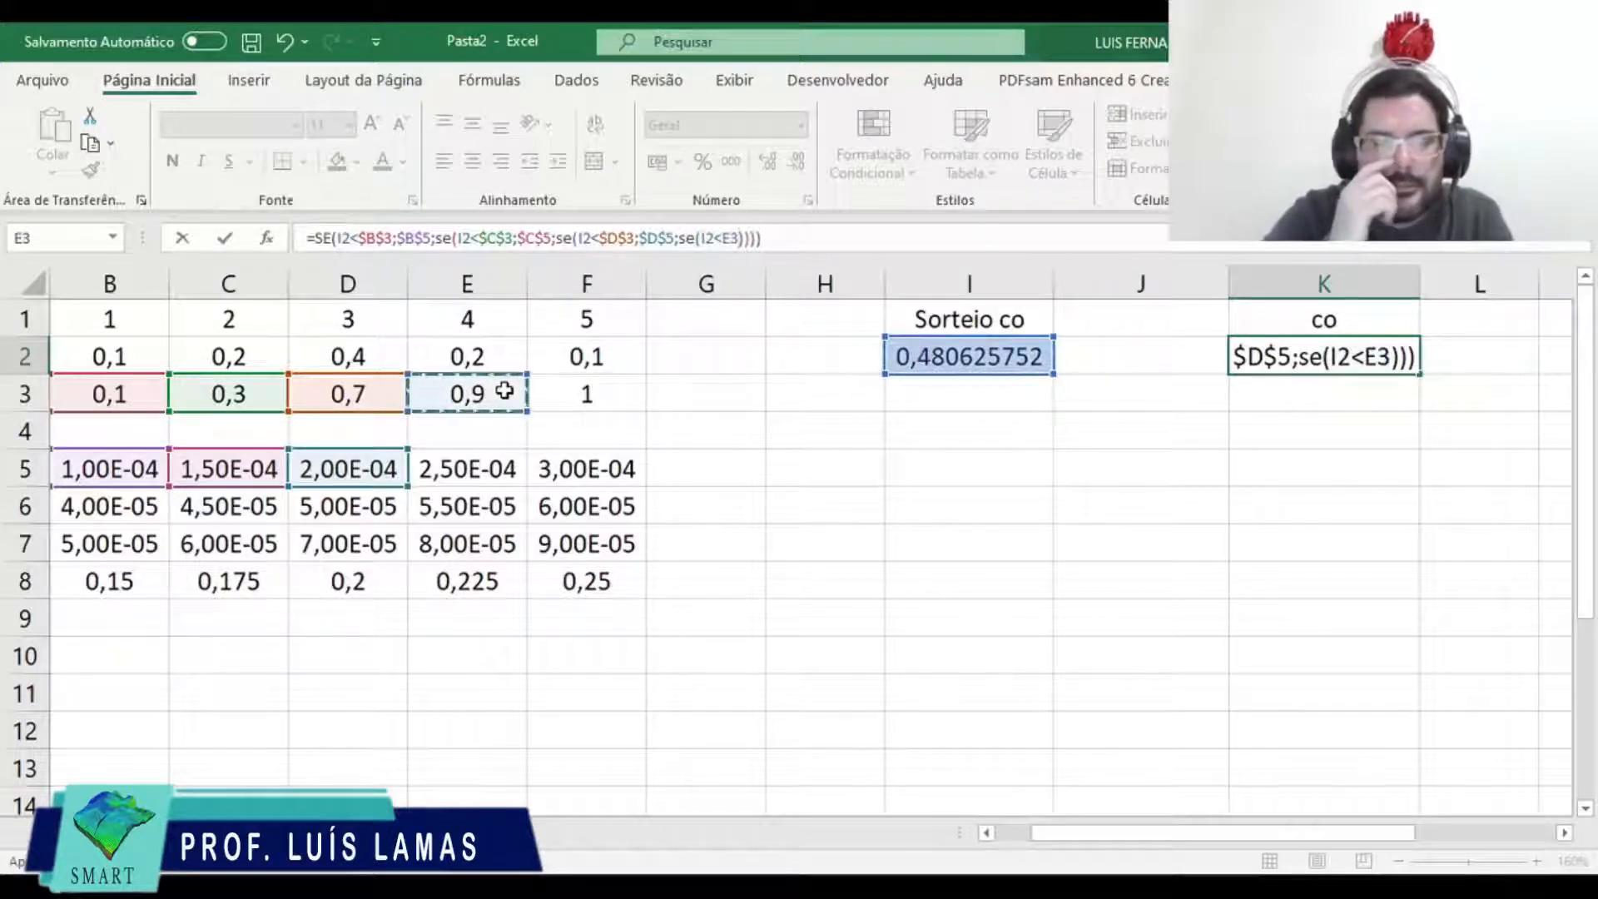
{"action": "key", "text": "F4"}
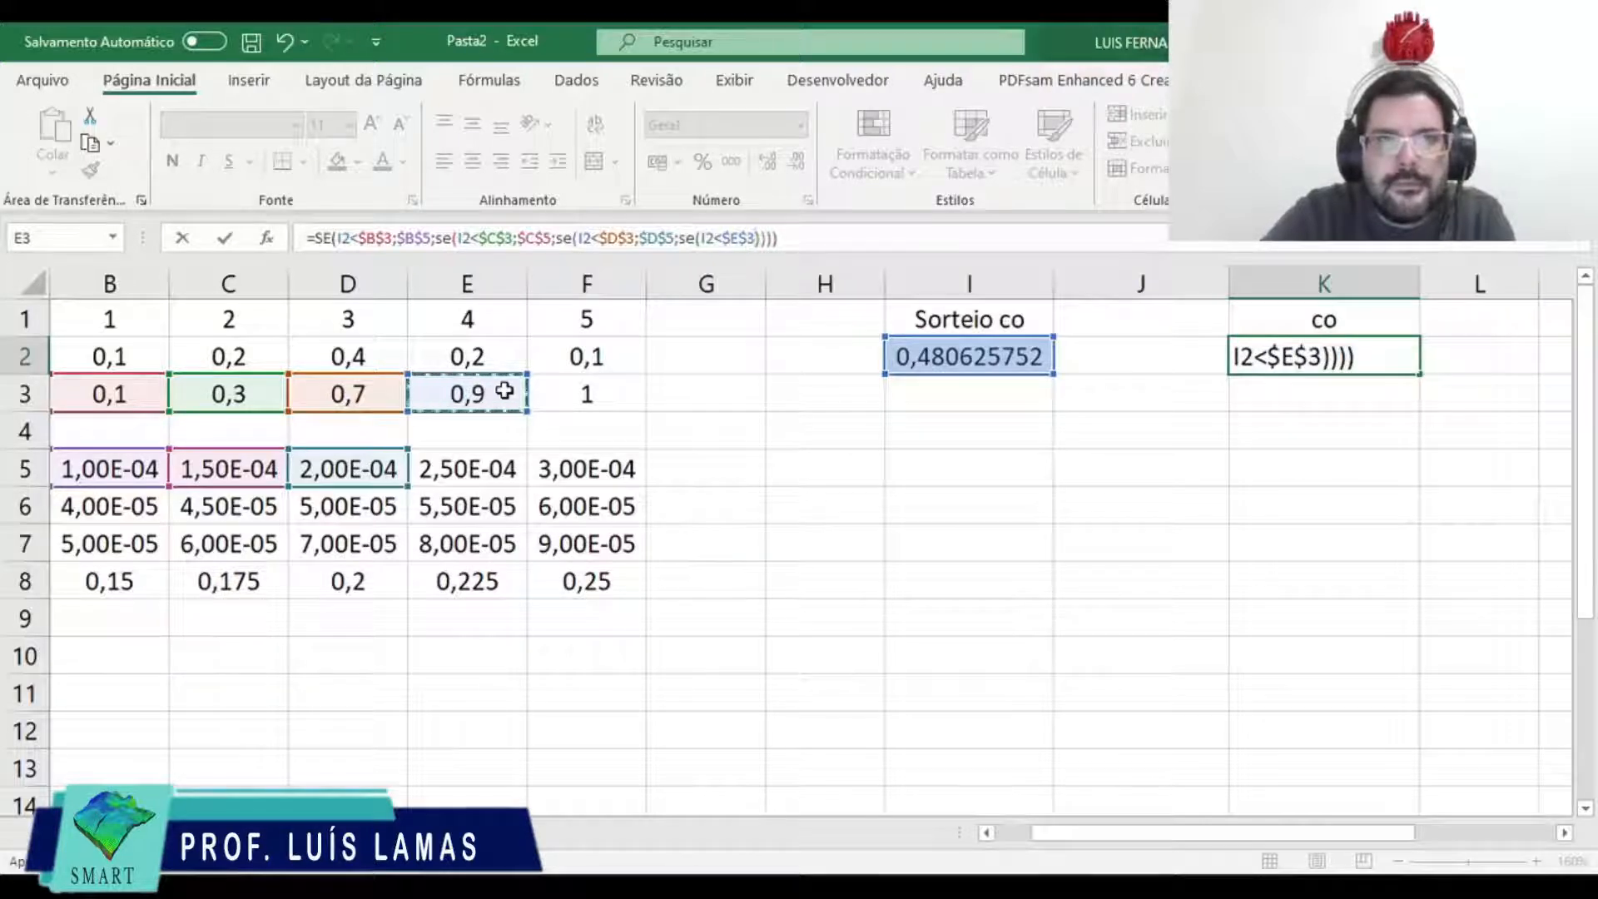
{"action": "type", "text": ";"}
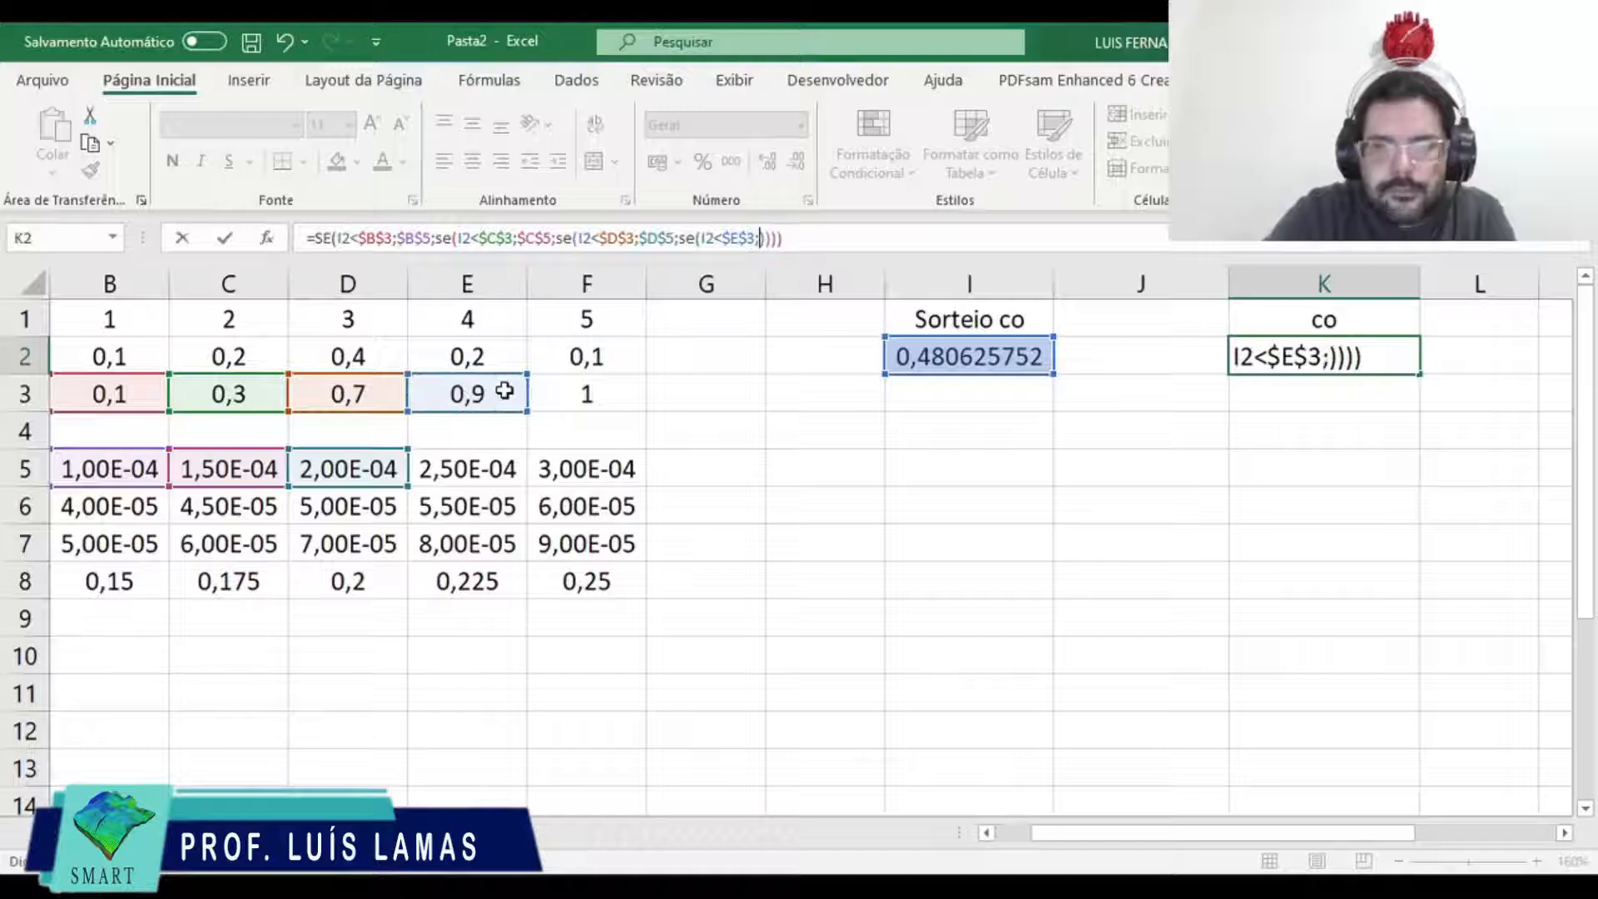
{"action": "left_click", "coordinate": [501, 469]}
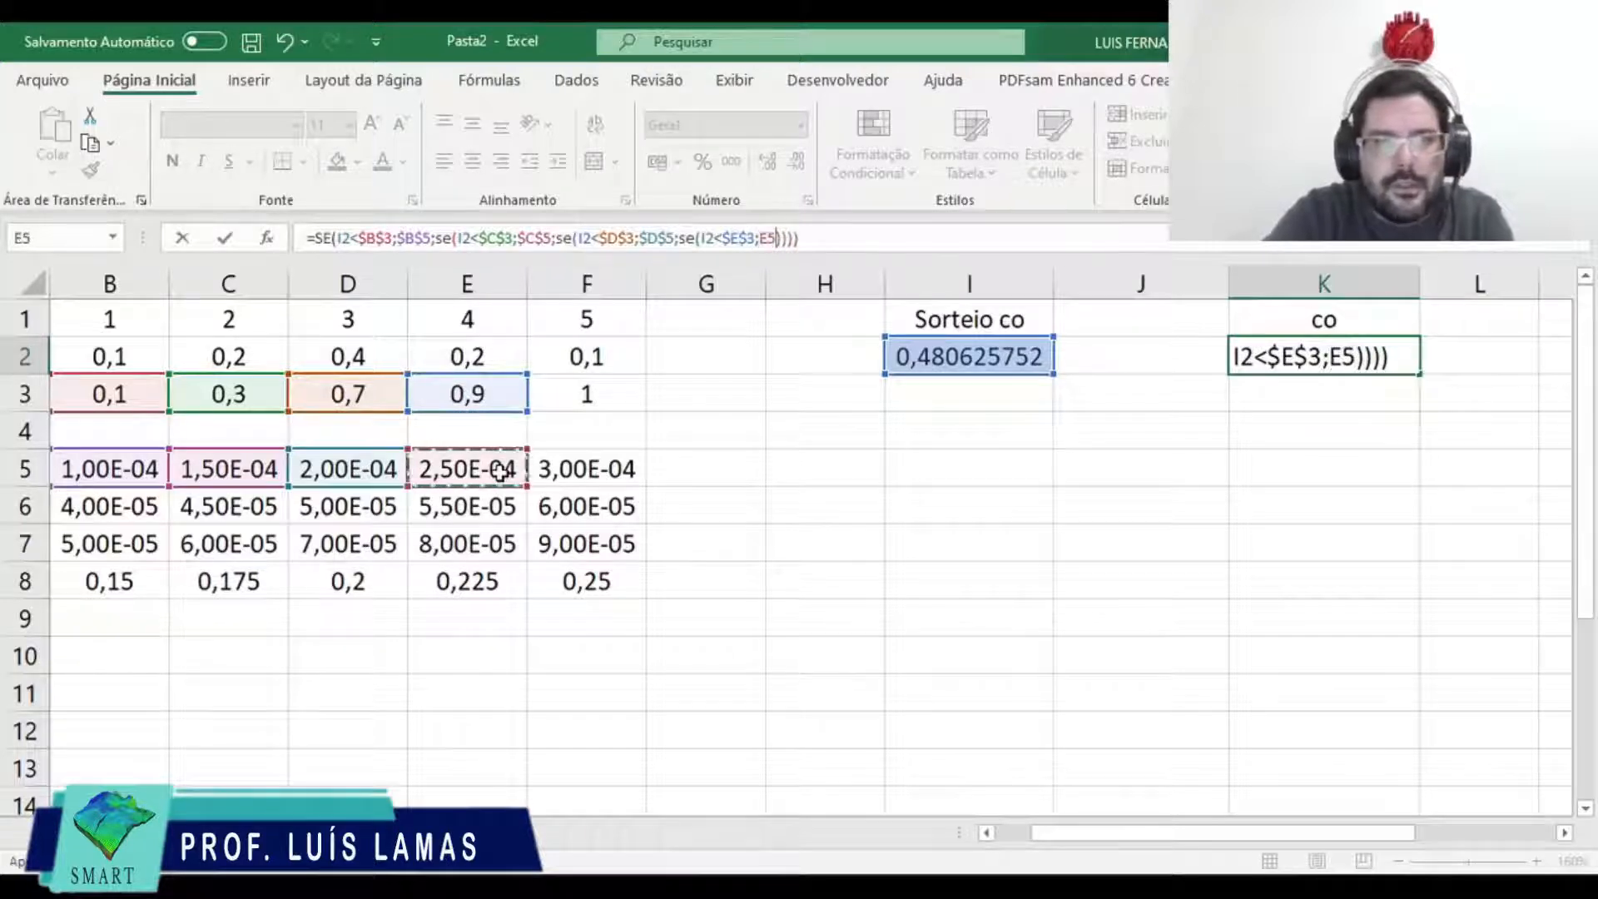
{"action": "key", "text": "F4"}
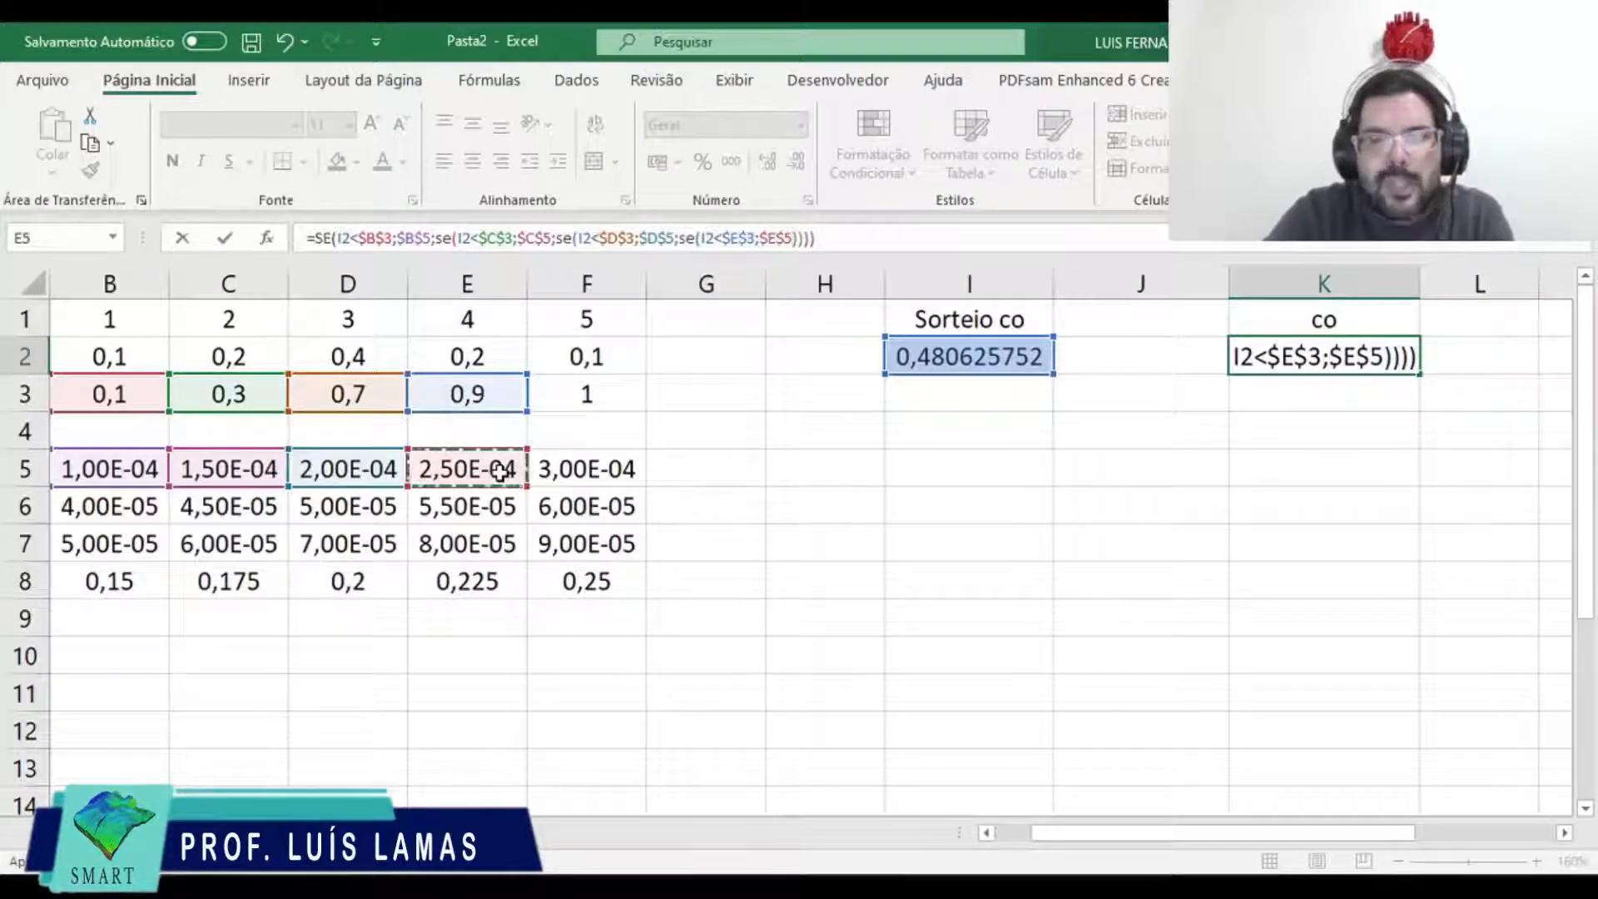
Step: Make $F$5 the innermost SE's false argument, enter the completed formula in K2 and reselect that cell
{"action": "type", "text": ";"}
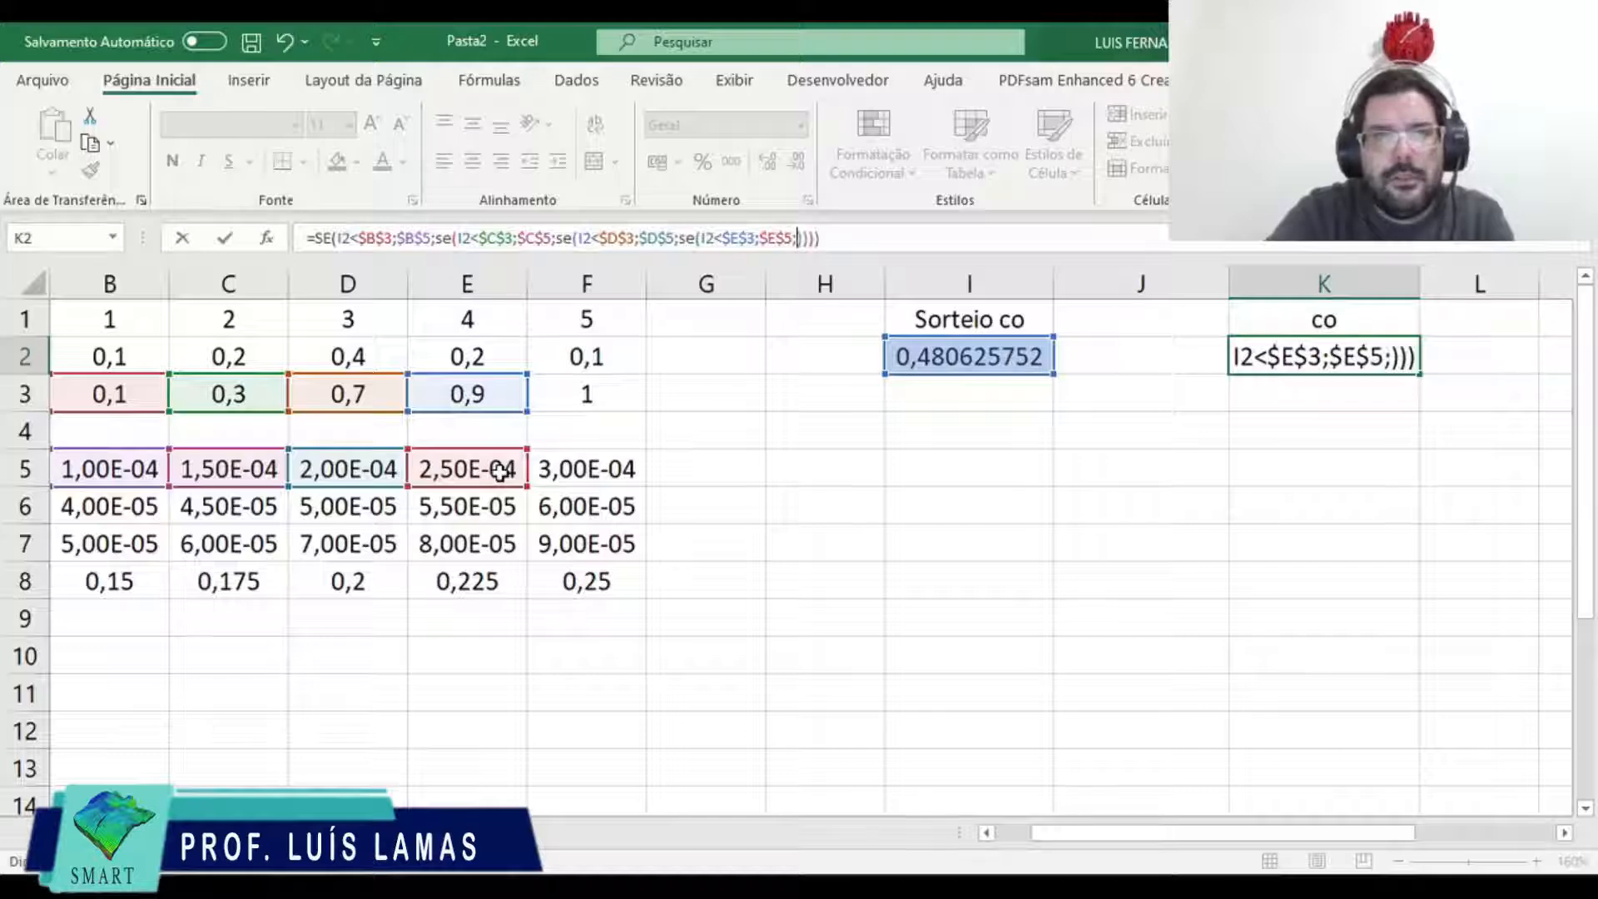
{"action": "left_click", "coordinate": [594, 468]}
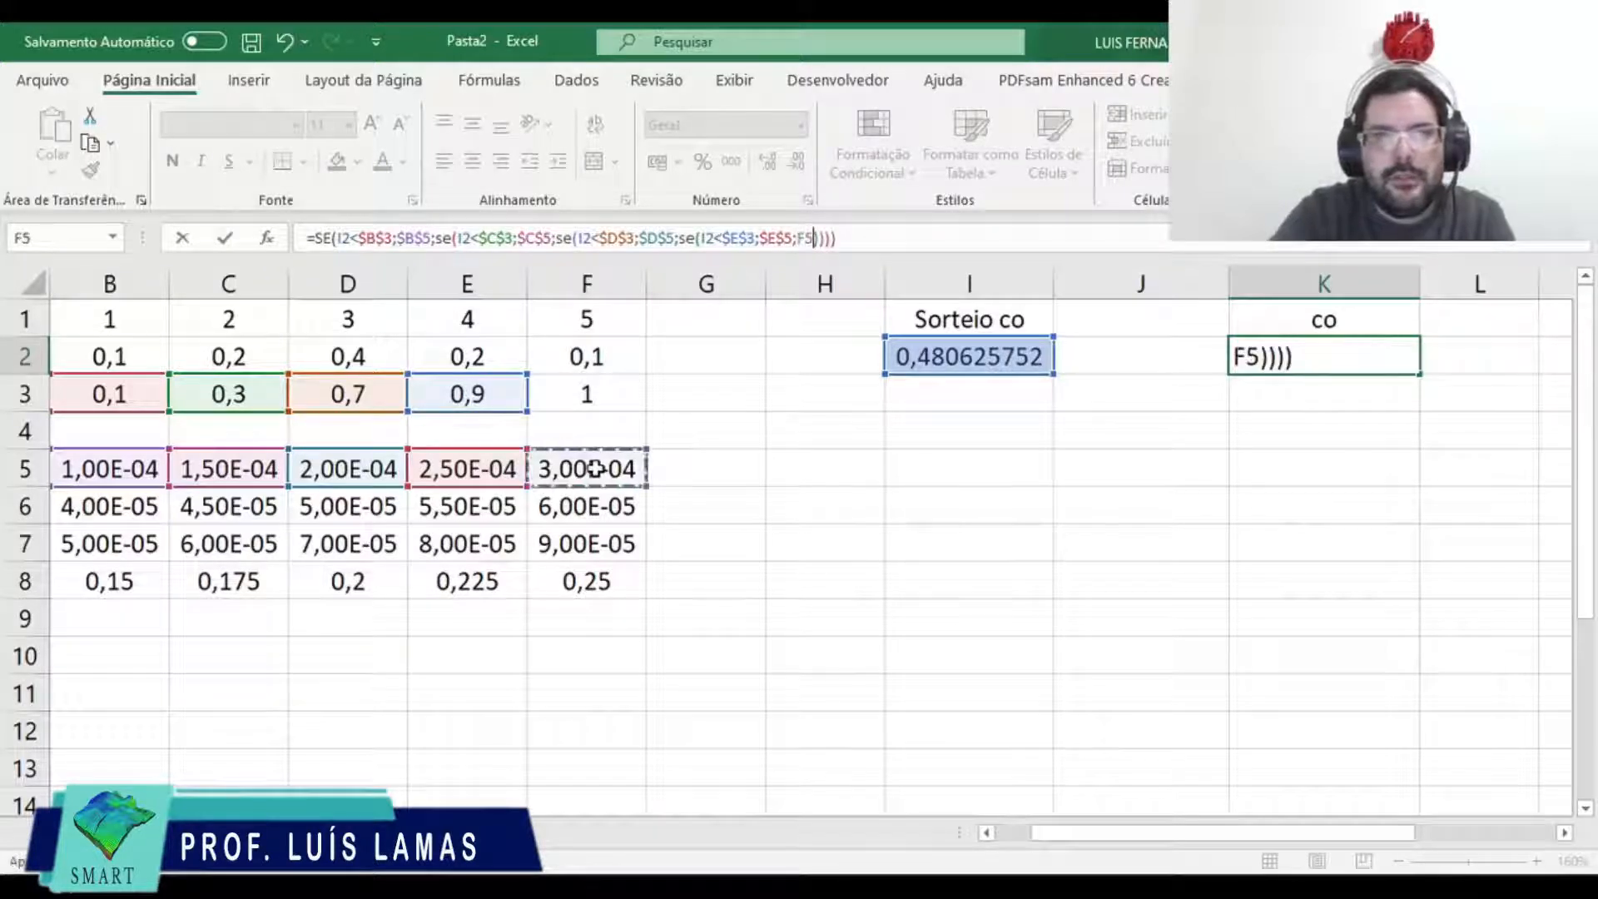
{"action": "key", "text": "F4"}
{"action": "key", "text": "Return"}
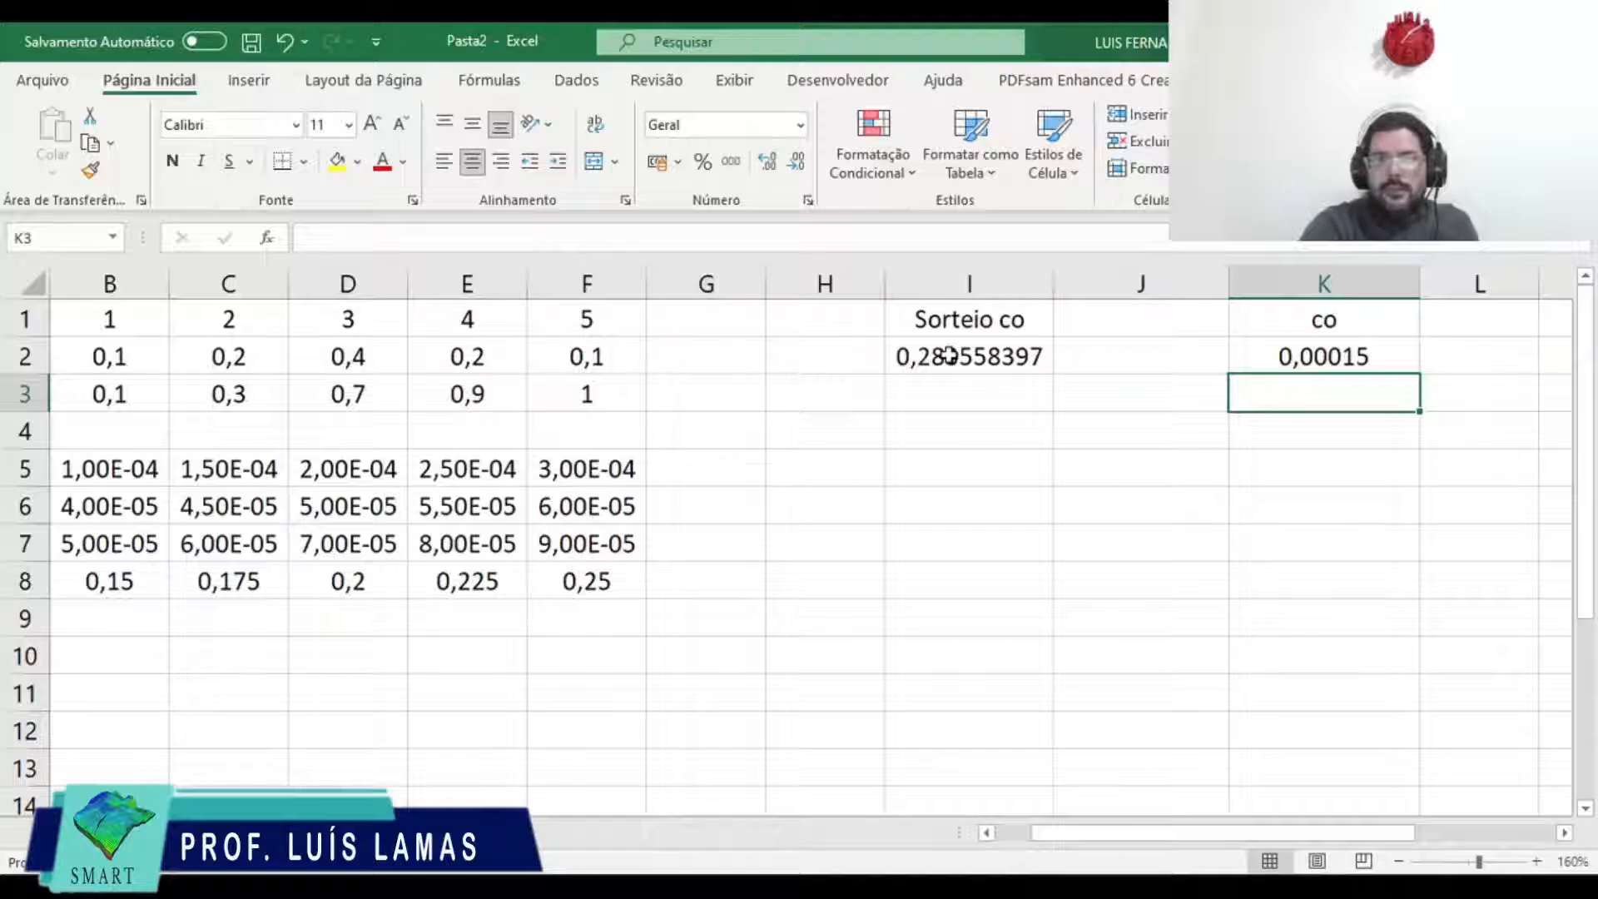
{"action": "left_click", "coordinate": [1292, 358]}
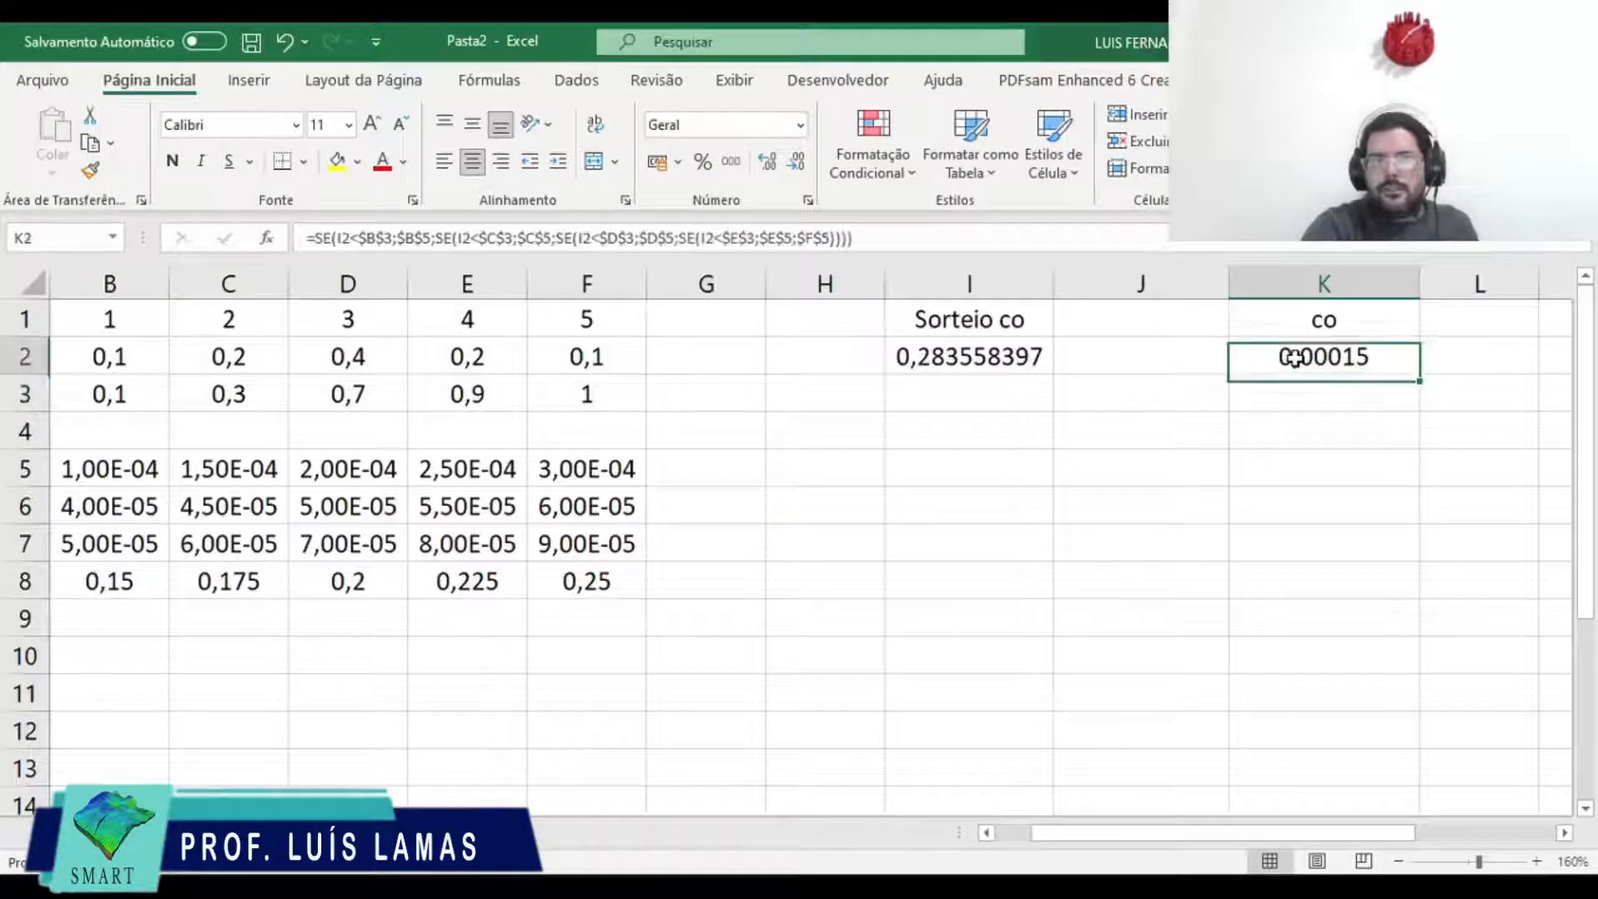
Step: Replace the random draw in I2 with the fixed value 0,05 to test K2's nested formula
{"action": "left_click", "coordinate": [993, 350]}
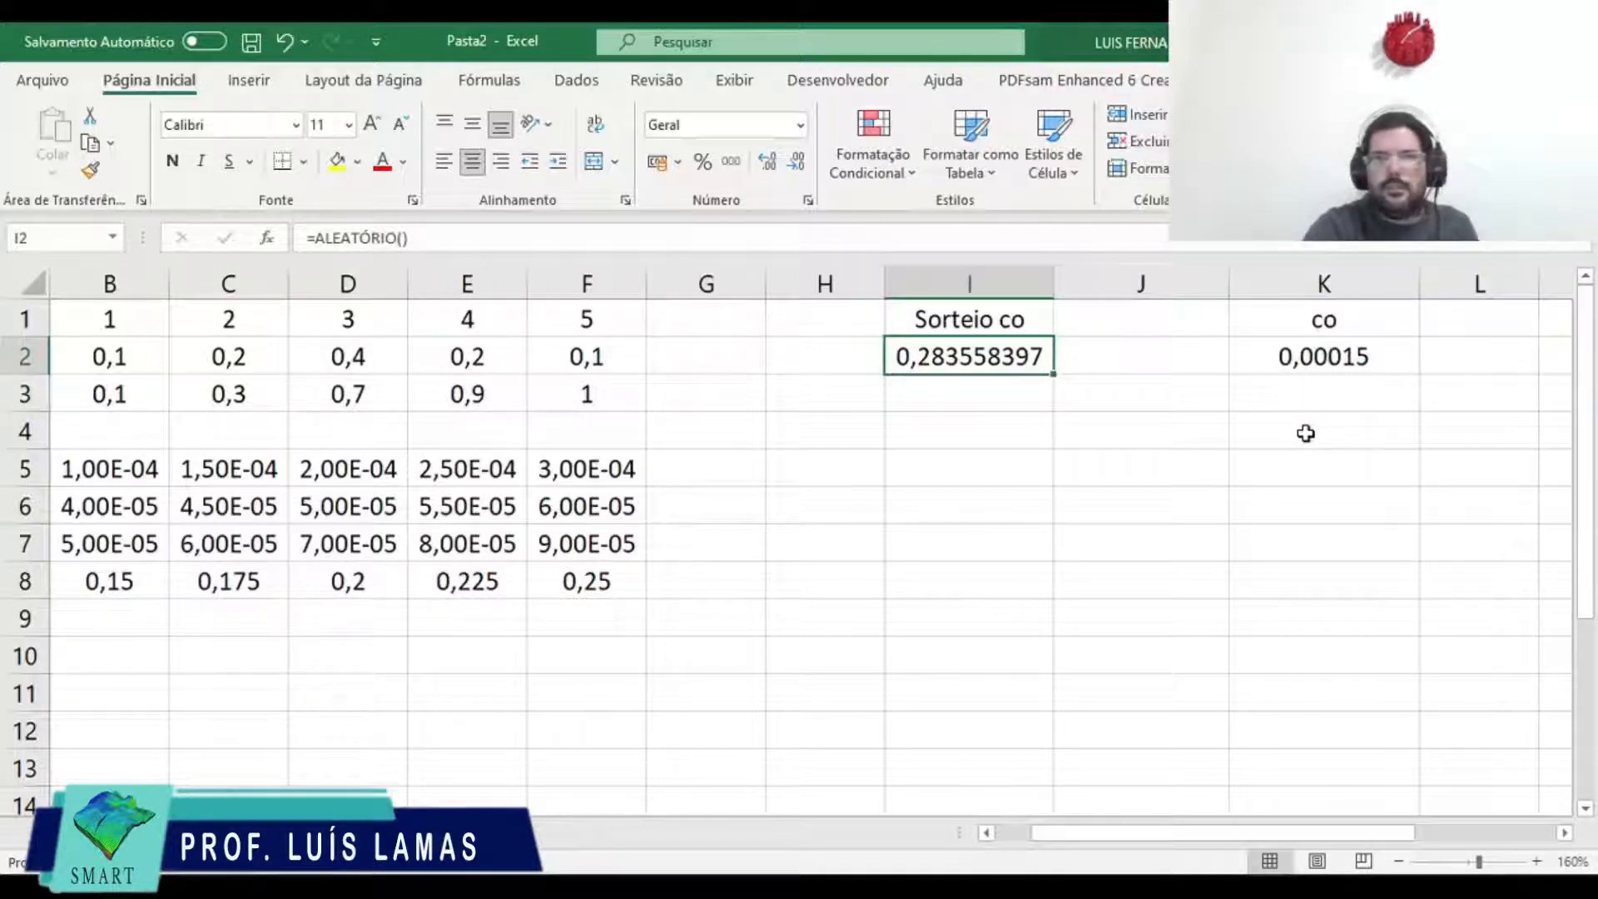
{"action": "type", "text": "0,05"}
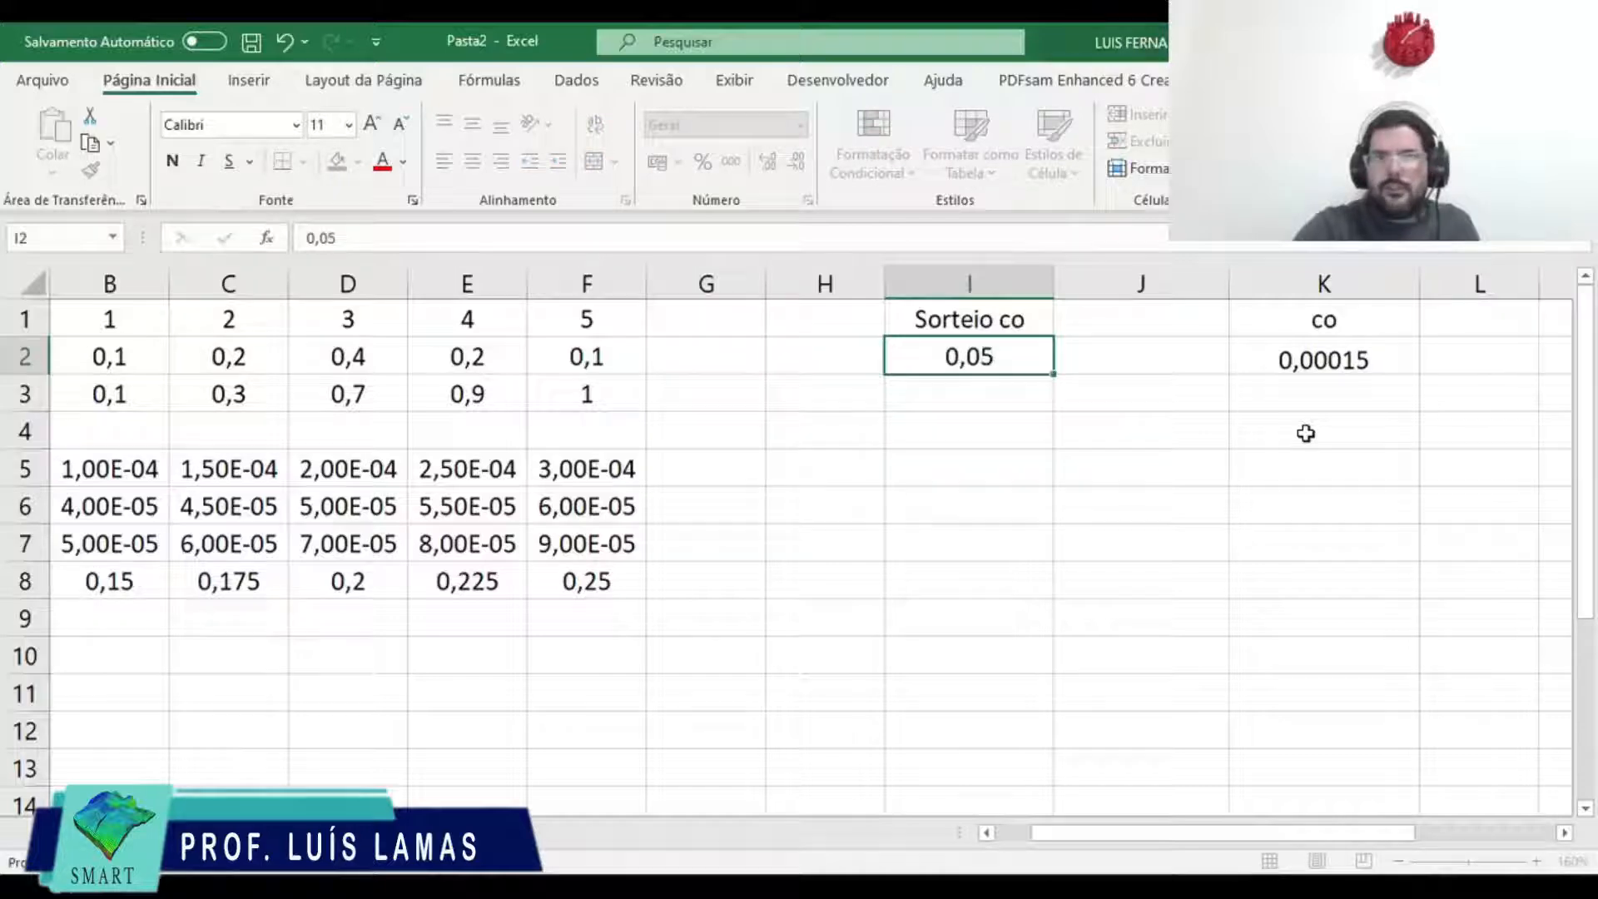
{"action": "key", "text": "Return"}
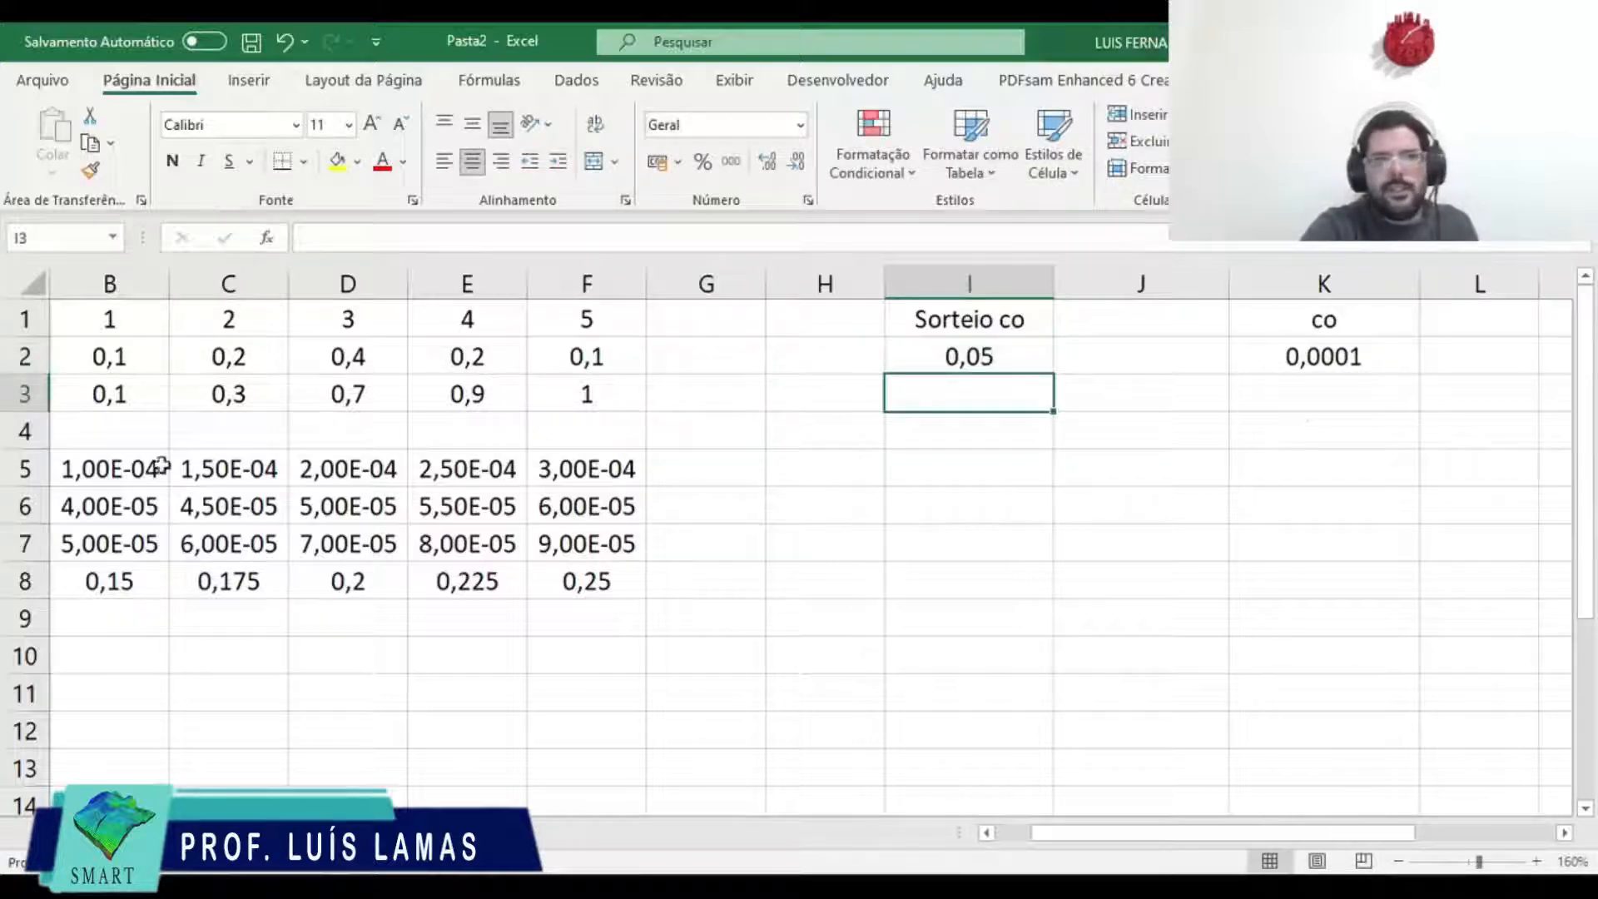
Step: Test K2's formula against further draws by entering 0,2, 0,5 and 0,8 in turn in I2
{"action": "left_click", "coordinate": [1007, 356]}
{"action": "type", "text": "0,2"}
{"action": "key", "text": "Return"}
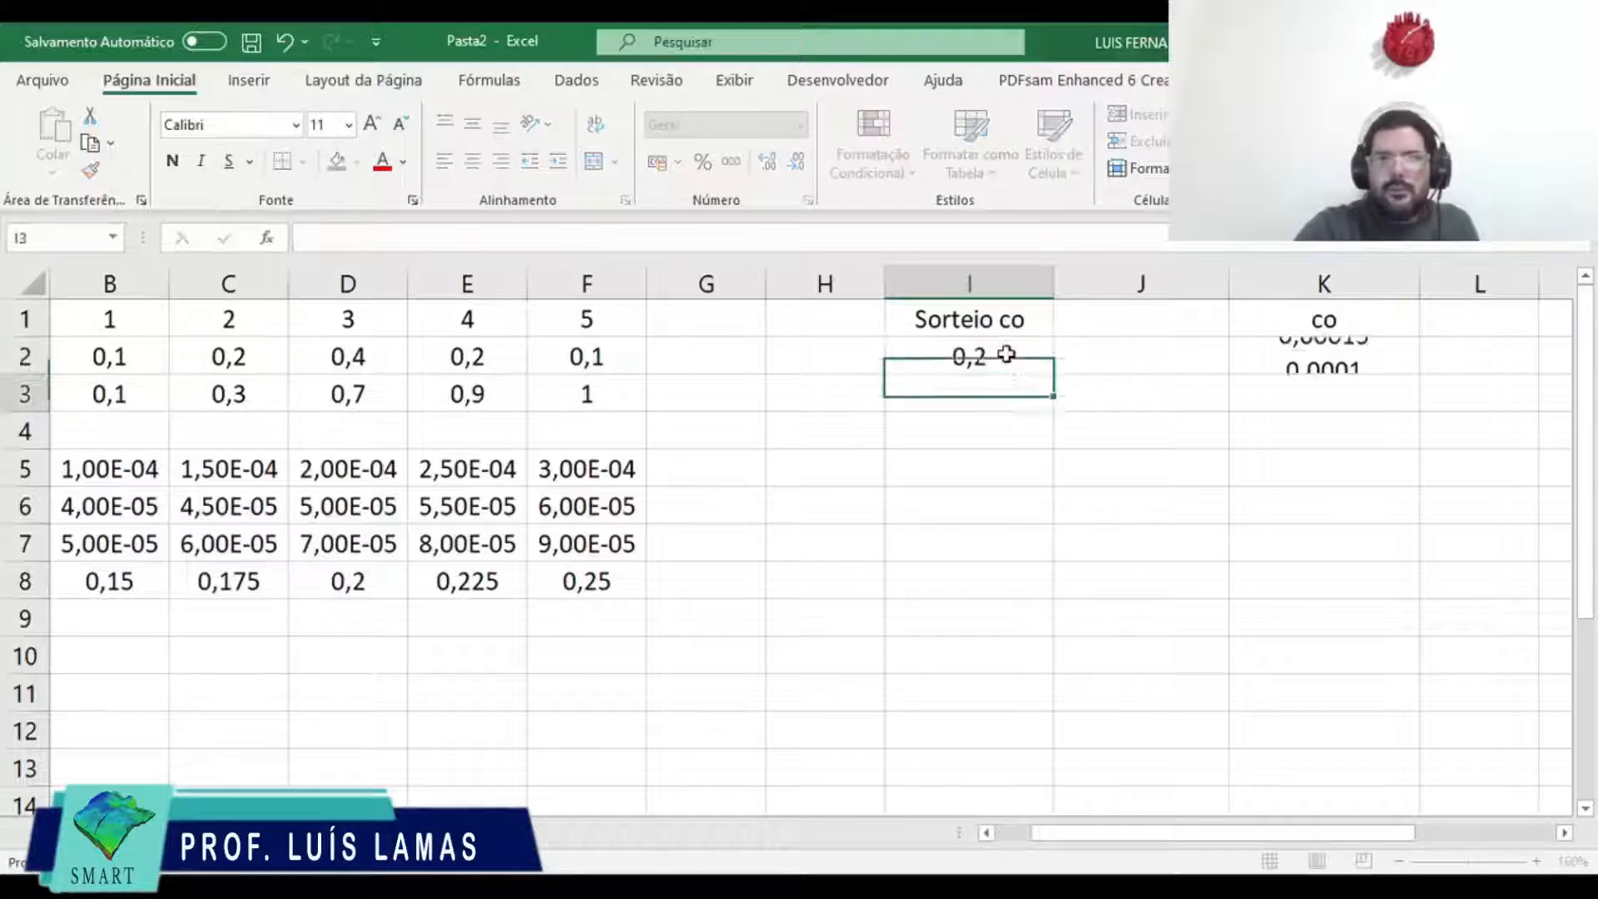
{"action": "left_click", "coordinate": [1006, 355]}
{"action": "type", "text": "0,5"}
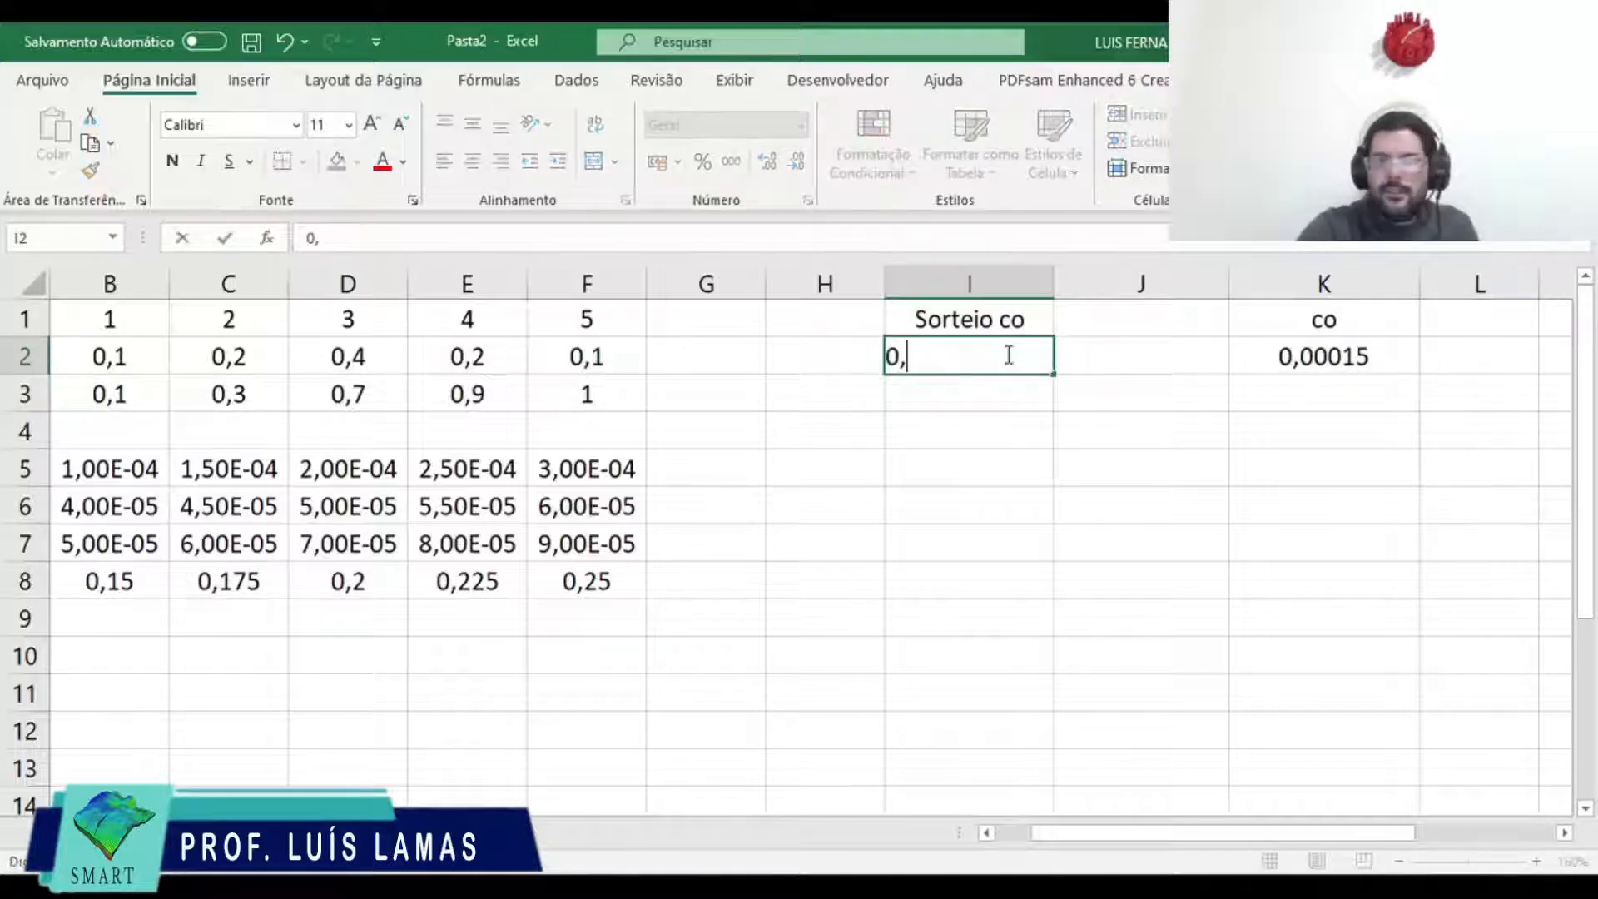
{"action": "key", "text": "Return"}
{"action": "left_click", "coordinate": [1006, 355]}
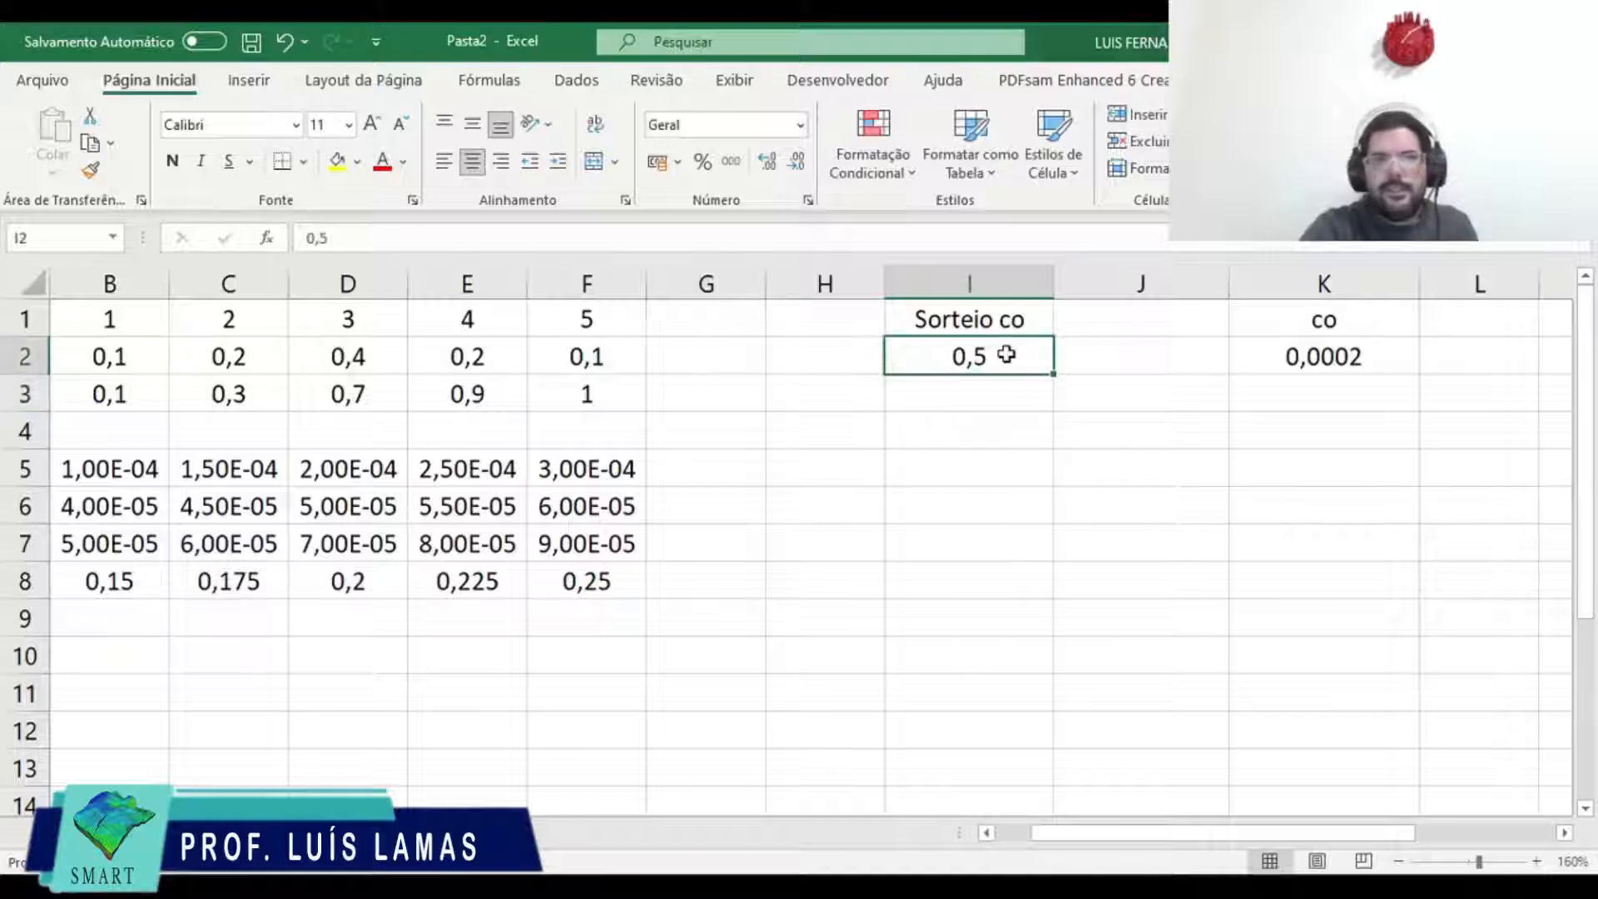
{"action": "type", "text": "0,8"}
{"action": "key", "text": "Return"}
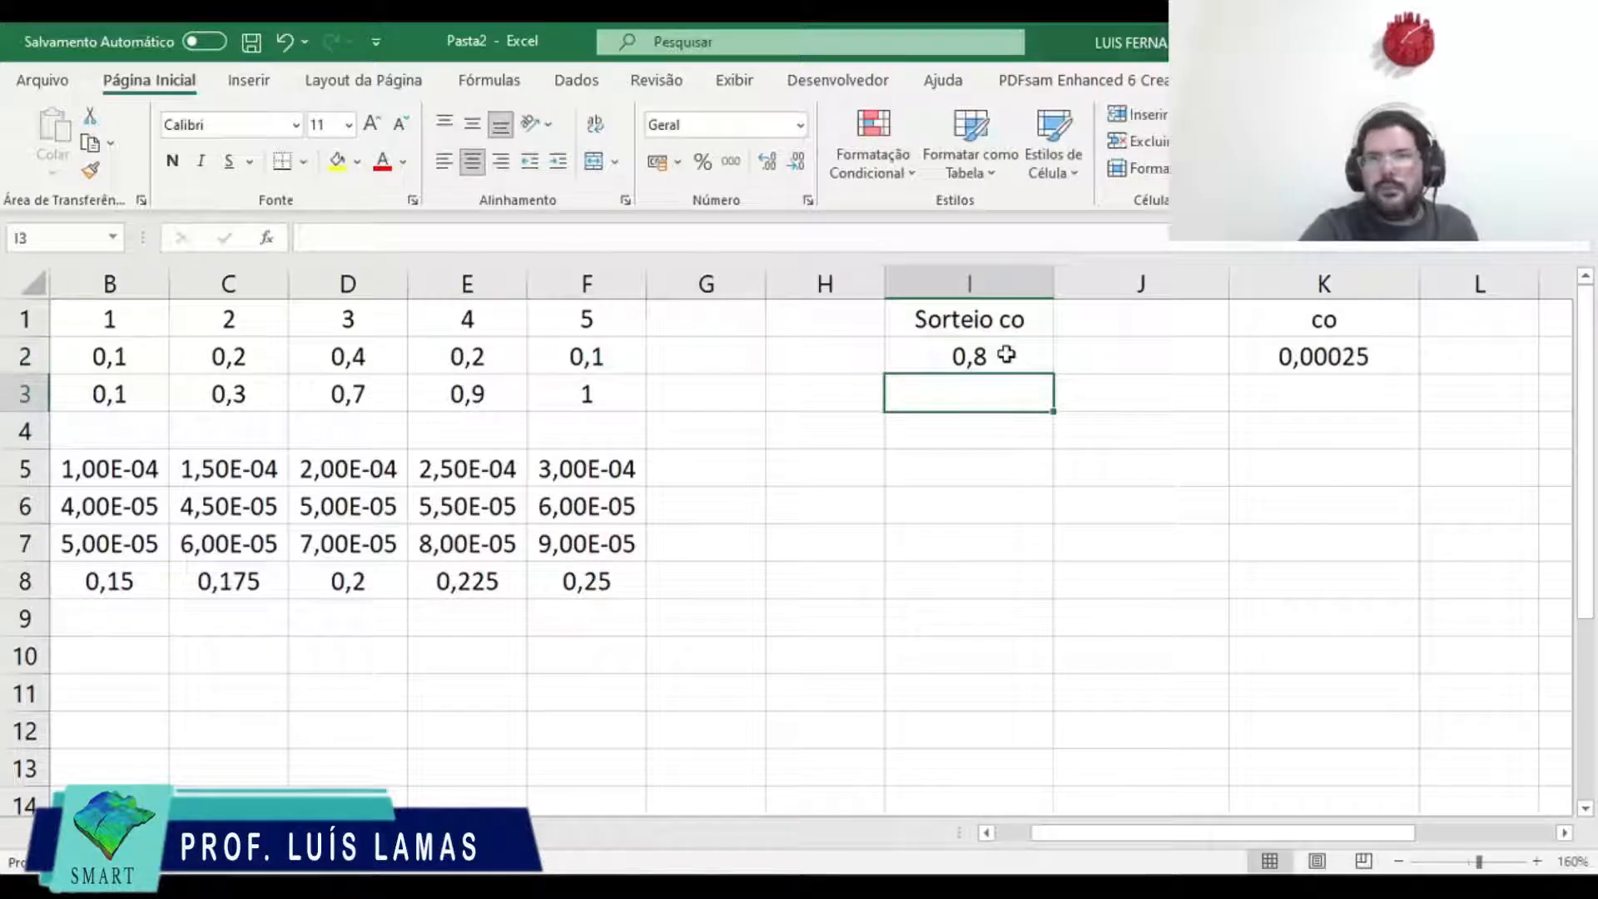
Step: Enter 0,95 in I2 to test K2's nested formula against the highest probability band
{"action": "left_click", "coordinate": [1006, 356]}
{"action": "type", "text": "0,"}
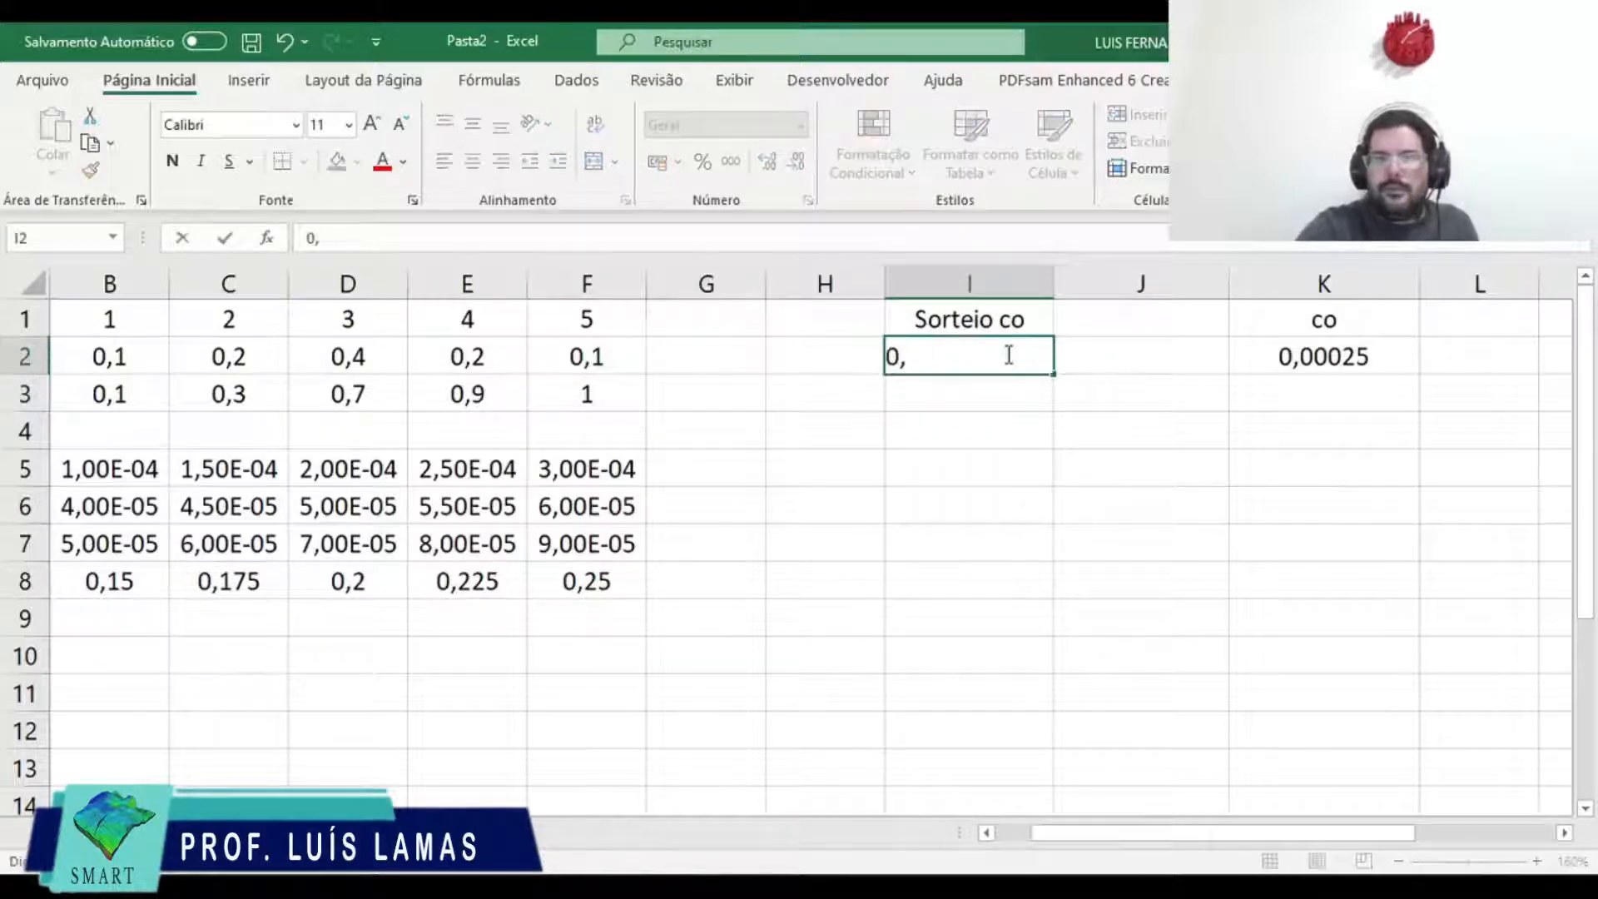
{"action": "type", "text": "95"}
{"action": "key", "text": "Return"}
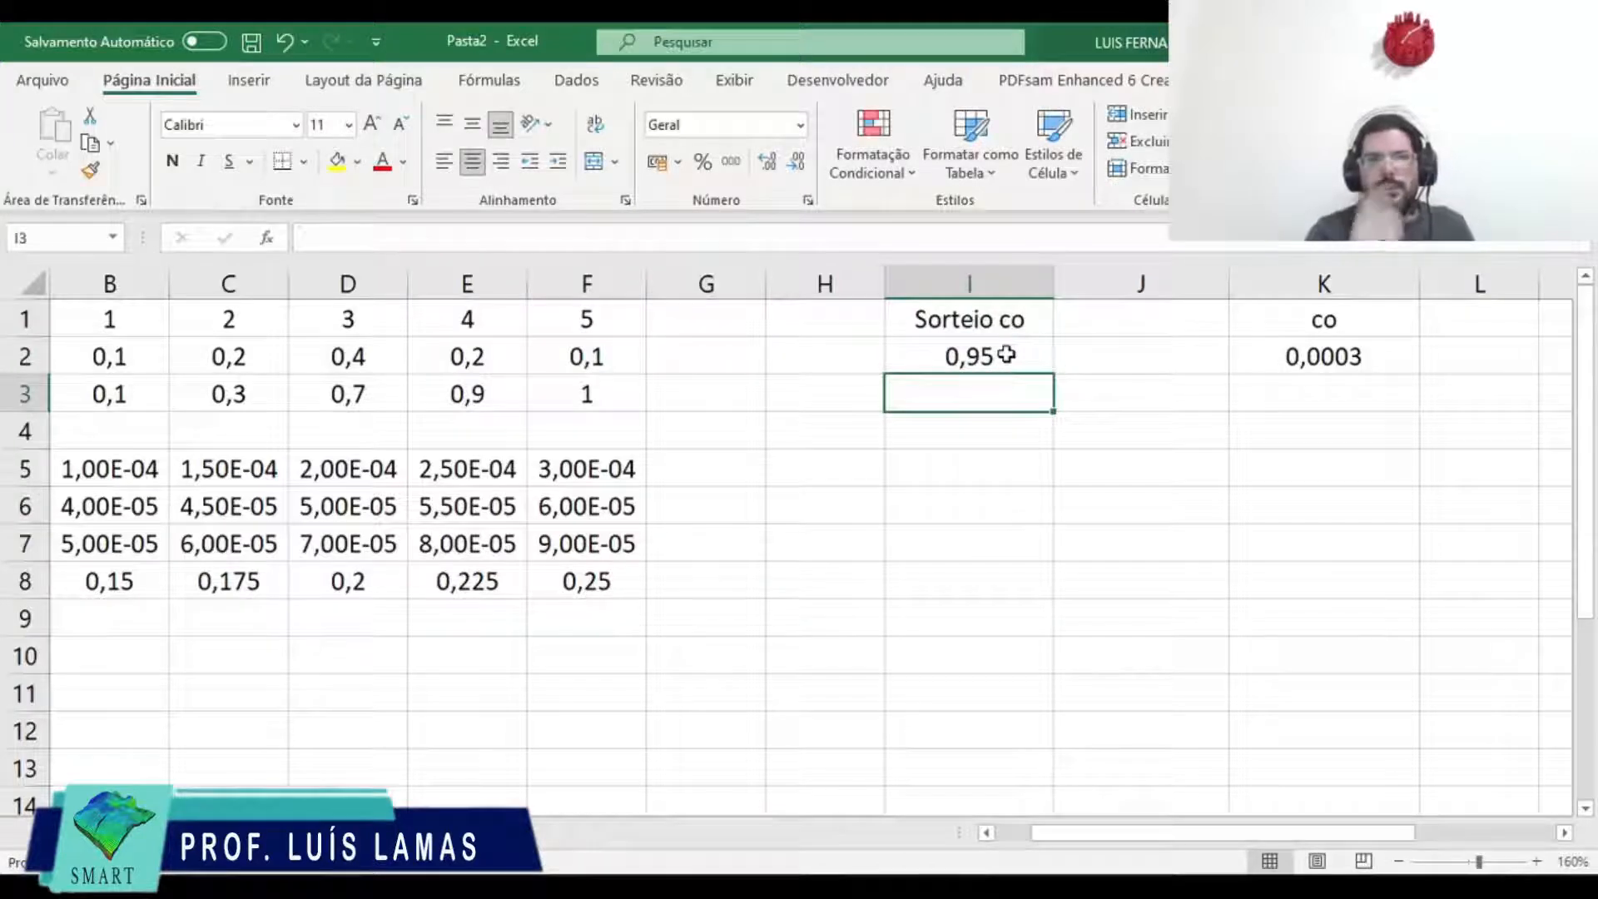
Step: Copy the text of K2's nested SE formula and paste it into J2, keeping its references unchanged
{"action": "left_click", "coordinate": [1006, 356]}
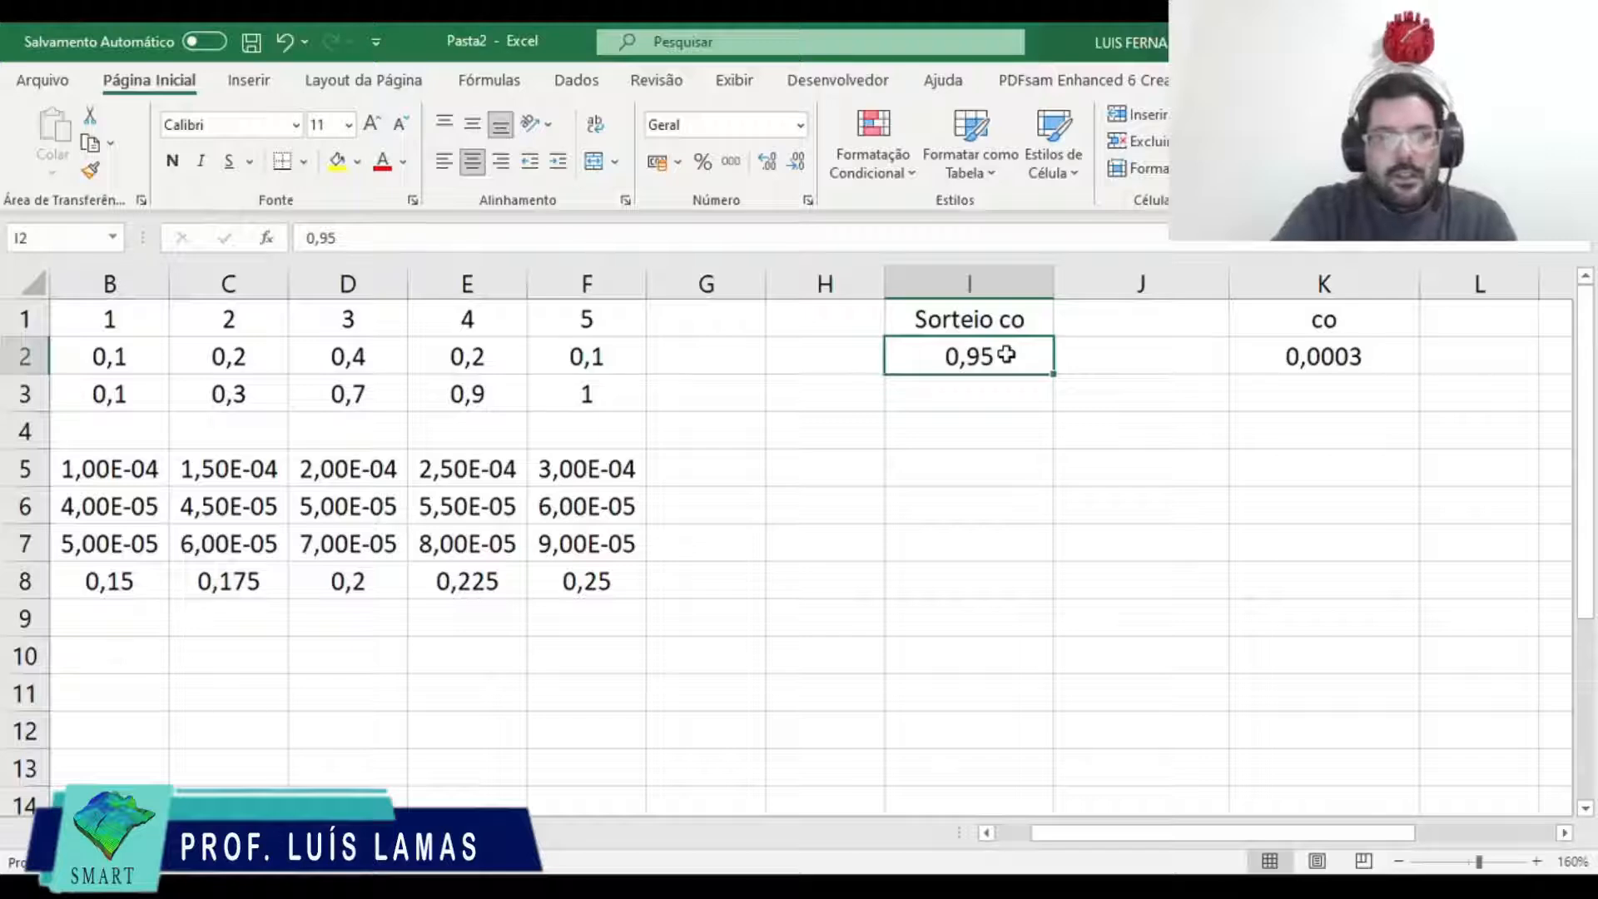
{"action": "key", "text": "Right"}
{"action": "key", "text": "Right"}
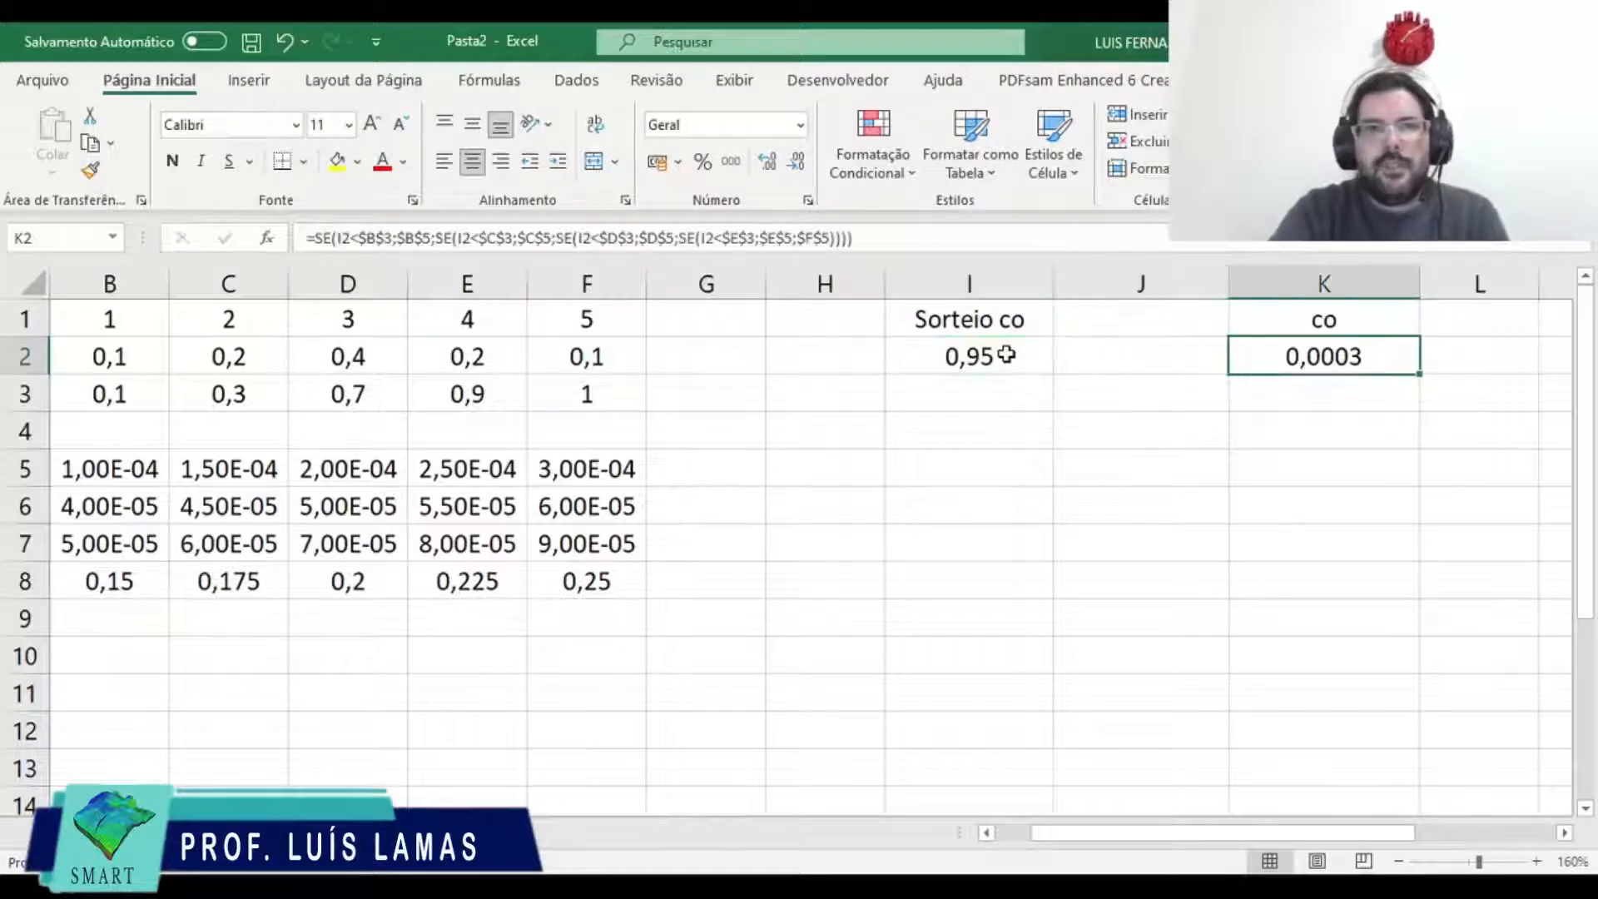
{"action": "left_click_drag", "start_coordinate": [875, 236], "coordinate": [257, 213]}
{"action": "key", "text": "ctrl+c"}
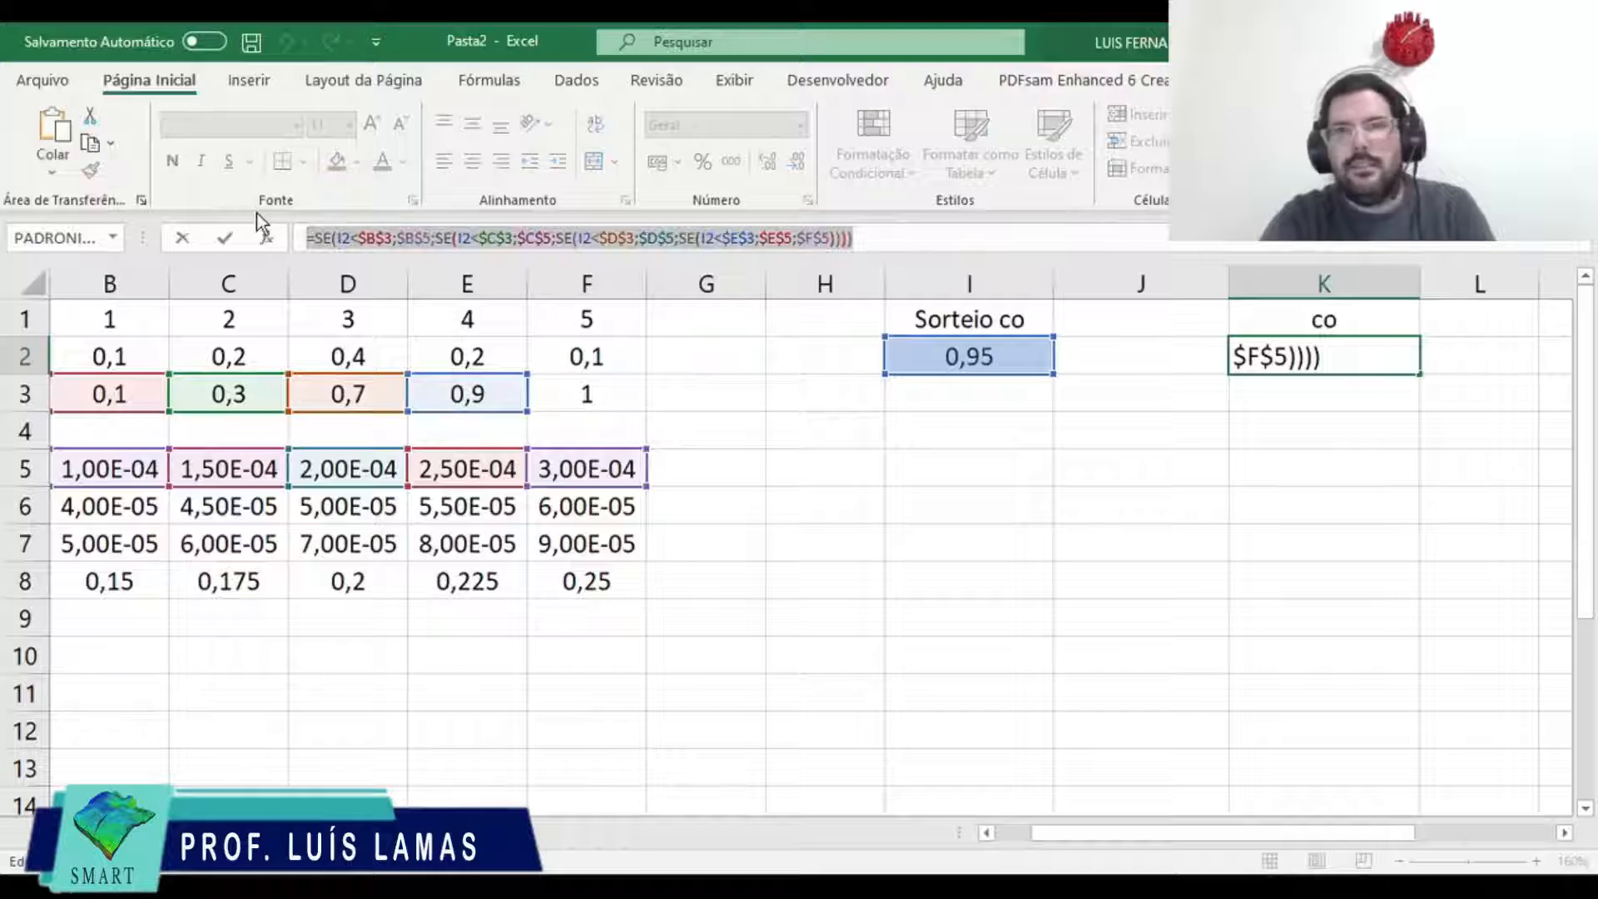
{"action": "key", "text": "Escape"}
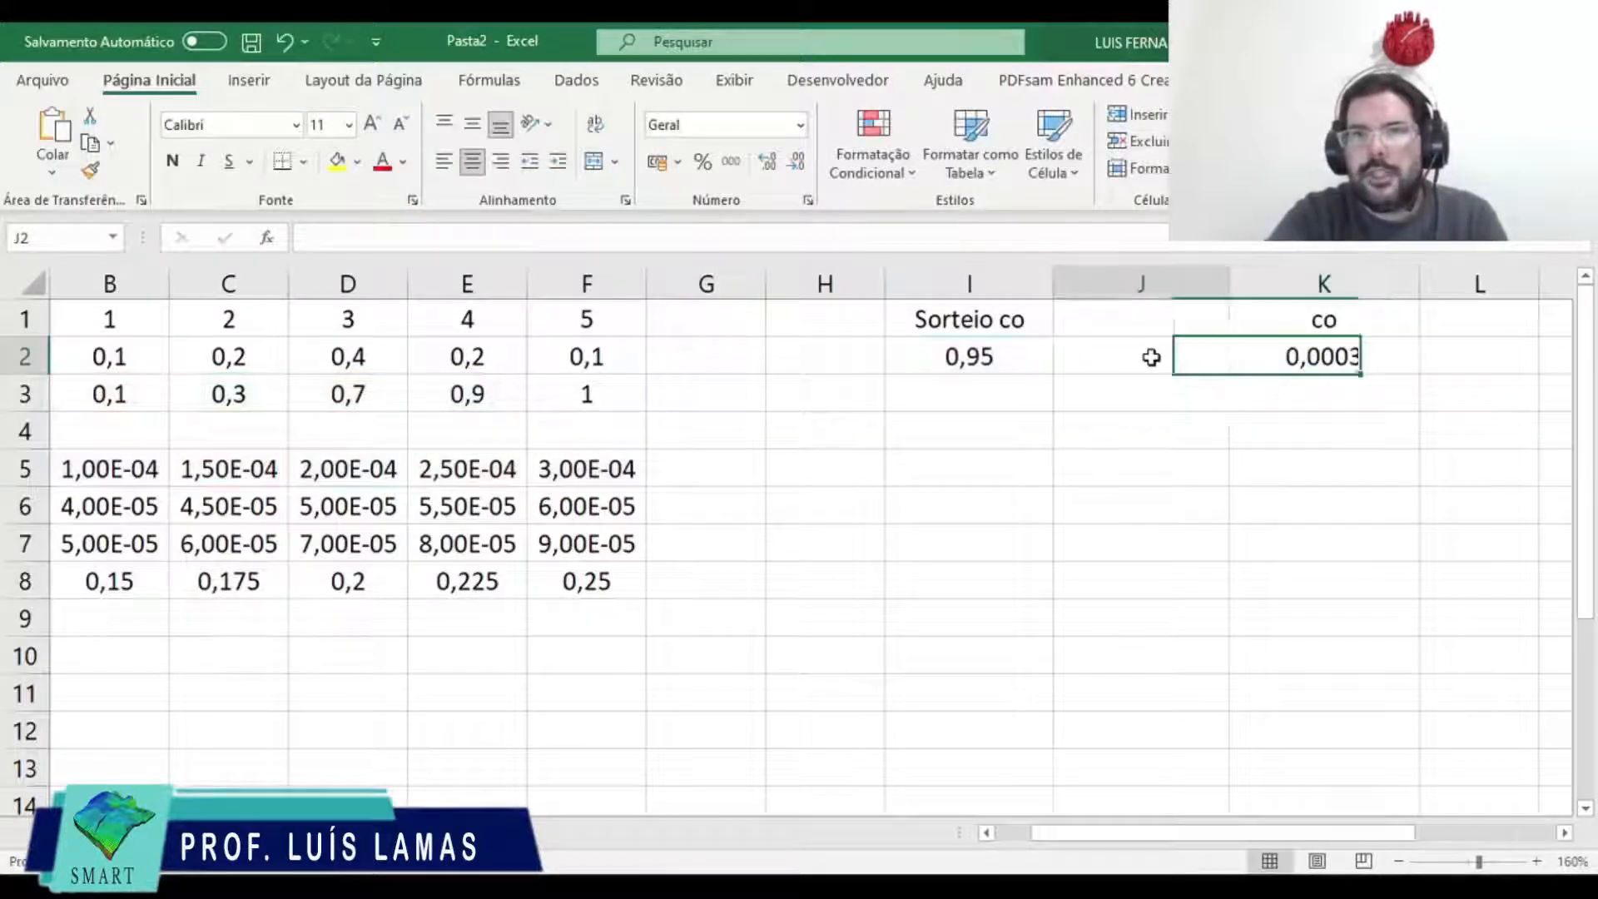
{"action": "left_click", "coordinate": [1148, 357]}
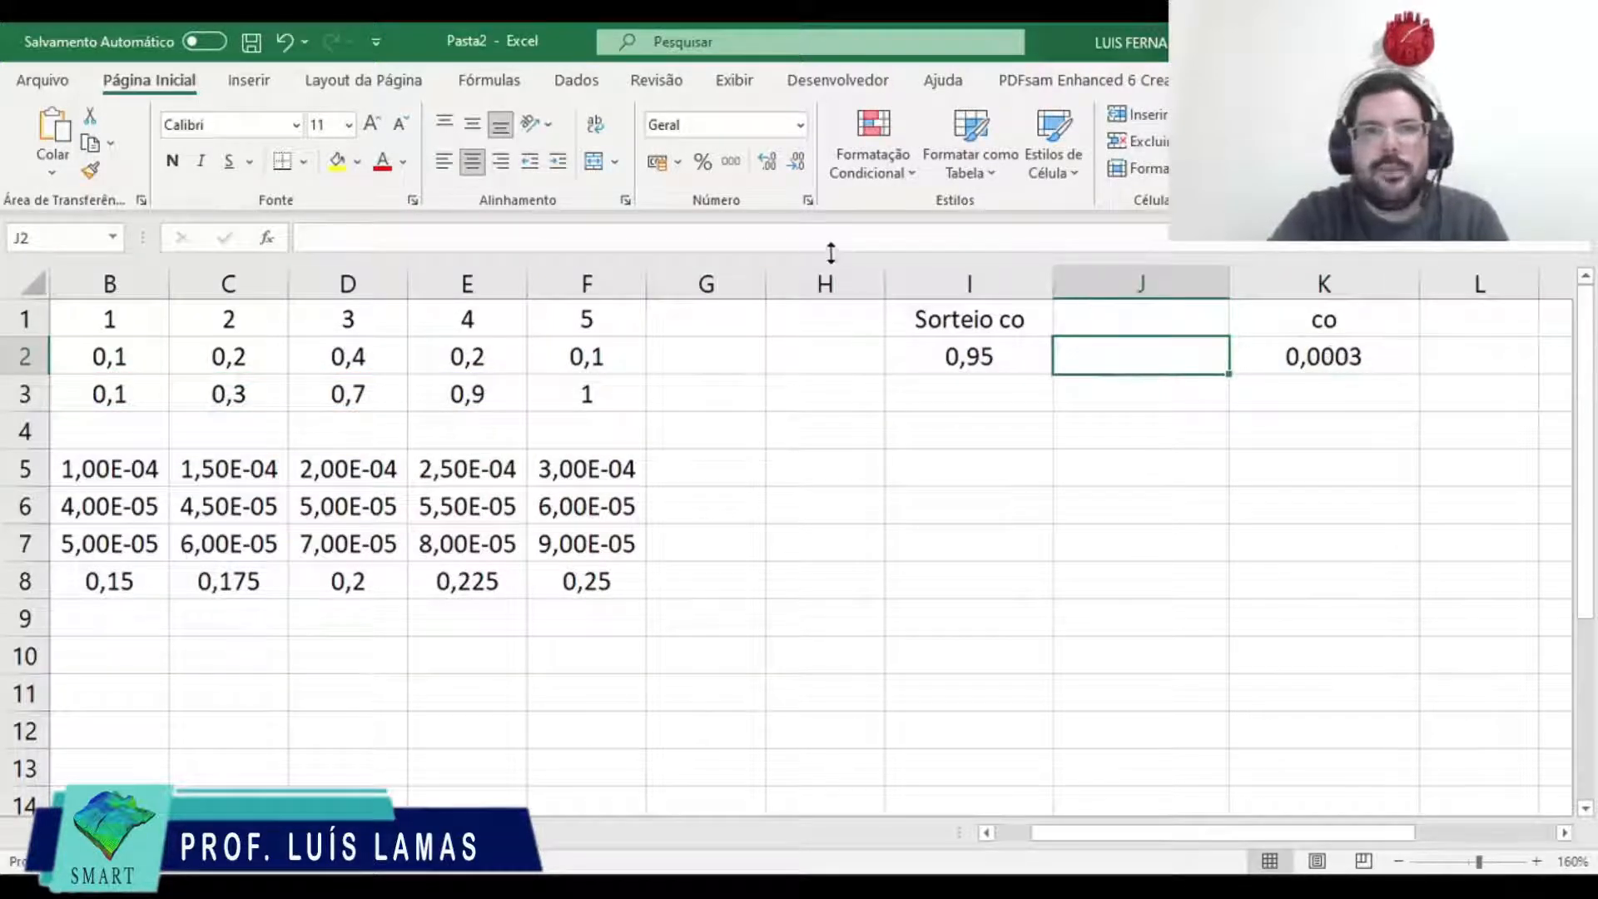
{"action": "key", "text": "ctrl+v"}
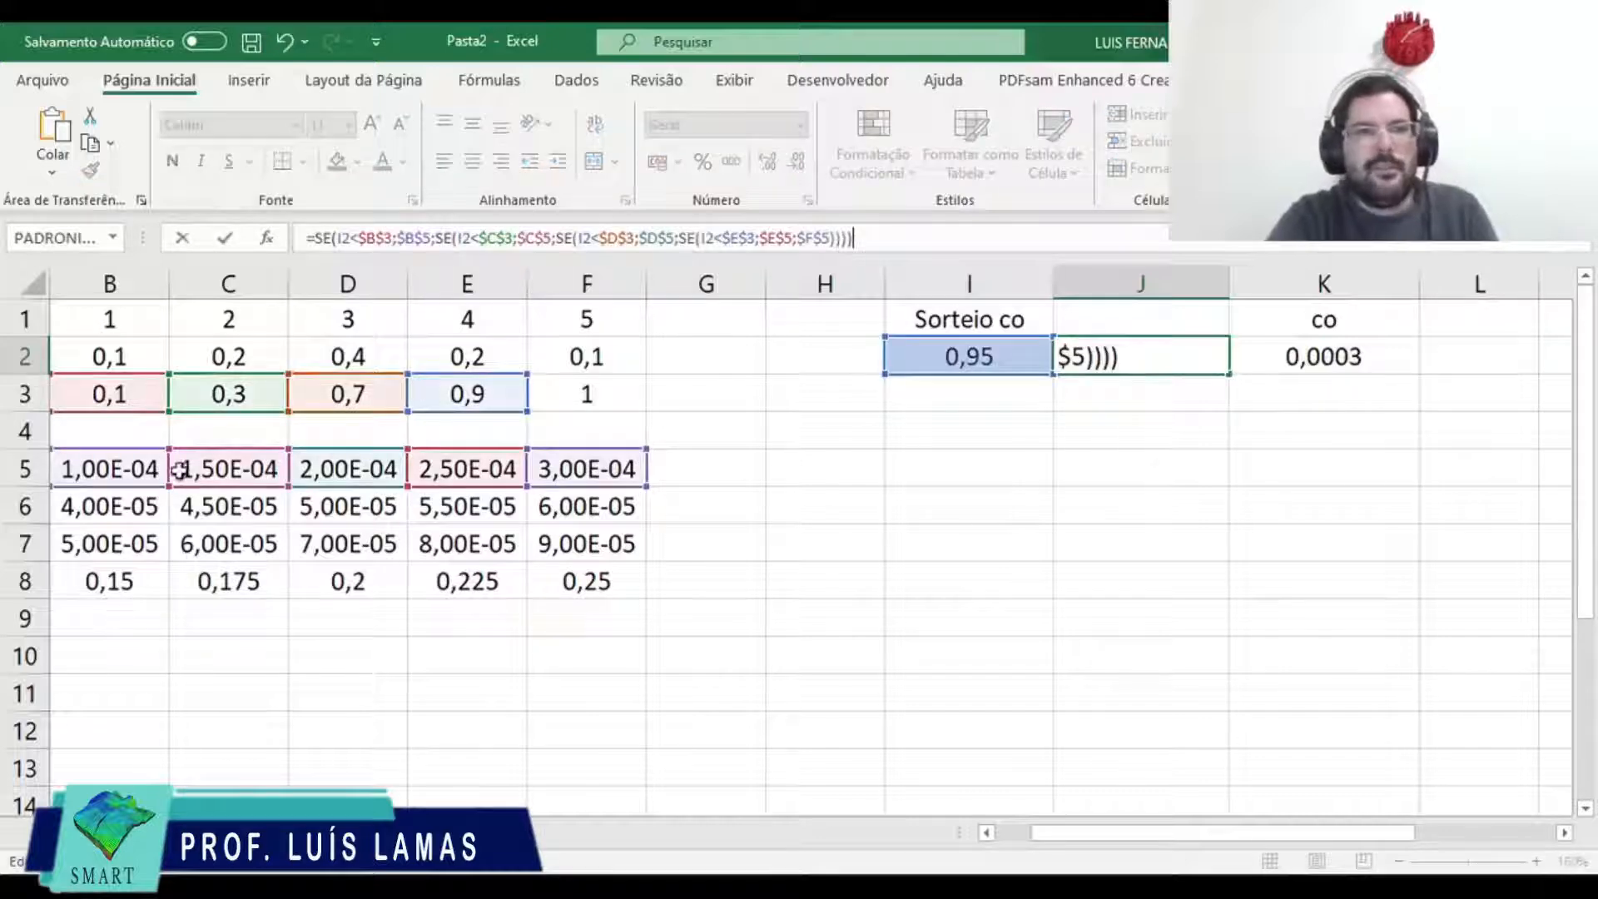
Step: Retarget the return references in J2's formula to the Probabilidade cells $B$2, $C$2, $D$2, $E$2 and $F$2, and enter it
{"action": "scroll", "coordinate": [197, 506], "scroll_direction": "left", "scroll_amount": 3}
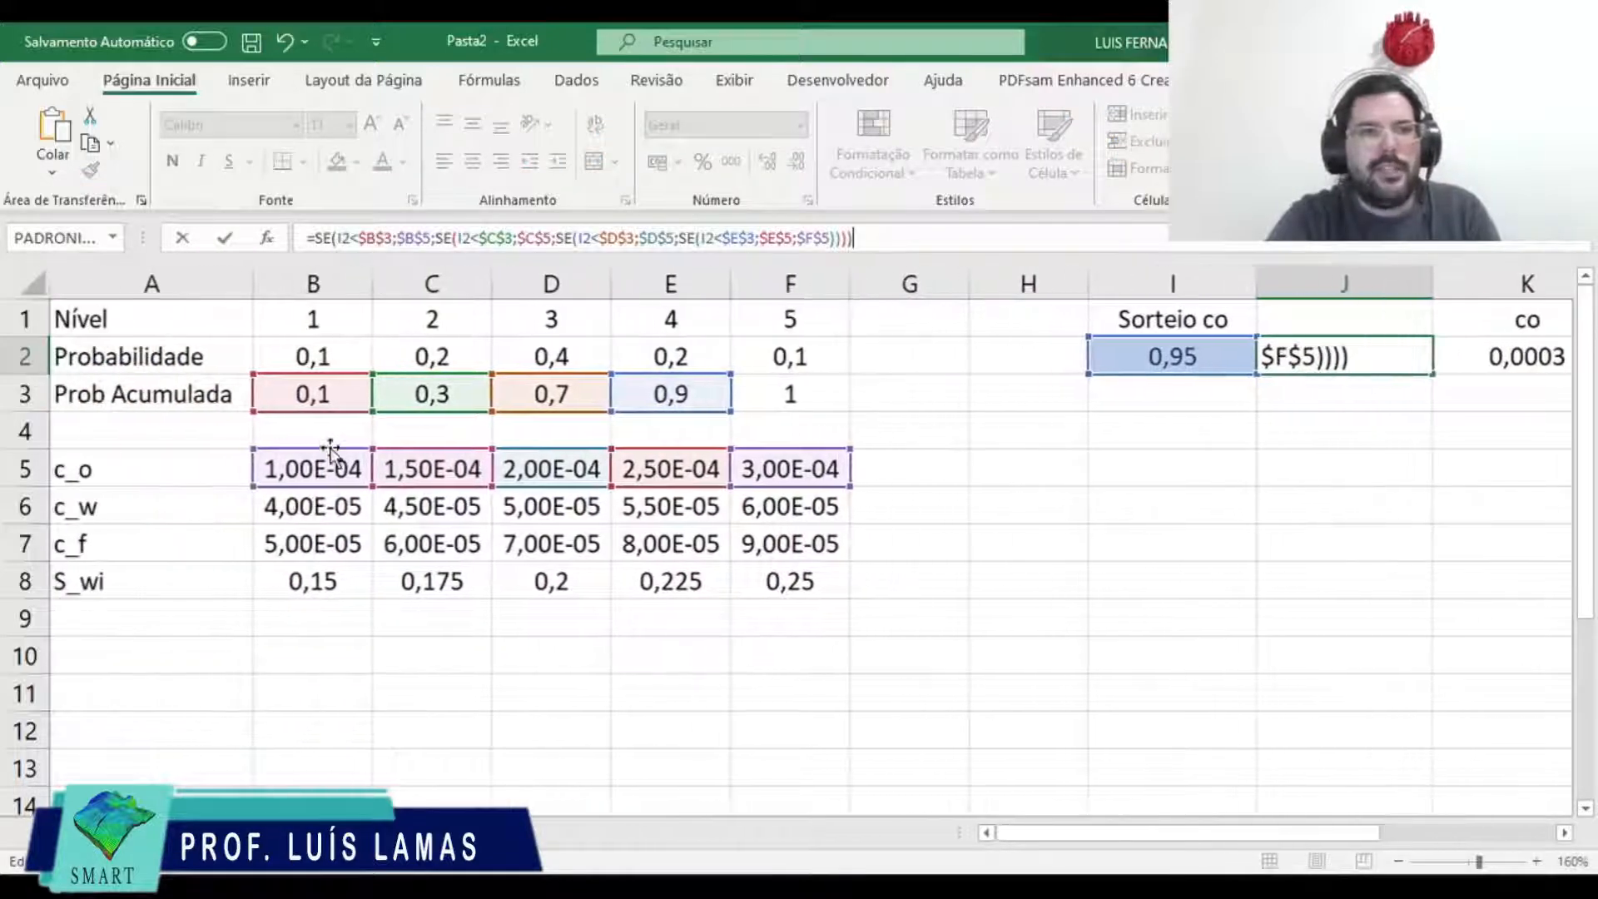
{"action": "left_click_drag", "start_coordinate": [333, 402], "coordinate": [338, 362]}
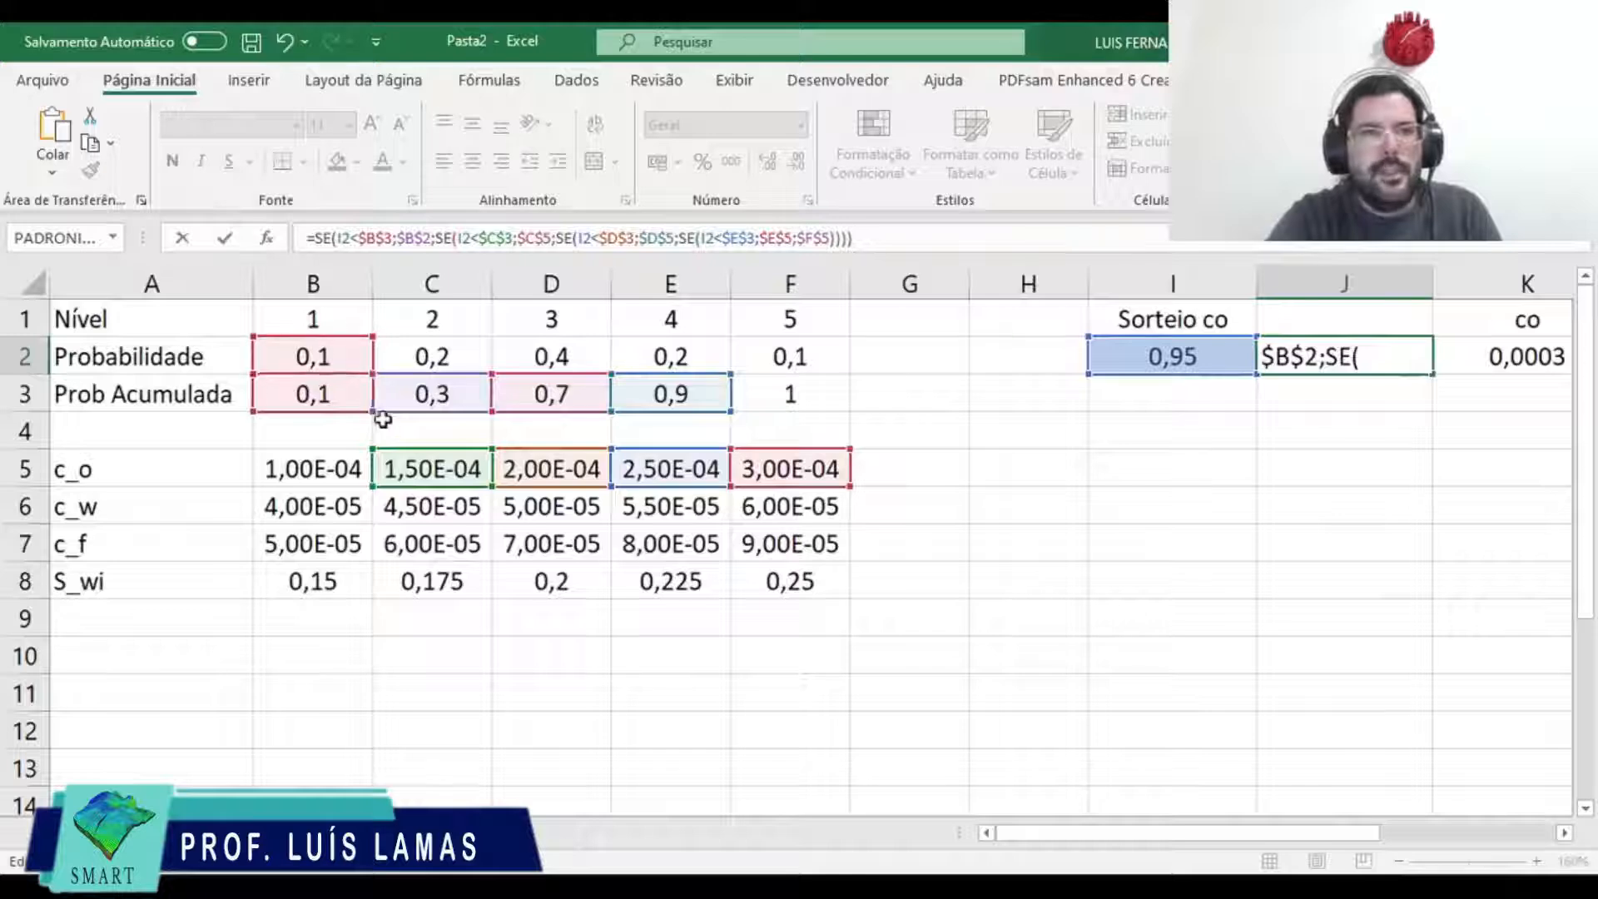
{"action": "left_click_drag", "start_coordinate": [425, 454], "coordinate": [431, 367]}
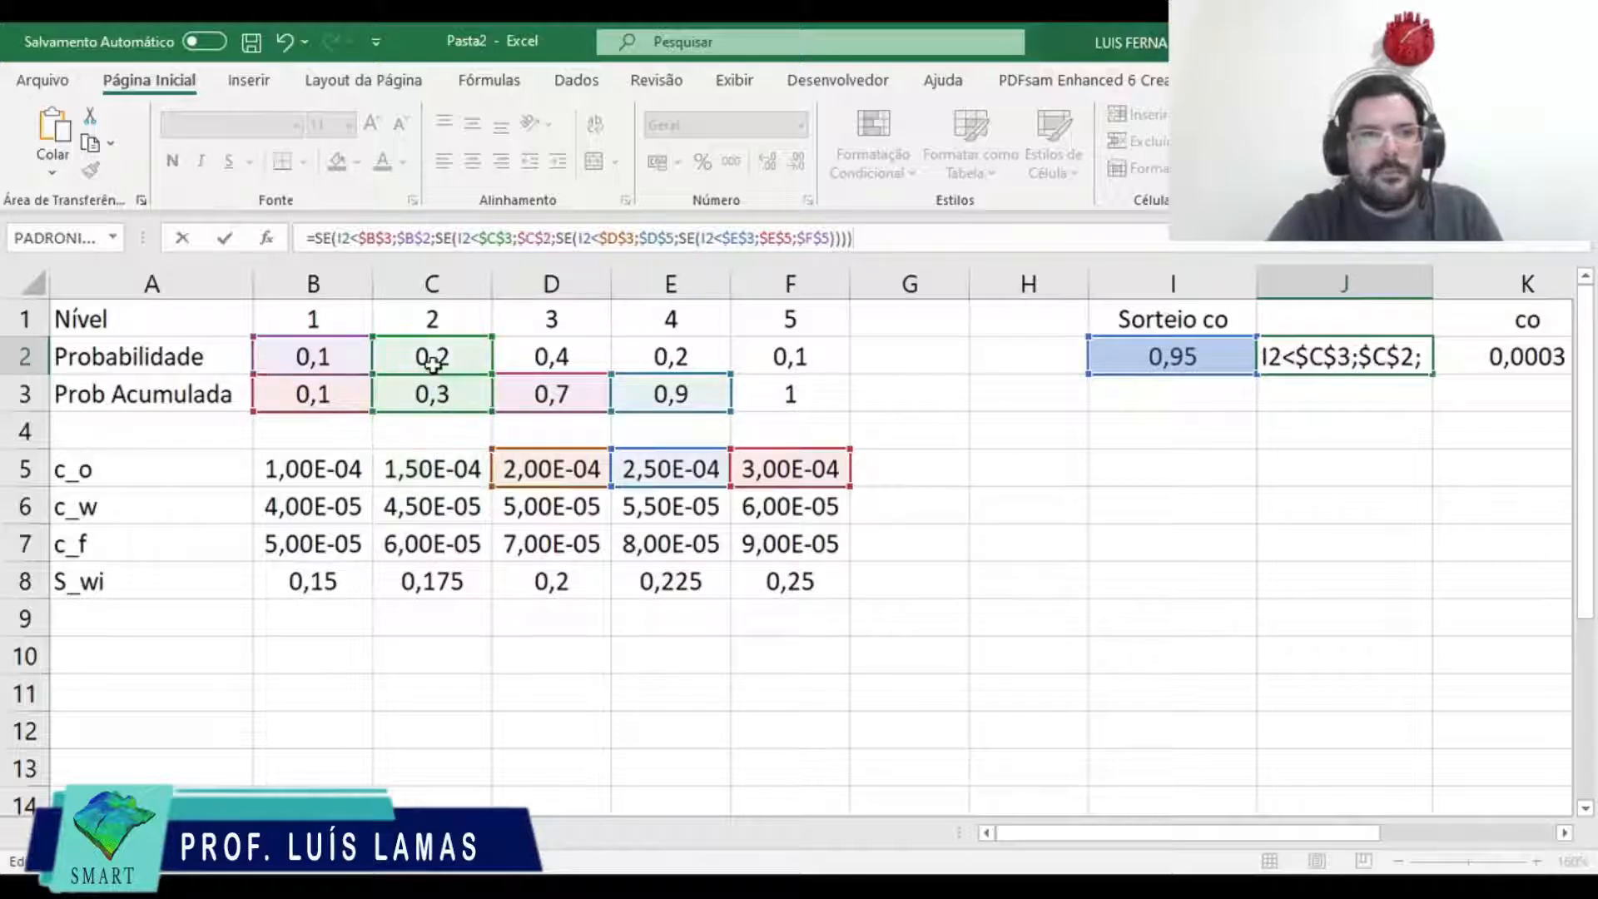
{"action": "left_click_drag", "start_coordinate": [554, 457], "coordinate": [560, 358]}
{"action": "left_click_drag", "start_coordinate": [685, 450], "coordinate": [691, 352]}
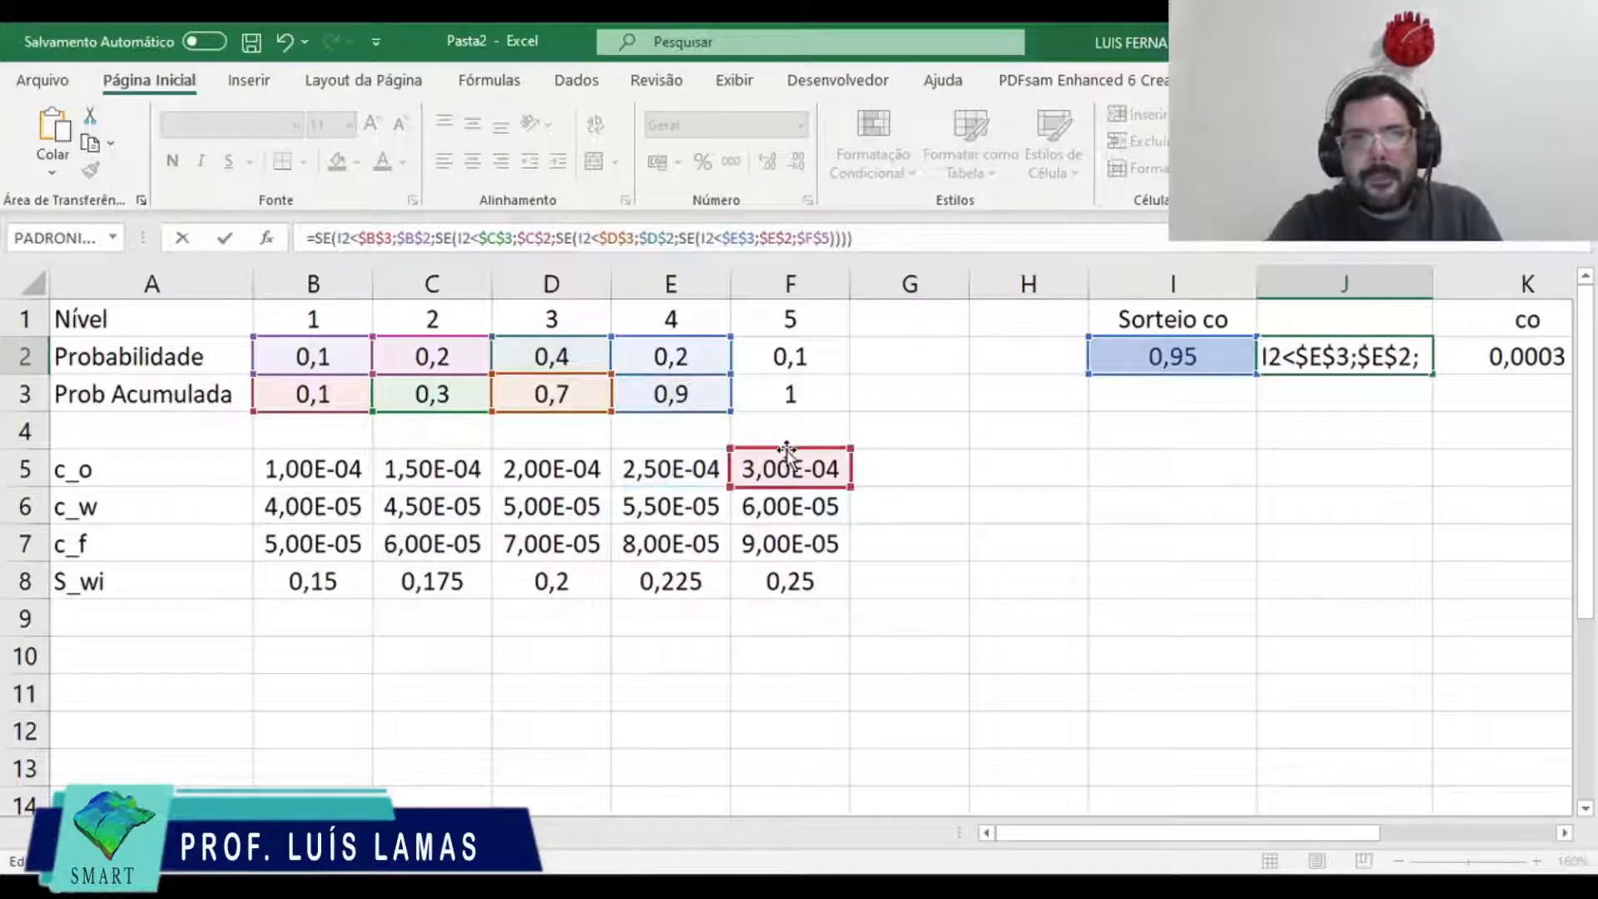
{"action": "left_click_drag", "start_coordinate": [787, 451], "coordinate": [789, 356]}
{"action": "key", "text": "Return"}
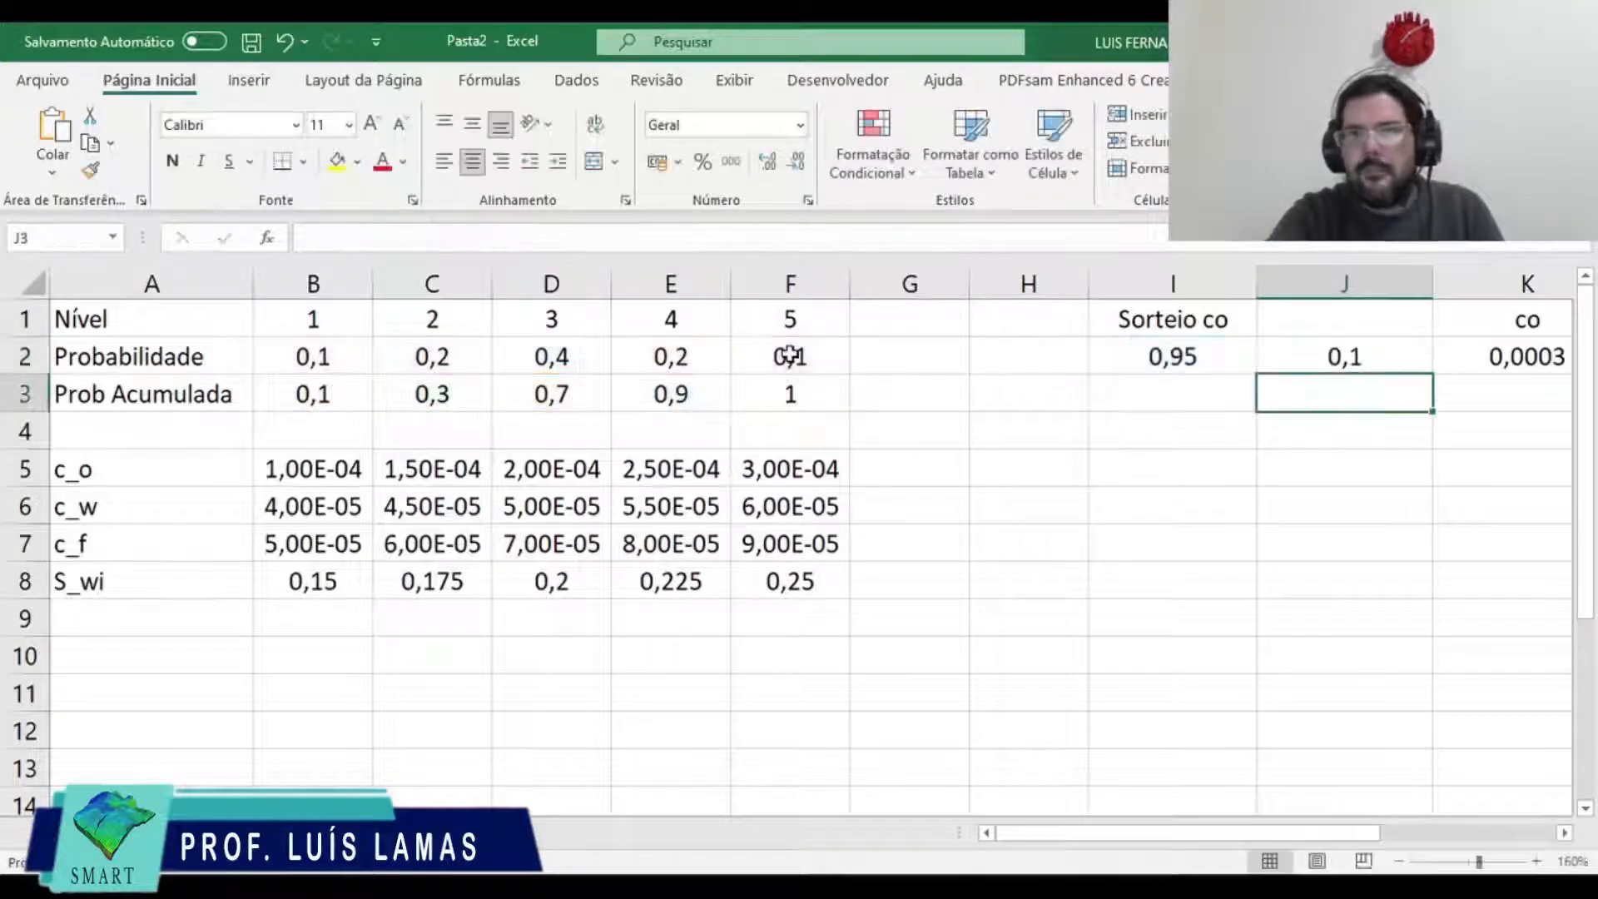
Step: Label the column with the heading "Prob co" in J1
{"action": "scroll", "coordinate": [1445, 428], "scroll_direction": "right", "scroll_amount": 2}
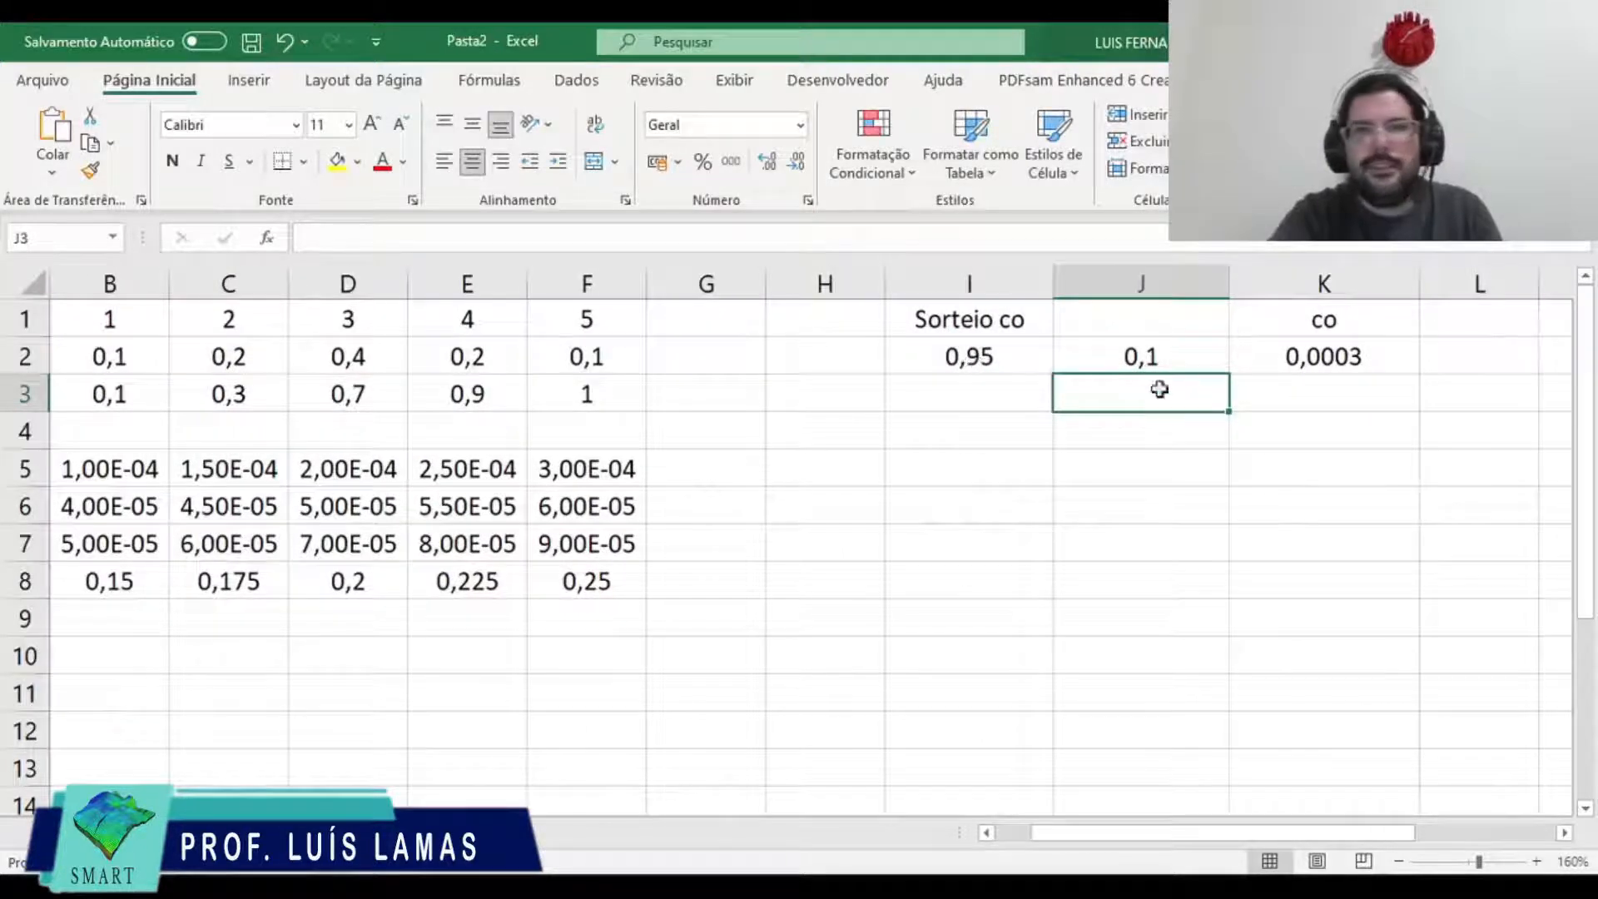
{"action": "left_click", "coordinate": [1154, 325]}
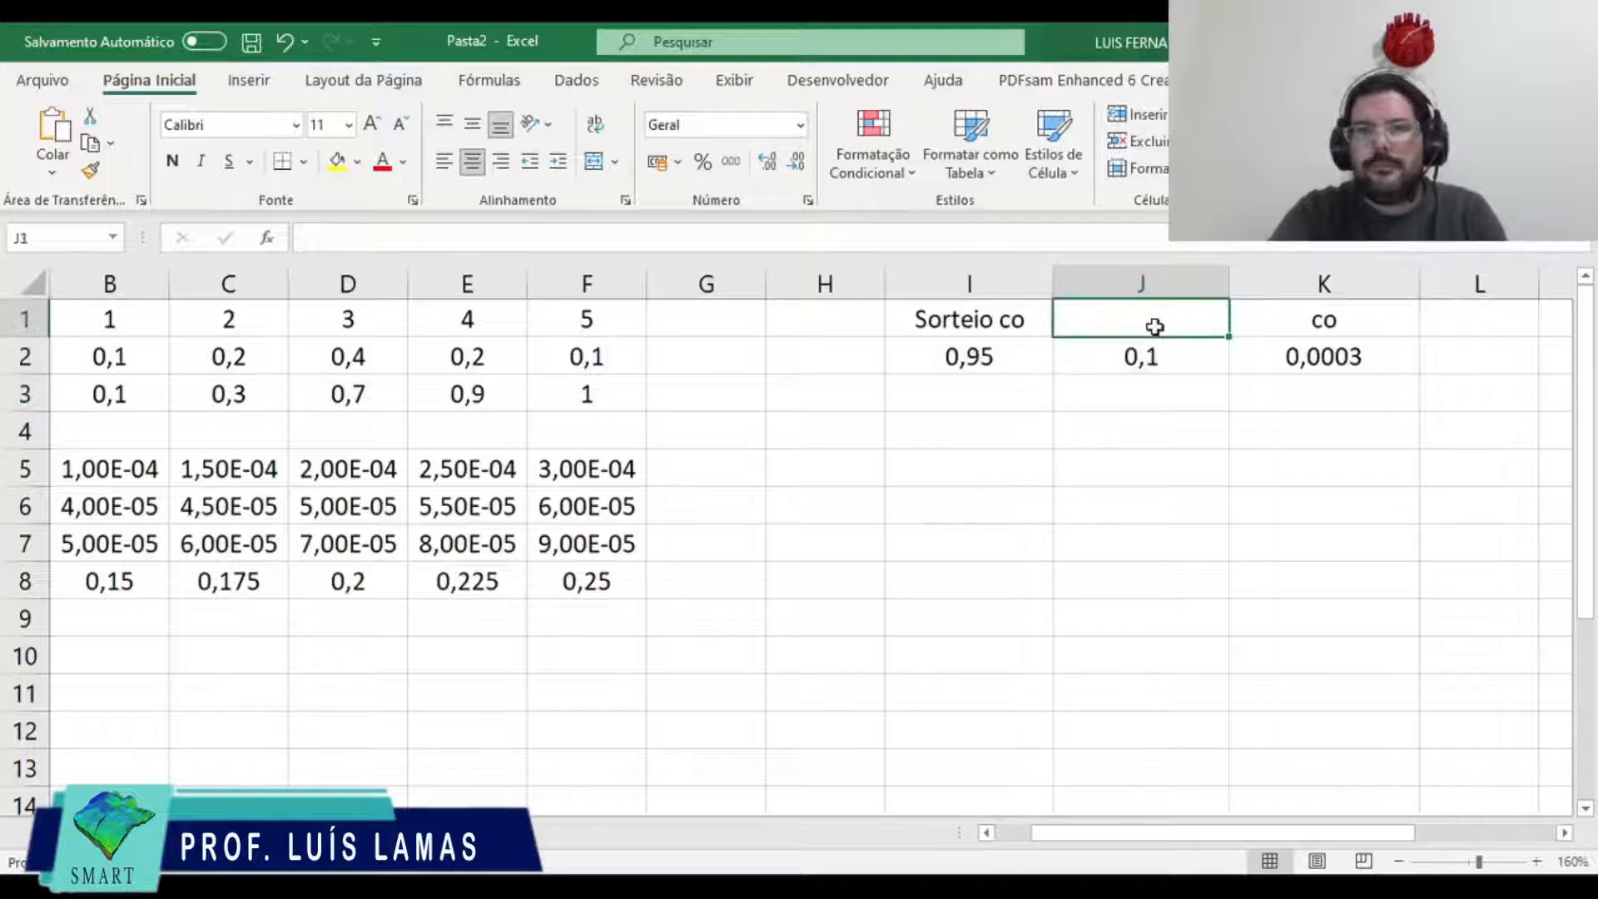
{"action": "double_click", "coordinate": [1157, 326]}
{"action": "type", "text": "Prob"}
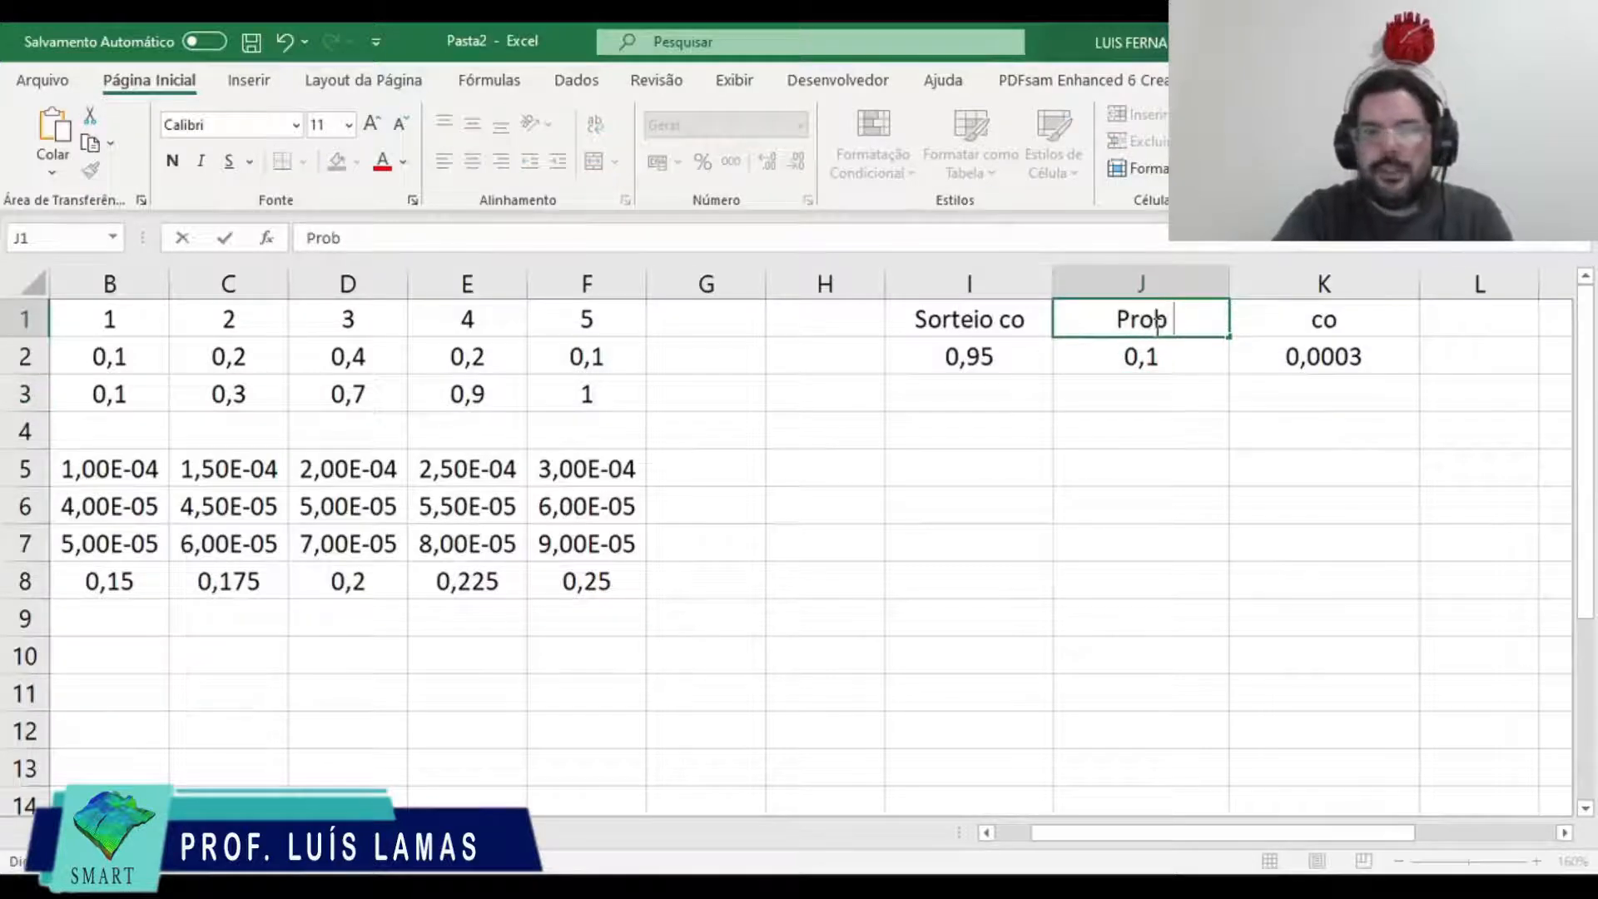
{"action": "type", "text": " co"}
{"action": "key", "text": "Return"}
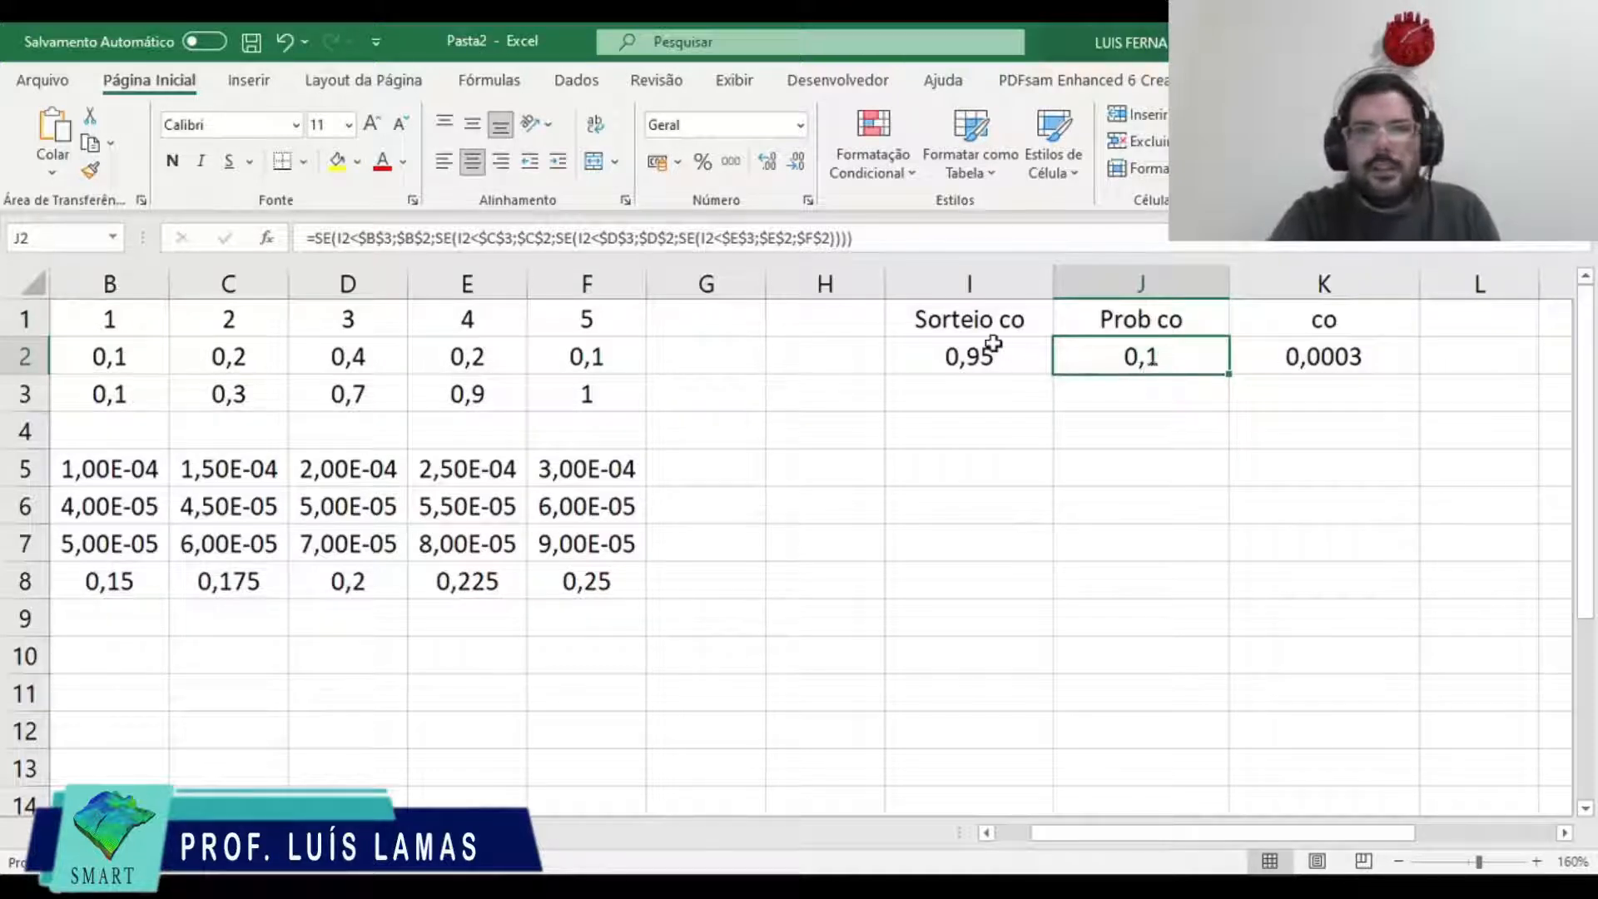
Step: Fill the range I2:K2 down to row 103
{"action": "left_click_drag", "start_coordinate": [993, 348], "coordinate": [1266, 353]}
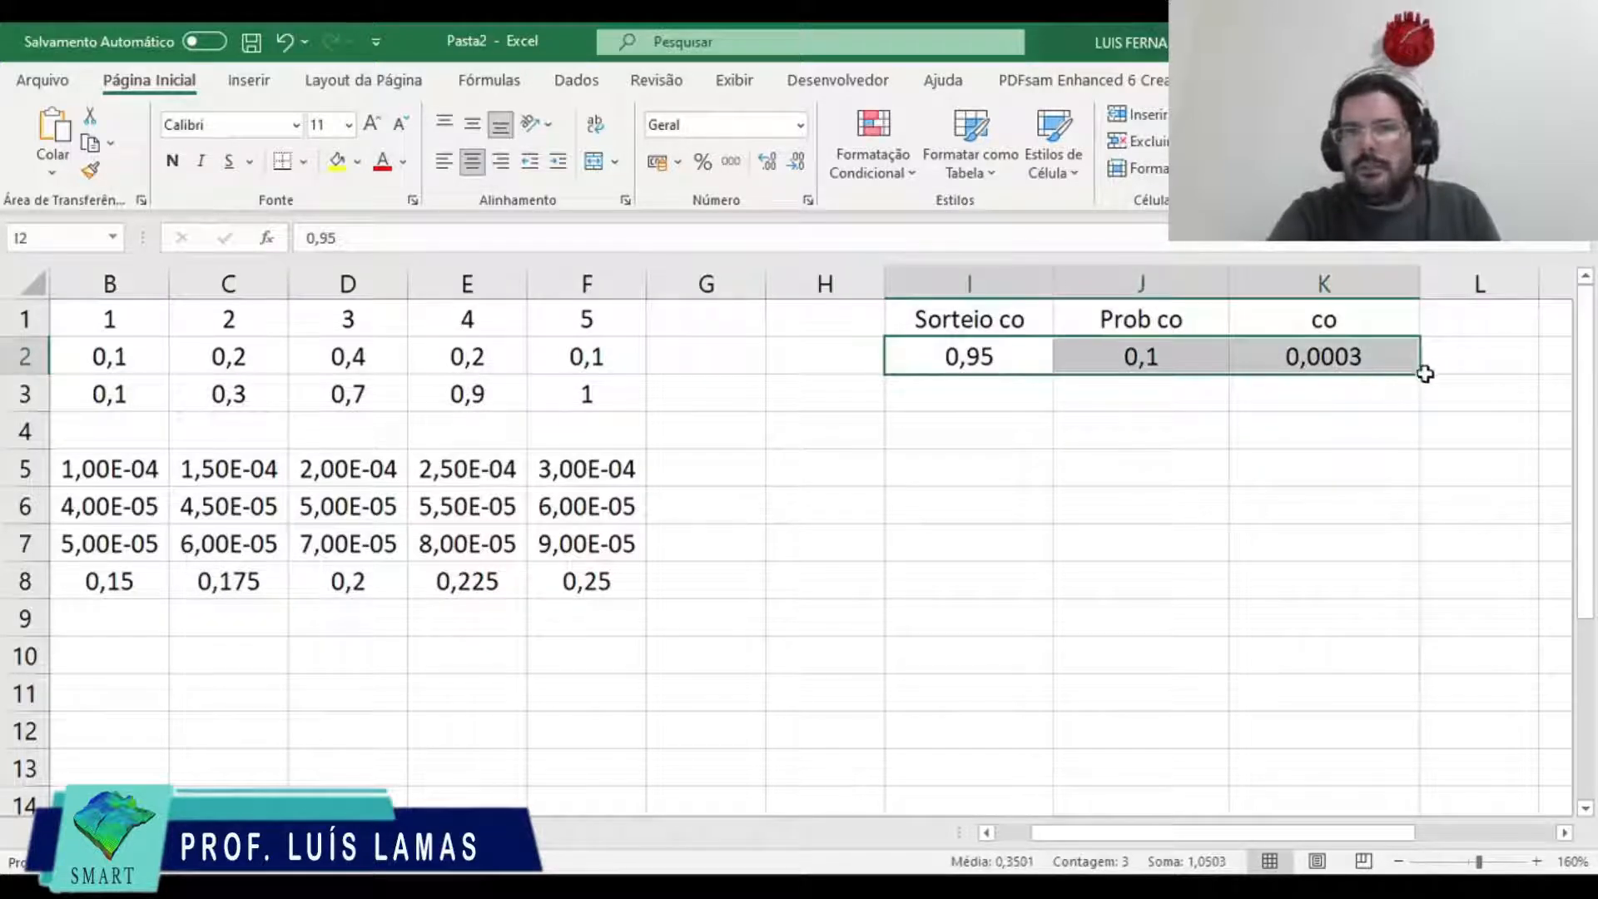
{"action": "left_click_drag", "start_coordinate": [1423, 377], "coordinate": [1332, 516]}
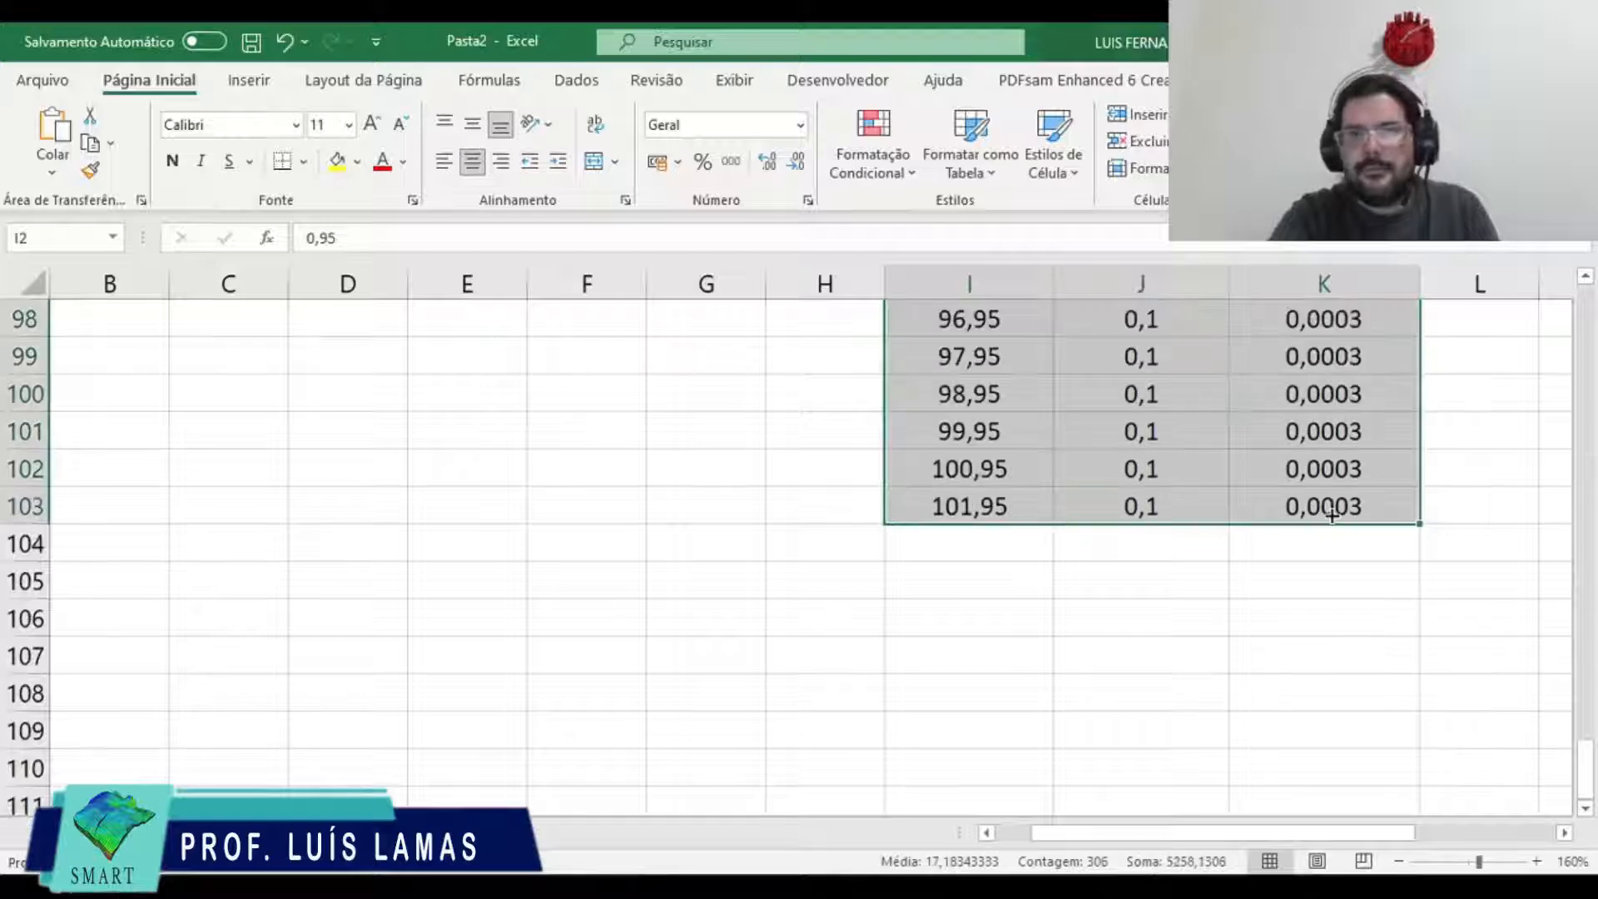
{"action": "scroll", "coordinate": [1296, 432], "scroll_direction": "up", "scroll_amount": 20}
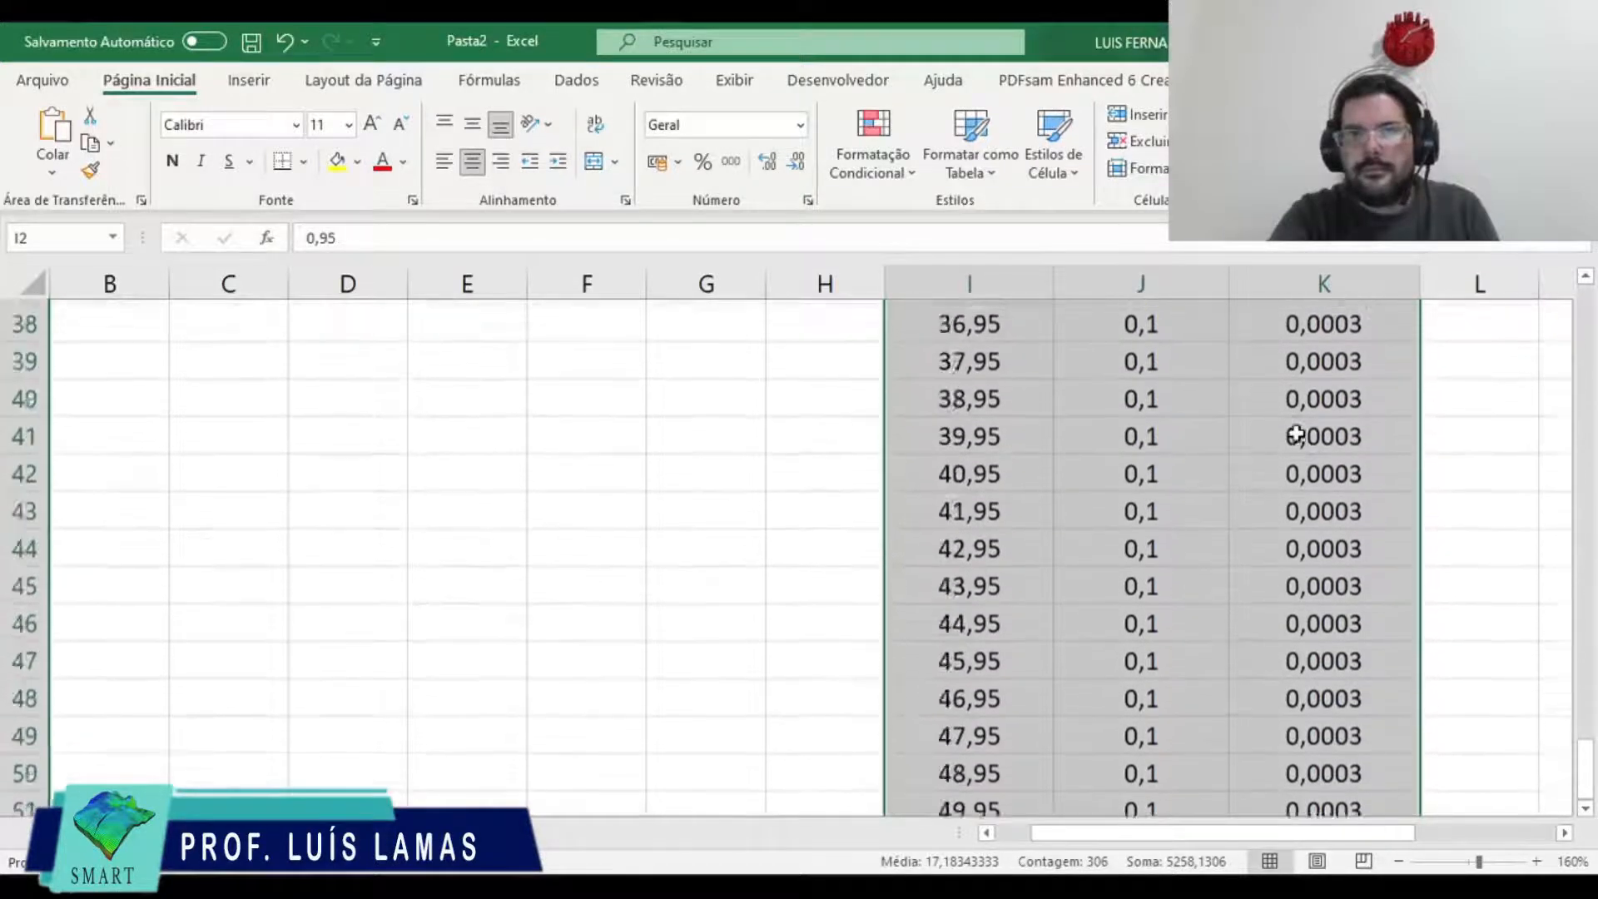
Step: Replace the fixed draw in I2 with the random number formula =ALEATÓRIO()
{"action": "left_click", "coordinate": [978, 367]}
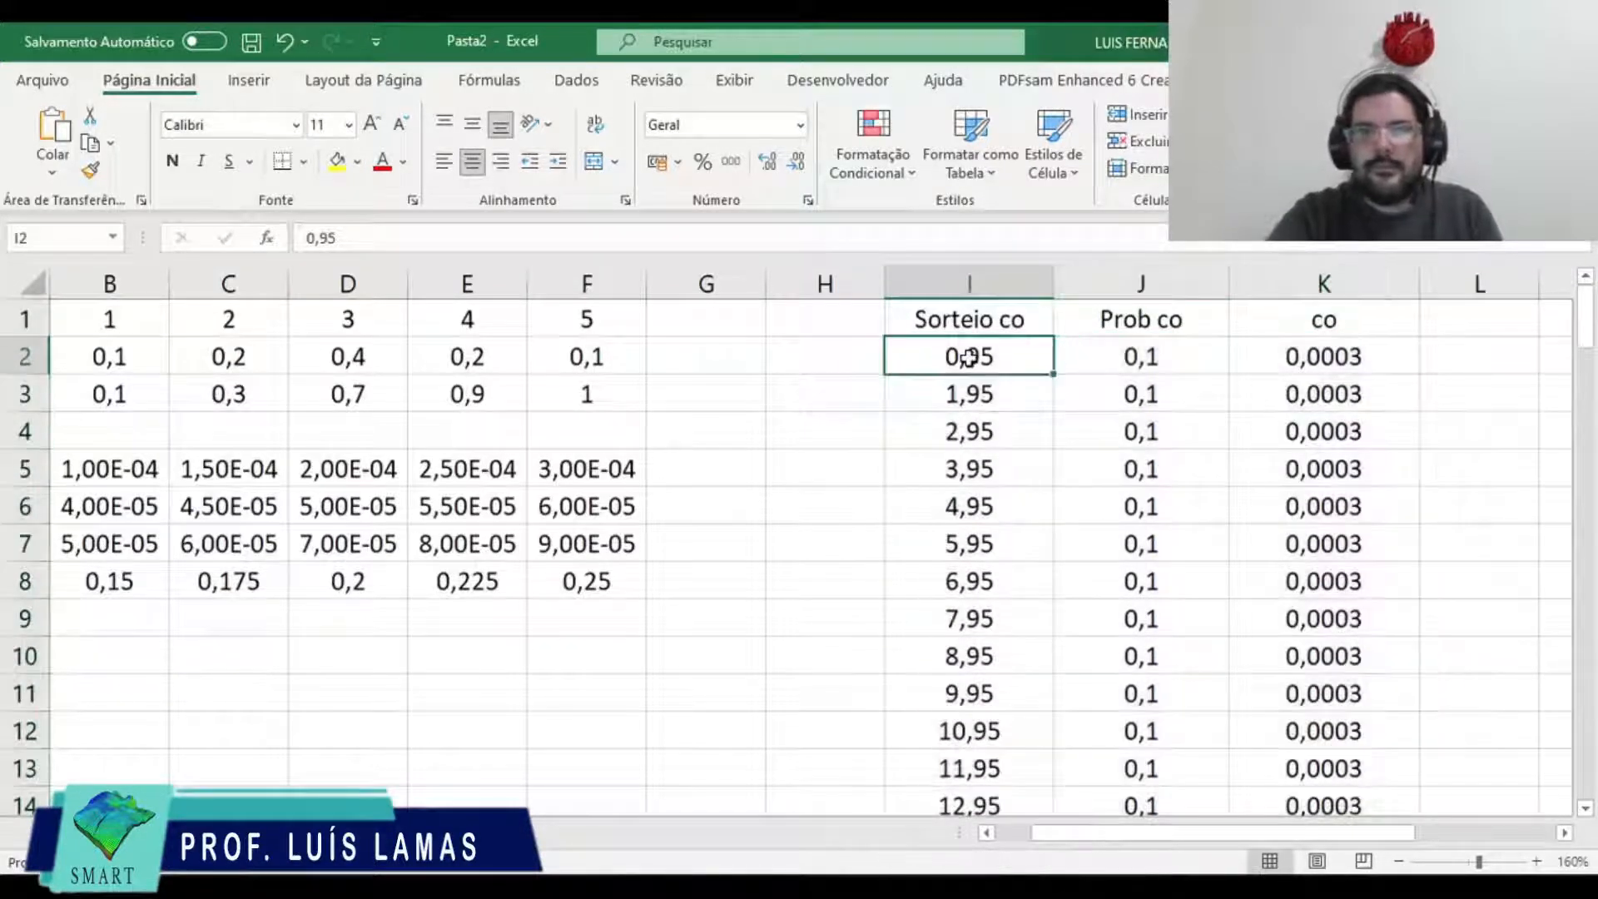
{"action": "type", "text": "="}
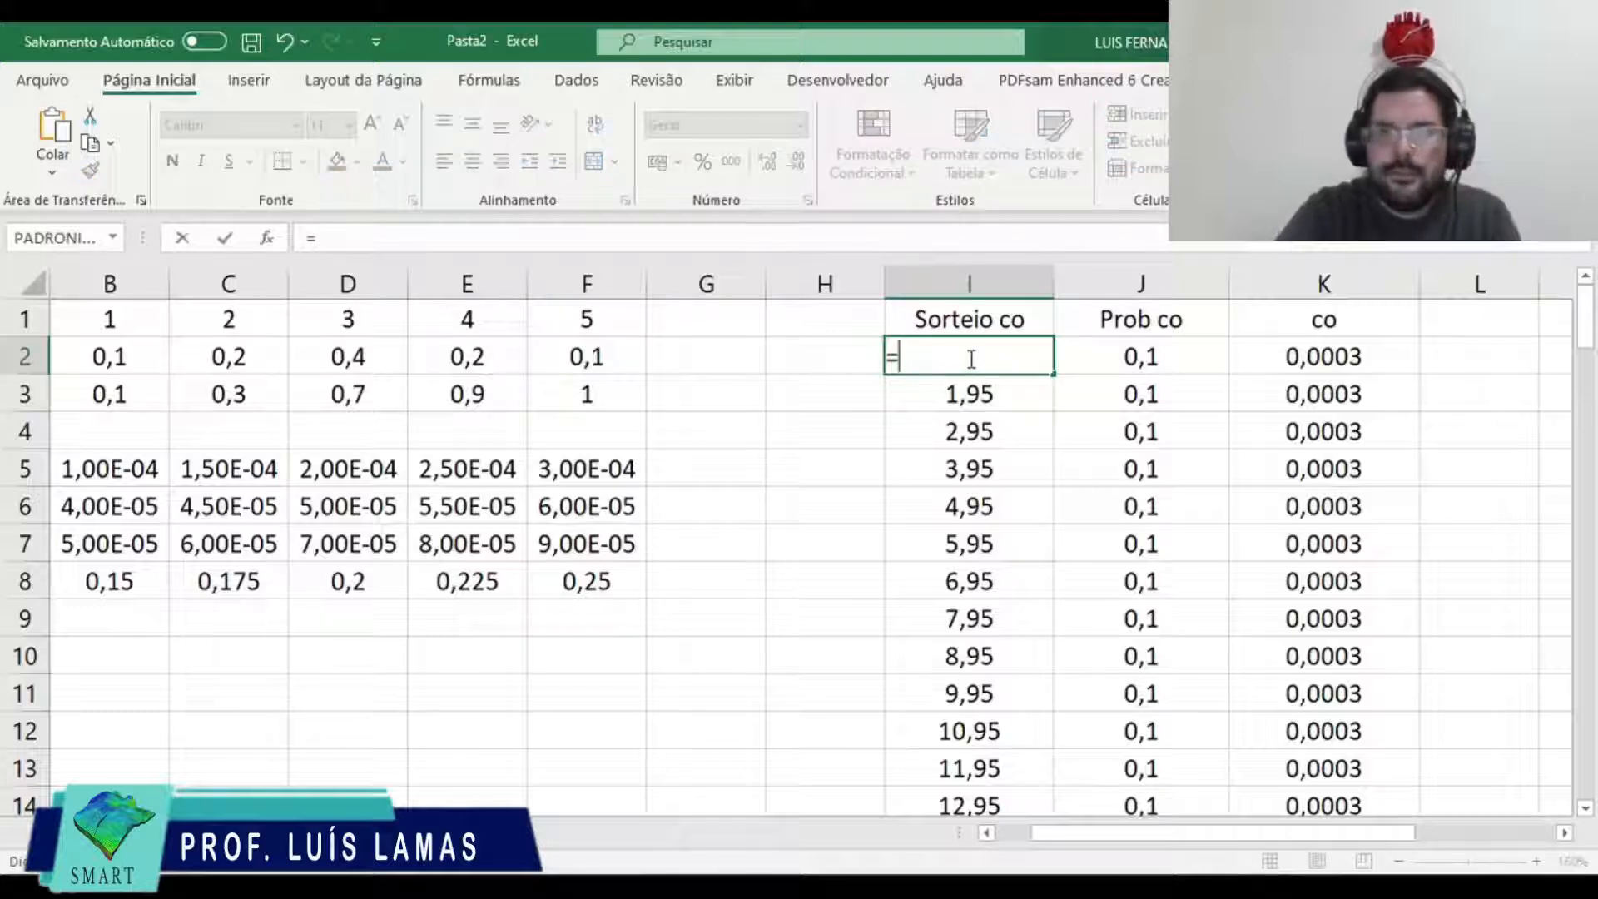
{"action": "type", "text": "ale"}
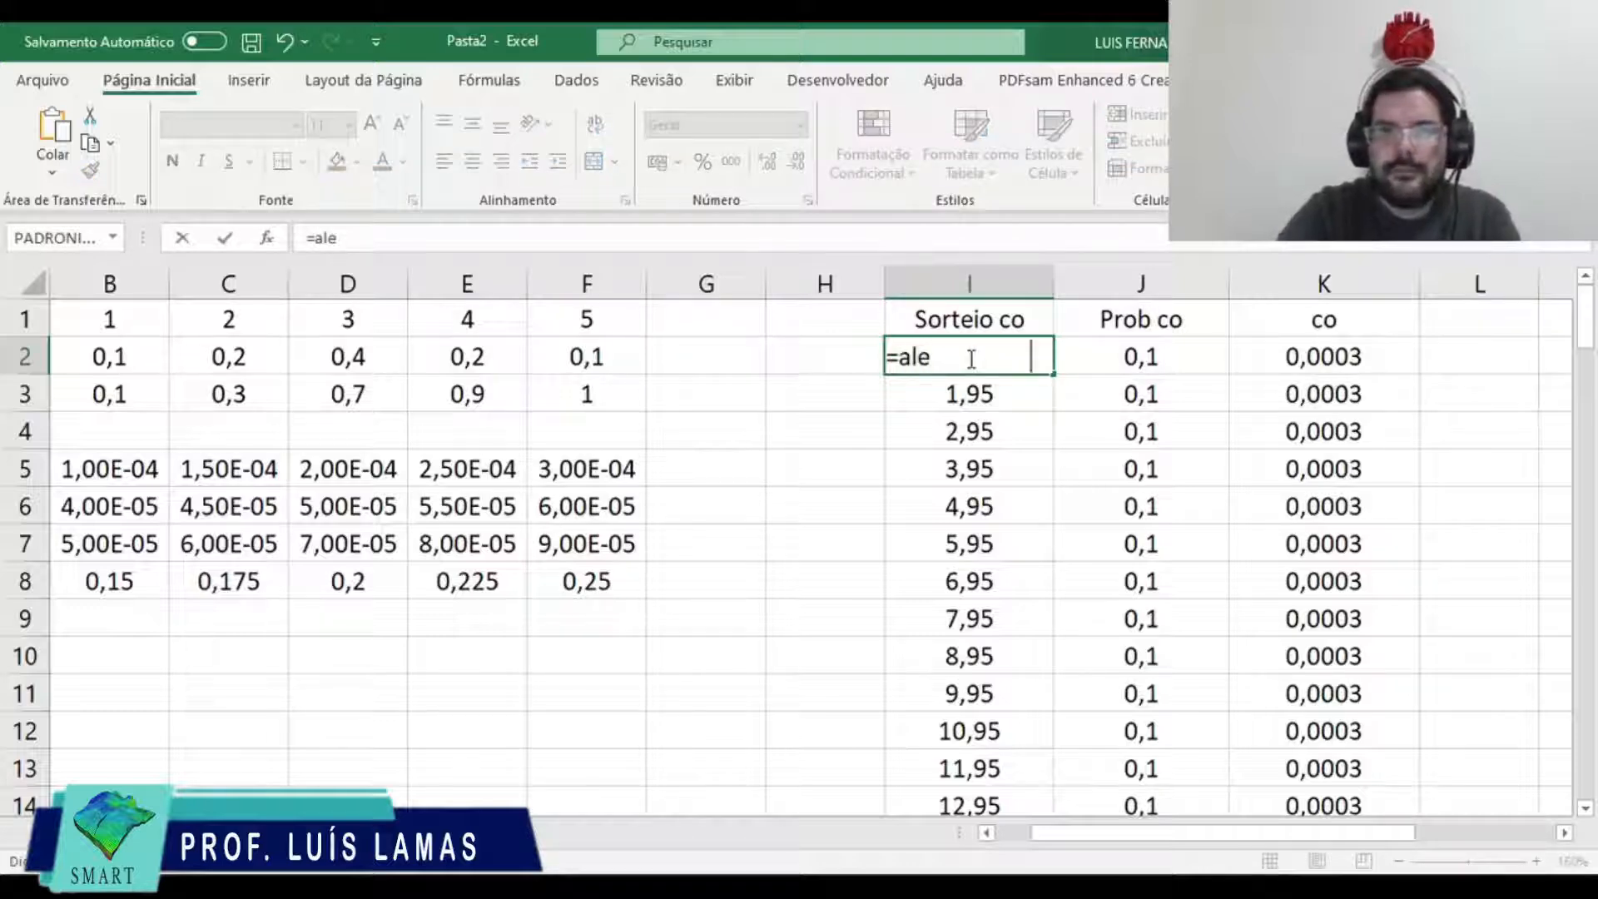
{"action": "key", "text": "Tab"}
{"action": "type", "text": "()"}
{"action": "key", "text": "Return"}
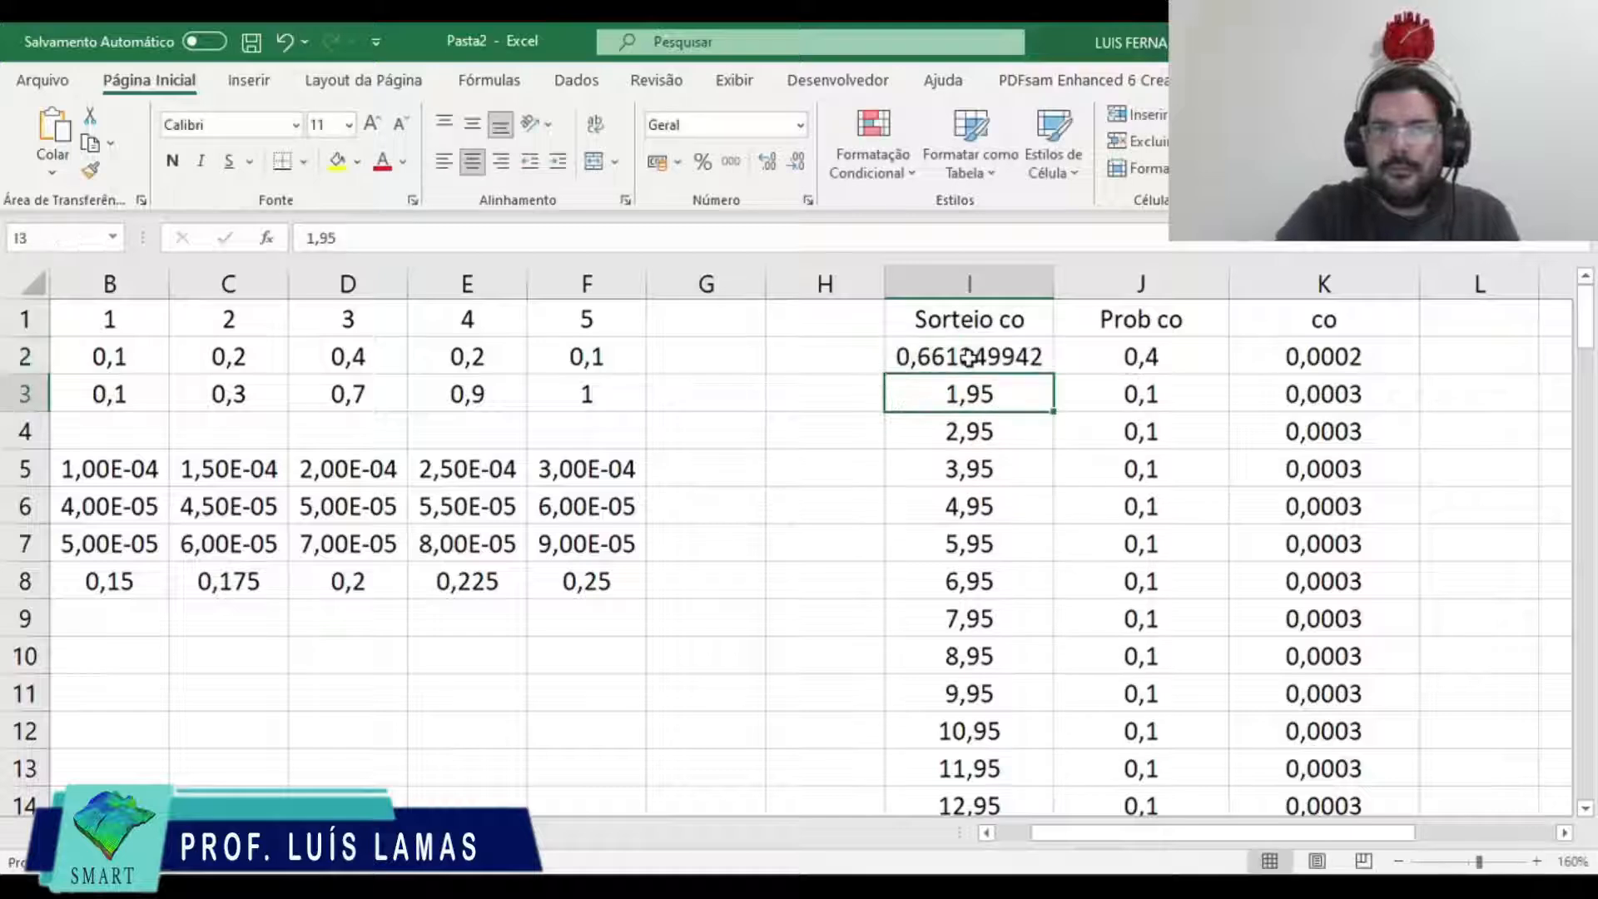
Step: Fill I2's random formula down the Sorteio co column to the last filled row and look over the rows
{"action": "left_click", "coordinate": [972, 359]}
{"action": "double_click", "coordinate": [1054, 376]}
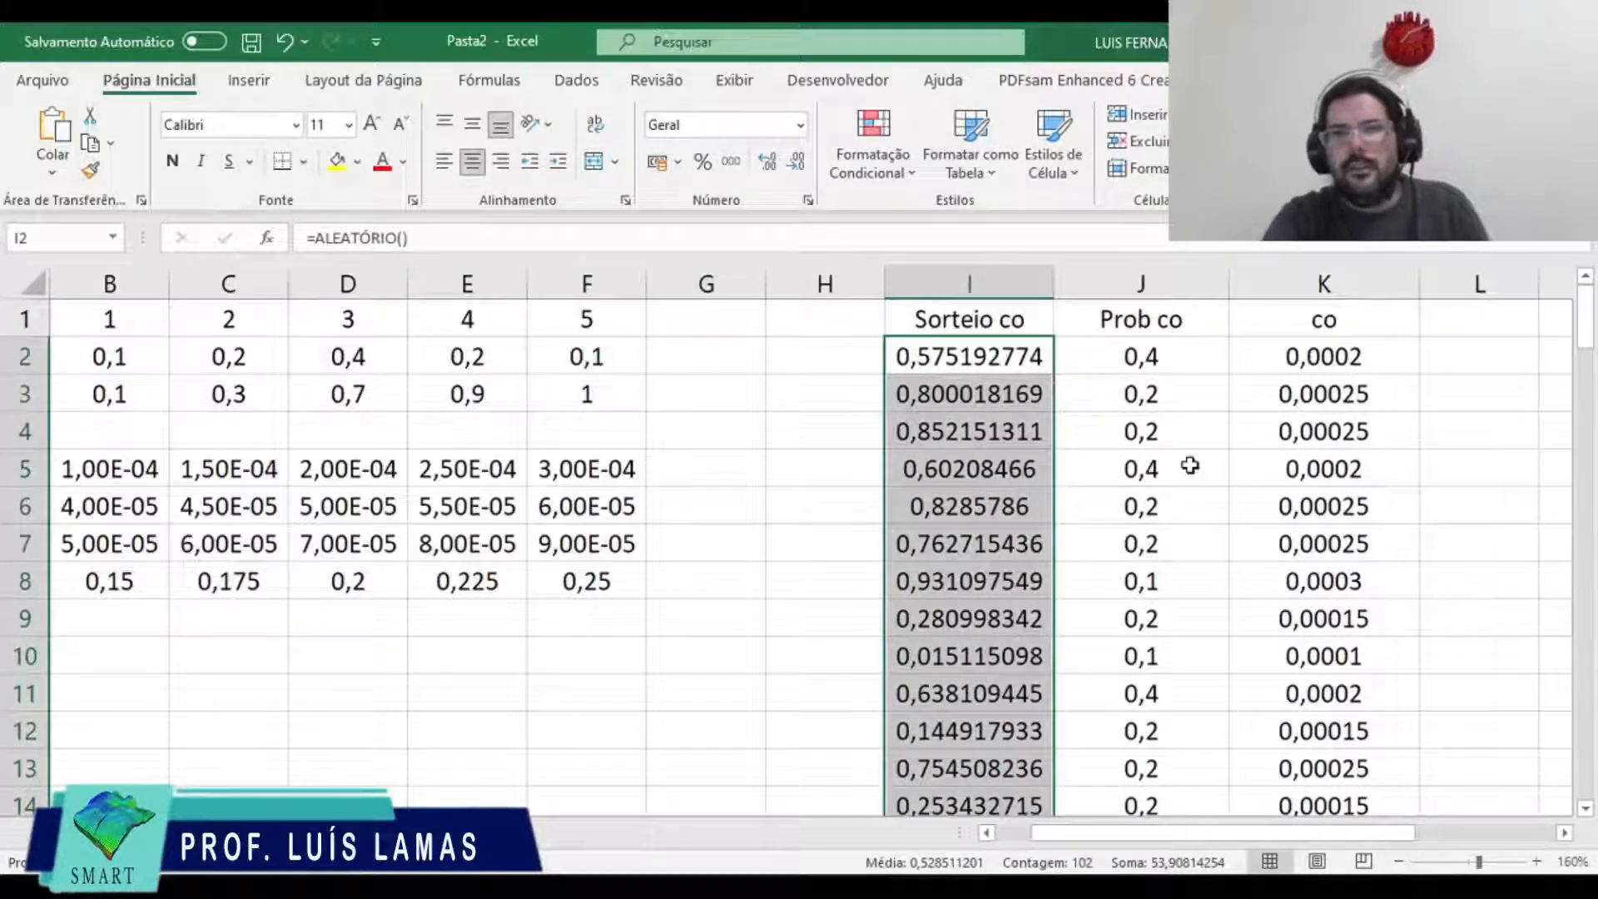
{"action": "scroll", "coordinate": [1321, 556], "scroll_direction": "down", "scroll_amount": 2}
{"action": "scroll", "coordinate": [1320, 500], "scroll_direction": "up", "scroll_amount": 2}
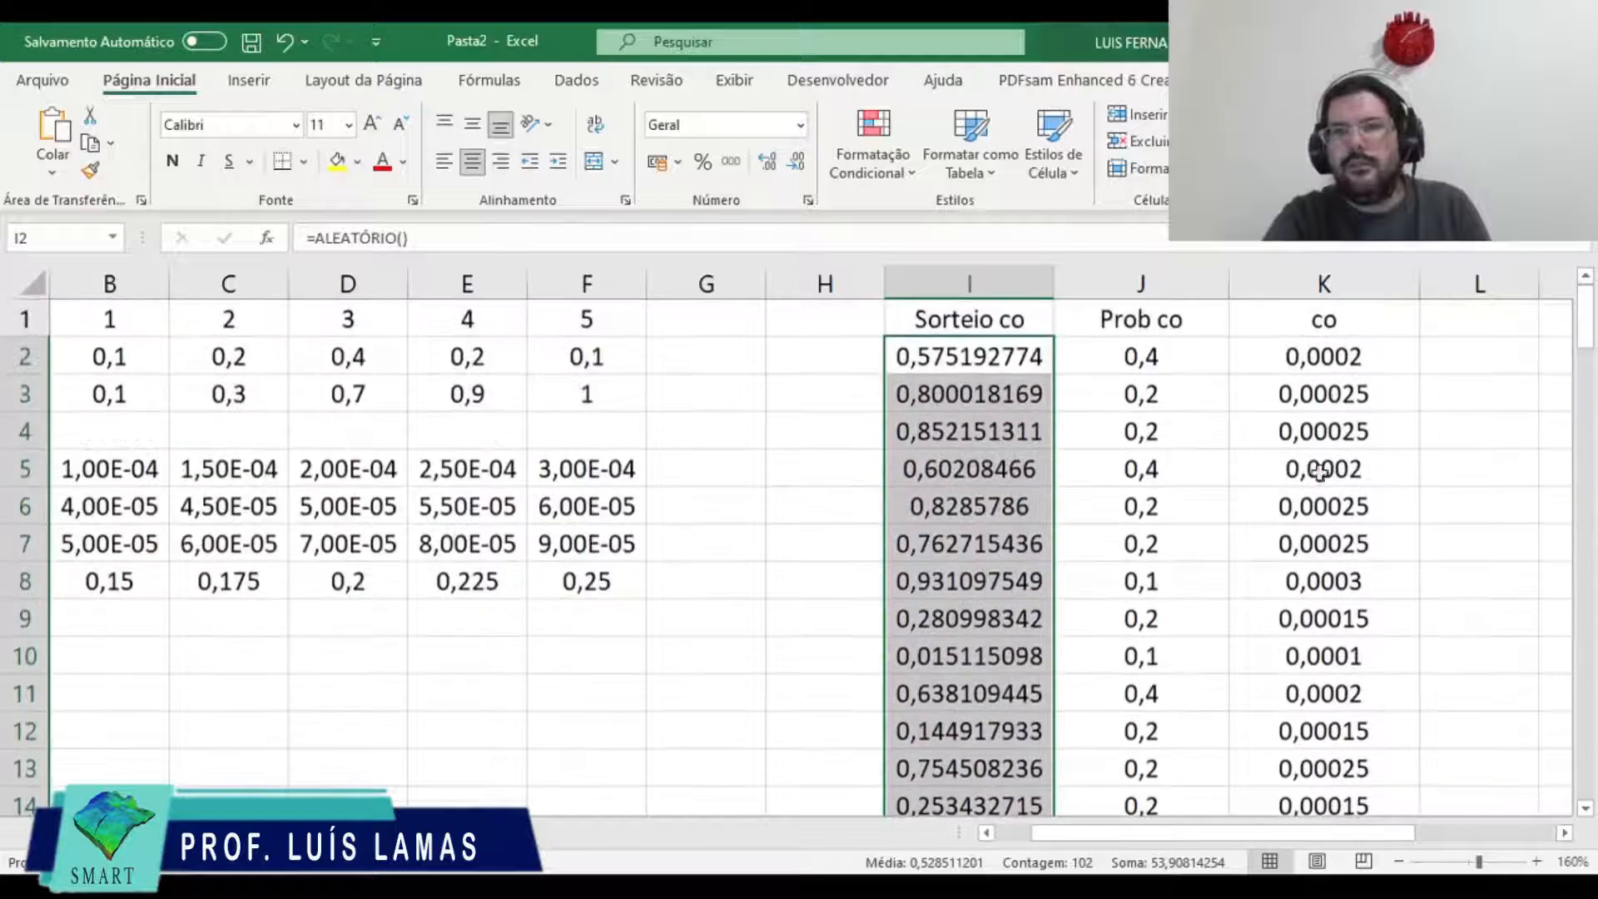
Step: Try a histogram and a Pareto chart of the co values in column K, removing each one again
{"action": "left_click", "coordinate": [1329, 284]}
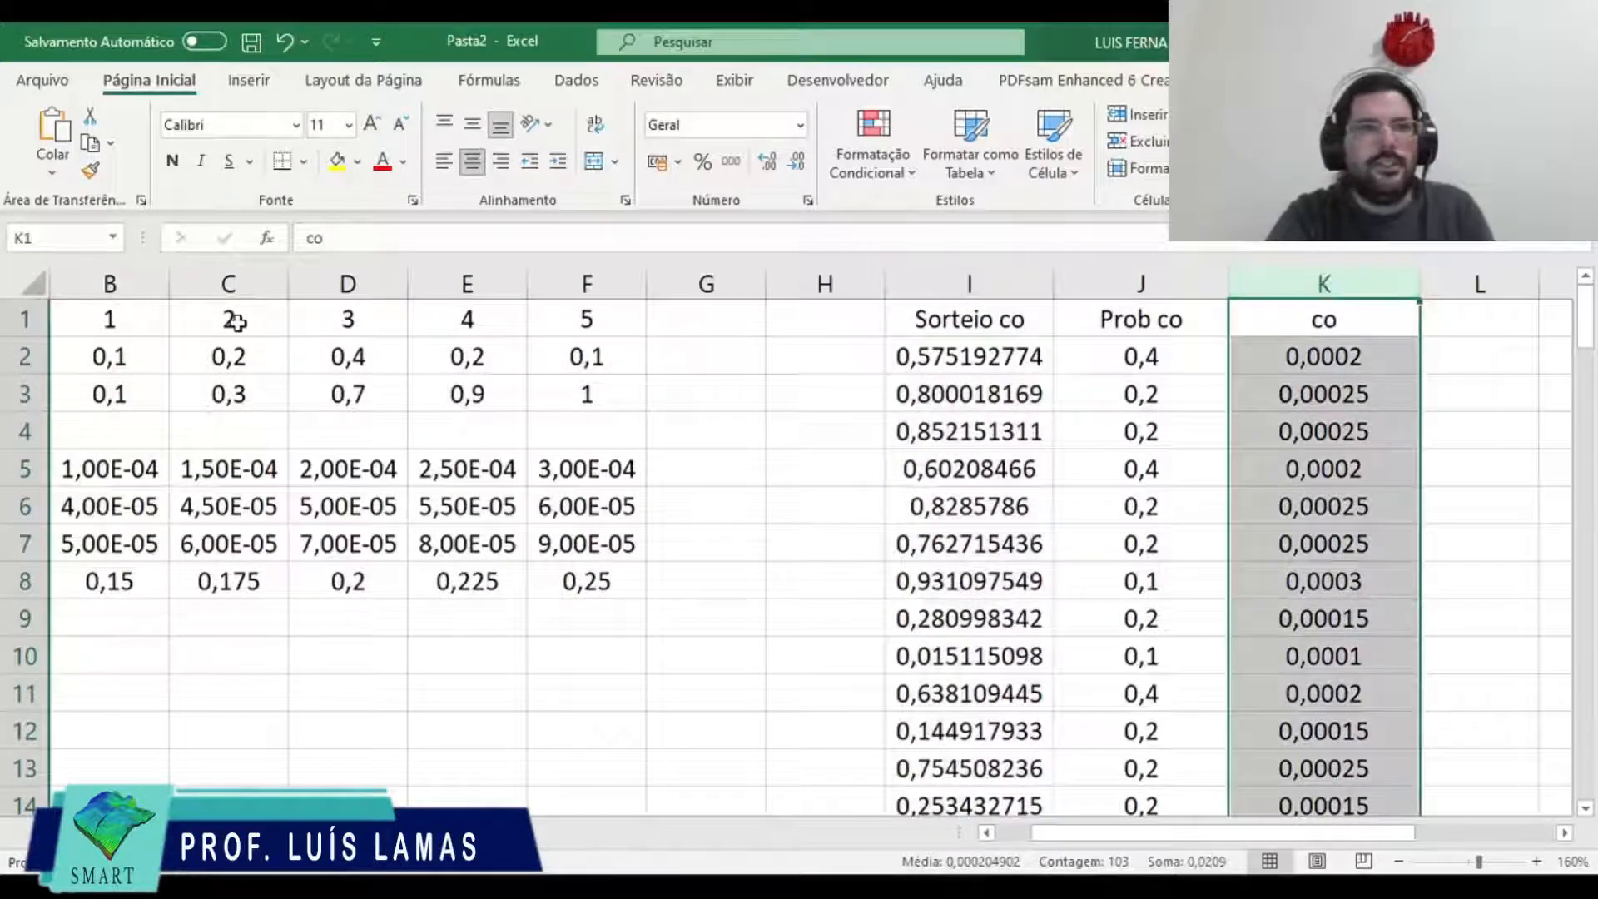
{"action": "left_click", "coordinate": [246, 83]}
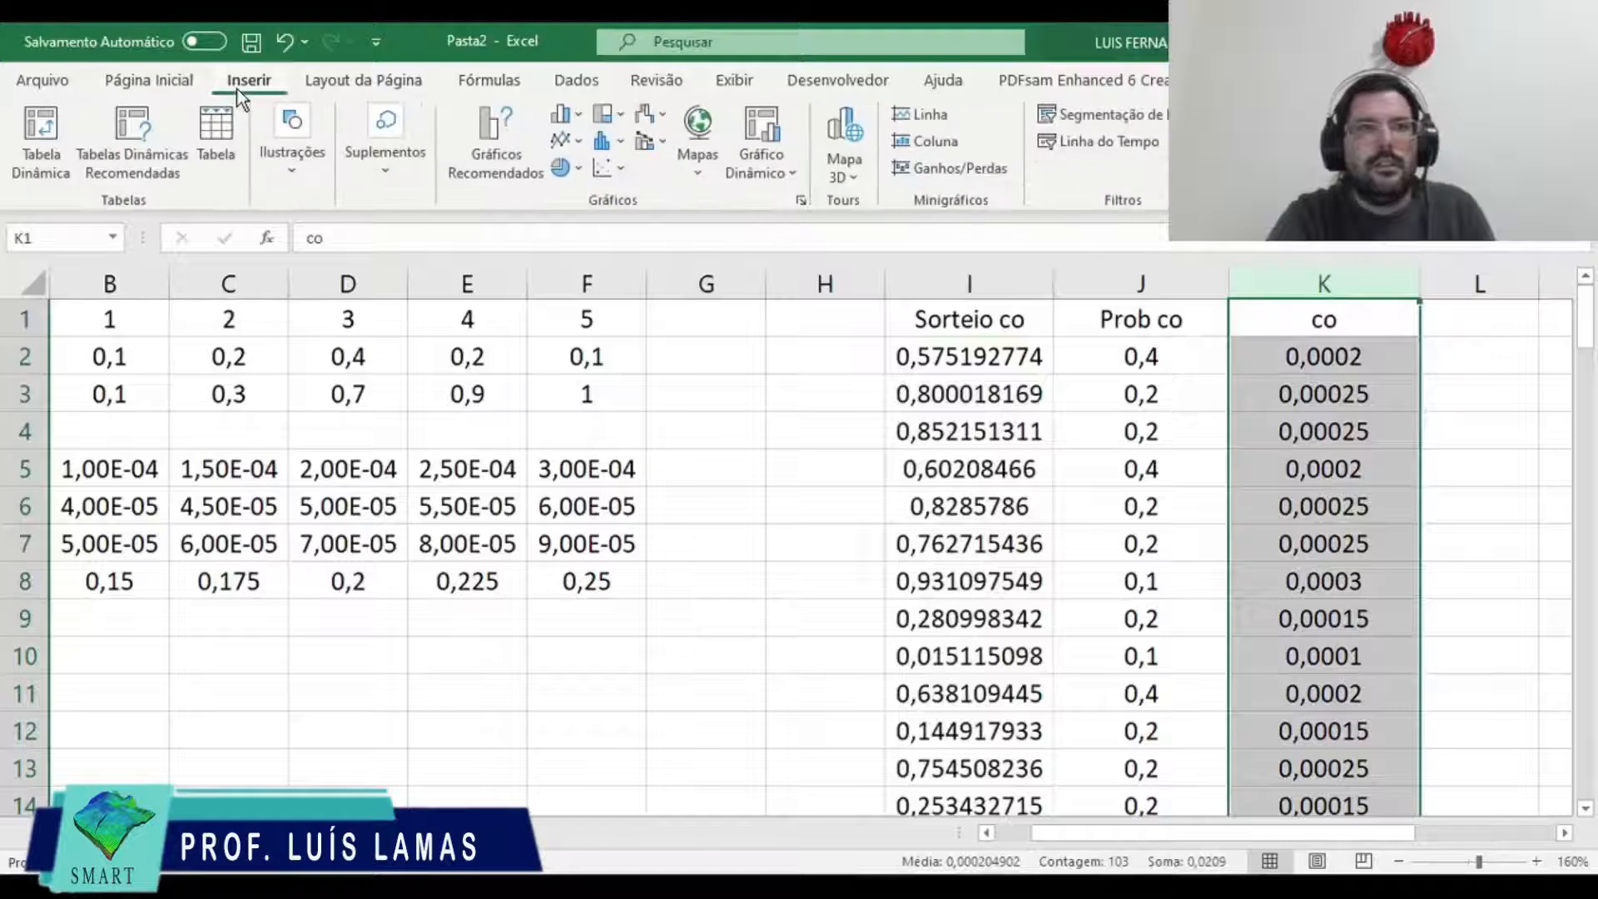
{"action": "left_click", "coordinate": [611, 139]}
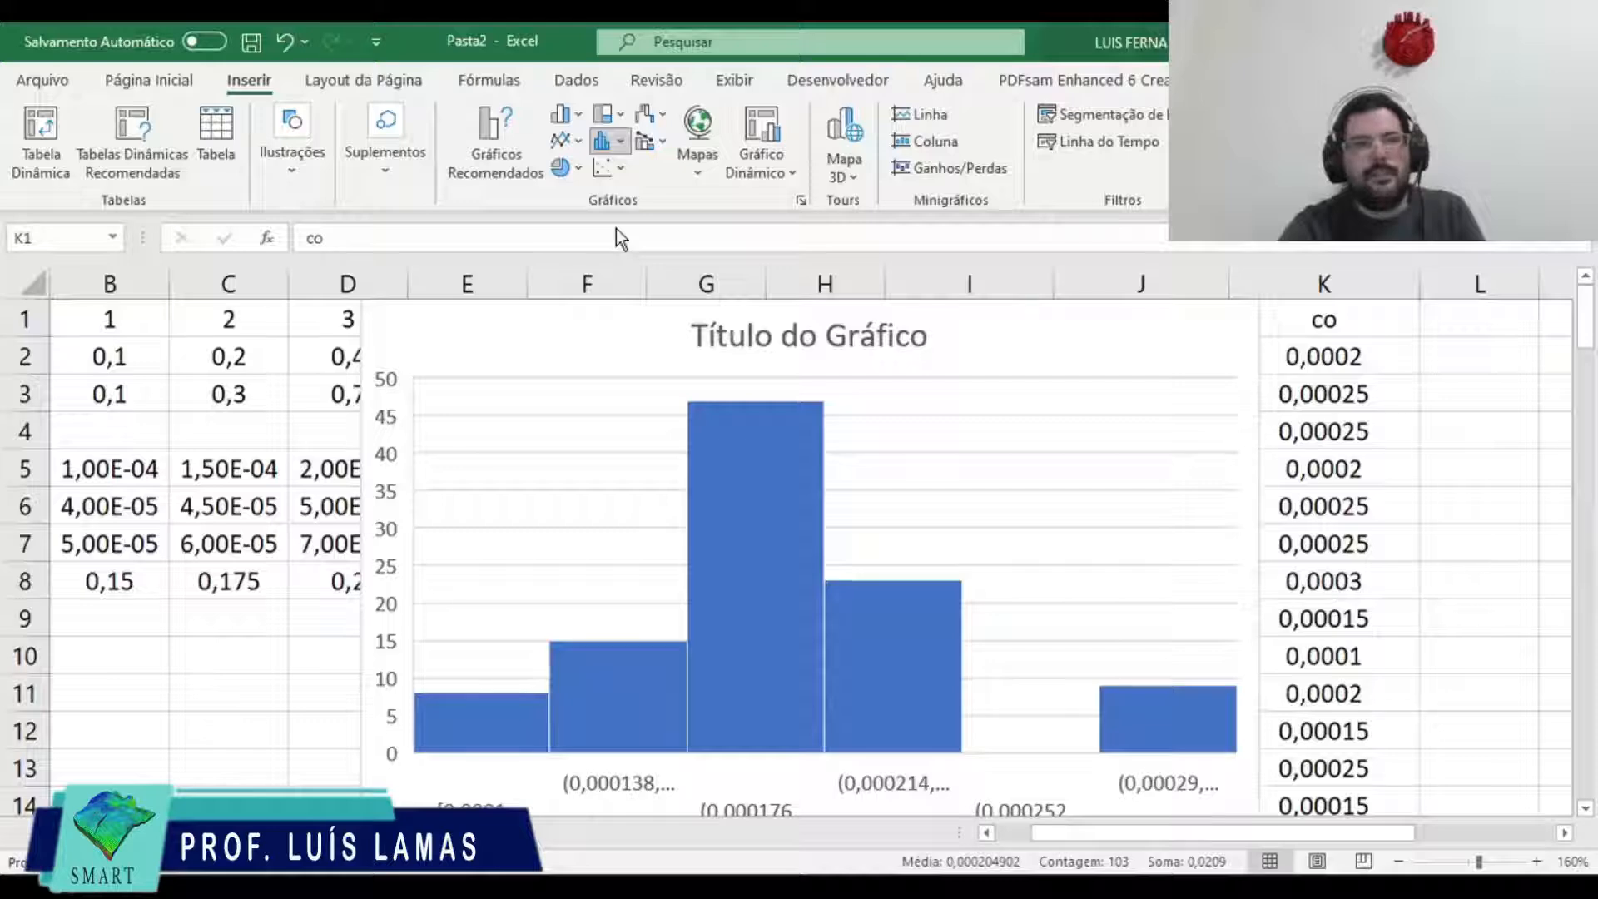
{"action": "key", "text": "ctrl+z"}
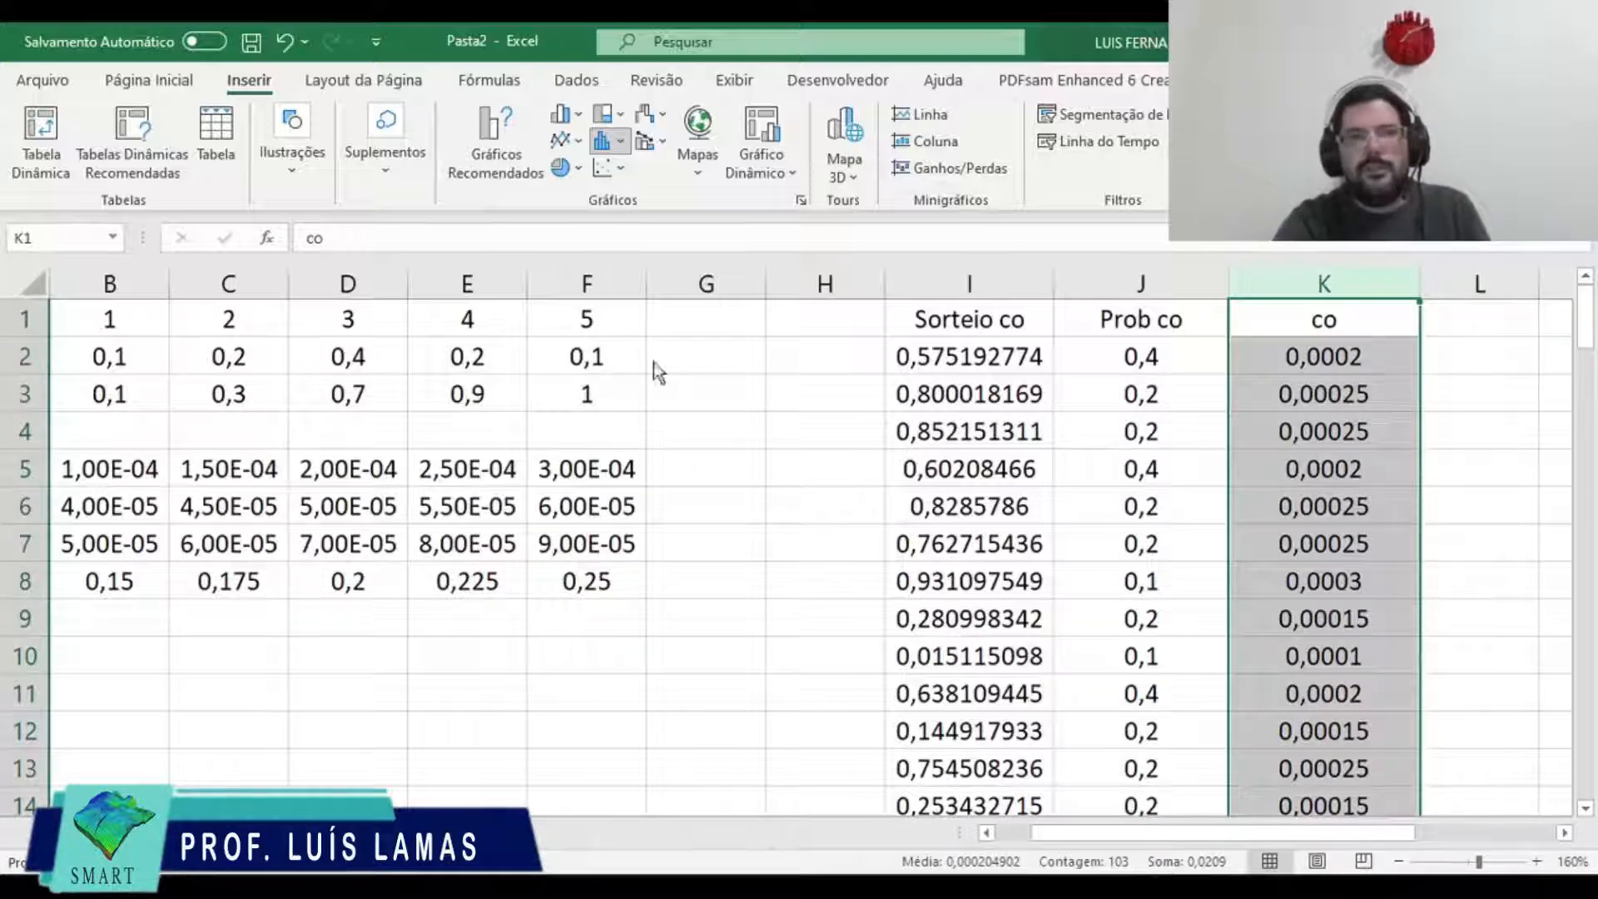
{"action": "key", "text": "ctrl+y"}
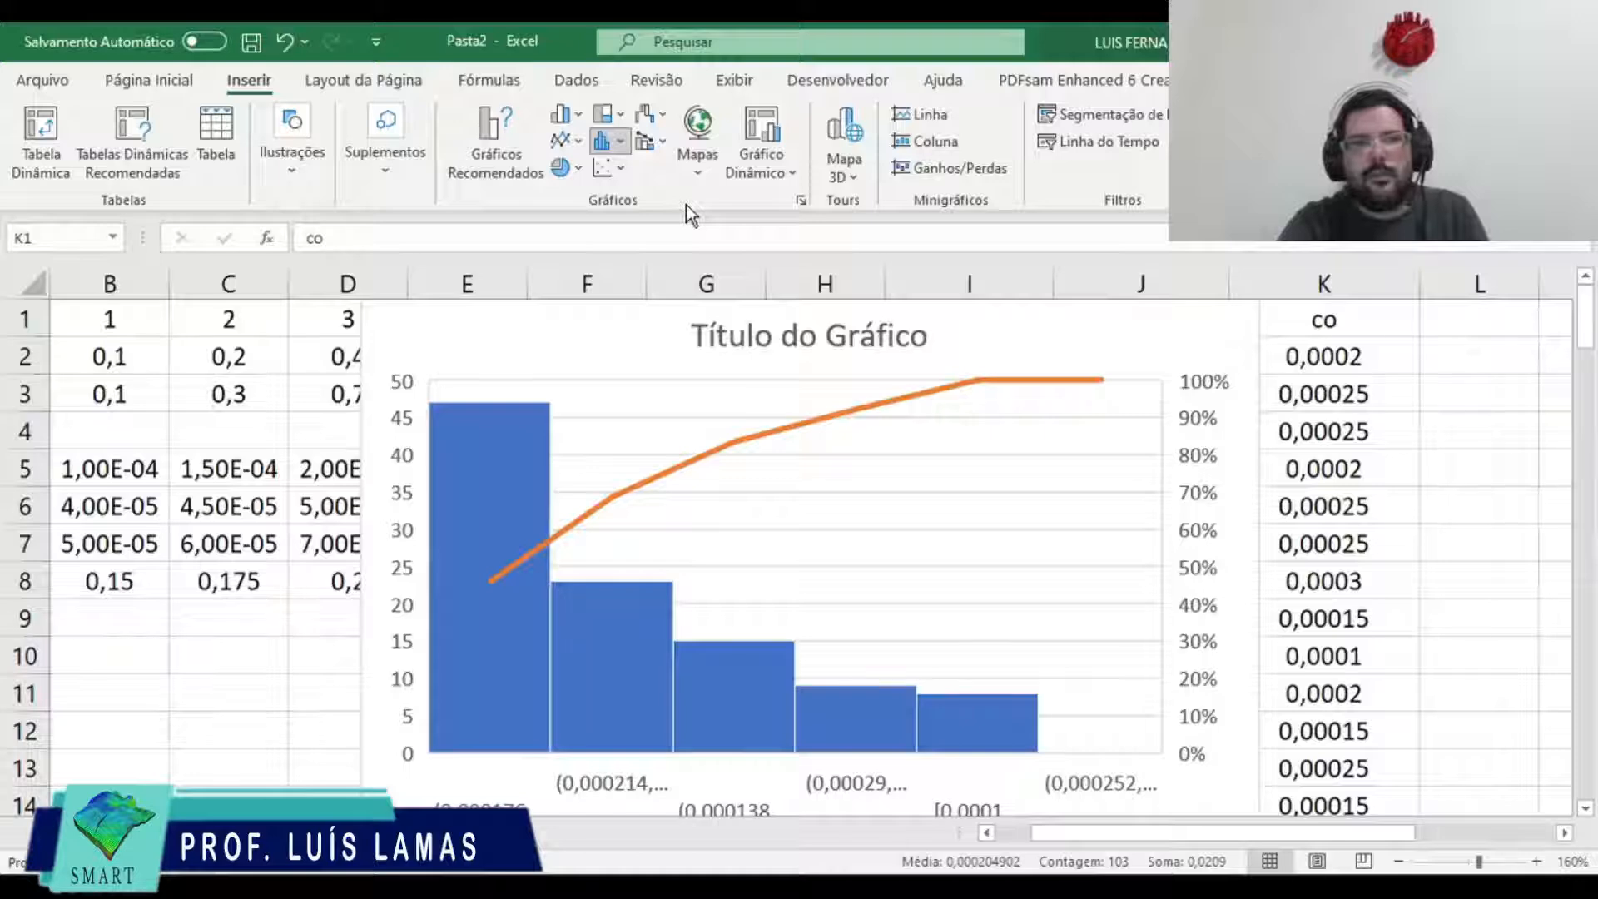
{"action": "key", "text": "ctrl+z"}
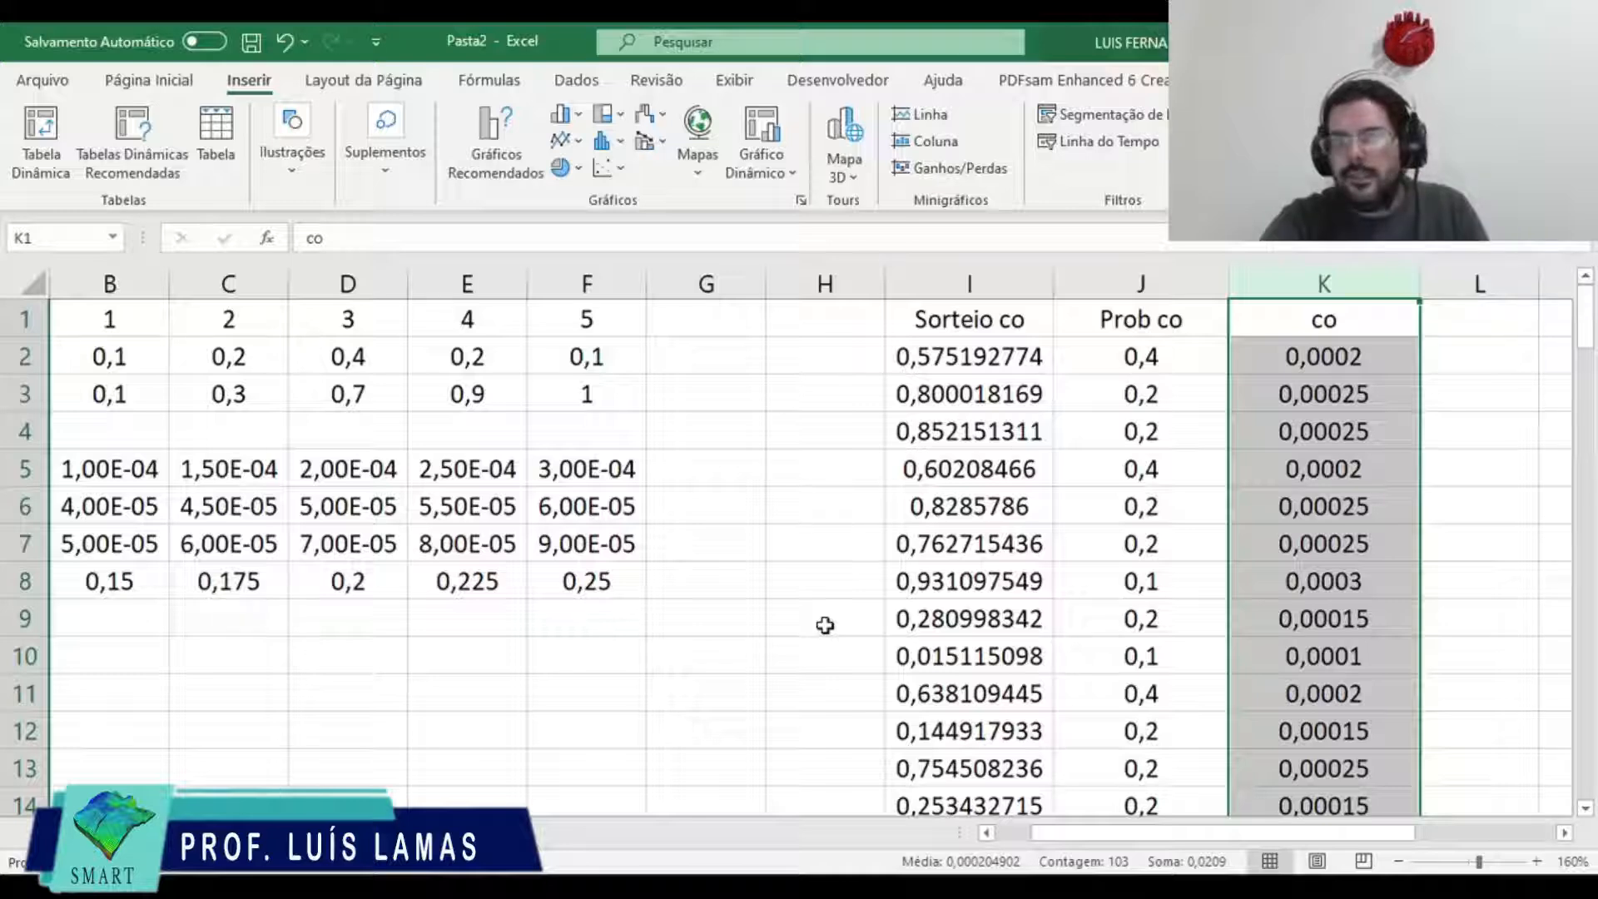
Step: Paste the prepared scenario table, which starts with the Cenário column, at I1 and look across its columns
{"action": "key", "text": "alt+Tab"}
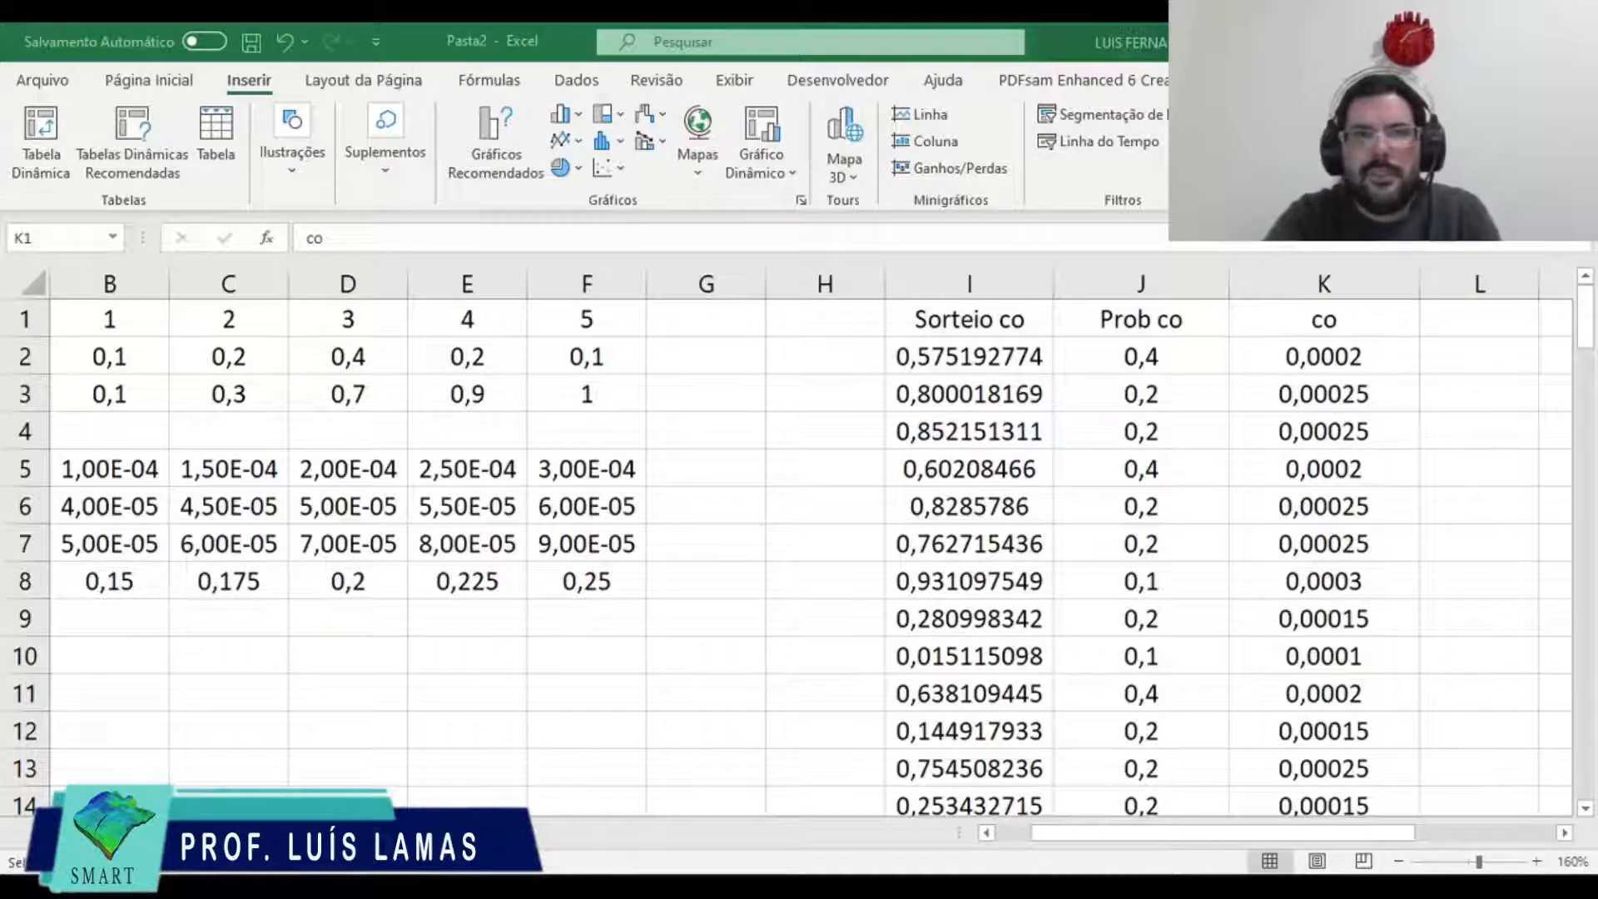
{"action": "left_click", "coordinate": [1274, 278]}
{"action": "left_click", "coordinate": [988, 314]}
{"action": "key", "text": "ctrl+v"}
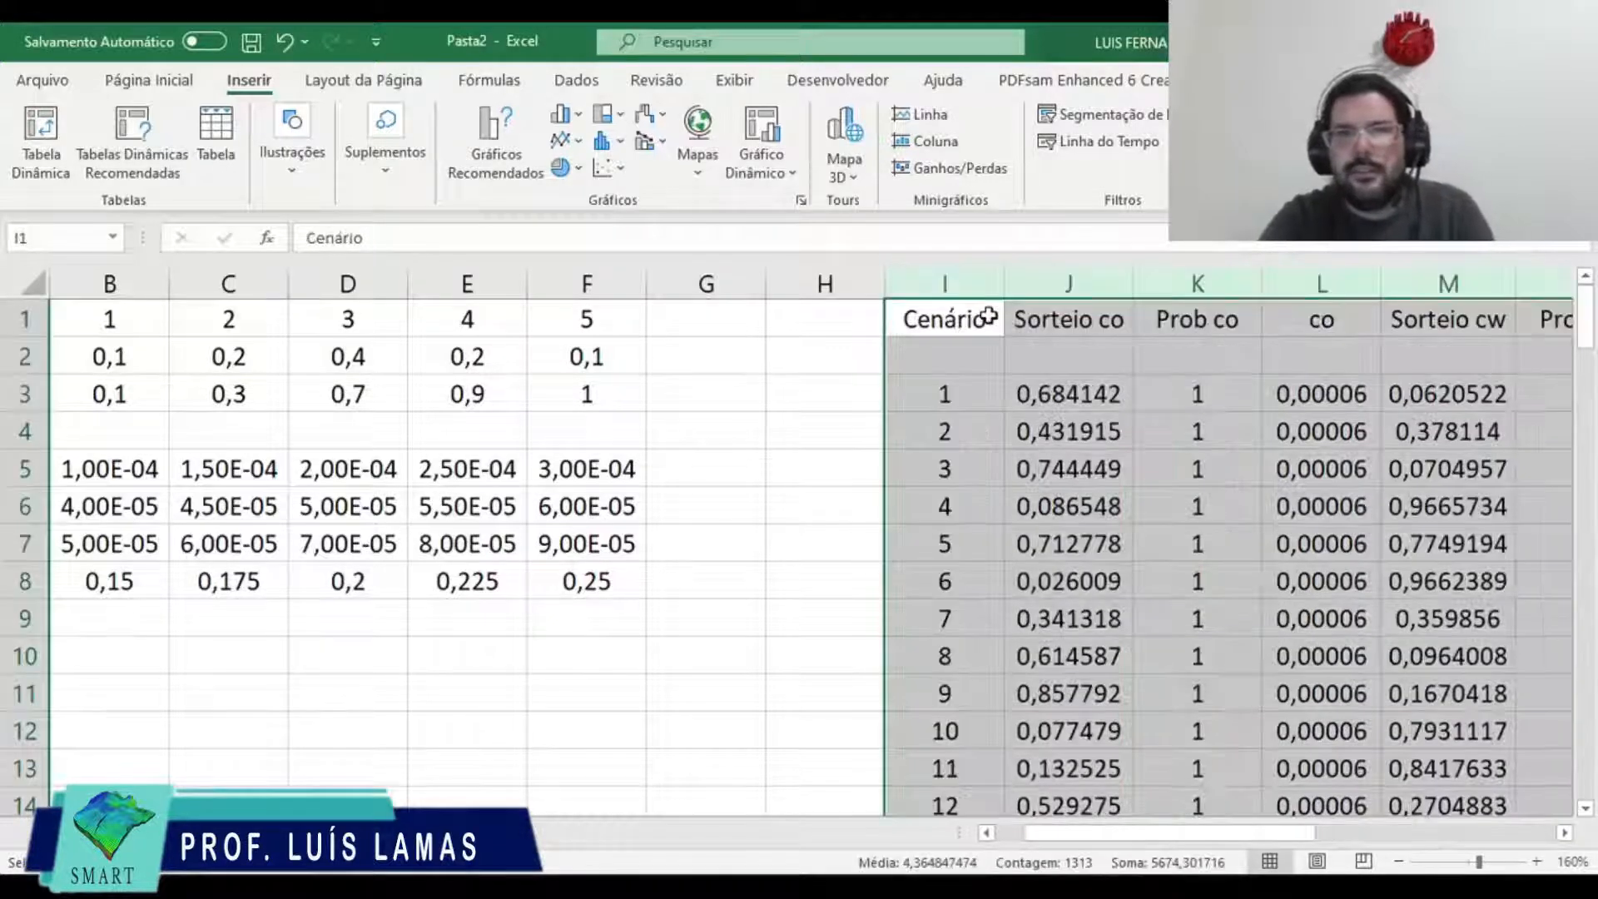
{"action": "scroll", "coordinate": [1167, 457], "scroll_direction": "right", "scroll_amount": 3}
{"action": "scroll", "coordinate": [1170, 456], "scroll_direction": "right", "scroll_amount": 2}
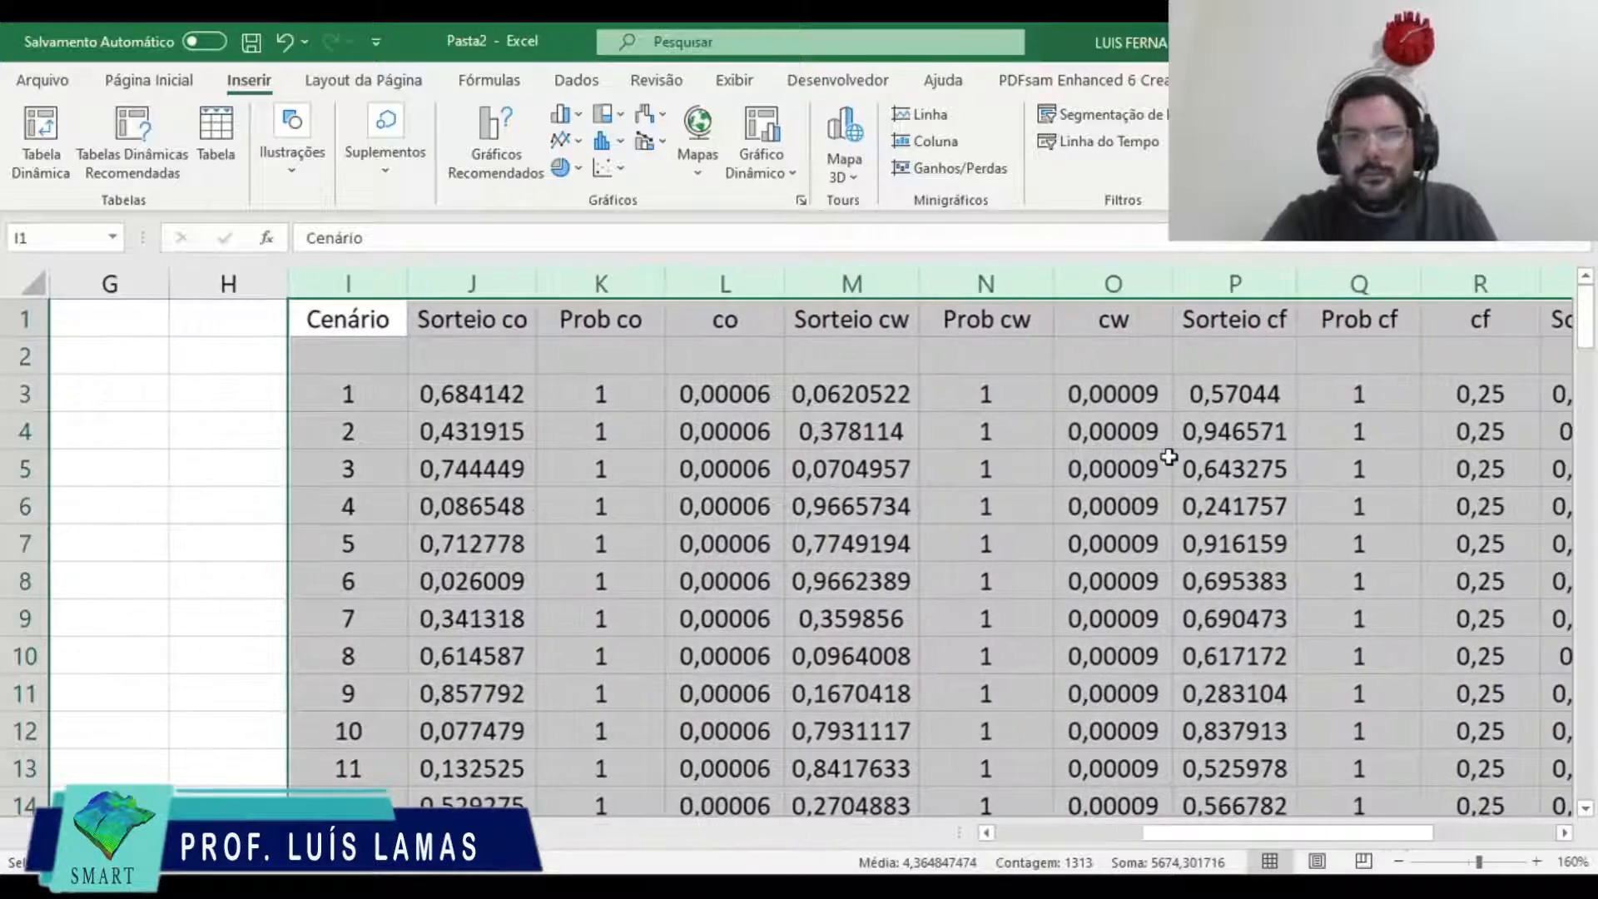
Step: Look over the pasted scenario table from Cenário to Swi, checking the Sorteio co and Prob co columns against the level table
{"action": "left_click", "coordinate": [1398, 861]}
{"action": "left_click", "coordinate": [1398, 862]}
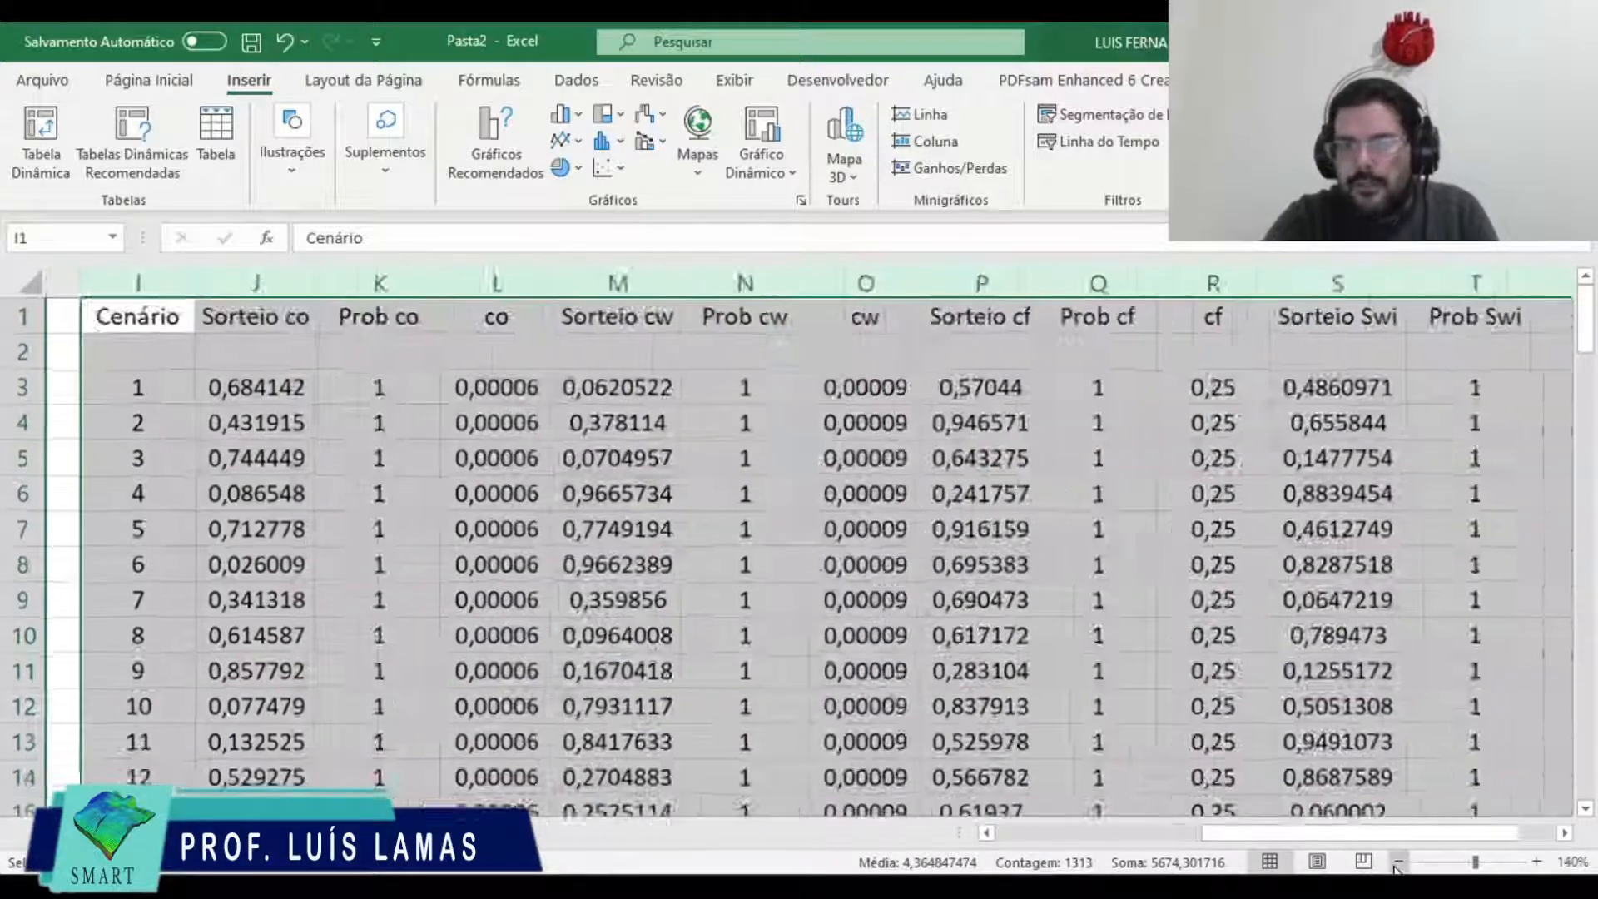
{"action": "left_click", "coordinate": [1398, 861]}
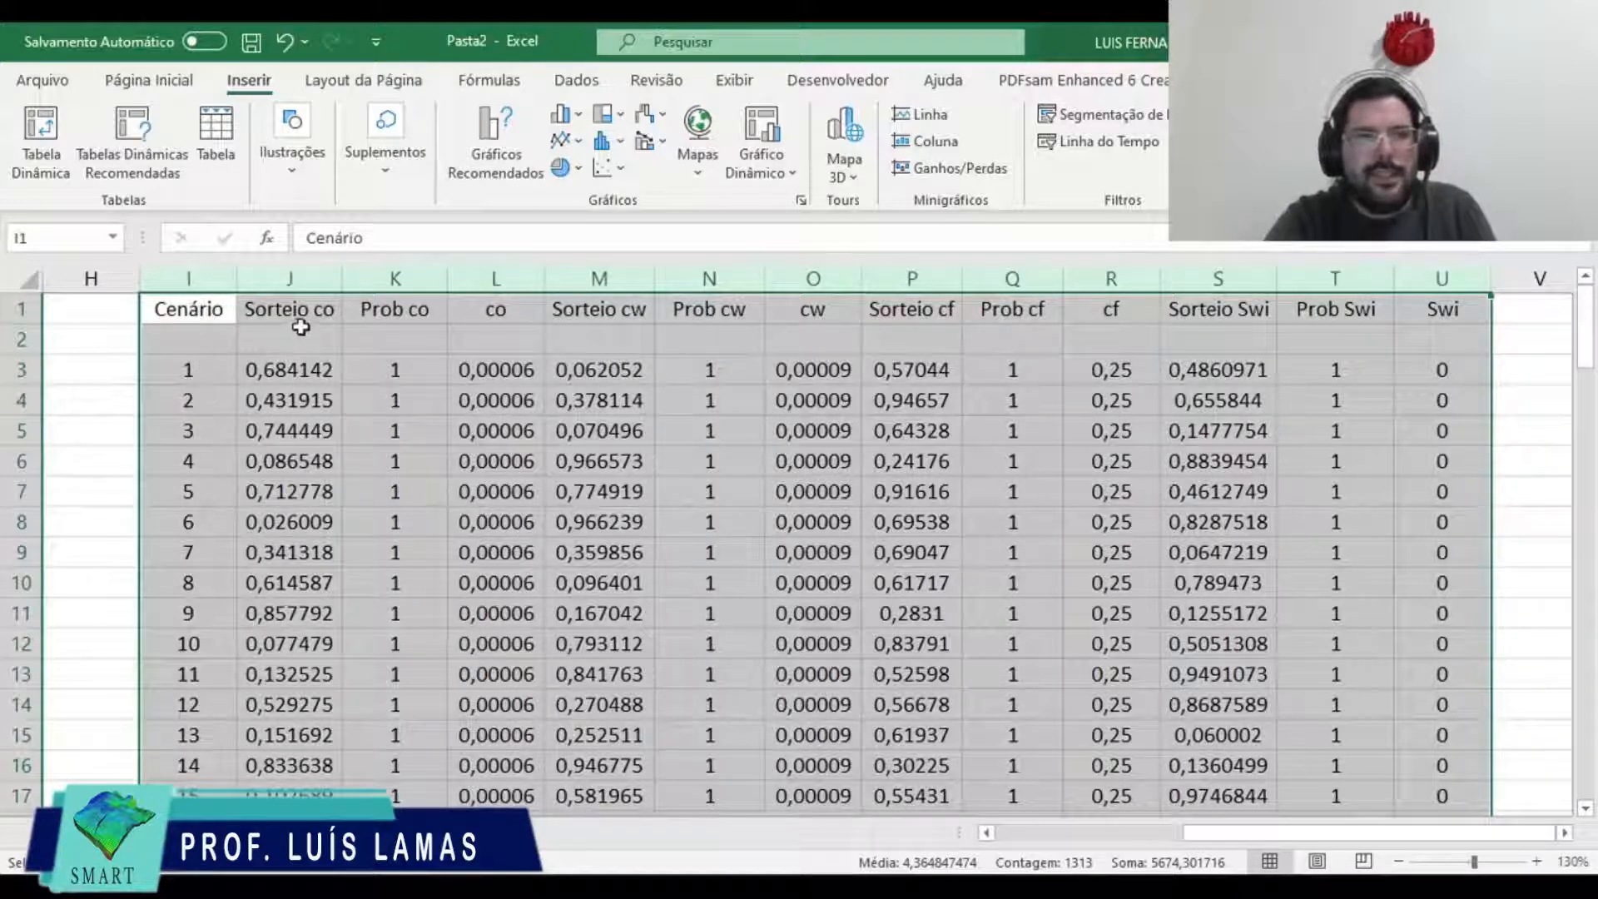
{"action": "left_click", "coordinate": [303, 279]}
{"action": "left_click", "coordinate": [379, 283]}
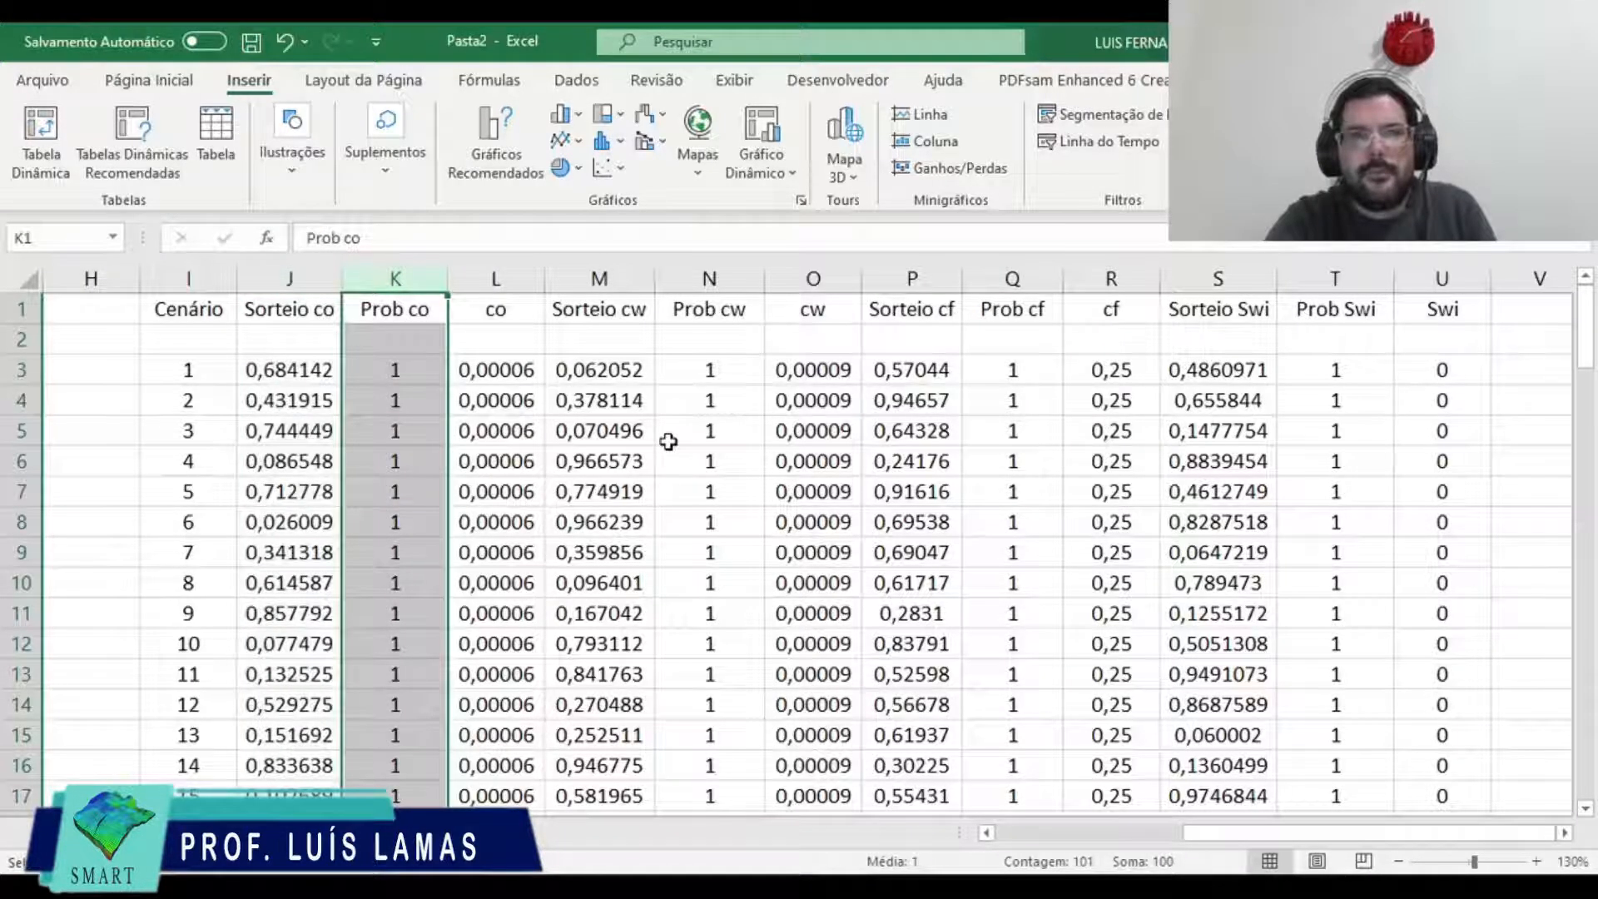
{"action": "scroll", "coordinate": [668, 441], "scroll_direction": "left", "scroll_amount": 3}
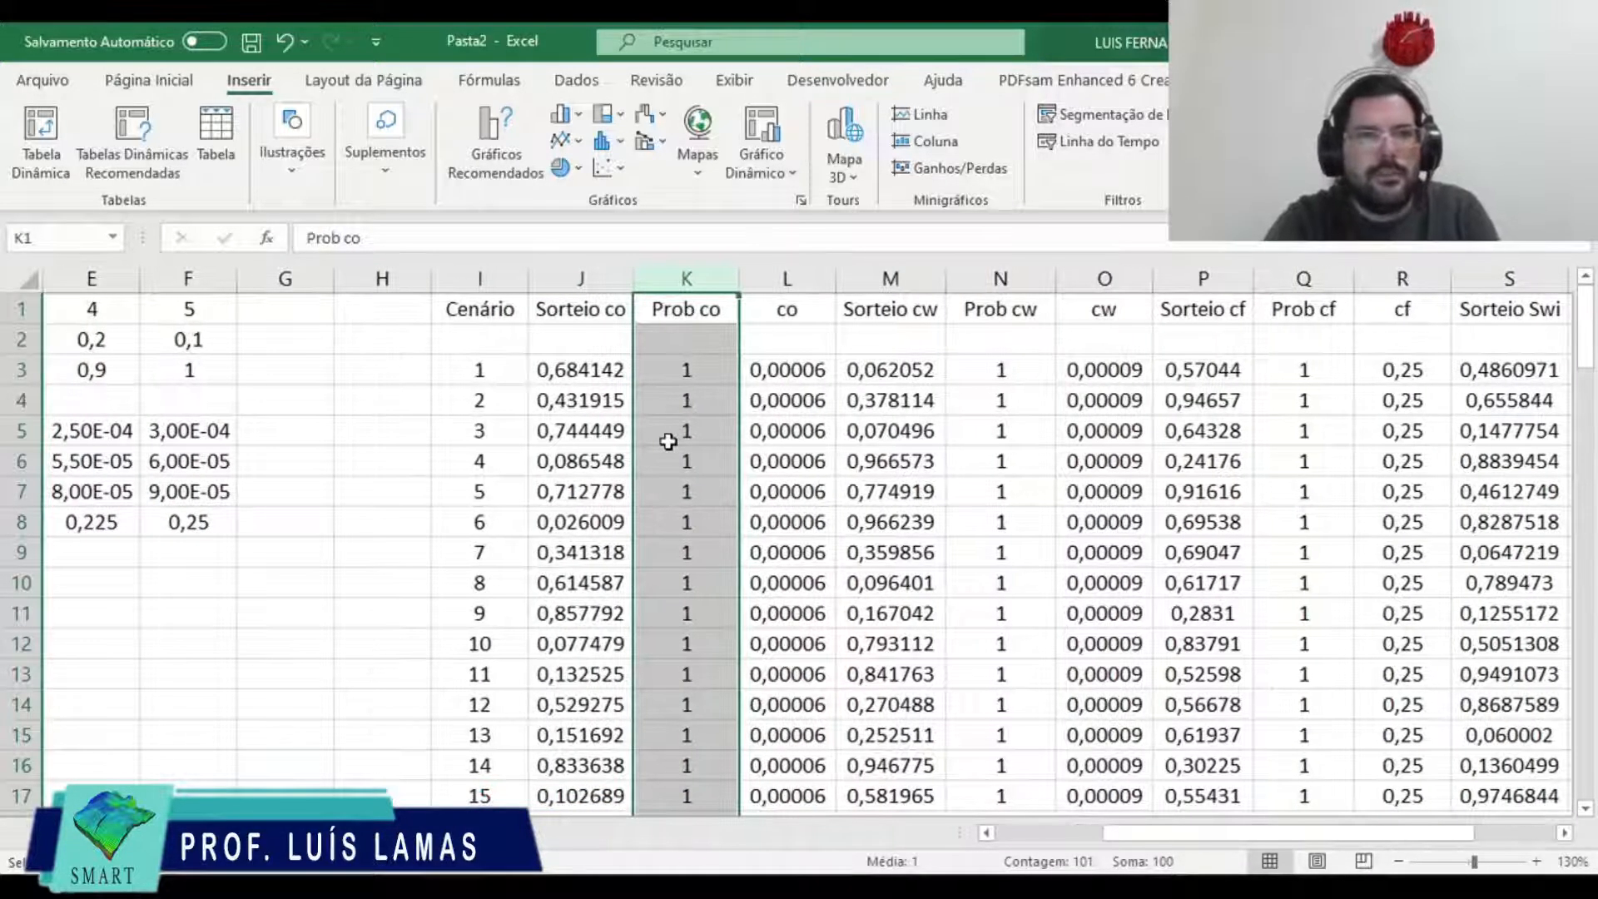
Step: Undo the latest changes to the sheet and bring up the scenario table that starts with Cenário in H1
{"action": "key", "text": "alt+Tab"}
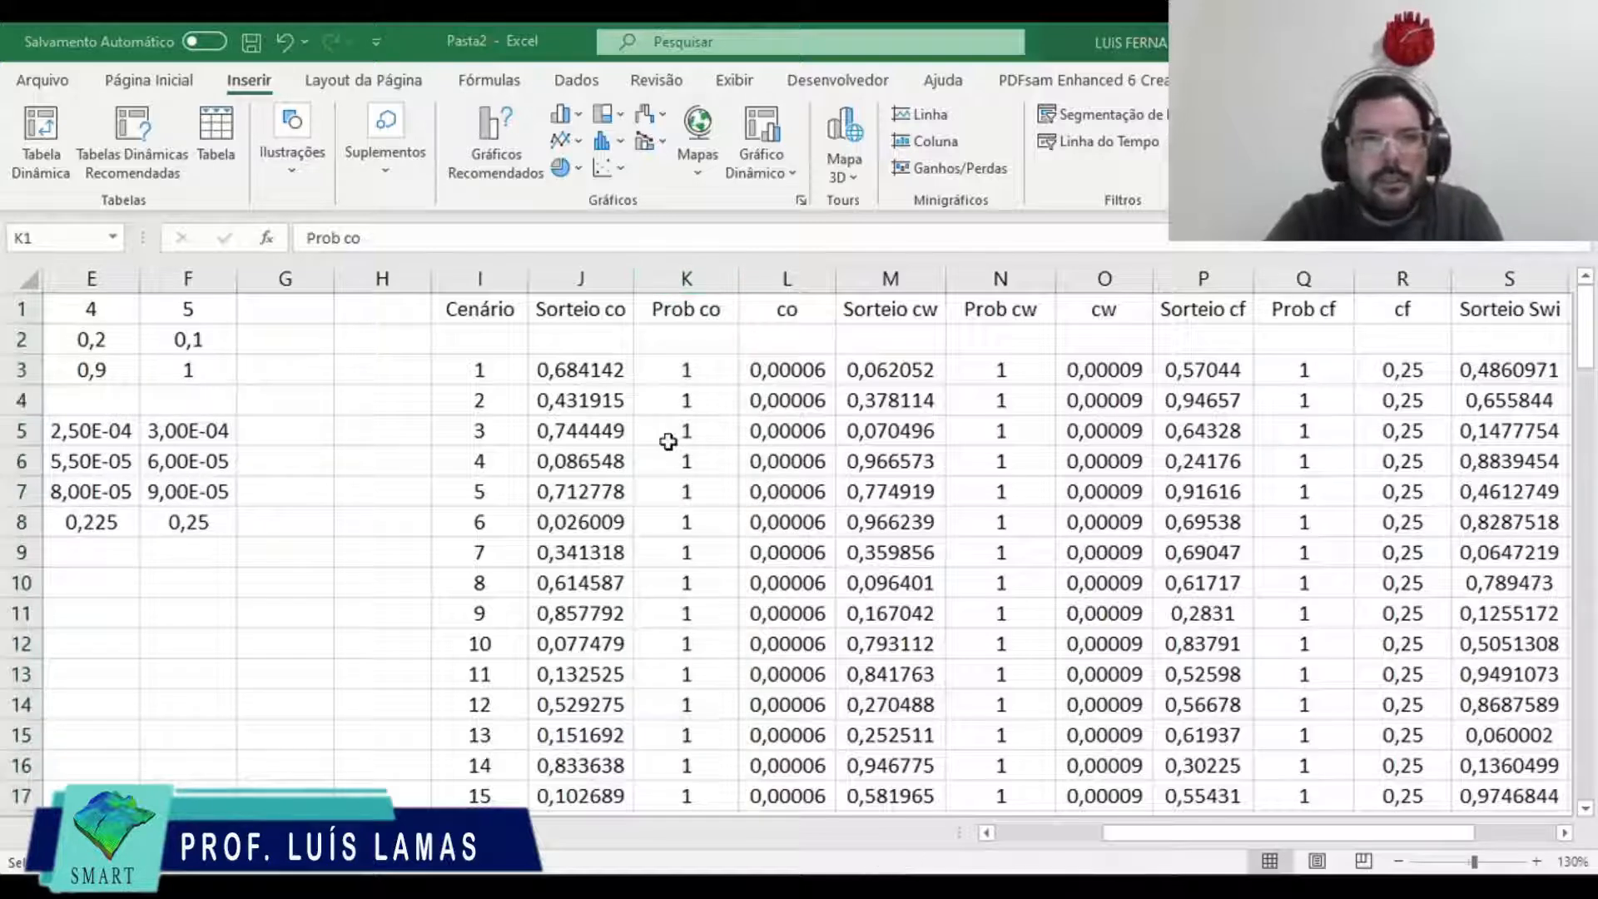
{"action": "key", "text": "alt+Tab"}
{"action": "key", "text": "ctrl+z"}
{"action": "key", "text": "ctrl+z"}
{"action": "key", "text": "ctrl+z"}
{"action": "key", "text": "ctrl+z"}
{"action": "key", "text": "ctrl+z"}
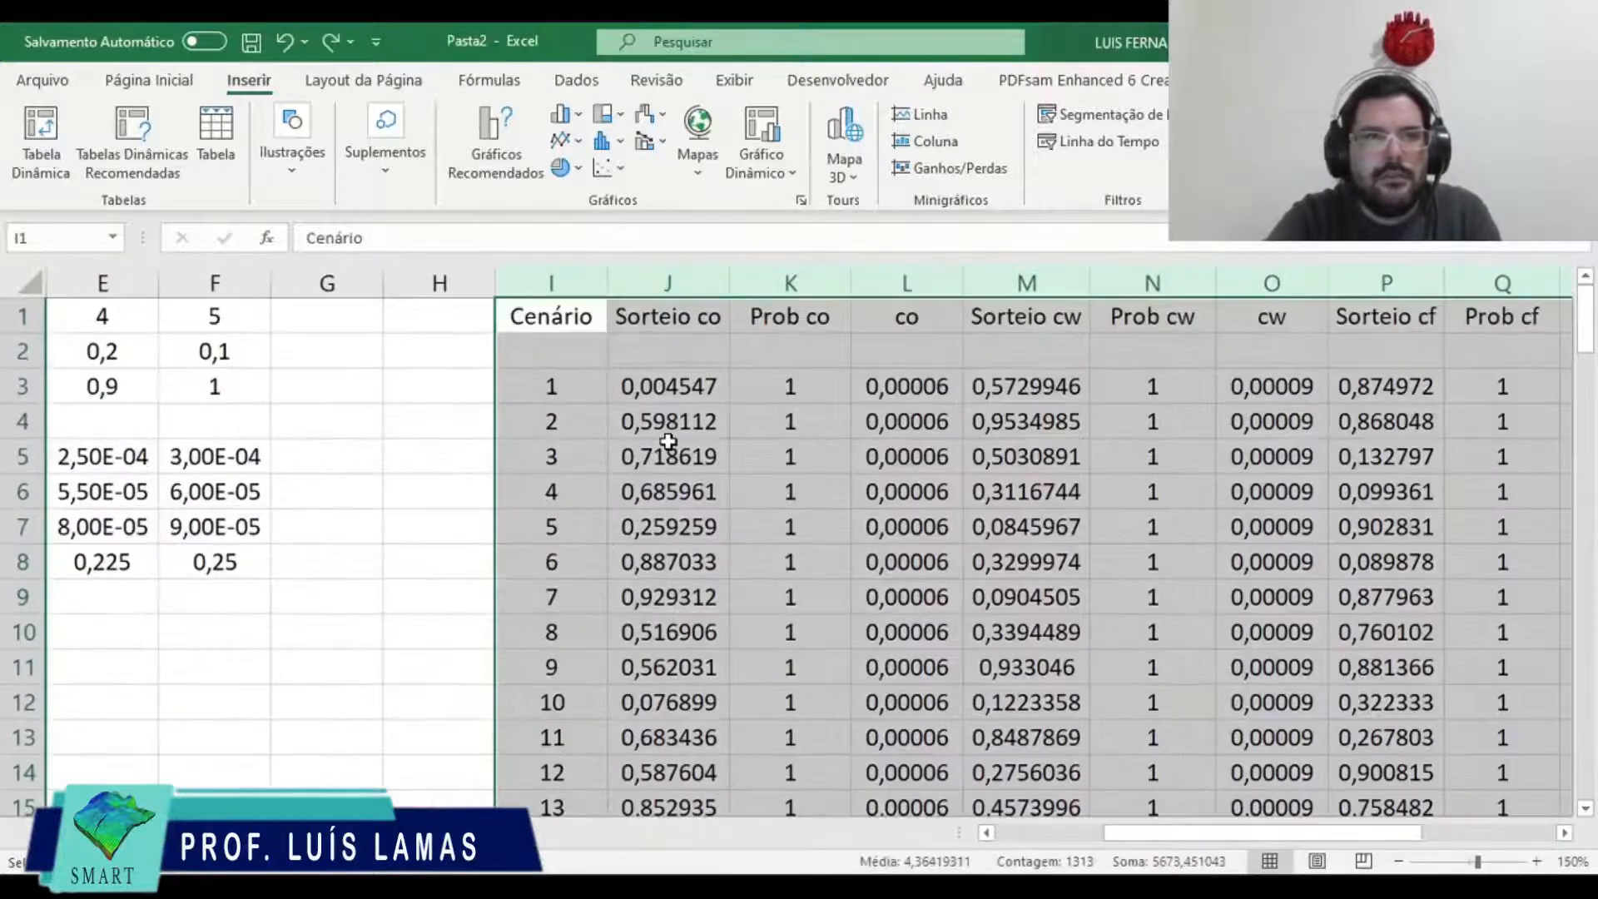
{"action": "scroll", "coordinate": [952, 425], "scroll_direction": "left", "scroll_amount": 3}
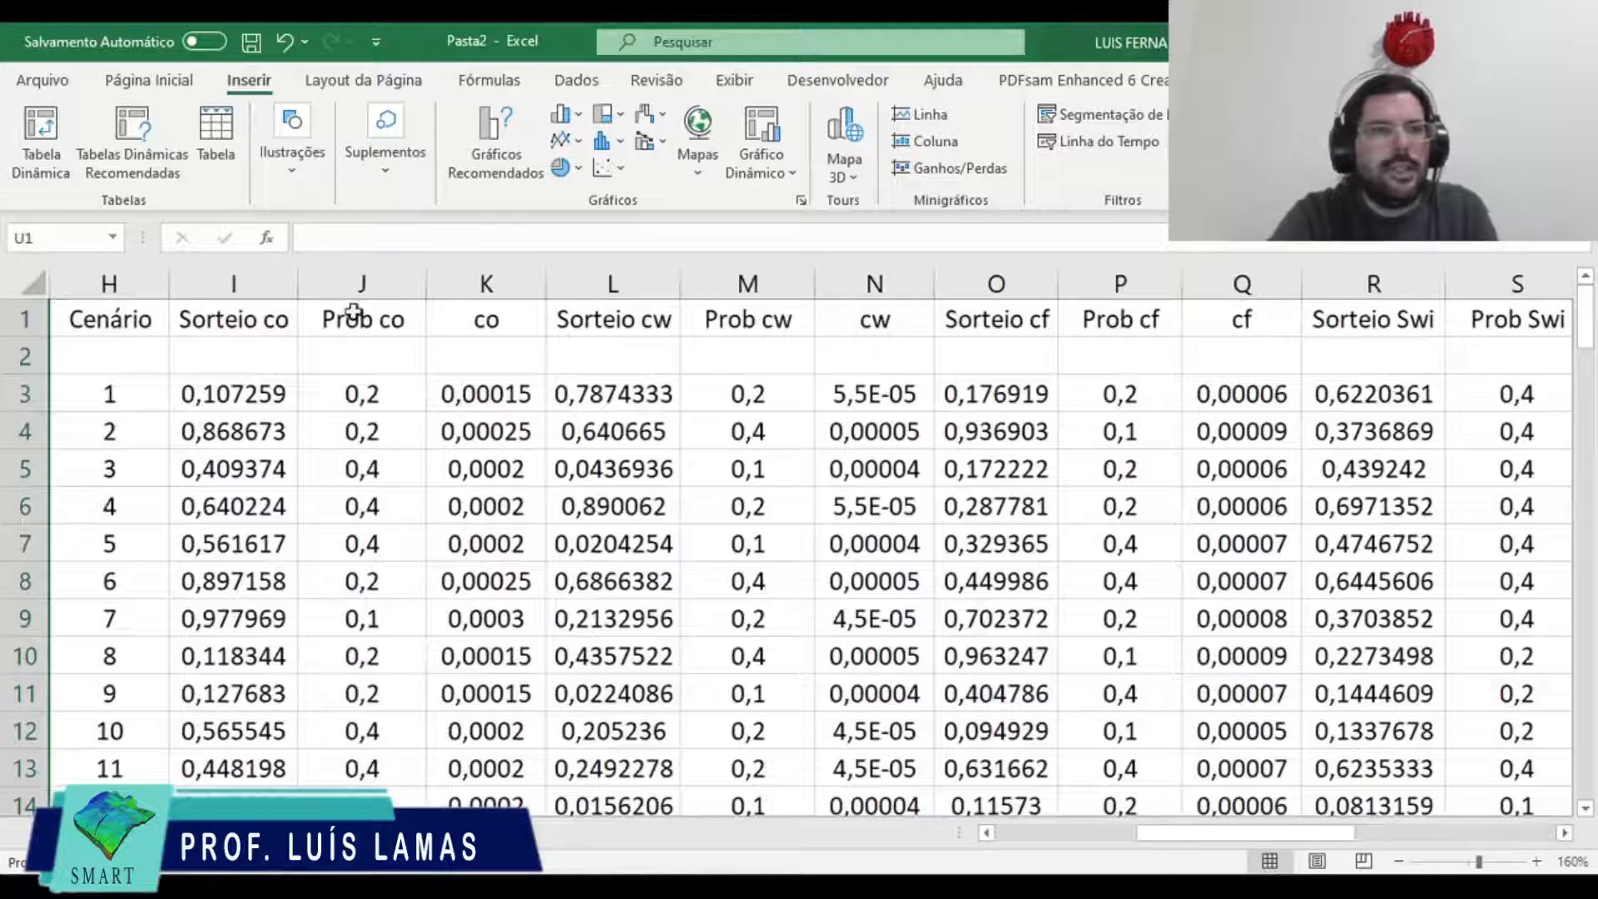
Step: Review the parameter names in column A and the scenario cells along row 8 through to the Swi column
{"action": "scroll", "coordinate": [337, 330], "scroll_direction": "left", "scroll_amount": 5}
{"action": "left_click", "coordinate": [153, 502]}
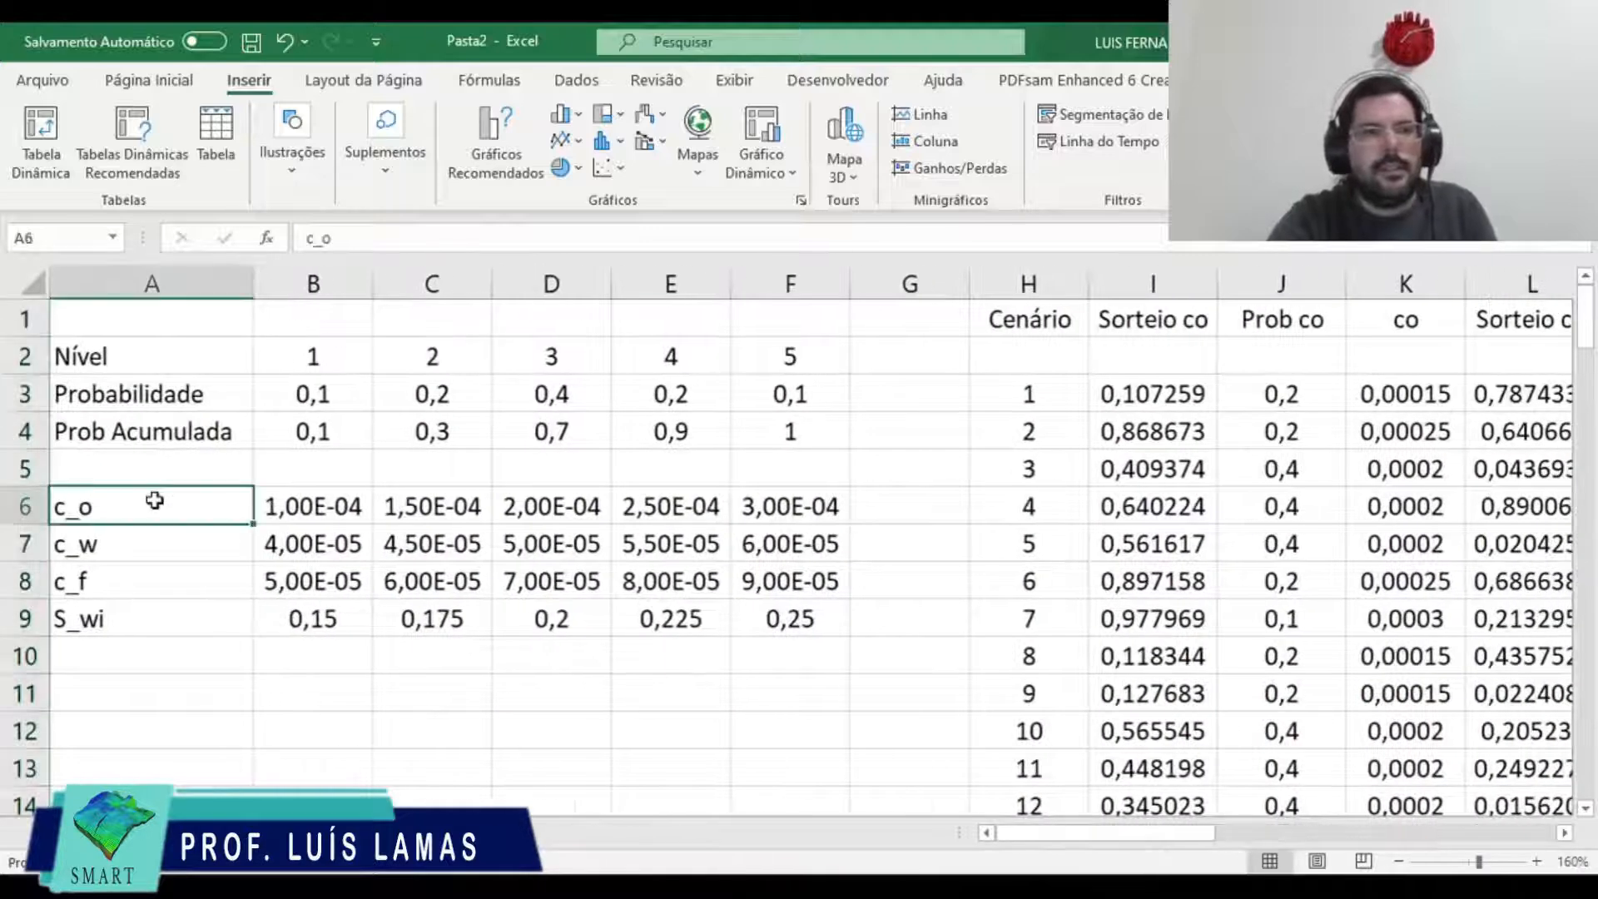
{"action": "key", "text": "Down"}
{"action": "key", "text": "Down"}
{"action": "key", "text": "Up"}
{"action": "key", "text": "Up"}
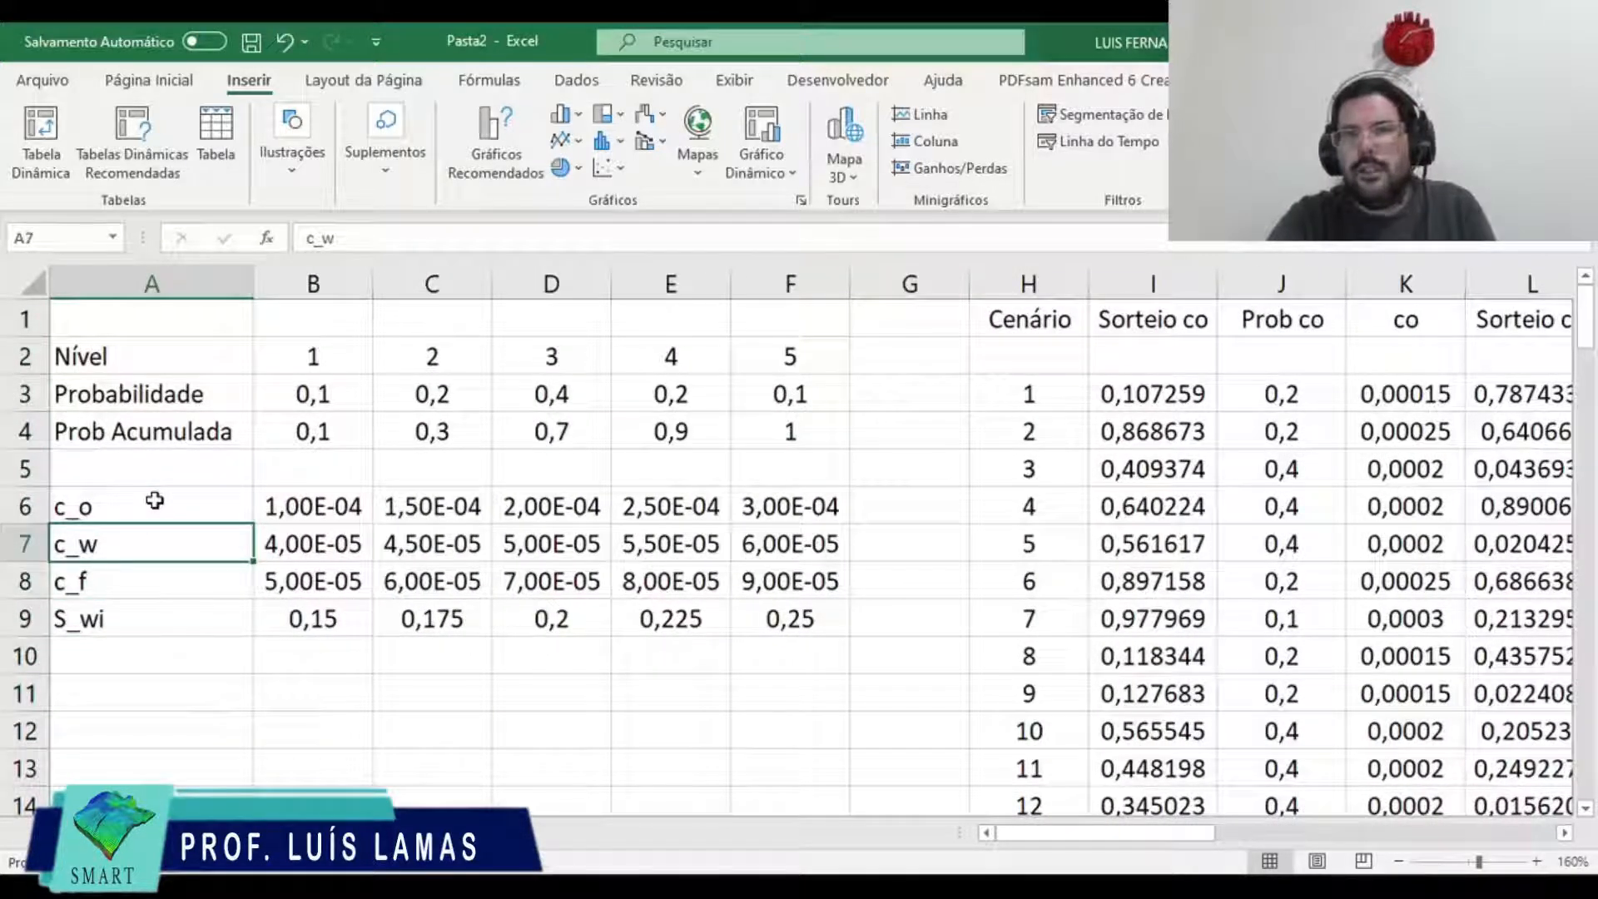
{"action": "key", "text": "Down"}
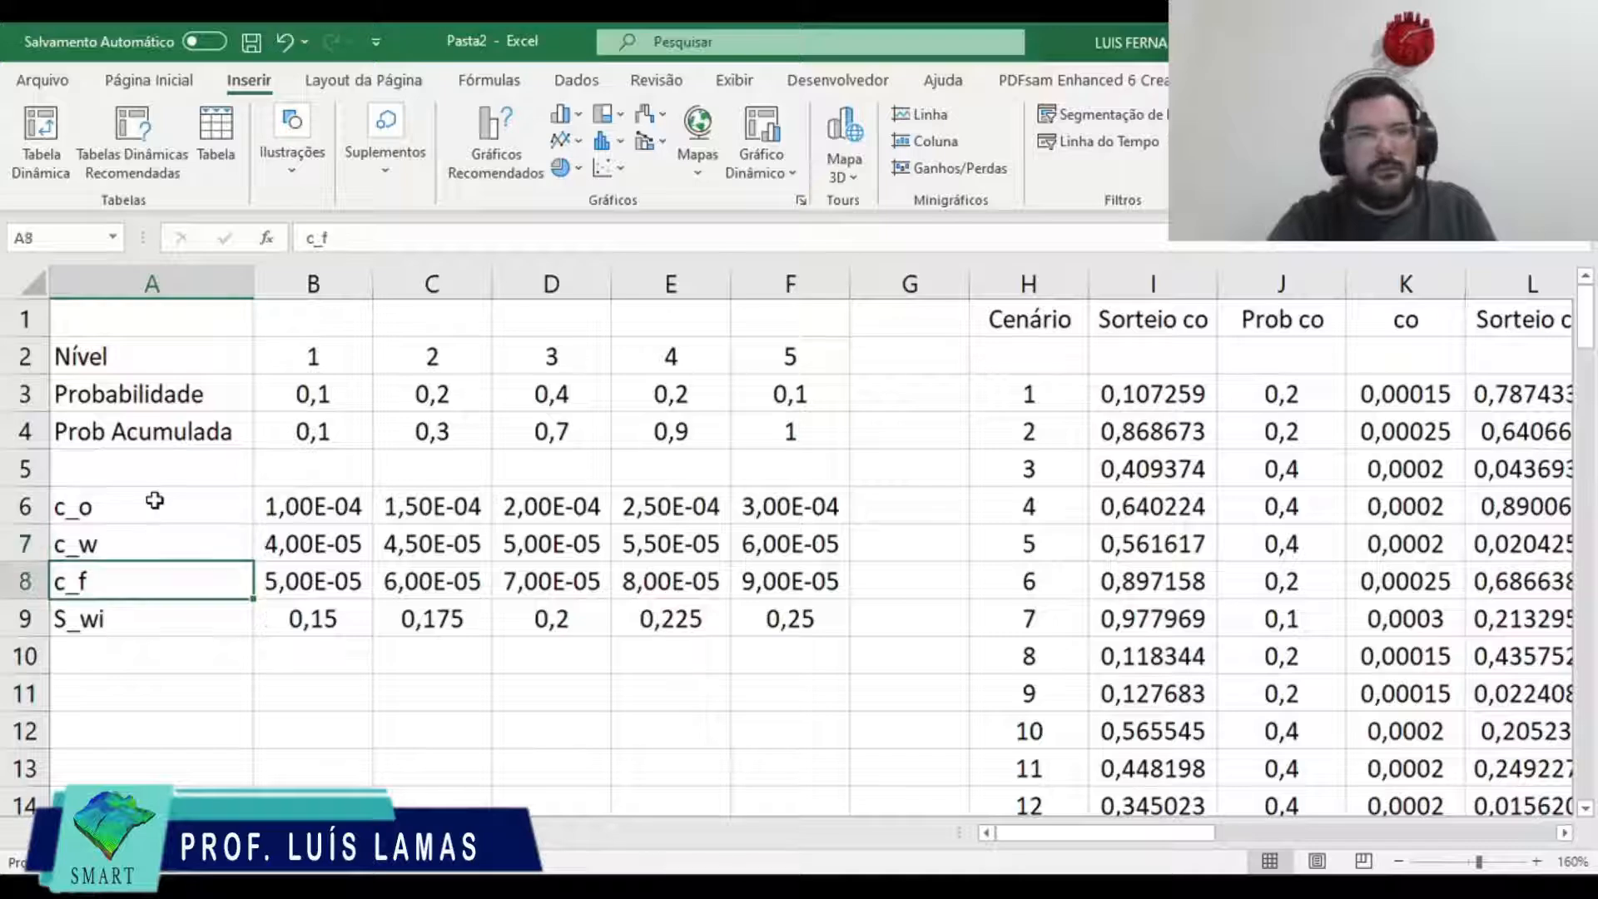
{"action": "key", "text": "Down"}
{"action": "key", "text": "Up"}
{"action": "key", "text": "Right"}
{"action": "key", "text": "Right"}
{"action": "key", "text": "Right"}
{"action": "key", "text": "Right"}
{"action": "key", "text": "Right"}
{"action": "key", "text": "Right"}
{"action": "key", "text": "Right"}
{"action": "key", "text": "Right"}
{"action": "key", "text": "Right"}
{"action": "key", "text": "Right"}
{"action": "key", "text": "Right"}
{"action": "key", "text": "Right"}
{"action": "key", "text": "Right"}
{"action": "key", "text": "Right"}
{"action": "key", "text": "Right"}
{"action": "key", "text": "Right"}
{"action": "key", "text": "Right"}
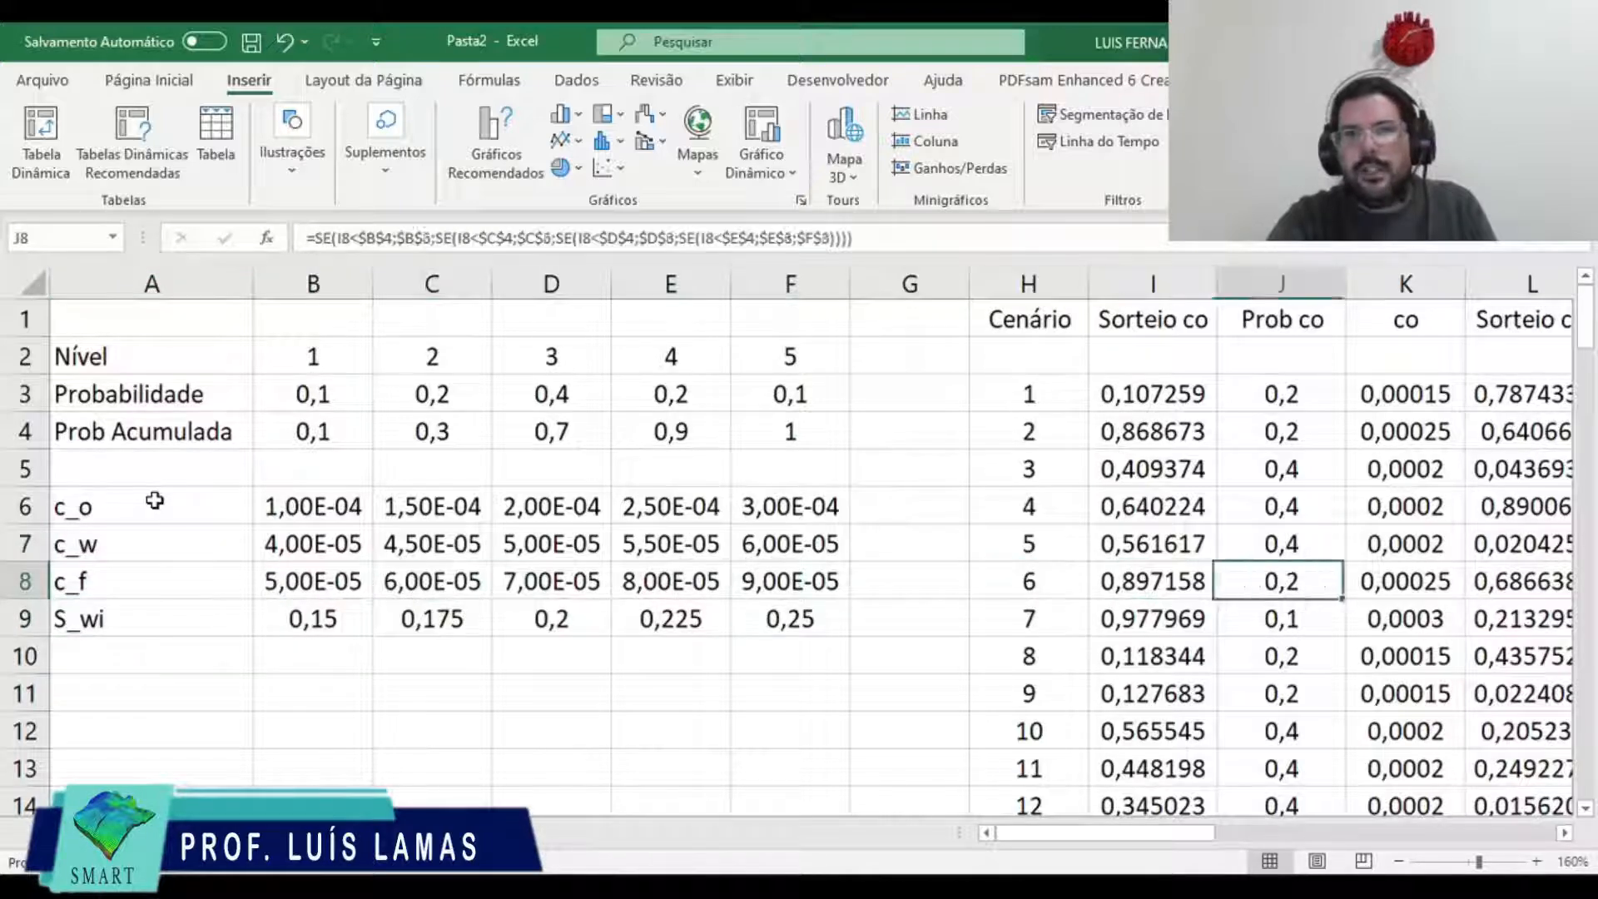
{"action": "key", "text": "Right"}
{"action": "key", "text": "Right"}
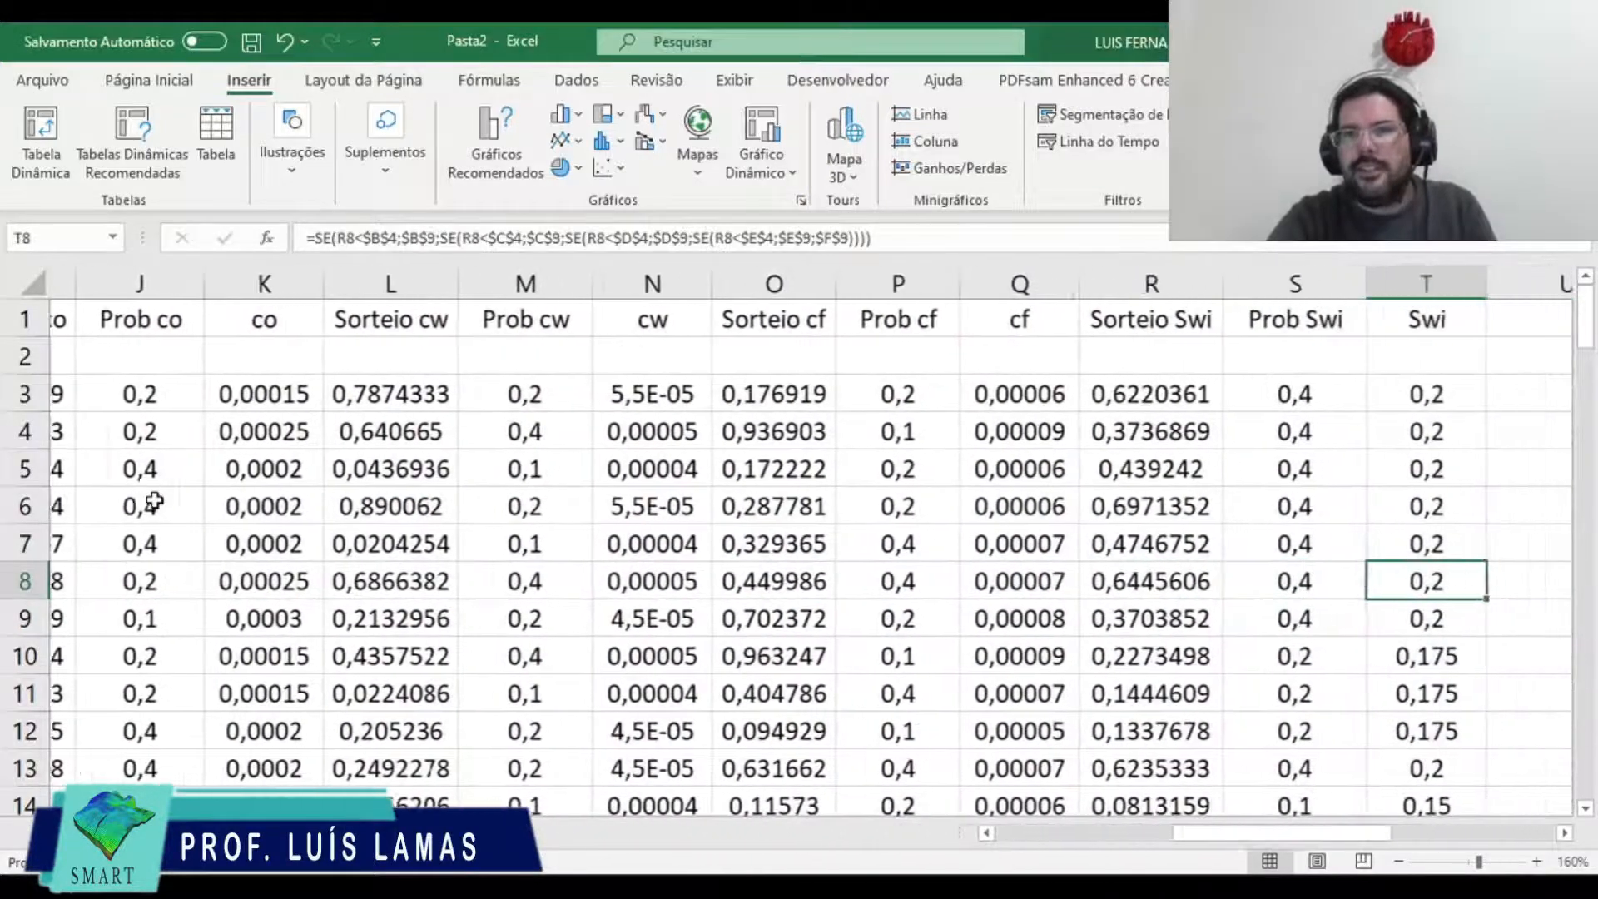
Step: Add the header "Prob cenário" in U1, beside the Swi column
{"action": "key", "text": "Right"}
{"action": "key", "text": "Up"}
{"action": "key", "text": "ctrl+Up"}
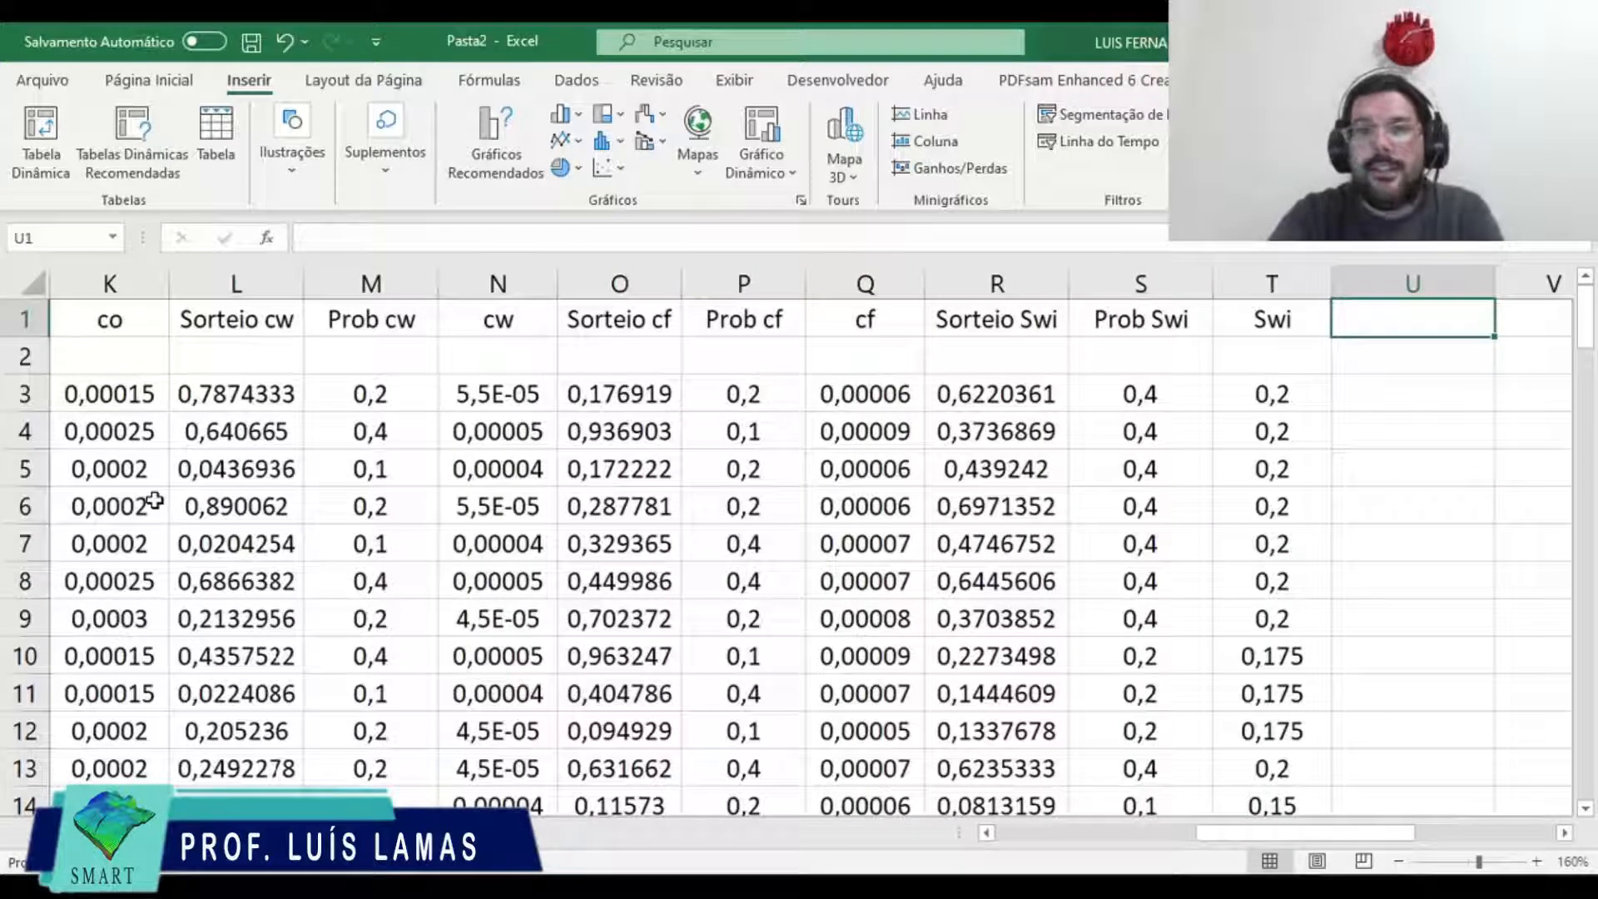
{"action": "type", "text": "PRo"}
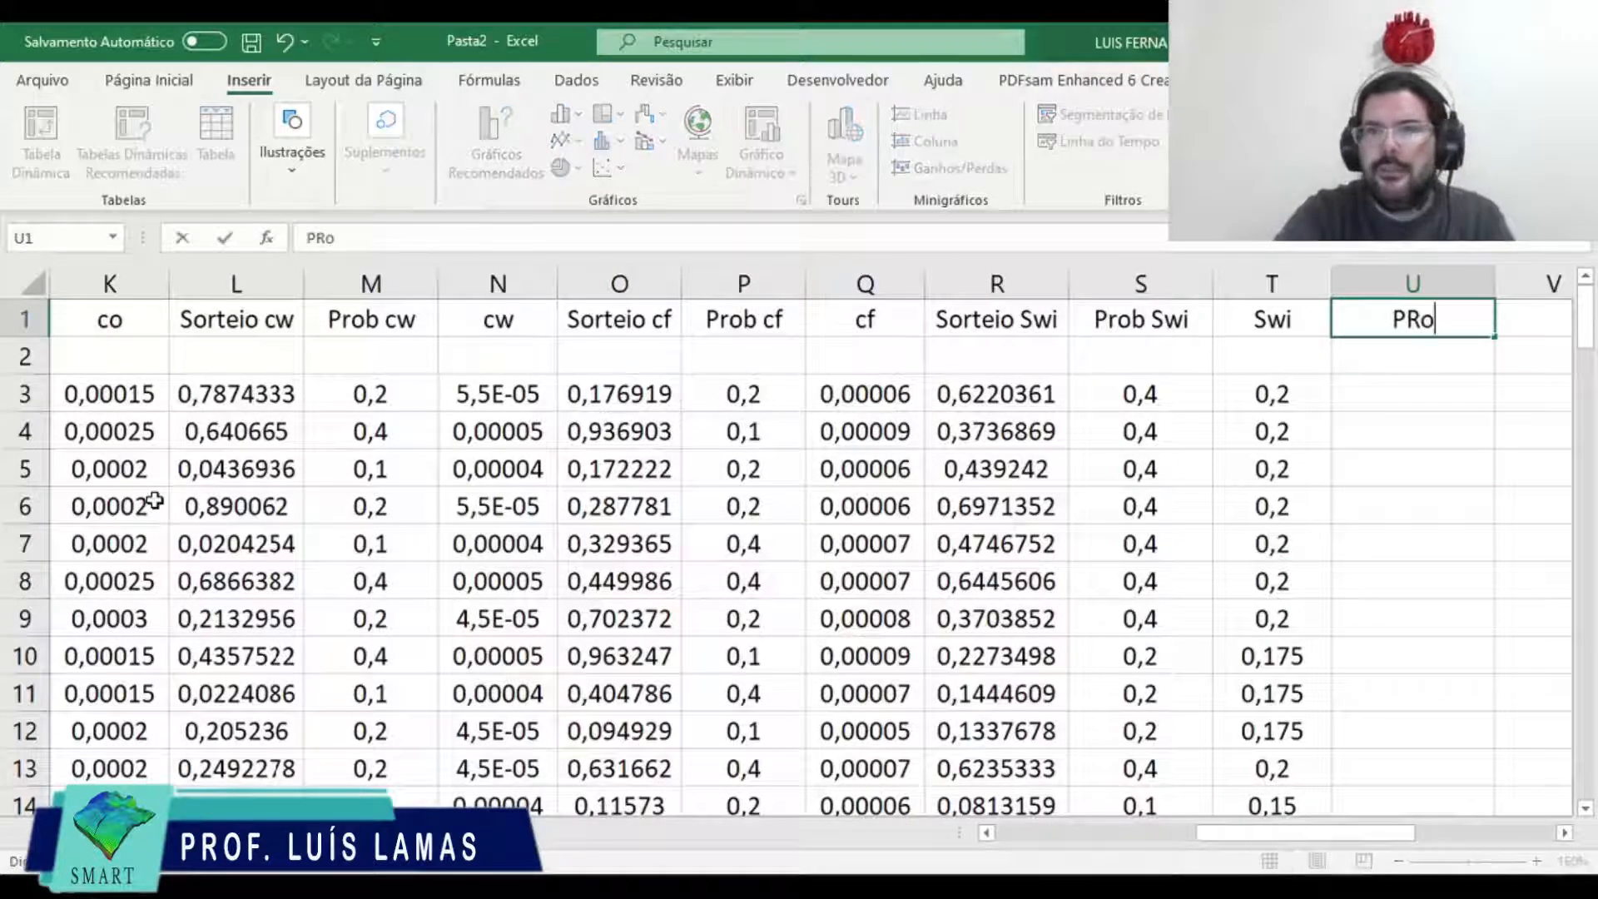
{"action": "key", "text": "BackSpace"}
{"action": "key", "text": "BackSpace"}
{"action": "type", "text": "rob "}
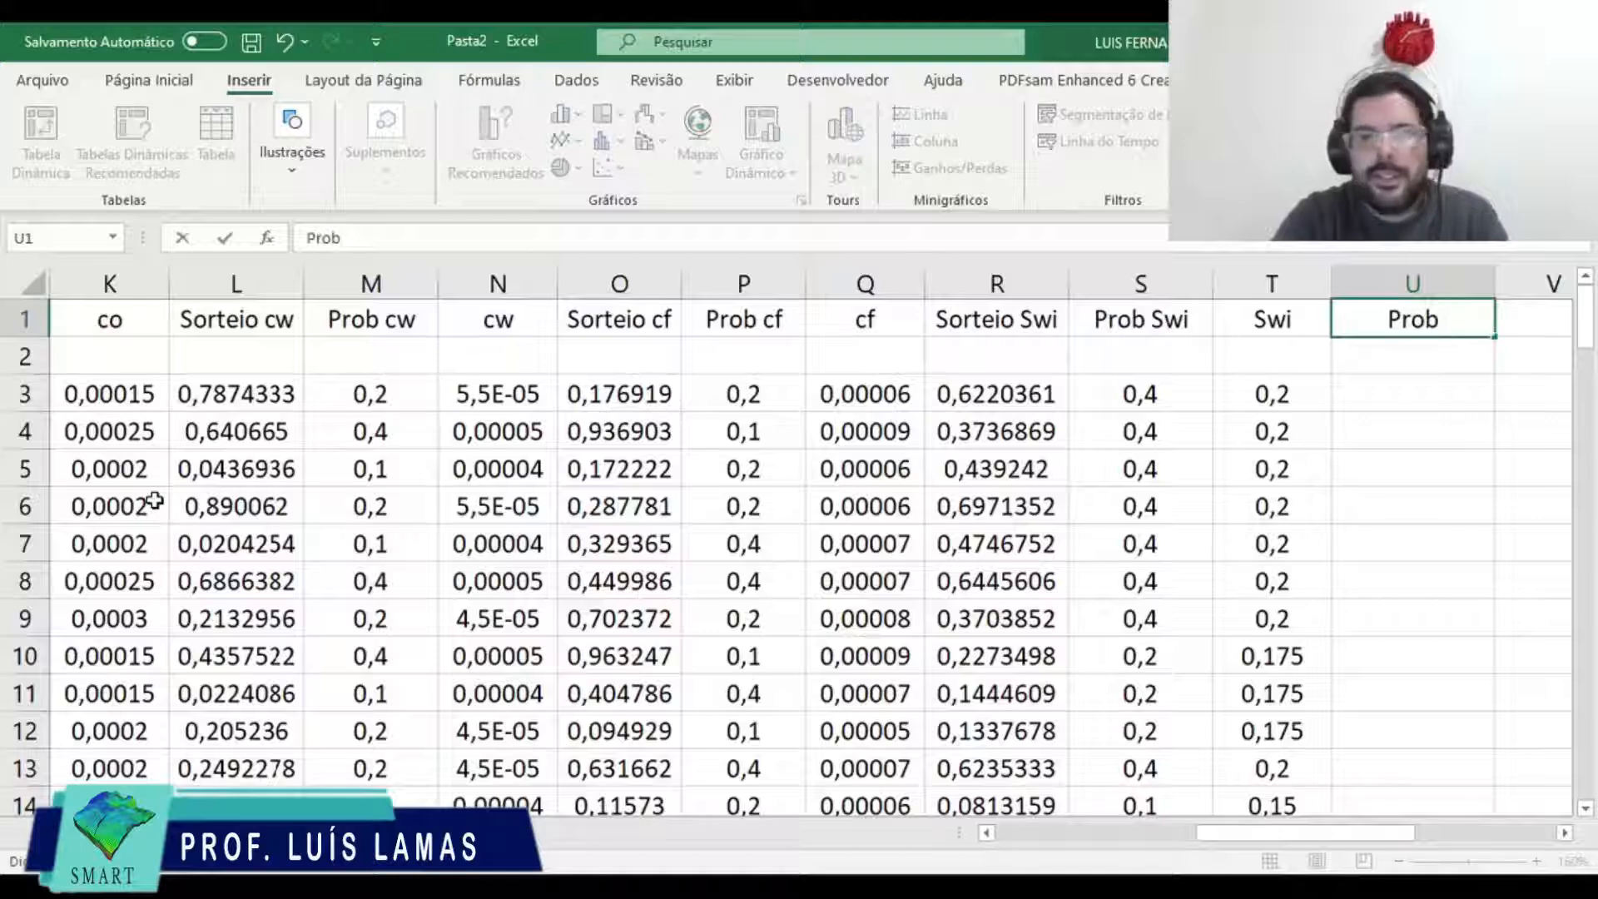
{"action": "type", "text": "cenário"}
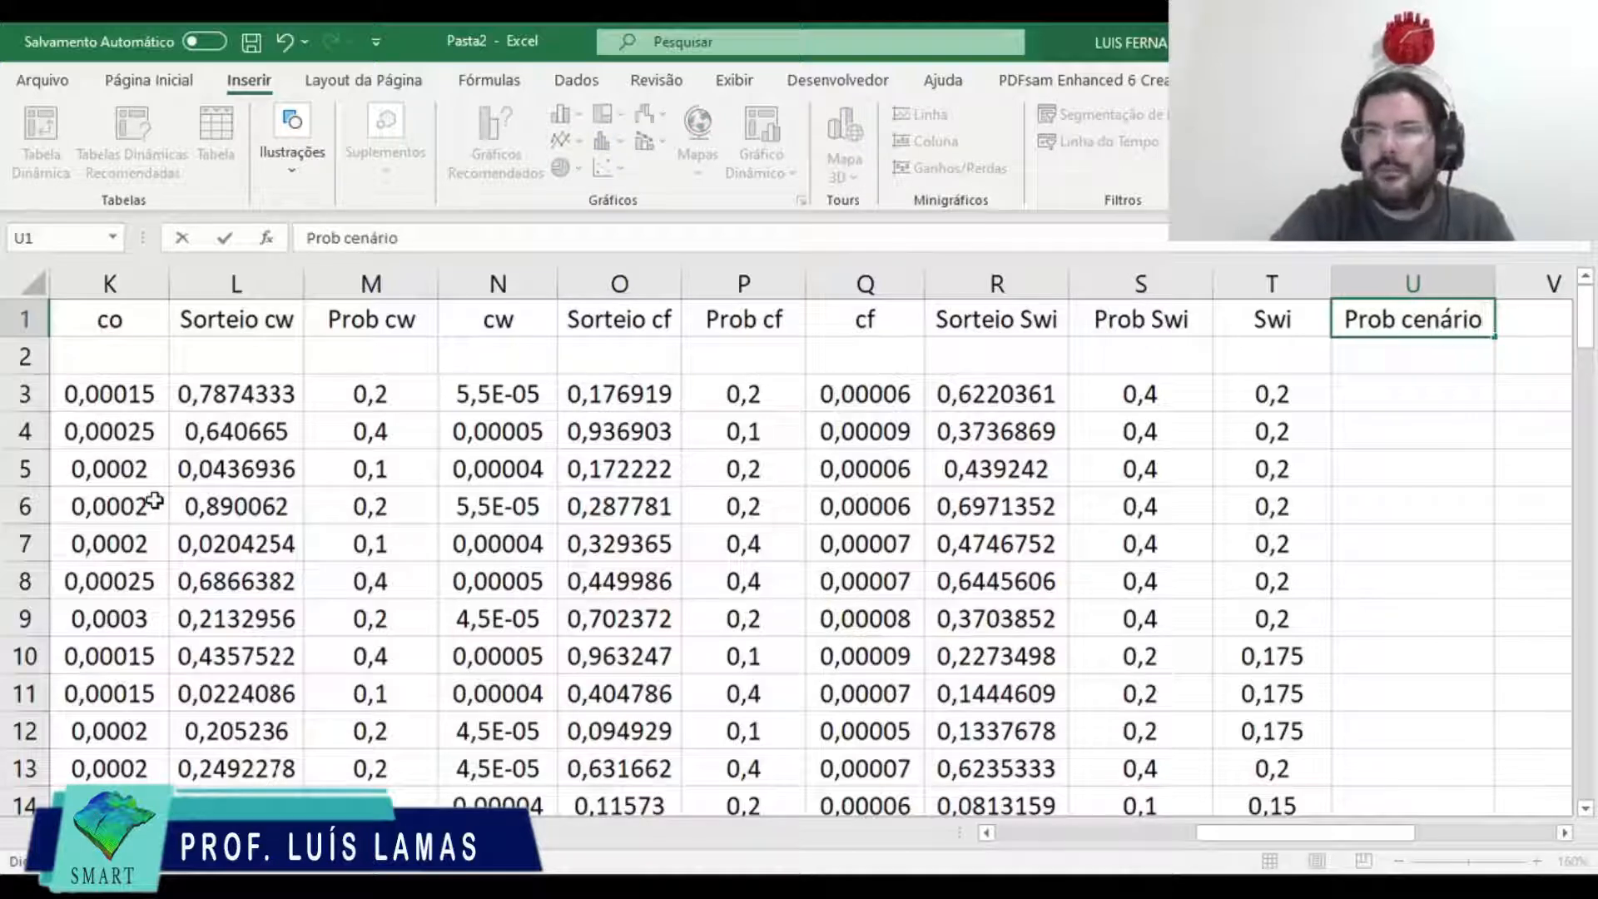
{"action": "key", "text": "Return"}
Step: Enter the formula =J3*M3*P3*S3 in U3 to multiply the four parameter probabilities of the first scenario
{"action": "key", "text": "Return"}
{"action": "type", "text": "="}
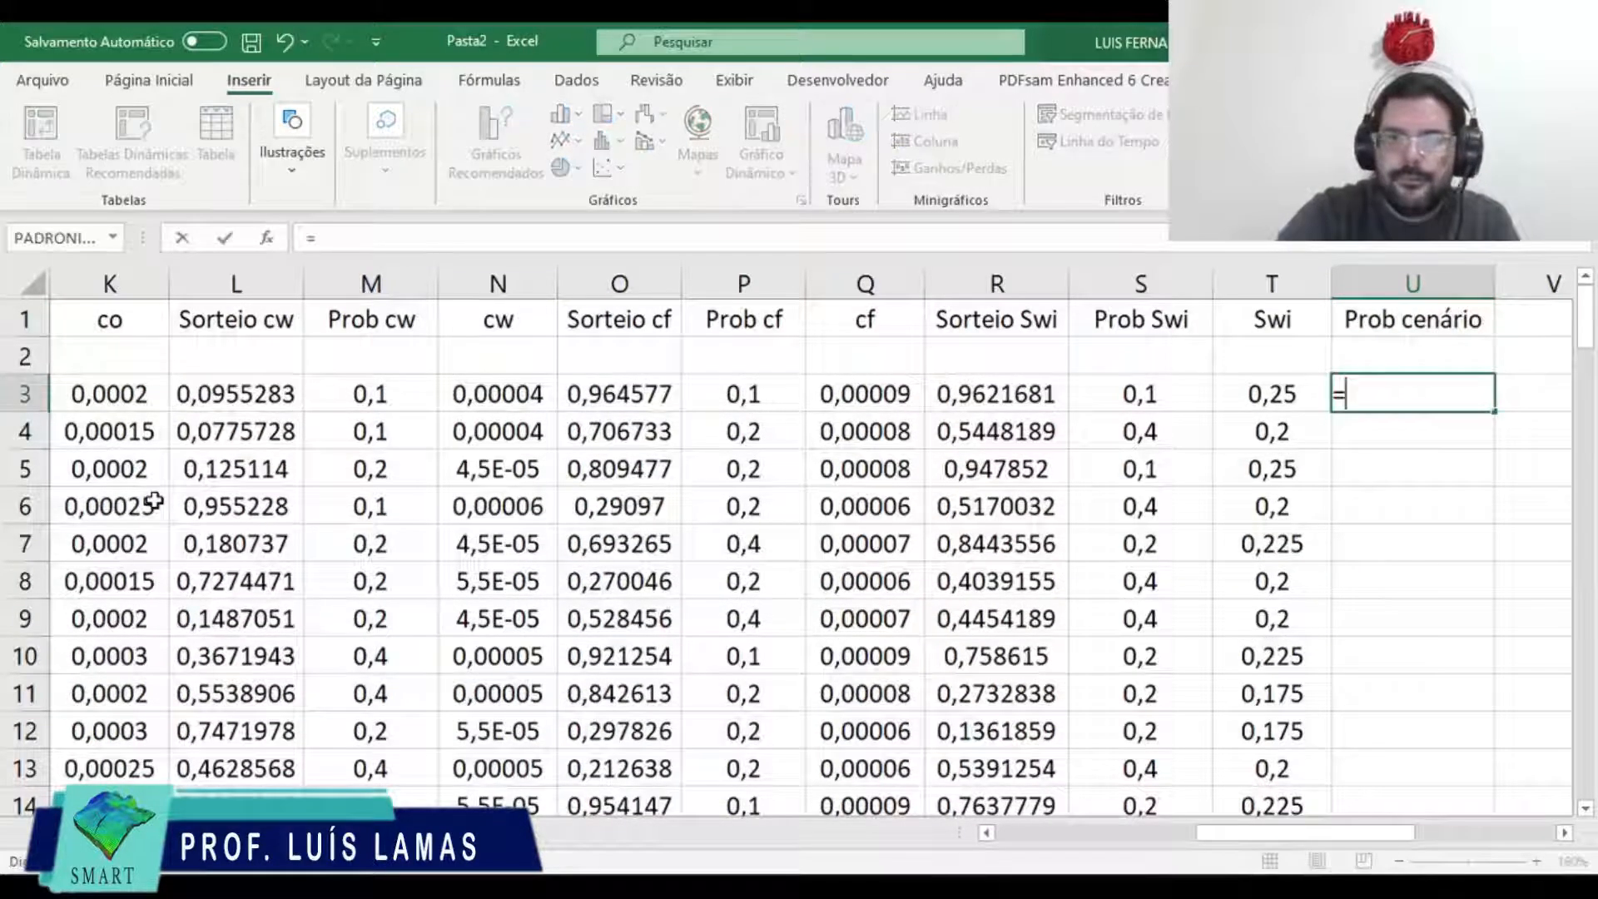
{"action": "key", "text": "Left"}
{"action": "key", "text": "Left"}
{"action": "key", "text": "Left"}
{"action": "key", "text": "Left"}
{"action": "key", "text": "Left"}
{"action": "key", "text": "Left"}
{"action": "key", "text": "Left"}
{"action": "key", "text": "Left"}
{"action": "key", "text": "Left"}
{"action": "key", "text": "Left"}
{"action": "key", "text": "Left"}
{"action": "key", "text": "Left"}
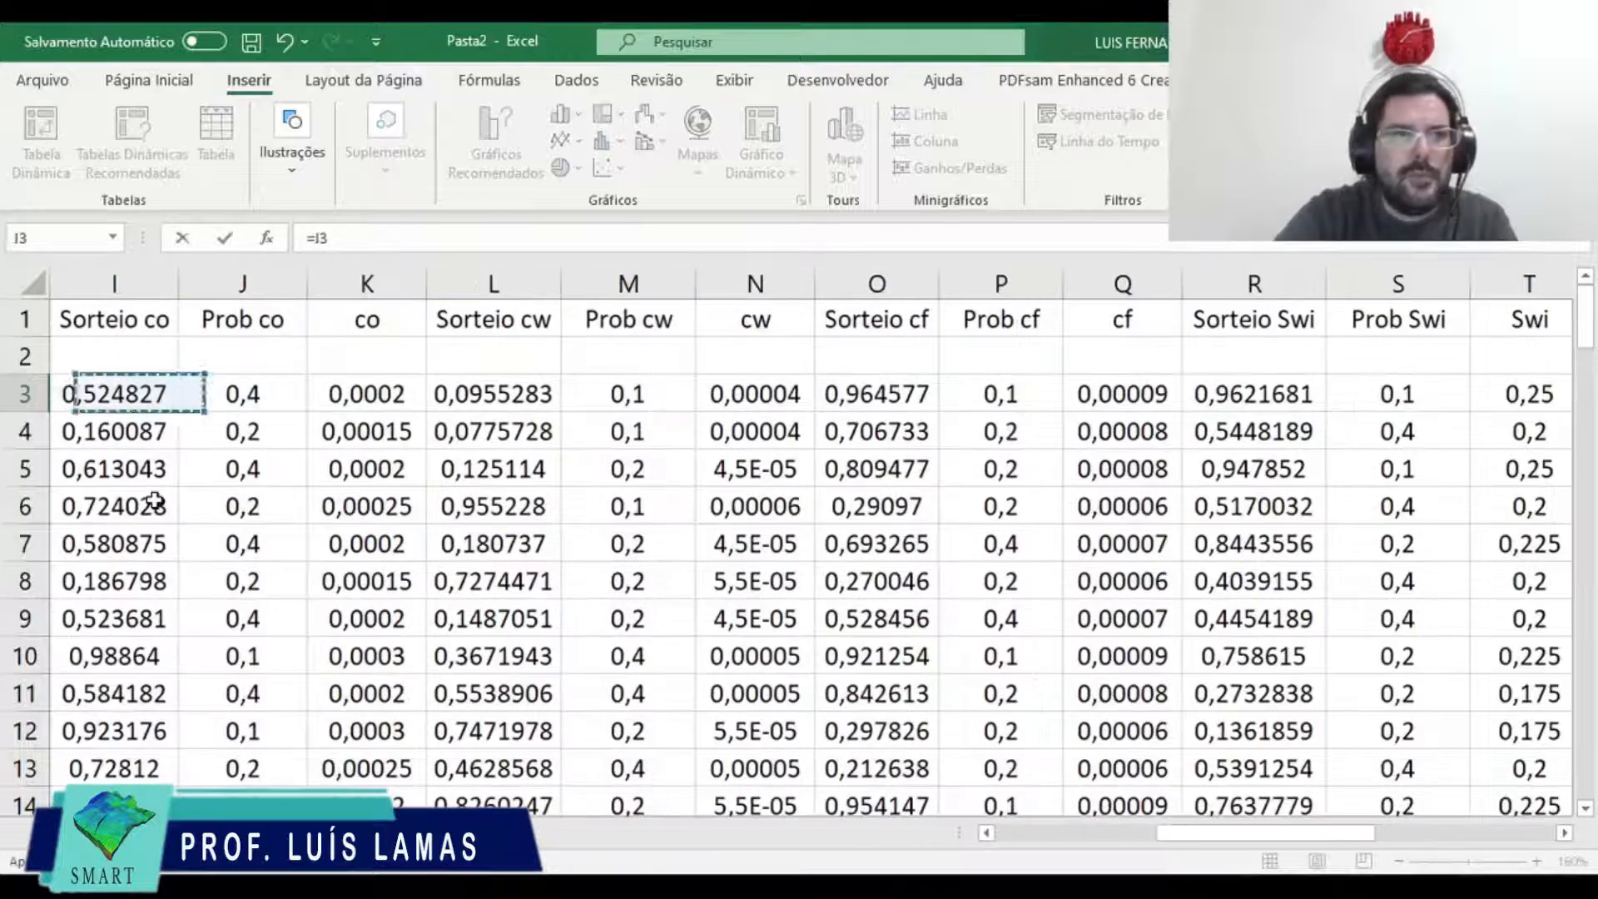
{"action": "key", "text": "Right"}
{"action": "type", "text": "*"}
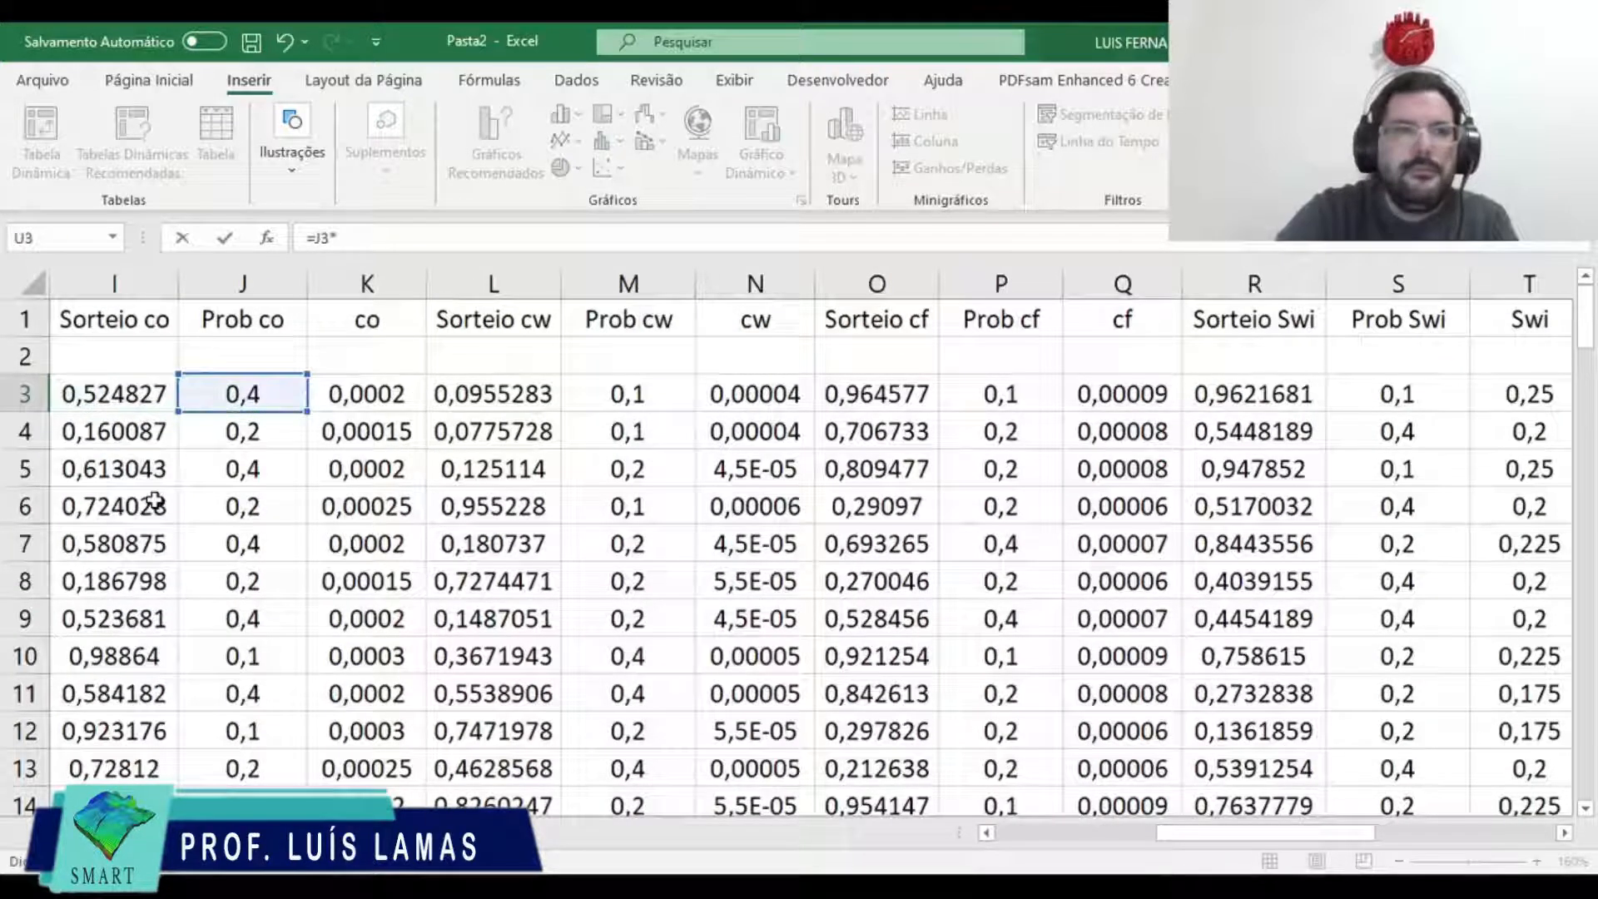
{"action": "key", "text": "Left"}
{"action": "key", "text": "Left"}
{"action": "key", "text": "Left"}
{"action": "key", "text": "Left"}
{"action": "key", "text": "Left"}
{"action": "key", "text": "Left"}
{"action": "key", "text": "Left"}
{"action": "key", "text": "Left"}
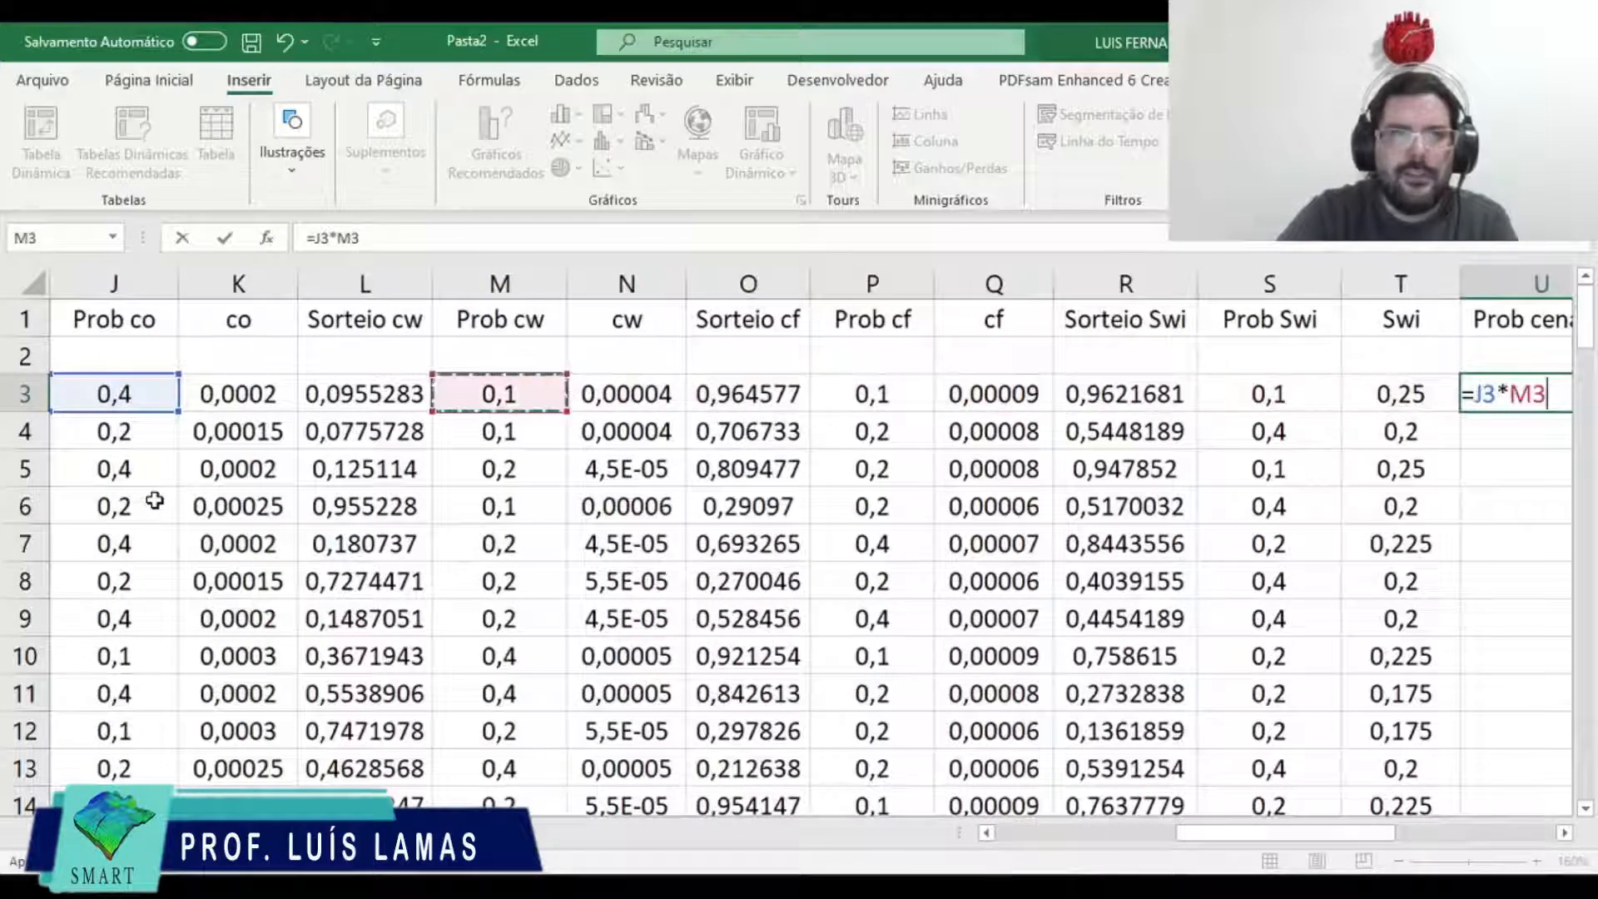
{"action": "type", "text": "*"}
{"action": "key", "text": "Left"}
{"action": "key", "text": "Left"}
{"action": "key", "text": "Left"}
{"action": "key", "text": "Left"}
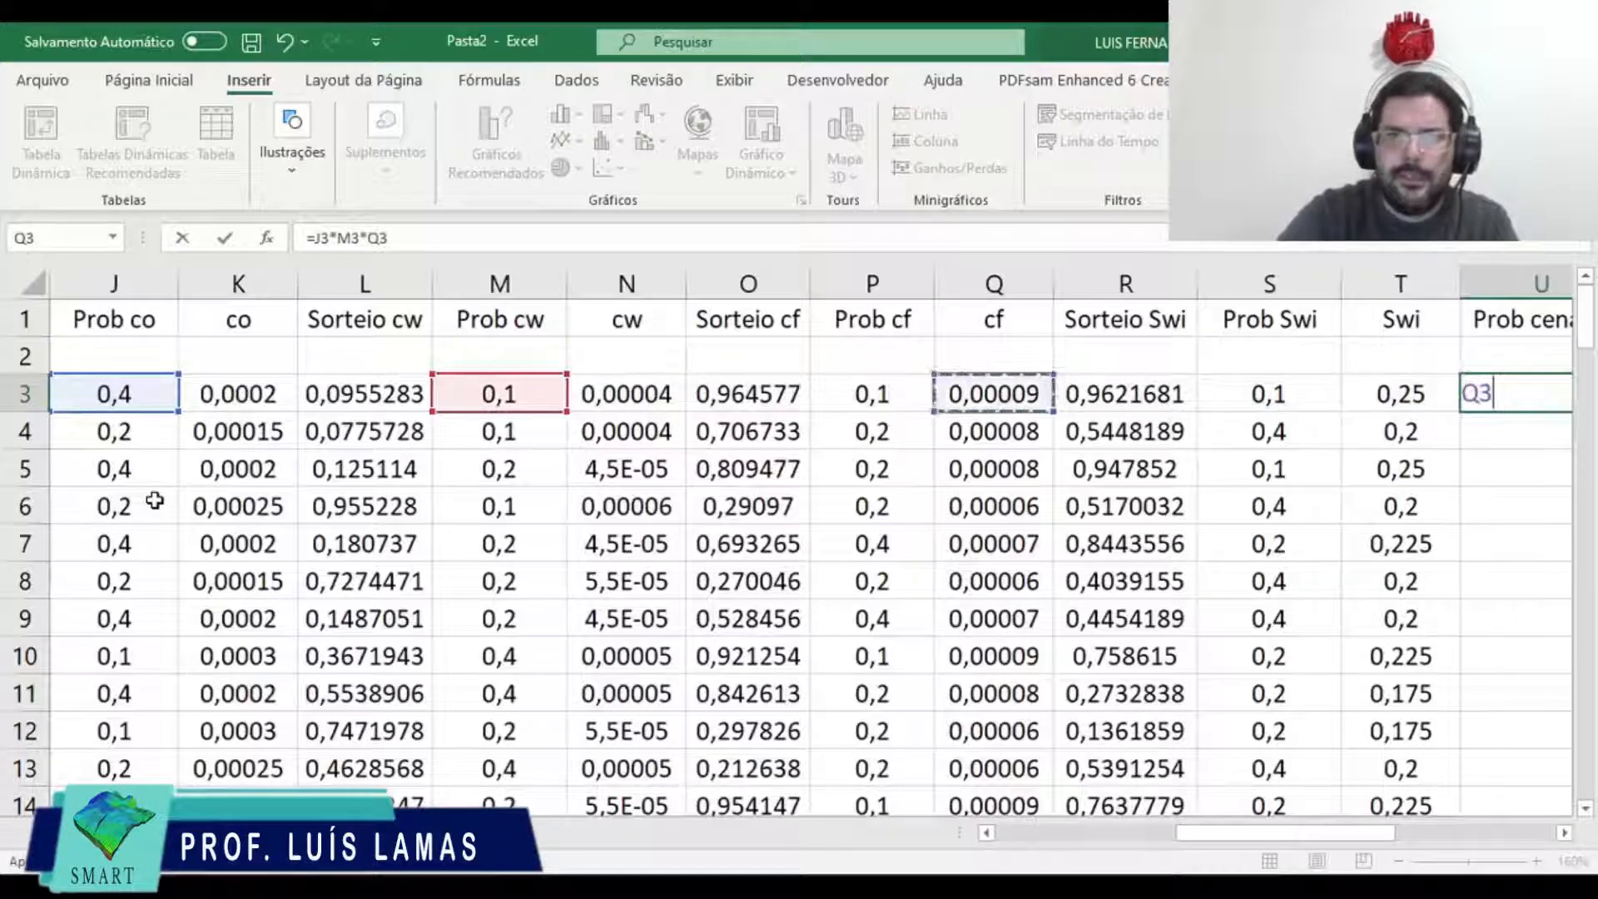
{"action": "key", "text": "Left"}
{"action": "type", "text": "*"}
{"action": "key", "text": "Left"}
{"action": "key", "text": "Left"}
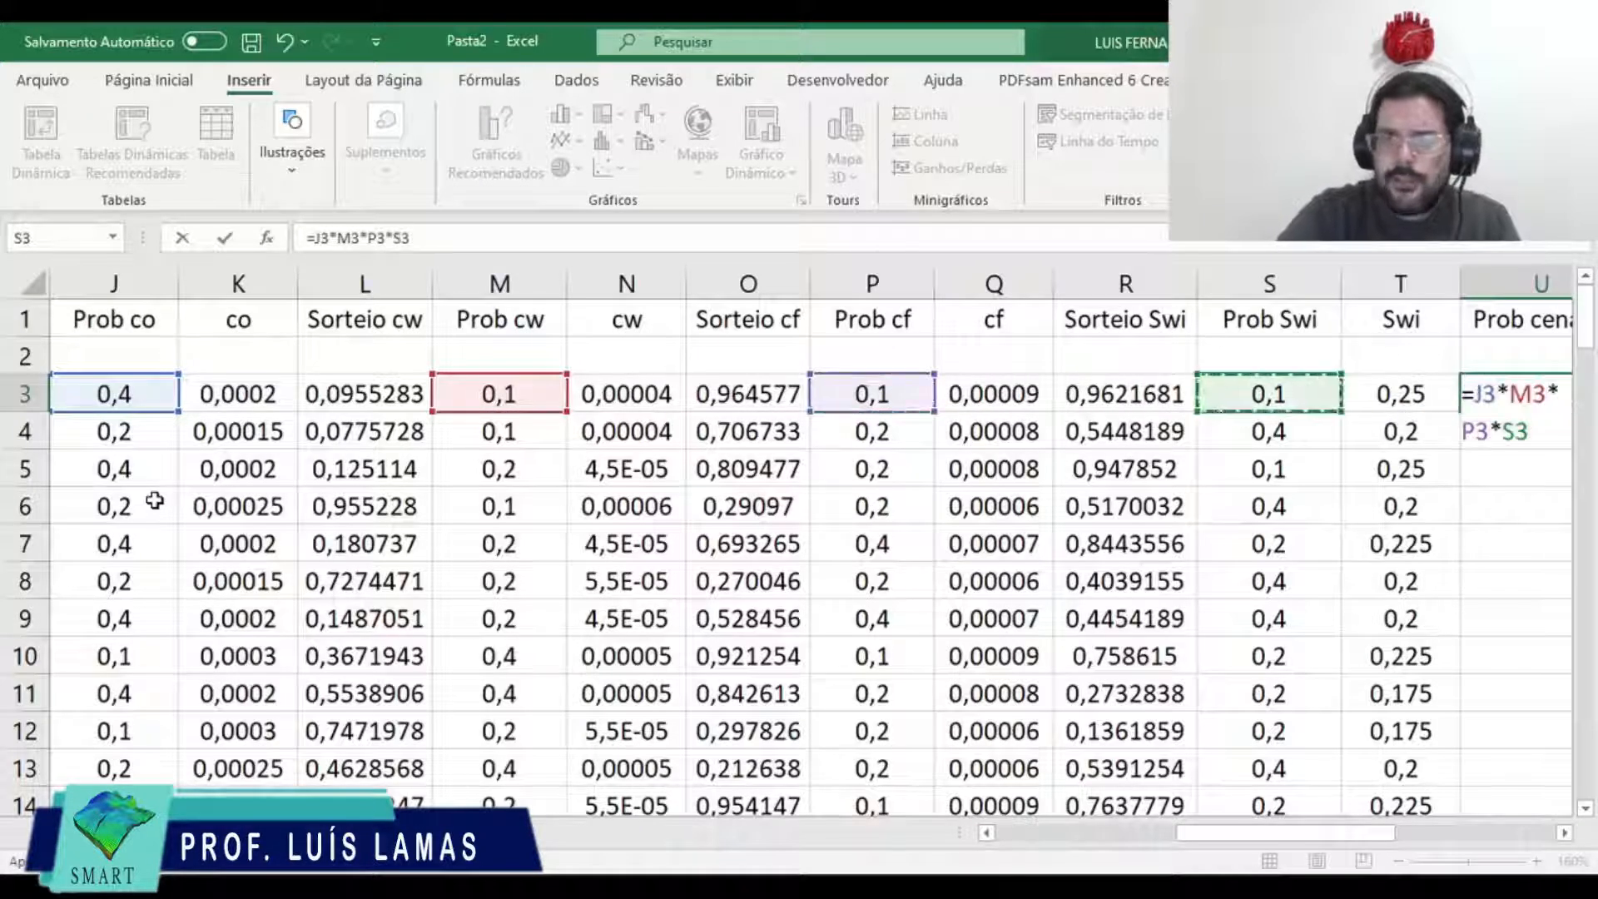
{"action": "key", "text": "Return"}
Step: Fill U3's probability formula down the Prob cenário column to the last scenario row
{"action": "key", "text": "Up"}
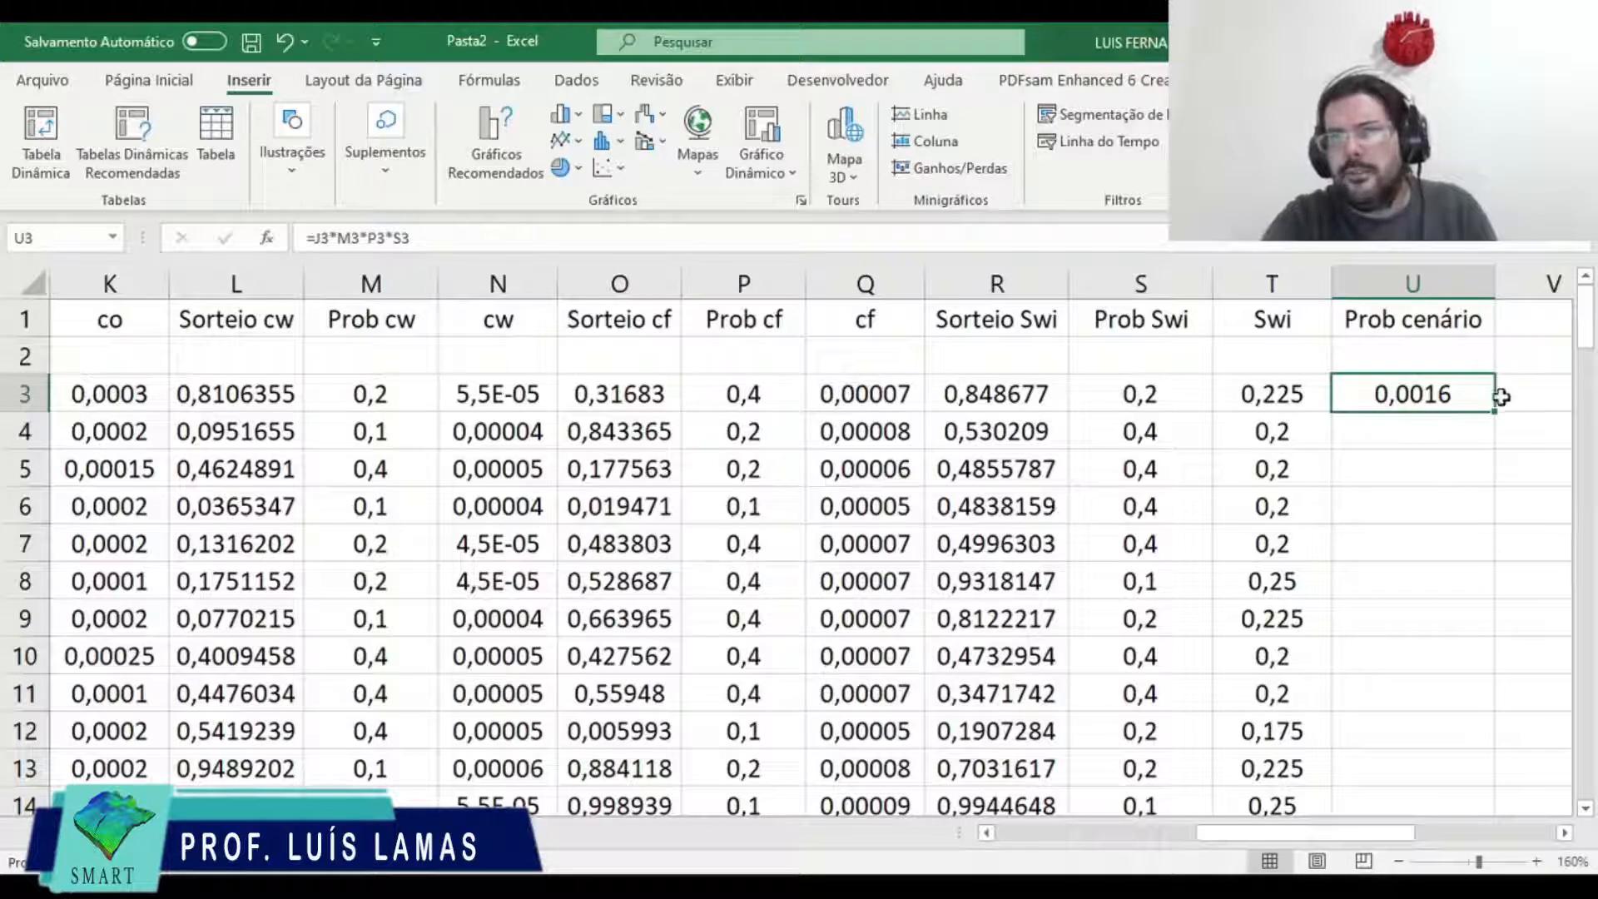
{"action": "double_click", "coordinate": [1496, 409]}
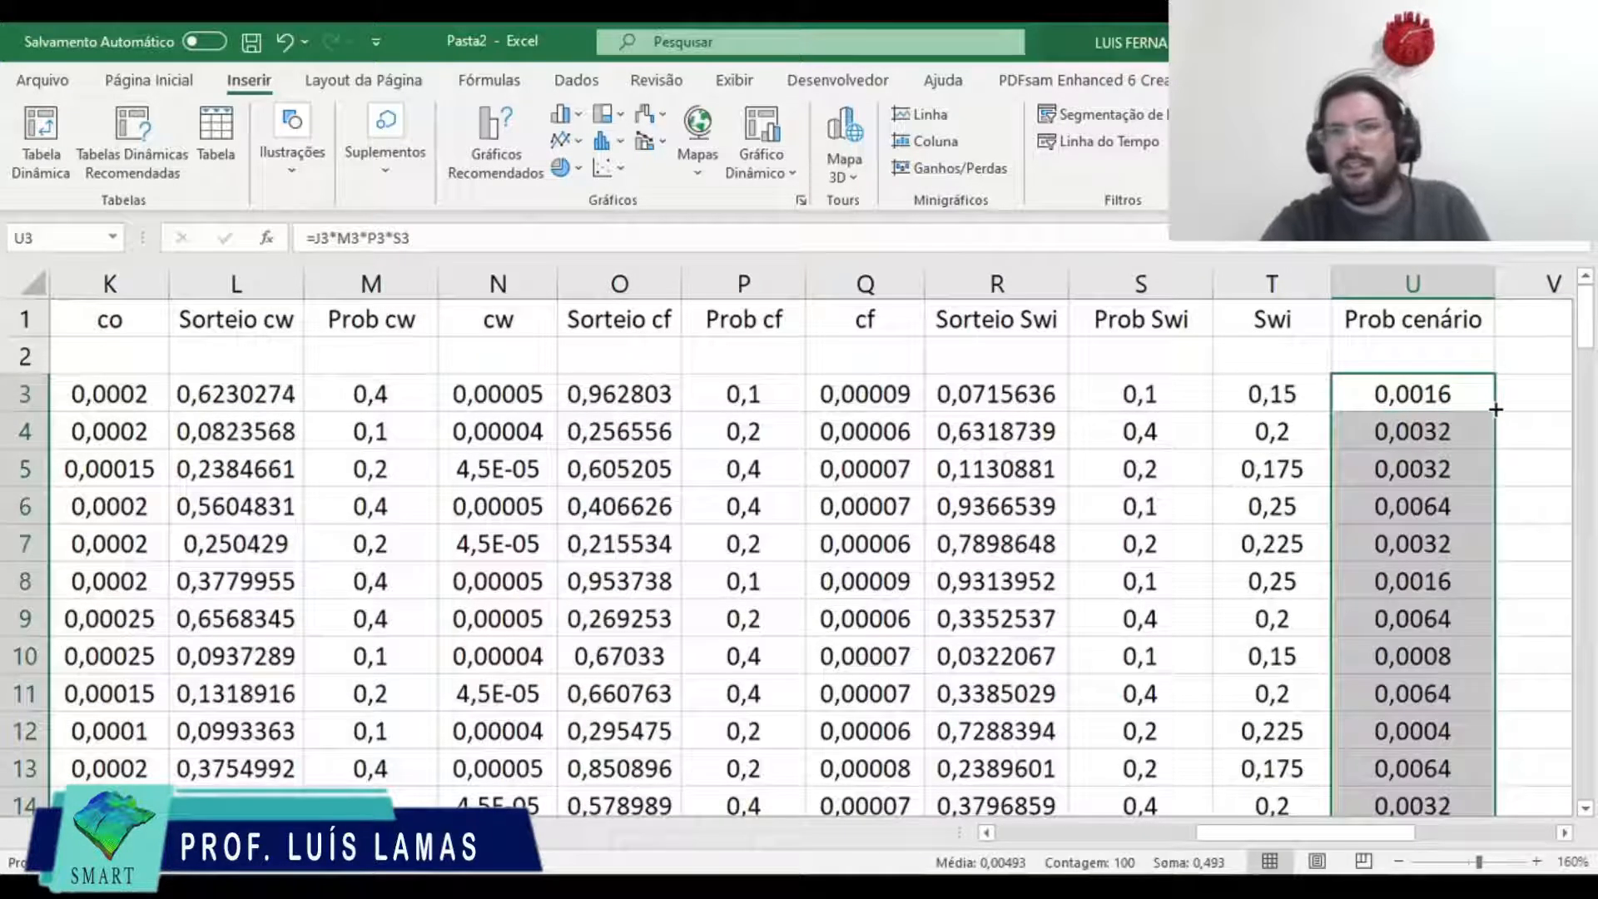
{"action": "scroll", "coordinate": [1357, 574], "scroll_direction": "right", "scroll_amount": 2}
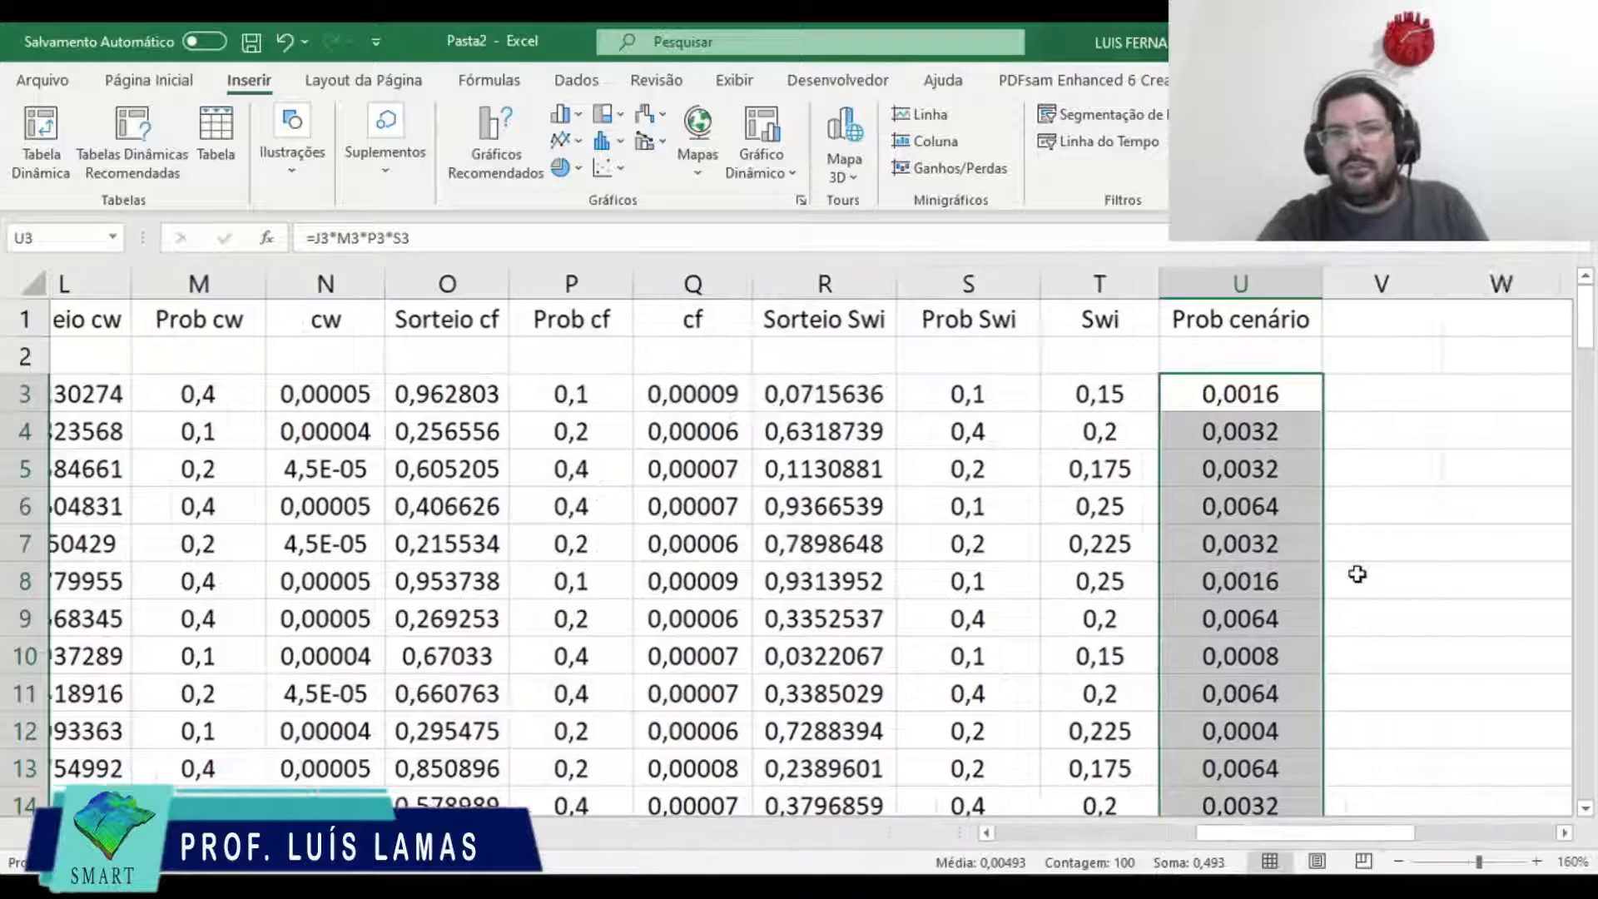
{"action": "scroll", "coordinate": [1358, 574], "scroll_direction": "right", "scroll_amount": 3}
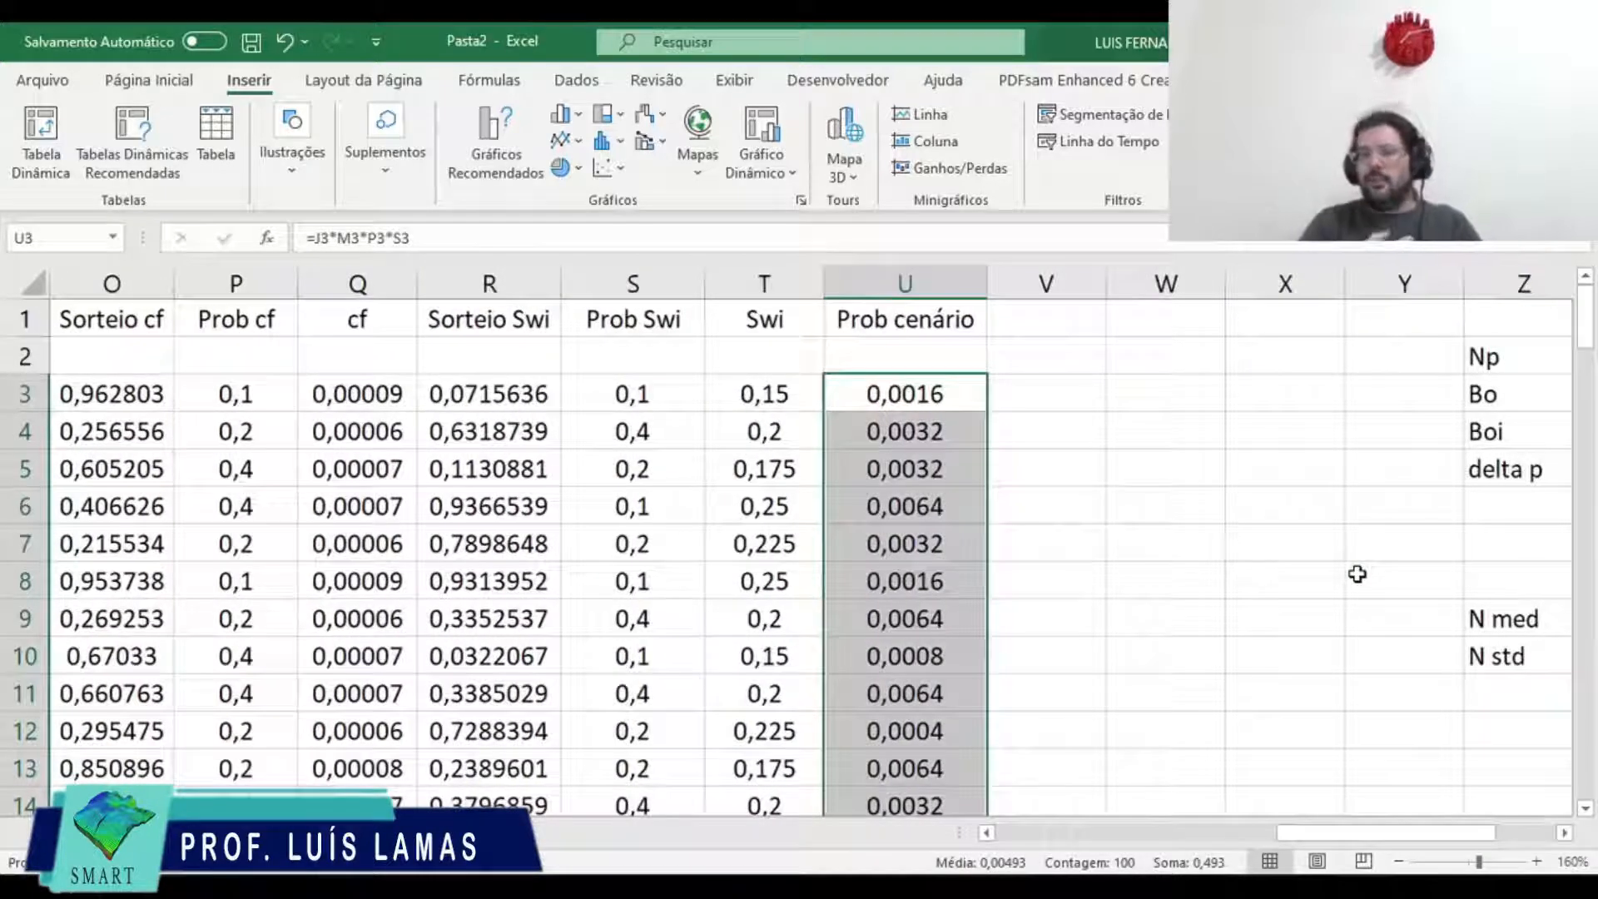
Step: Review the four parameters in A6:A9 and step through the c_f values across the five levels
{"action": "scroll", "coordinate": [1357, 574], "scroll_direction": "left", "scroll_amount": 5}
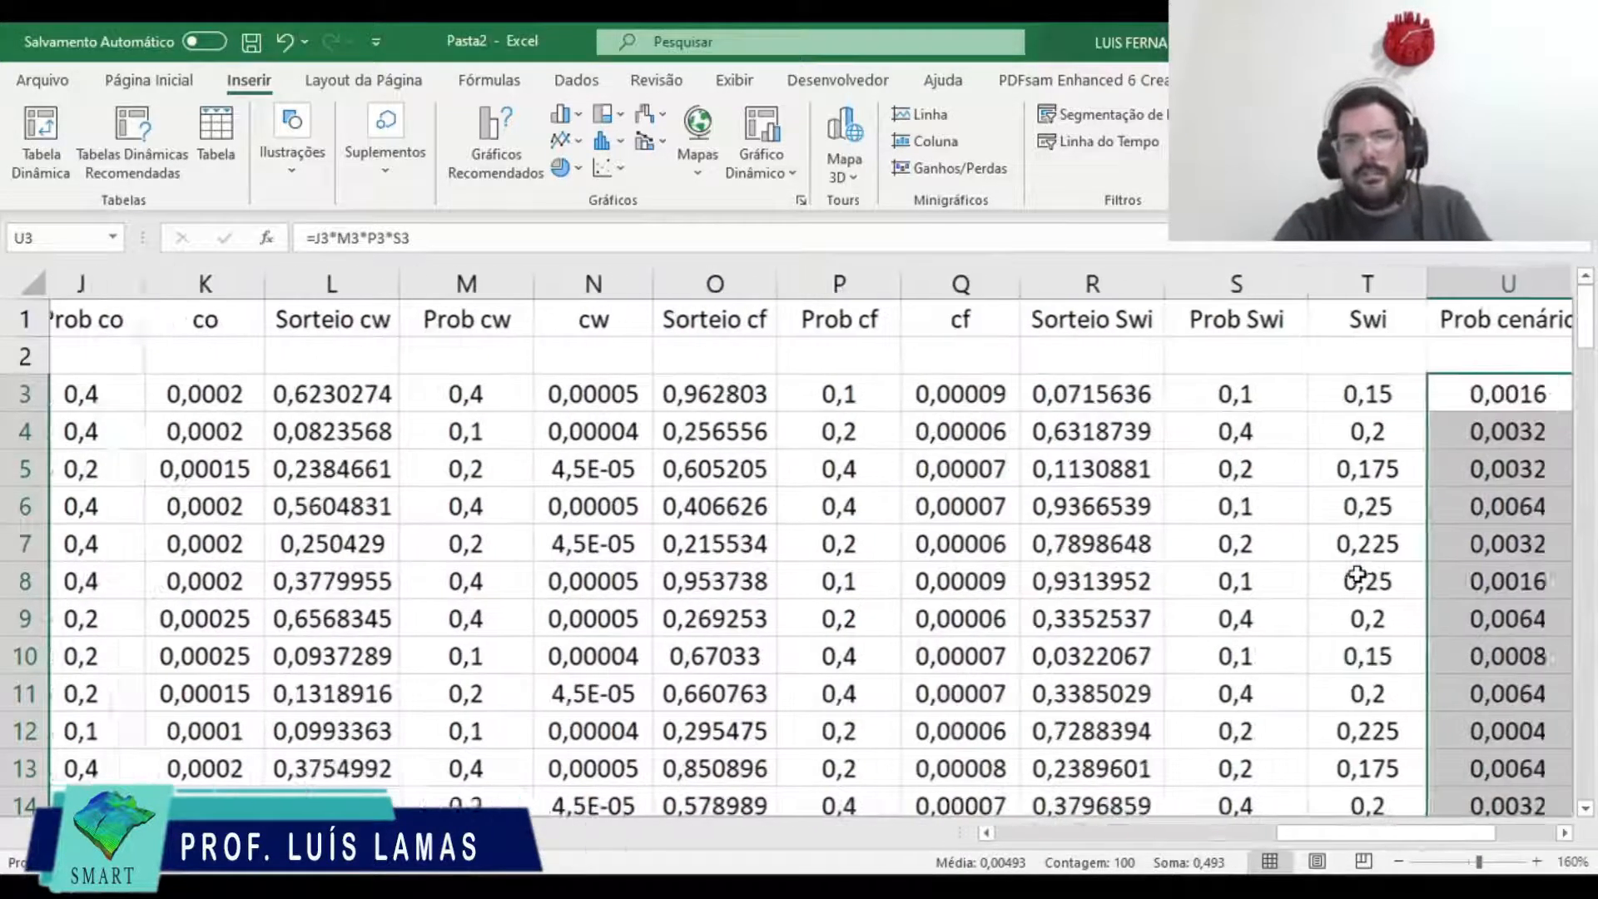
{"action": "scroll", "coordinate": [1358, 575], "scroll_direction": "left", "scroll_amount": 9}
{"action": "left_click", "coordinate": [547, 698]}
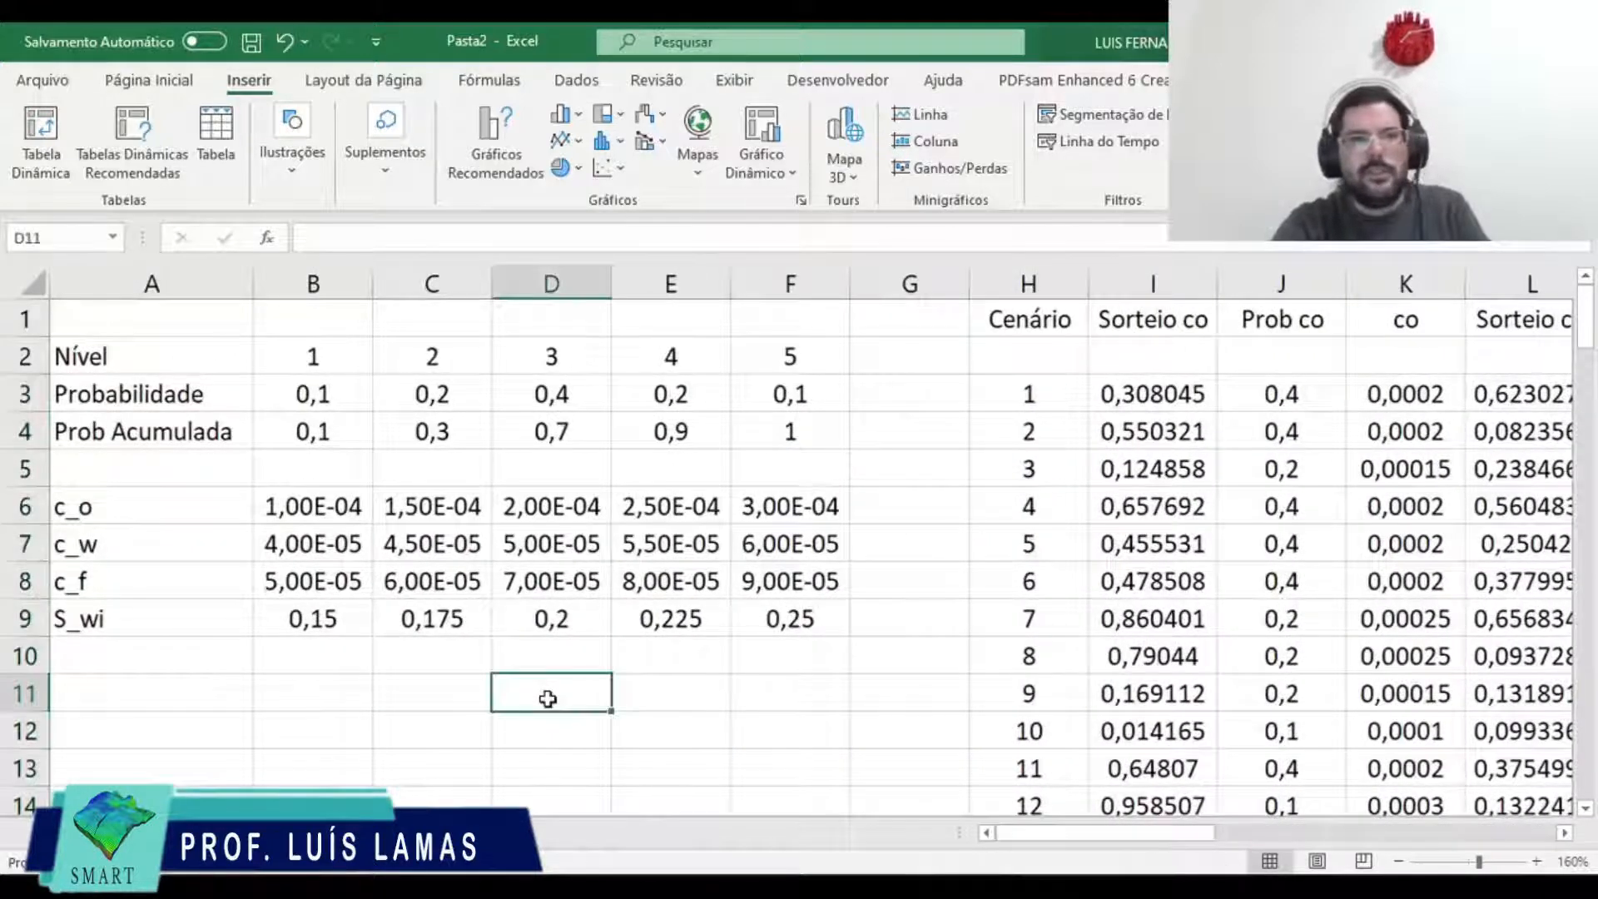
{"action": "left_click", "coordinate": [232, 507]}
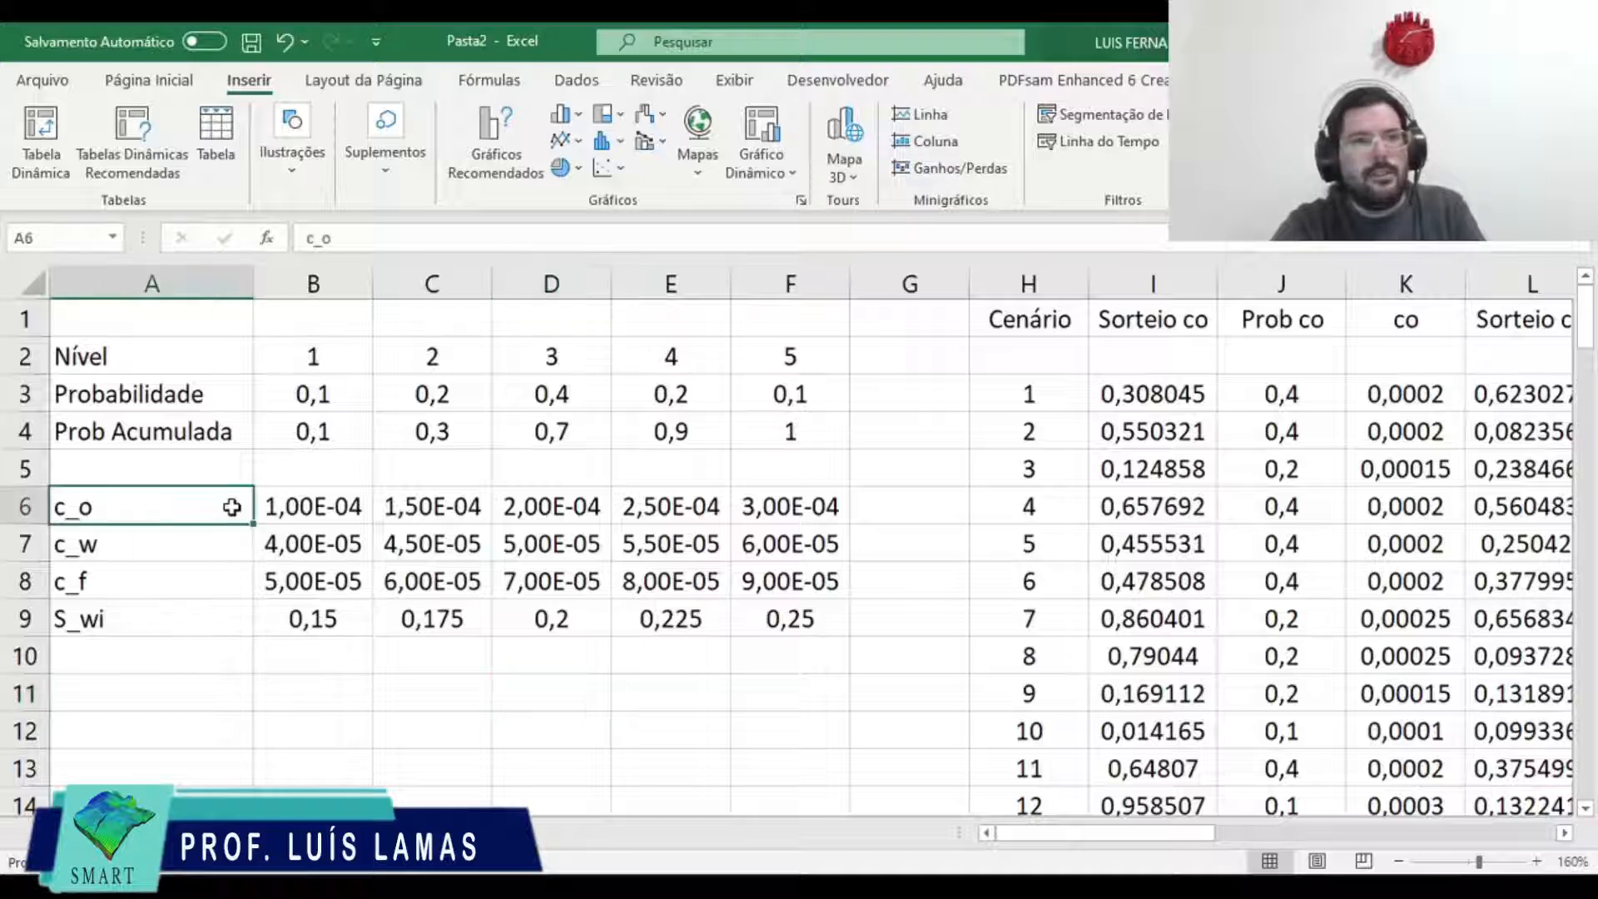
{"action": "key", "text": "Down"}
{"action": "key", "text": "Down"}
{"action": "key", "text": "Down"}
{"action": "key", "text": "Up"}
{"action": "key", "text": "Right"}
{"action": "key", "text": "Right"}
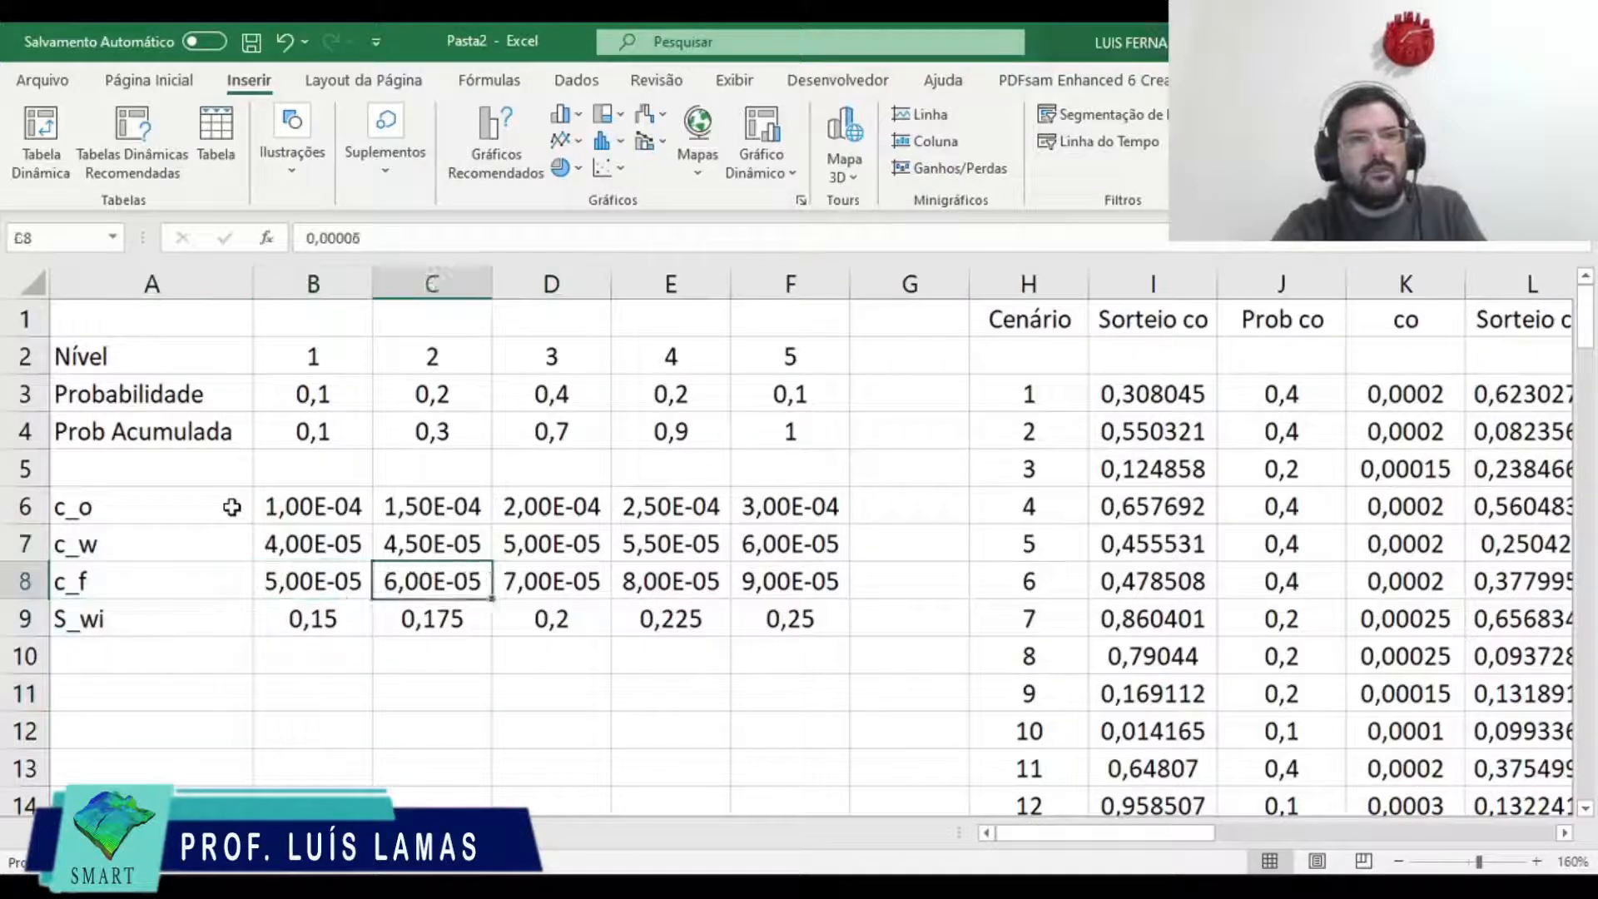
{"action": "key", "text": "Right"}
{"action": "key", "text": "Right"}
{"action": "key", "text": "Right"}
{"action": "key", "text": "Left"}
{"action": "key", "text": "Left"}
{"action": "key", "text": "Right"}
{"action": "key", "text": "Right"}
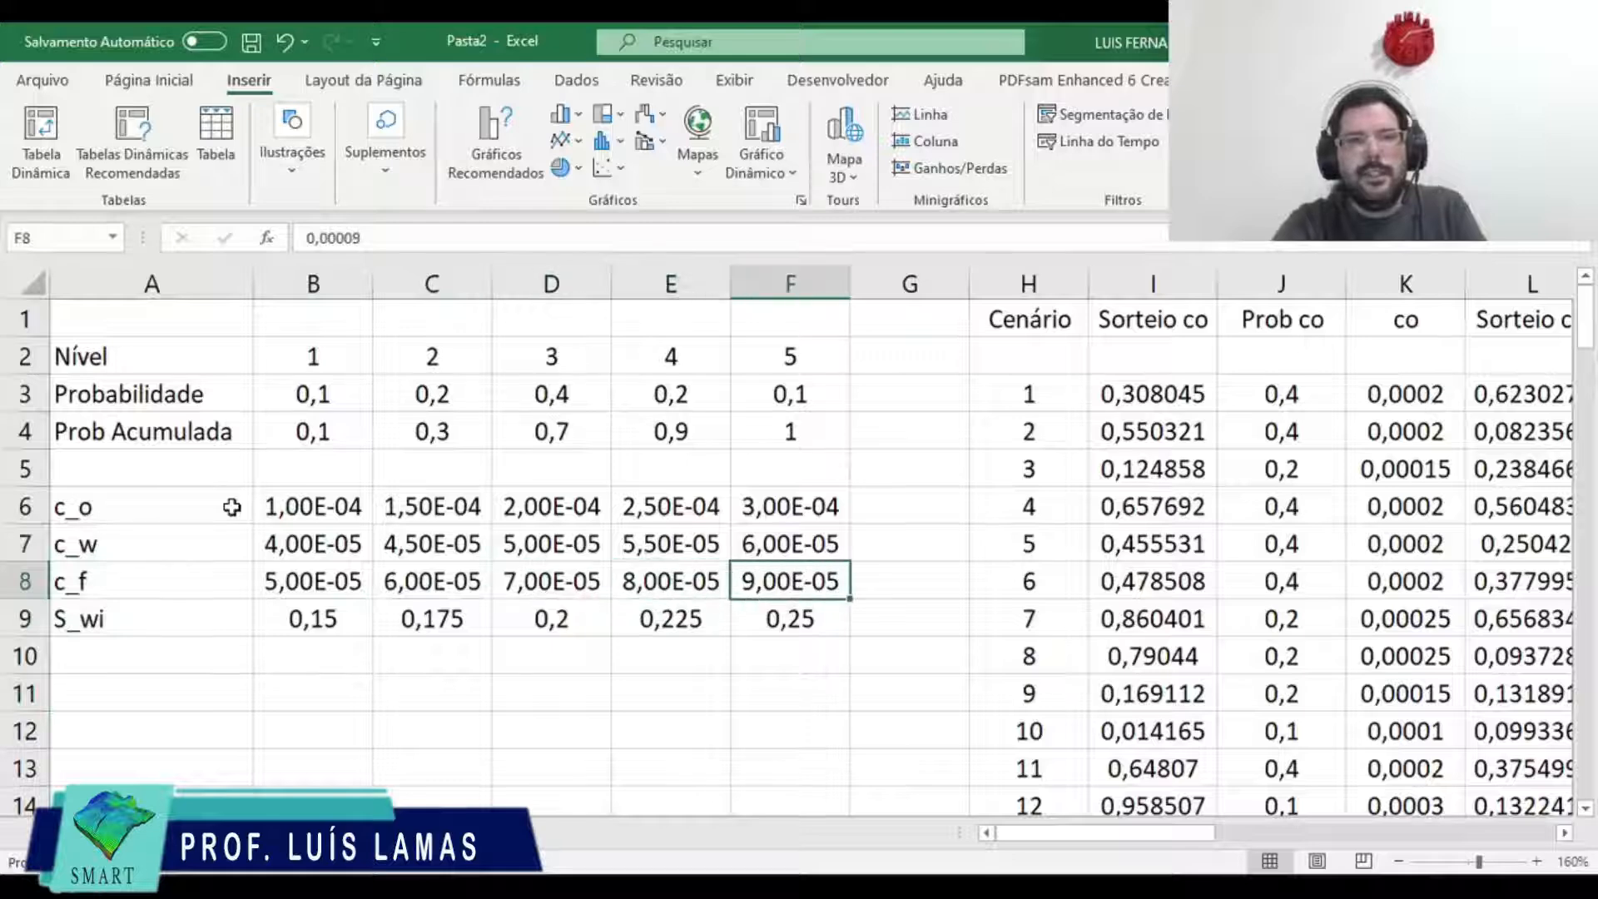
Step: Calculate a combination count in C11, below the parameter table, with the formula =4^5
{"action": "key", "text": "Down"}
{"action": "key", "text": "Down"}
{"action": "key", "text": "Down"}
{"action": "key", "text": "Down"}
{"action": "key", "text": "Left"}
{"action": "key", "text": "Left"}
{"action": "key", "text": "Left"}
{"action": "key", "text": "Up"}
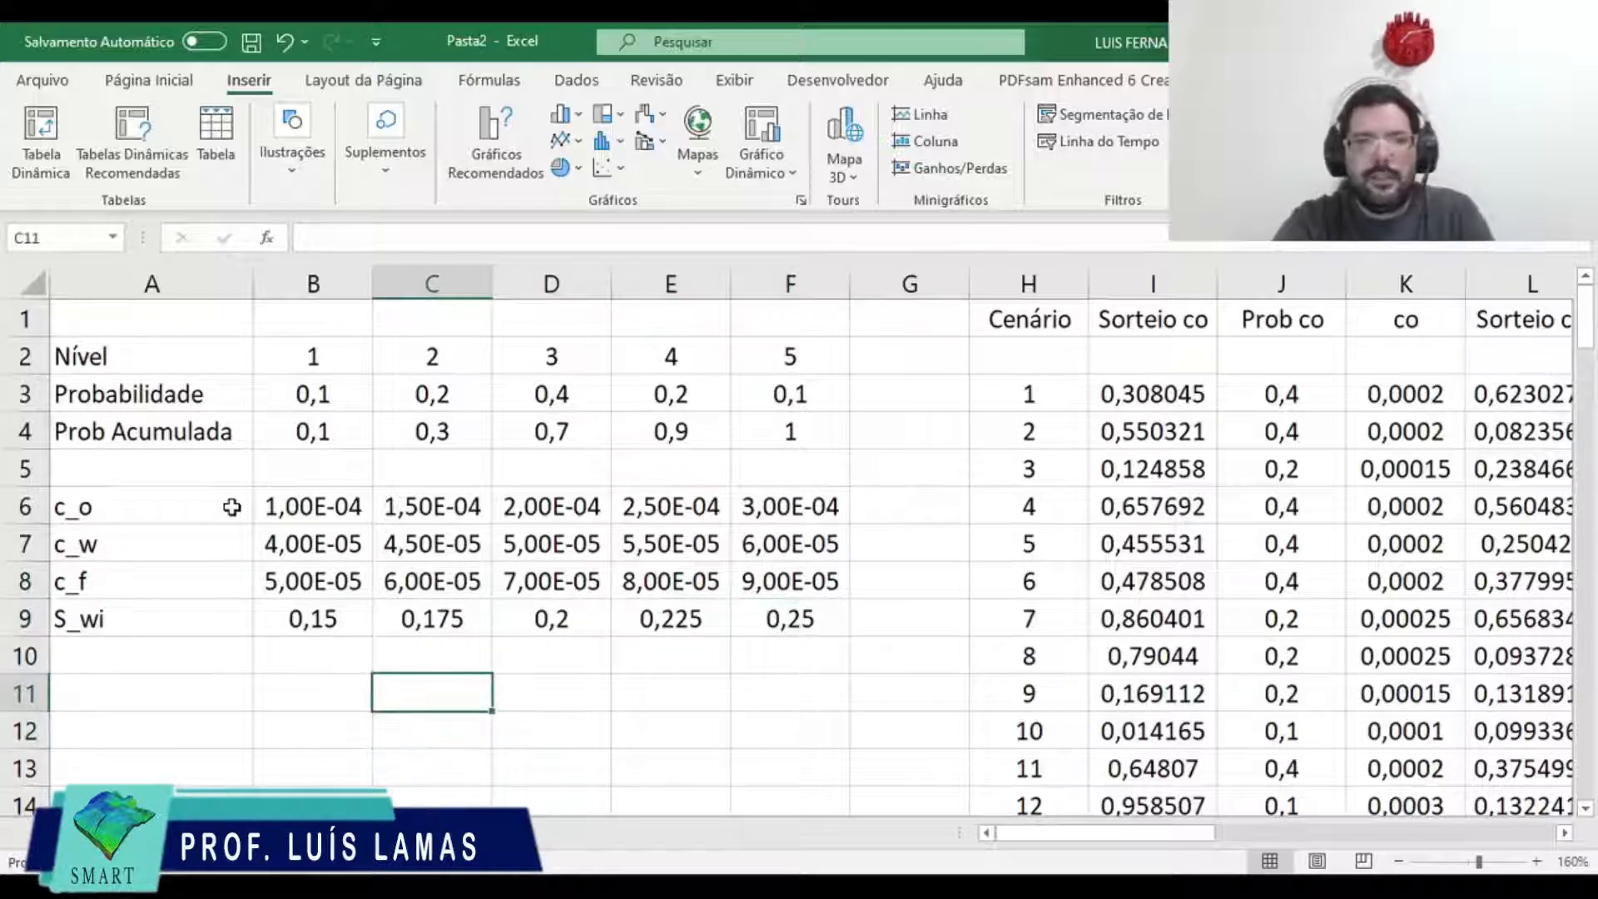
{"action": "type", "text": "=4**"}
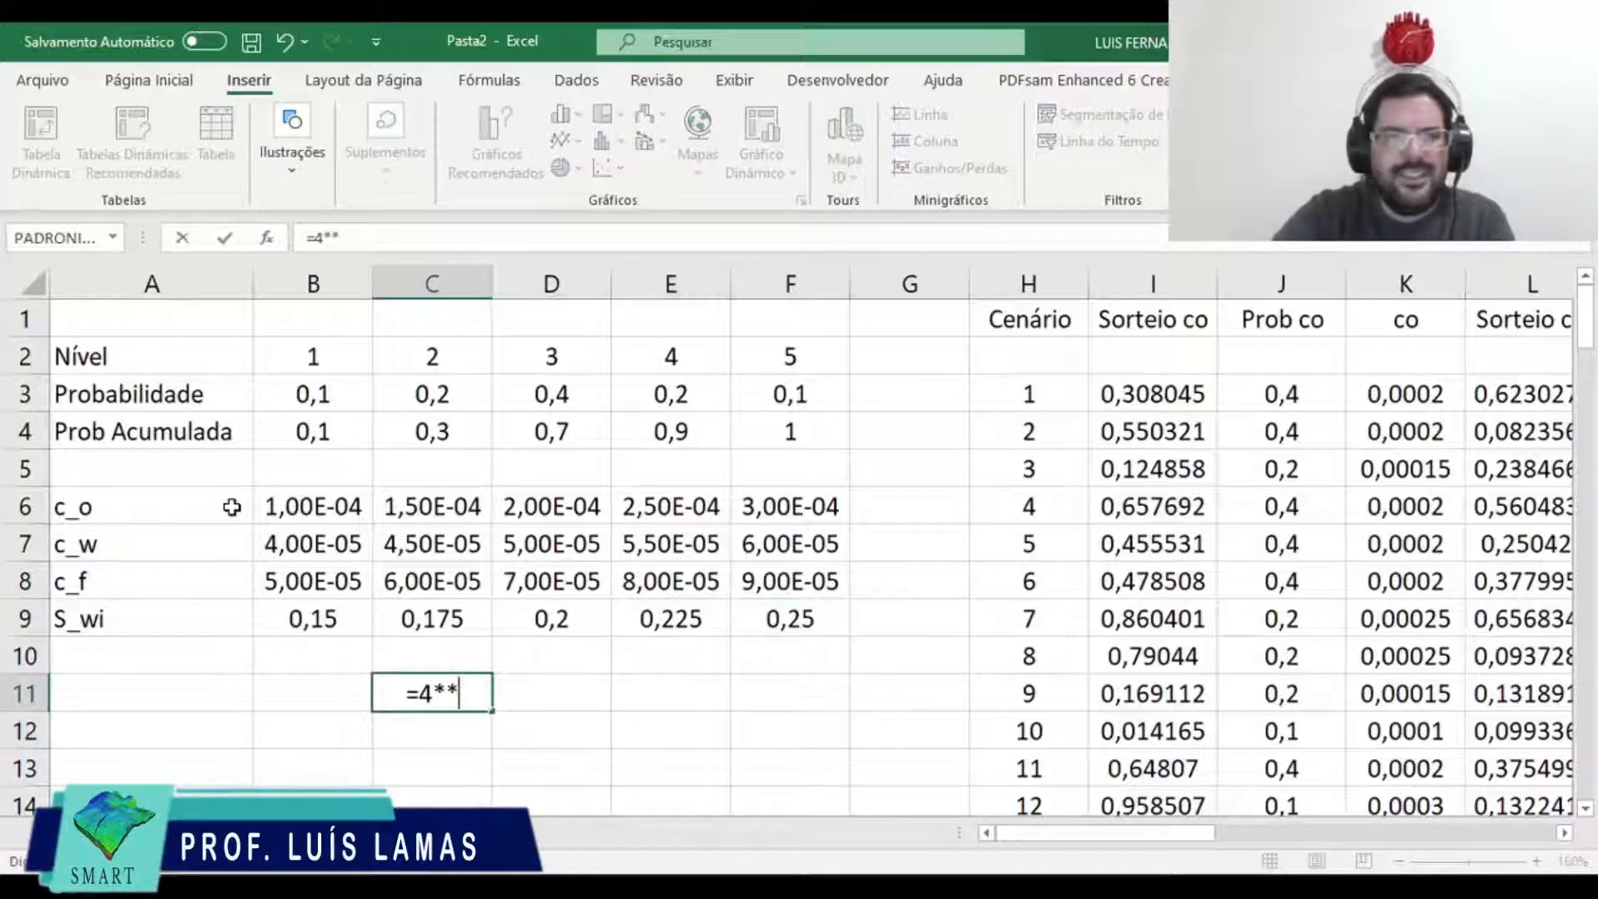
{"action": "key", "text": "BackSpace"}
{"action": "key", "text": "BackSpace"}
{"action": "type", "text": "^5"}
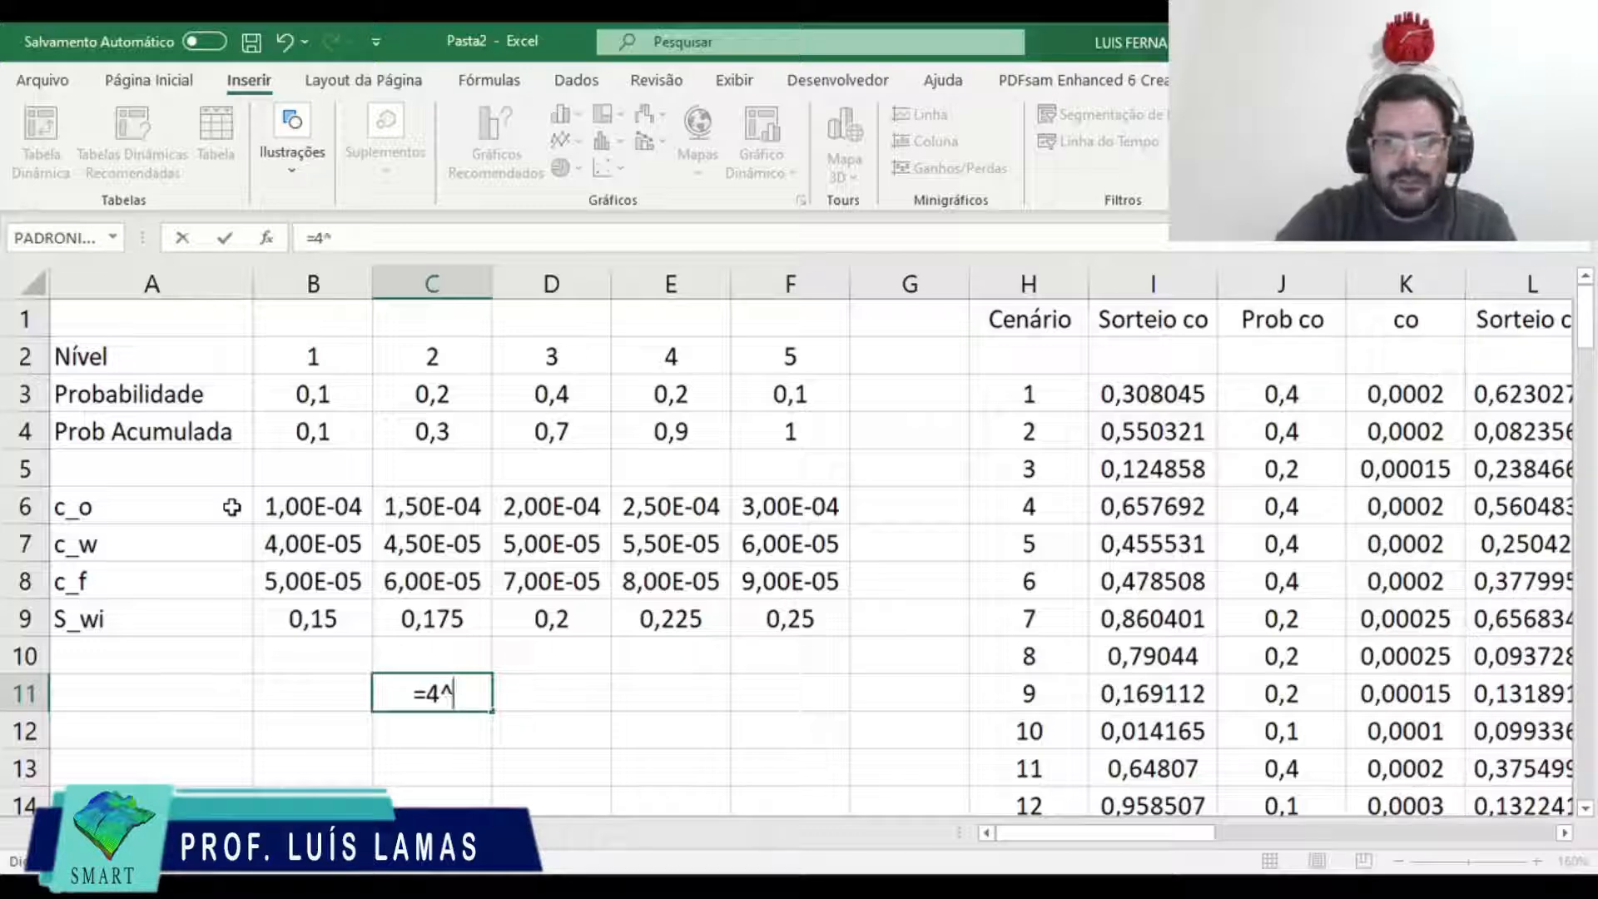
{"action": "key", "text": "Return"}
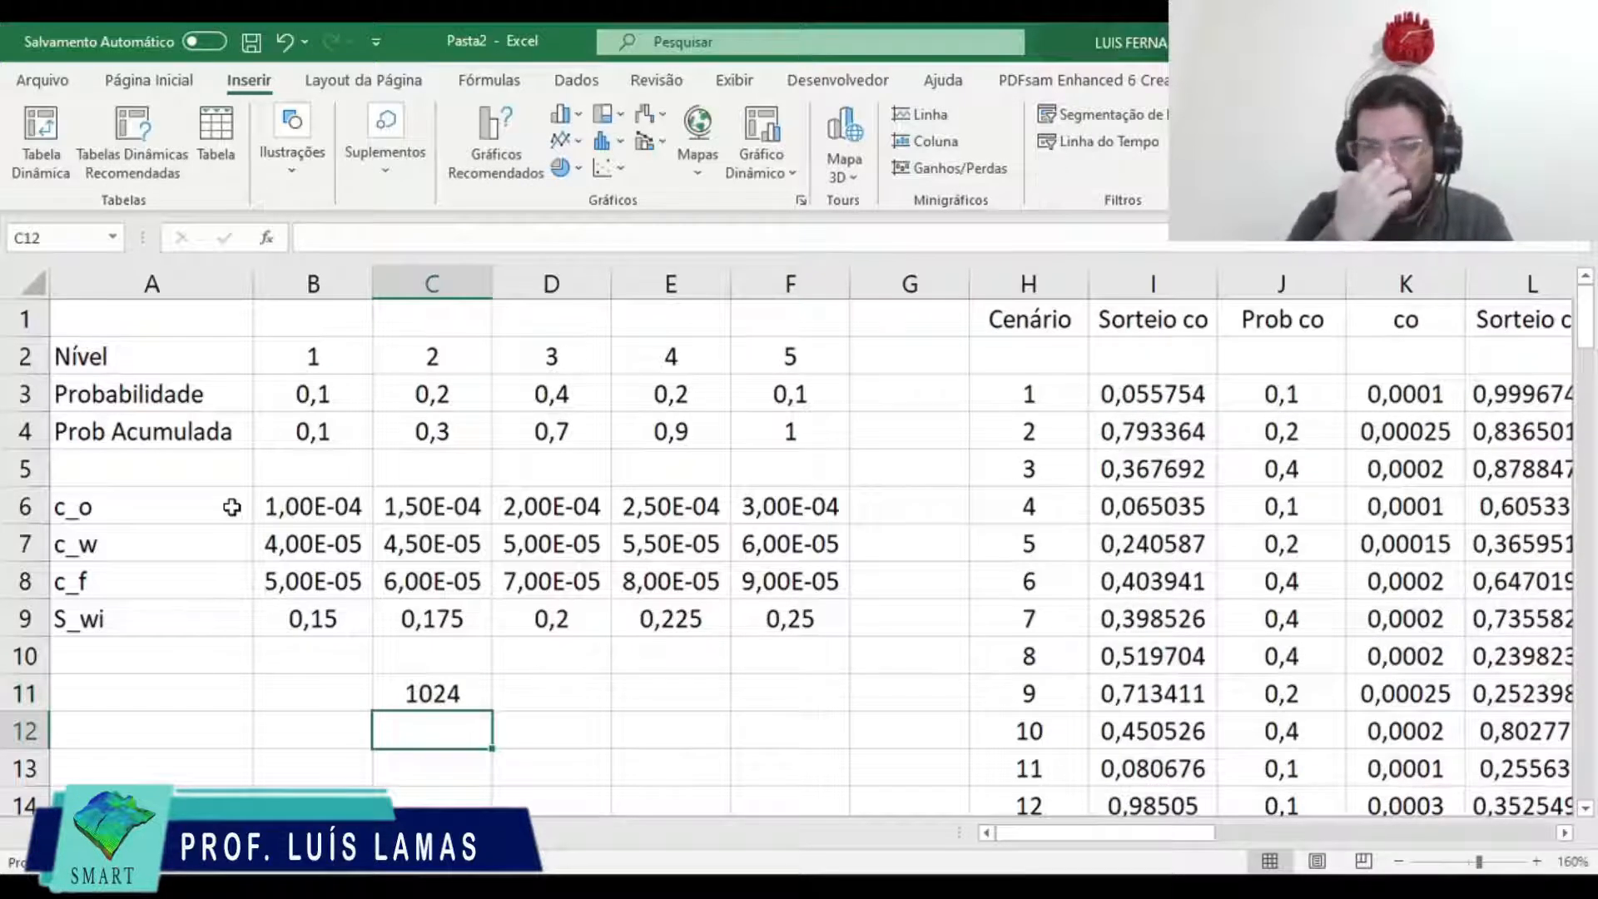
Step: Clear the combination count formula from C11 below the parameter table
{"action": "key", "text": "Up"}
{"action": "key", "text": "Delete"}
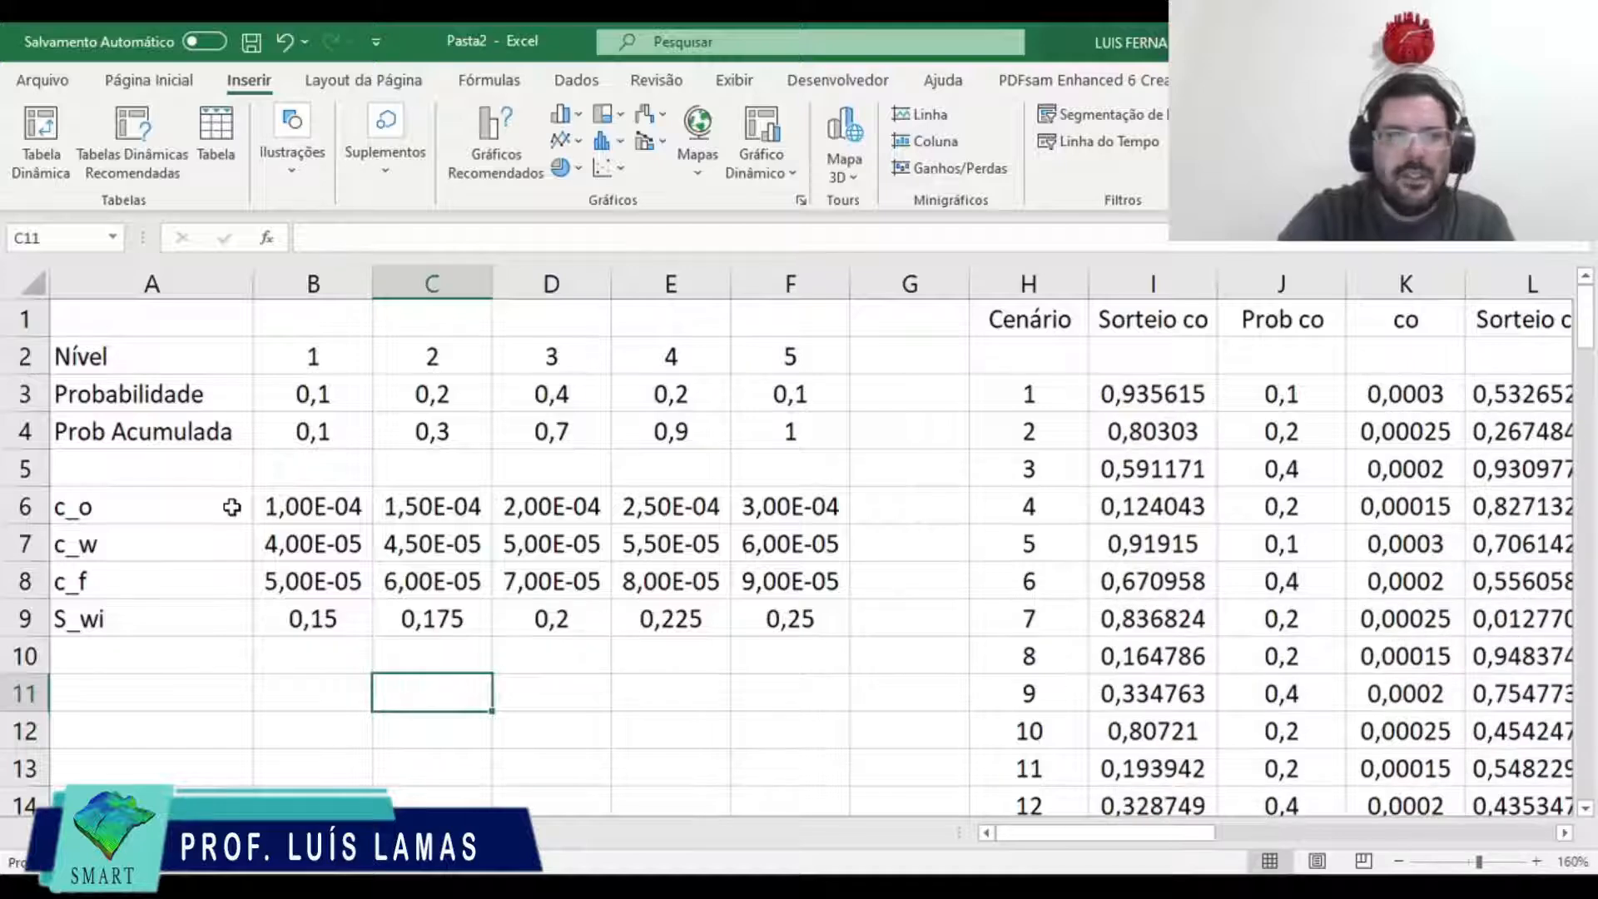
Step: Add the column headings ceo in W1 and N in X1, beyond the Prob cenário column
{"action": "scroll", "coordinate": [1304, 651], "scroll_direction": "right", "scroll_amount": 3}
{"action": "scroll", "coordinate": [1304, 651], "scroll_direction": "right", "scroll_amount": 5}
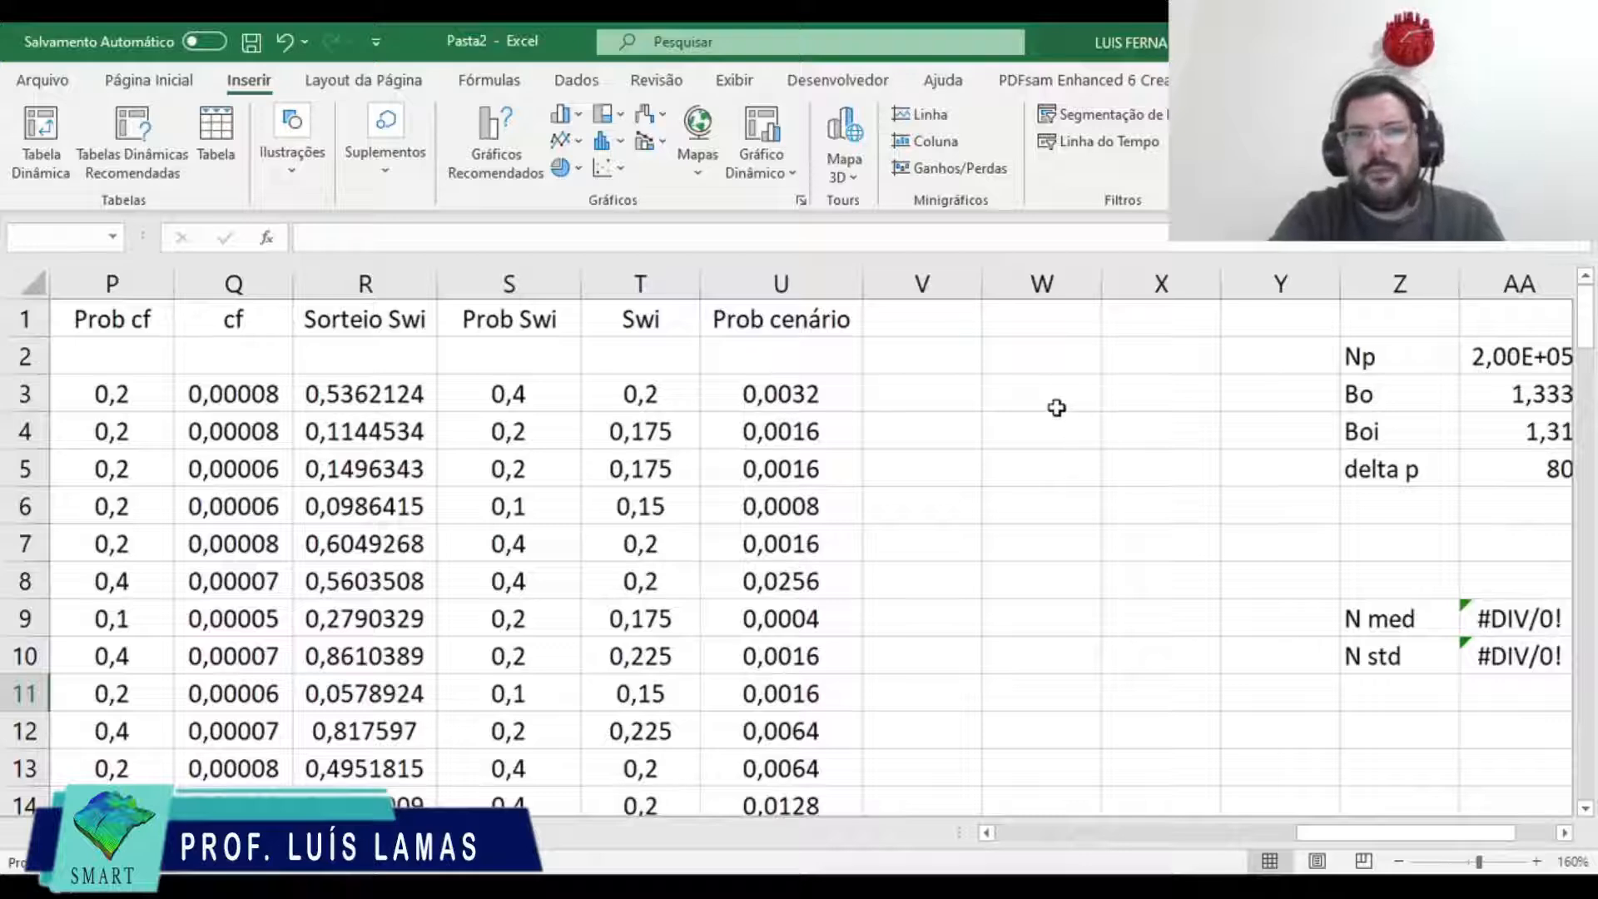
{"action": "left_click", "coordinate": [1060, 310]}
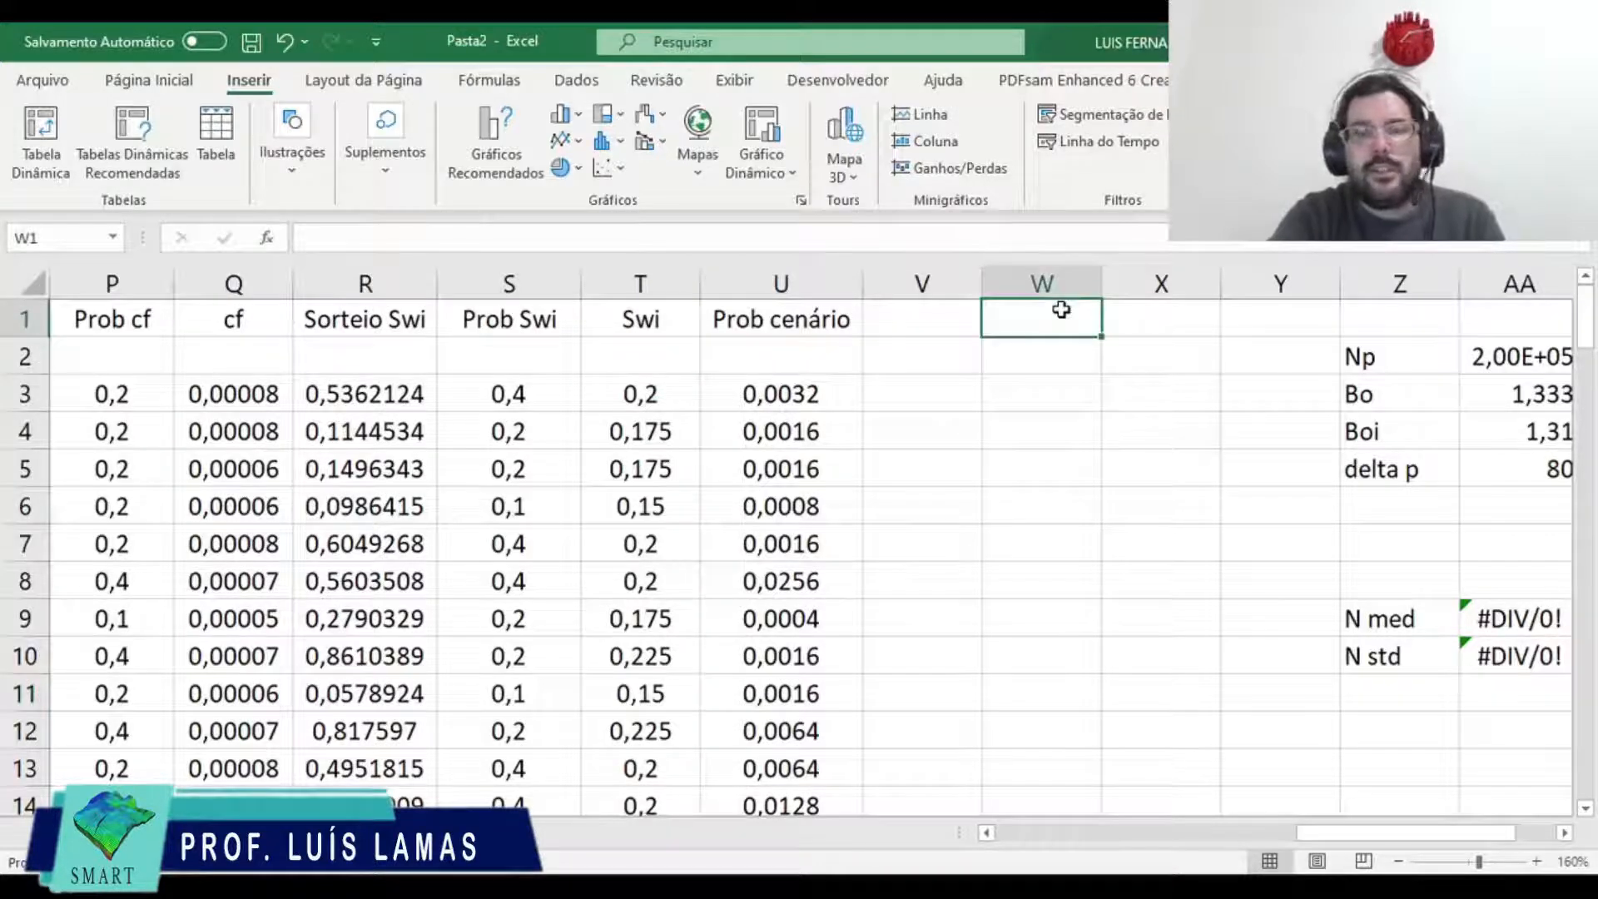
{"action": "type", "text": "ceo"}
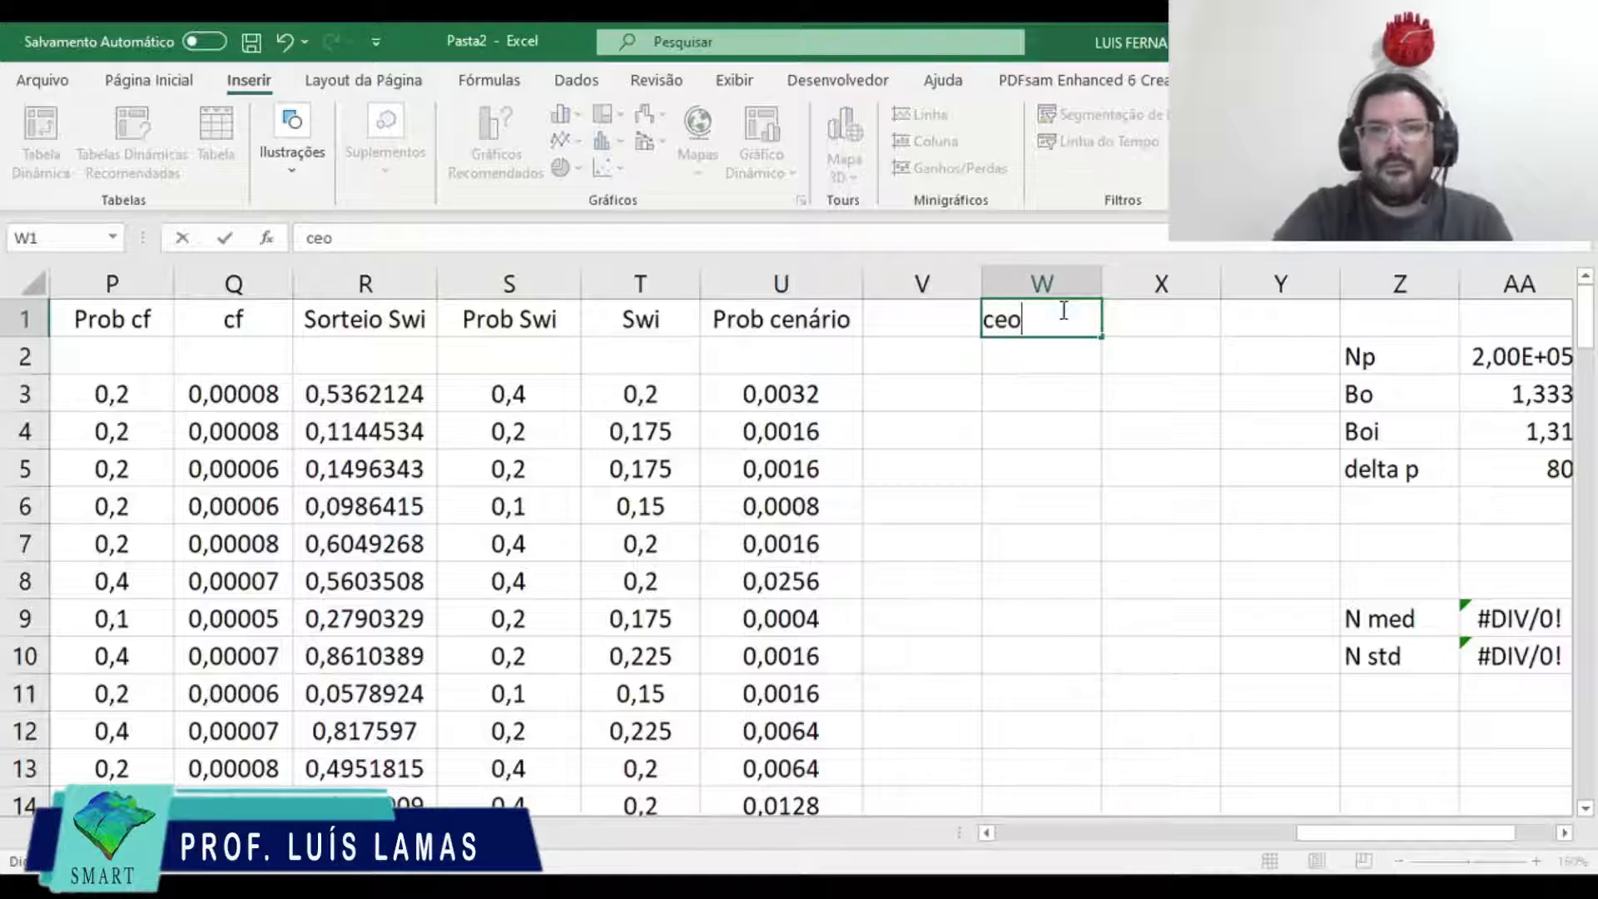
{"action": "key", "text": "Return"}
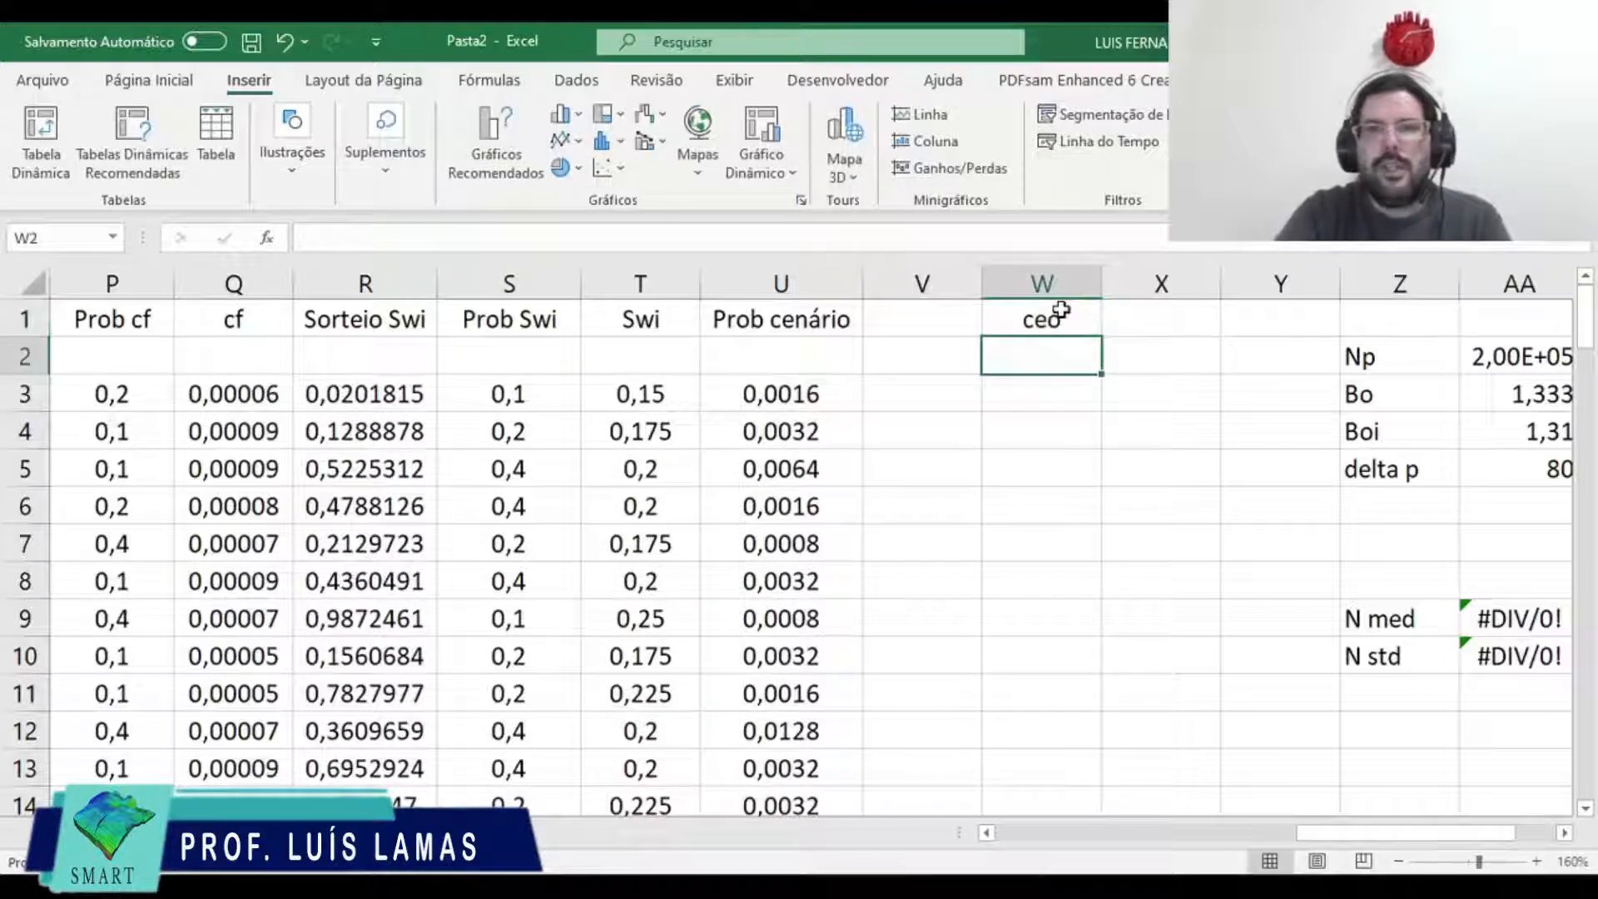
{"action": "key", "text": "Up"}
{"action": "key", "text": "Right"}
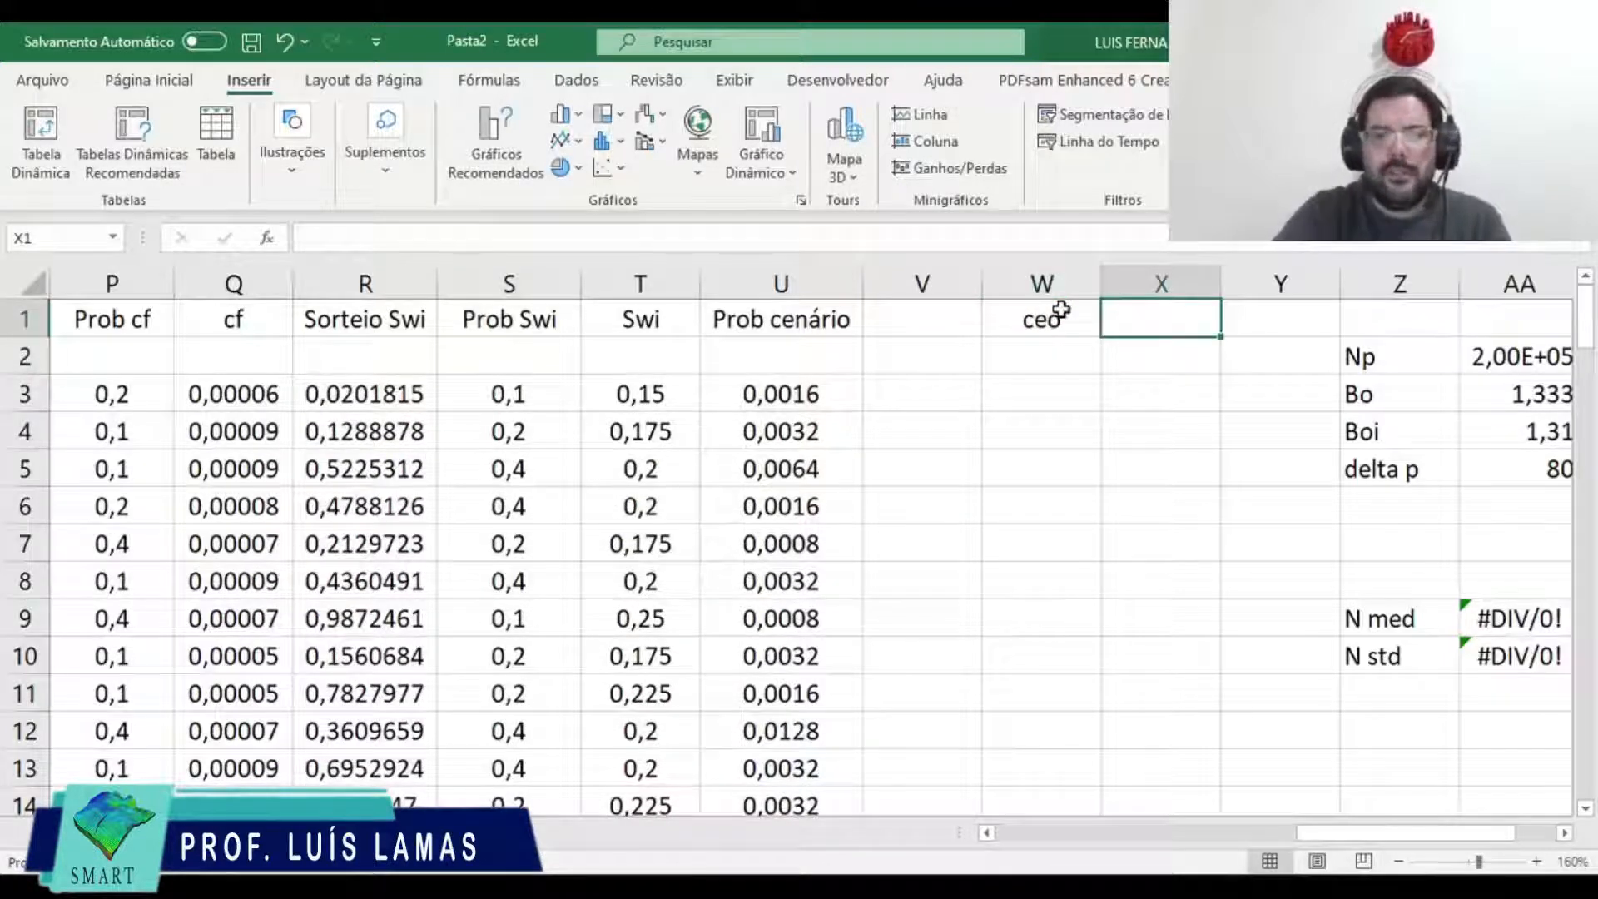
{"action": "type", "text": "N"}
{"action": "key", "text": "Return"}
Step: Begin the ceo formula in W3 with the oil term of the first scenario, =(K3*(1-T3)
{"action": "key", "text": "Down"}
{"action": "key", "text": "Left"}
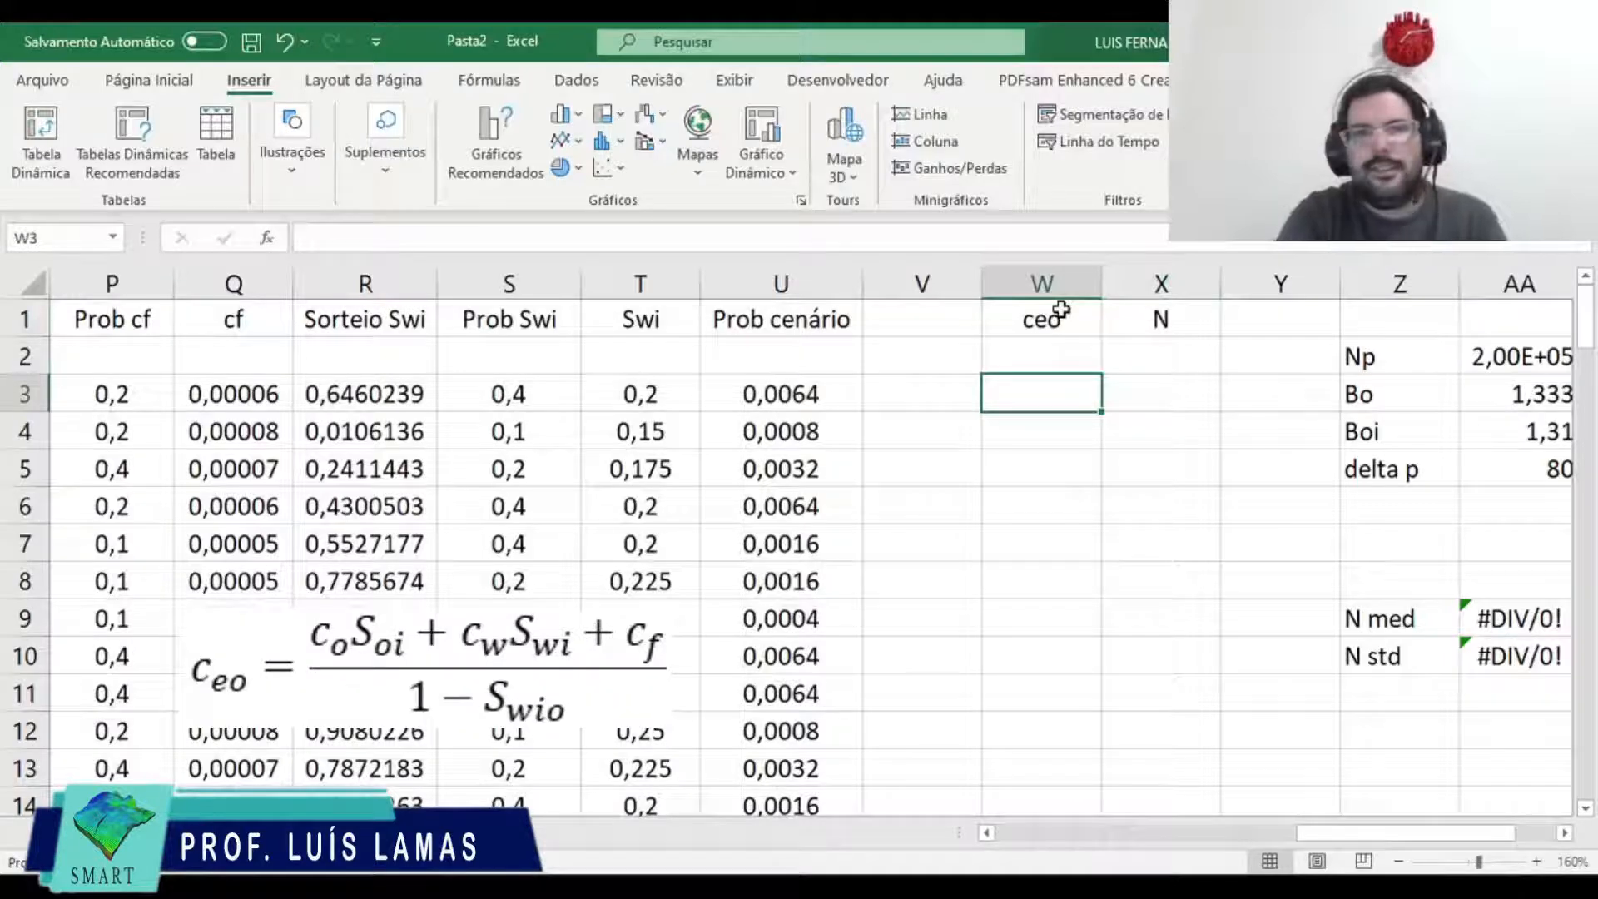
{"action": "type", "text": "=("}
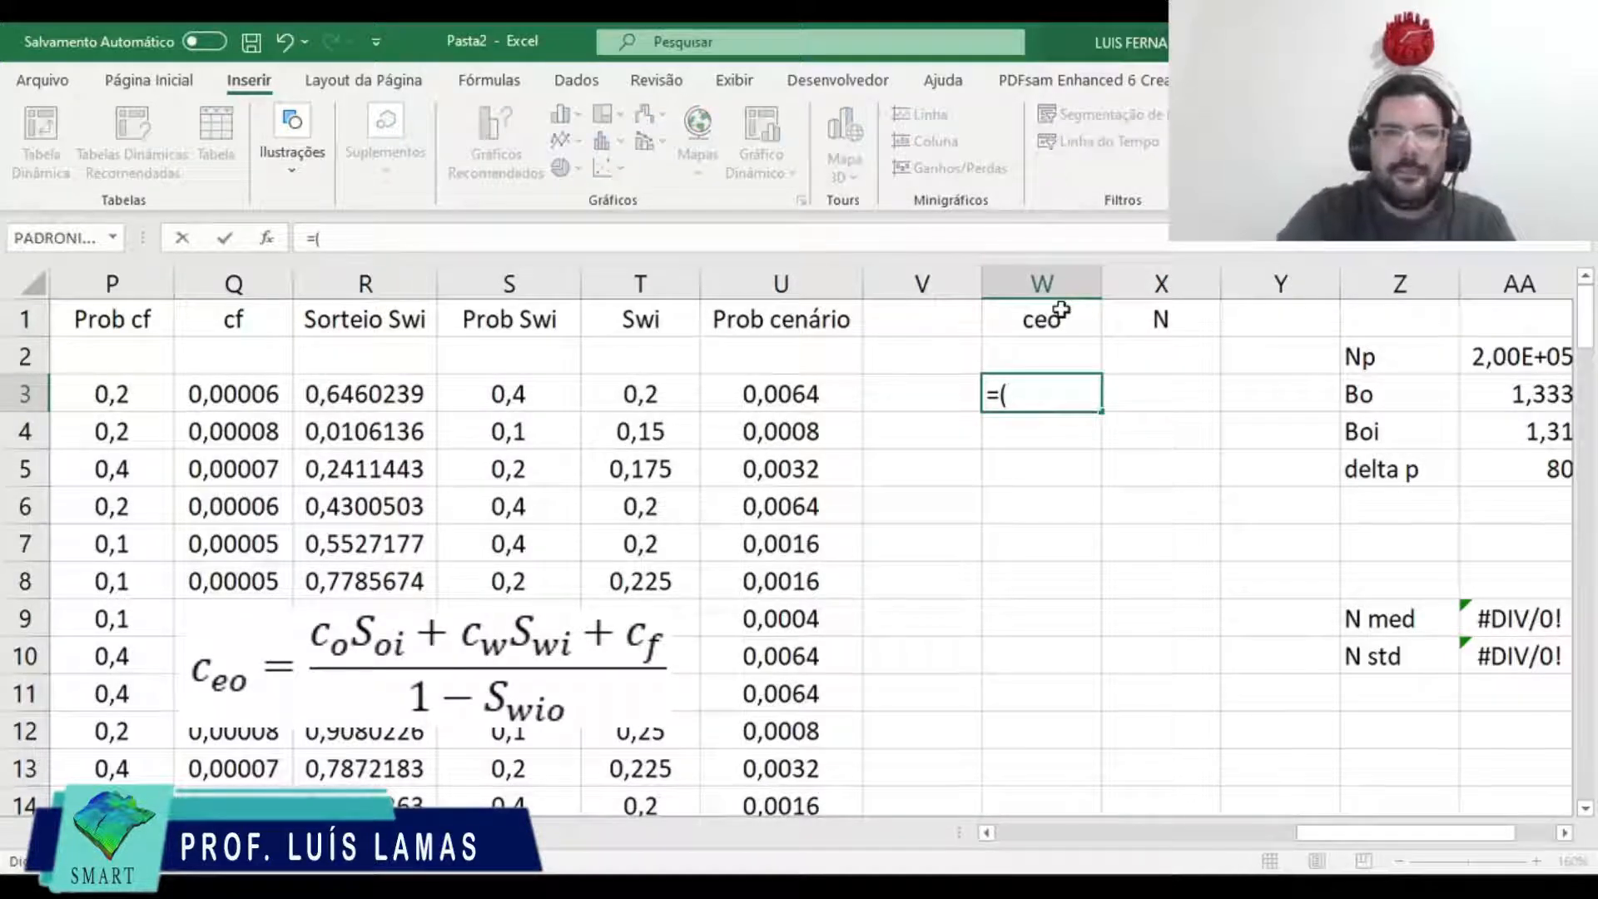
{"action": "key", "text": "Left"}
{"action": "key", "text": "Left"}
{"action": "key", "text": "Left"}
{"action": "key", "text": "Left"}
{"action": "key", "text": "Left"}
{"action": "key", "text": "Left"}
{"action": "key", "text": "Left"}
{"action": "key", "text": "Left"}
{"action": "key", "text": "Left"}
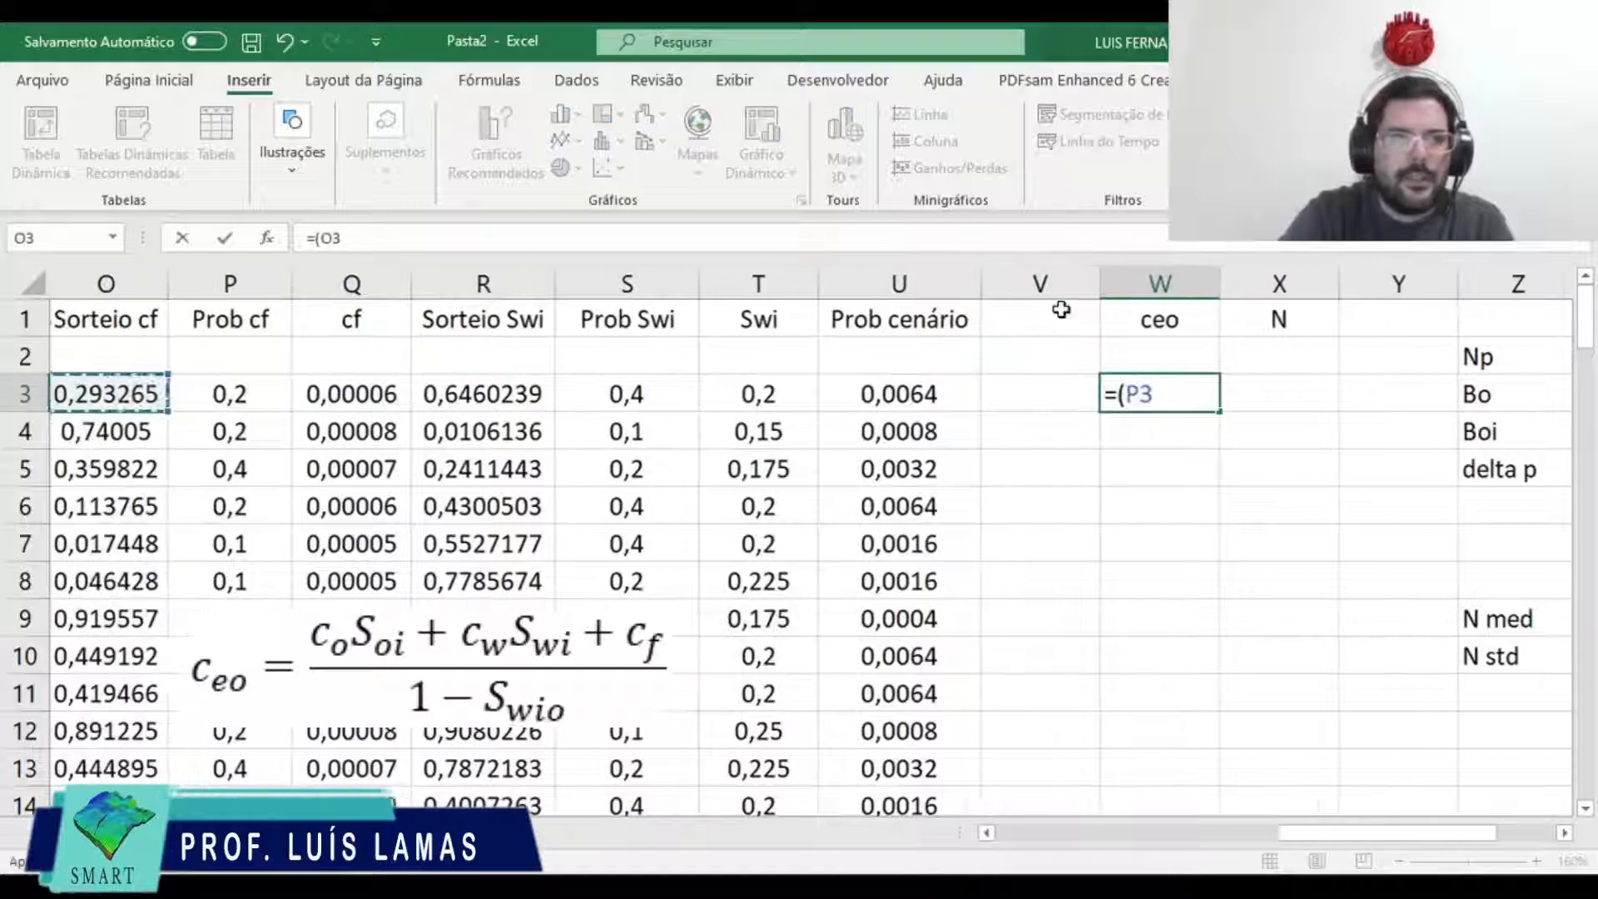
{"action": "key", "text": "Left"}
{"action": "key", "text": "Left"}
{"action": "key", "text": "Left"}
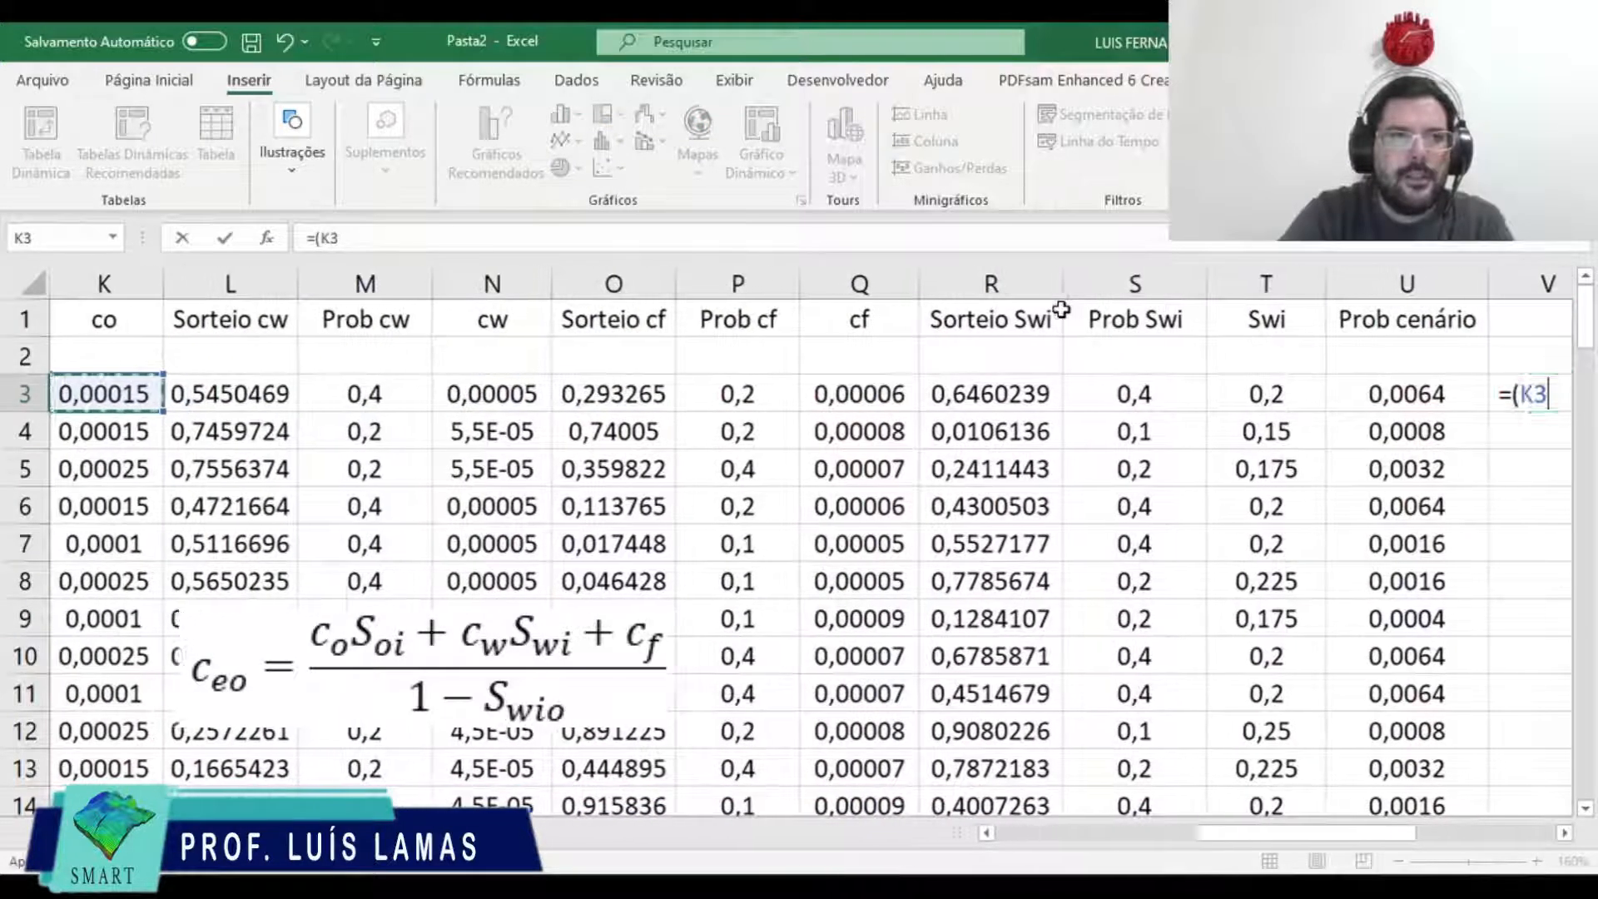
{"action": "type", "text": "*"}
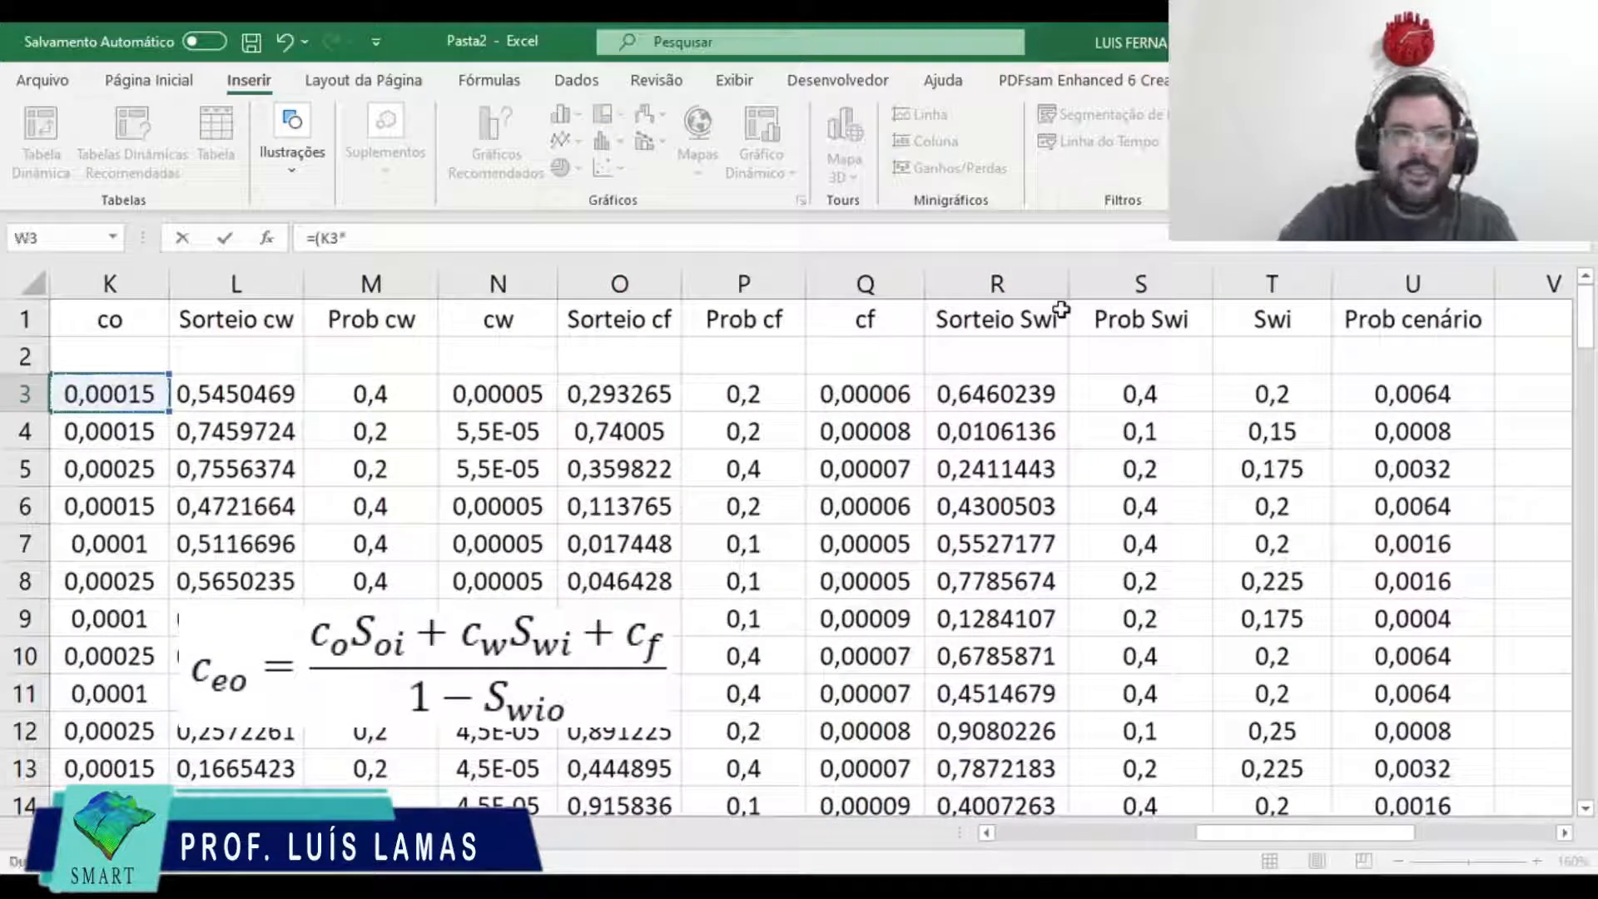
{"action": "type", "text": "("}
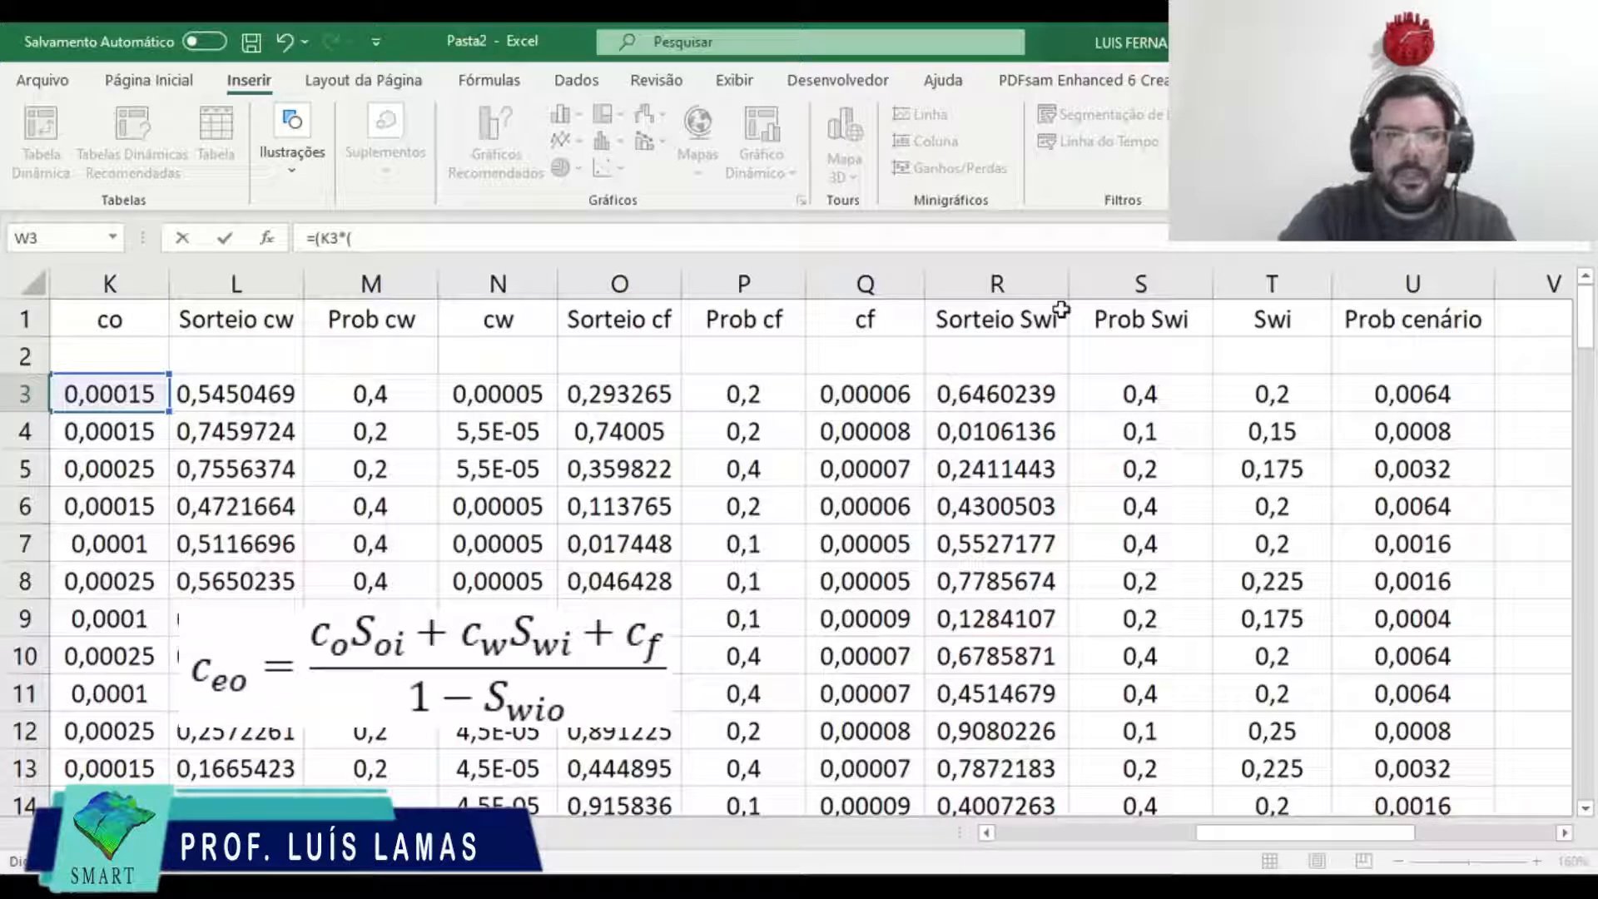
{"action": "type", "text": "1-"}
{"action": "key", "text": "Left"}
{"action": "key", "text": "Left"}
{"action": "key", "text": "Left"}
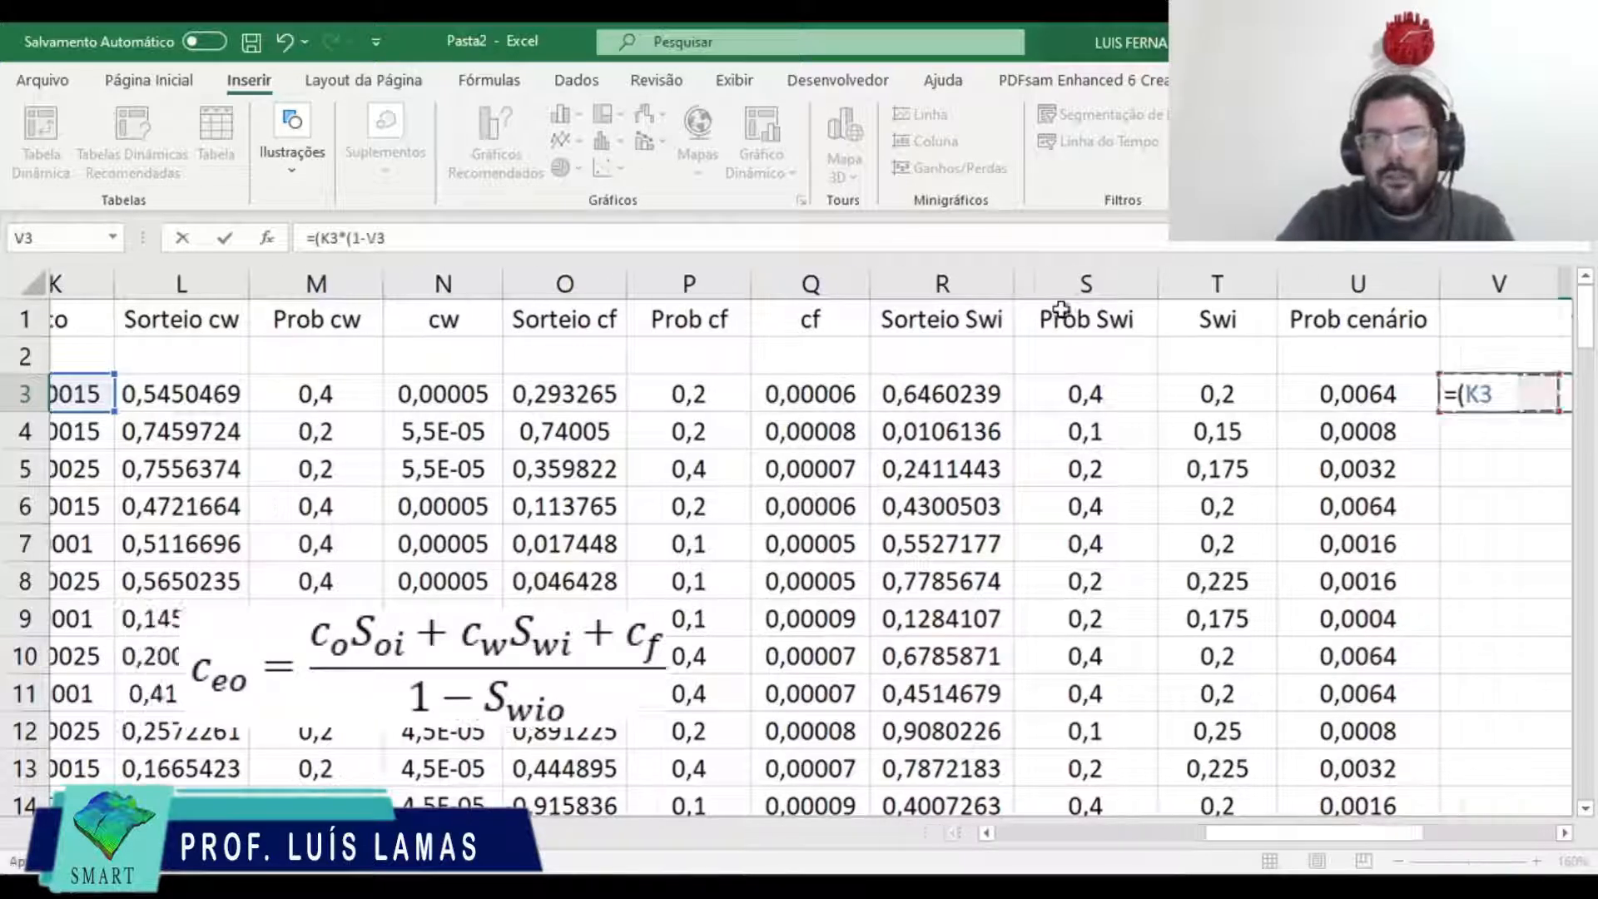
{"action": "key", "text": "Left"}
{"action": "key", "text": "Right"}
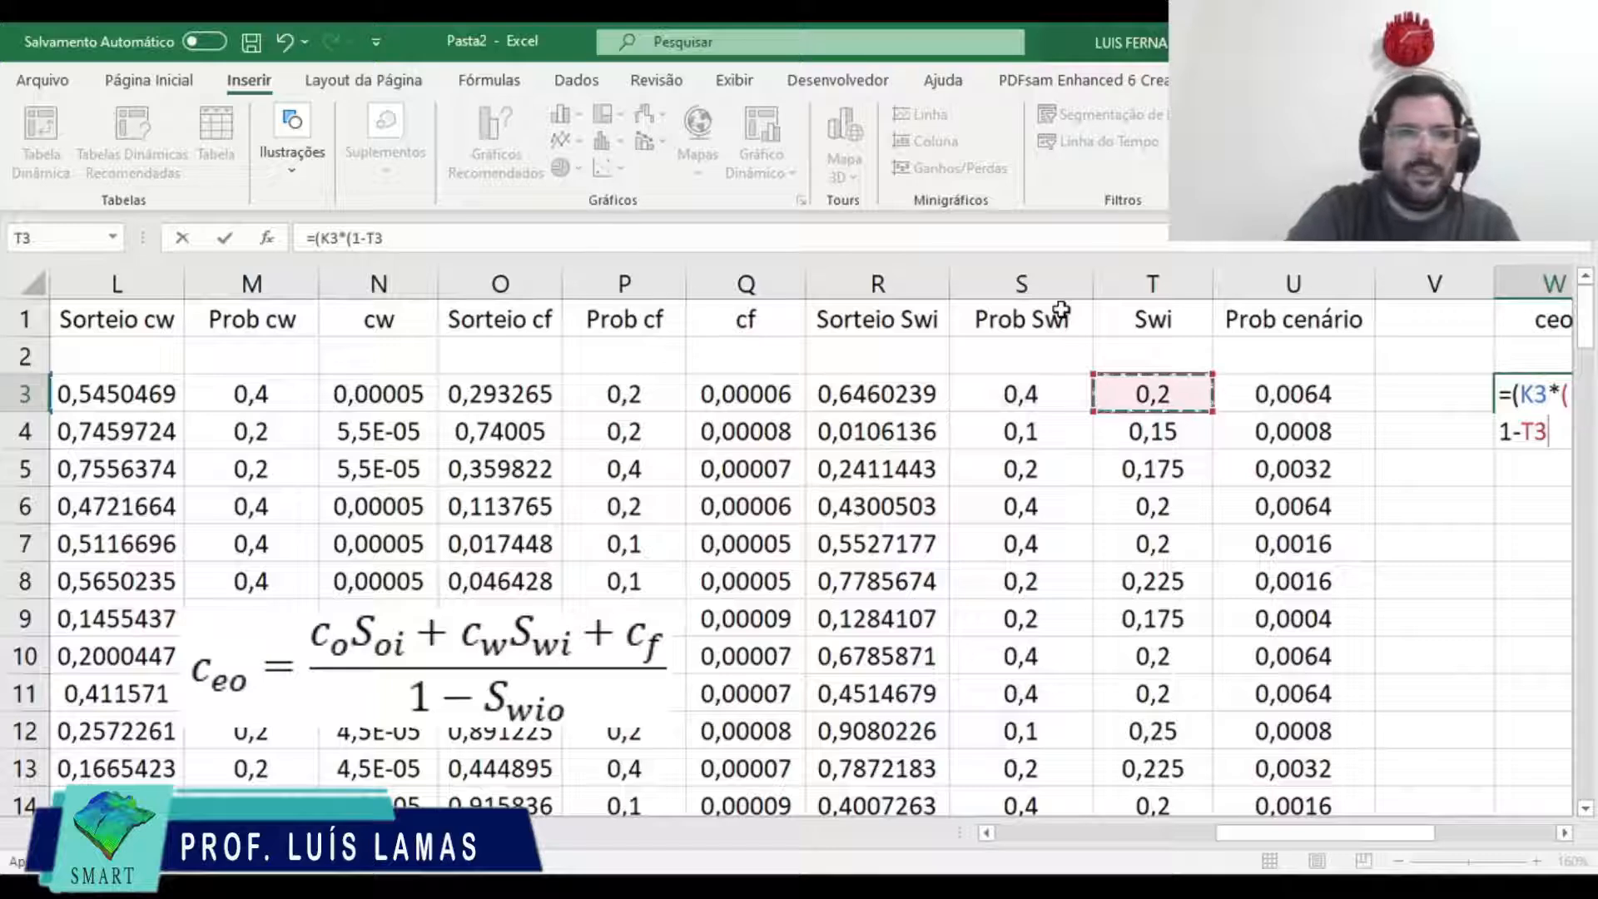
{"action": "type", "text": ")"}
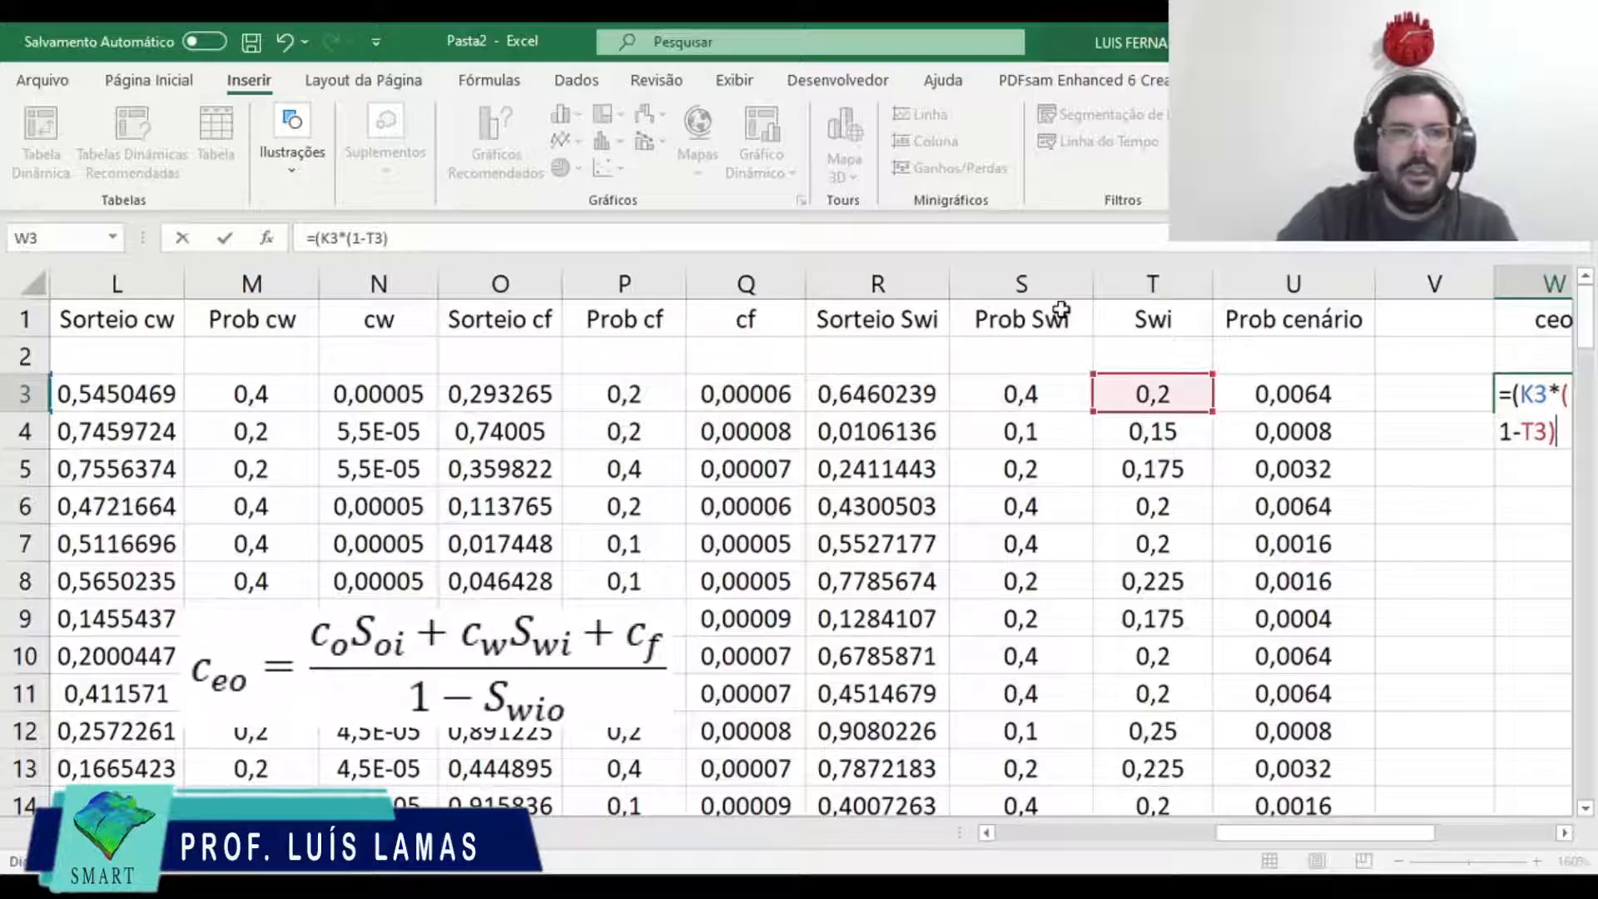
Step: Add the water term +N3*T3, cw times Swi, to the ceo formula in W3
{"action": "type", "text": "+"}
{"action": "key", "text": "Left"}
{"action": "key", "text": "Left"}
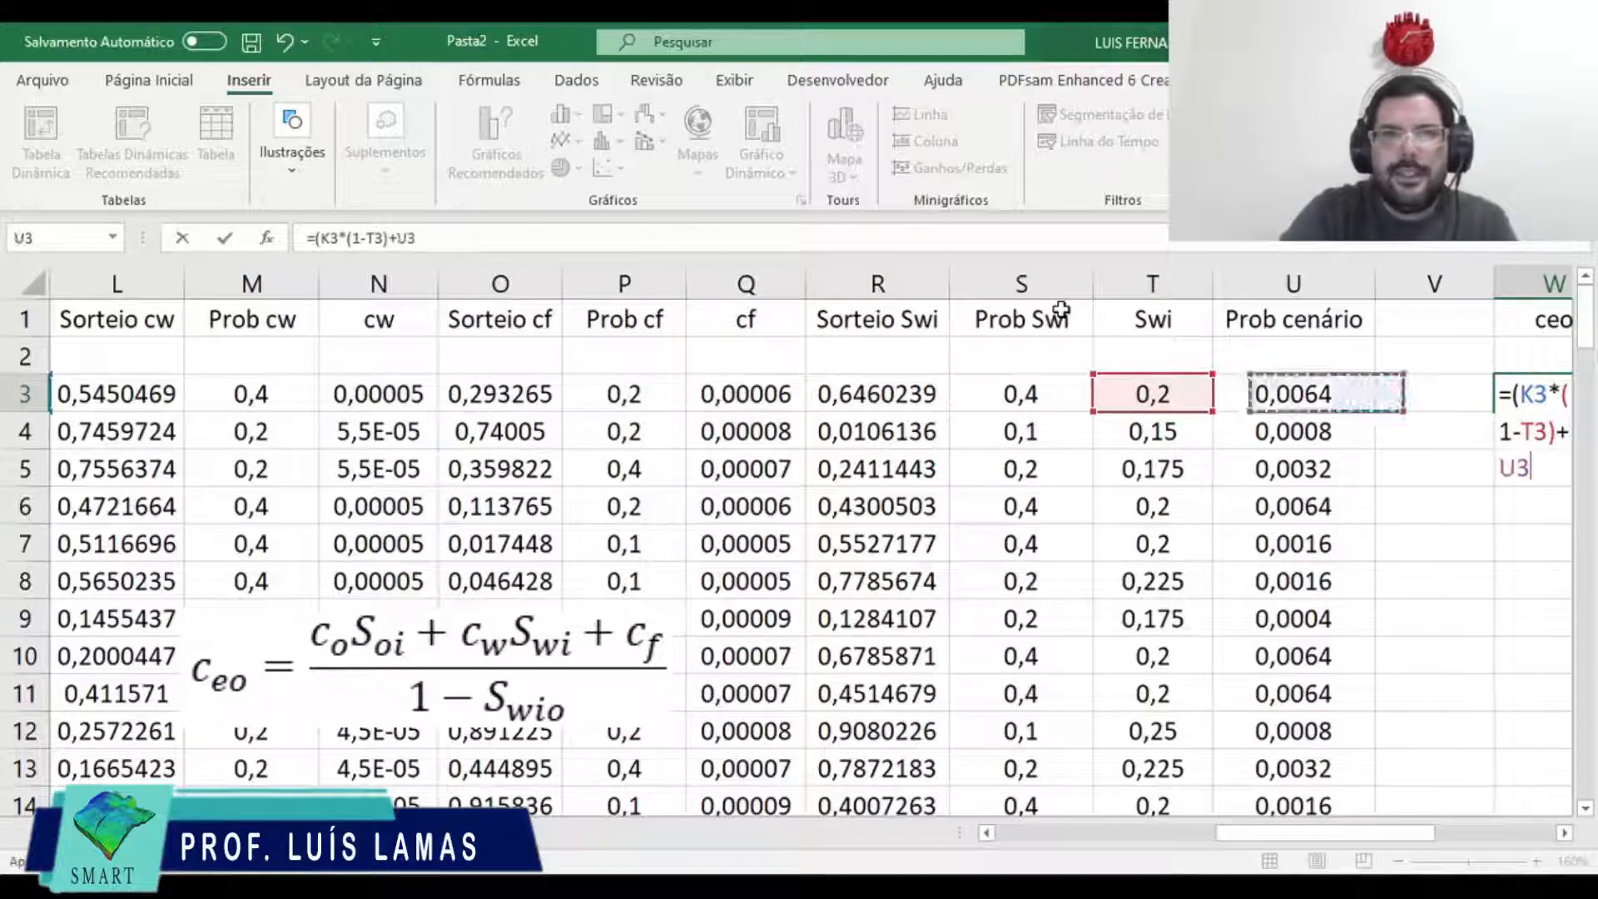
{"action": "key", "text": "Left"}
{"action": "key", "text": "Left"}
{"action": "key", "text": "Left"}
{"action": "key", "text": "Left"}
{"action": "key", "text": "Left"}
{"action": "key", "text": "Left"}
{"action": "key", "text": "Left"}
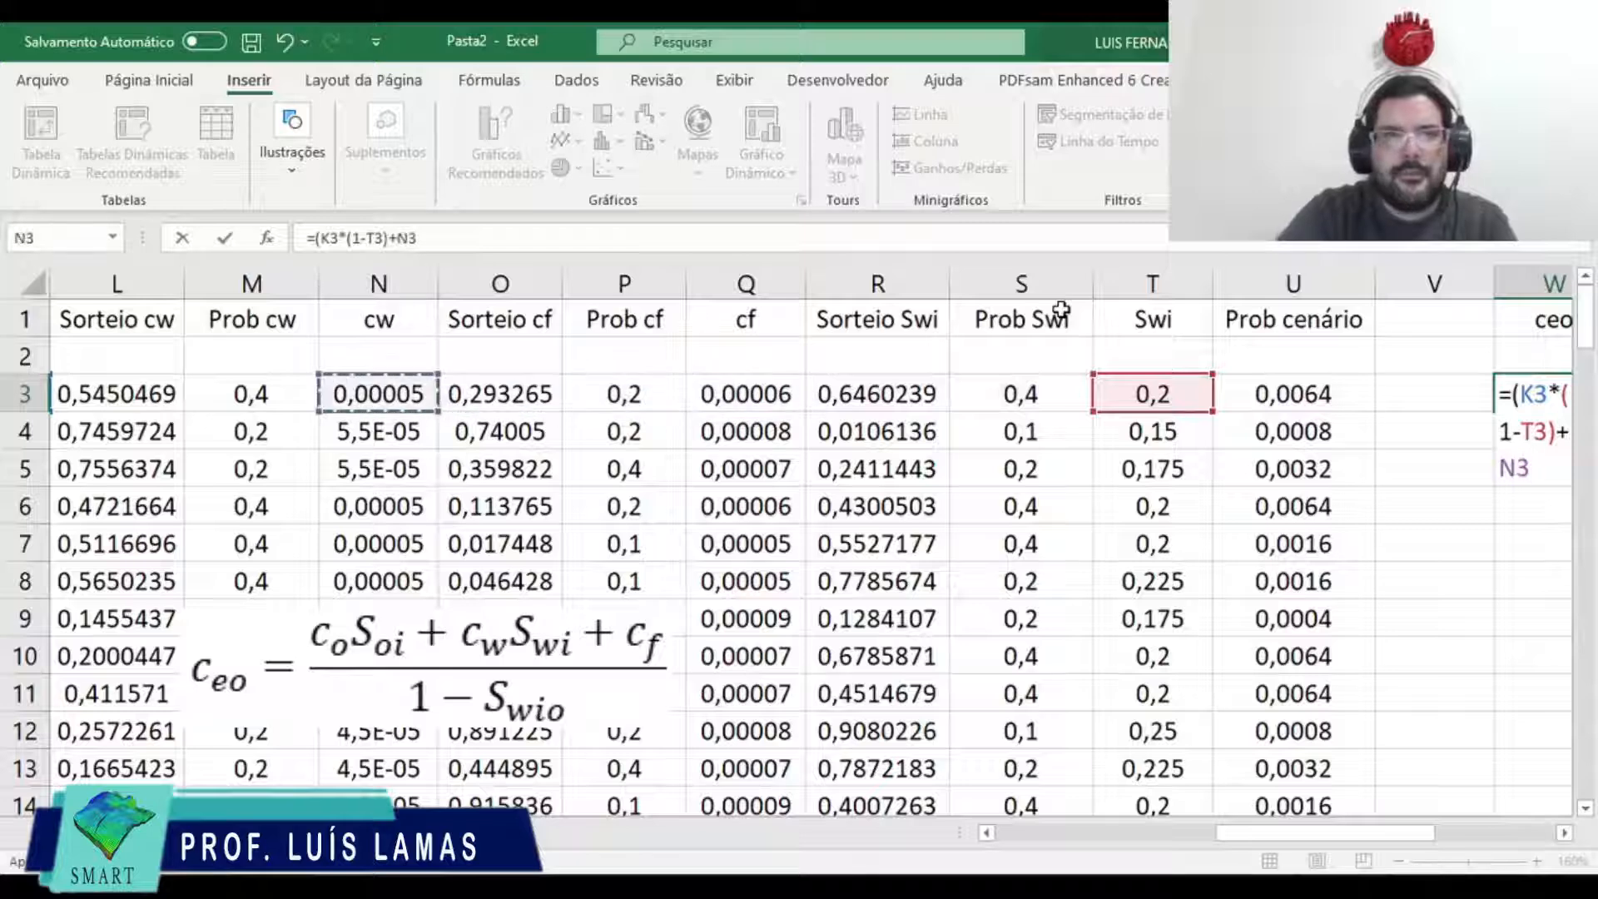
{"action": "type", "text": "*"}
{"action": "key", "text": "Left"}
{"action": "key", "text": "Left"}
{"action": "key", "text": "Left"}
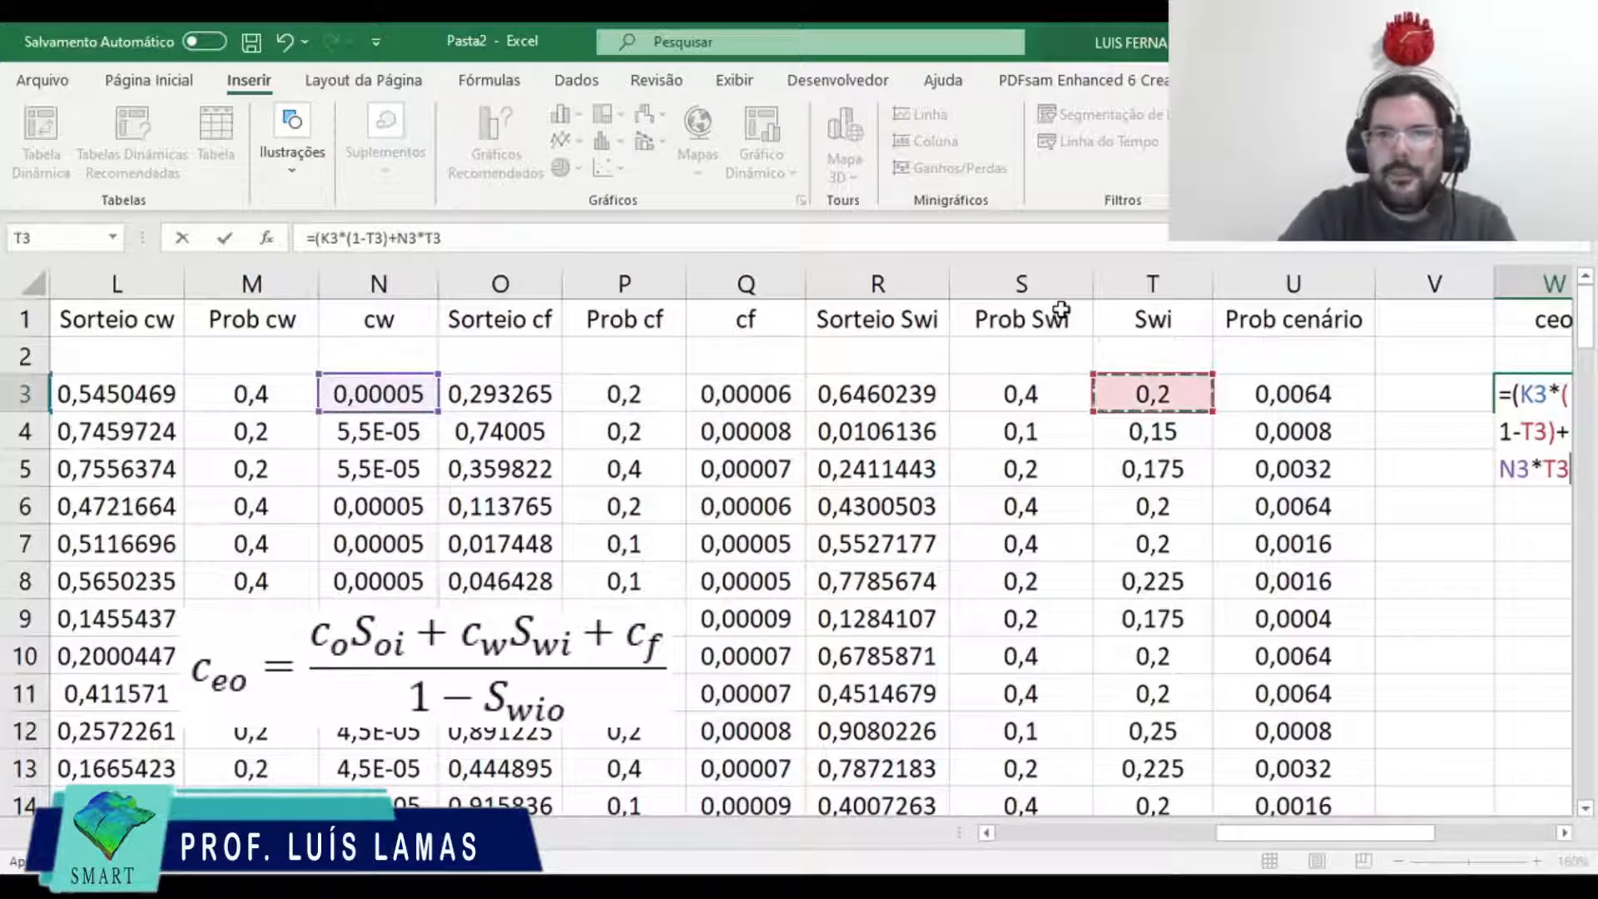
Step: Add the cf term +Q3 to the W3 formula and close the numerator's parenthesis
{"action": "type", "text": "+"}
{"action": "key", "text": "Left"}
{"action": "key", "text": "Left"}
{"action": "key", "text": "Left"}
{"action": "key", "text": "Left"}
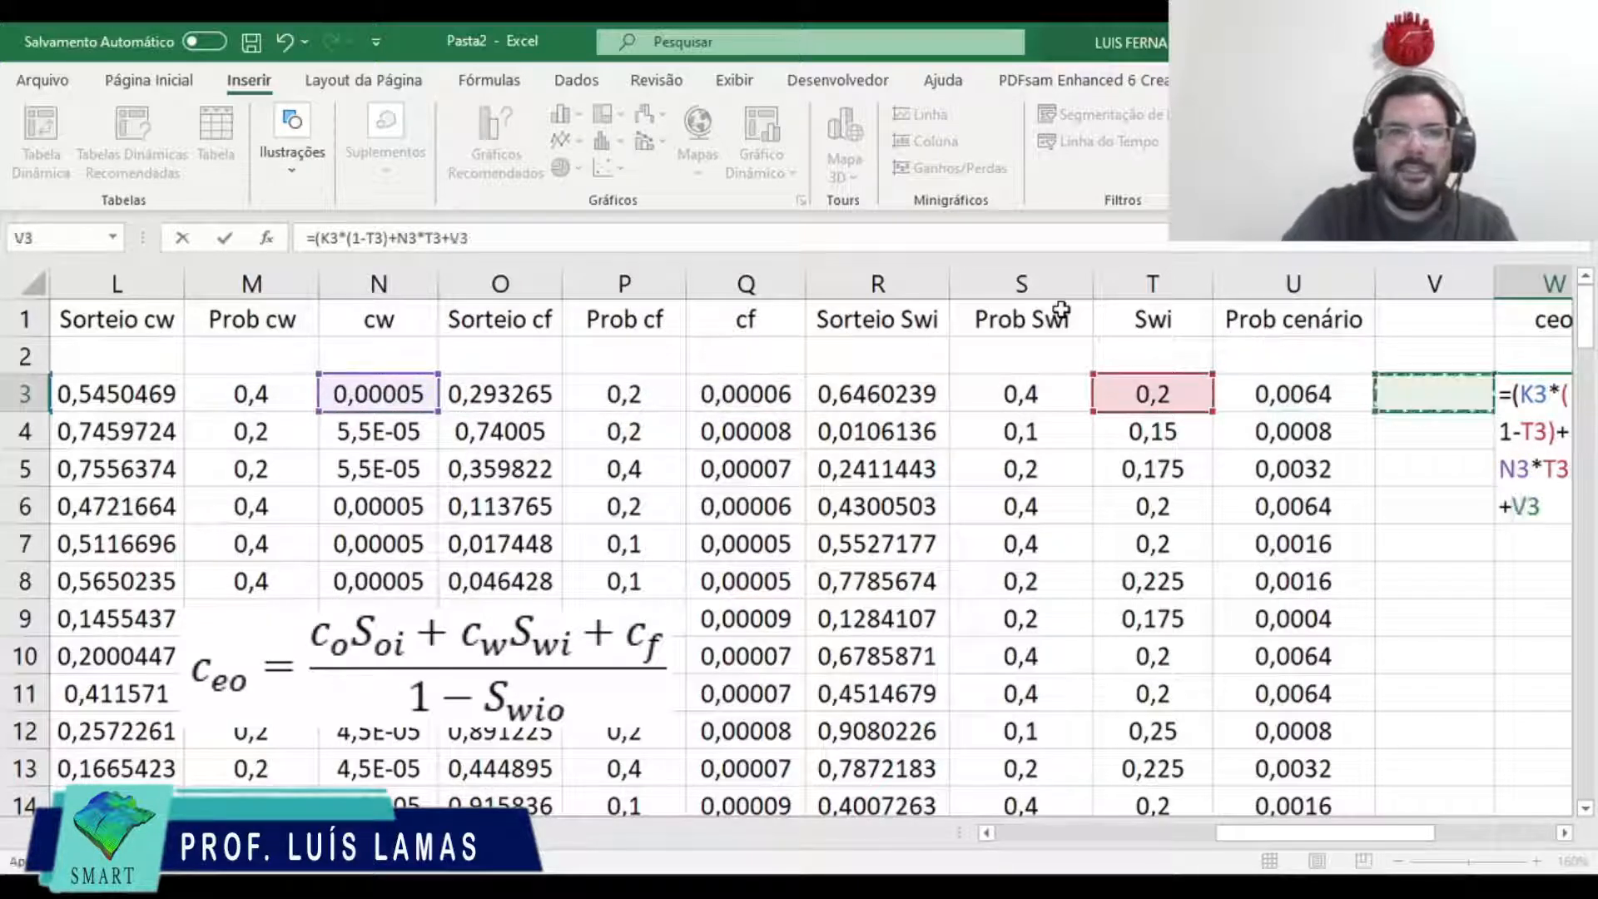
{"action": "key", "text": "Left"}
{"action": "key", "text": "Left"}
{"action": "type", "text": ")"}
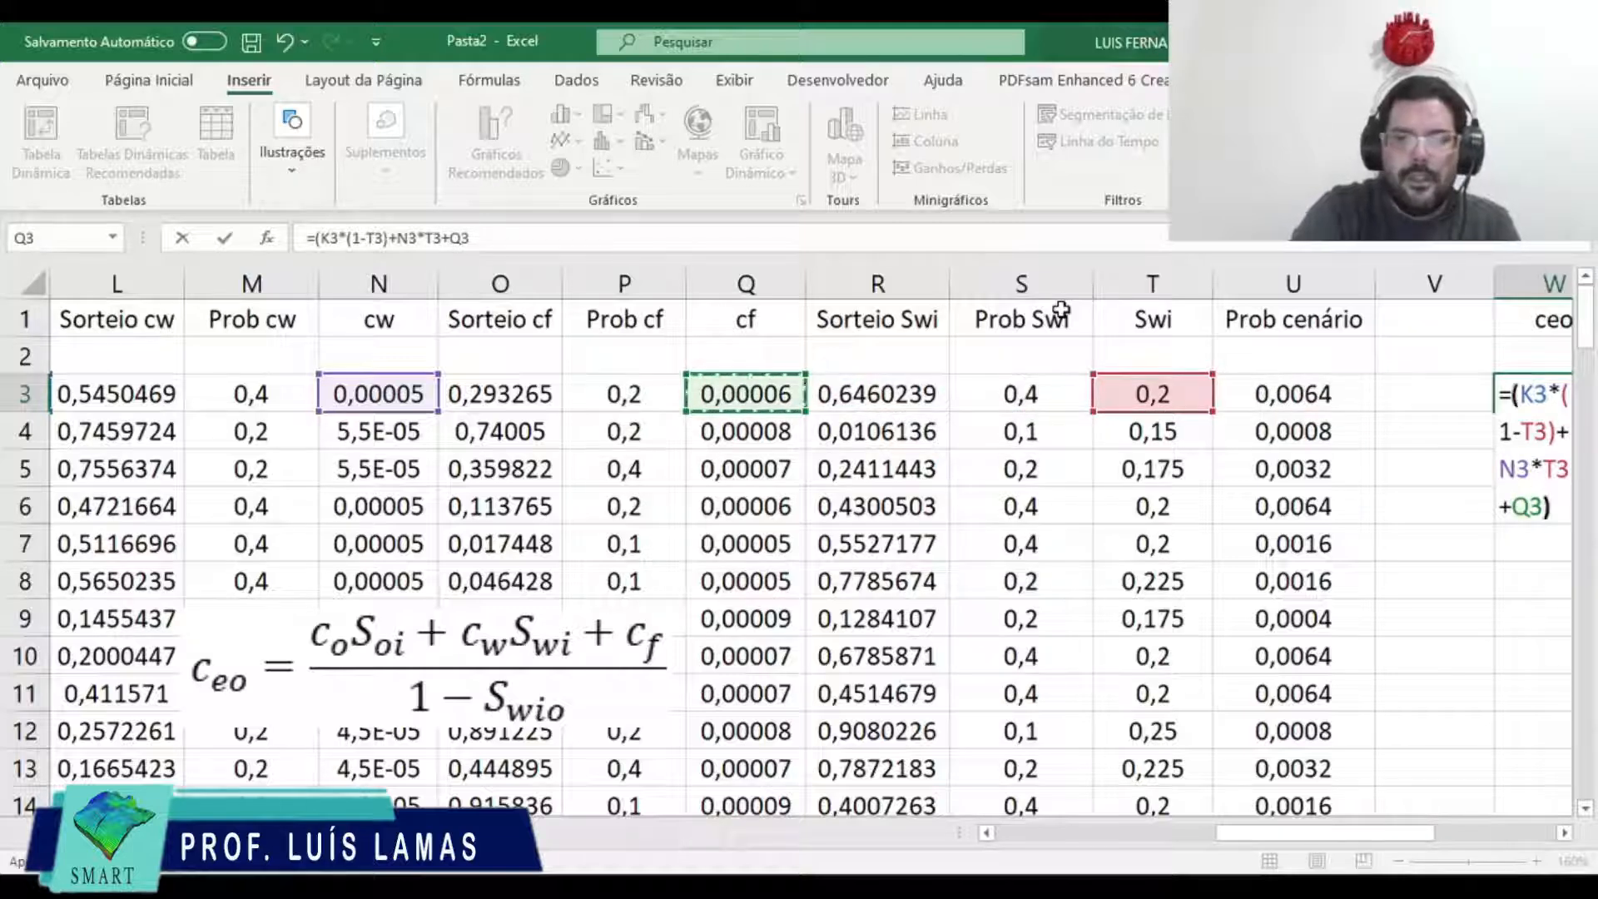
Step: Divide the numerator by (1-T3) and enter the completed formula =(K3*(1-T3)+N3*T3+Q3)/(1-T3) in W3
{"action": "type", "text": "/1("}
{"action": "key", "text": "BackSpace"}
{"action": "key", "text": "BackSpace"}
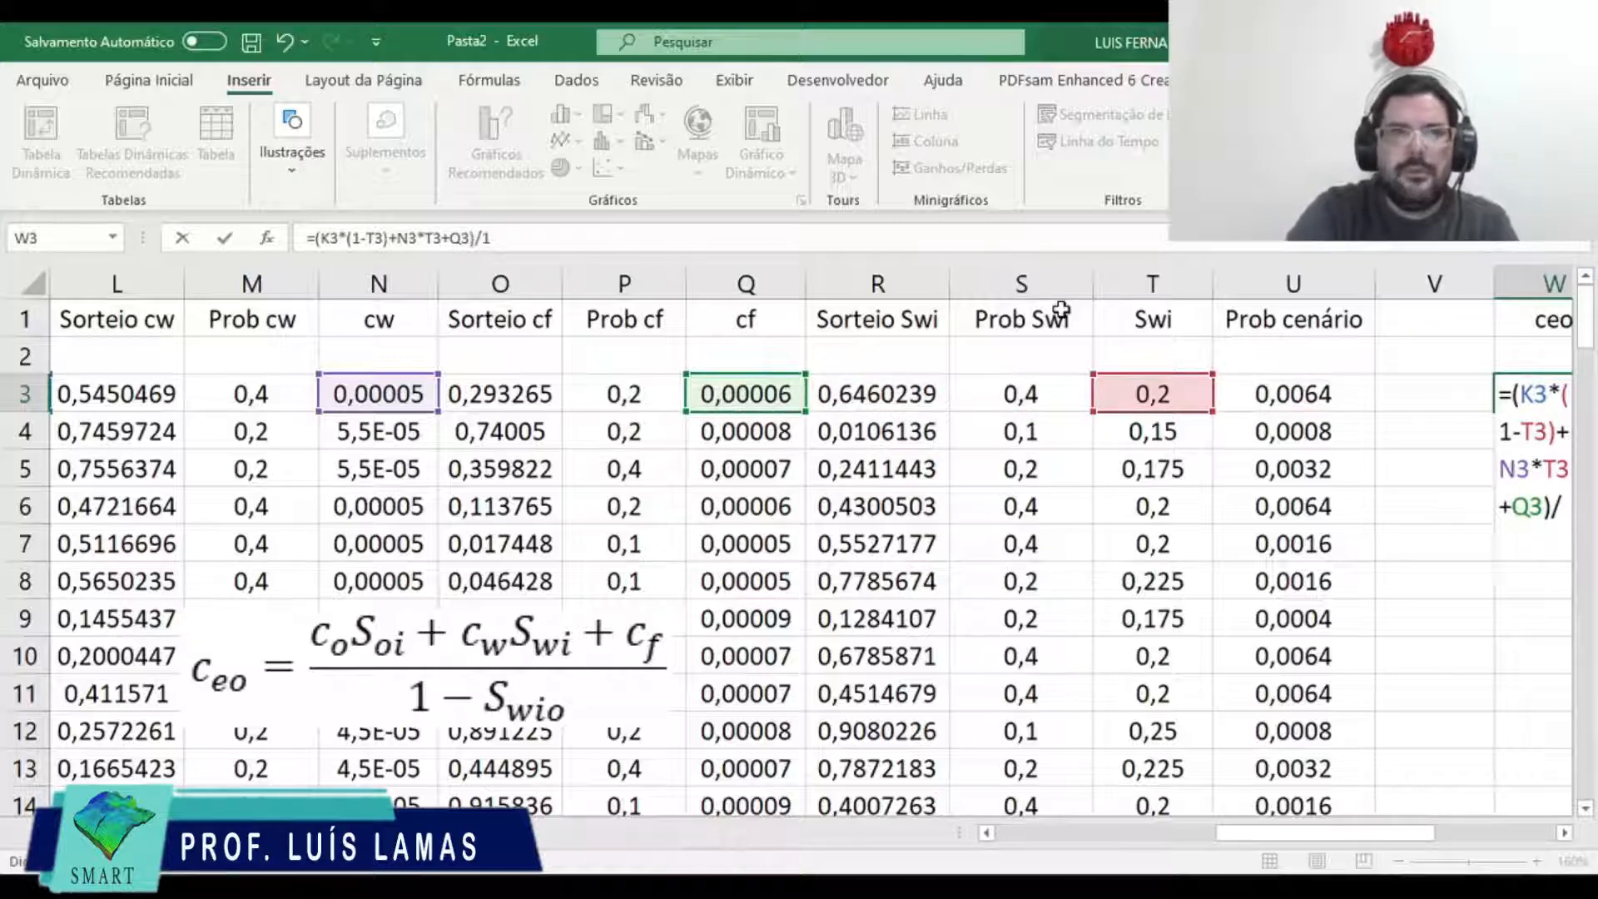
{"action": "type", "text": "(1+"}
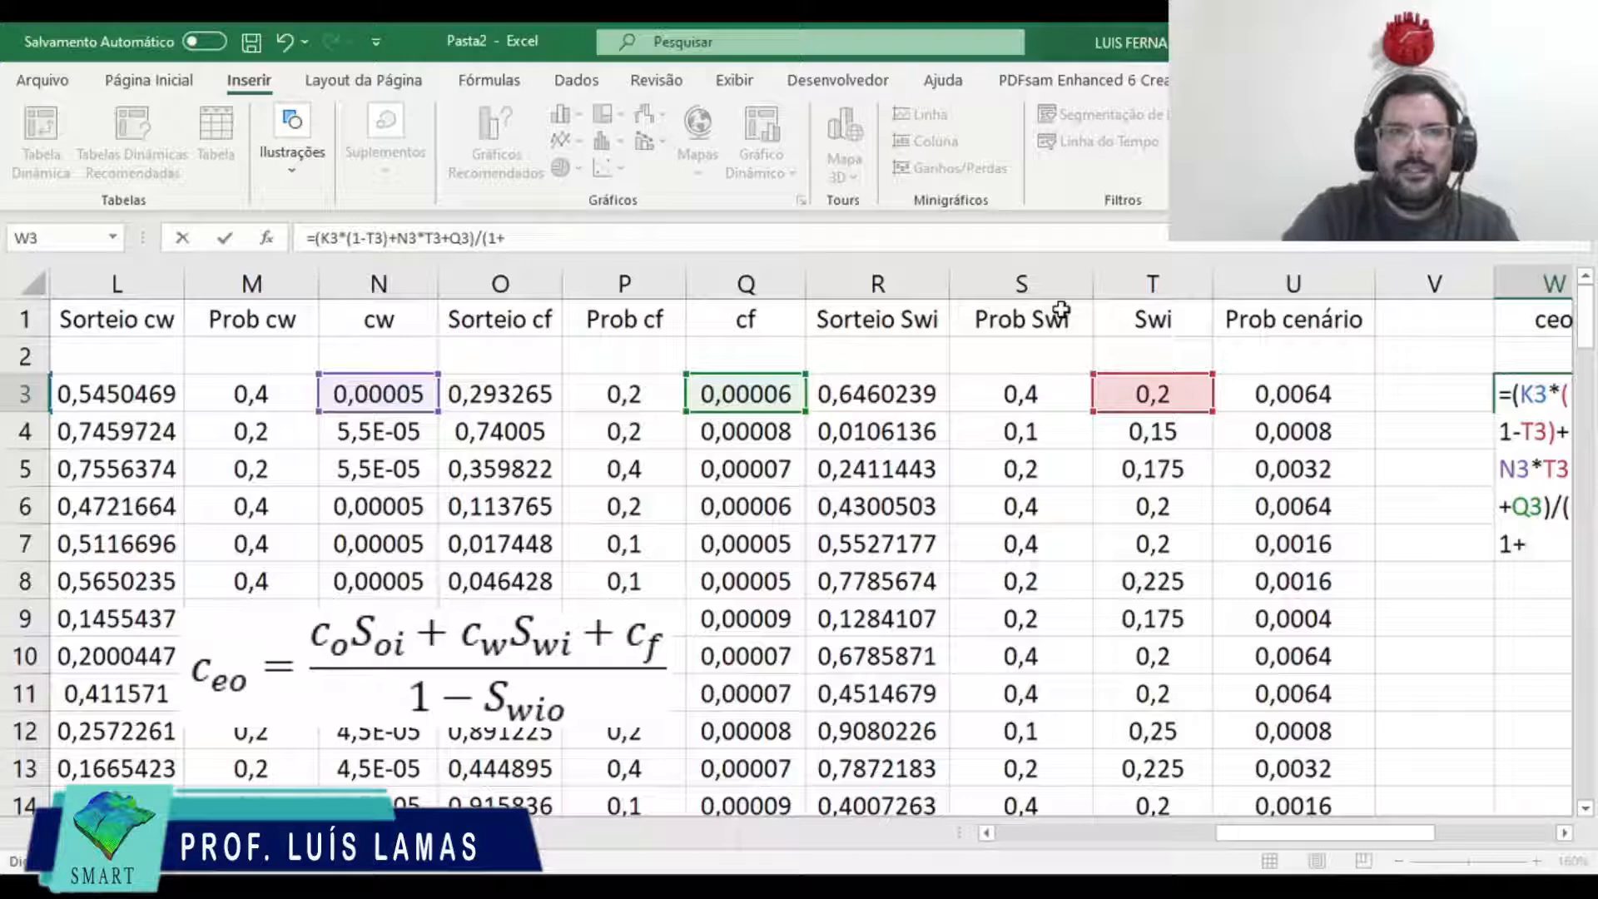
{"action": "key", "text": "BackSpace"}
{"action": "type", "text": "-"}
{"action": "key", "text": "Left"}
{"action": "key", "text": "Left"}
{"action": "key", "text": "Left"}
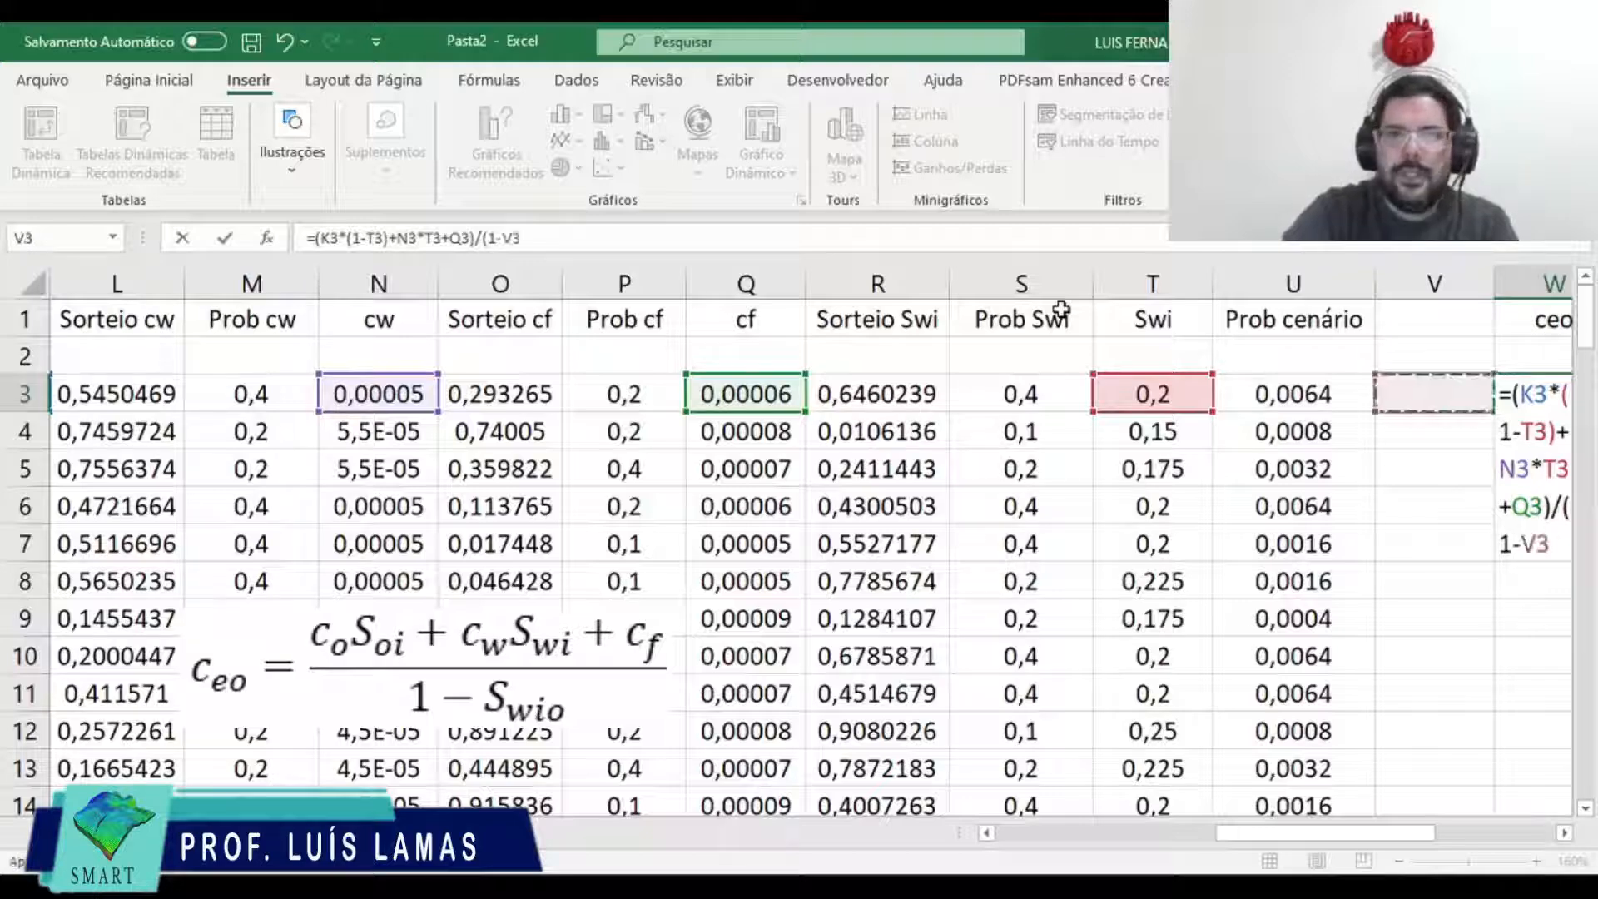
{"action": "type", "text": ")"}
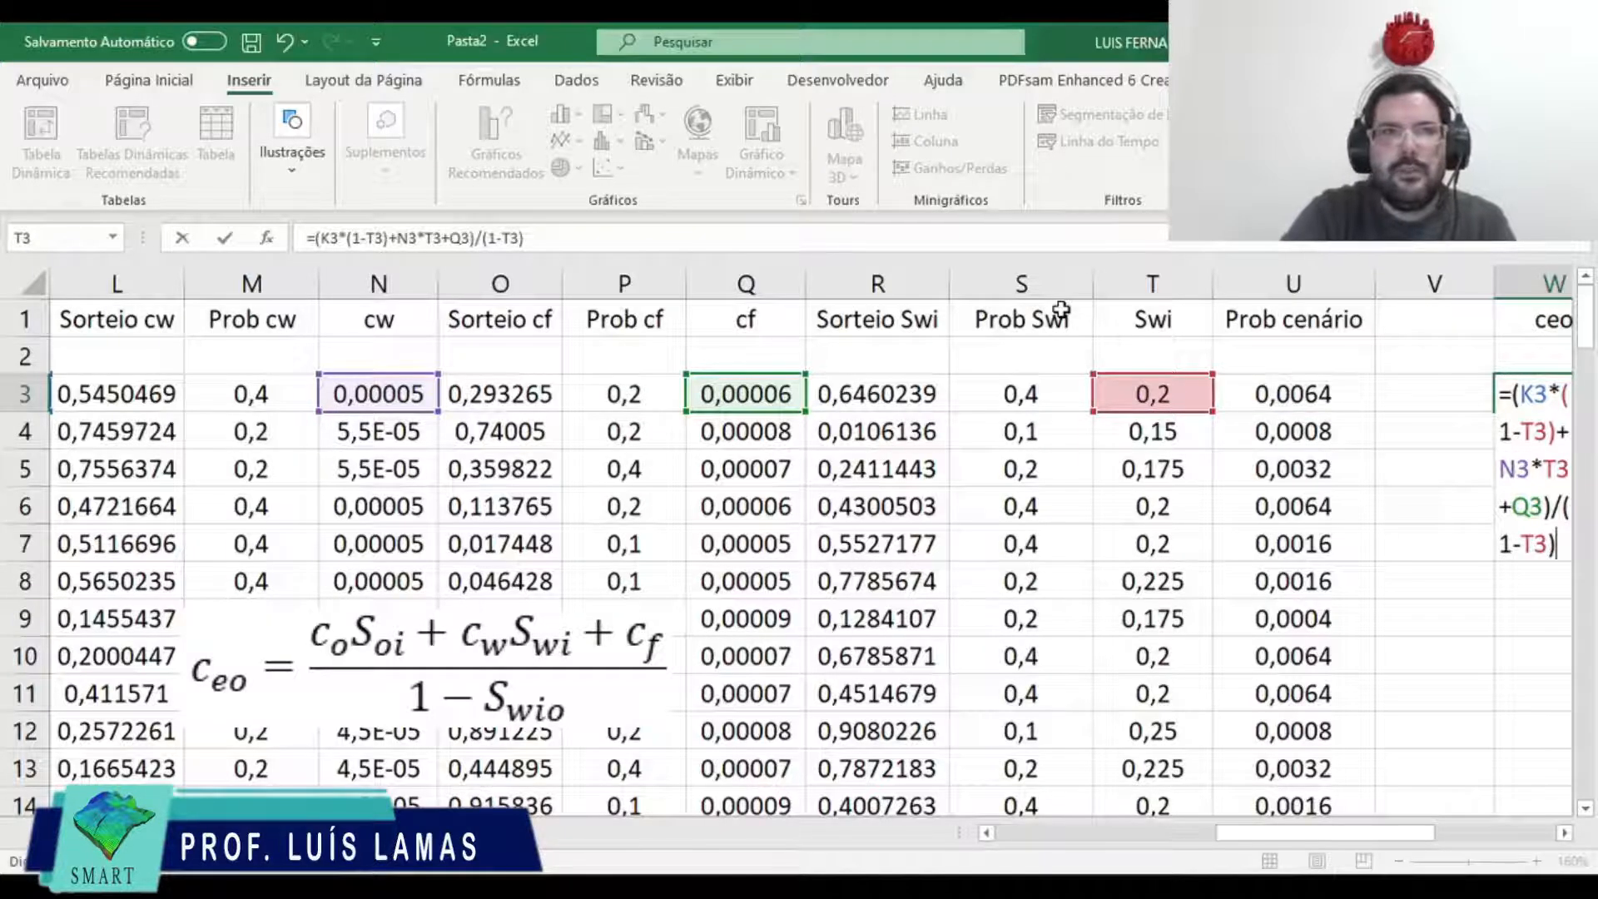
{"action": "key", "text": "Return"}
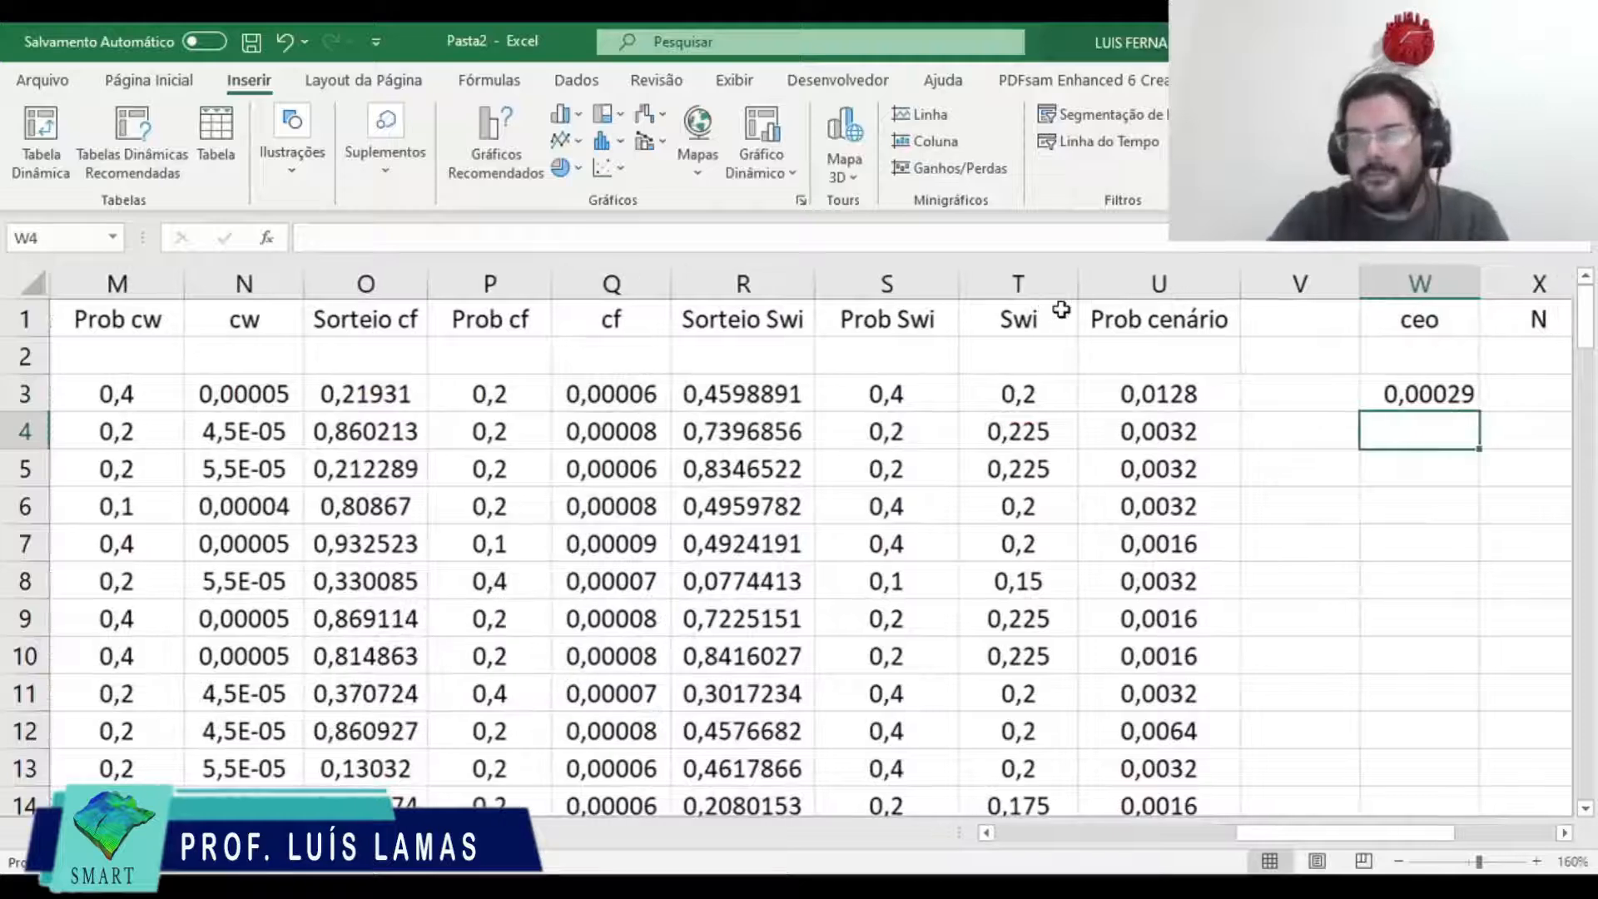
{"action": "key", "text": "Up"}
{"action": "key", "text": "Right"}
{"action": "key", "text": "Right"}
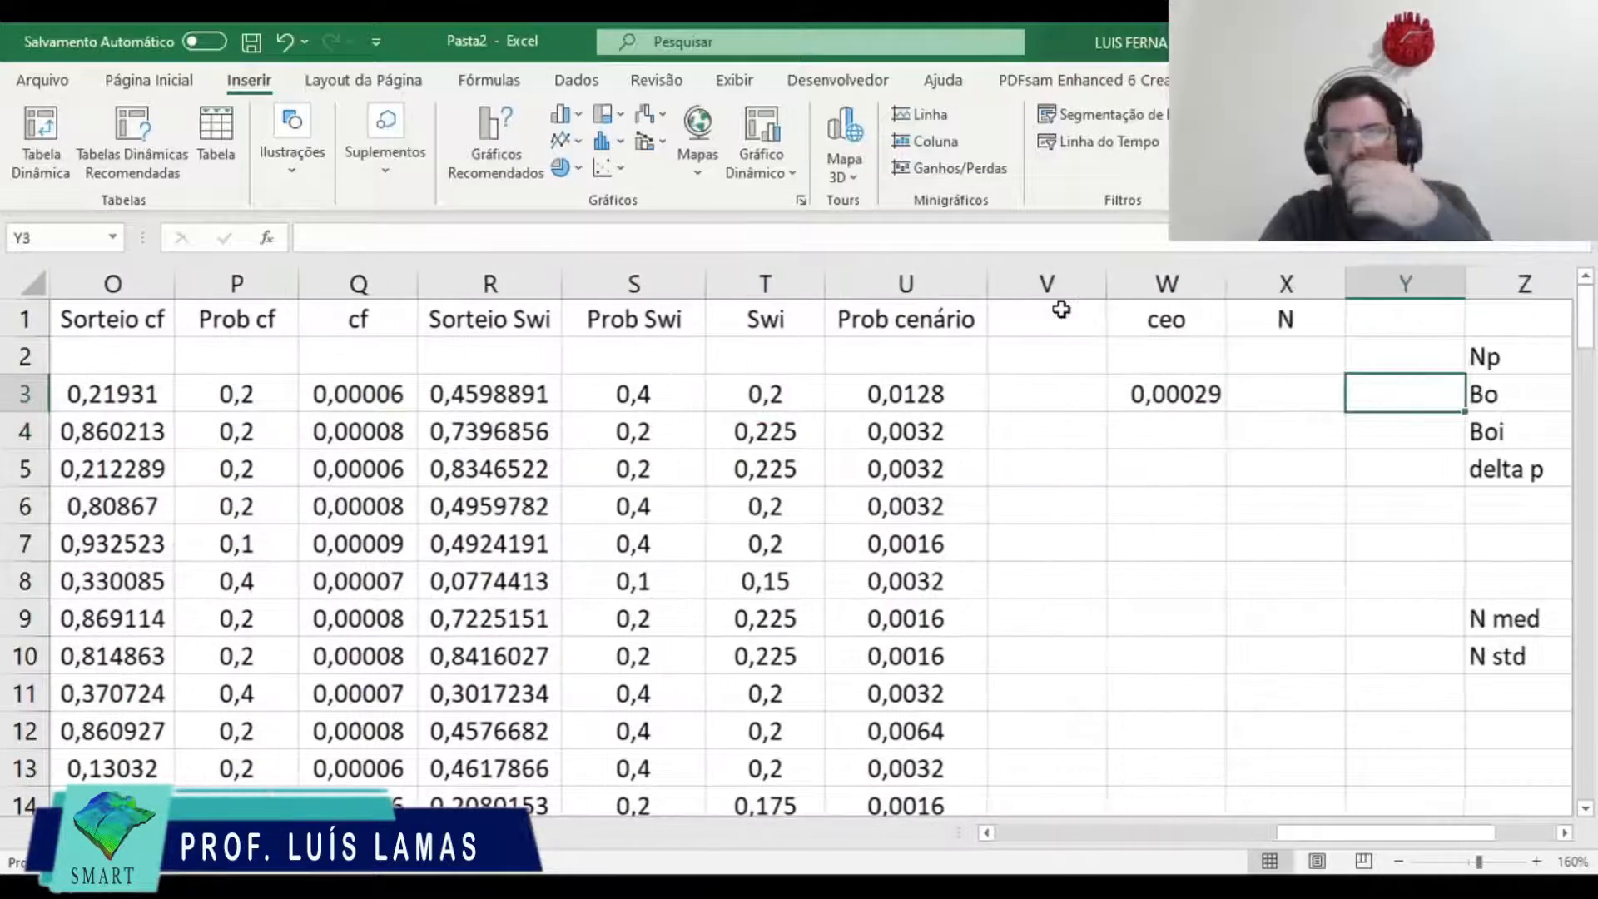
{"action": "key", "text": "Left"}
{"action": "key", "text": "alt+Tab"}
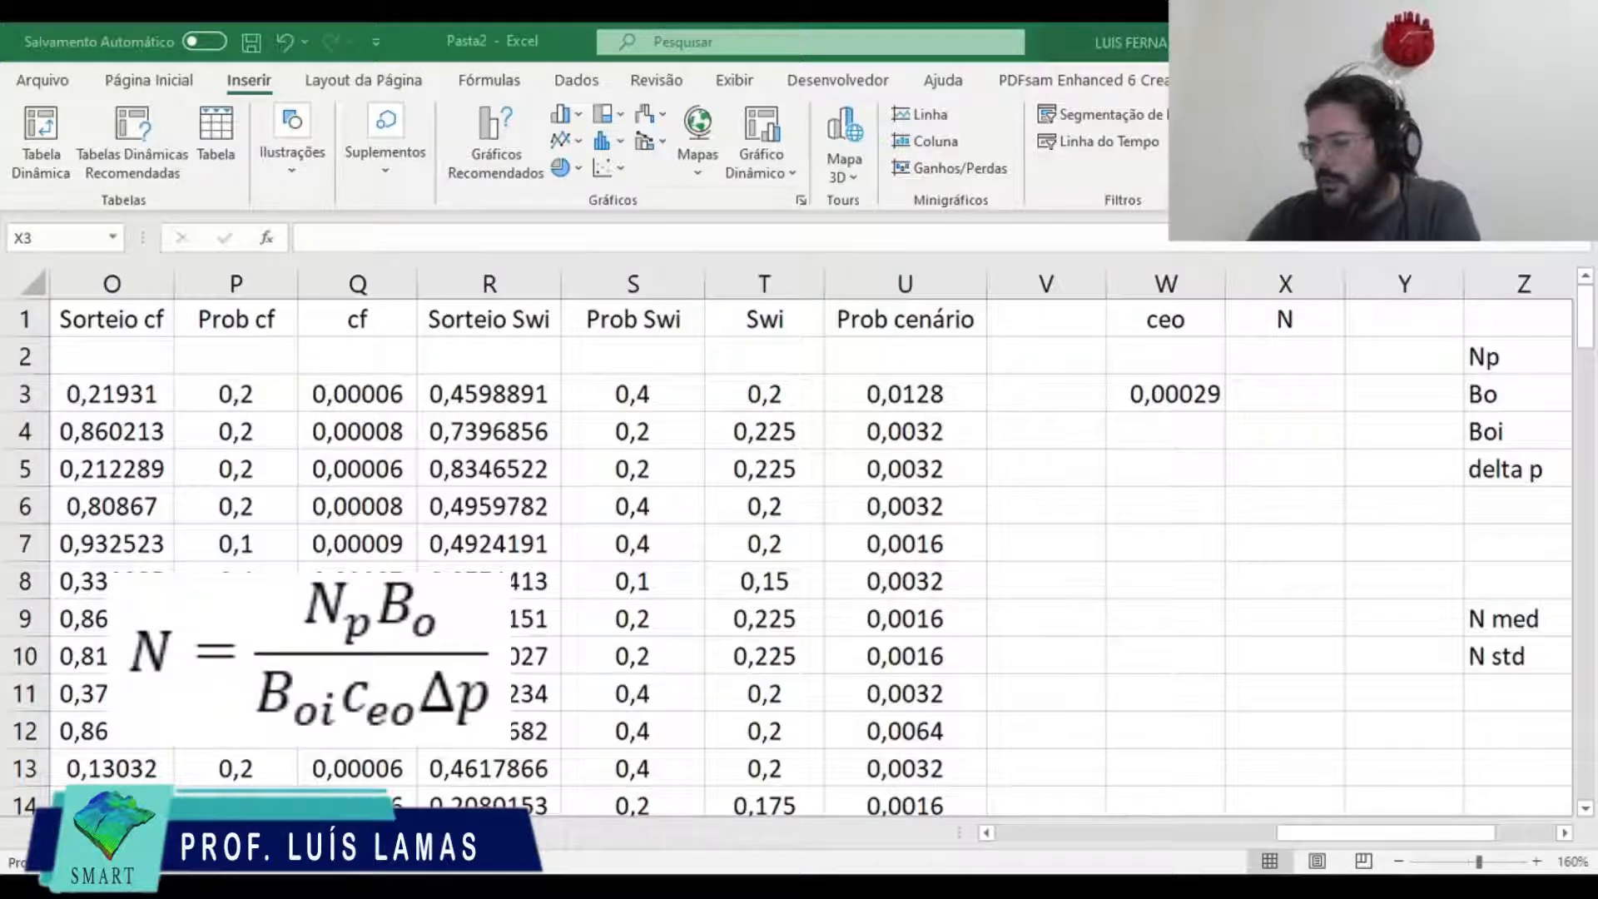
{"action": "key", "text": "alt+Tab"}
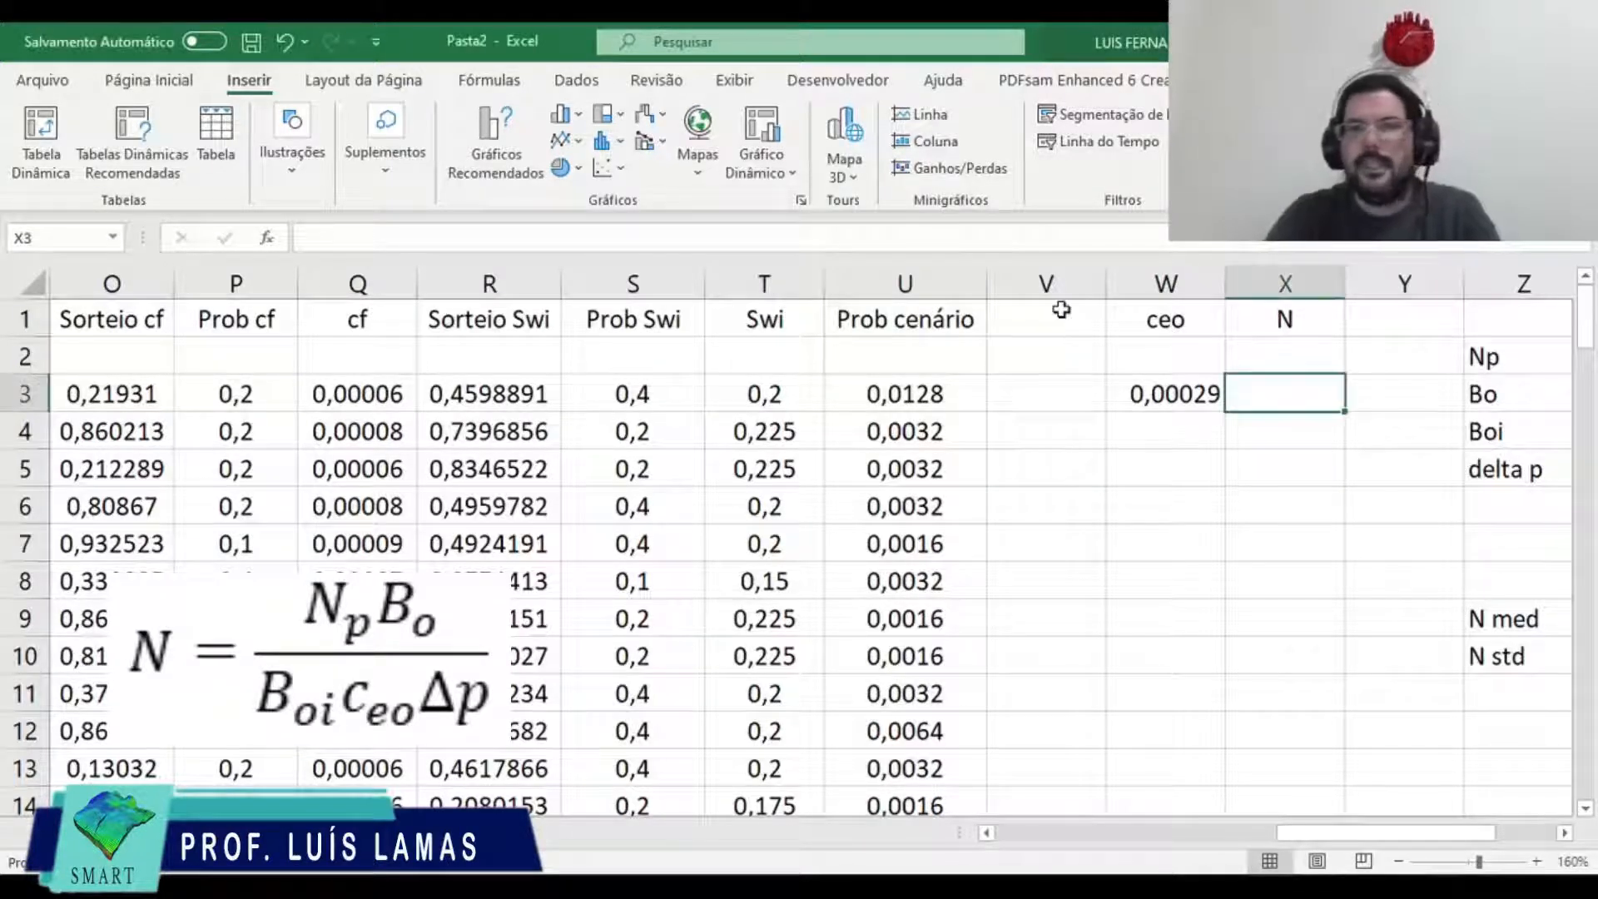
Step: Clear the N med and N std labels and their formulas from Z9:AA10
{"action": "key", "text": "Right"}
{"action": "key", "text": "Right"}
{"action": "key", "text": "Right"}
{"action": "key", "text": "Right"}
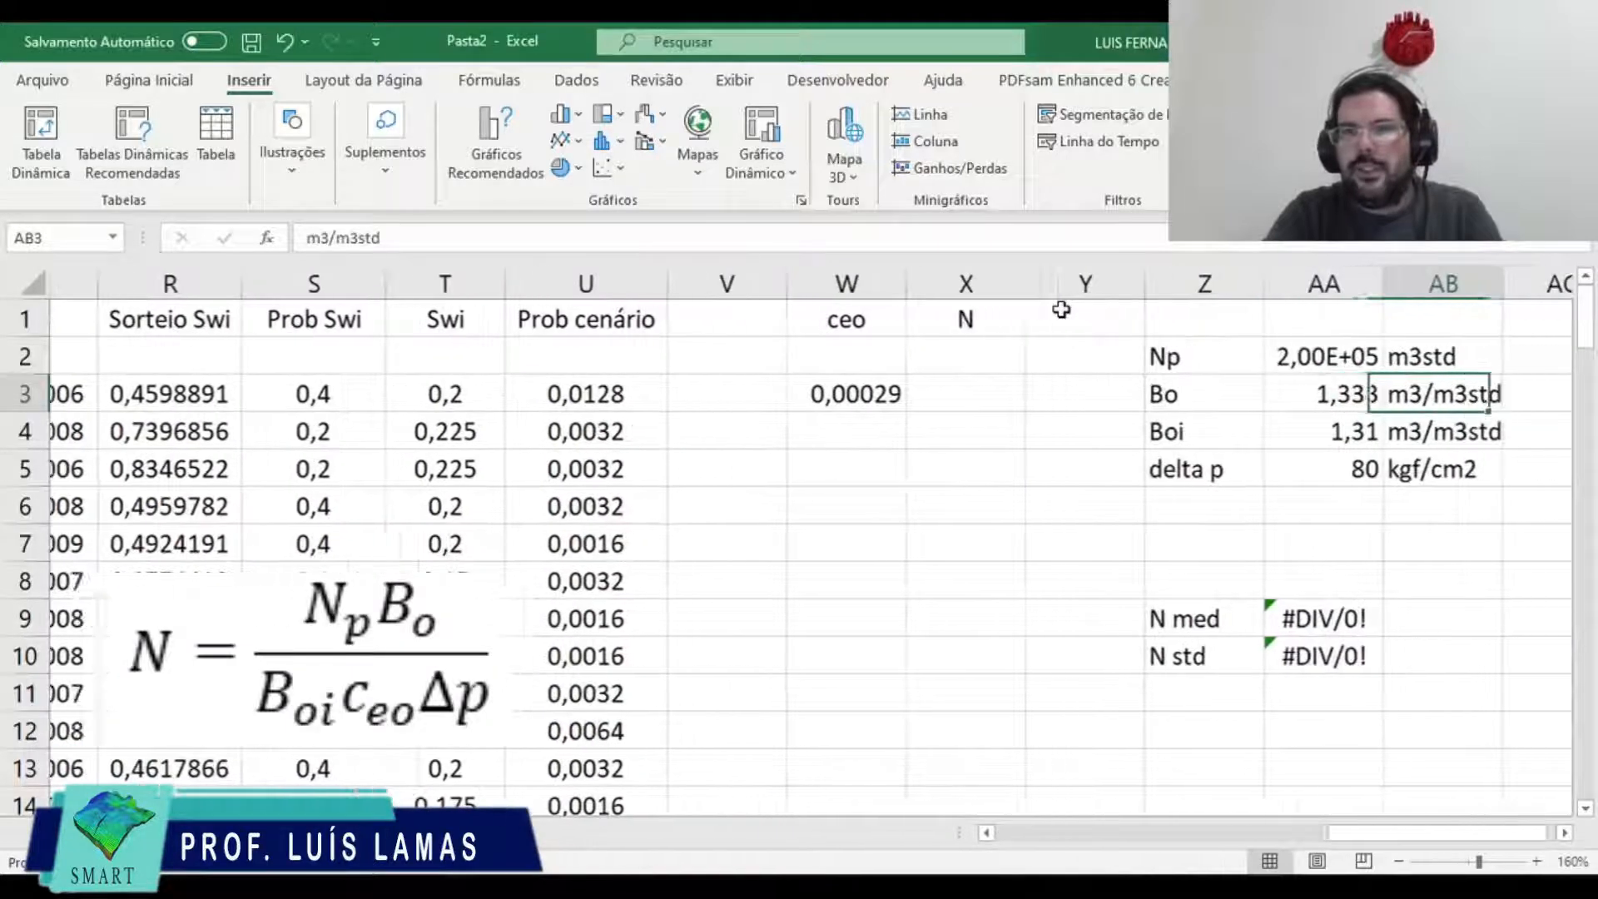
{"action": "key", "text": "Left"}
{"action": "key", "text": "Down"}
{"action": "key", "text": "Down"}
{"action": "key", "text": "Down"}
{"action": "key", "text": "Down"}
{"action": "key", "text": "Left"}
{"action": "key", "text": "Down"}
{"action": "key", "text": "Down"}
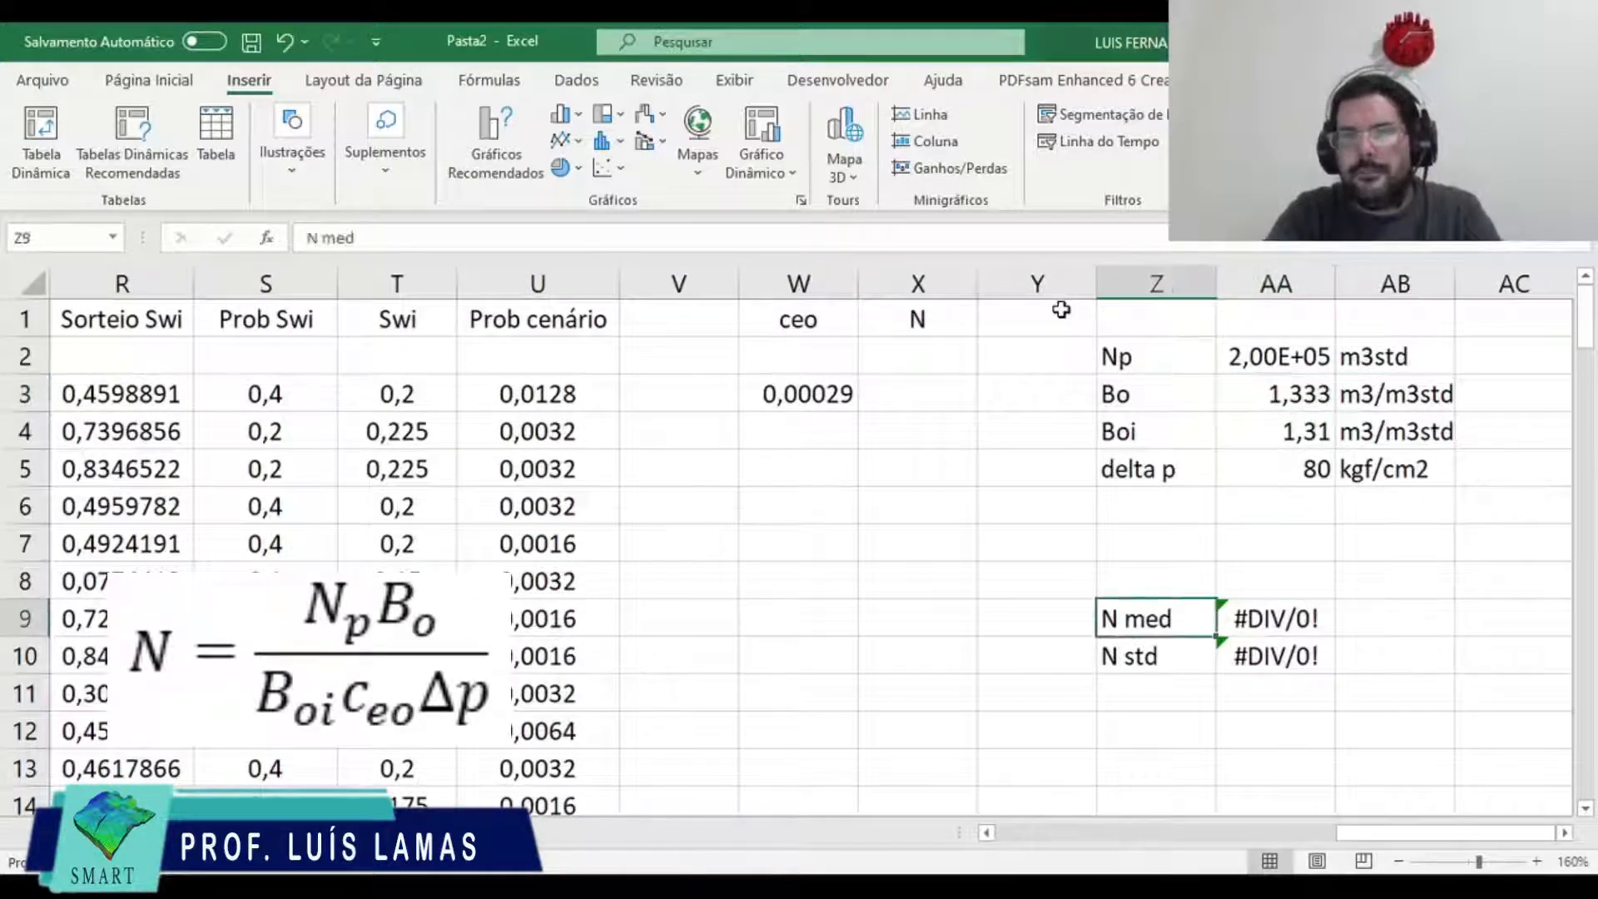
{"action": "key", "text": "shift+Right"}
{"action": "key", "text": "shift+Down"}
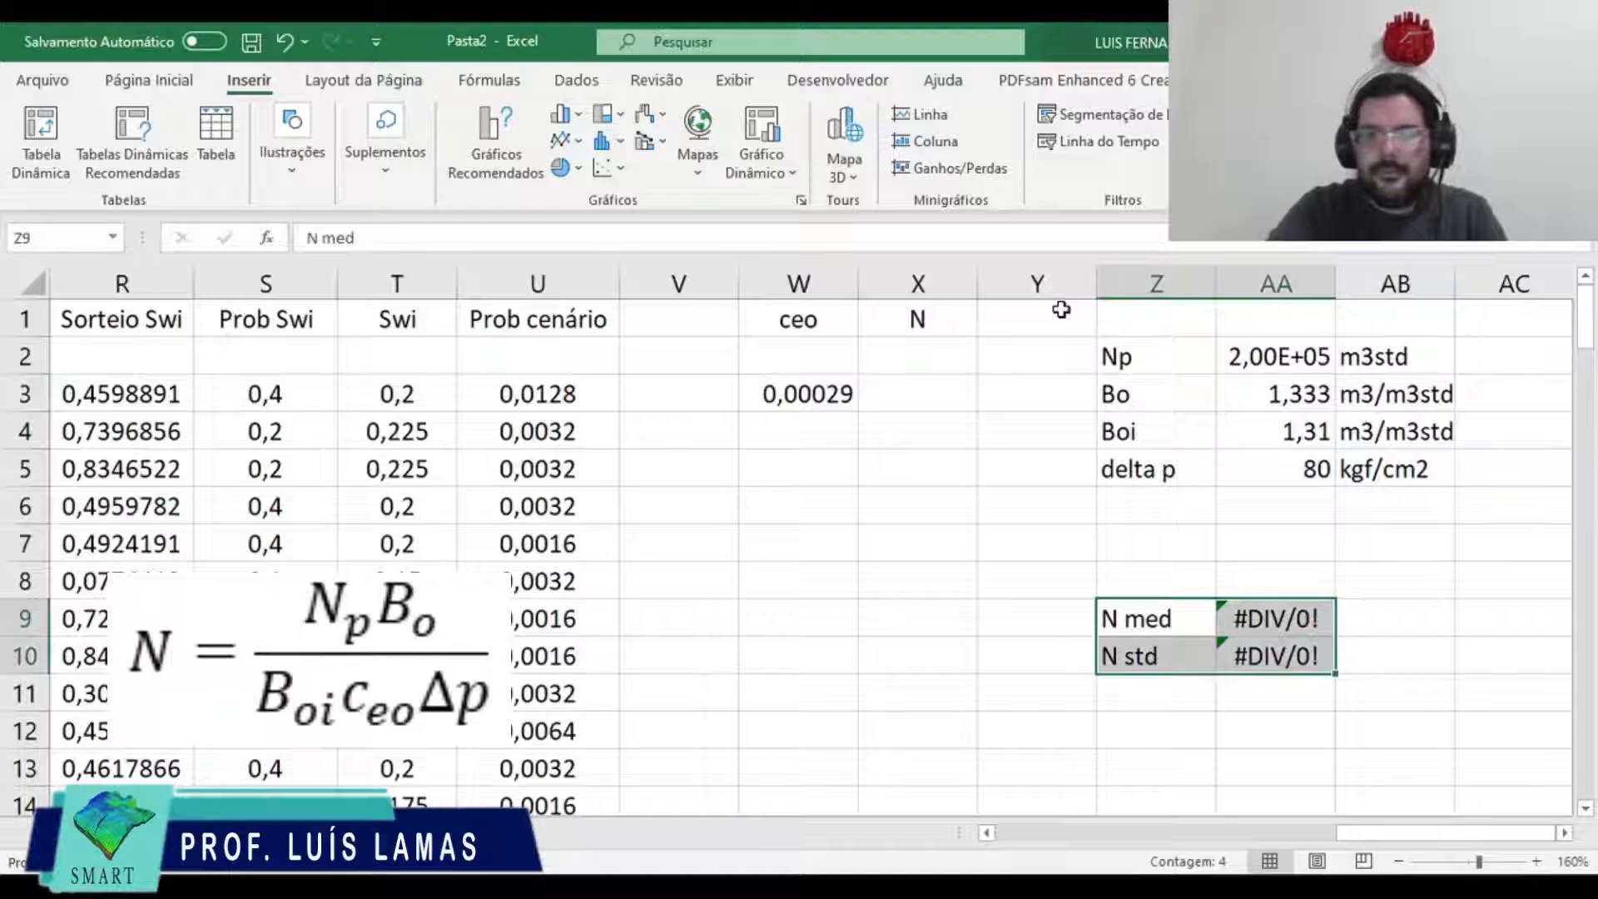
{"action": "key", "text": "Delete"}
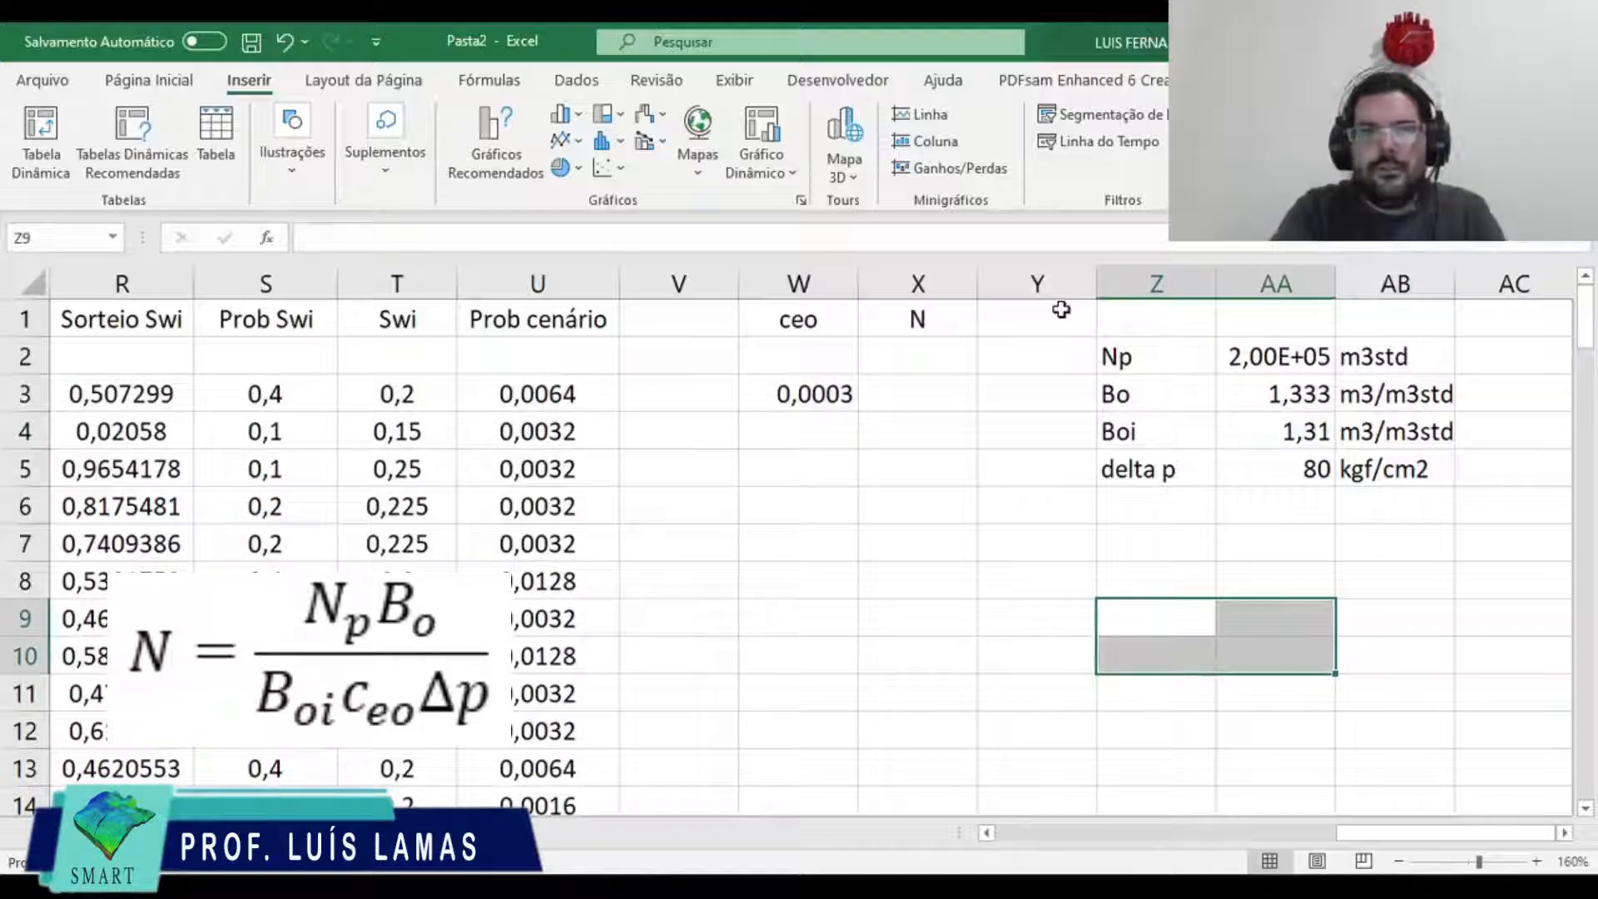
Step: Start the N formula in X3 with the numerator =AA2*AA3, multiplying Np by Bo
{"action": "left_click", "coordinate": [918, 396]}
{"action": "type", "text": "="}
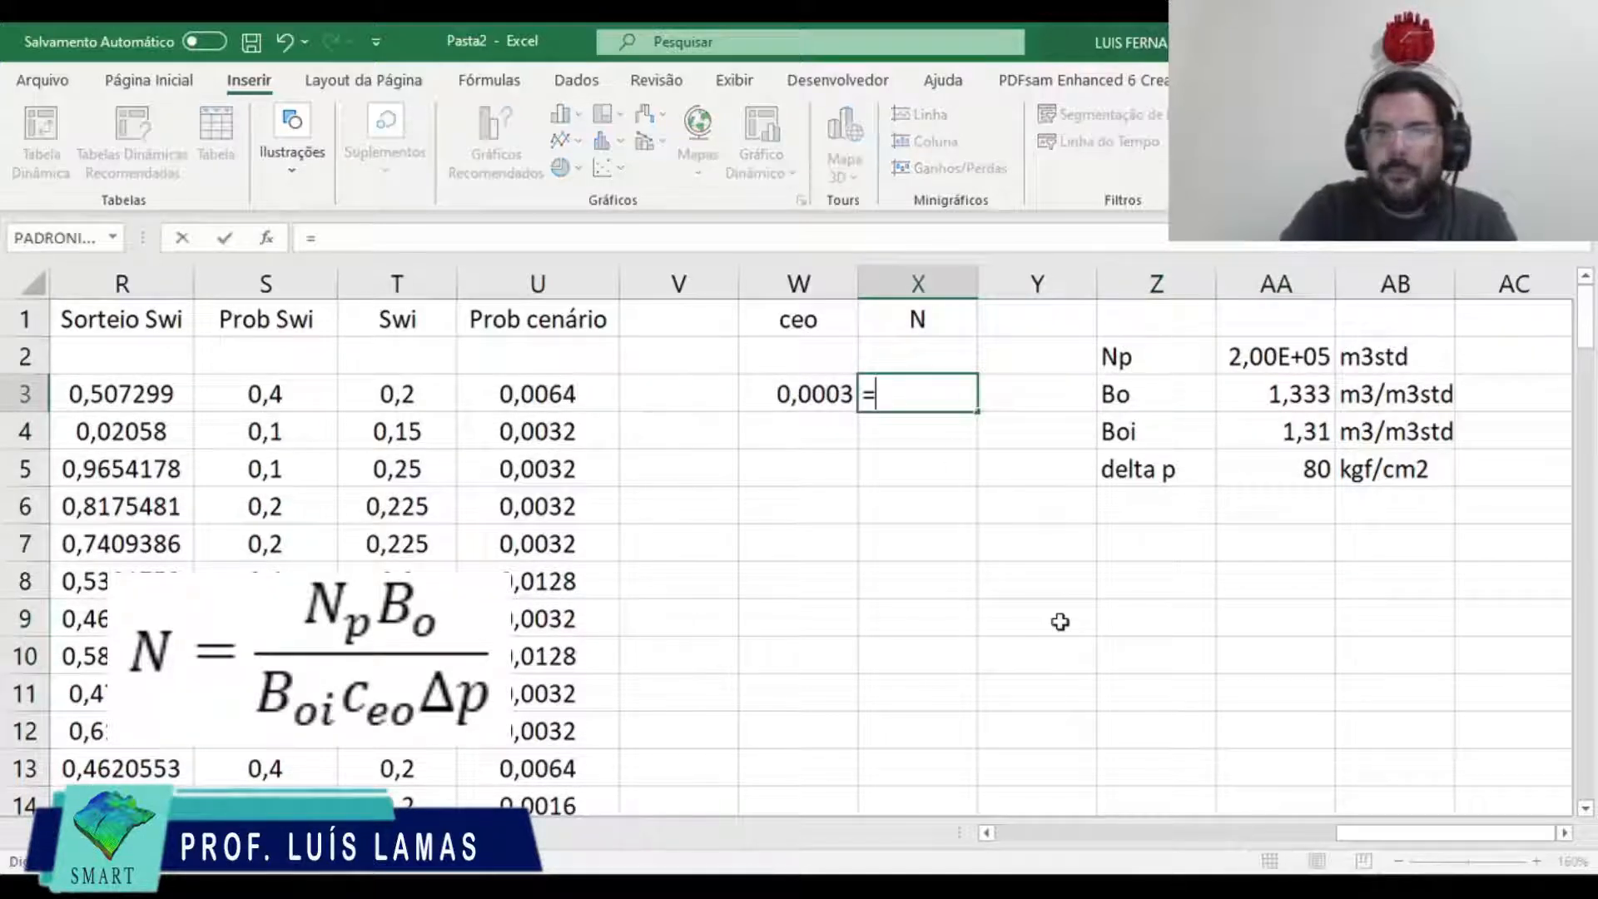
{"action": "key", "text": "Right"}
{"action": "key", "text": "Right"}
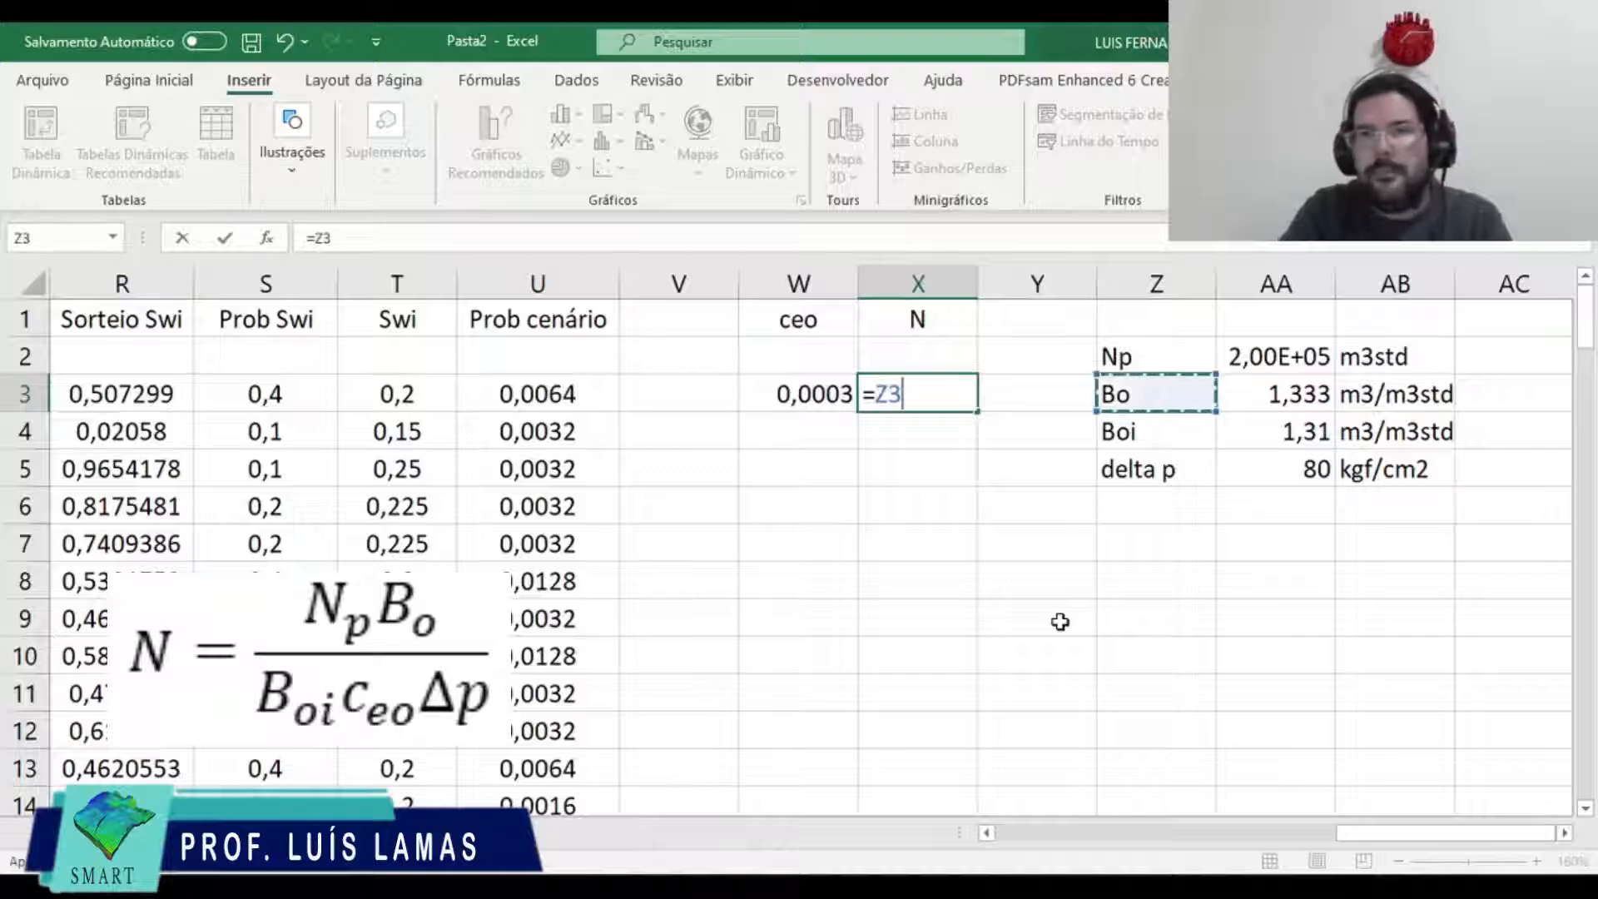
{"action": "key", "text": "Right"}
{"action": "key", "text": "Up"}
{"action": "type", "text": "*"}
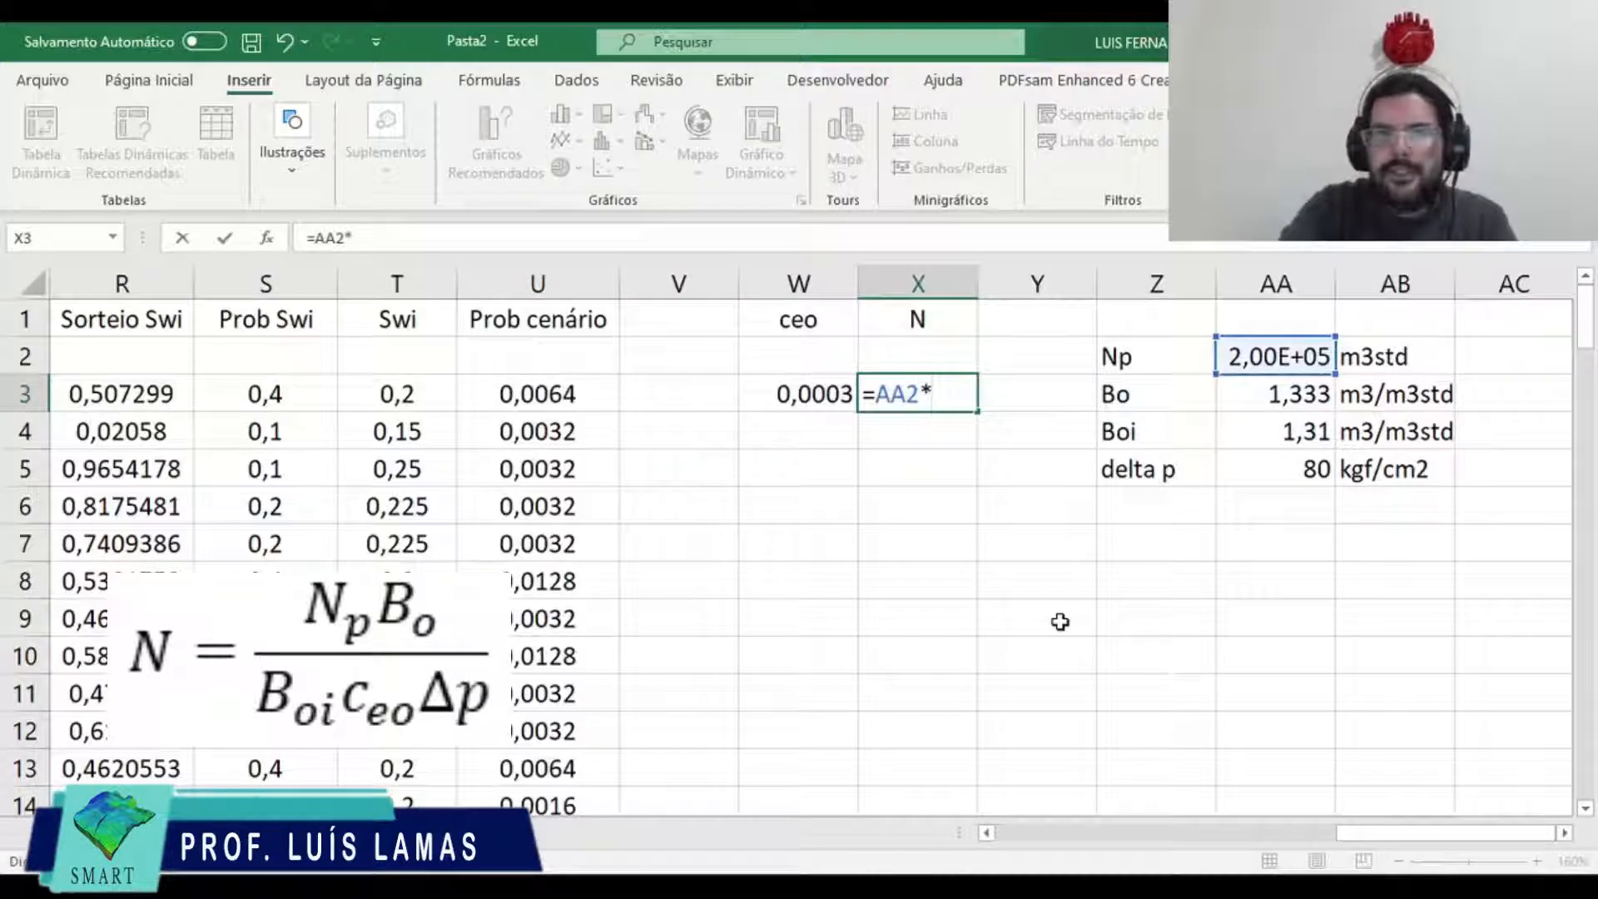
{"action": "key", "text": "Right"}
{"action": "key", "text": "Right"}
{"action": "key", "text": "Right"}
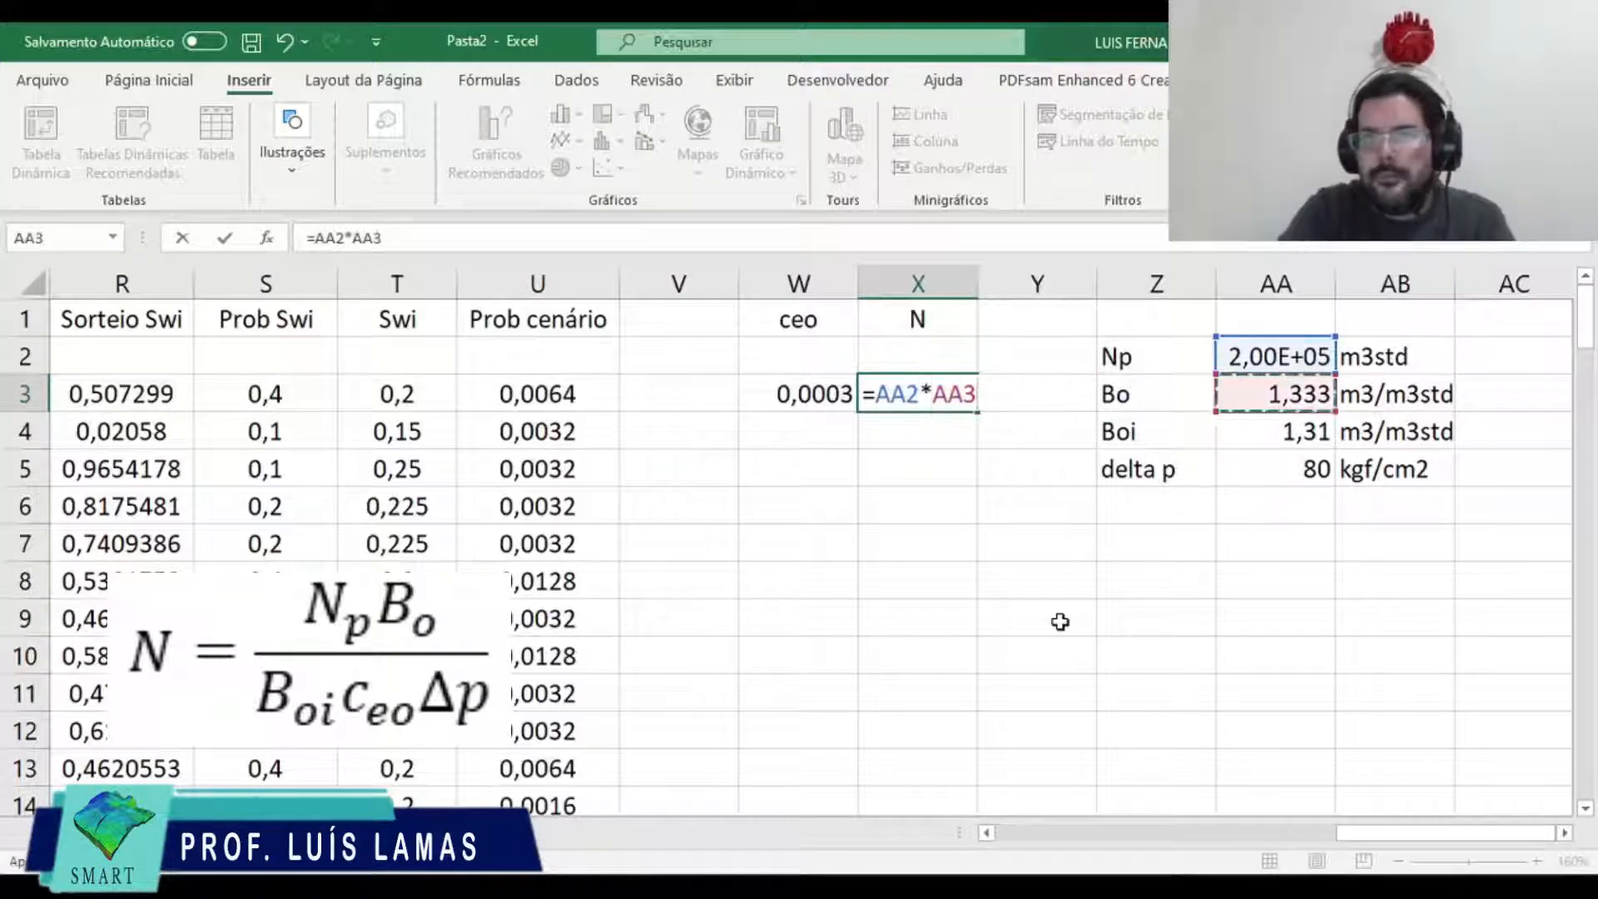
Step: Divide the X3 numerator by an opened parenthesis that begins with Boi, adding /(AA4
{"action": "type", "text": "/("}
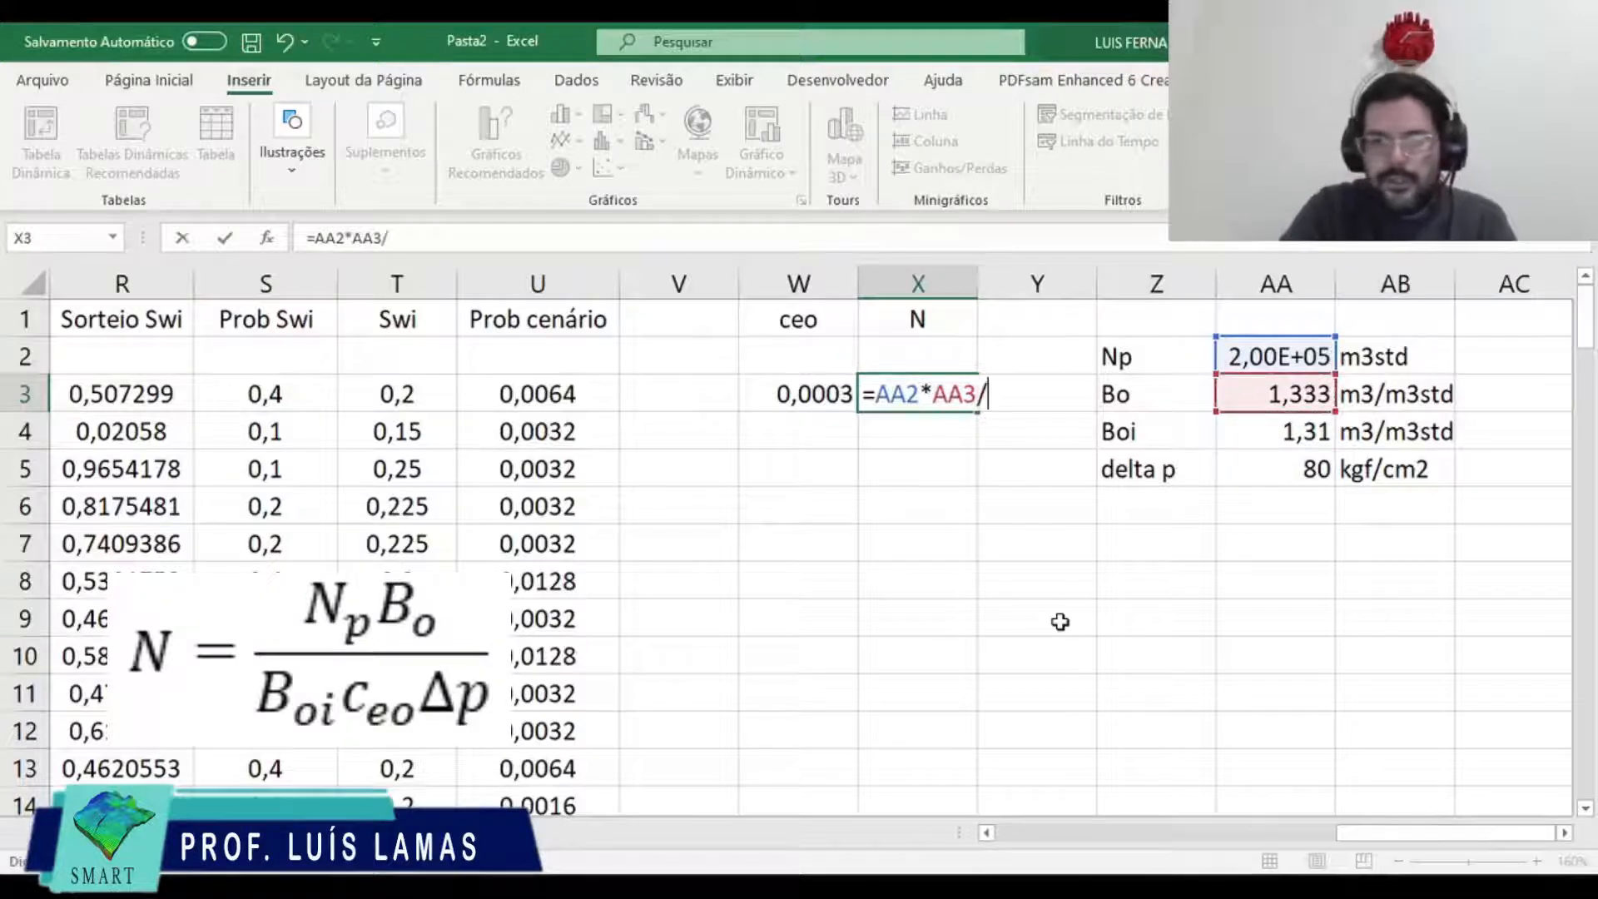
{"action": "key", "text": "Right"}
{"action": "key", "text": "Right"}
{"action": "key", "text": "Right"}
{"action": "key", "text": "Down"}
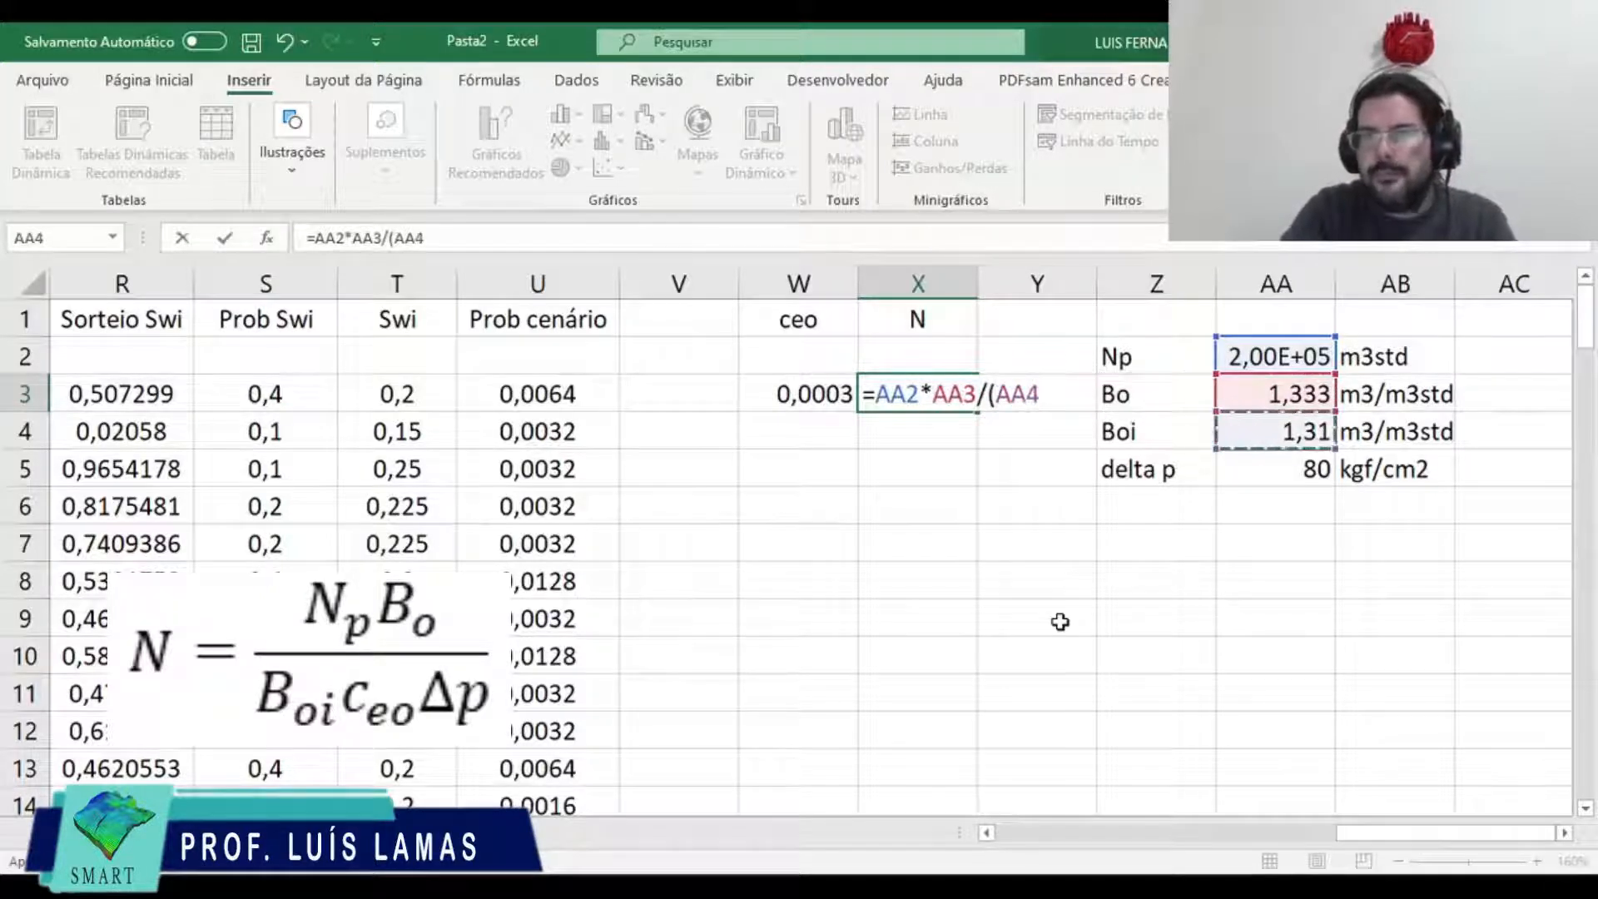
Step: Multiply the X3 denominator by delta p and ceo with *AA5*W3, and close the parenthesis
{"action": "type", "text": "*"}
{"action": "key", "text": "Right"}
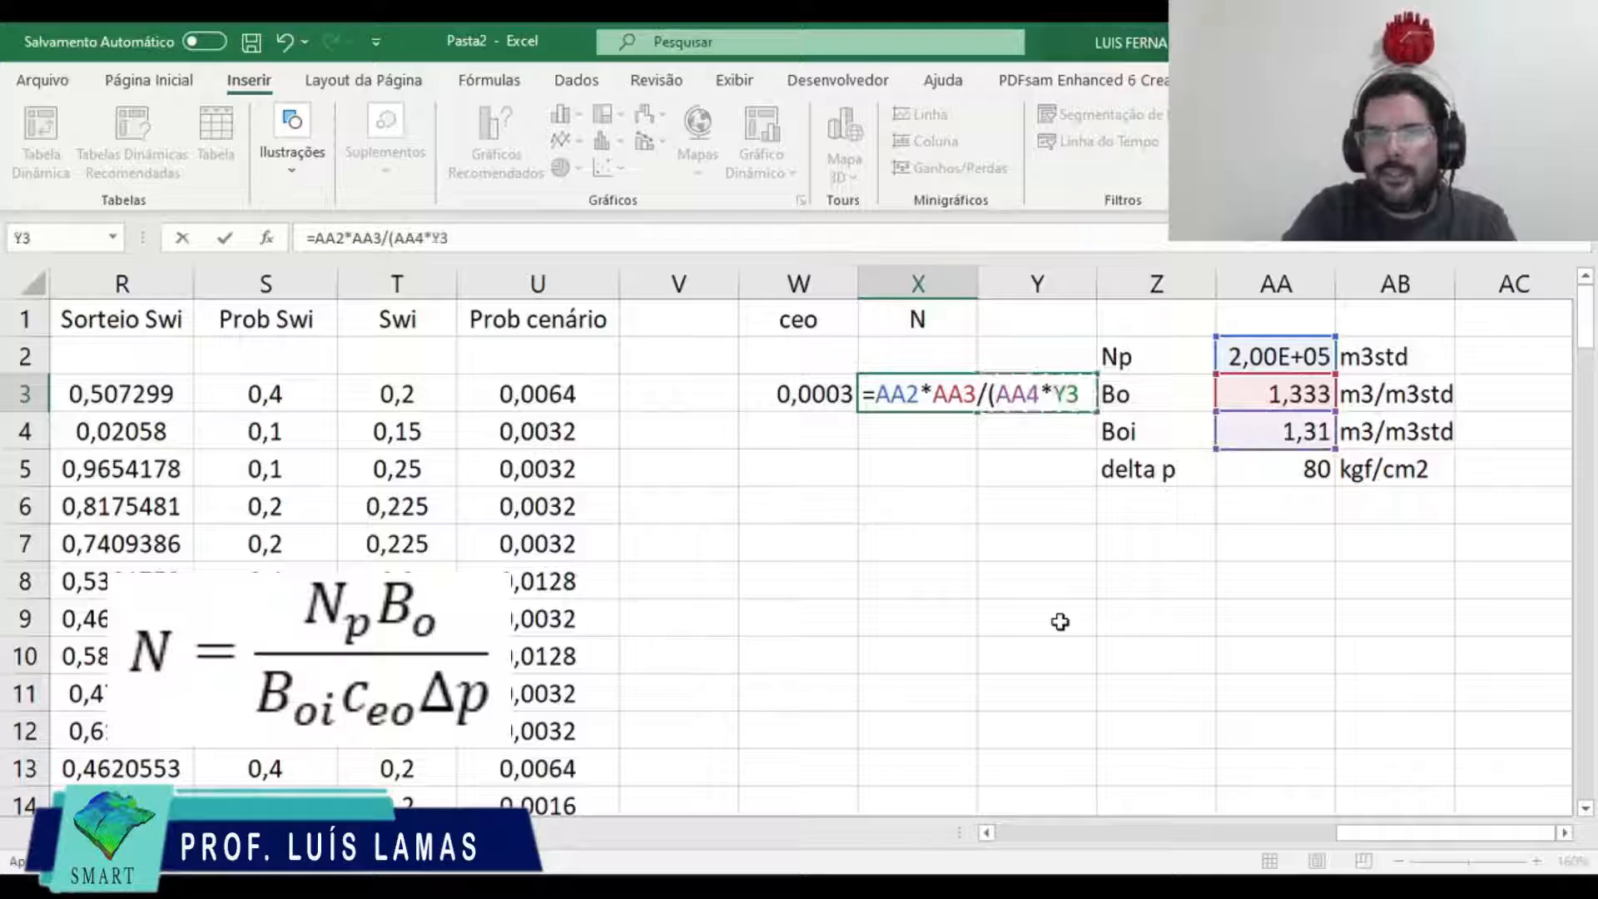
{"action": "key", "text": "Right"}
{"action": "key", "text": "Down"}
{"action": "key", "text": "Down"}
{"action": "key", "text": "Right"}
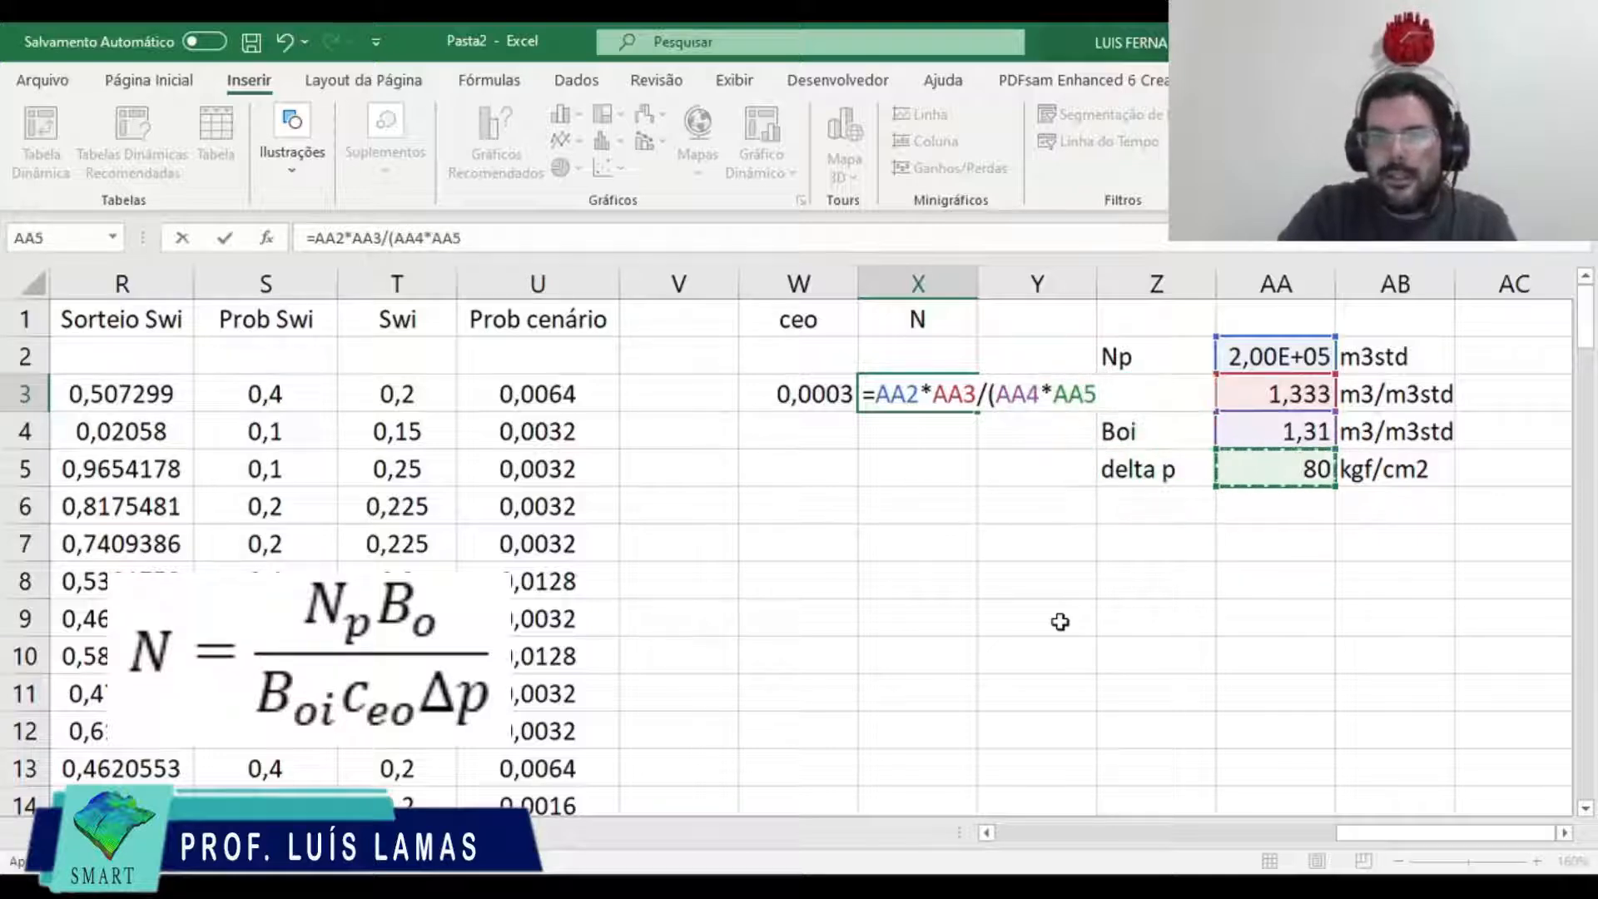
{"action": "type", "text": "*"}
{"action": "key", "text": "Left"}
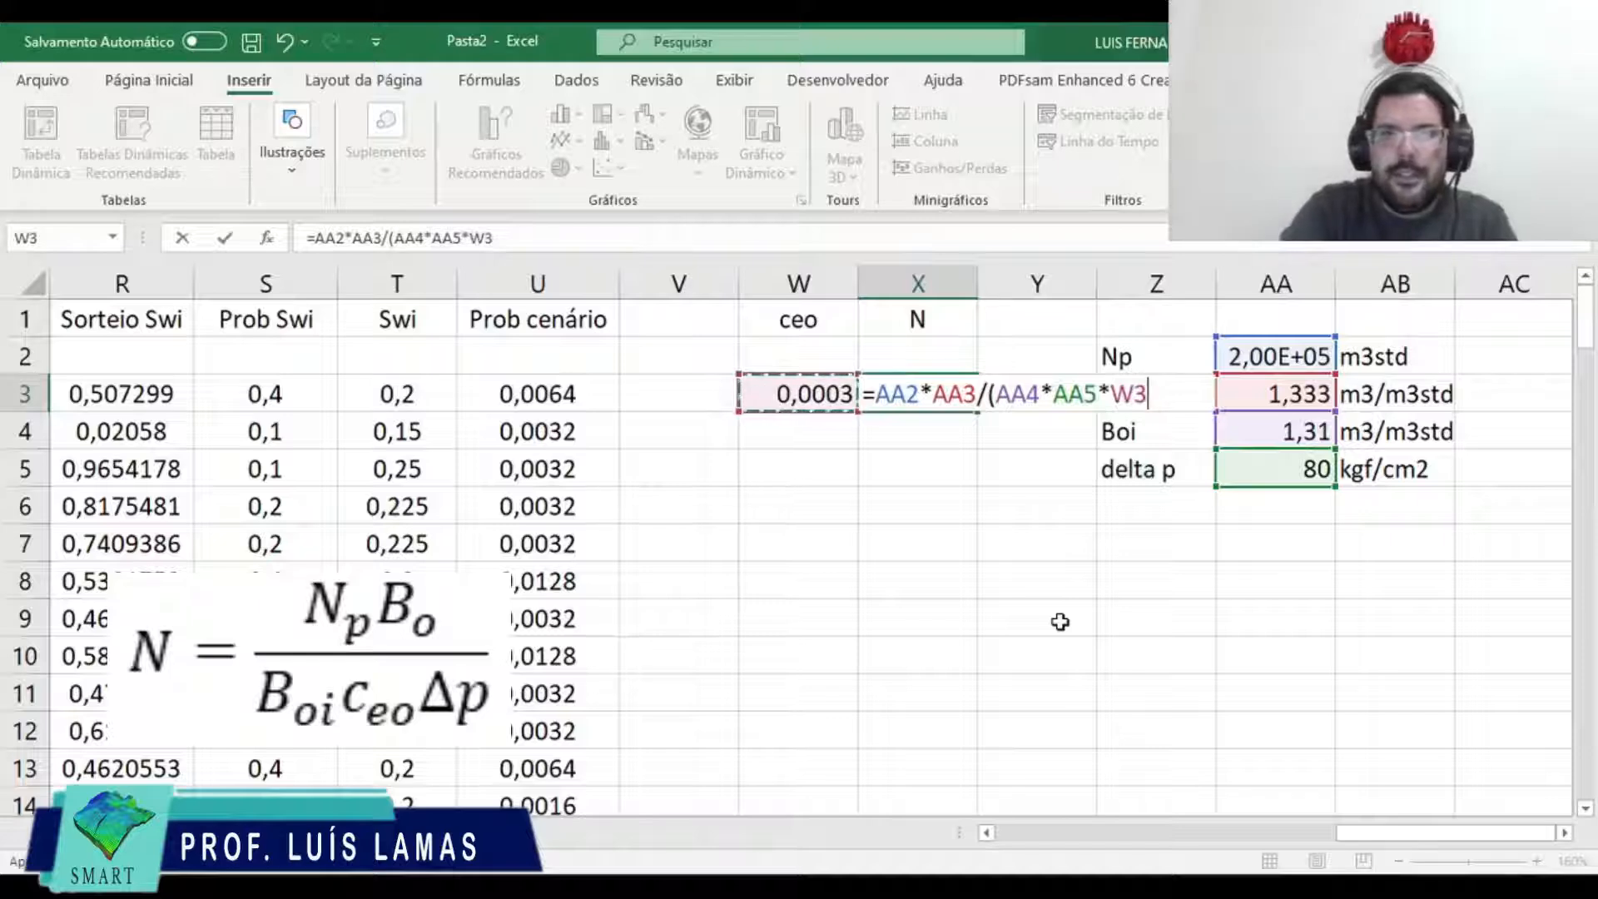
{"action": "type", "text": ")"}
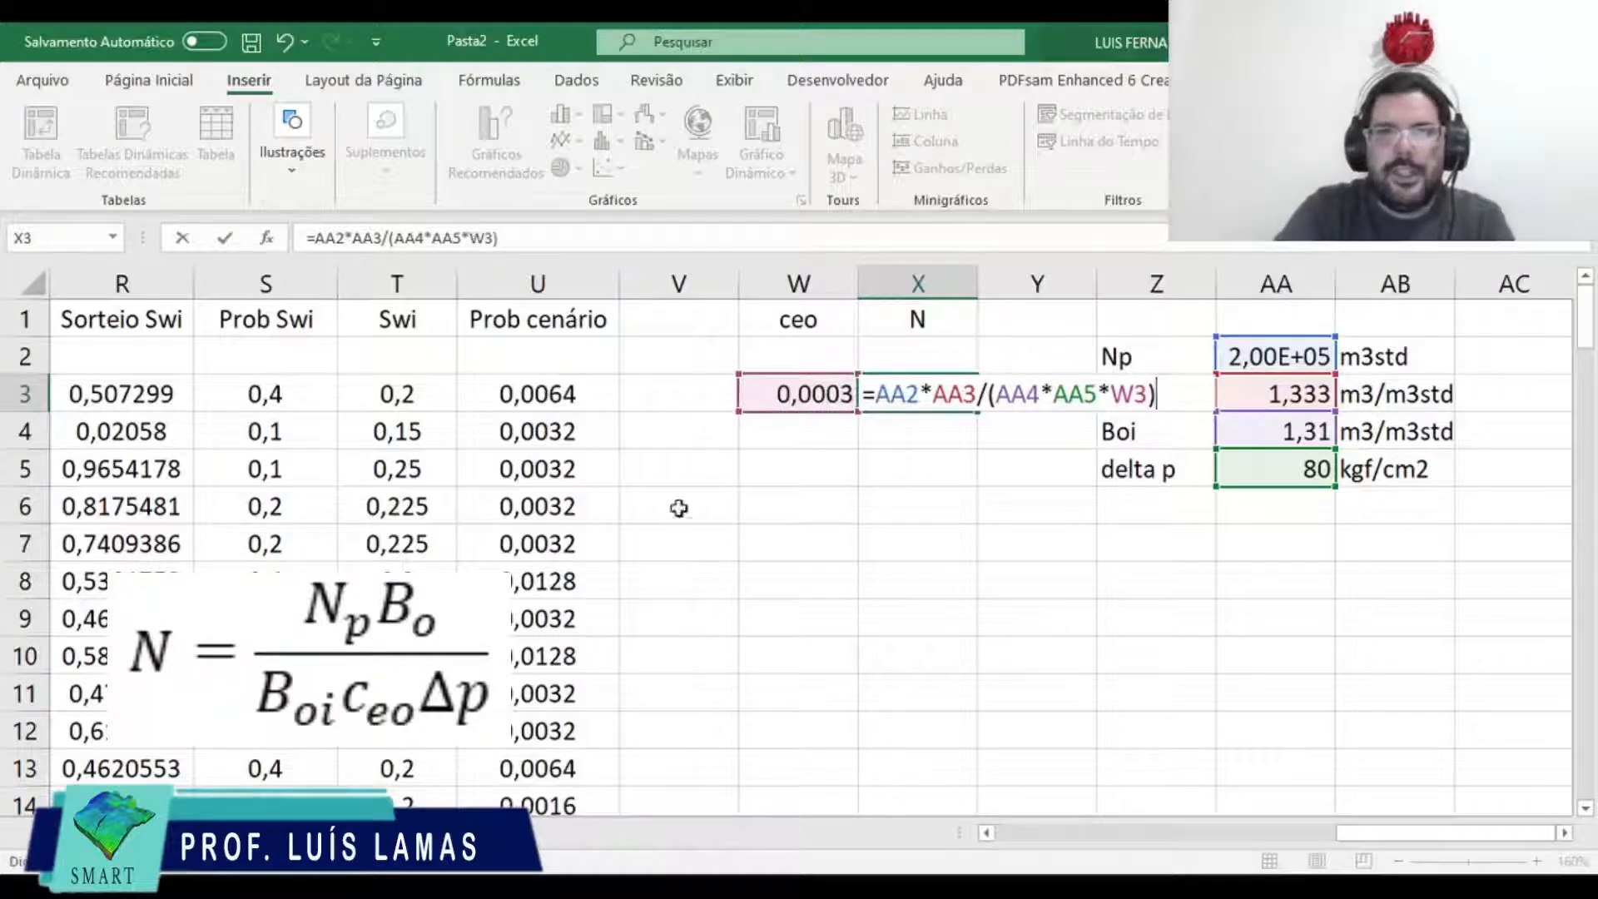
Step: Make the AA2, AA3, AA4 and AA5 references absolute and enter =$AA$2*$AA$3/($AA$4*$AA$5*W3) in X3
{"action": "double_click", "coordinate": [333, 239]}
{"action": "key", "text": "F4"}
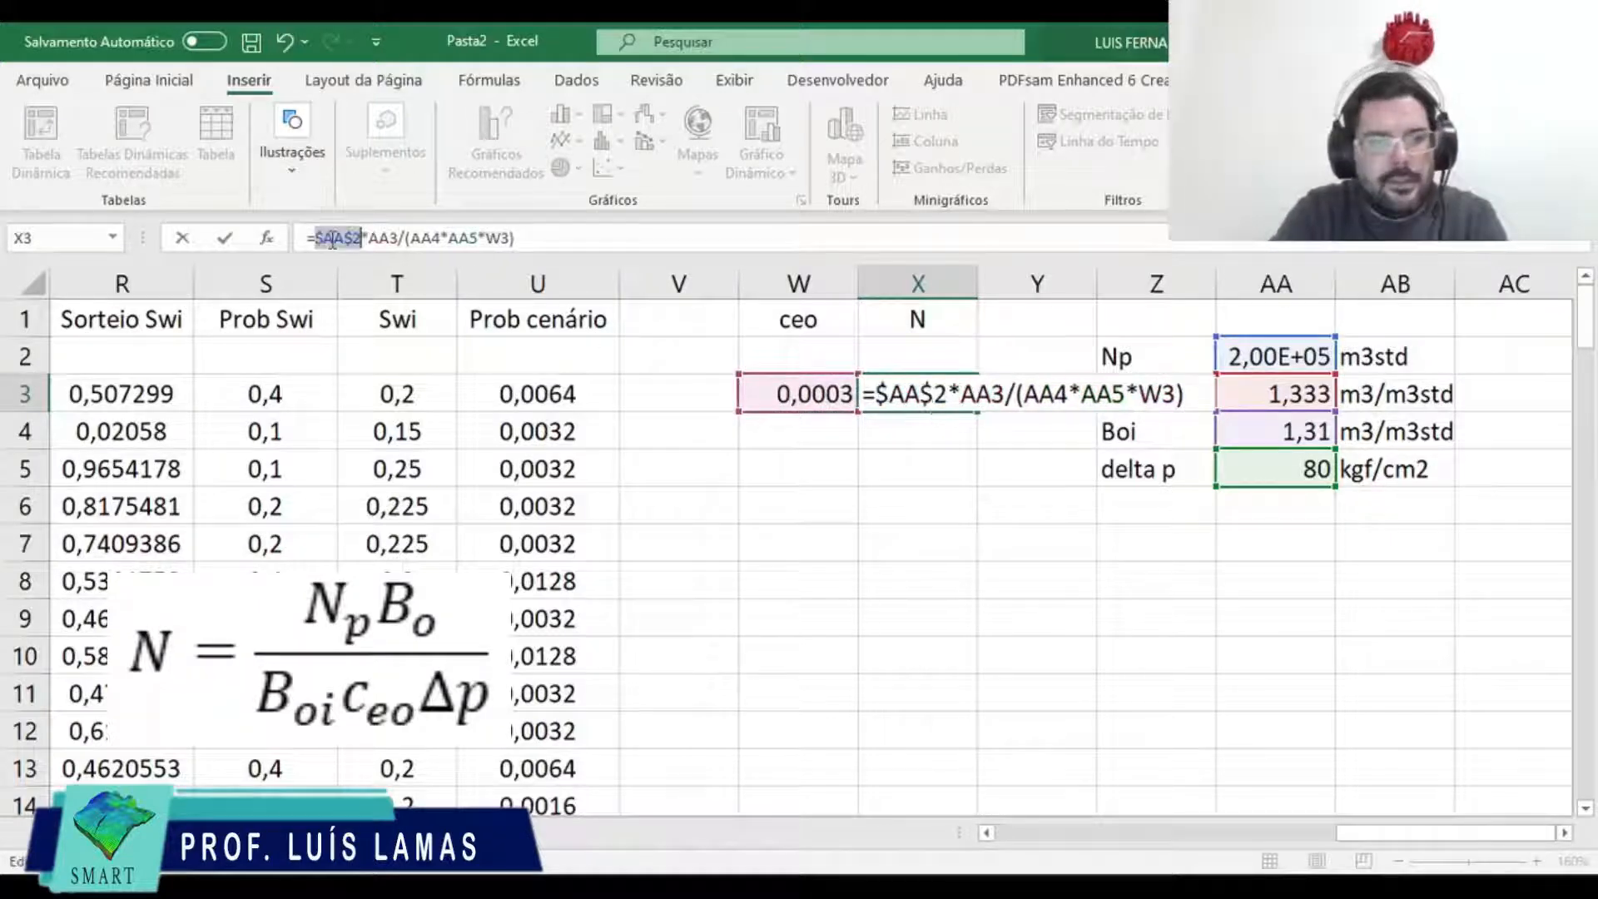
{"action": "left_click", "coordinate": [393, 238]}
{"action": "key", "text": "F4"}
{"action": "left_click", "coordinate": [445, 238]}
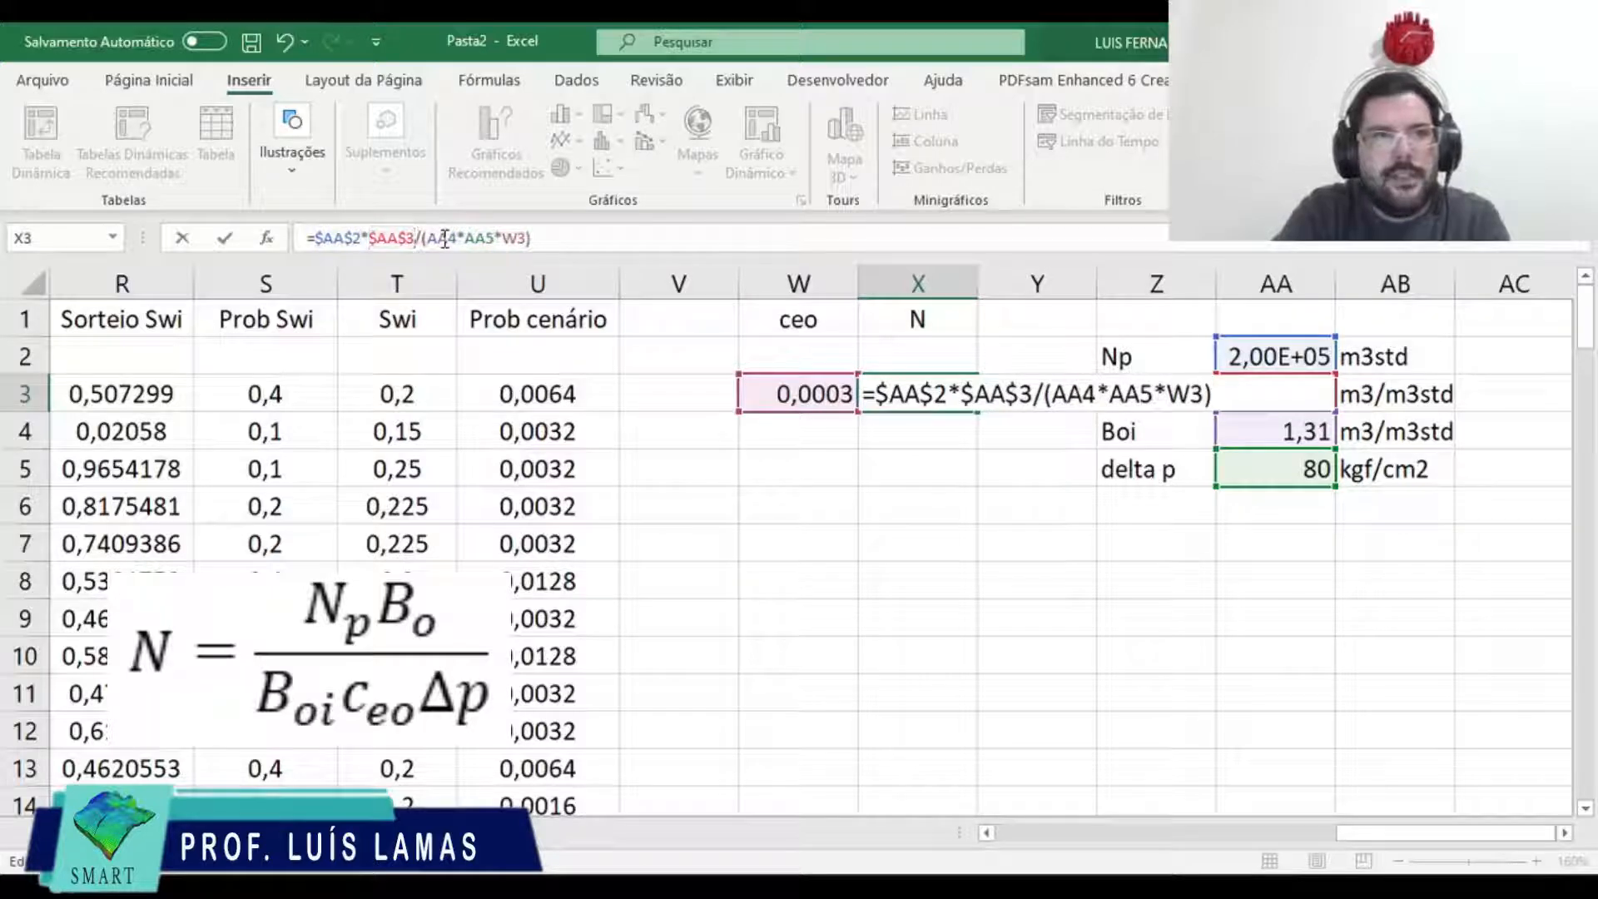
{"action": "key", "text": "F4"}
{"action": "left_click", "coordinate": [505, 239]}
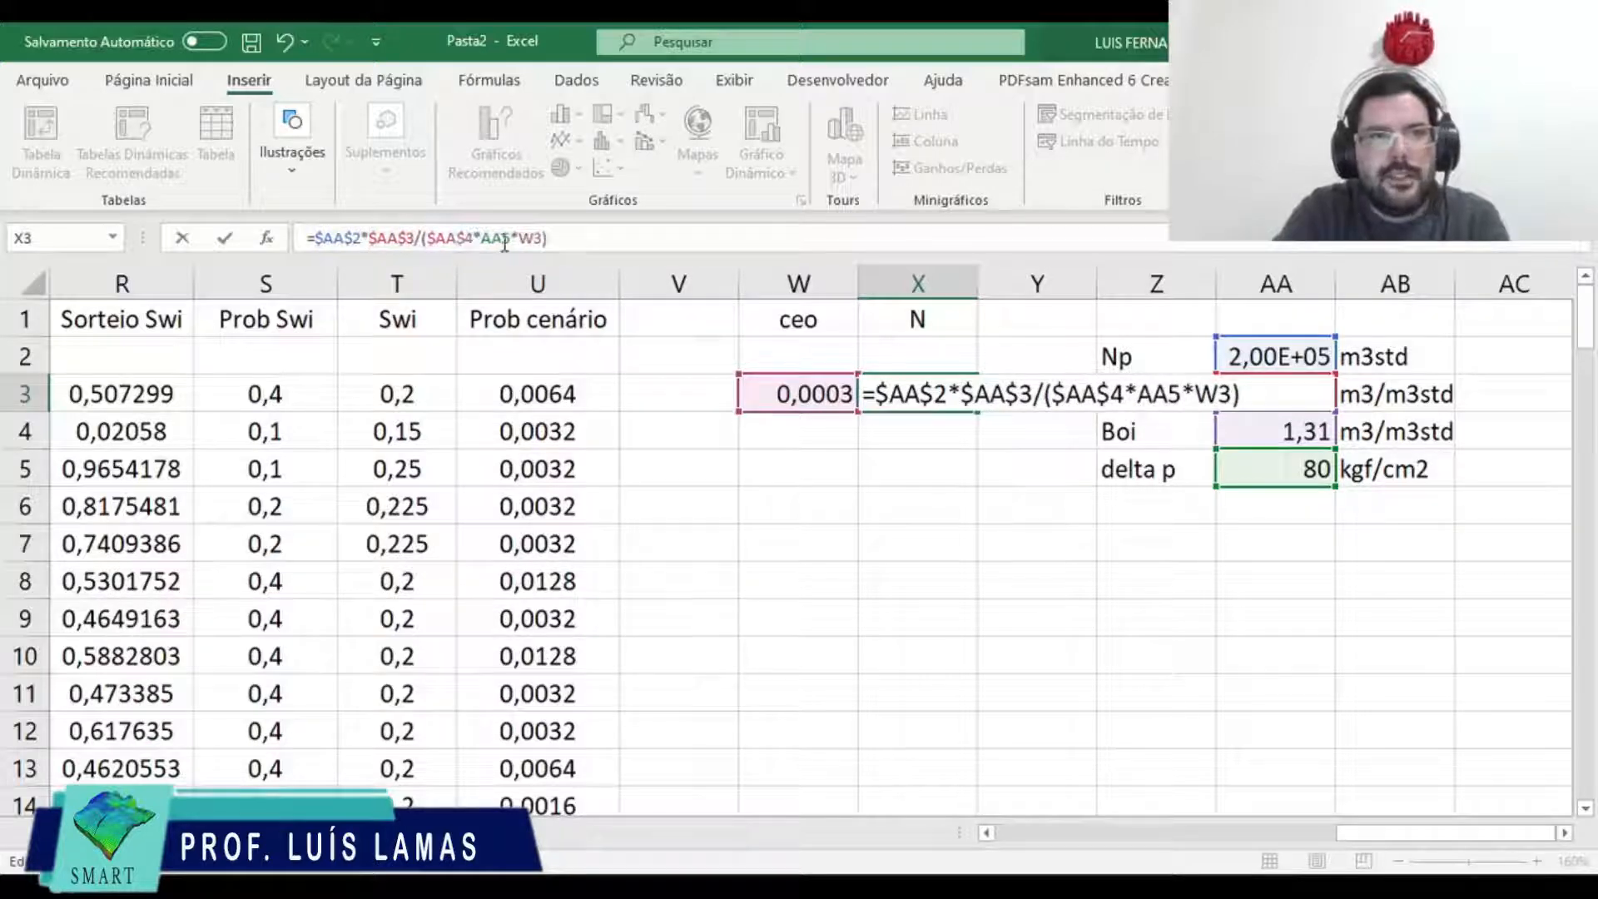
{"action": "key", "text": "F4"}
{"action": "key", "text": "Return"}
{"action": "key", "text": "Up"}
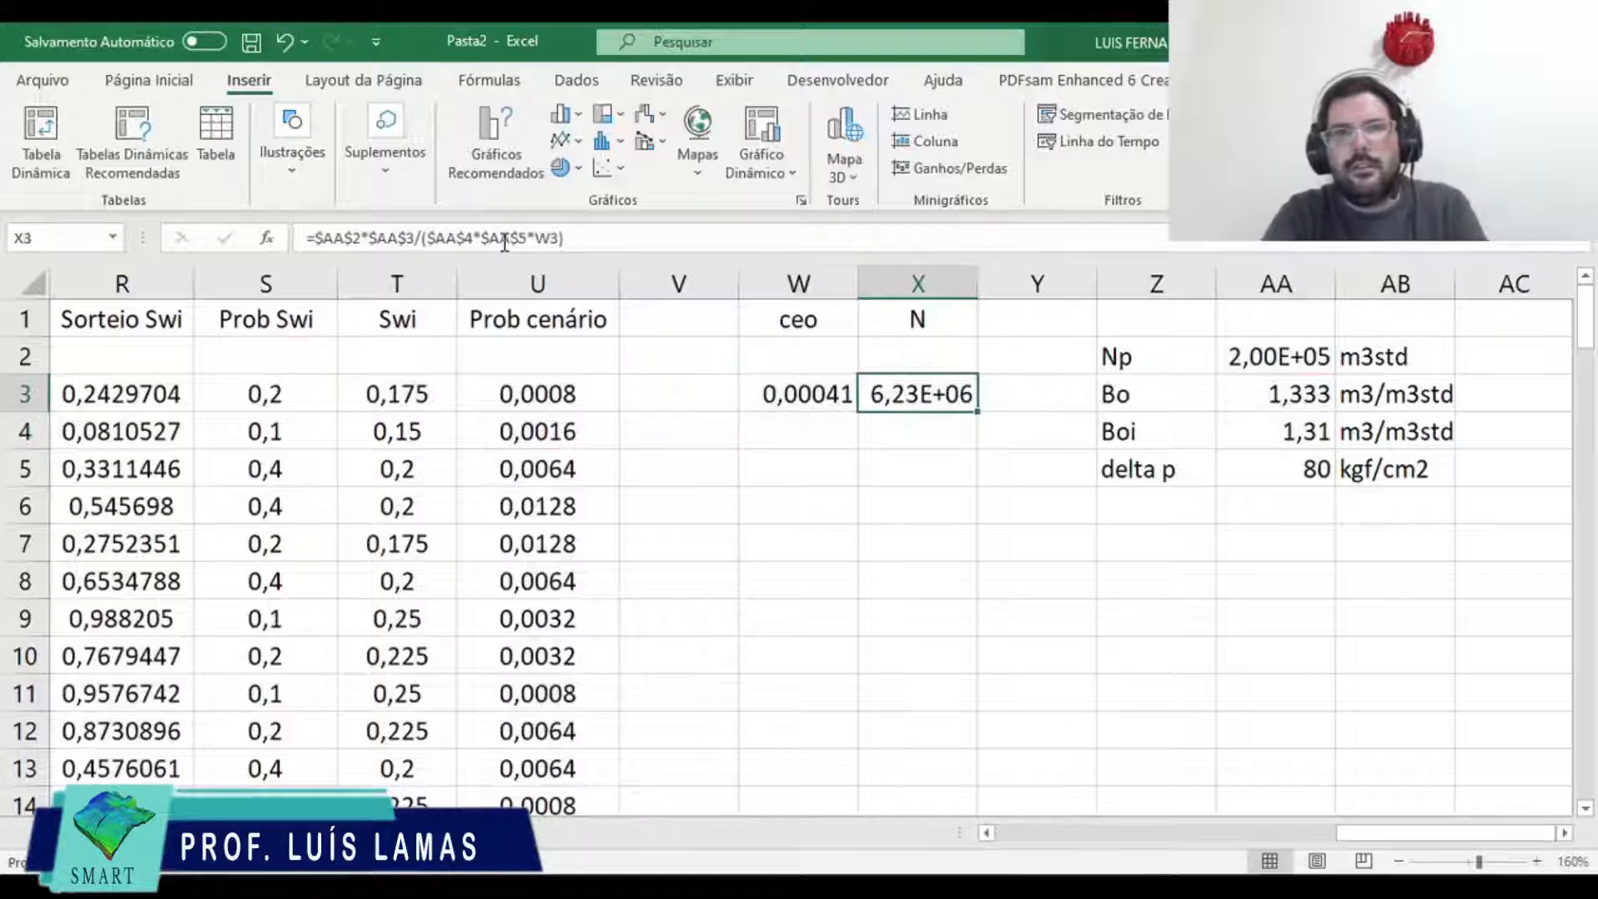
Step: Fill the ceo and N formulas from W3:X3 down through row 104
{"action": "key", "text": "Left"}
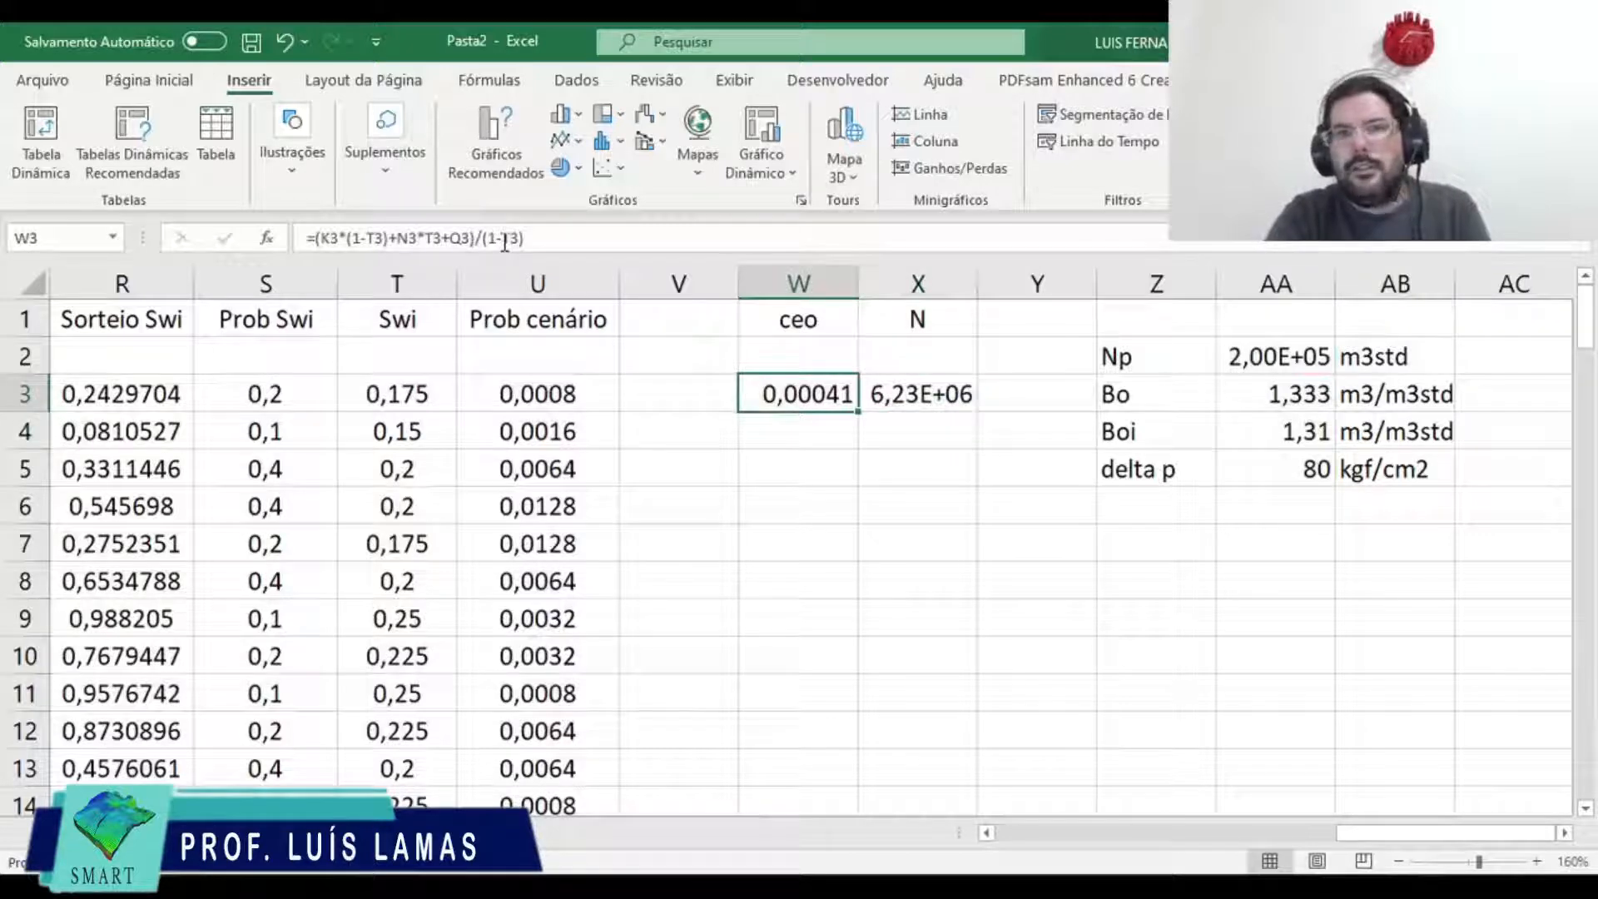
{"action": "key", "text": "shift+Right"}
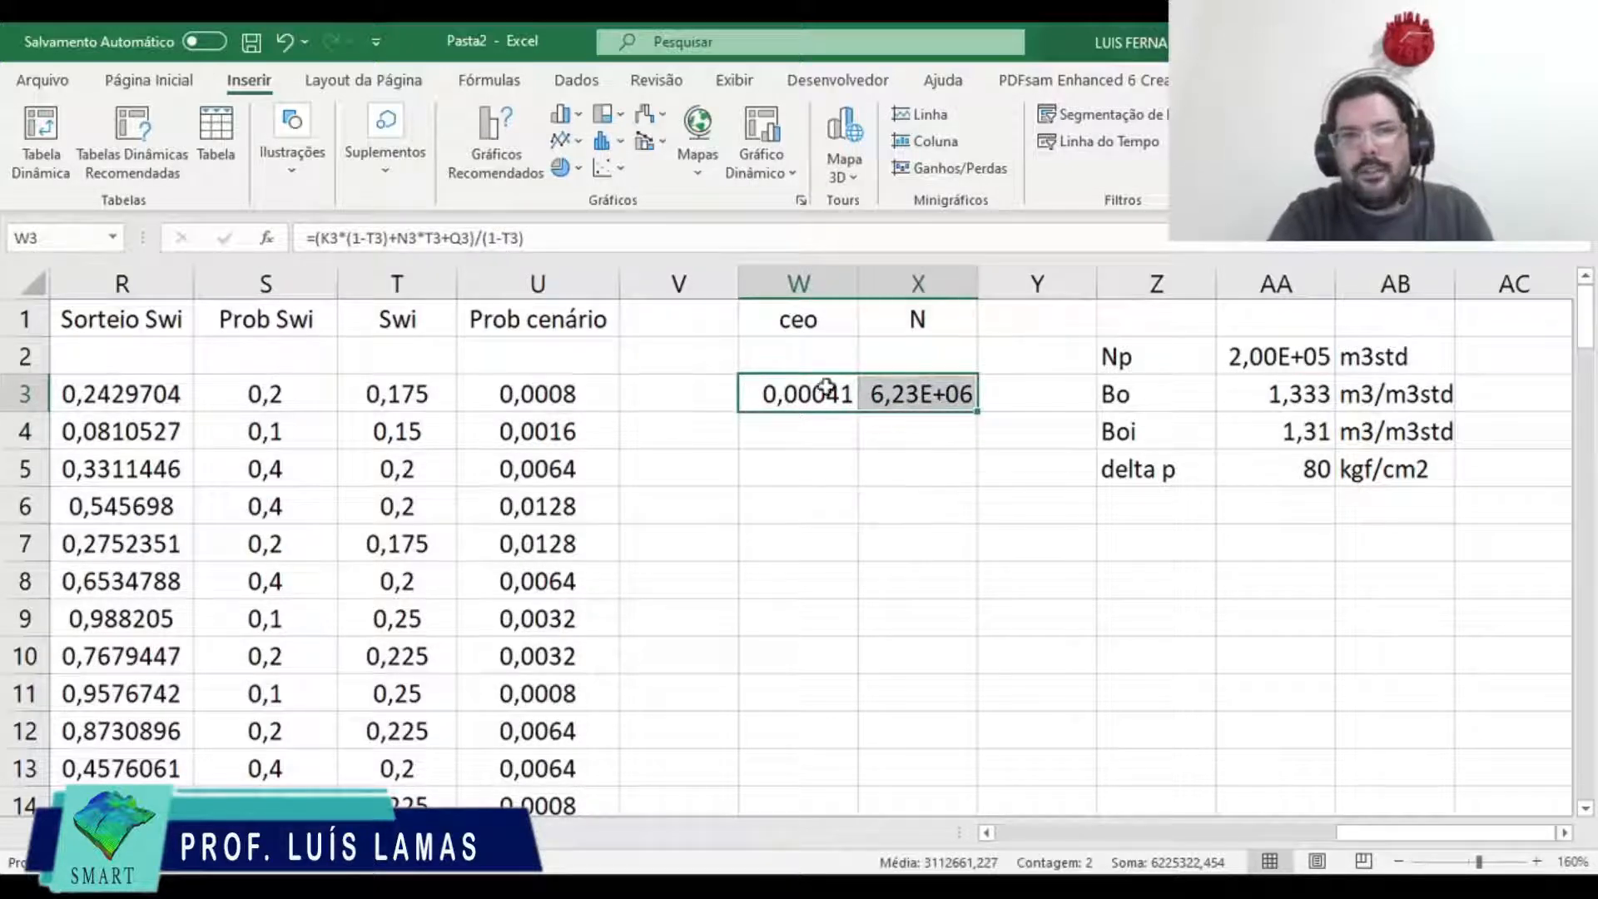
{"action": "left_click_drag", "start_coordinate": [980, 410], "coordinate": [978, 745]}
{"action": "left_click", "coordinate": [803, 738]}
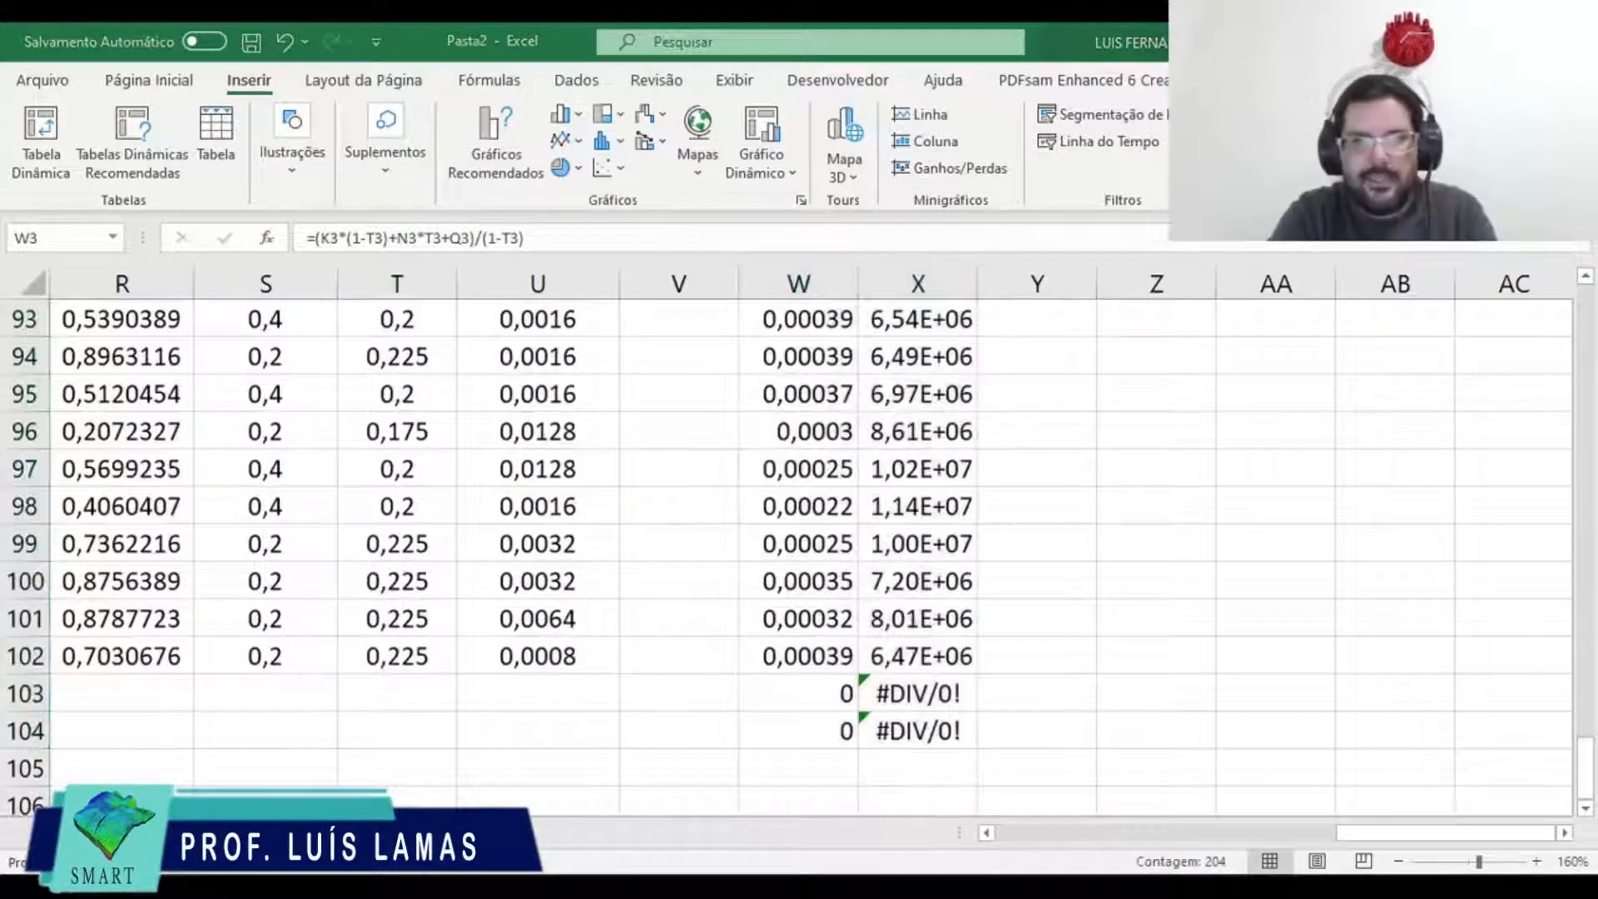
Step: Clear the surplus ceo and N formulas from W103:X104, below the last scenario
{"action": "left_click", "coordinate": [765, 689]}
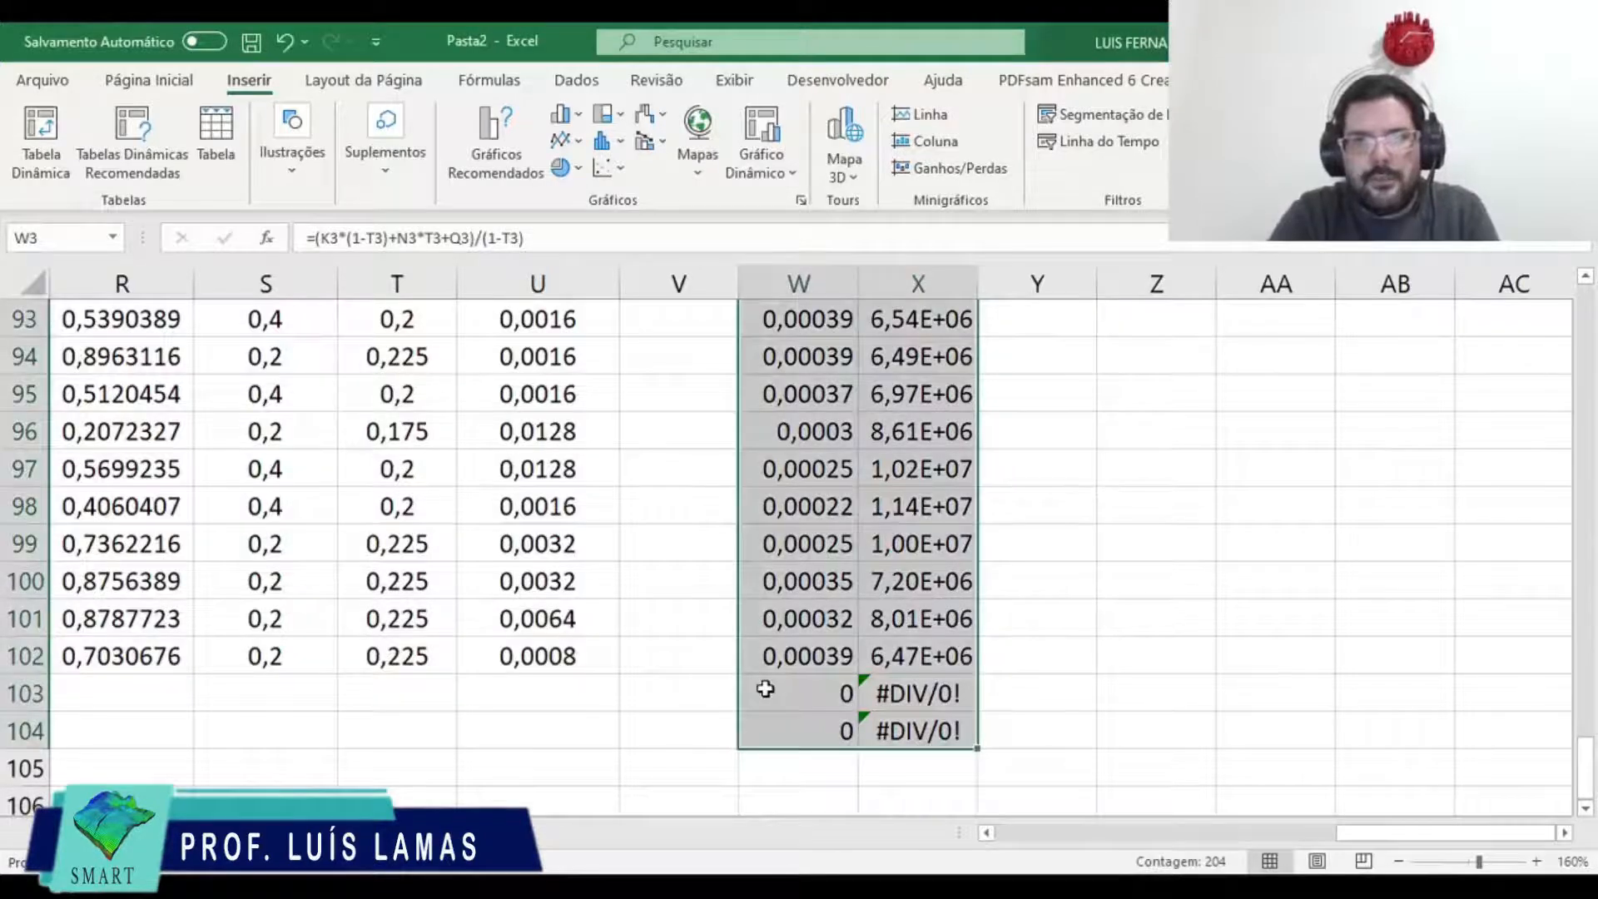
{"action": "key", "text": "Down"}
{"action": "key", "text": "ctrl+Down"}
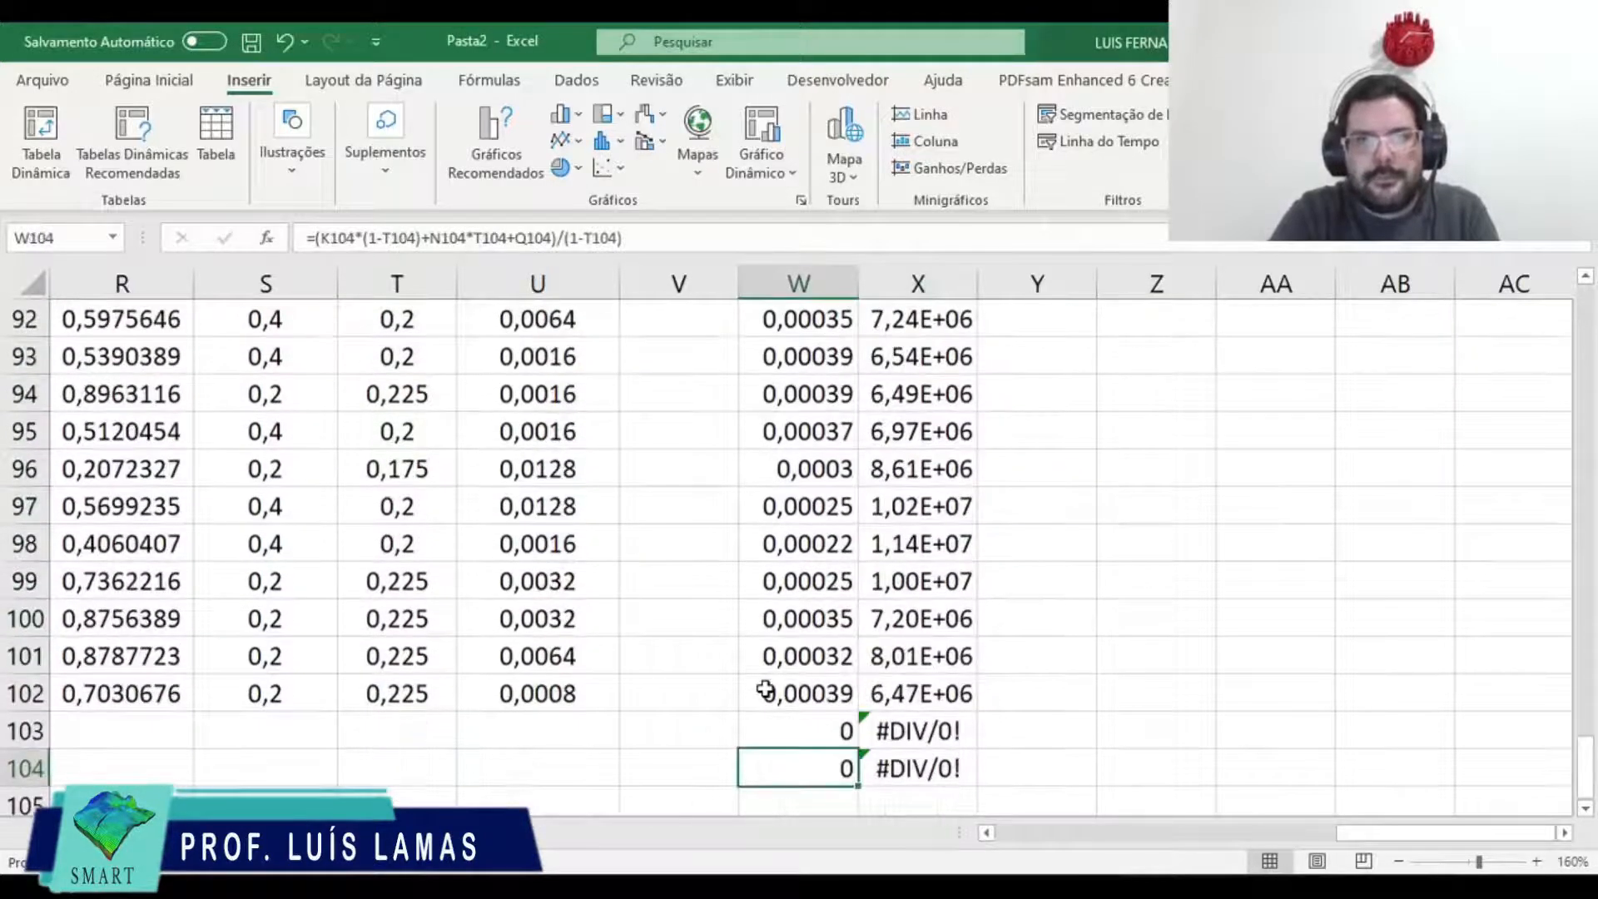
{"action": "key", "text": "Up"}
{"action": "key", "text": "shift+Right"}
{"action": "key", "text": "shift+Down"}
{"action": "key", "text": "Delete"}
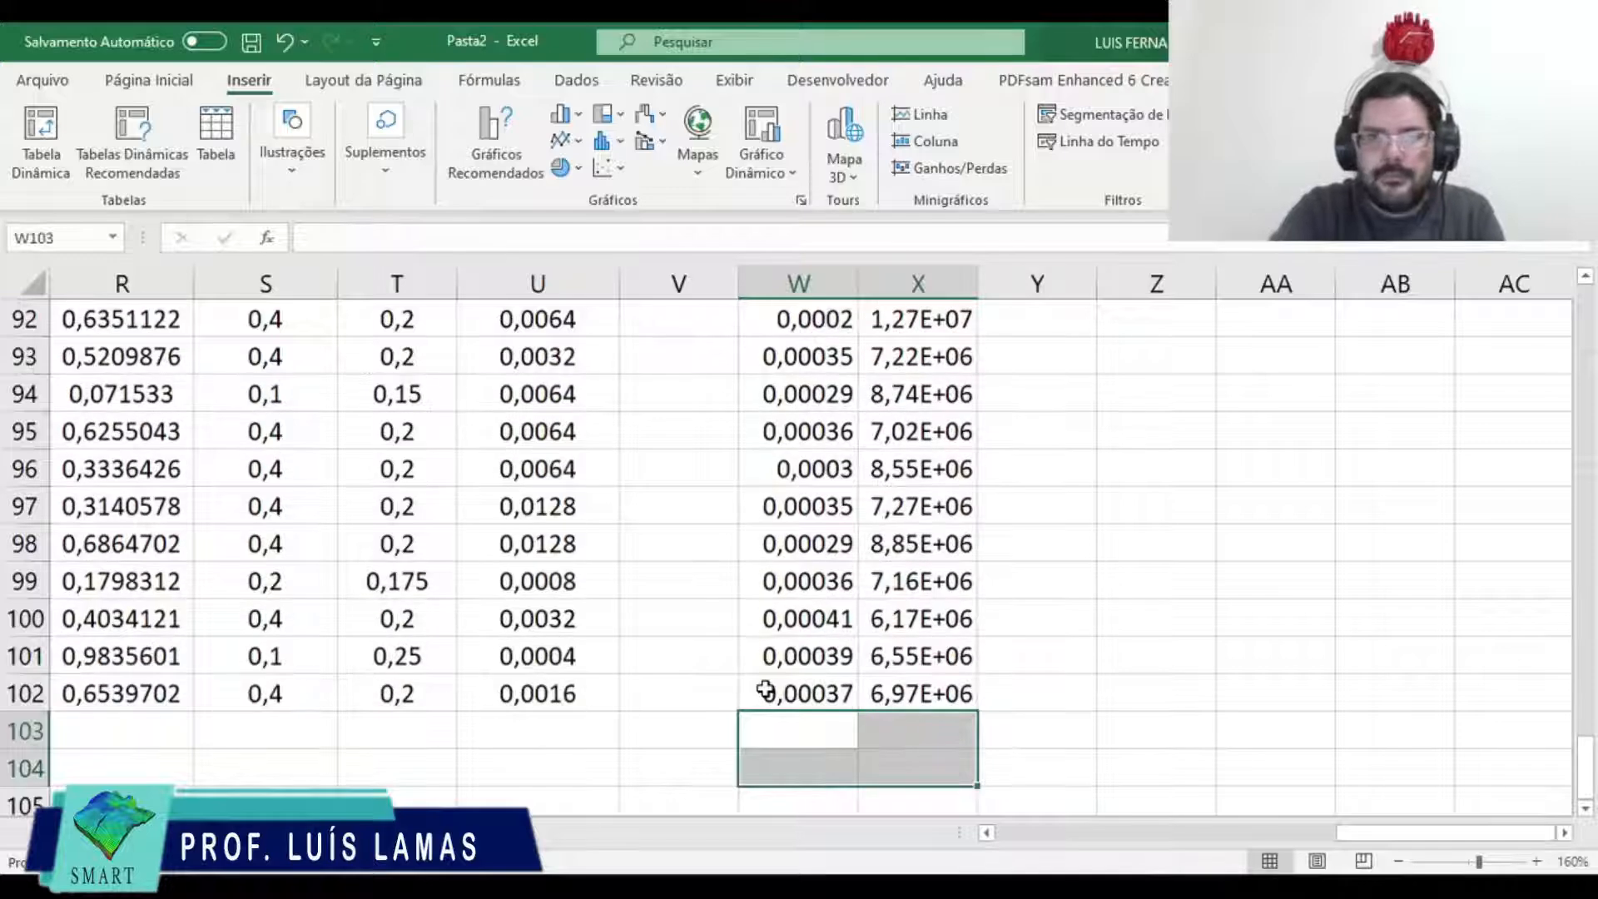
Step: Review the filled ceo and N columns and enter the label N med in Z8
{"action": "scroll", "coordinate": [1289, 613], "scroll_direction": "up", "scroll_amount": 12}
{"action": "scroll", "coordinate": [1290, 613], "scroll_direction": "up", "scroll_amount": 19}
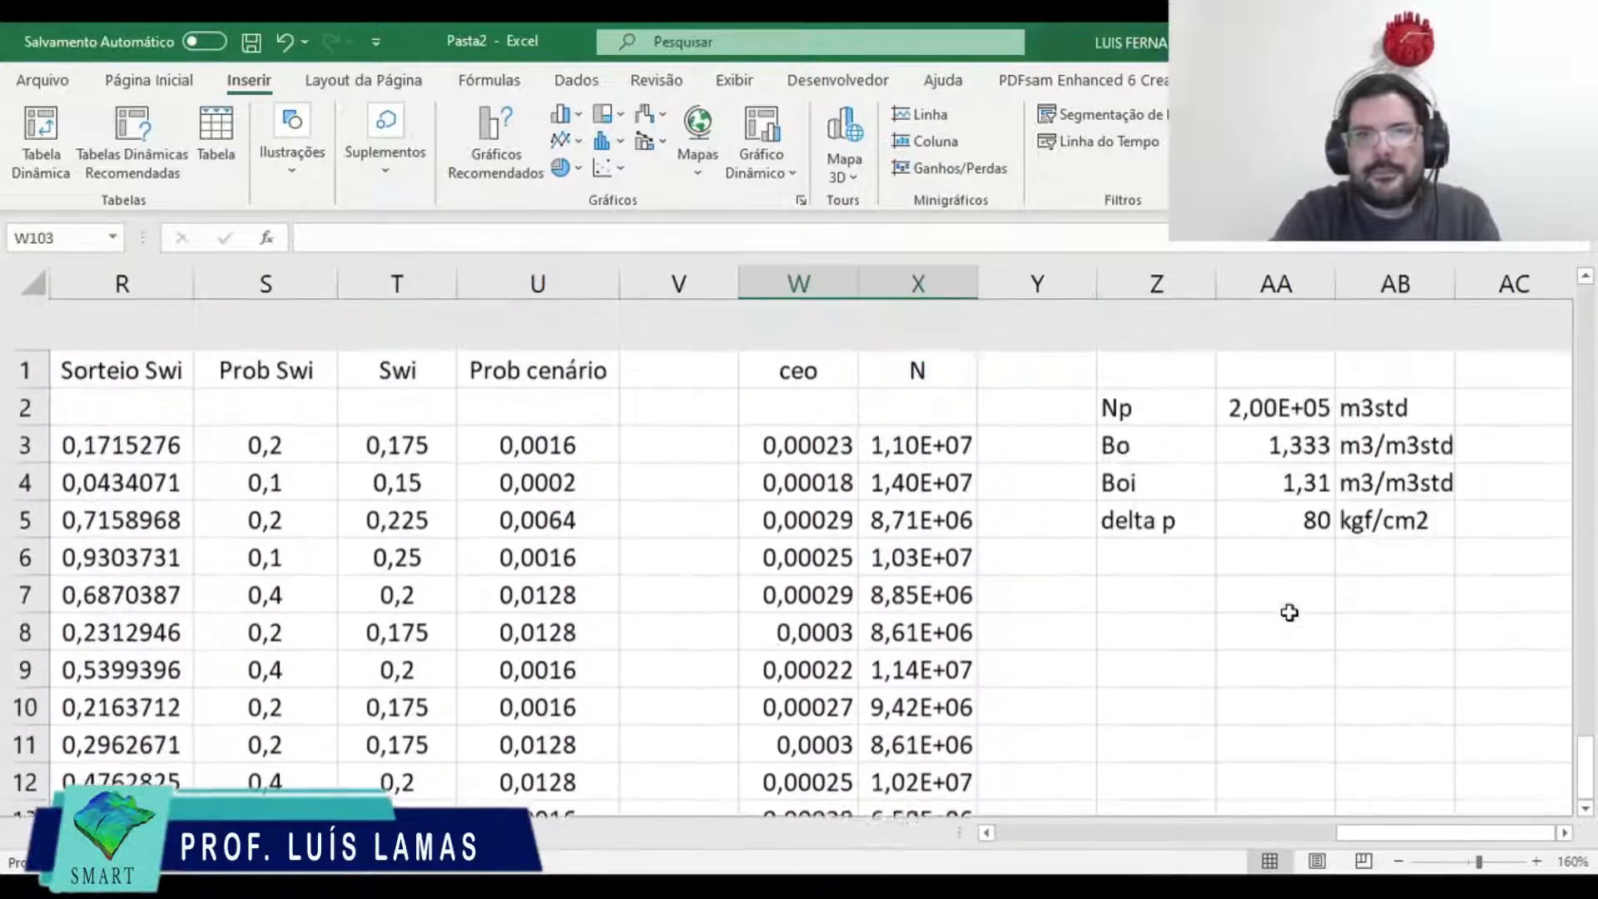
{"action": "scroll", "coordinate": [1024, 672], "scroll_direction": "down", "scroll_amount": 16}
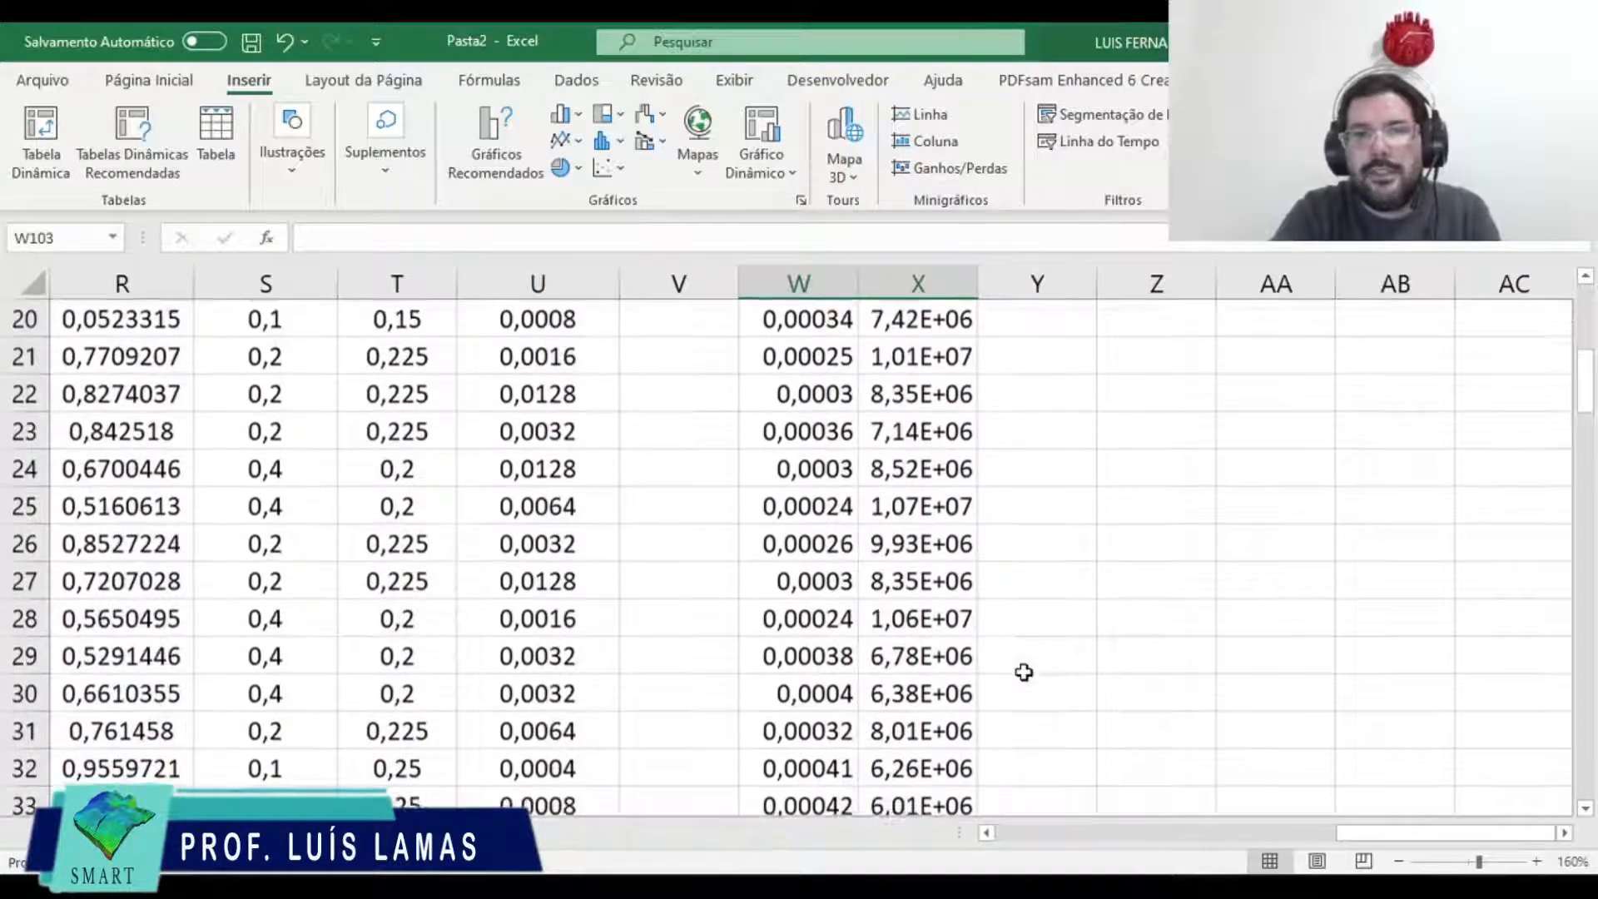
{"action": "scroll", "coordinate": [1024, 672], "scroll_direction": "down", "scroll_amount": 6}
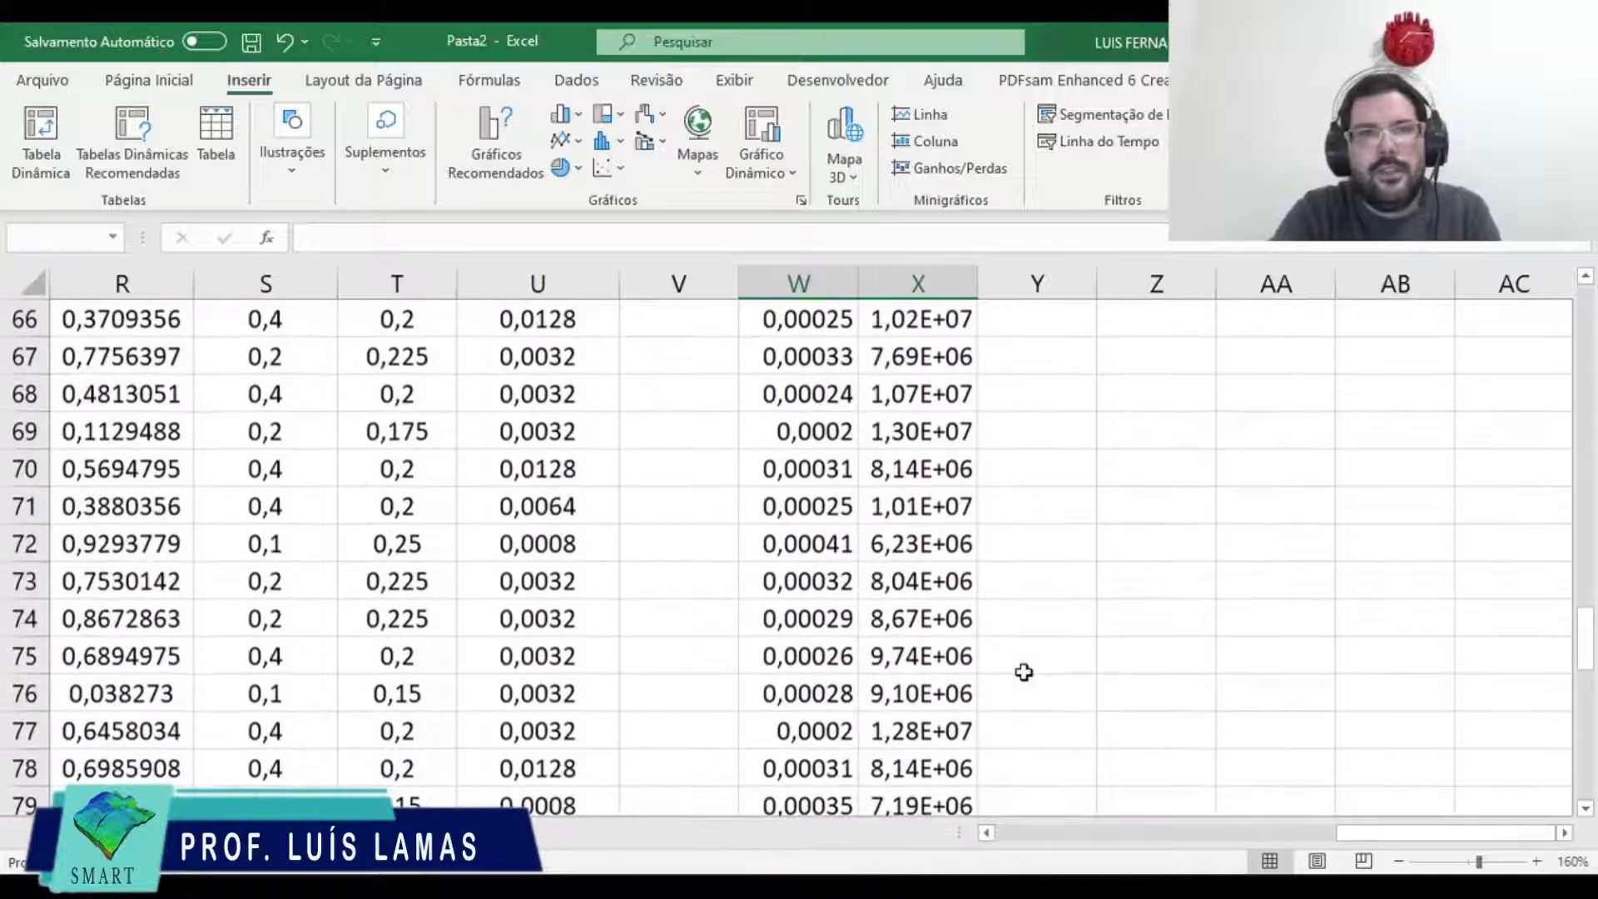
{"action": "scroll", "coordinate": [1024, 672], "scroll_direction": "up", "scroll_amount": 20}
{"action": "left_click", "coordinate": [1206, 587]}
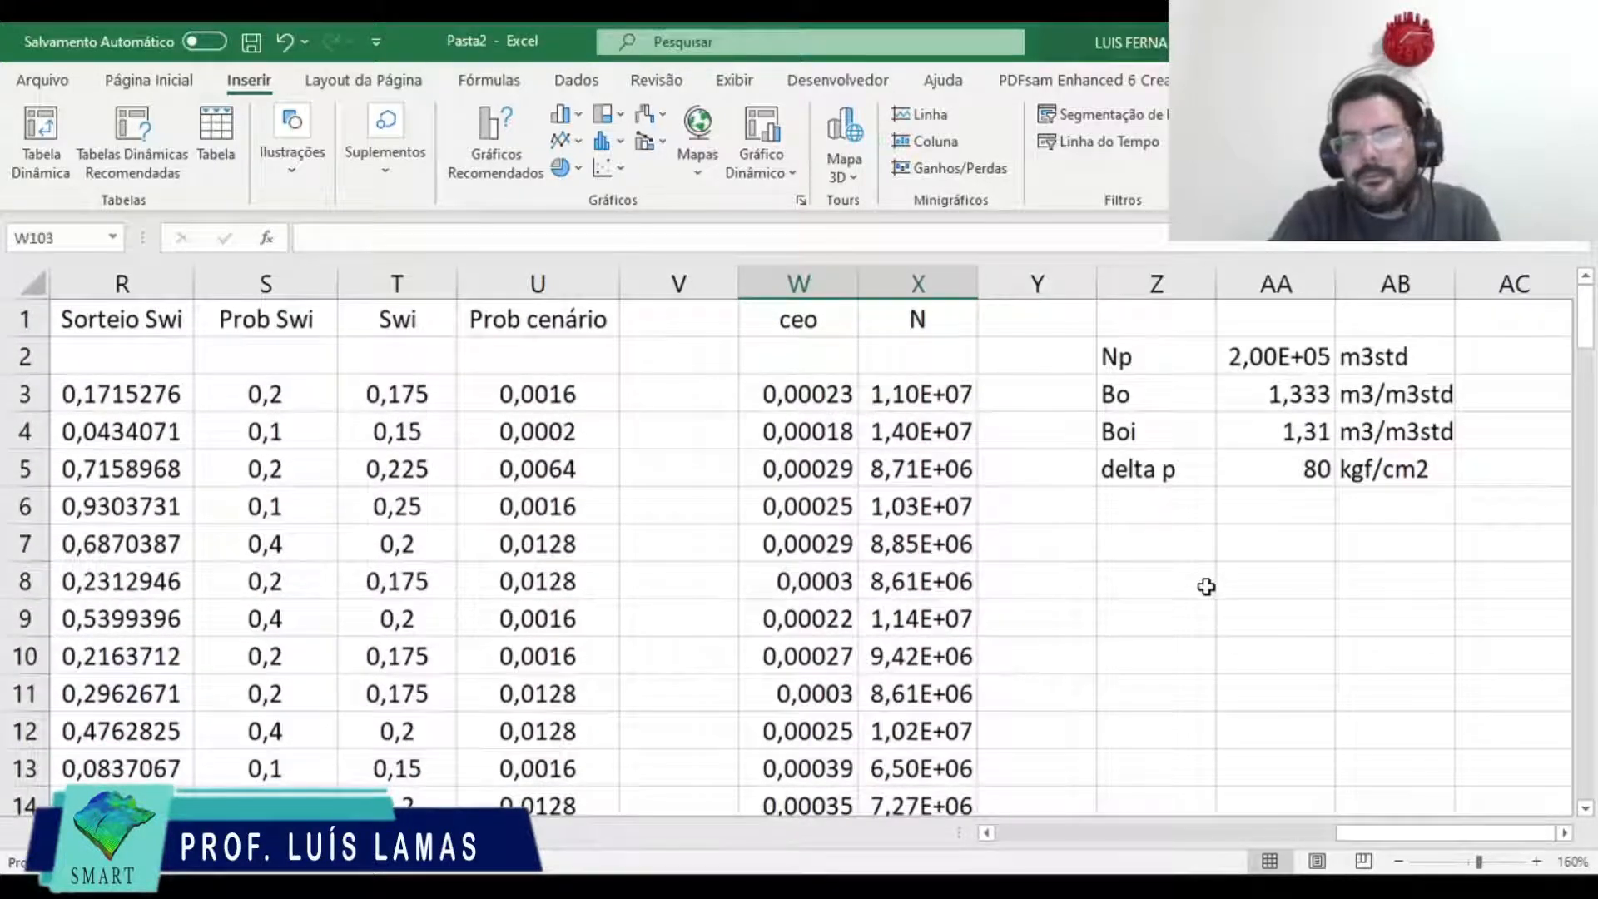
{"action": "type", "text": "N med"}
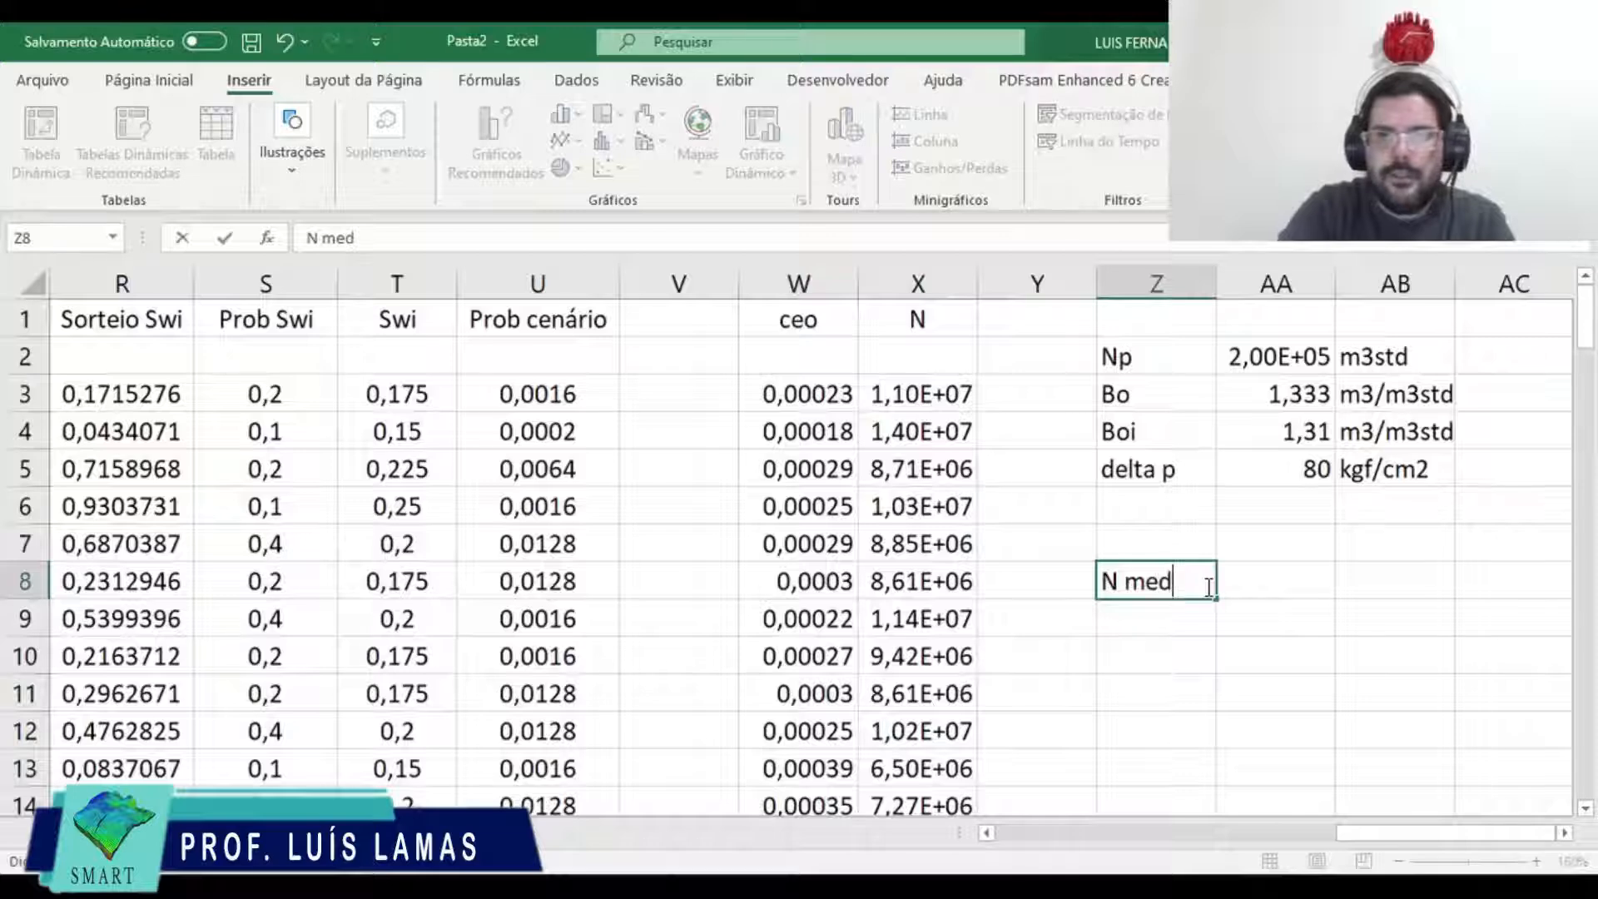
{"action": "key", "text": "Return"}
Step: Compute the average N of all scenarios in AA8 with =MÉDIA(X3:X102)
{"action": "key", "text": "Up"}
{"action": "key", "text": "Right"}
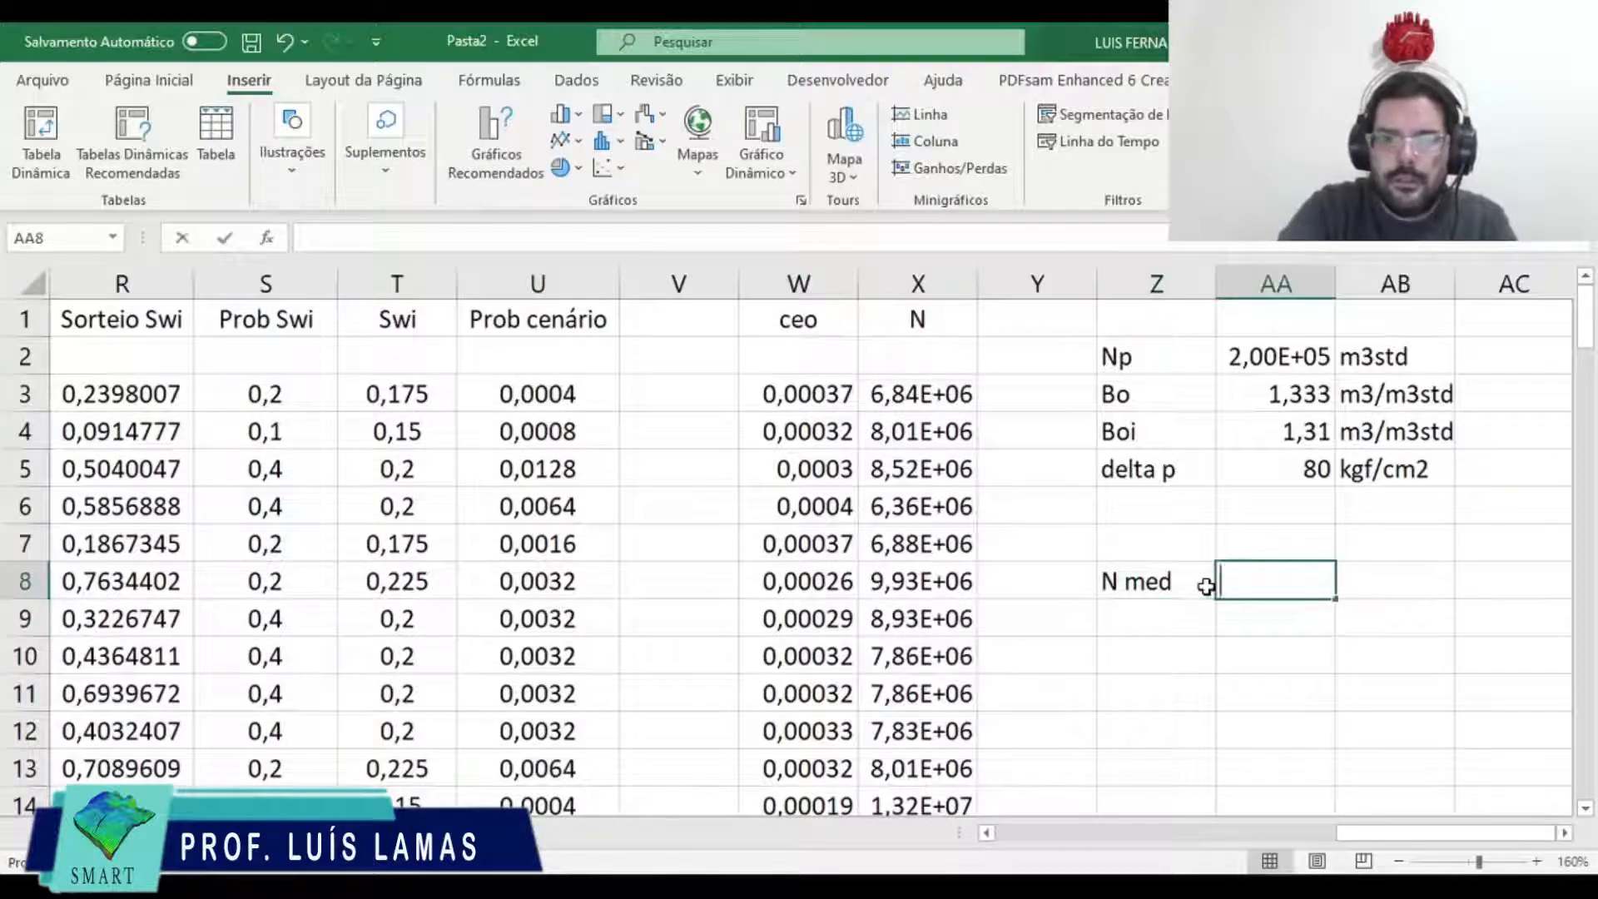
{"action": "type", "text": "="}
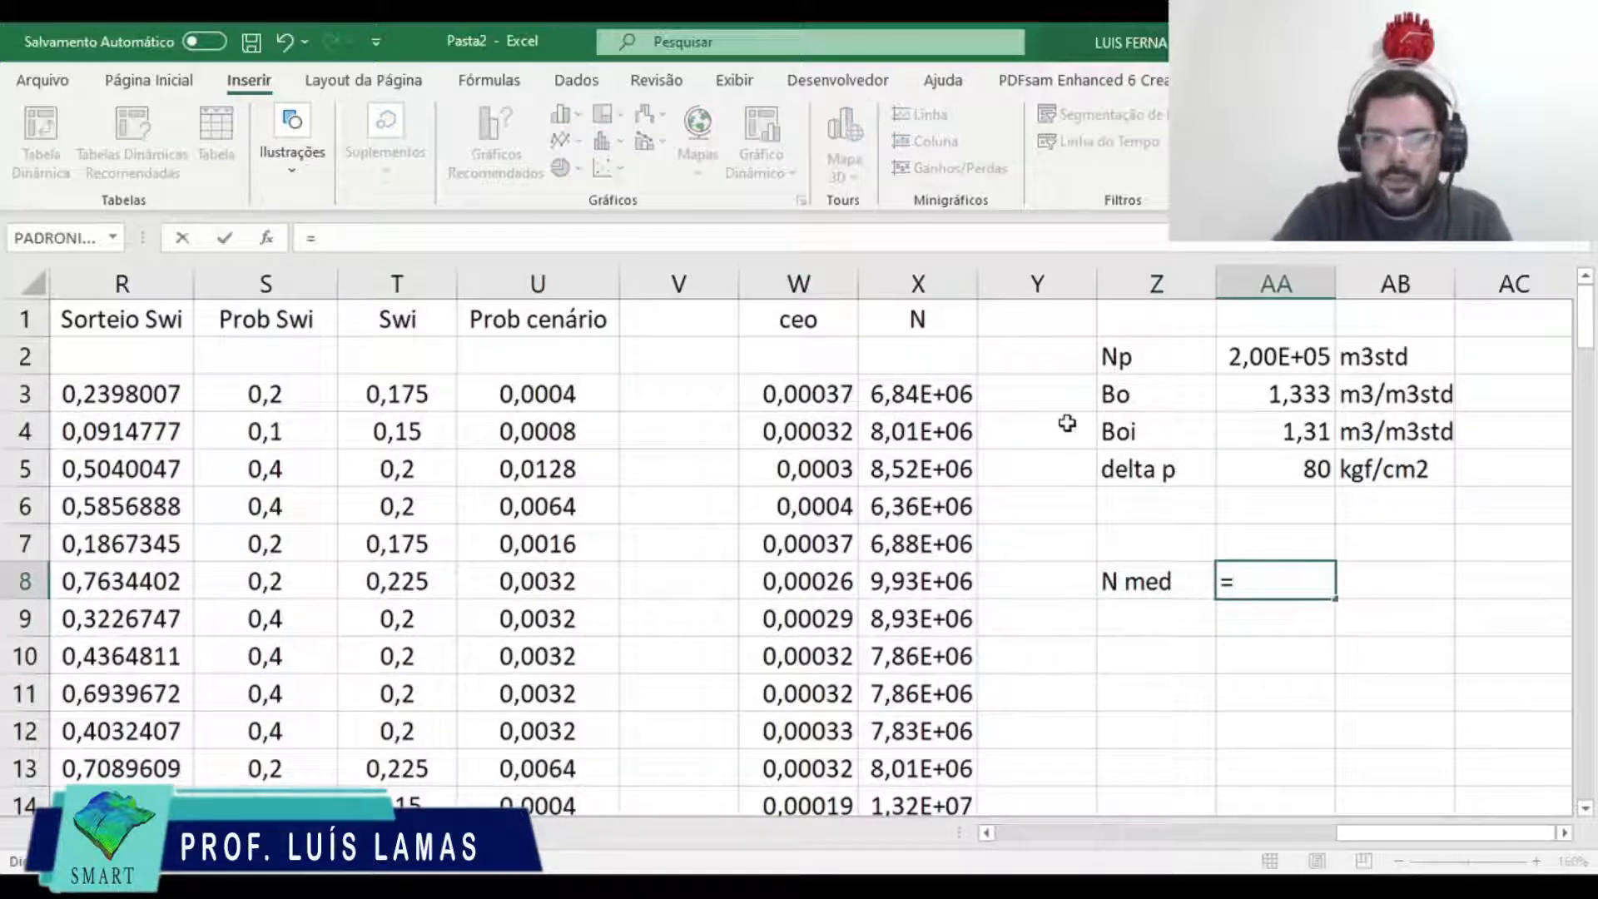
{"action": "type", "text": "média("}
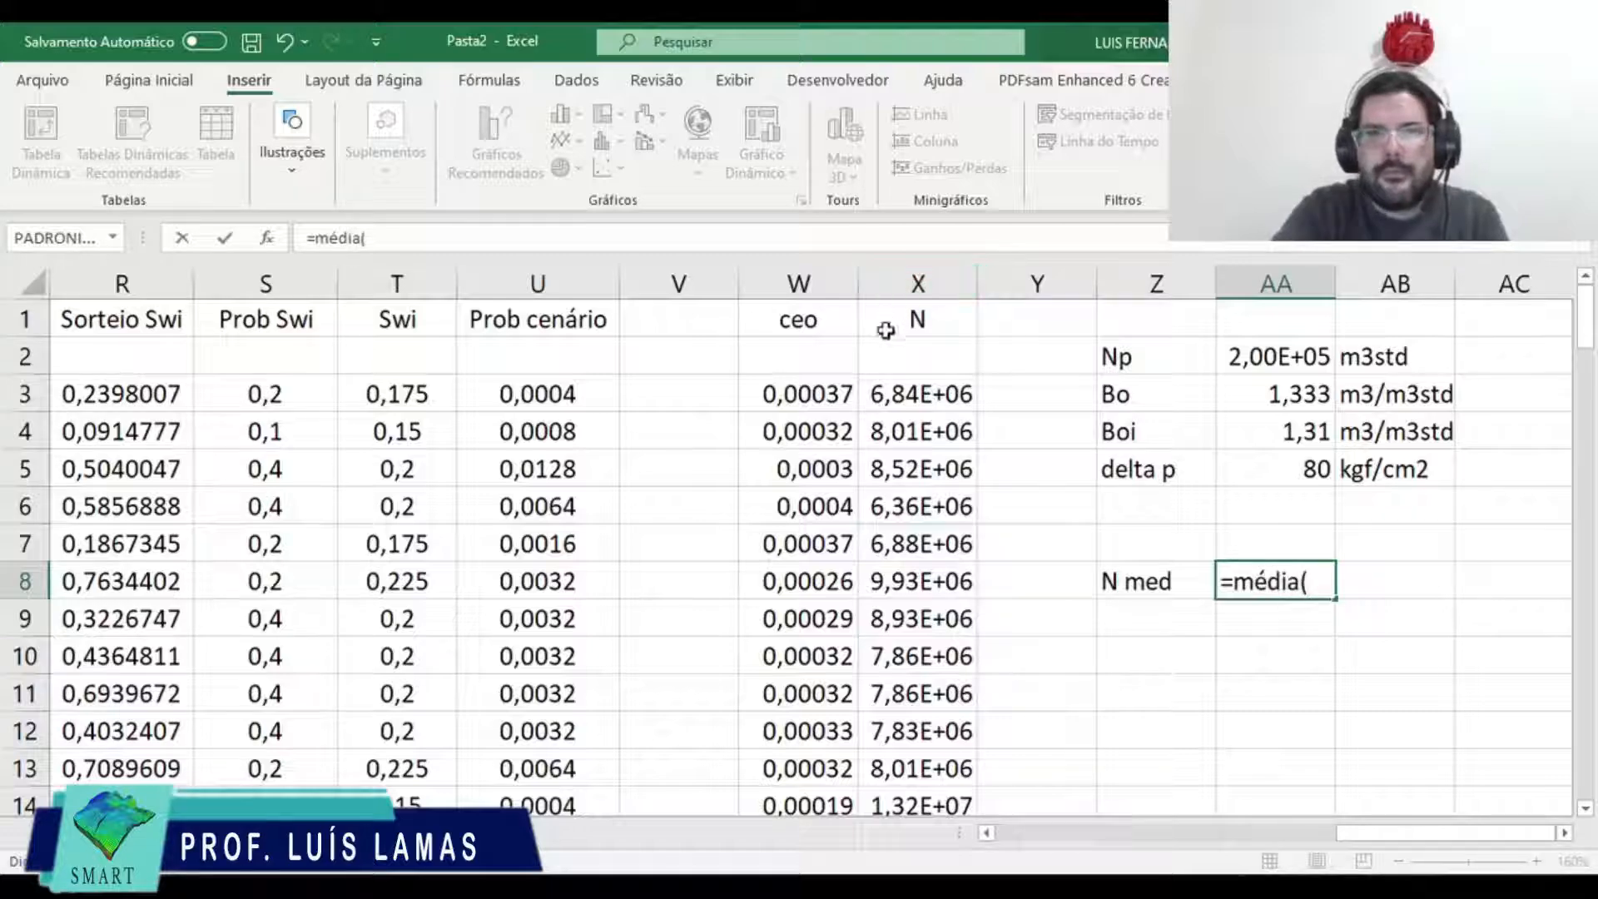
{"action": "left_click", "coordinate": [889, 393]}
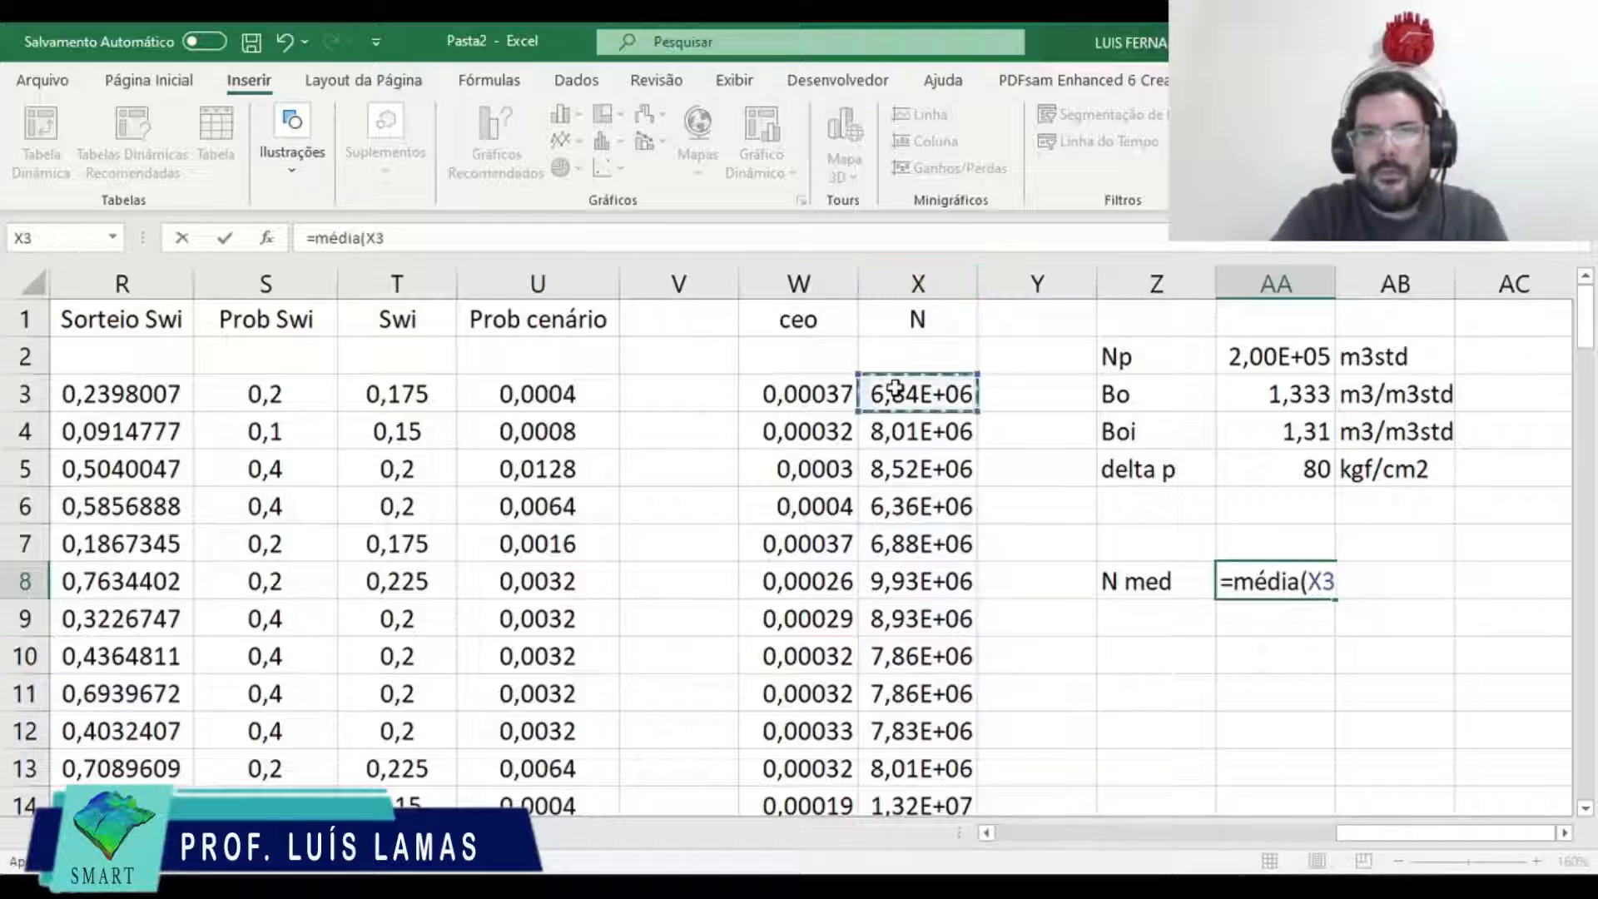
{"action": "key", "text": "ctrl+shift+Down"}
{"action": "key", "text": "Return"}
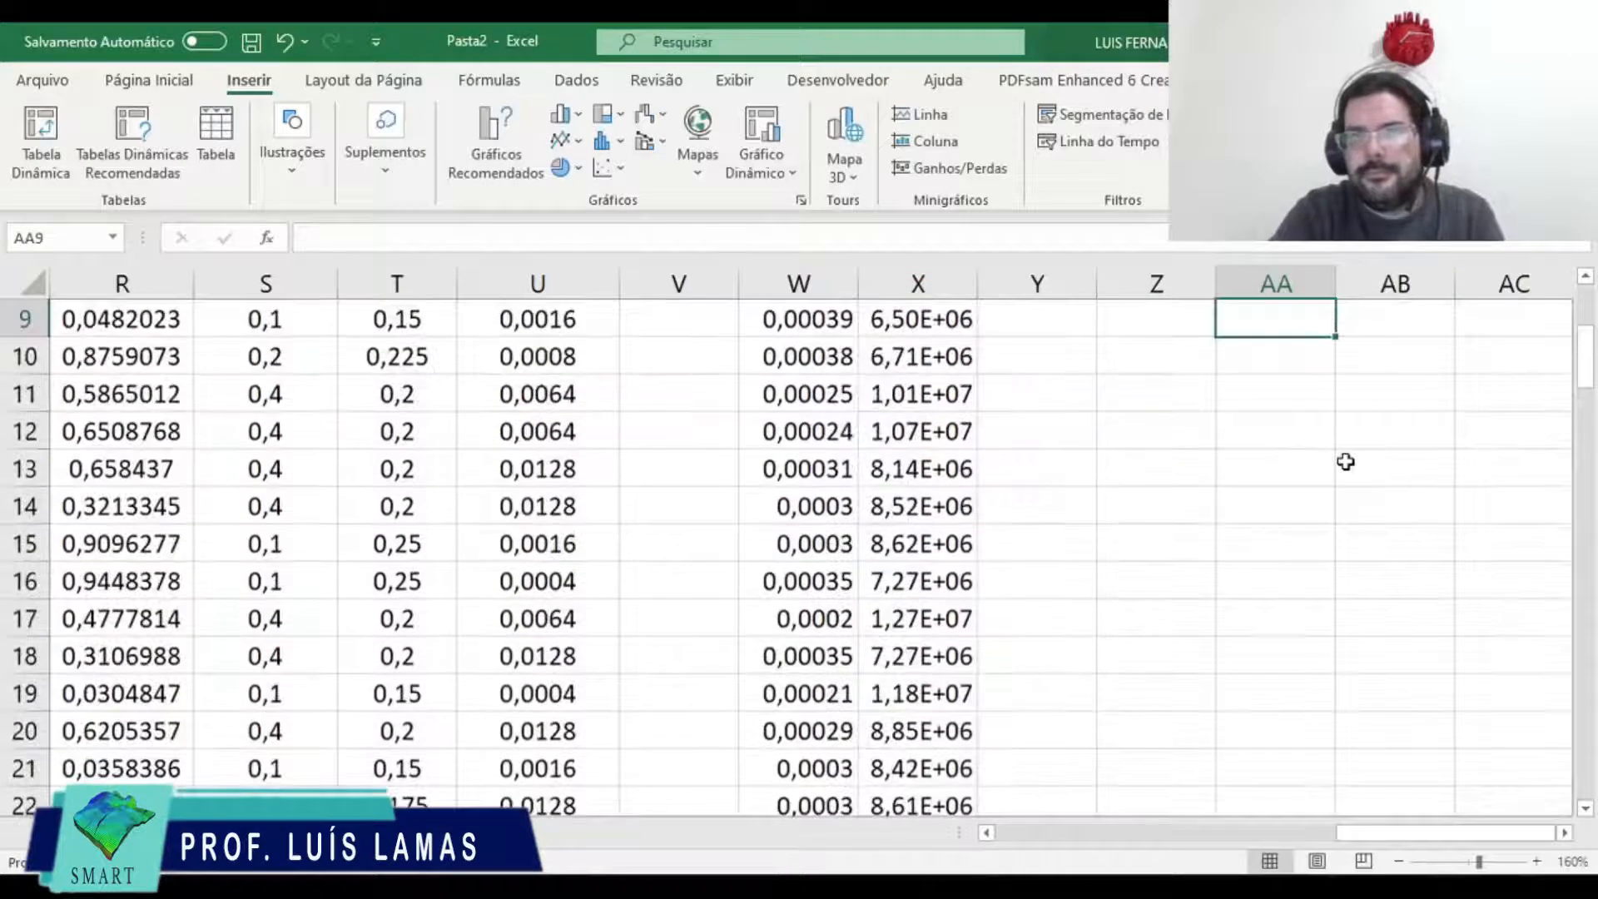
Step: Recalculate the random draws repeatedly by re-entering the average formula in AA8, and compare the resulting N med values
{"action": "key", "text": "Up"}
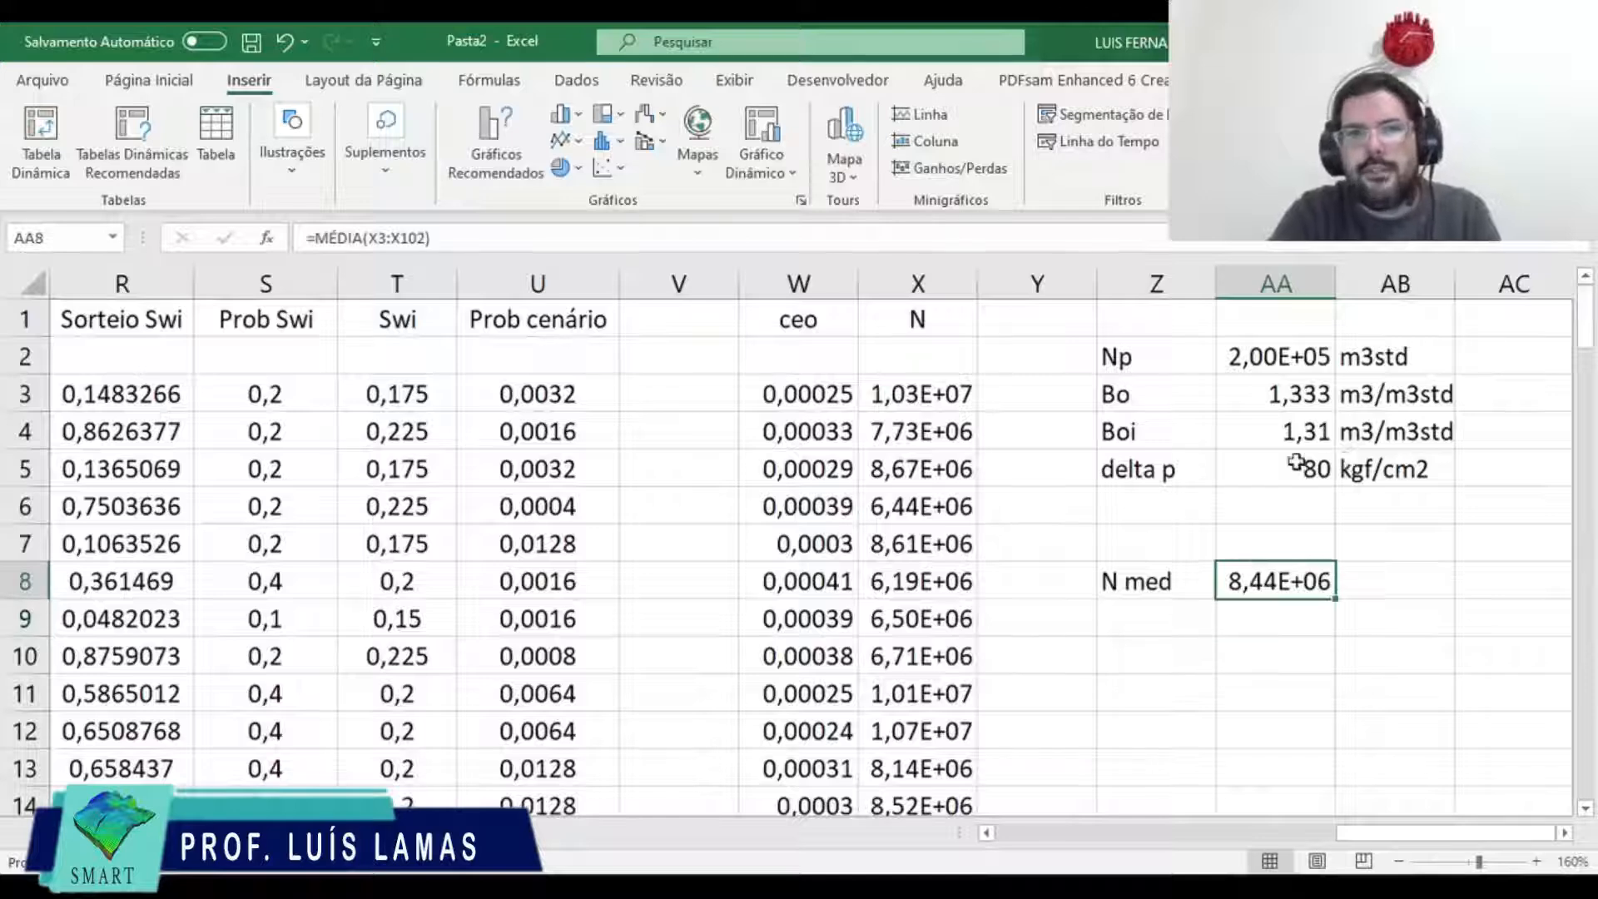
{"action": "key", "text": "F2"}
{"action": "key", "text": "Return"}
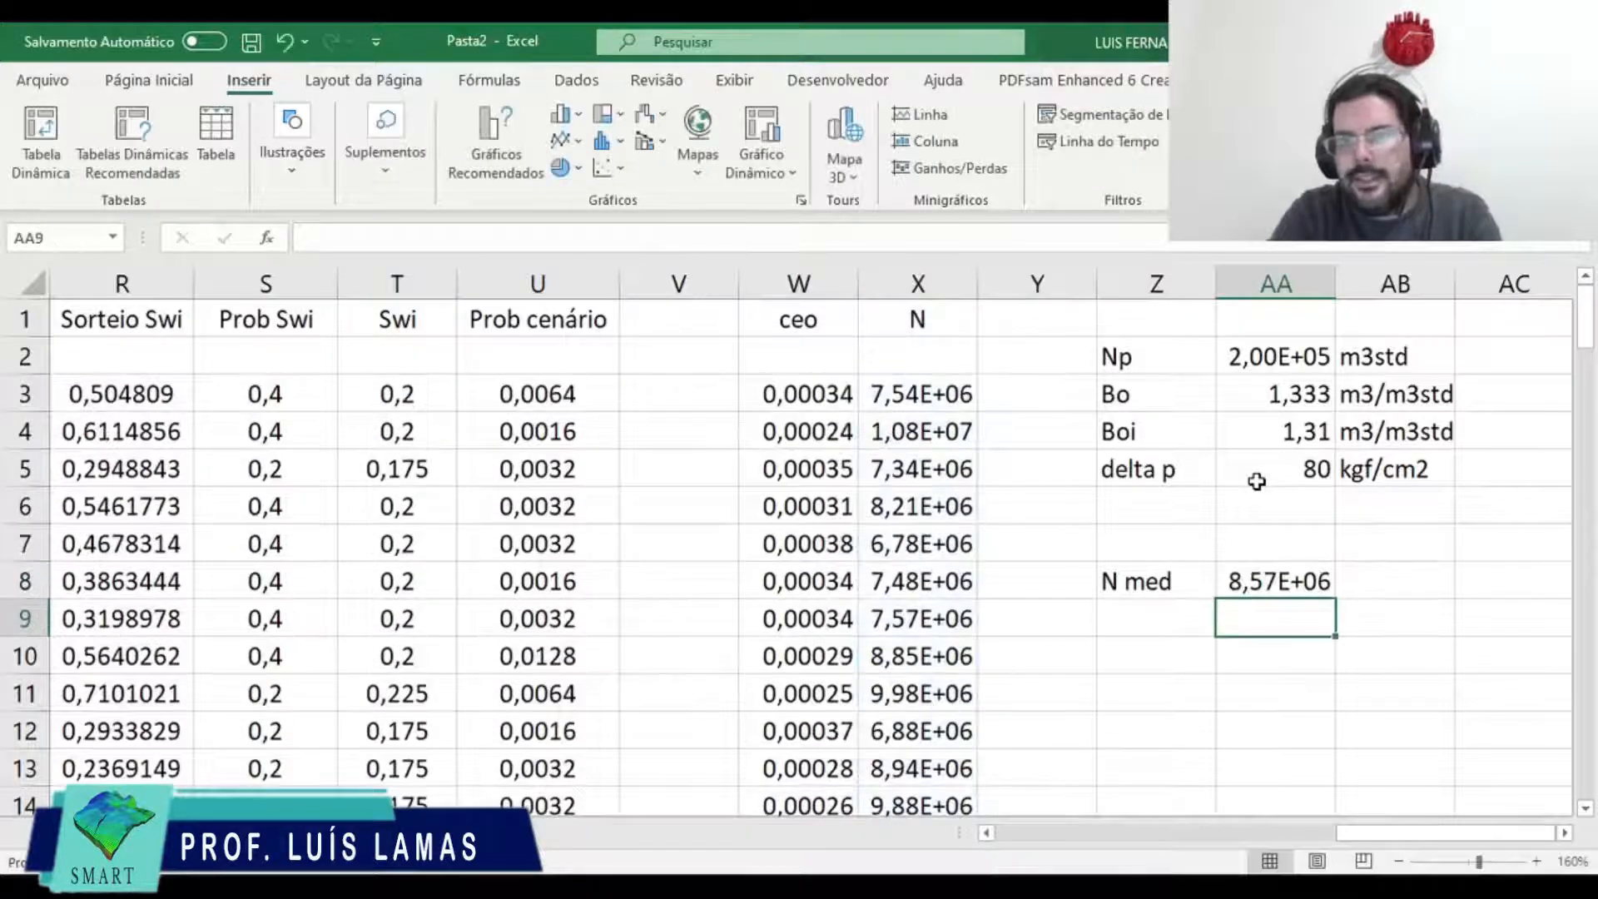
{"action": "key", "text": "Up"}
{"action": "key", "text": "F2"}
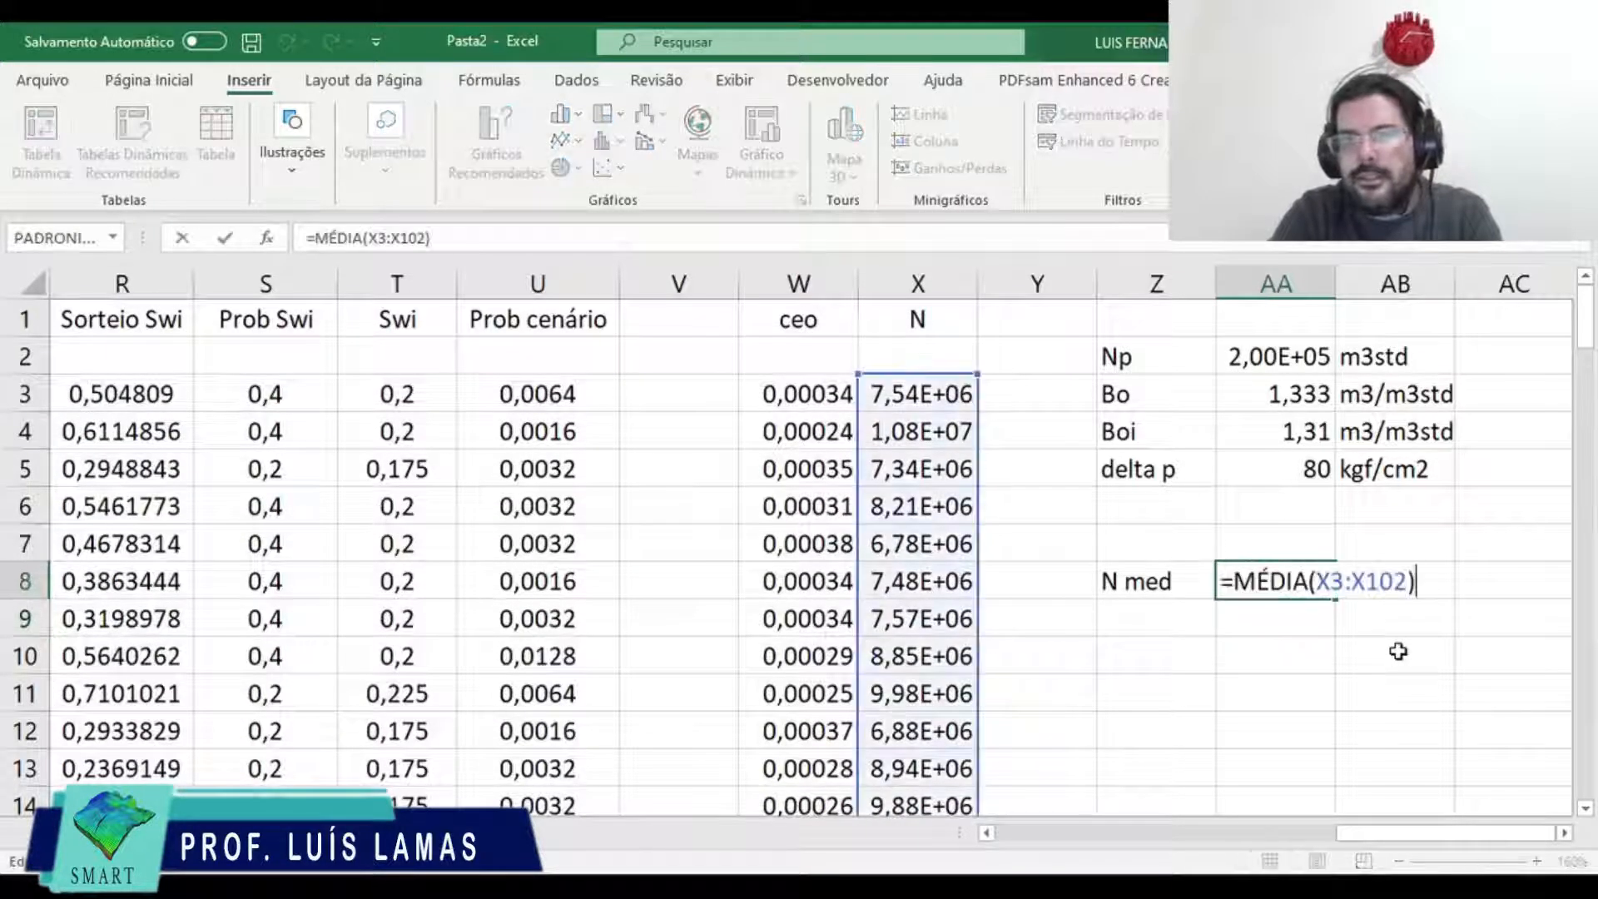
{"action": "key", "text": "Return"}
{"action": "key", "text": "Up"}
{"action": "key", "text": "F2"}
{"action": "key", "text": "Return"}
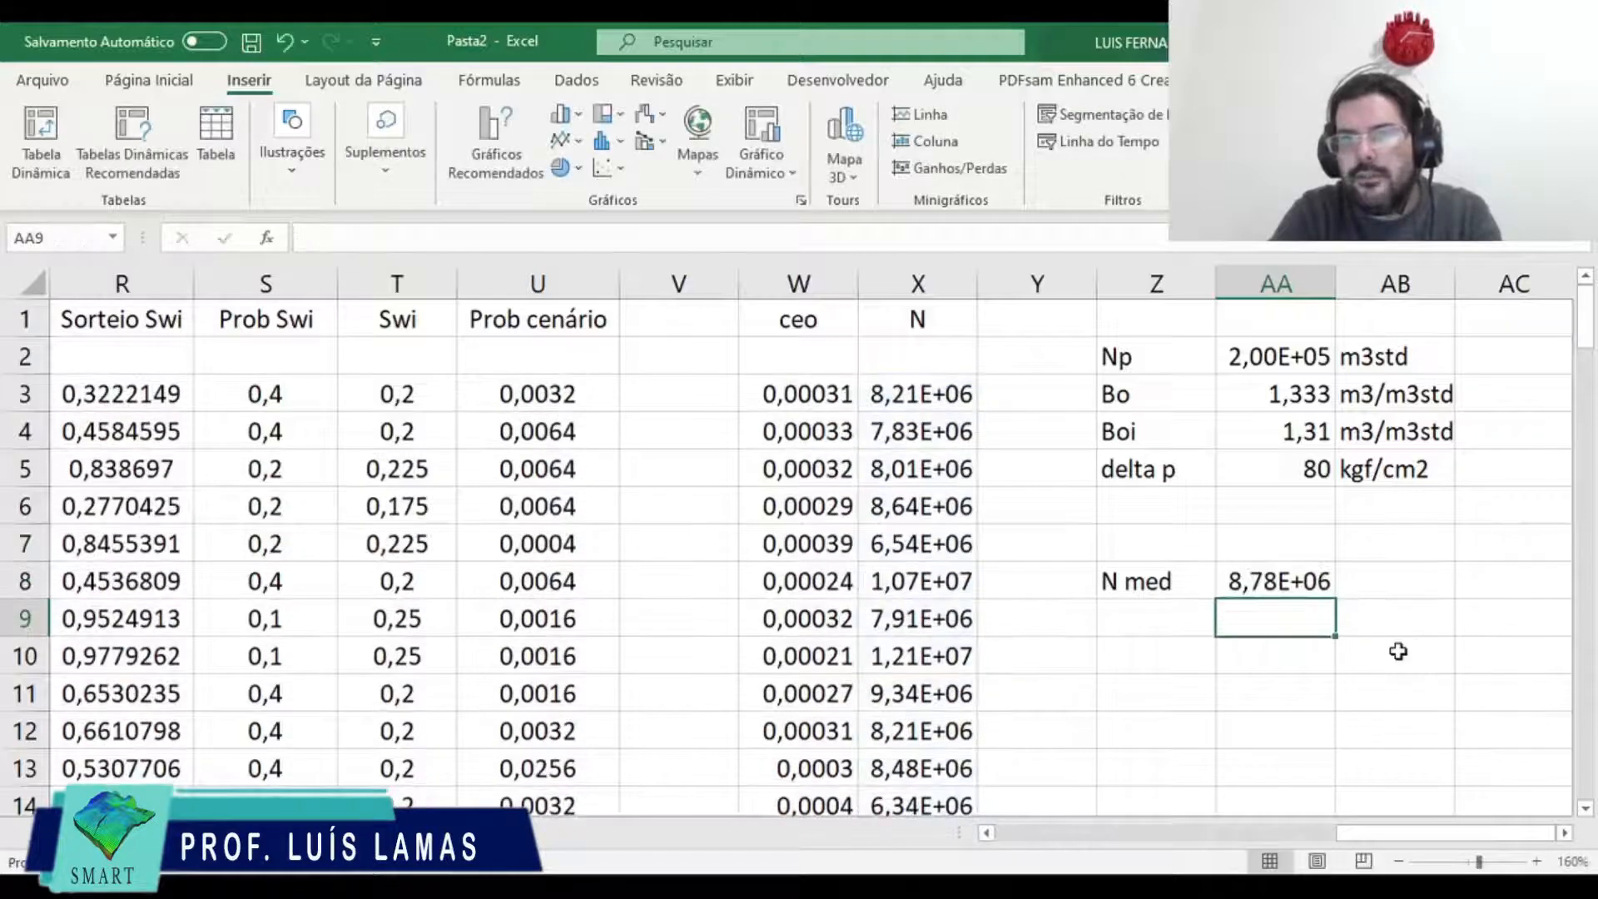
{"action": "key", "text": "Up"}
{"action": "key", "text": "F2"}
{"action": "key", "text": "Return"}
{"action": "key", "text": "Up"}
{"action": "key", "text": "F2"}
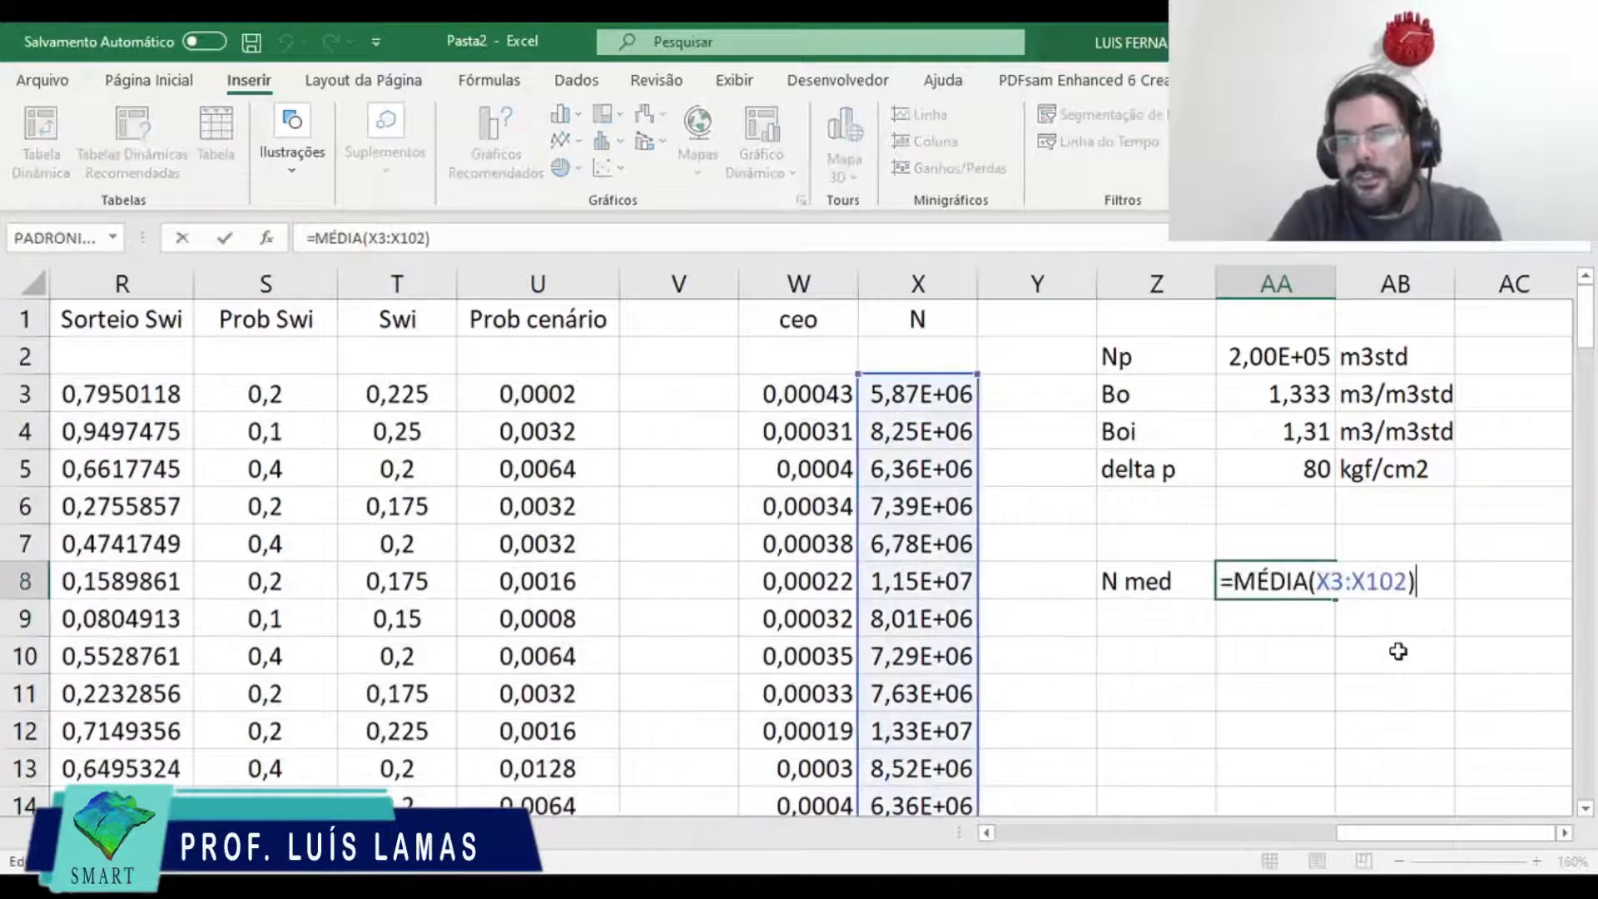
{"action": "key", "text": "Return"}
{"action": "key", "text": "F2"}
{"action": "key", "text": "Return"}
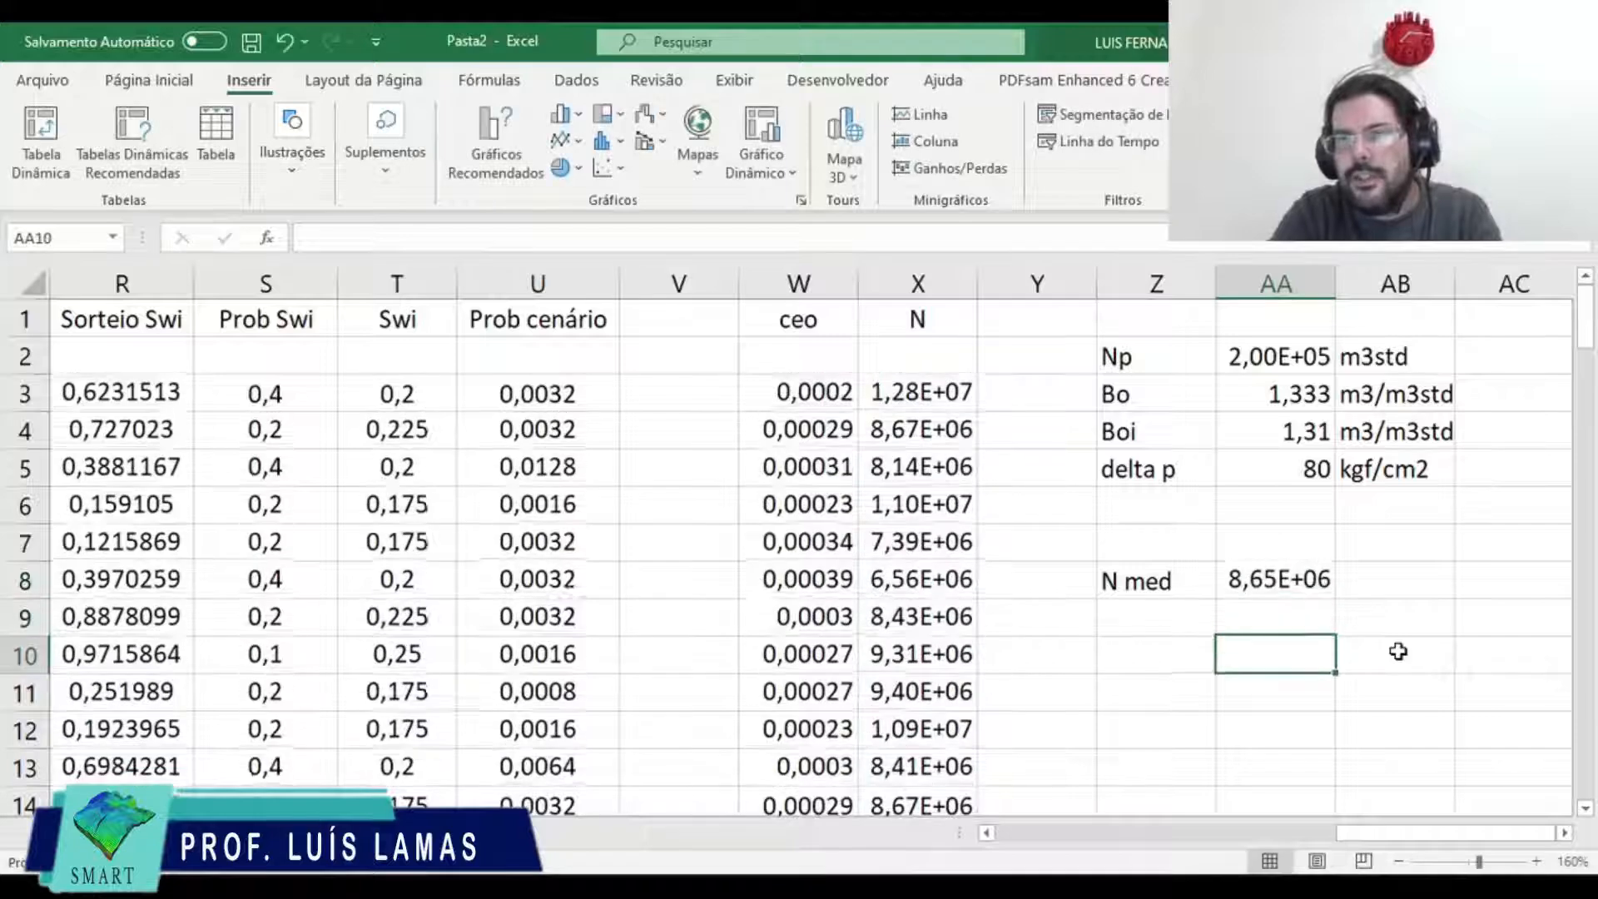
{"action": "key", "text": "Up"}
{"action": "key", "text": "Up"}
{"action": "key", "text": "F2"}
{"action": "key", "text": "Return"}
{"action": "key", "text": "Up"}
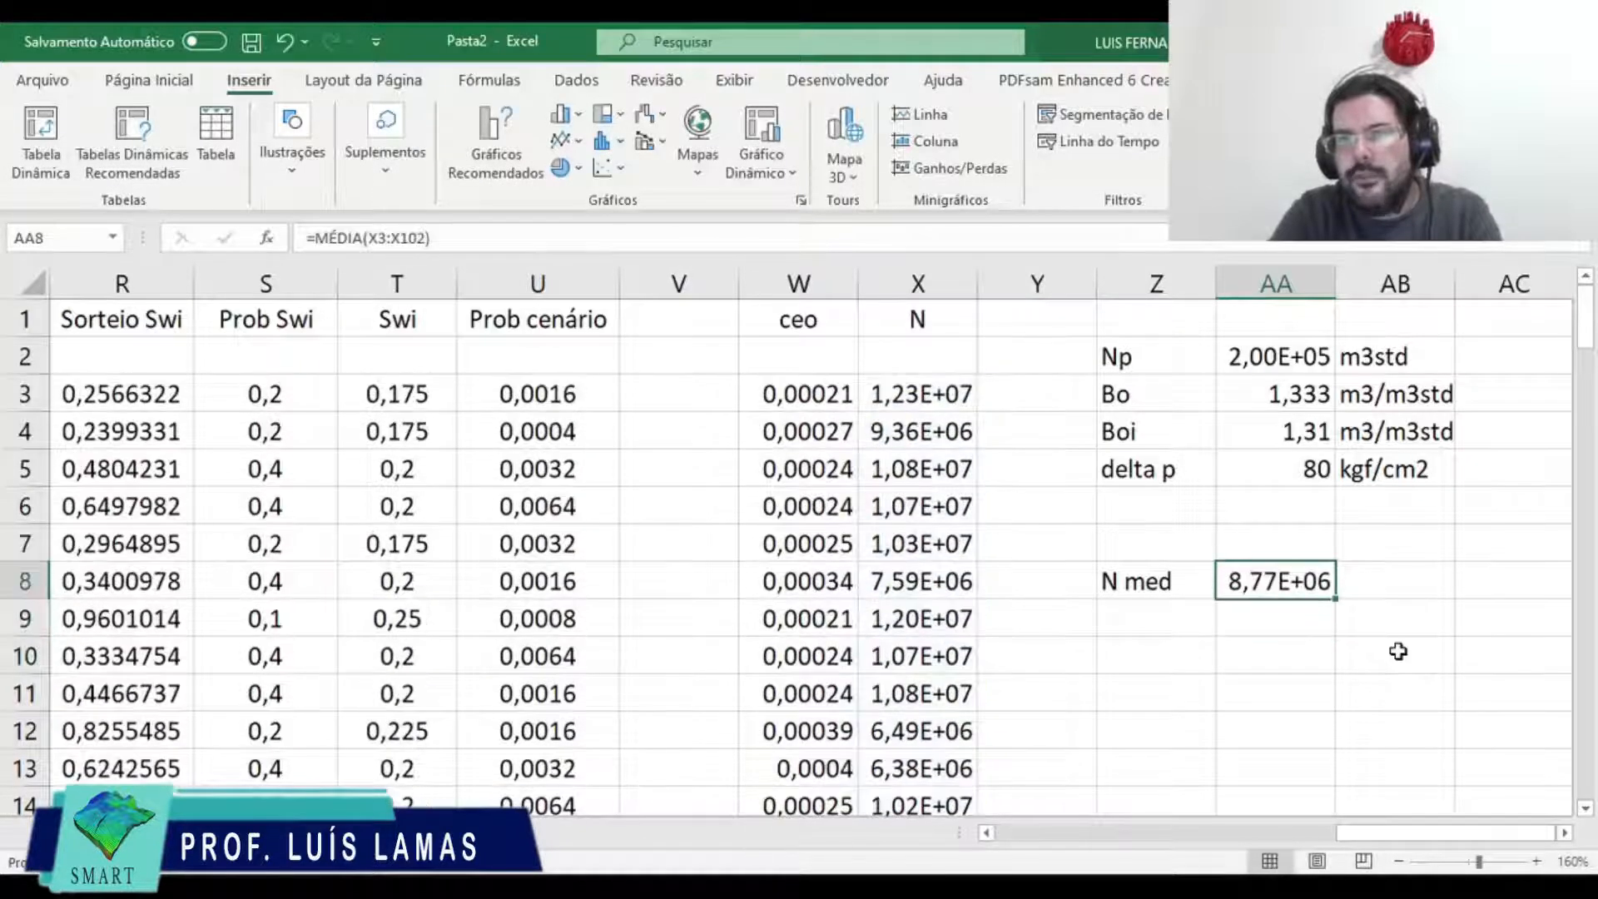
{"action": "key", "text": "F2"}
{"action": "key", "text": "Return"}
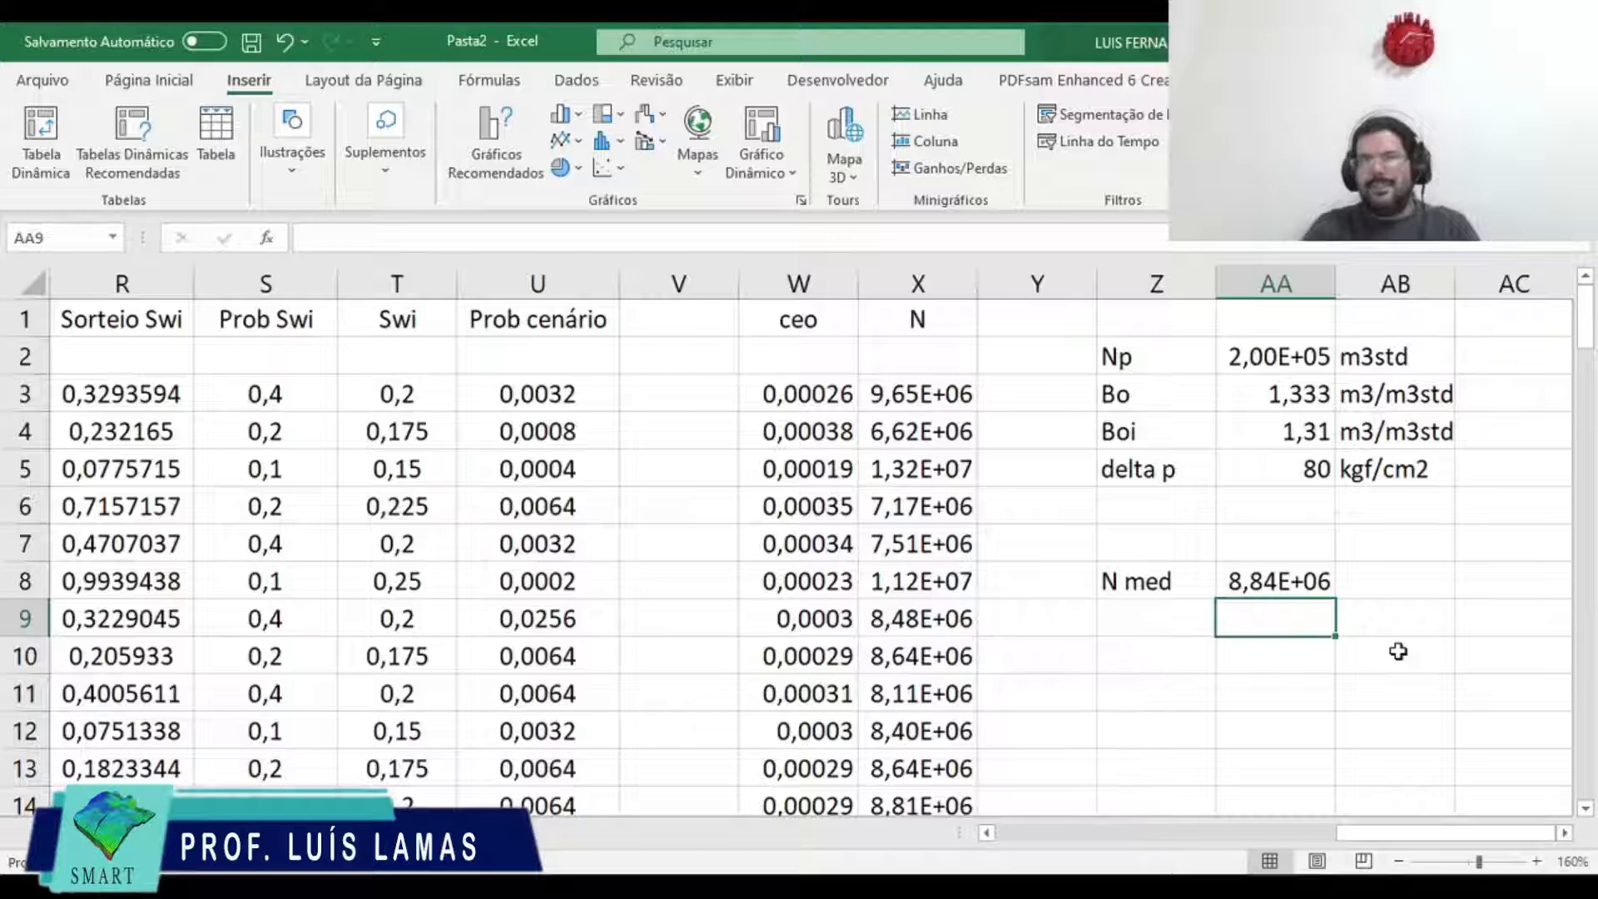
Step: Copy the Prob cenário and N columns and paste them as values into the blank sheet, starting at A1
{"action": "left_click", "coordinate": [931, 283]}
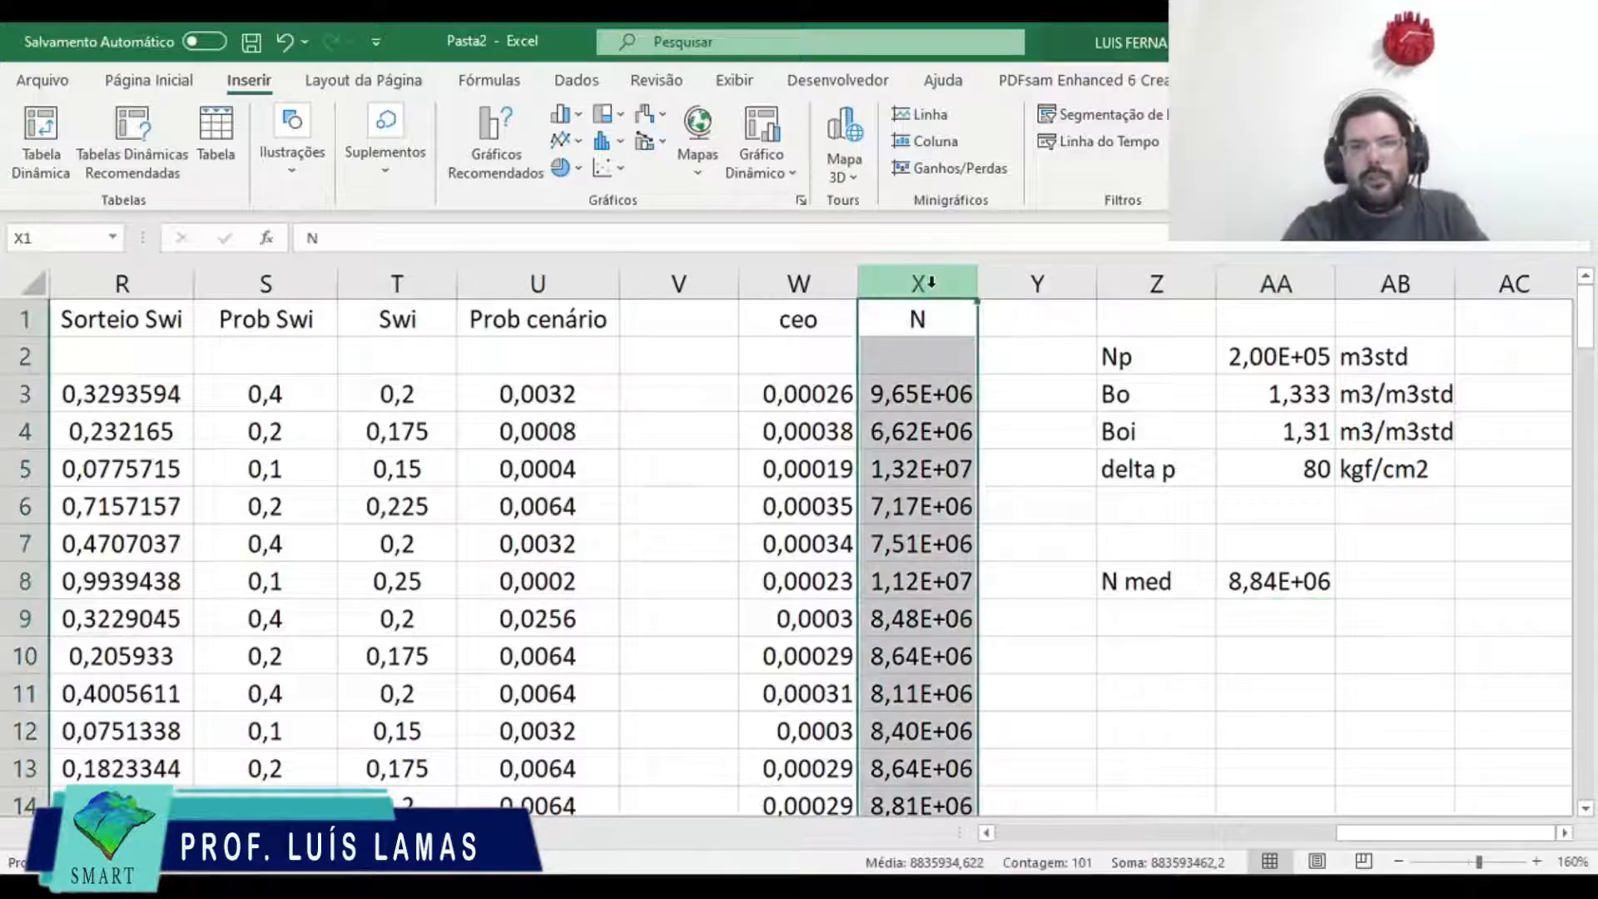
{"action": "left_click", "coordinate": [621, 168]}
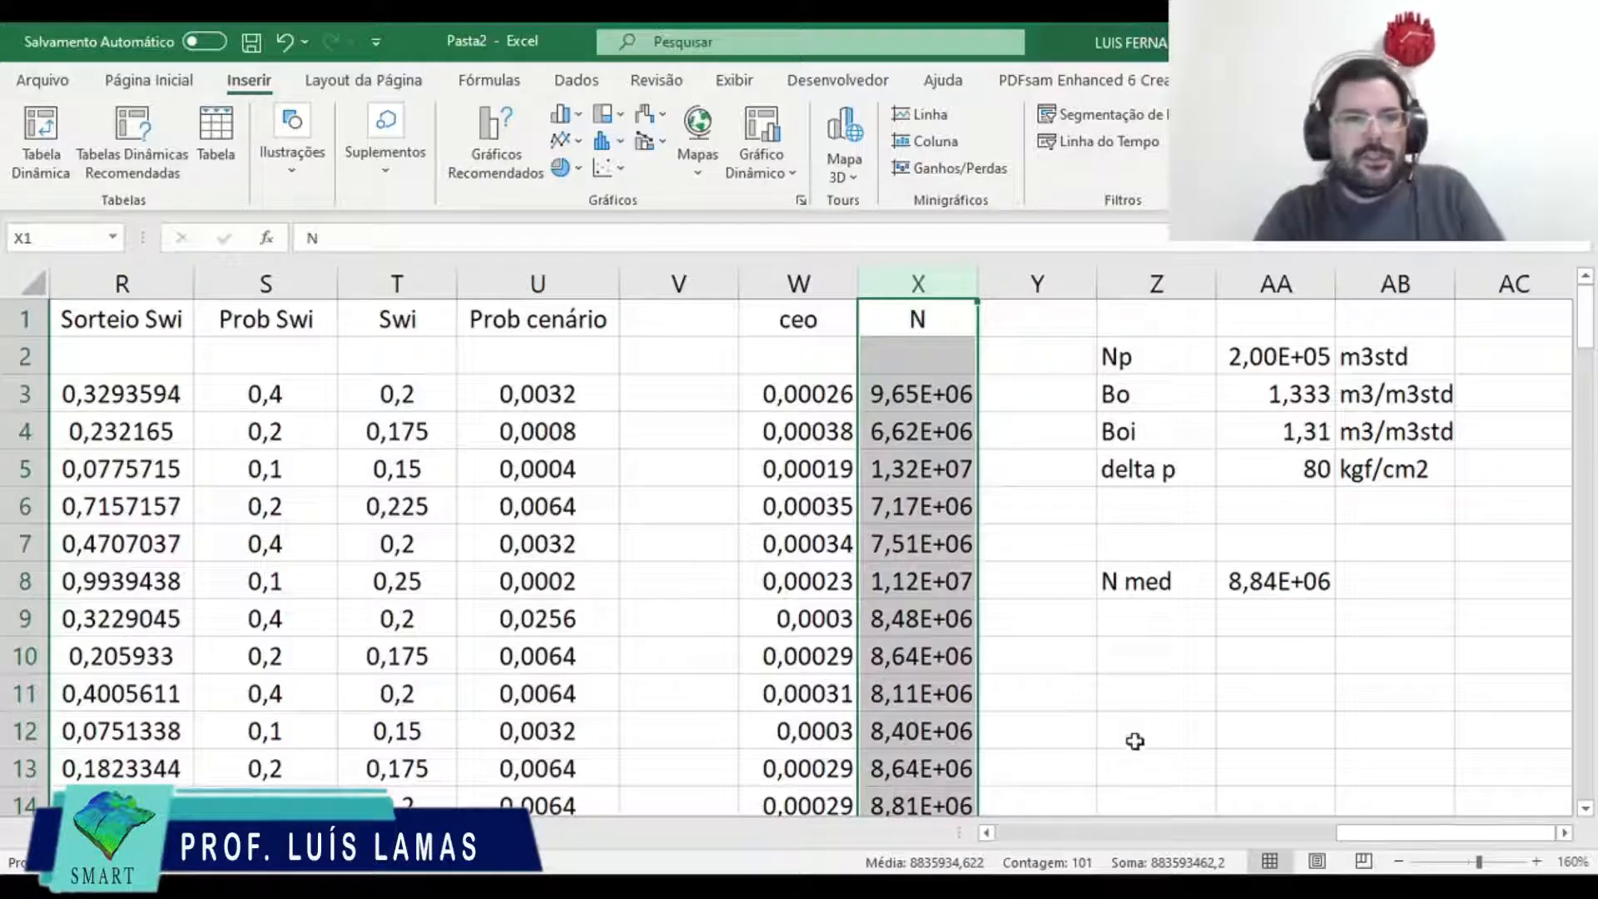
{"action": "left_click", "coordinate": [562, 279], "text": "ctrl"}
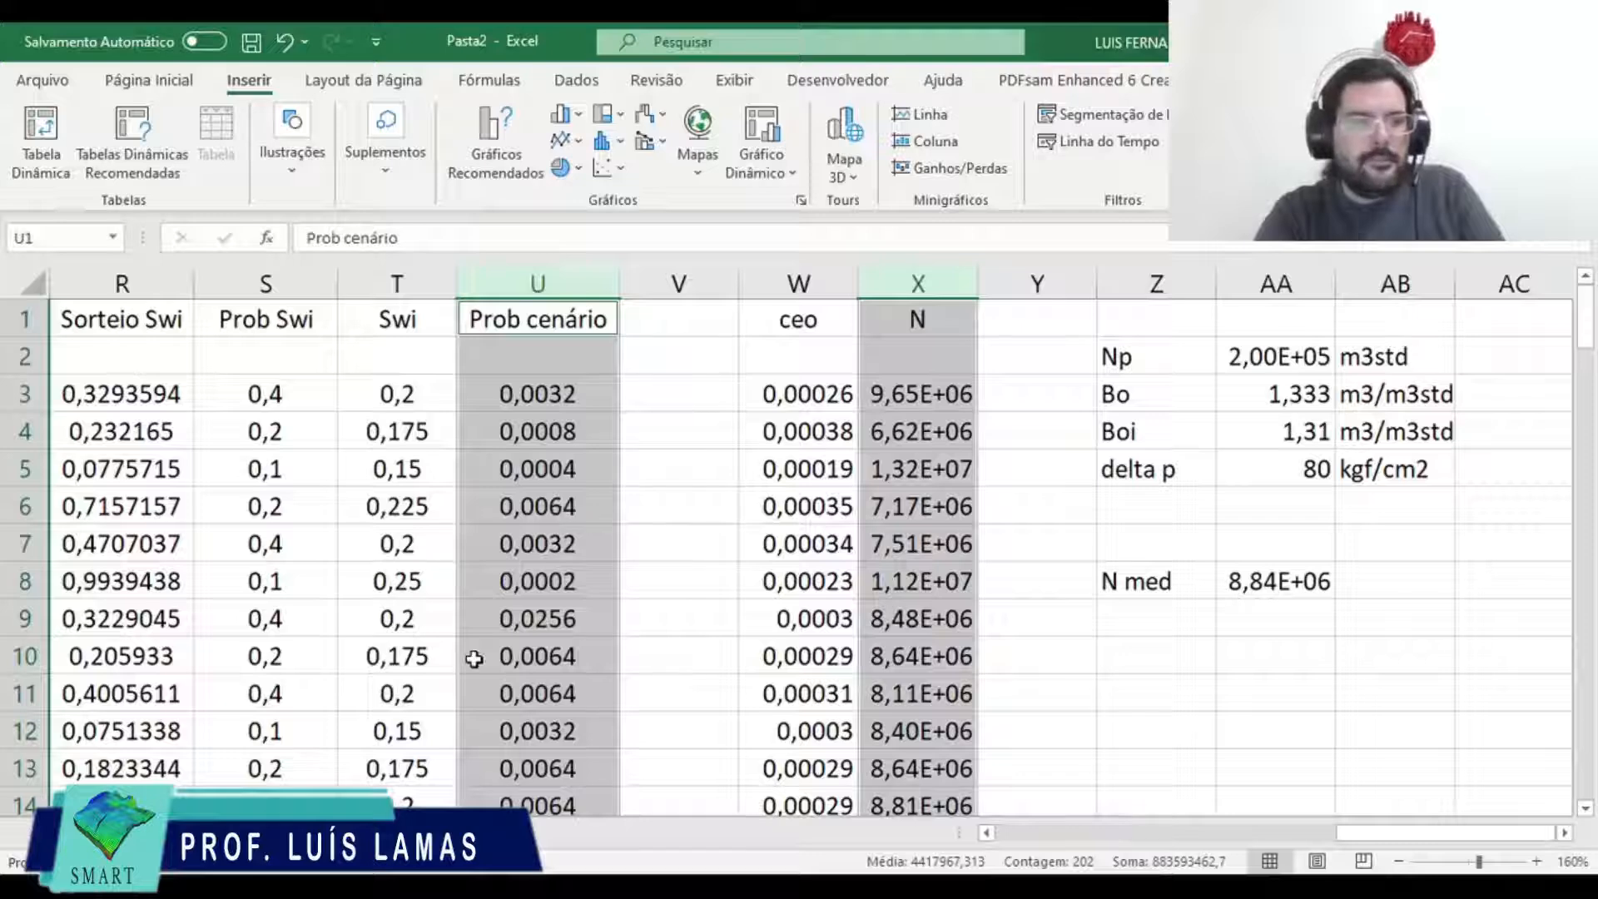
{"action": "key", "text": "ctrl+c"}
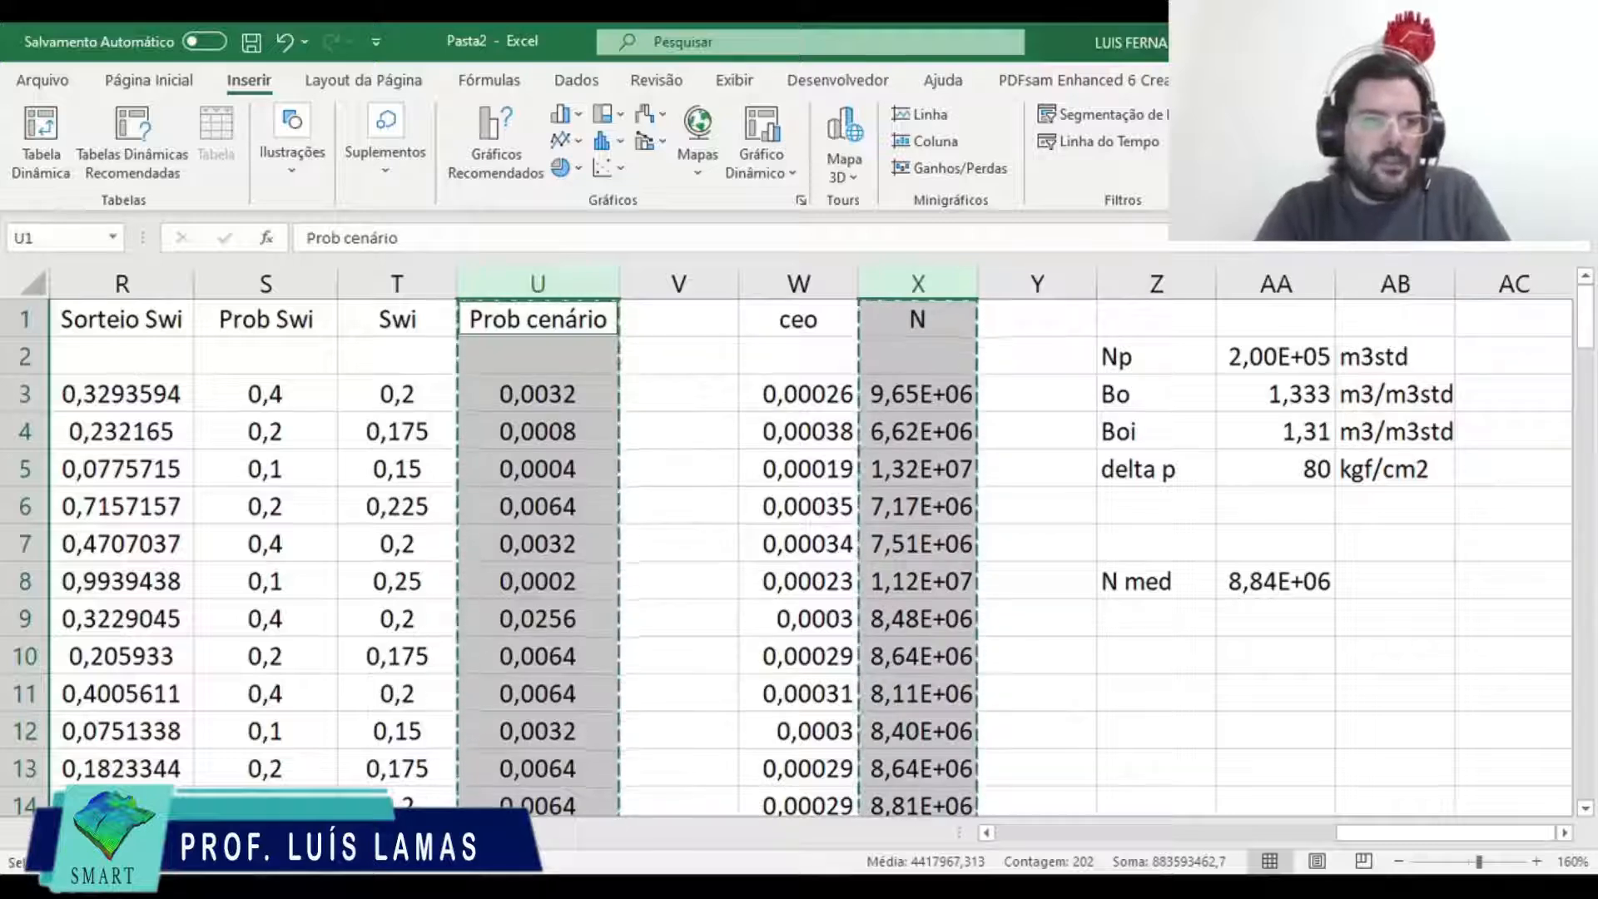
{"action": "left_click", "coordinate": [200, 832]}
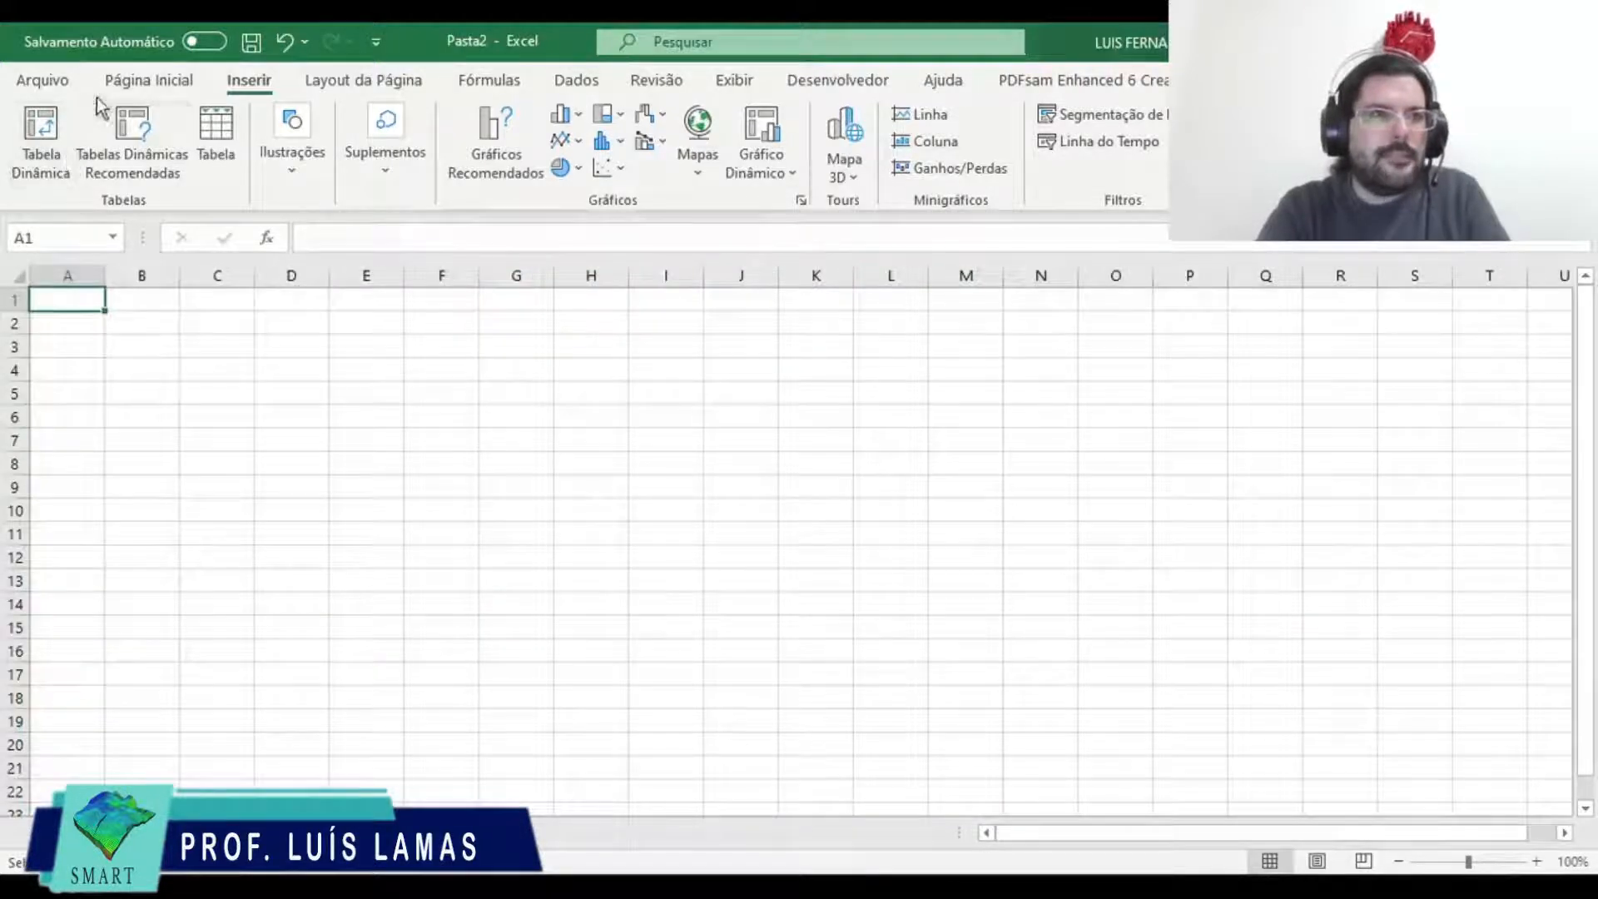
{"action": "left_click", "coordinate": [132, 83]}
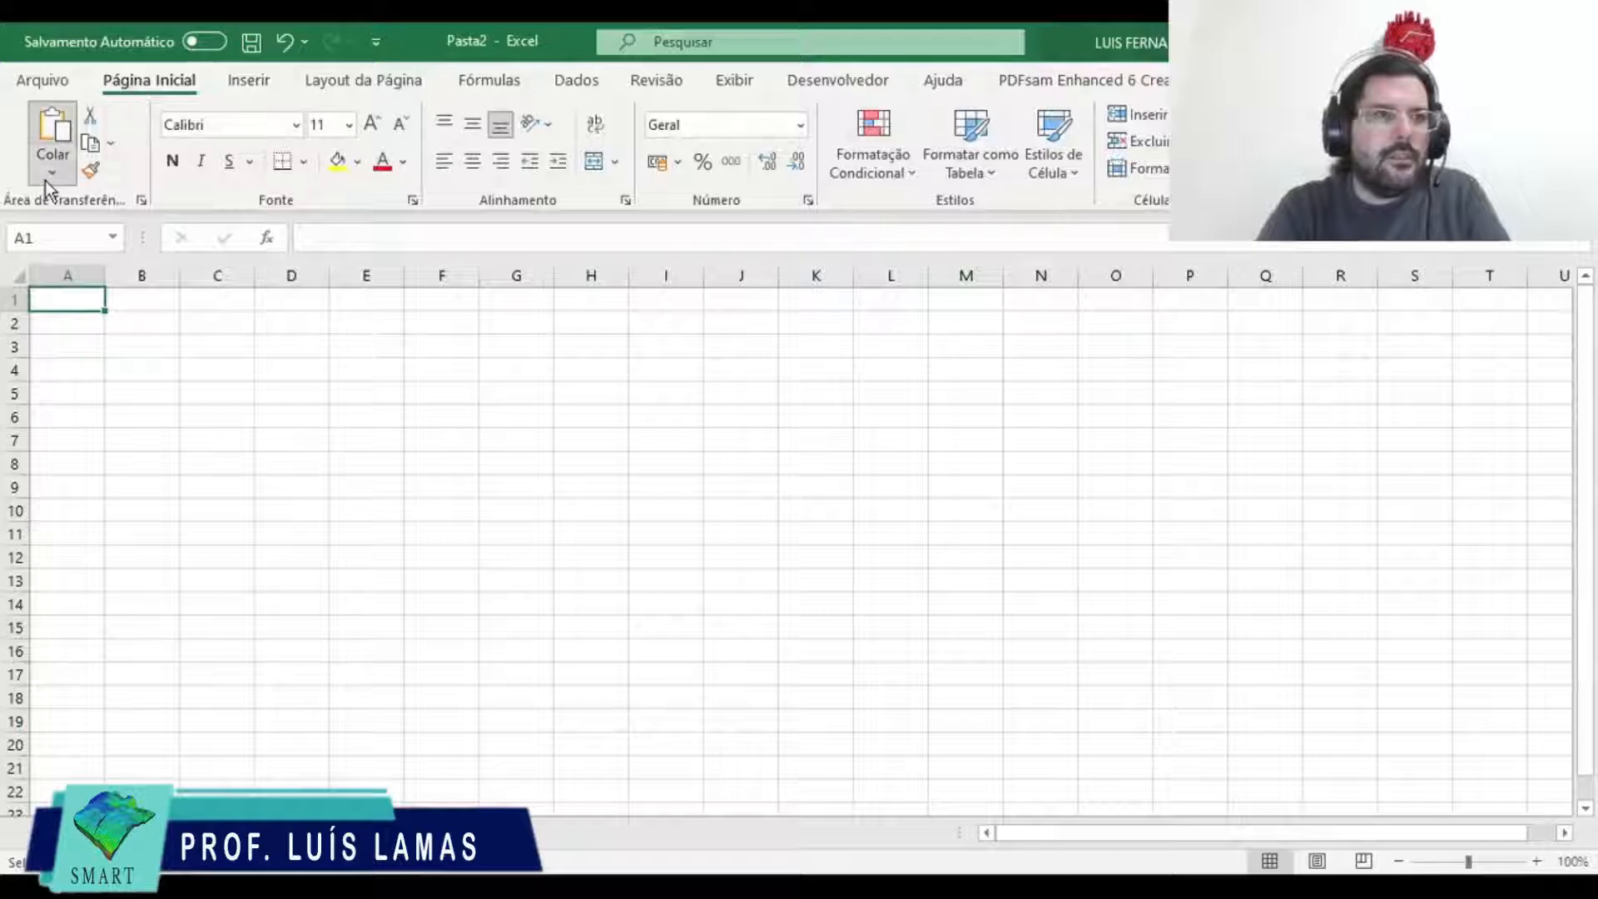
{"action": "key", "text": "ctrl+v"}
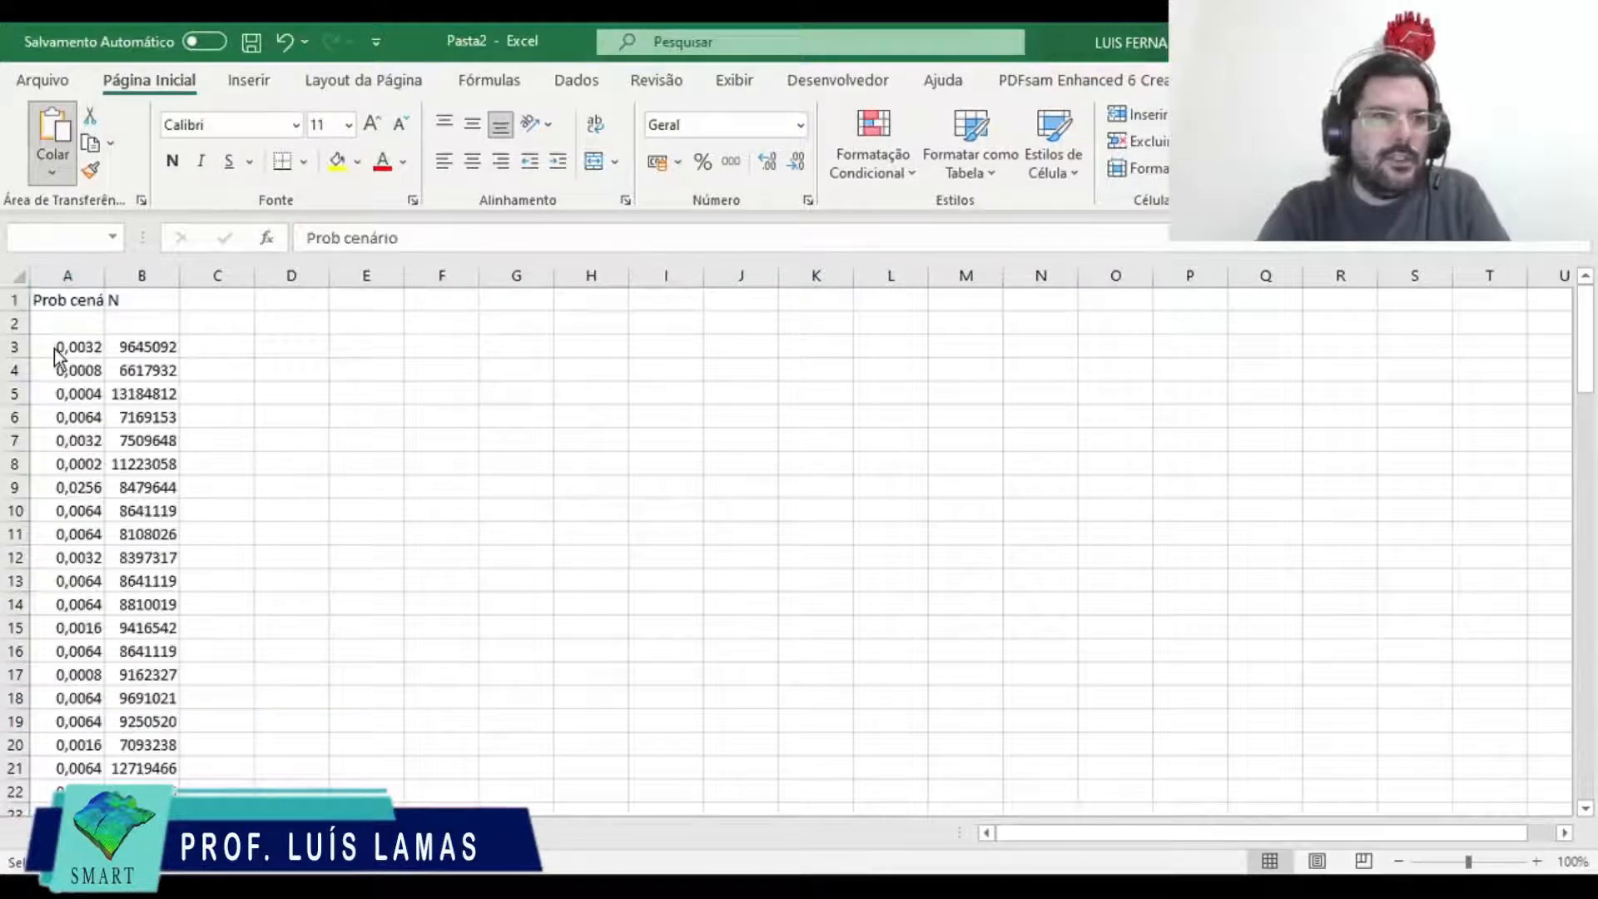
{"action": "left_click", "coordinate": [412, 416]}
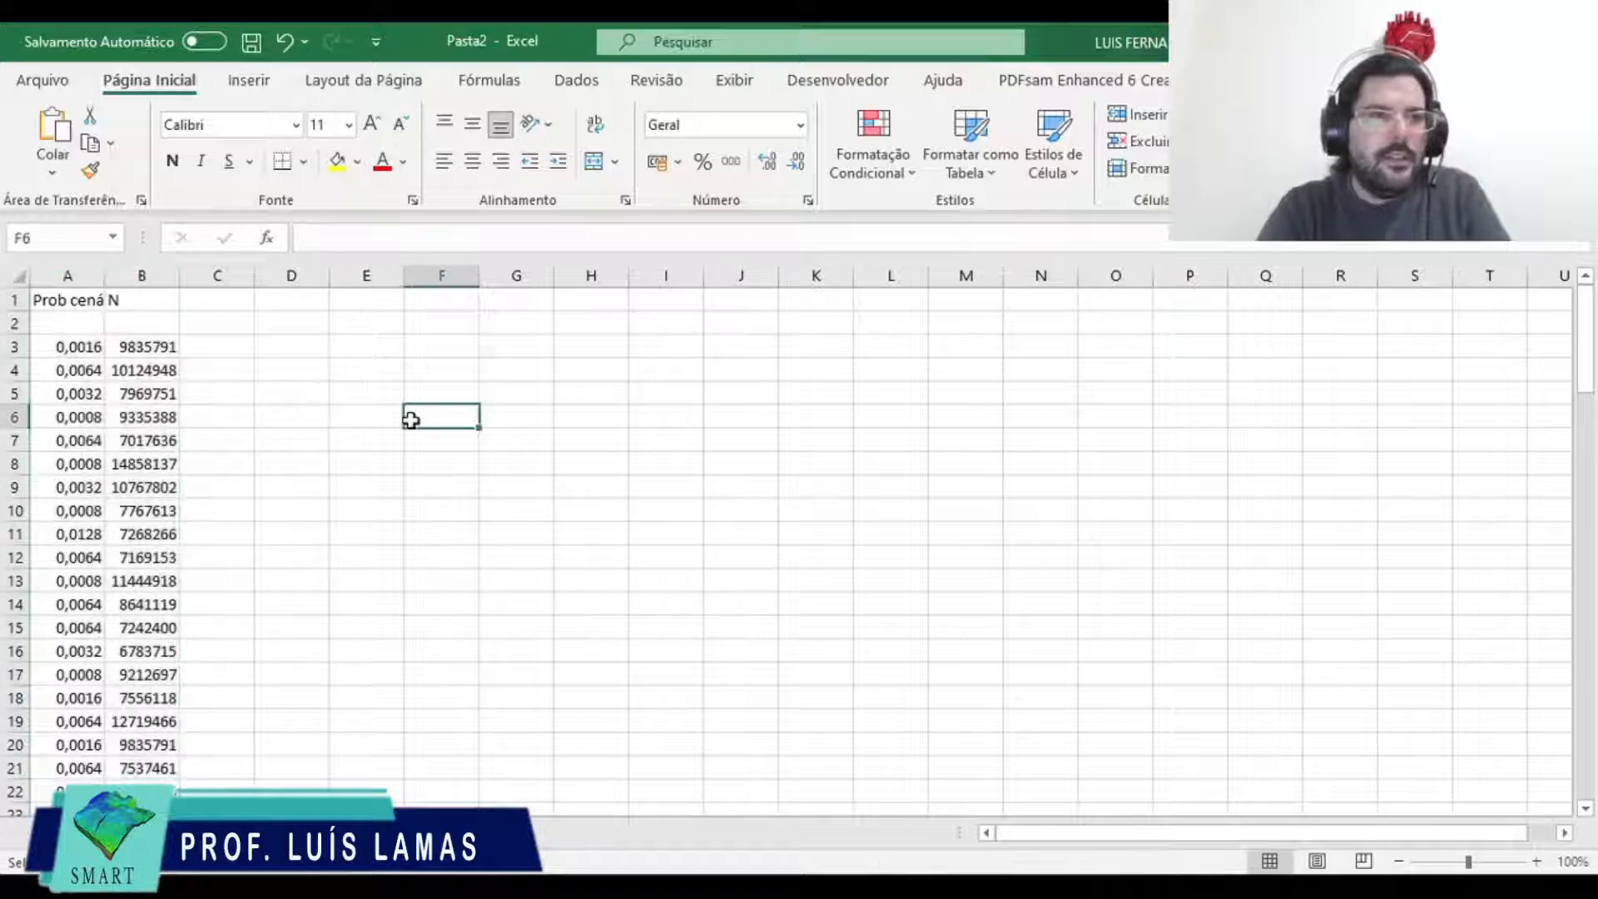
Step: Delete the empty row 2 under the headers and center the contents of columns A and B
{"action": "left_click", "coordinate": [90, 277]}
{"action": "left_click", "coordinate": [166, 280]}
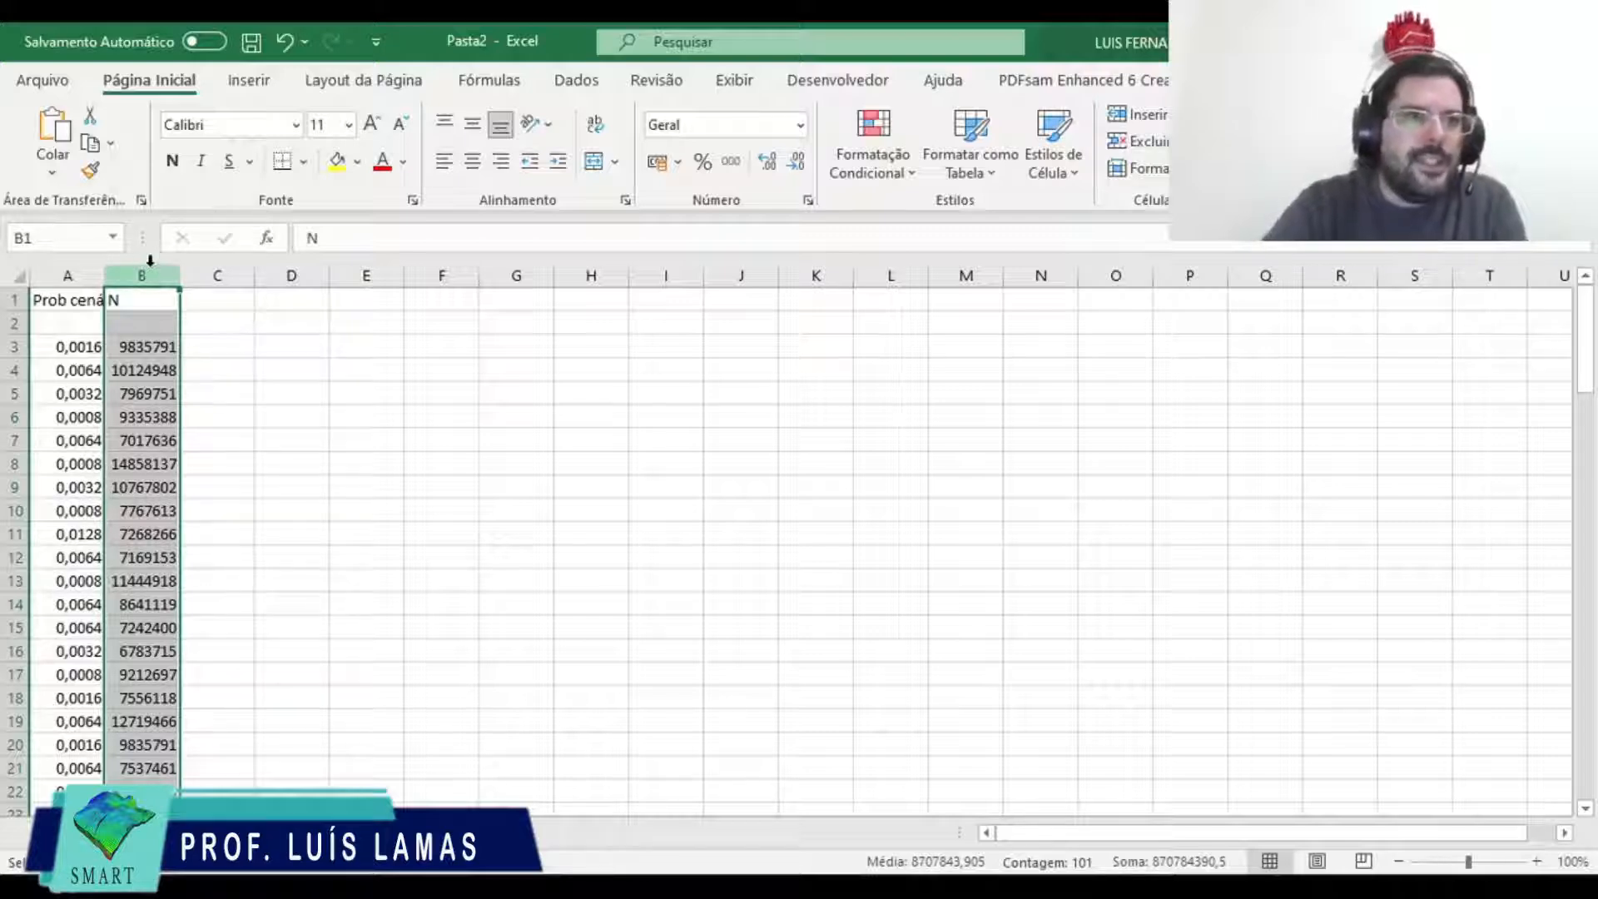
{"action": "left_click", "coordinate": [17, 324]}
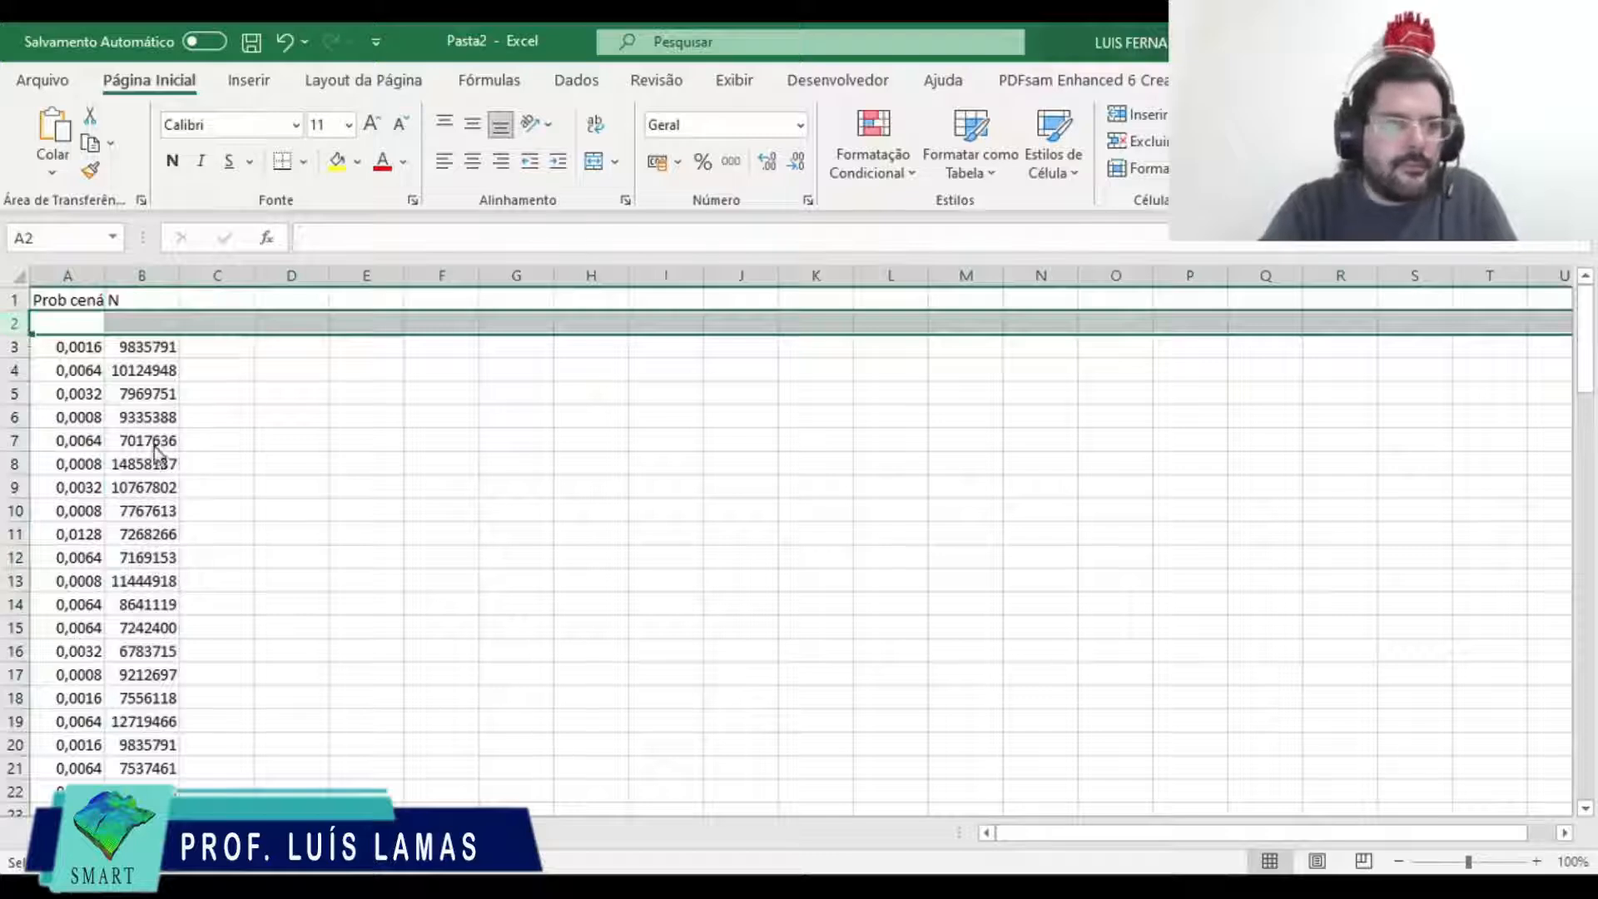
{"action": "key", "text": "ctrl+minus"}
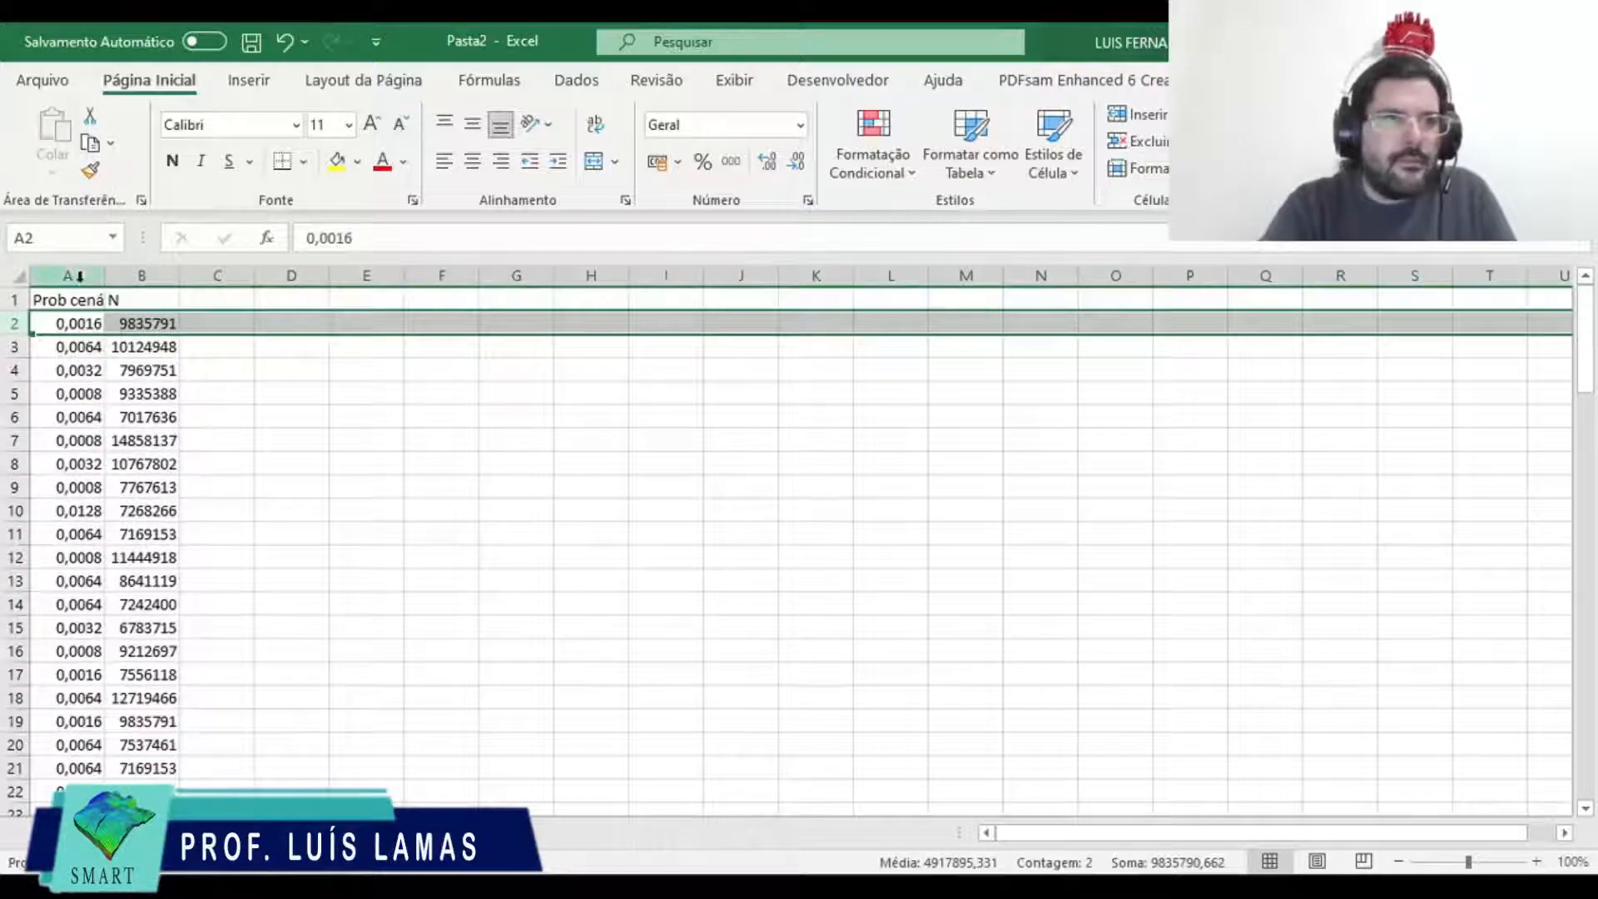
{"action": "left_click_drag", "start_coordinate": [73, 274], "coordinate": [144, 275]}
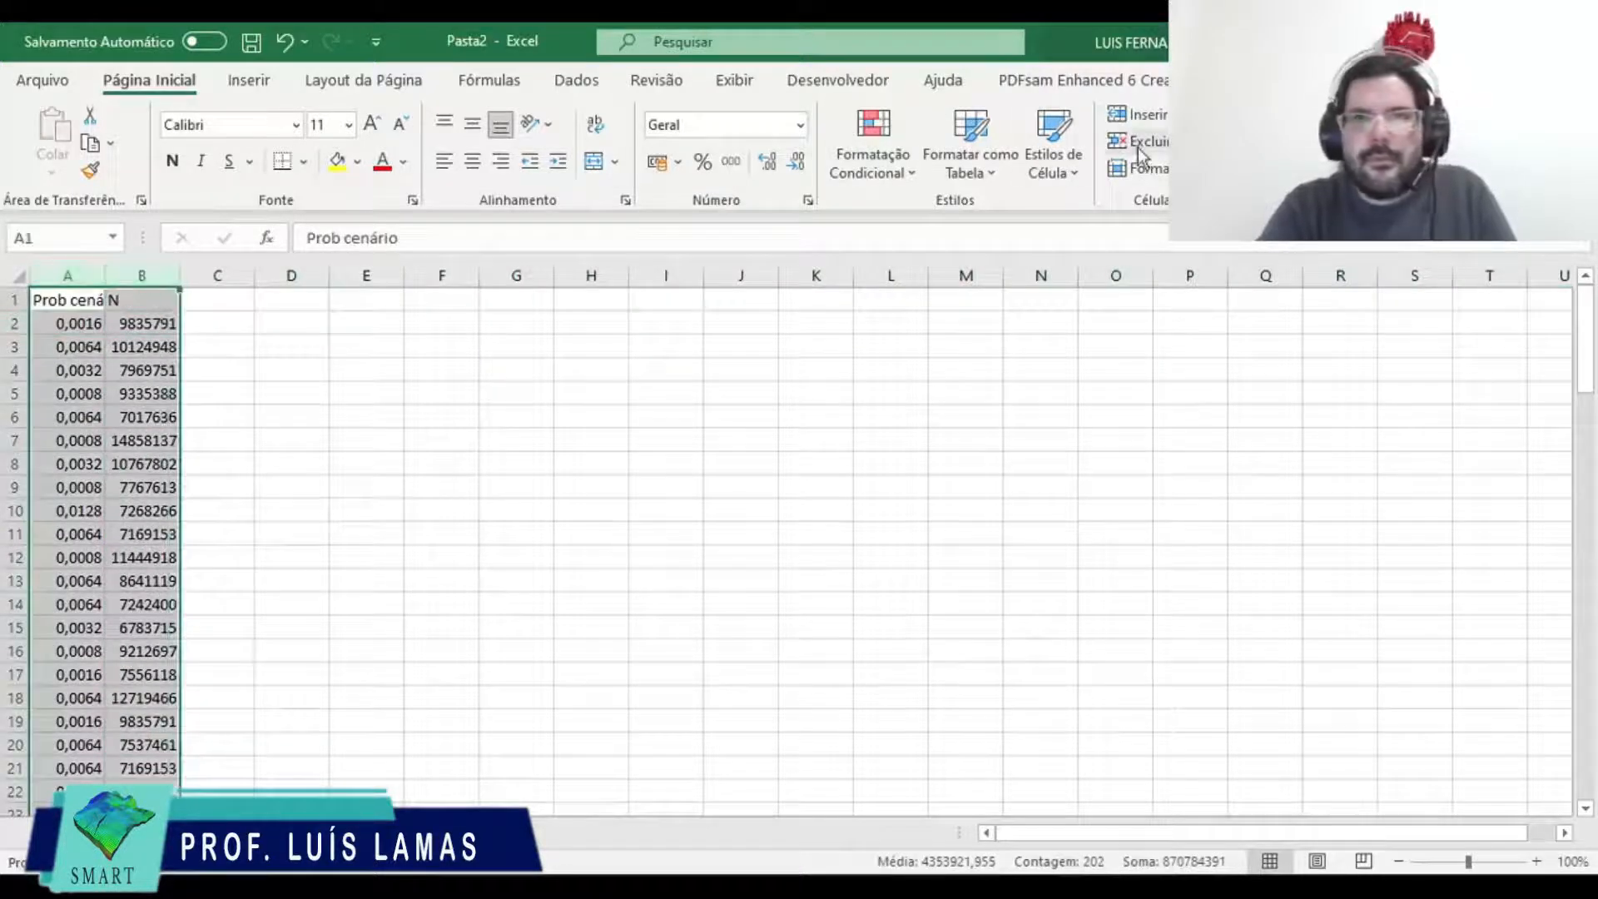
{"action": "left_click", "coordinate": [472, 161]}
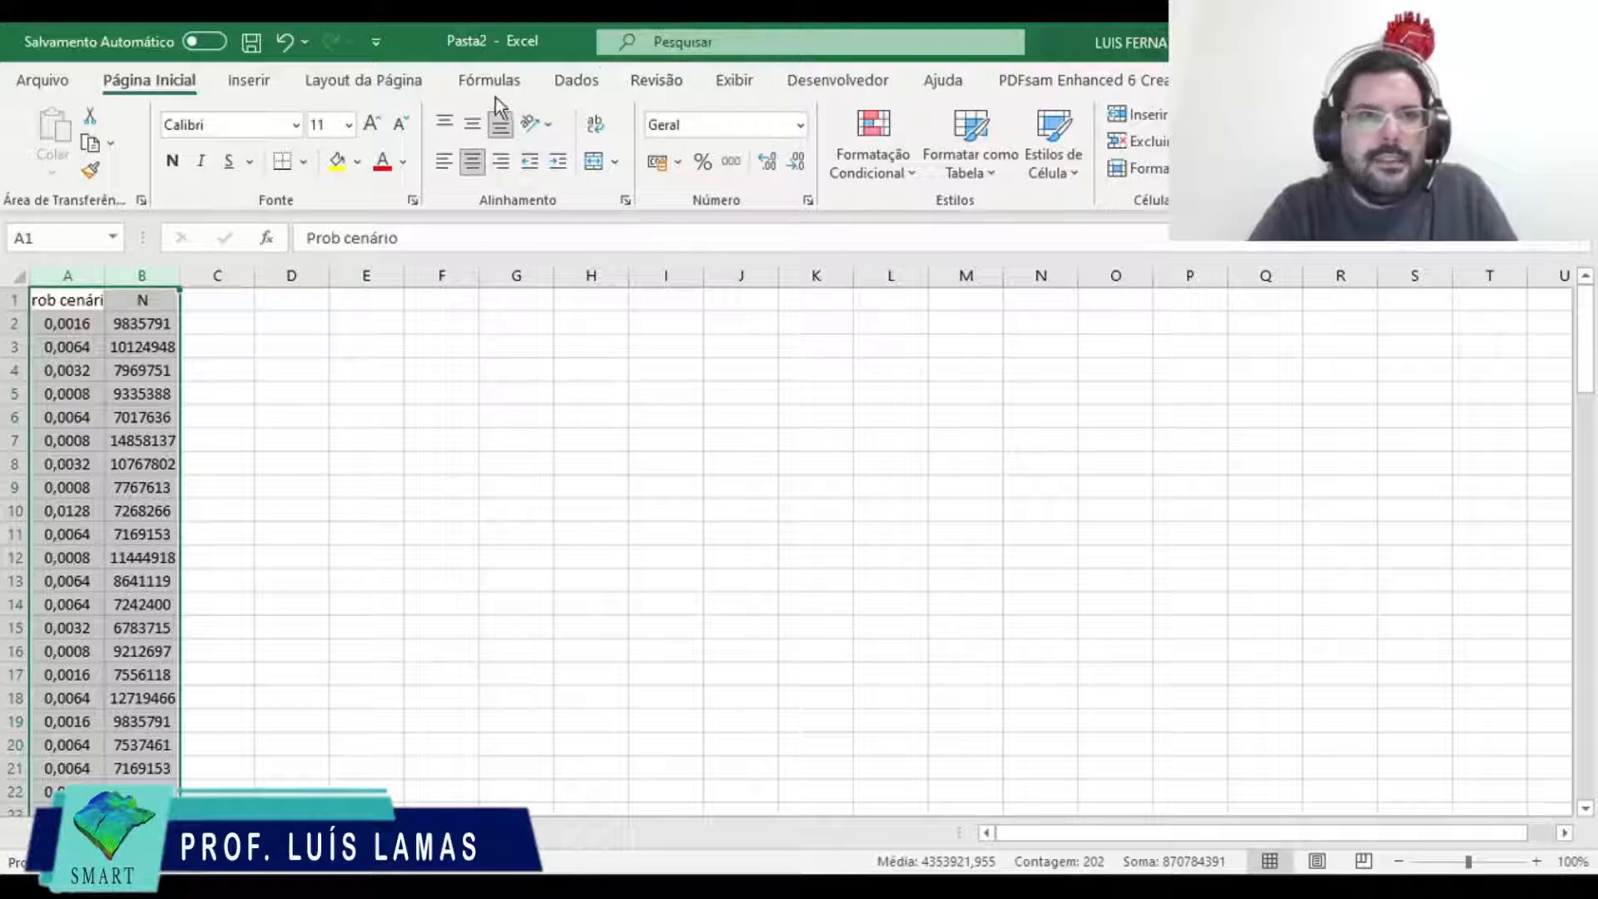
Step: Sort the pasted scenario rows by N in ascending order, keeping the header row in place
{"action": "left_click", "coordinate": [587, 88]}
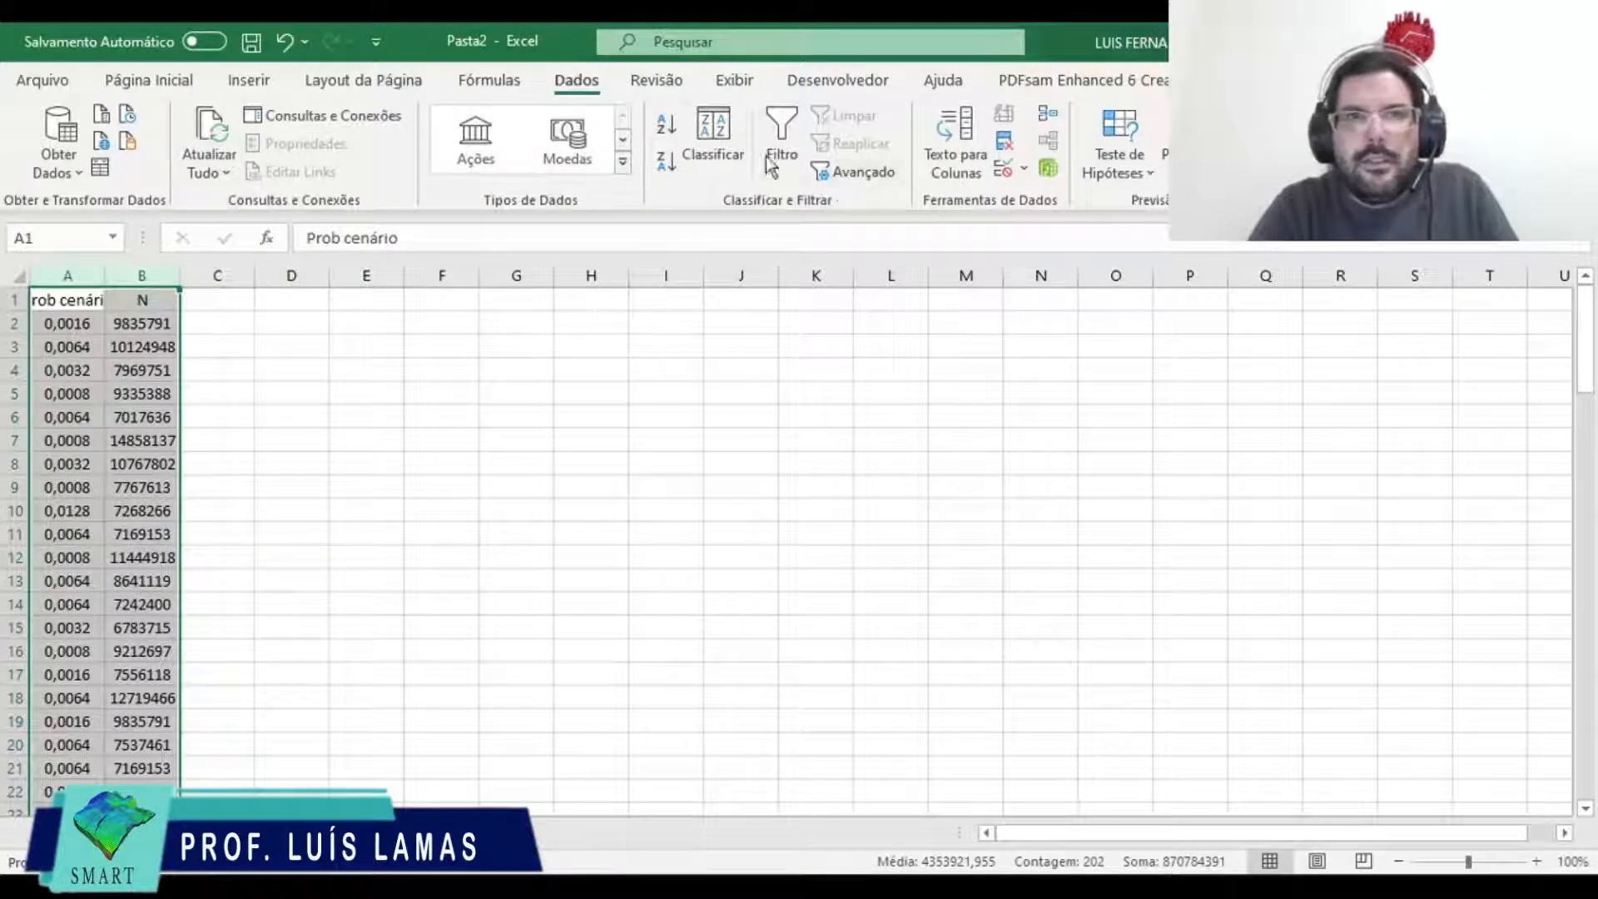
{"action": "left_click", "coordinate": [716, 146]}
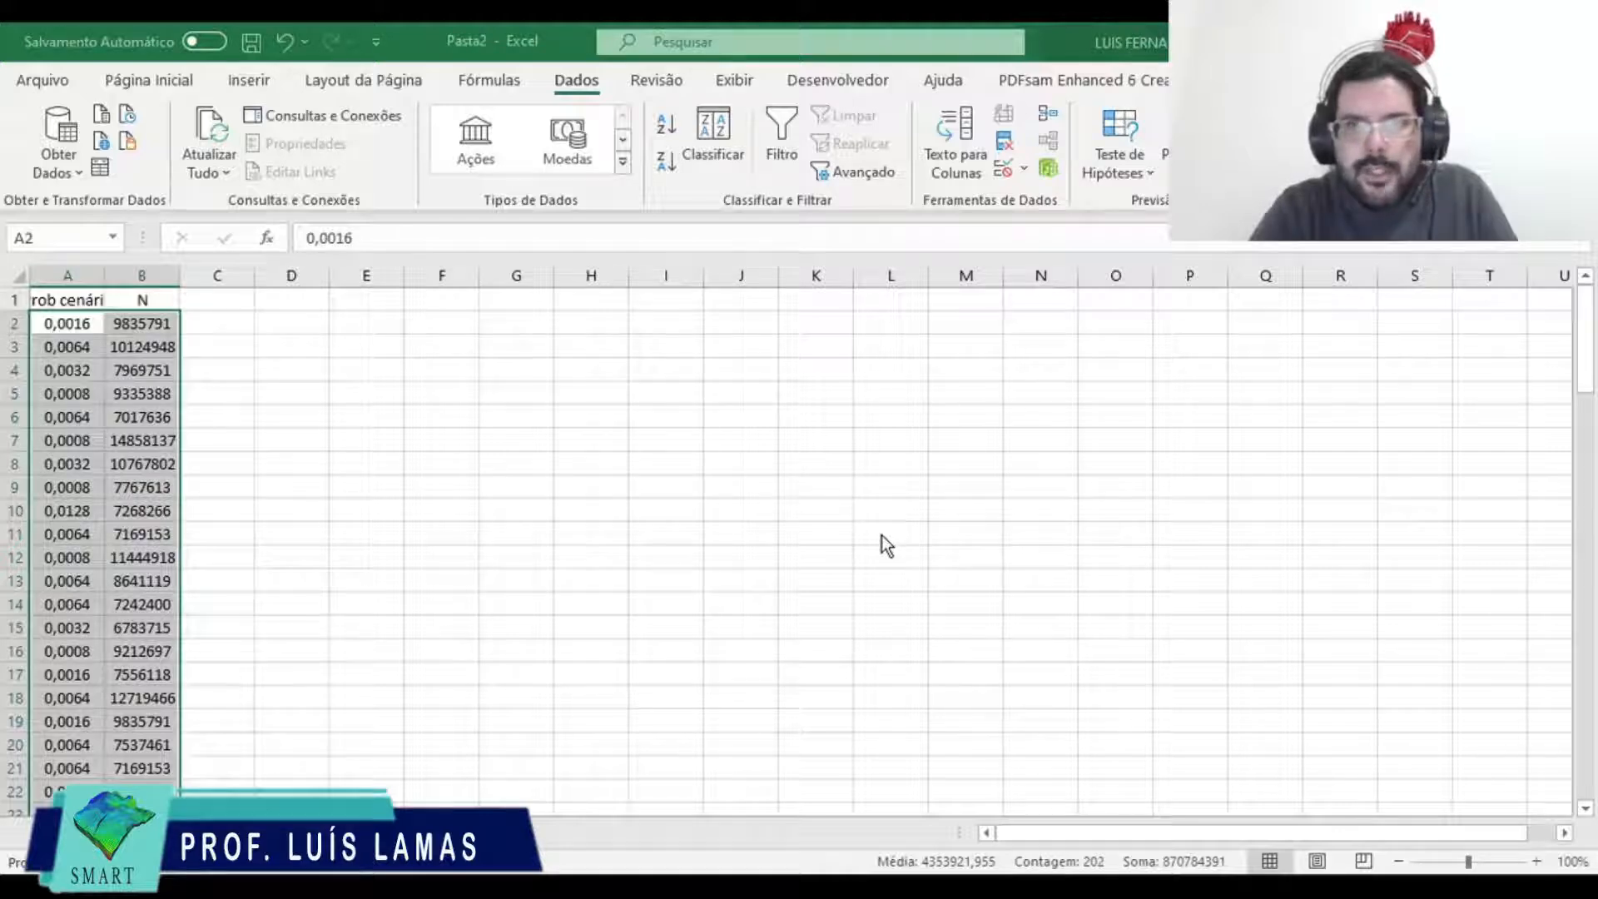
{"action": "left_click", "coordinate": [1355, 674]}
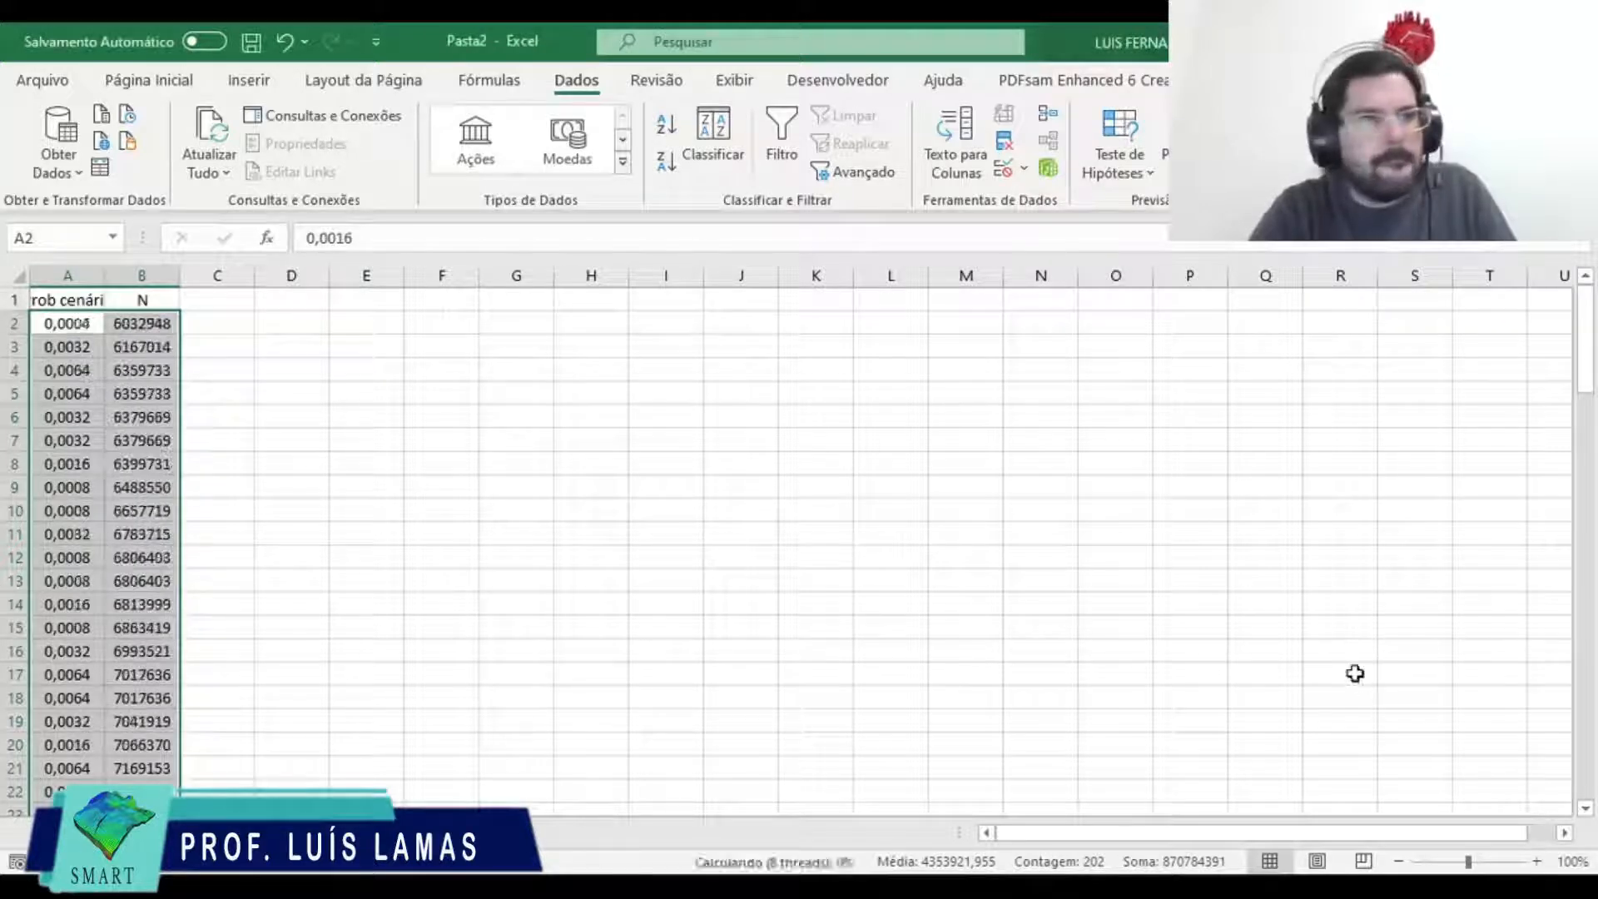
{"action": "left_click", "coordinate": [605, 426]}
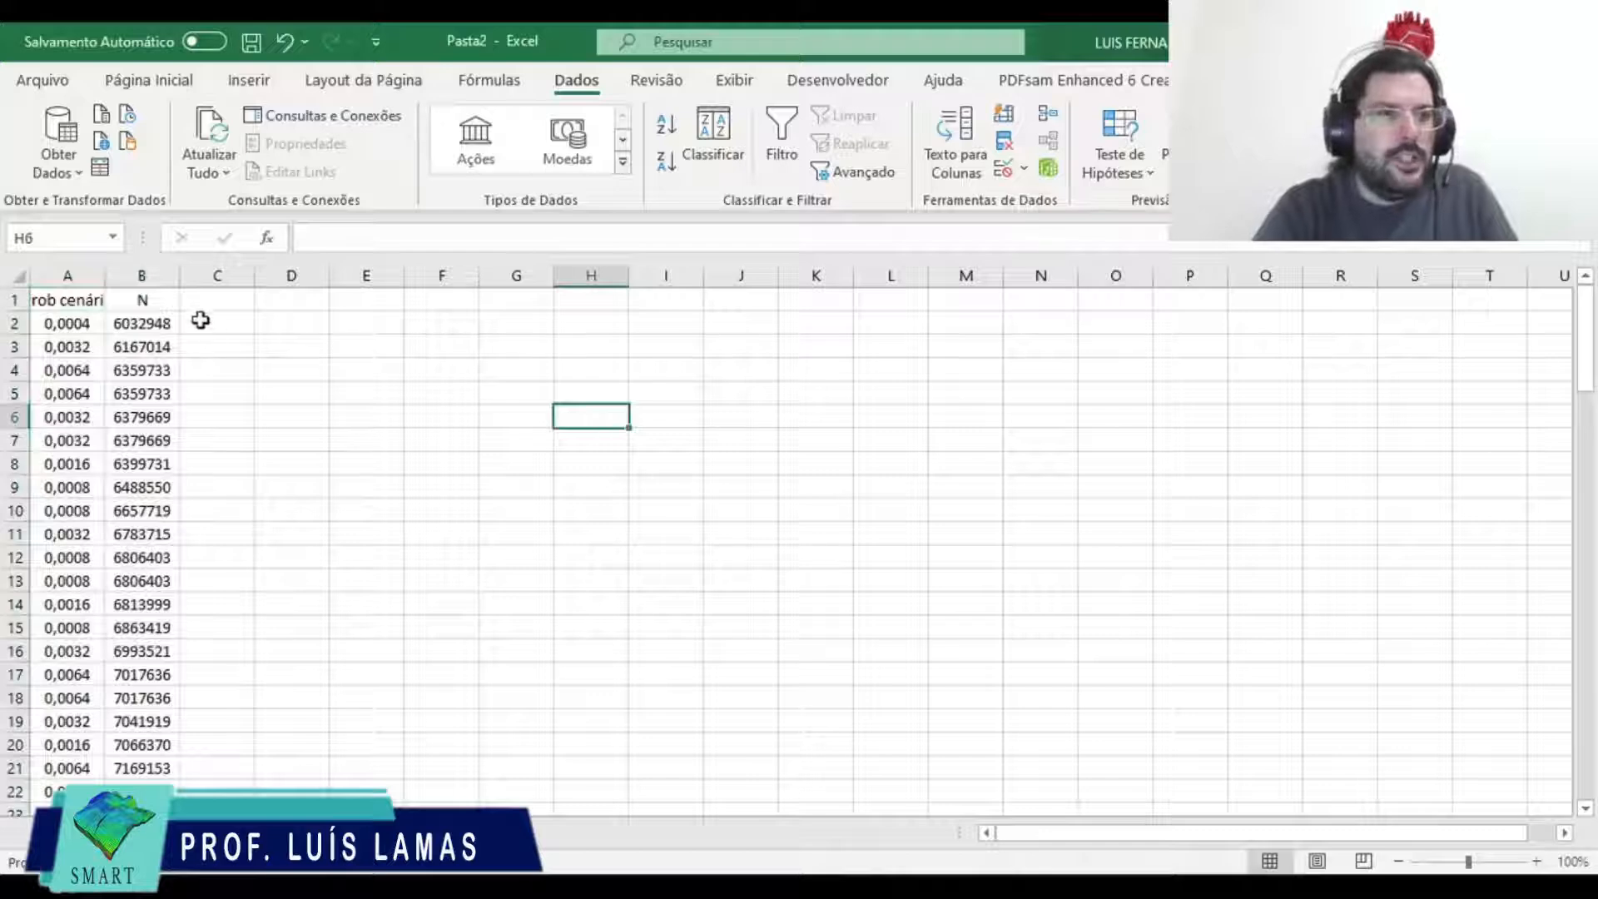
{"action": "left_click", "coordinate": [143, 268]}
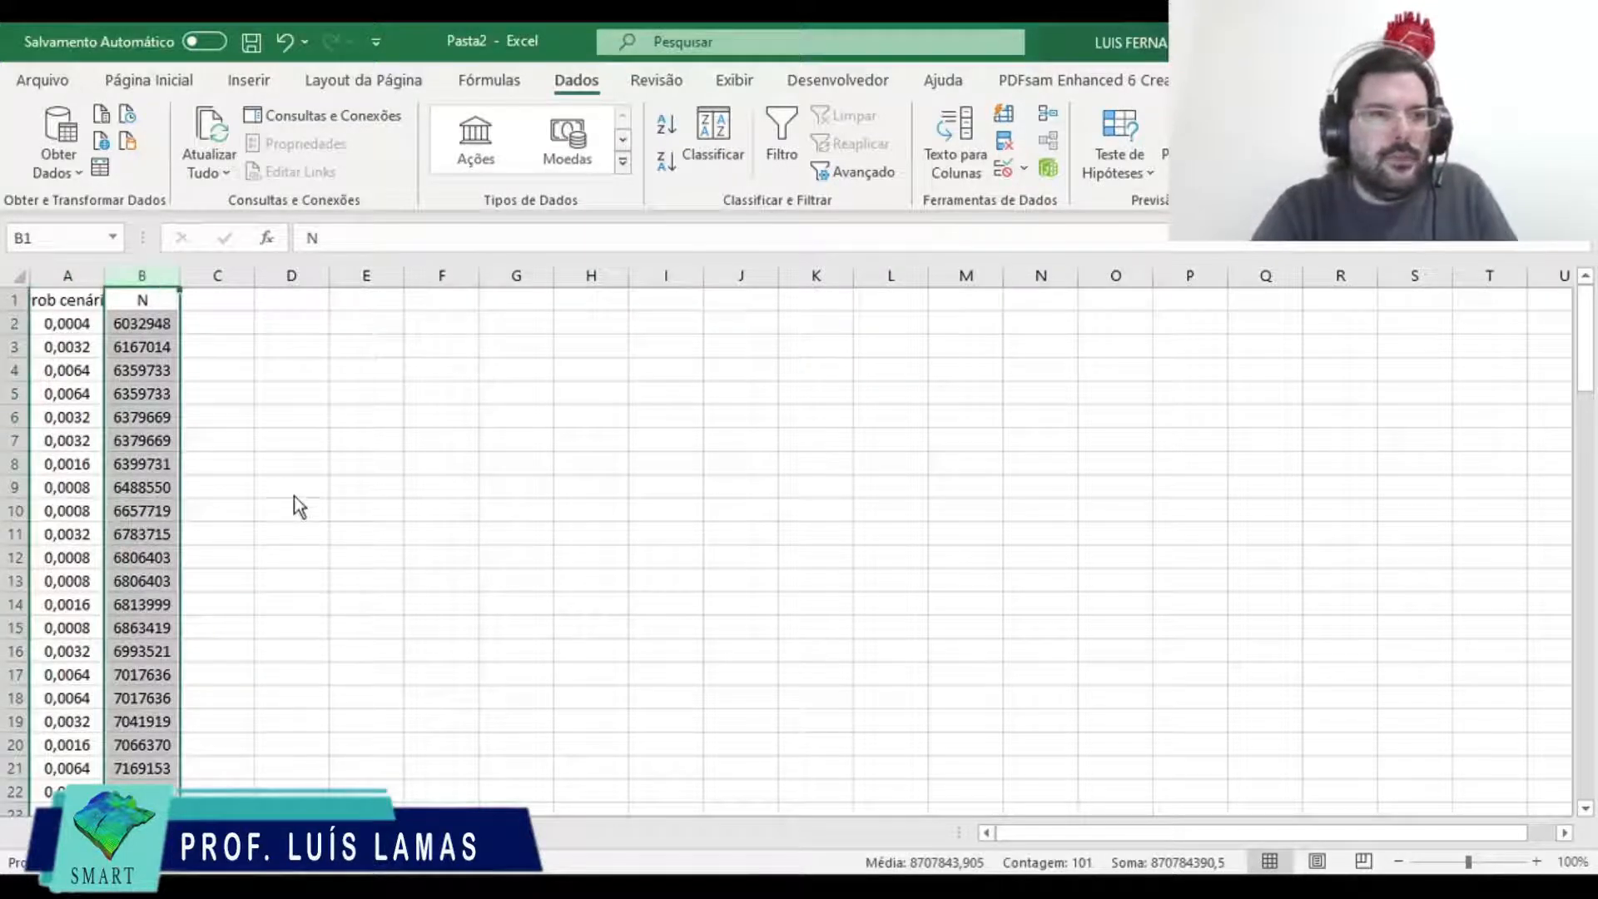
Step: Enter the header Prob acumulada in D1 and fit column D's width to it
{"action": "left_click", "coordinate": [258, 305]}
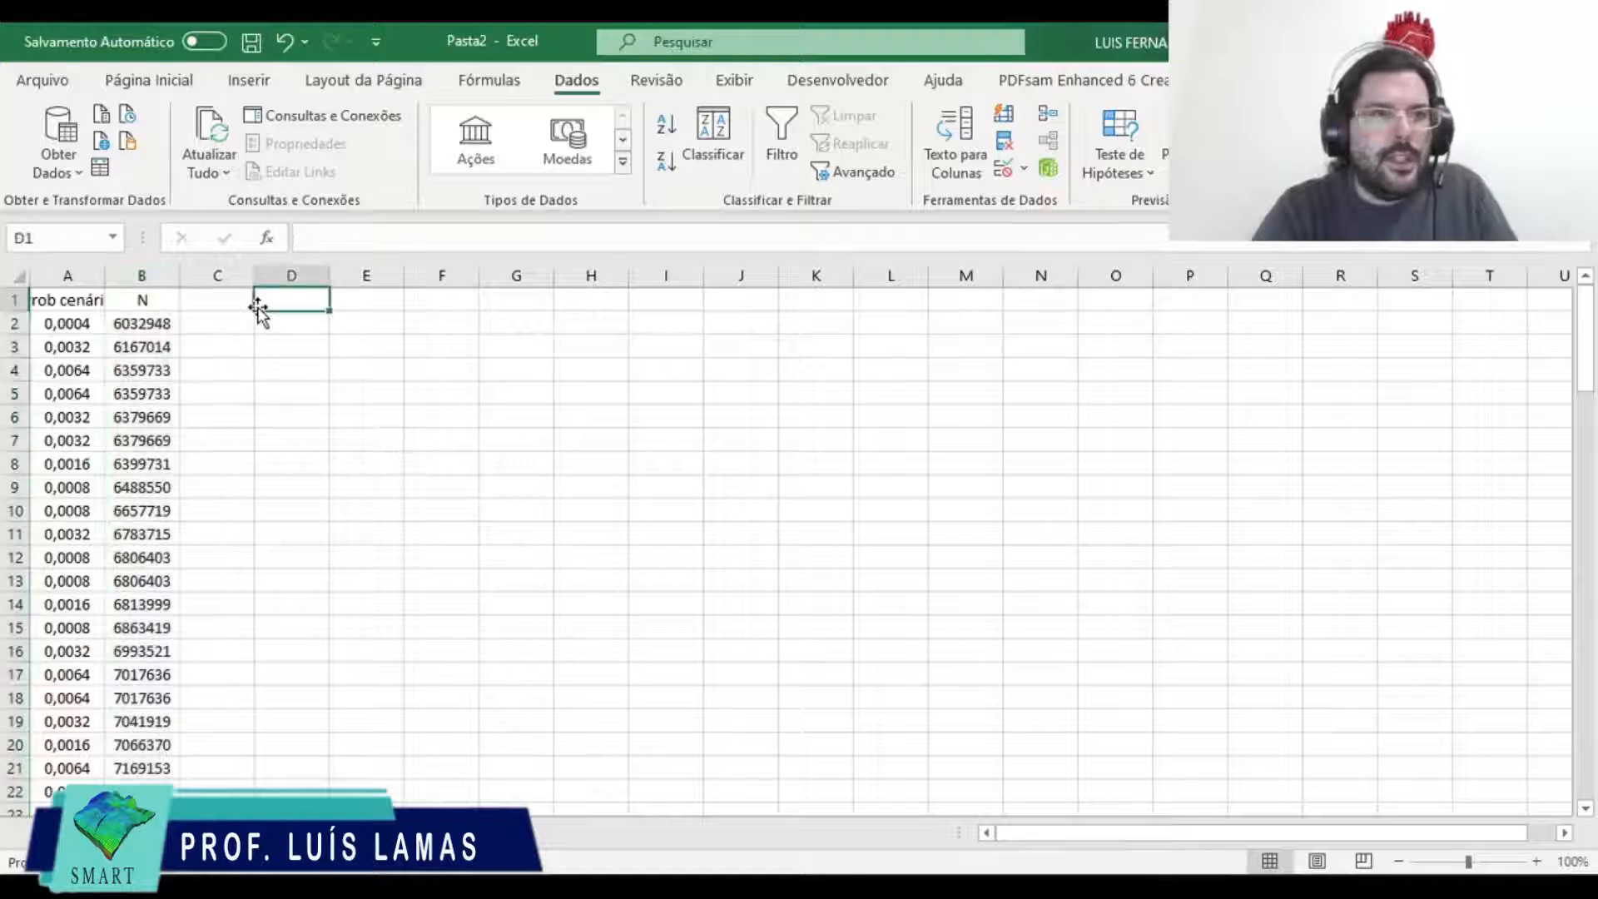
{"action": "type", "text": "P"}
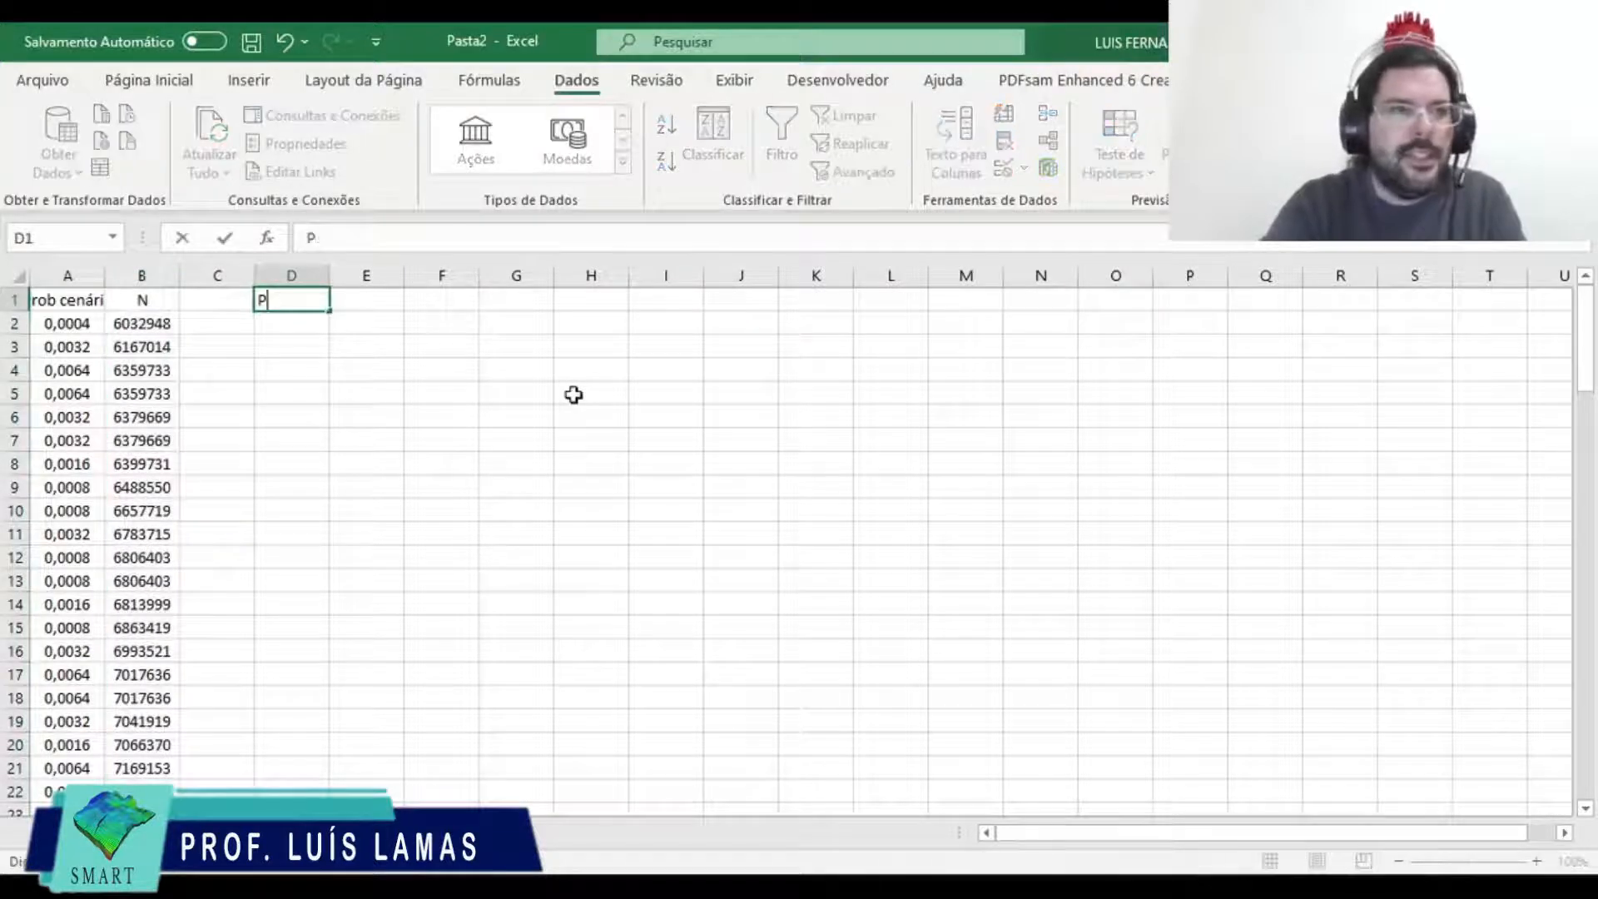
{"action": "type", "text": "rob a"}
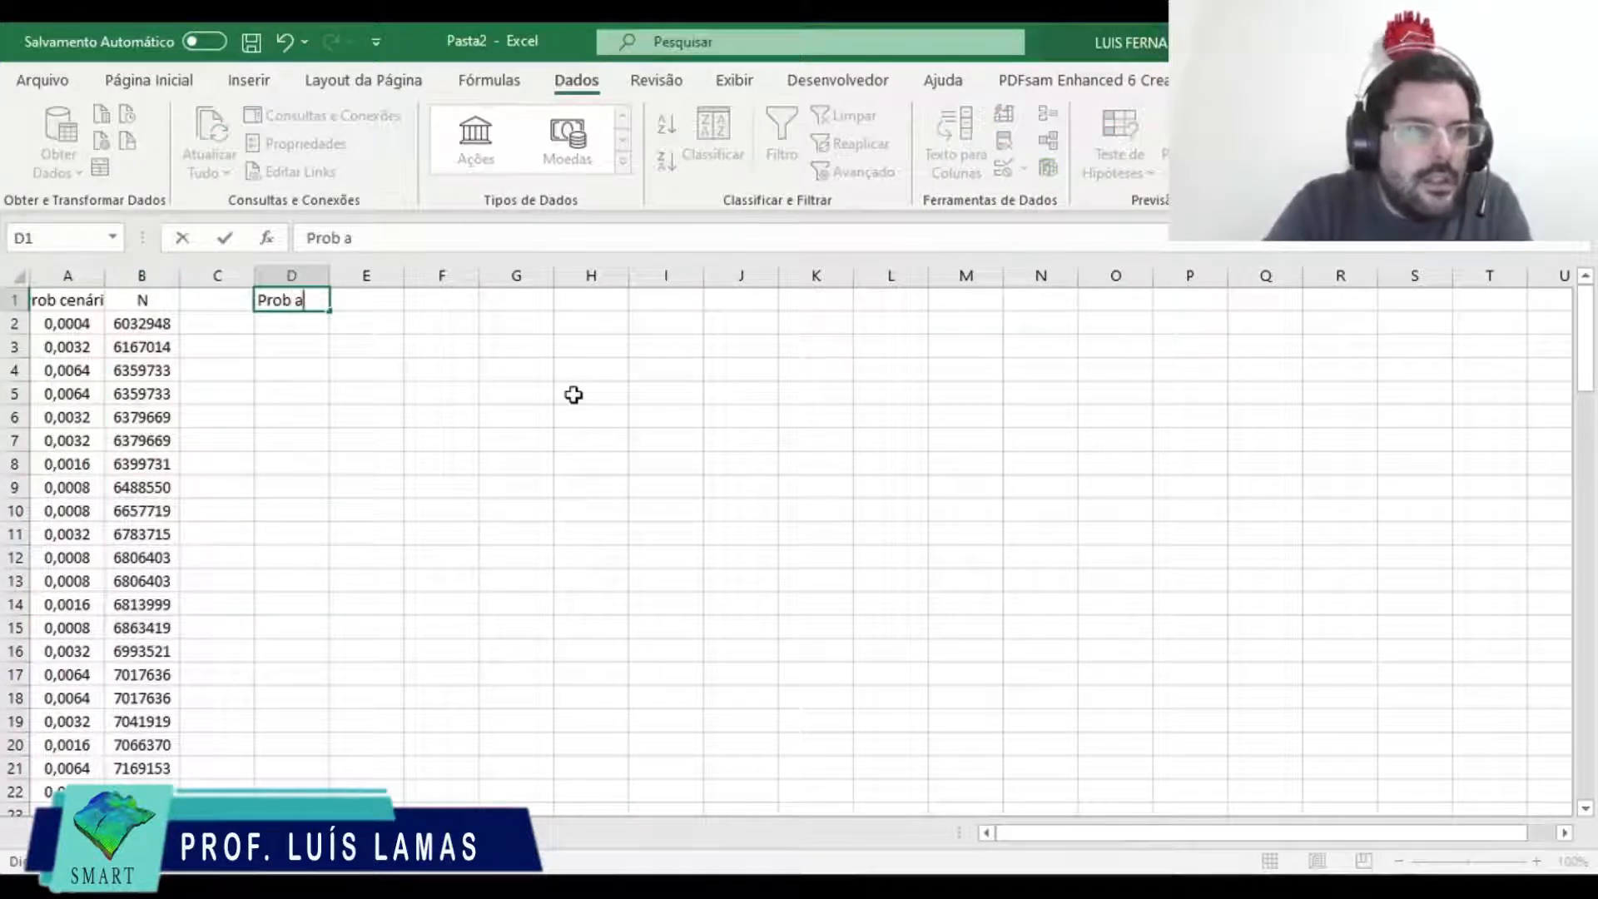
{"action": "type", "text": "cumulada"}
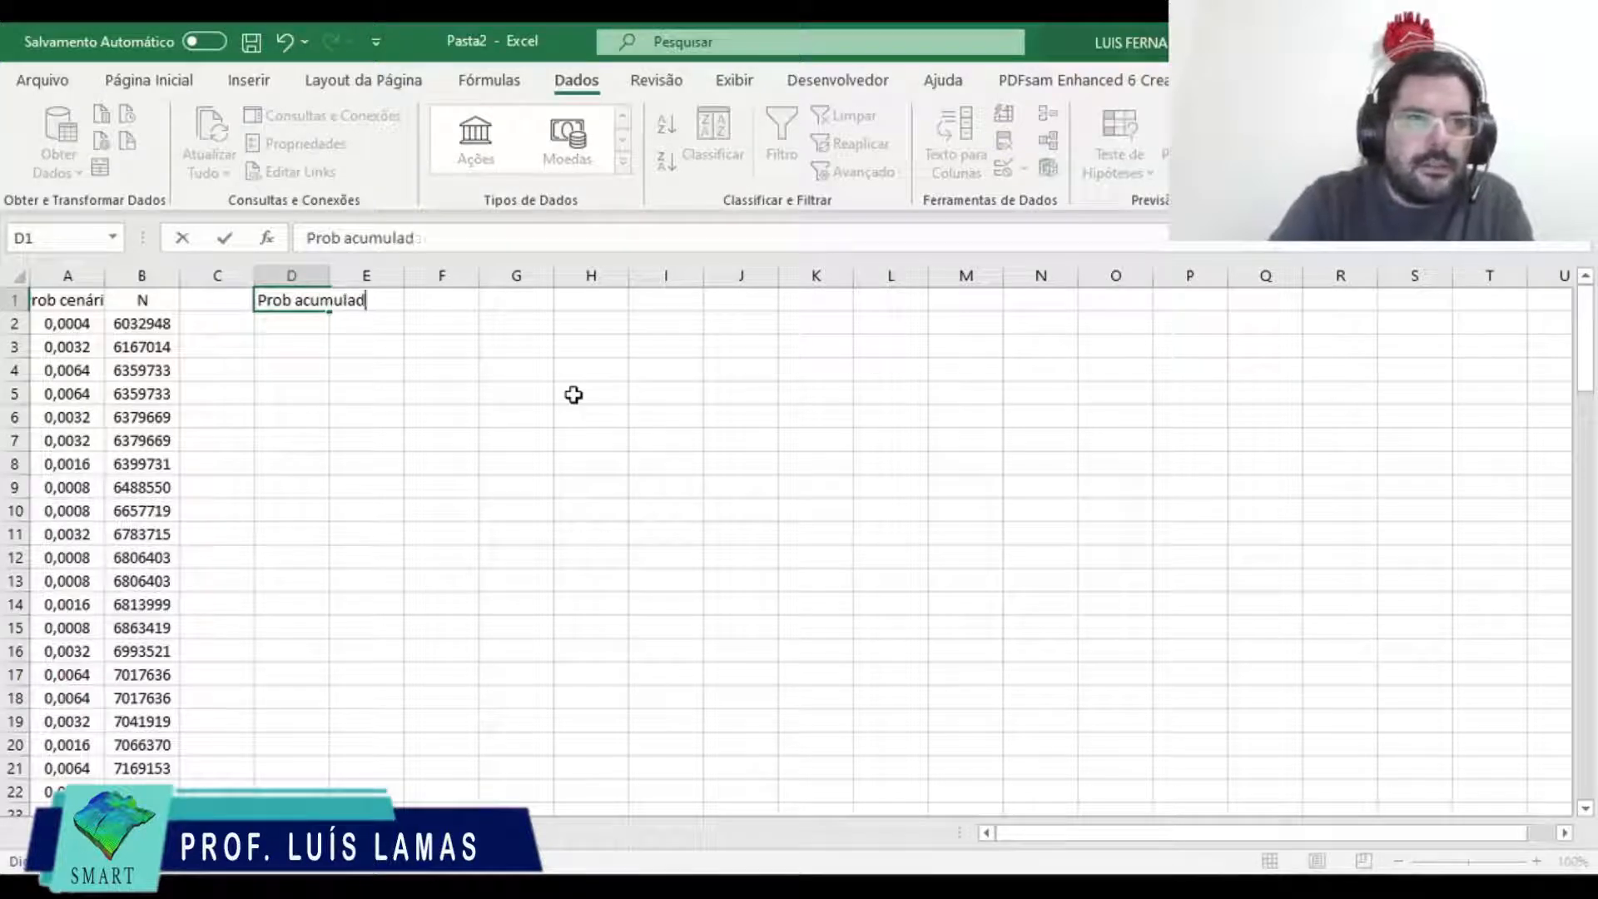
{"action": "key", "text": "Return"}
{"action": "double_click", "coordinate": [329, 276]}
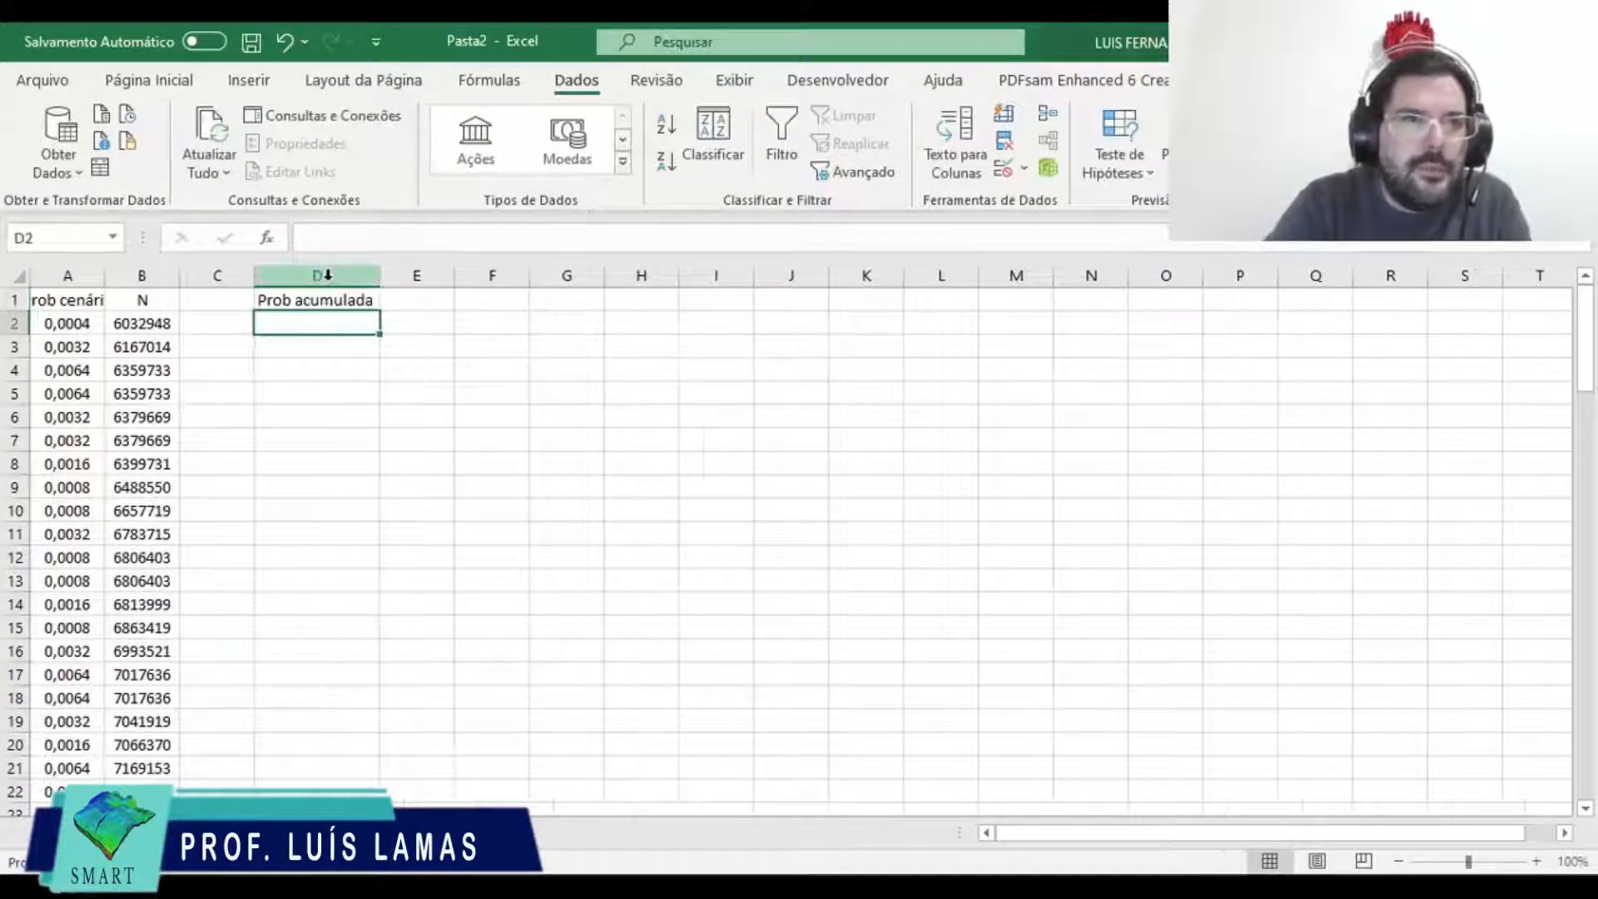
Step: Start the cumulative probability in D2 with a reference to the first scenario's probability, =A2
{"action": "type", "text": "="}
{"action": "key", "text": "Left"}
{"action": "key", "text": "Left"}
{"action": "key", "text": "Left"}
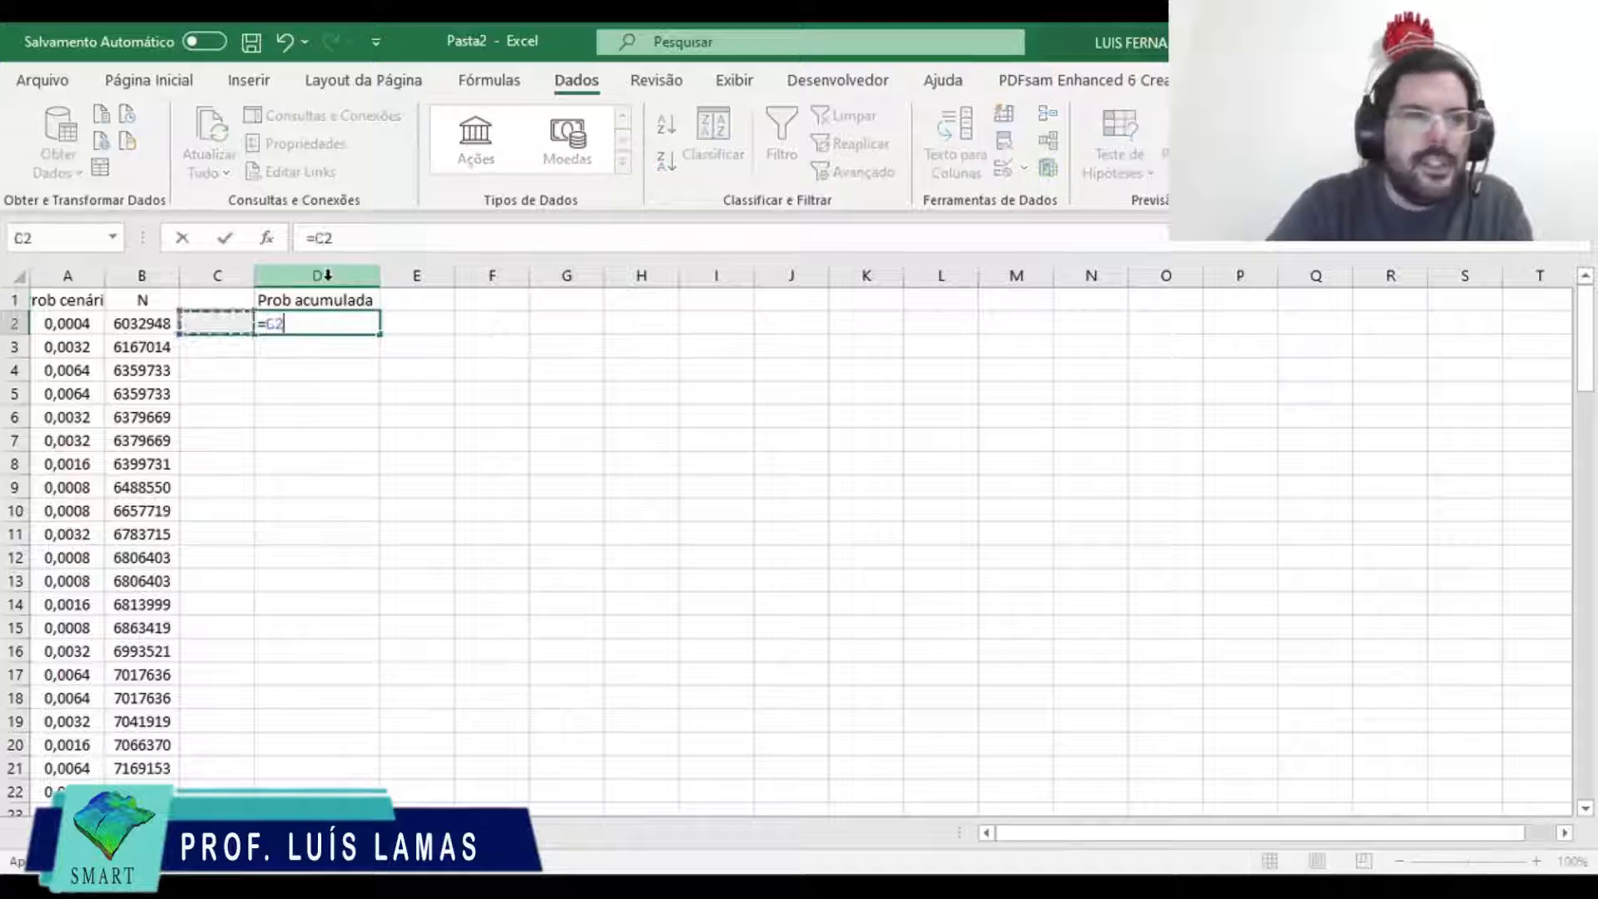
{"action": "key", "text": "Return"}
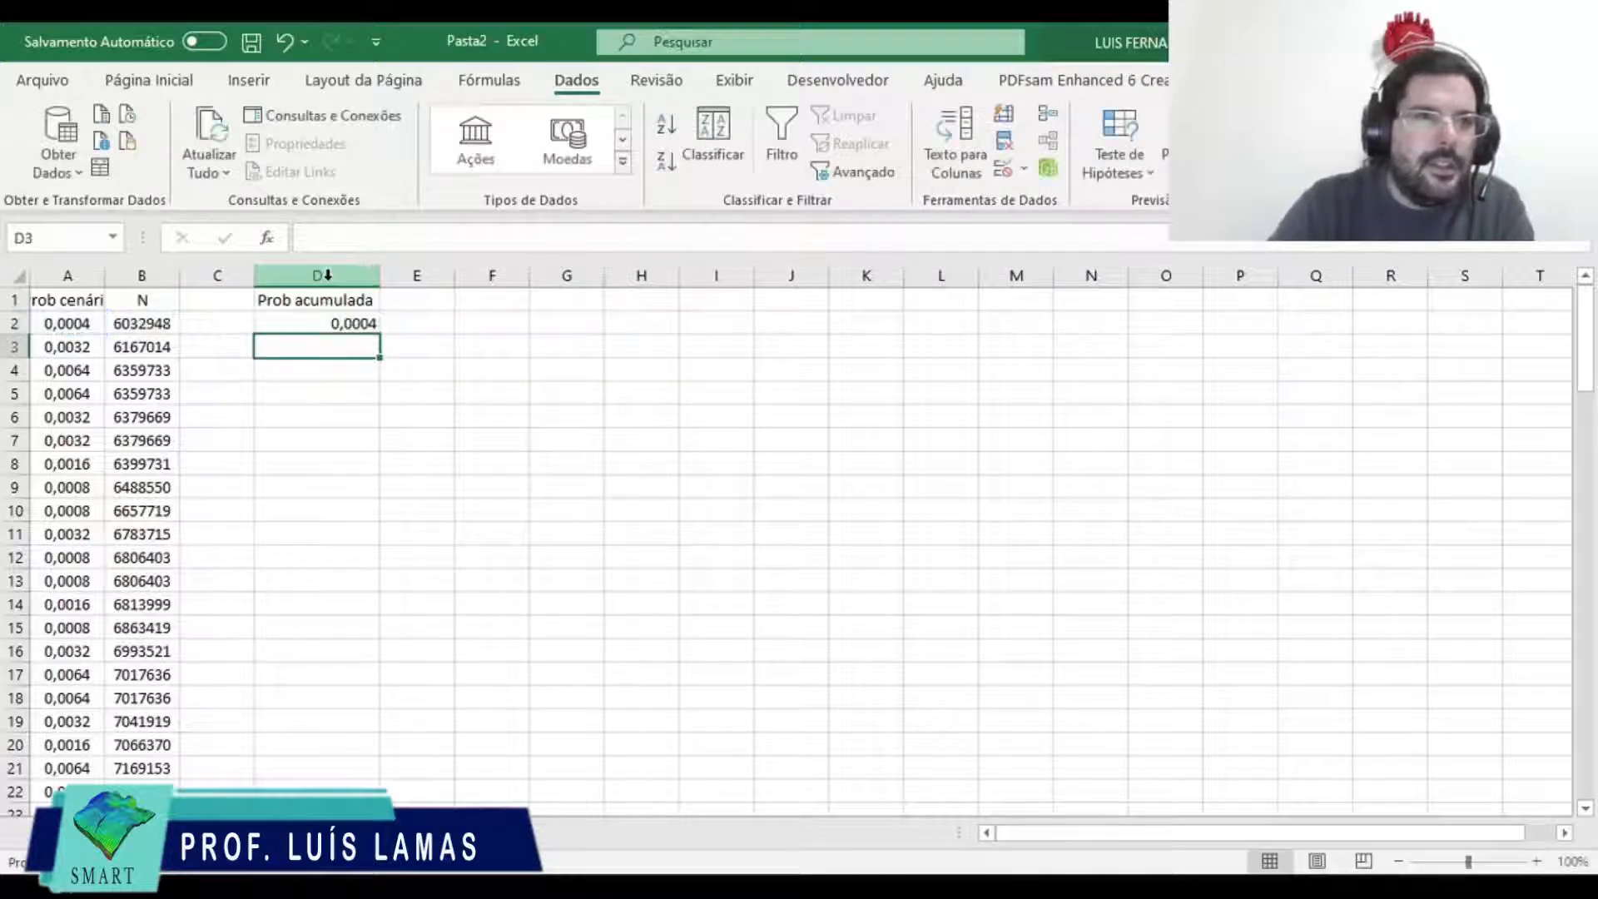
Step: Add the second scenario's probability to the running total in D3 with =D2+A3
{"action": "type", "text": "="}
{"action": "key", "text": "Up"}
{"action": "type", "text": "+"}
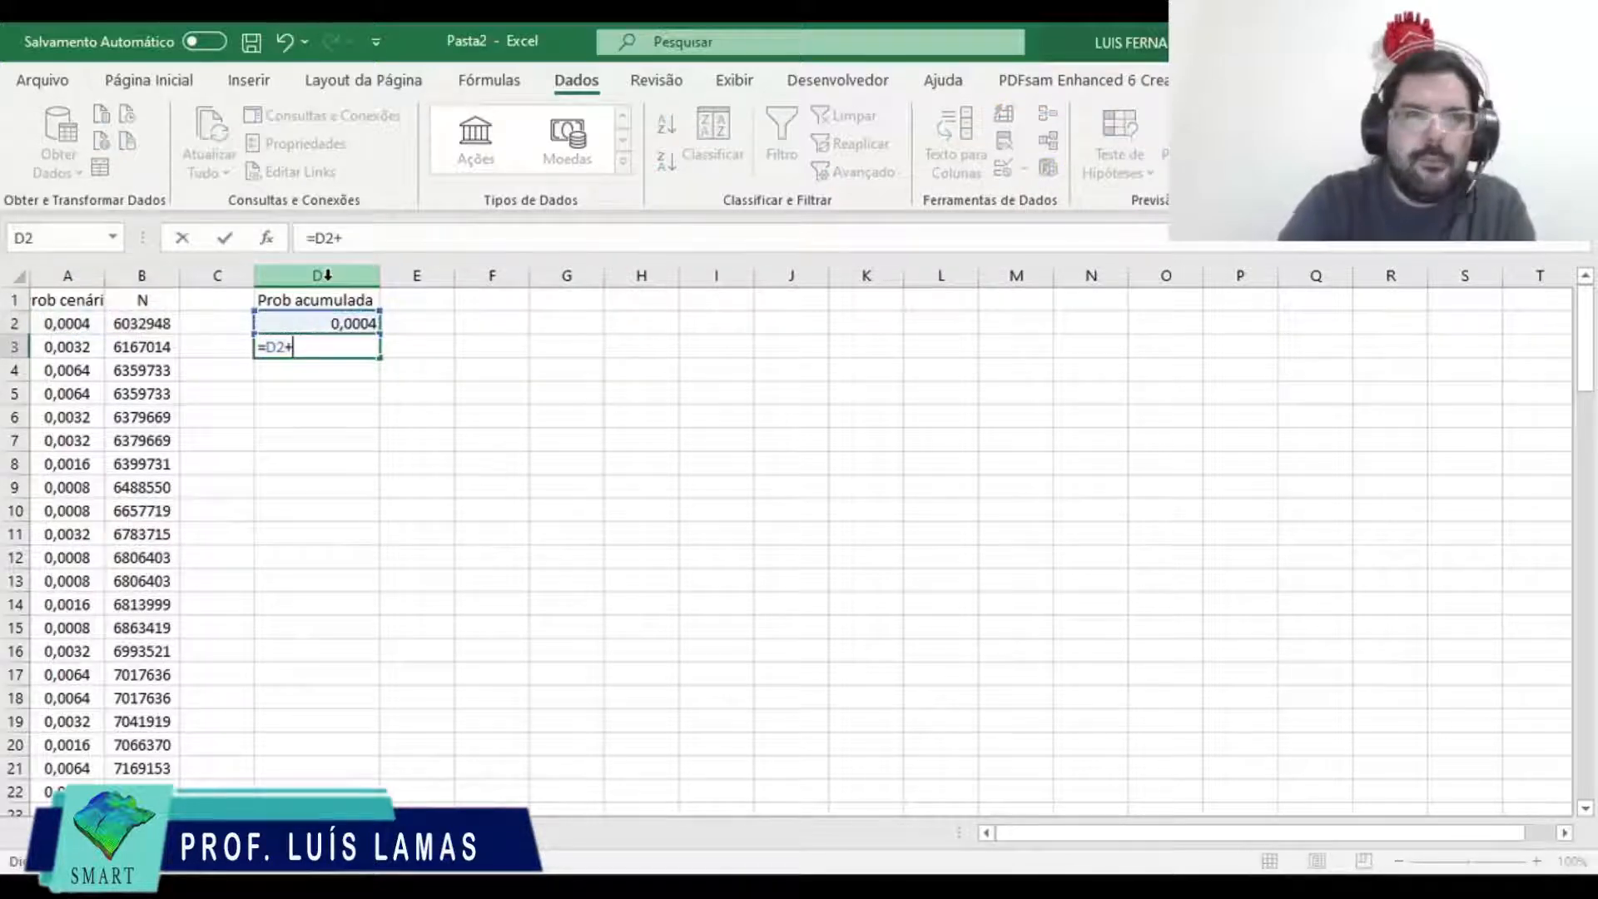
{"action": "key", "text": "Left"}
{"action": "key", "text": "Left"}
{"action": "key", "text": "Left"}
{"action": "key", "text": "Return"}
{"action": "key", "text": "Up"}
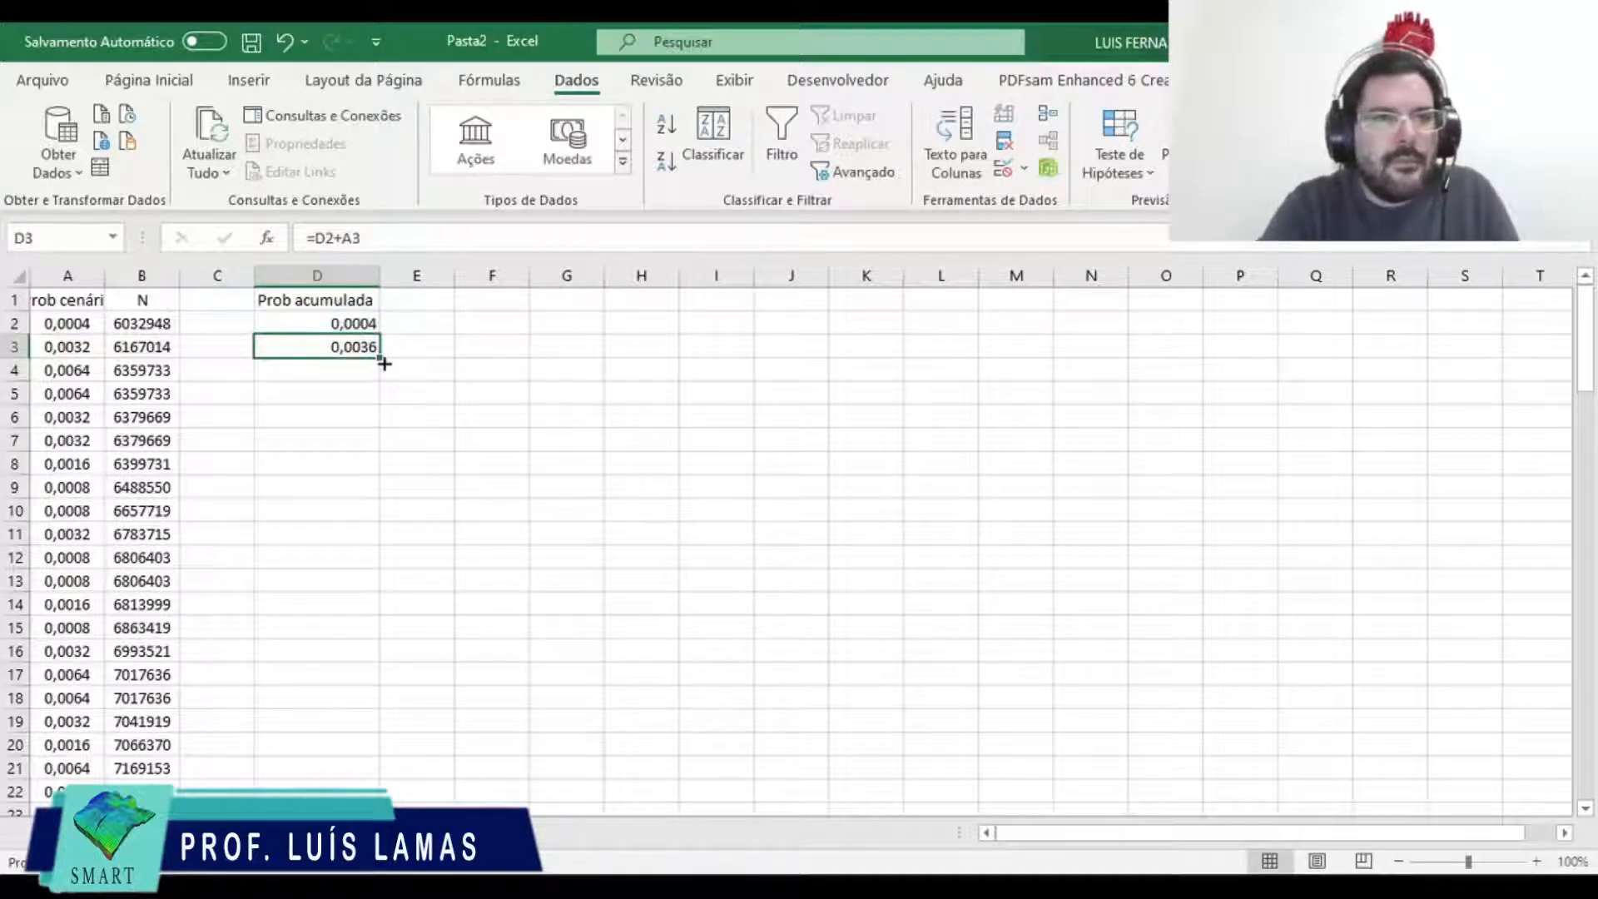
Step: Fill the running-total formula from D3 down to D101 to accumulate the probability of every scenario
{"action": "mouse_move", "coordinate": [384, 364]}
{"action": "left_mouse_down"}
{"action": "mouse_move", "coordinate": [360, 745]}
{"action": "mouse_move", "coordinate": [359, 635]}
{"action": "mouse_move", "coordinate": [359, 681]}
{"action": "left_mouse_up"}
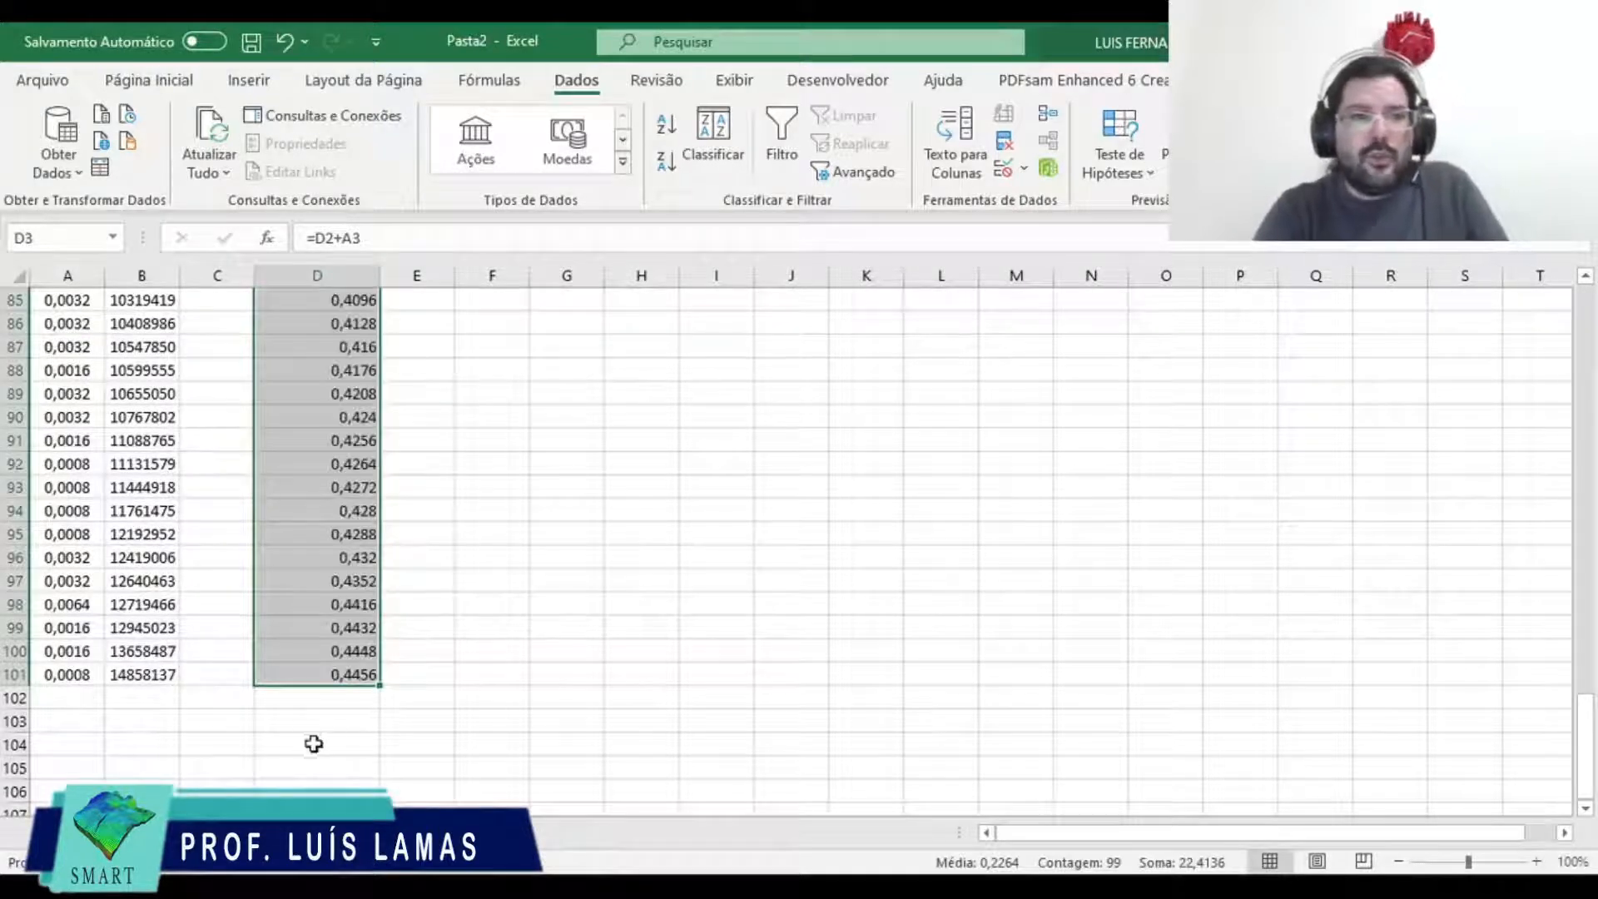
{"action": "left_click", "coordinate": [326, 275]}
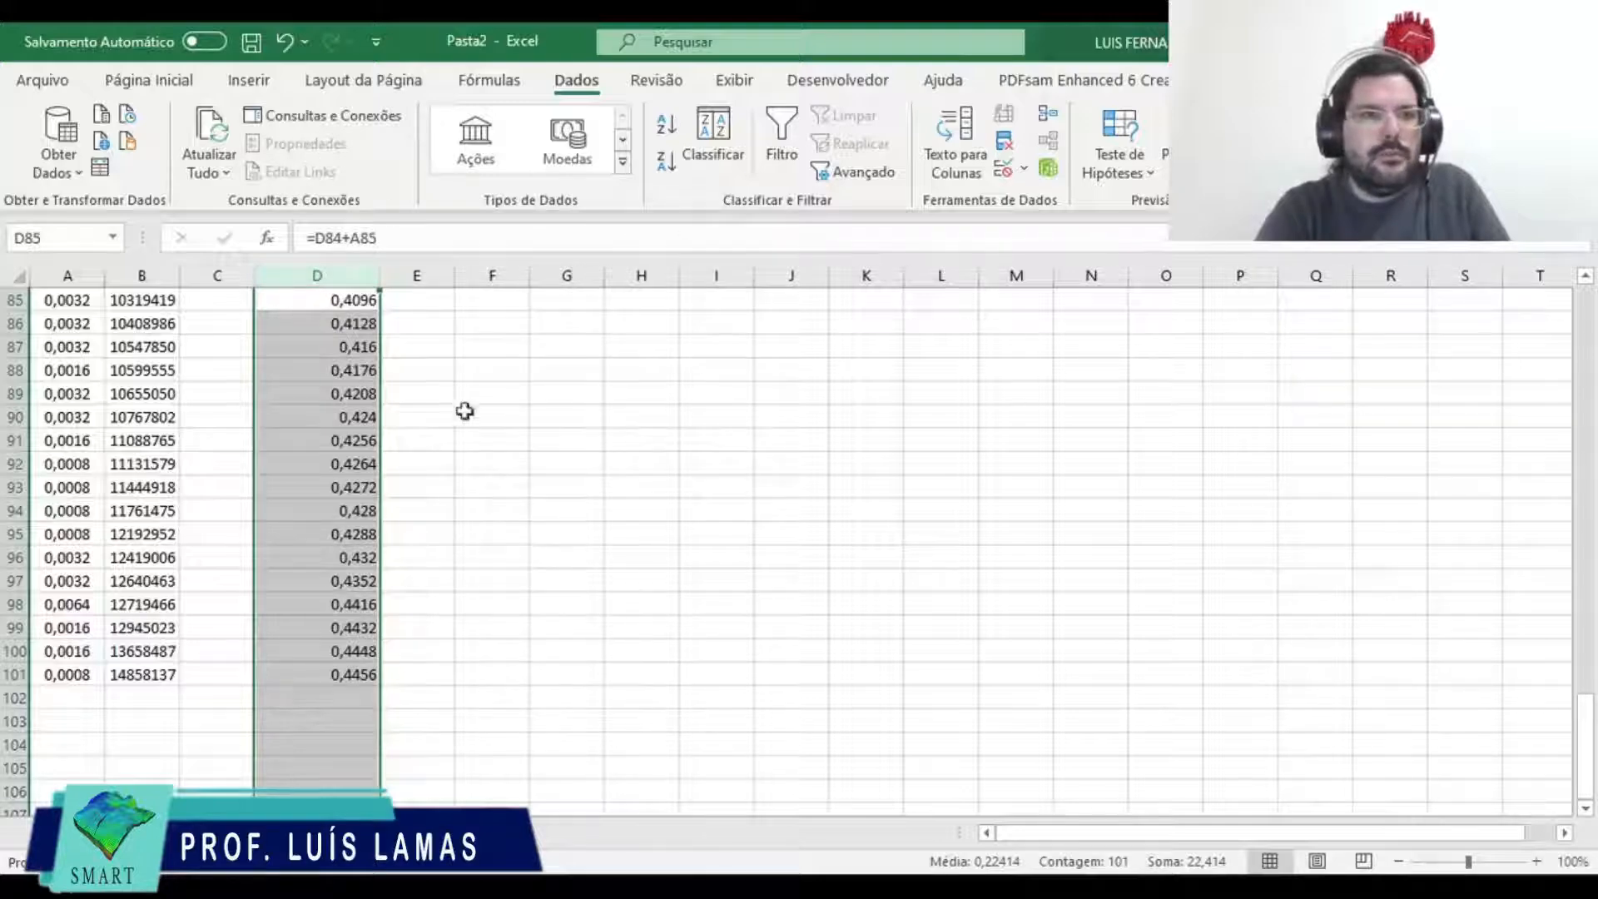
{"action": "scroll", "coordinate": [565, 493], "scroll_direction": "up", "scroll_amount": 20}
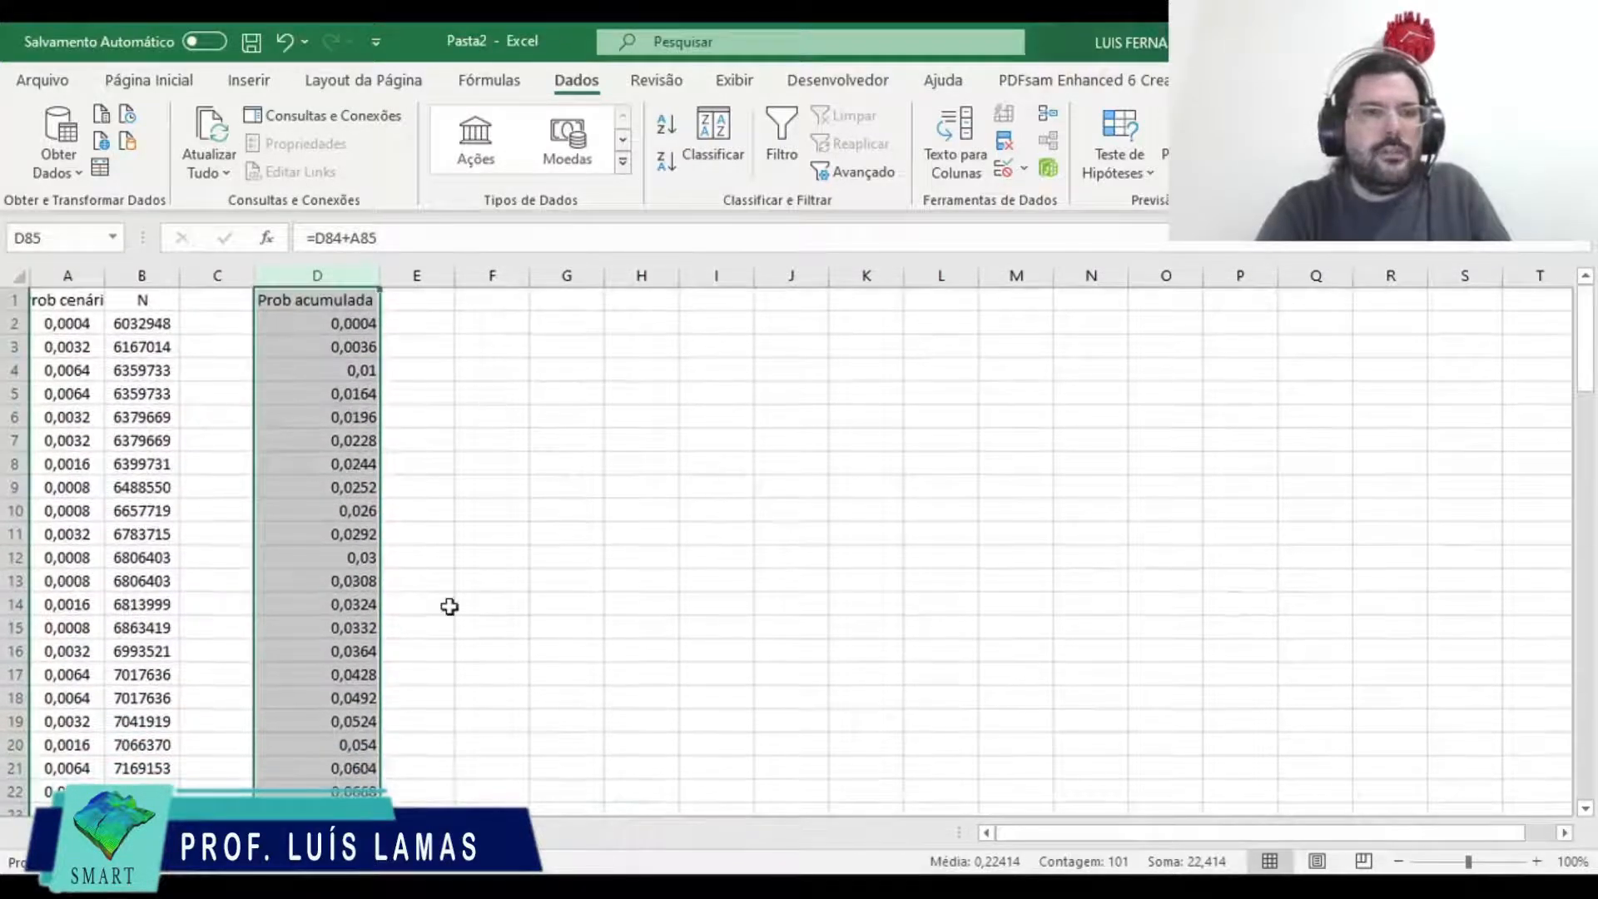
{"action": "scroll", "coordinate": [449, 607], "scroll_direction": "down", "scroll_amount": 15}
{"action": "scroll", "coordinate": [449, 607], "scroll_direction": "up", "scroll_amount": 15}
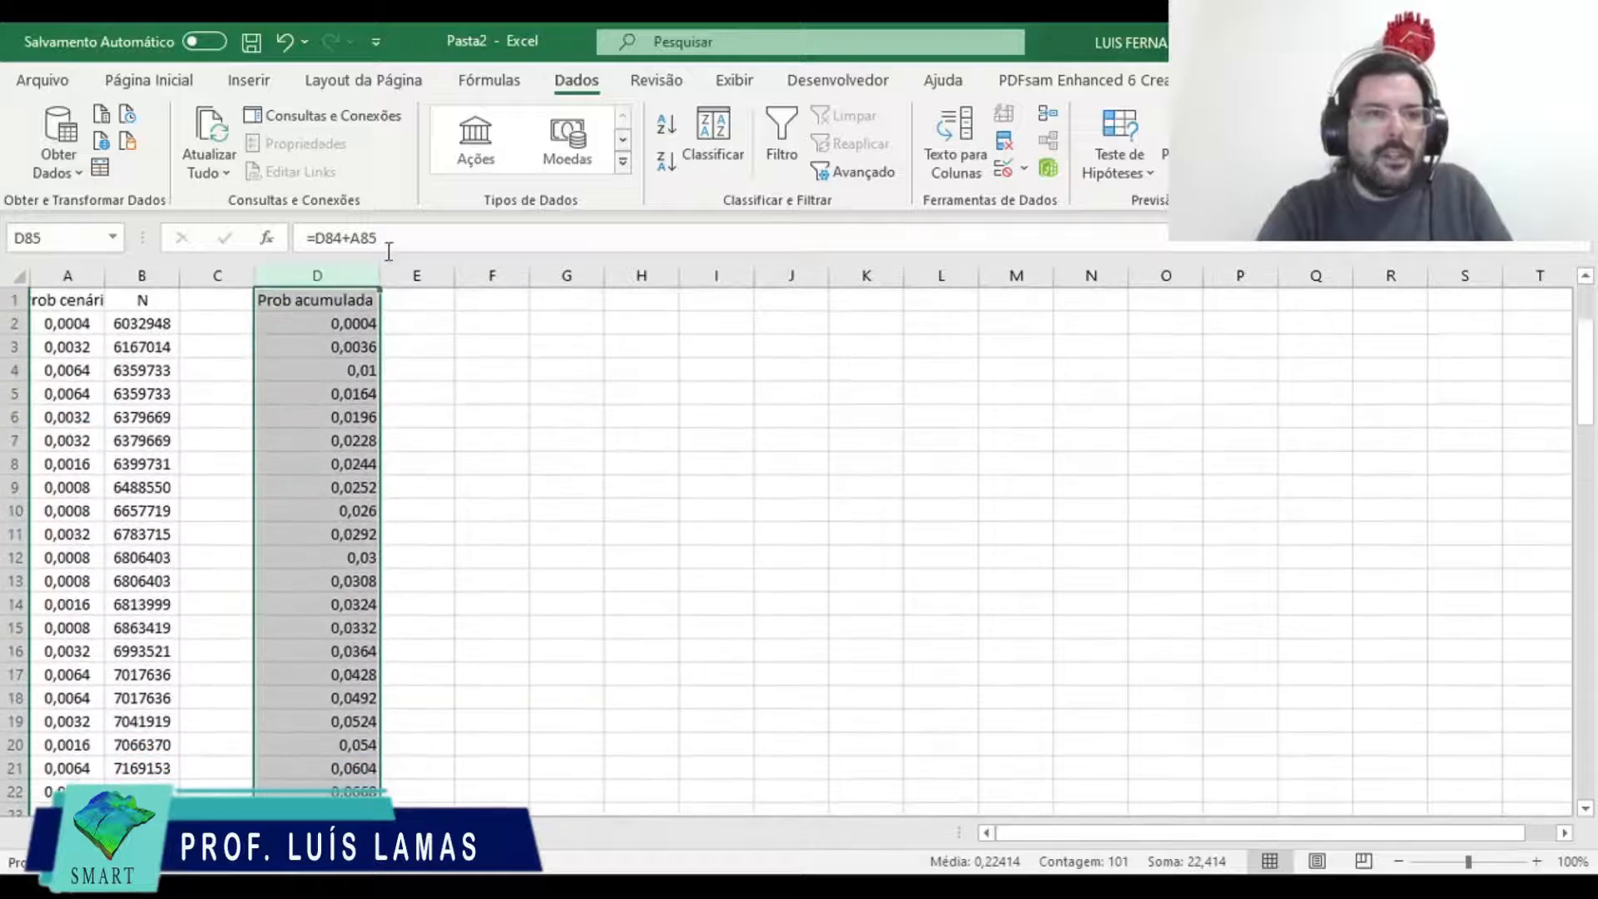
Step: Enter the header Prob acc normalizada in E1 and fit column E's width to it
{"action": "left_click", "coordinate": [411, 303]}
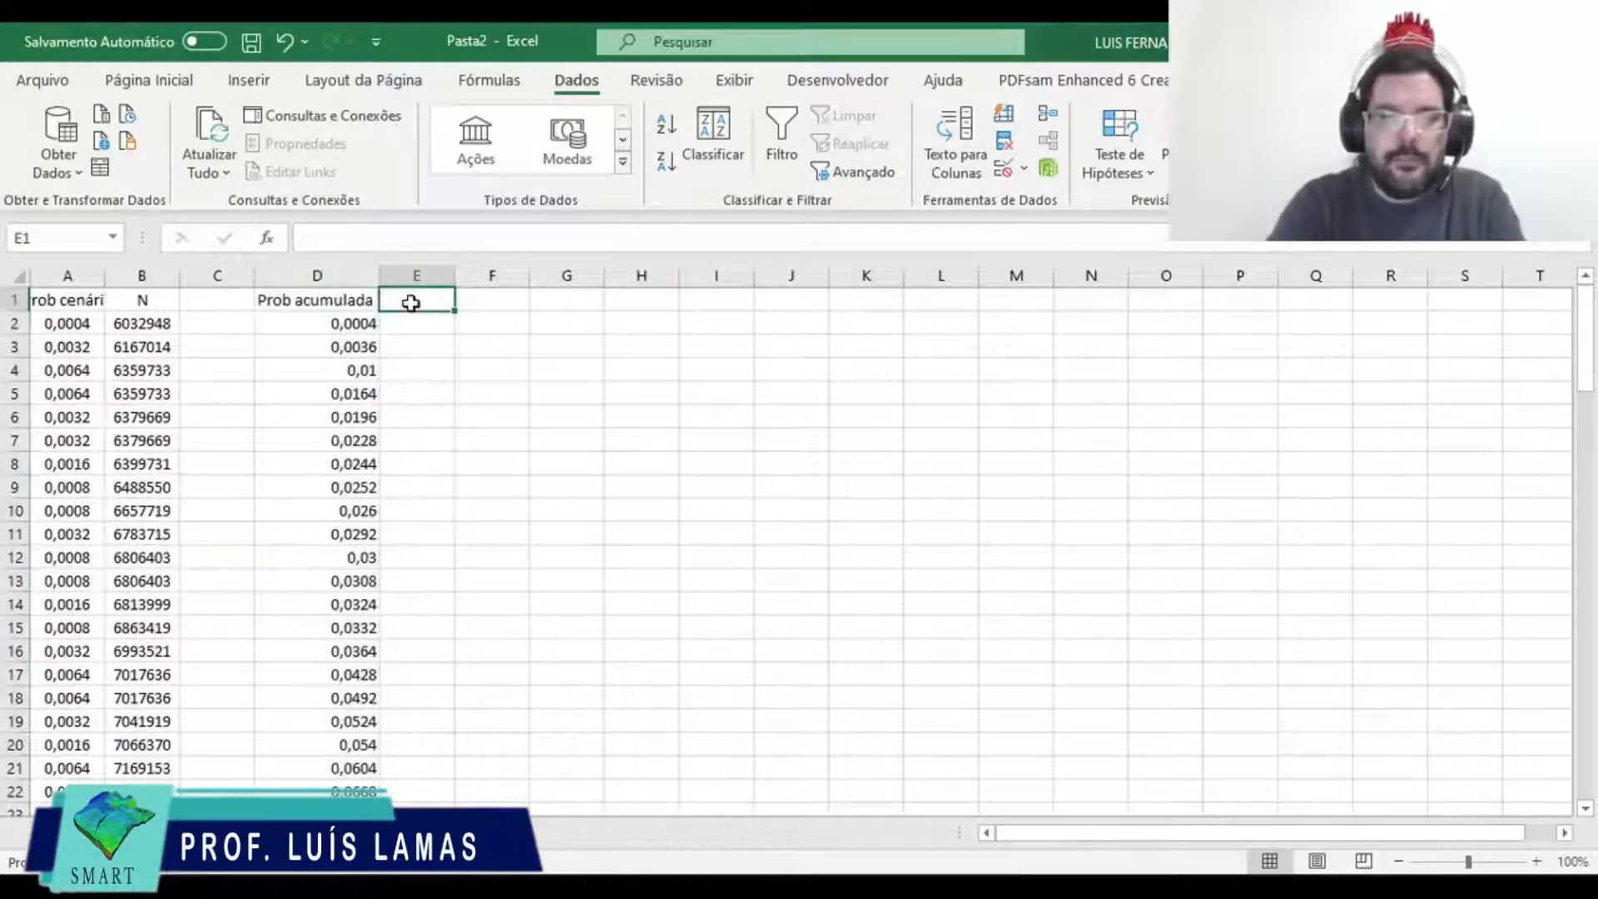
{"action": "type", "text": "PR"}
{"action": "type", "text": "rob a"}
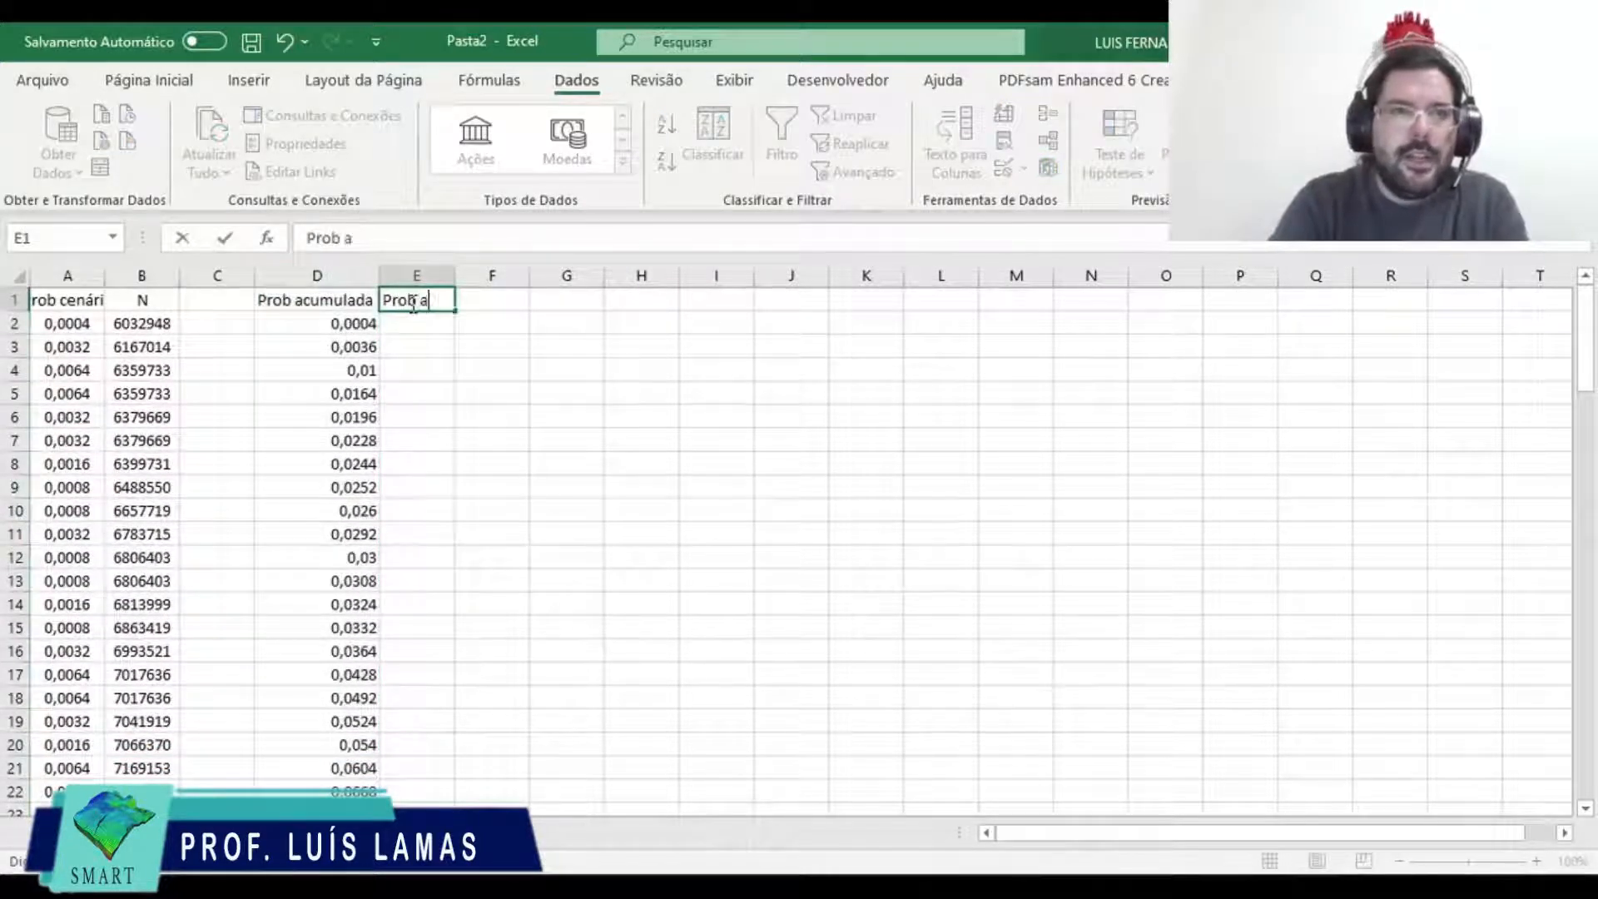
{"action": "type", "text": "cc"}
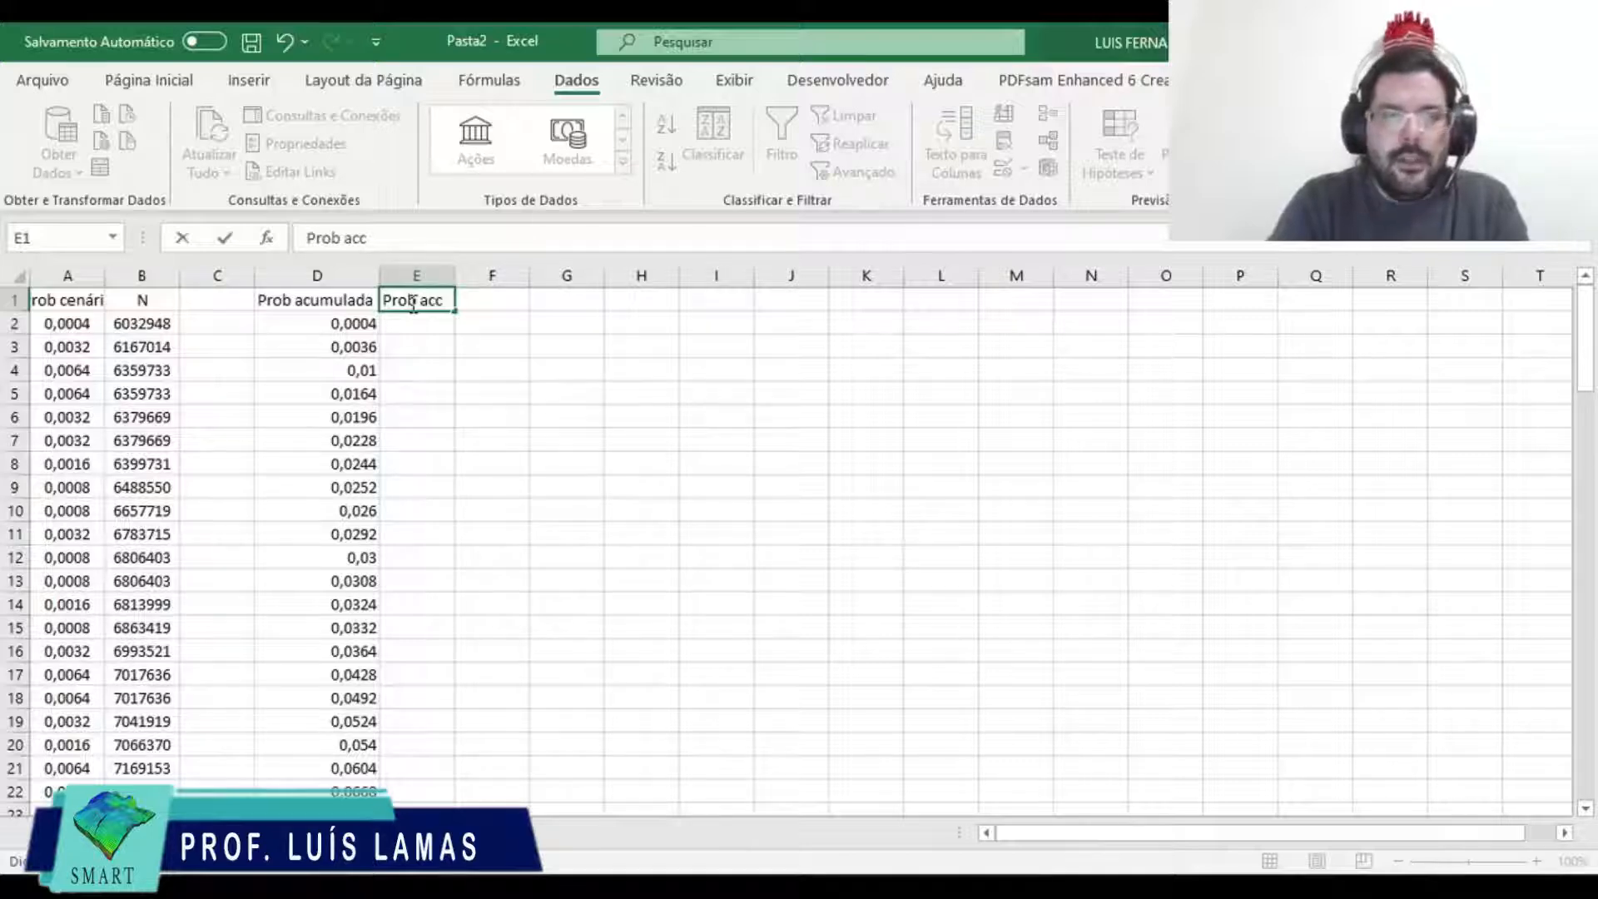
{"action": "type", "text": " normalizada"}
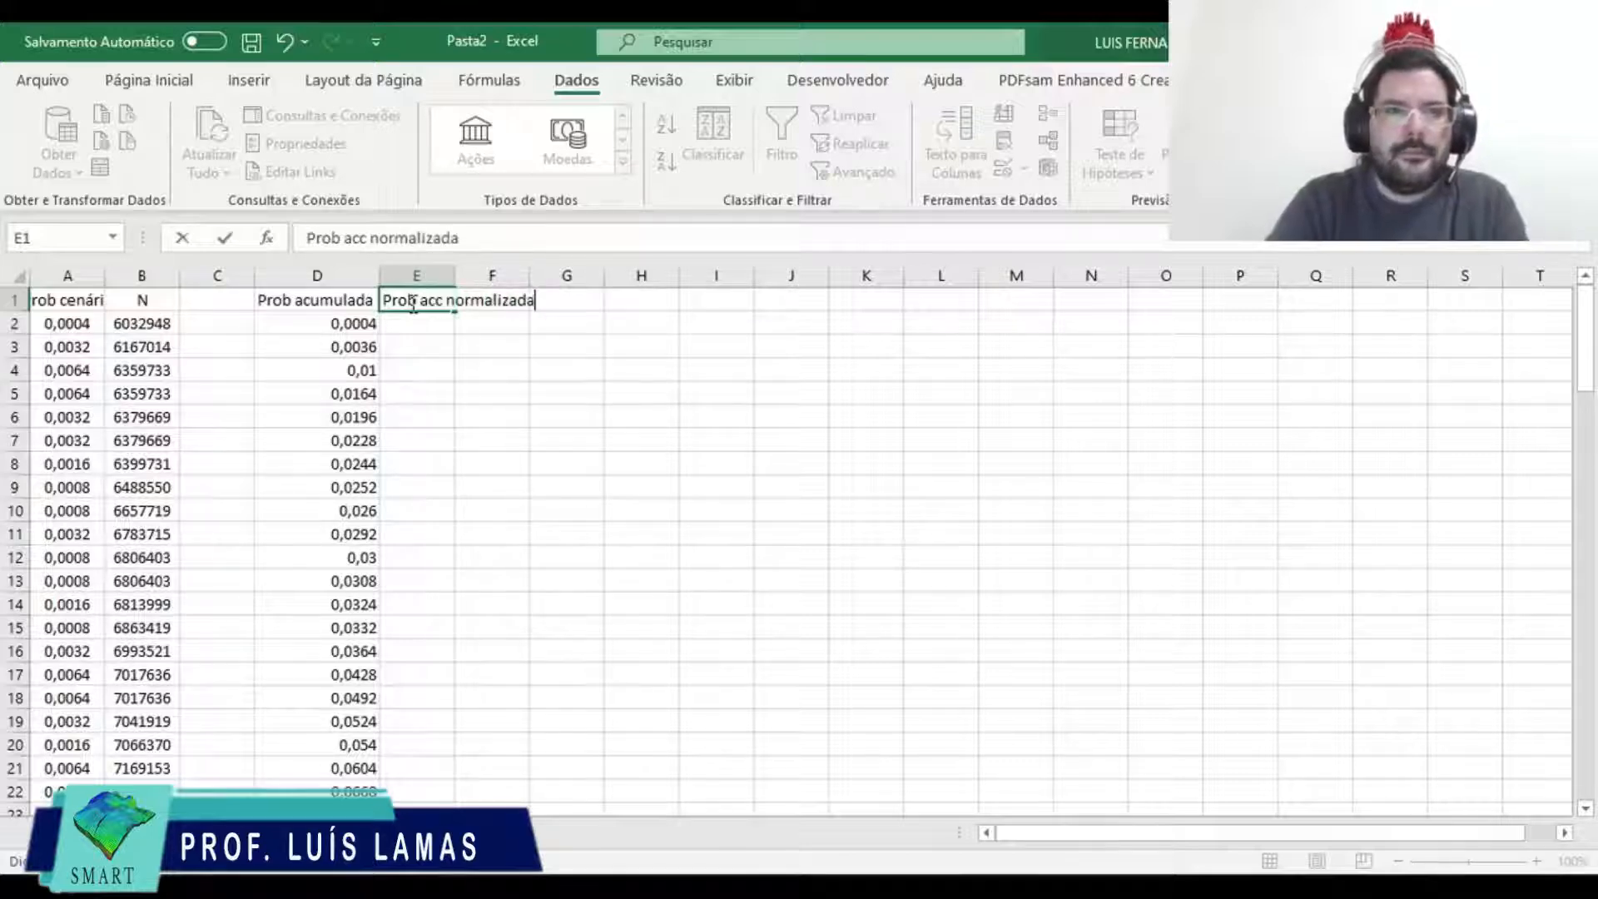
{"action": "key", "text": "Return"}
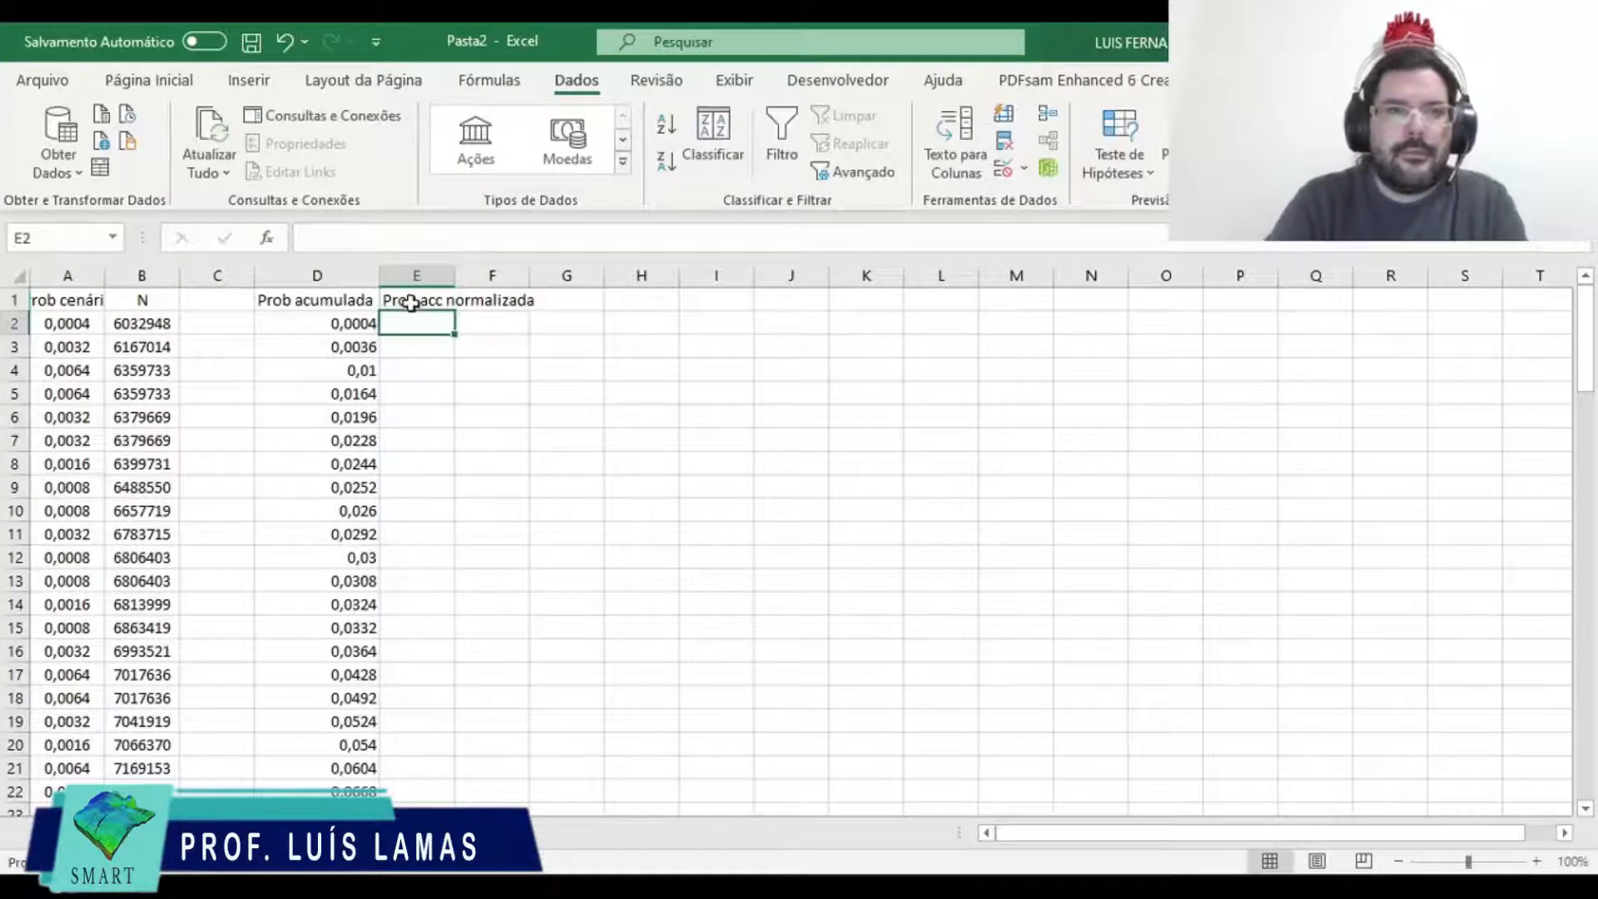
{"action": "double_click", "coordinate": [456, 275]}
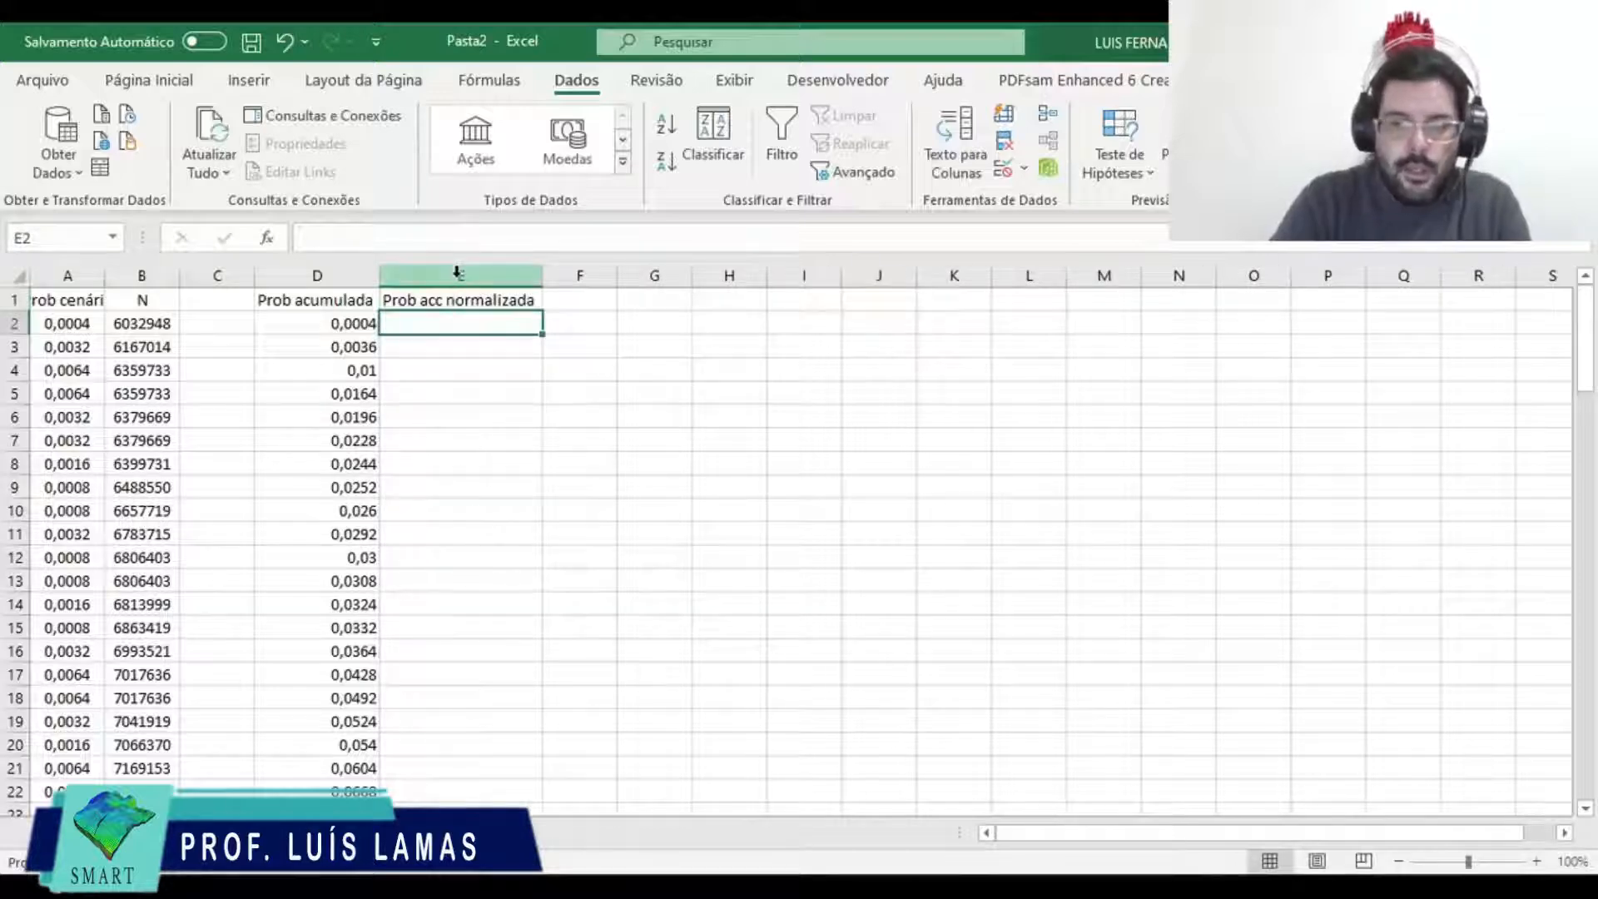
Step: Normalize the first cumulative probability in E2 by dividing it by the final total with =D2/$D$101
{"action": "type", "text": "="}
{"action": "key", "text": "Left"}
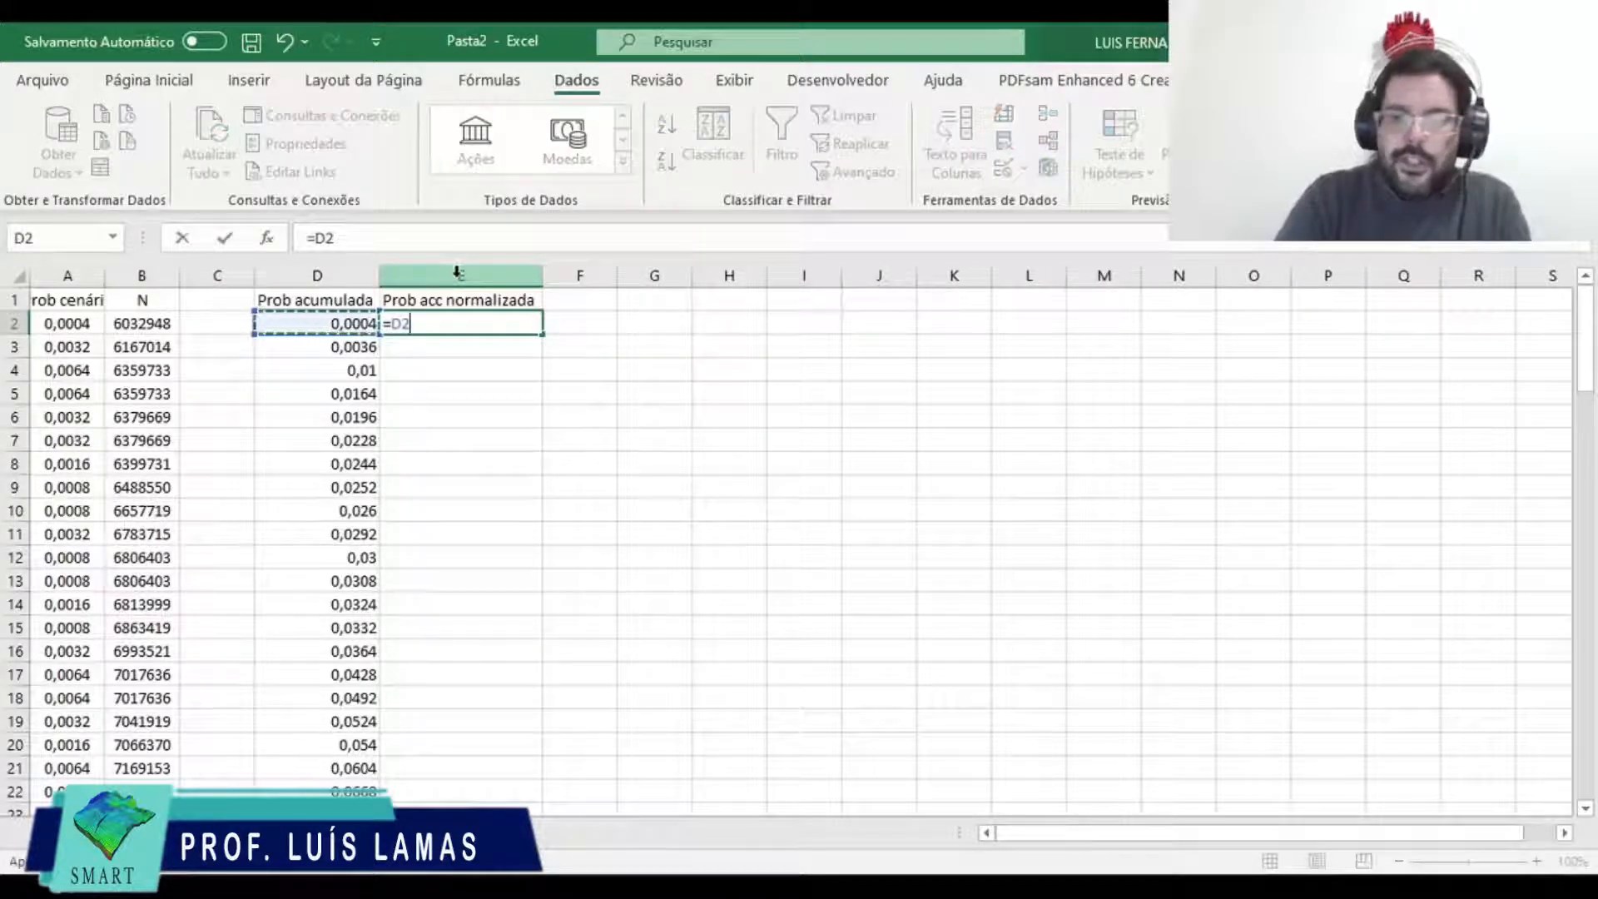
{"action": "type", "text": "/"}
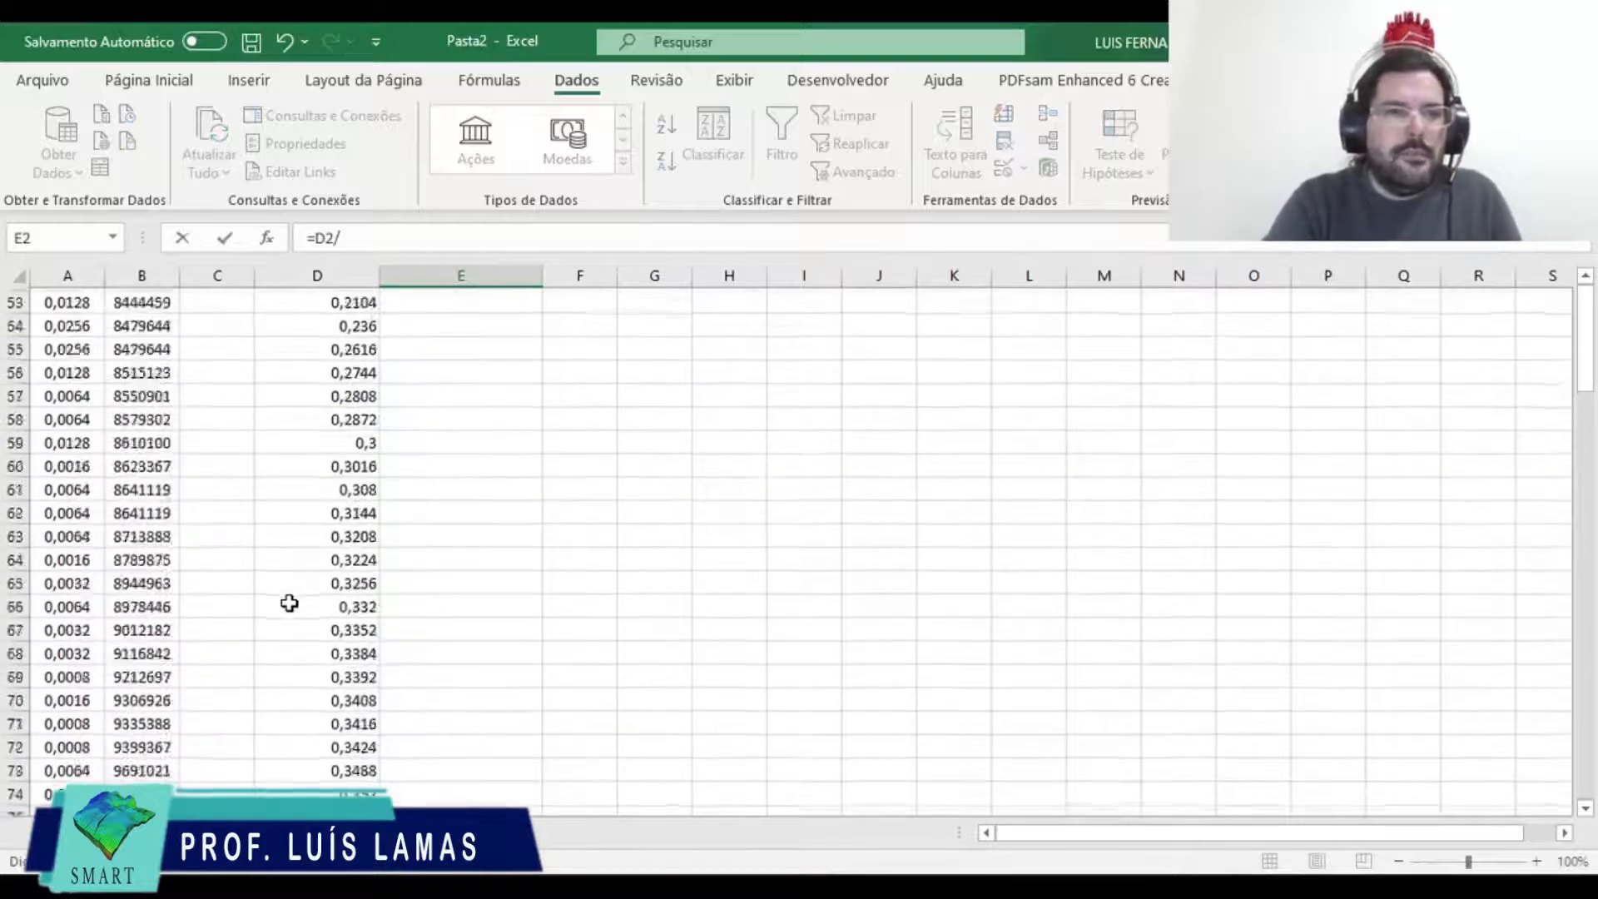
{"action": "scroll", "coordinate": [289, 602], "scroll_direction": "down", "scroll_amount": 20}
{"action": "scroll", "coordinate": [289, 603], "scroll_direction": "up", "scroll_amount": 9}
{"action": "scroll", "coordinate": [289, 603], "scroll_direction": "up", "scroll_amount": 1}
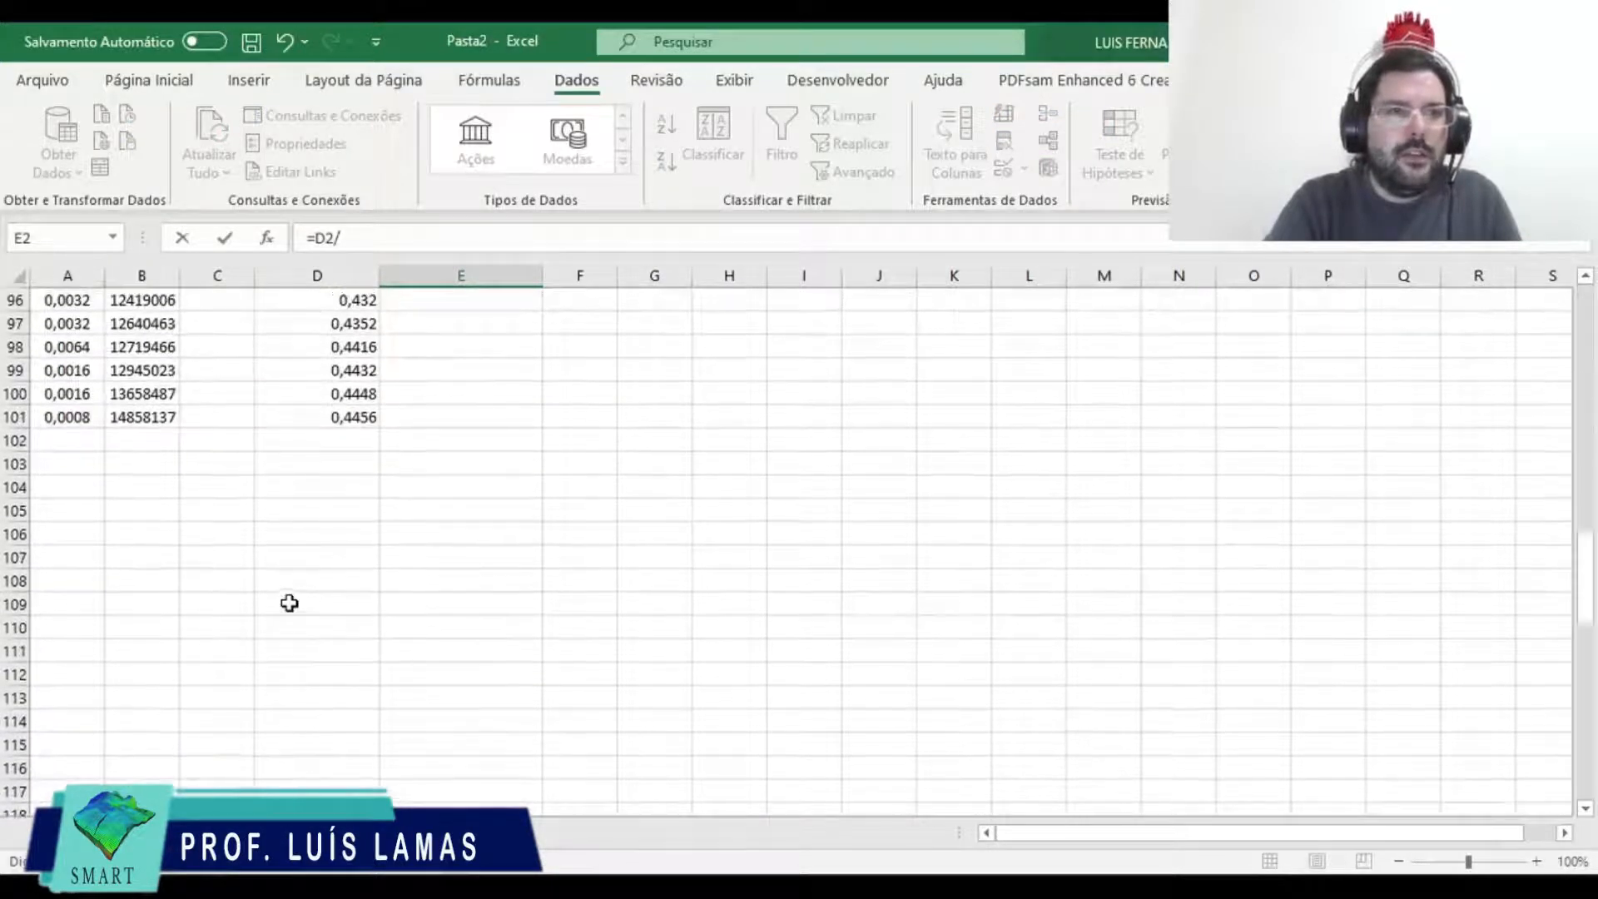
{"action": "left_click", "coordinate": [356, 418]}
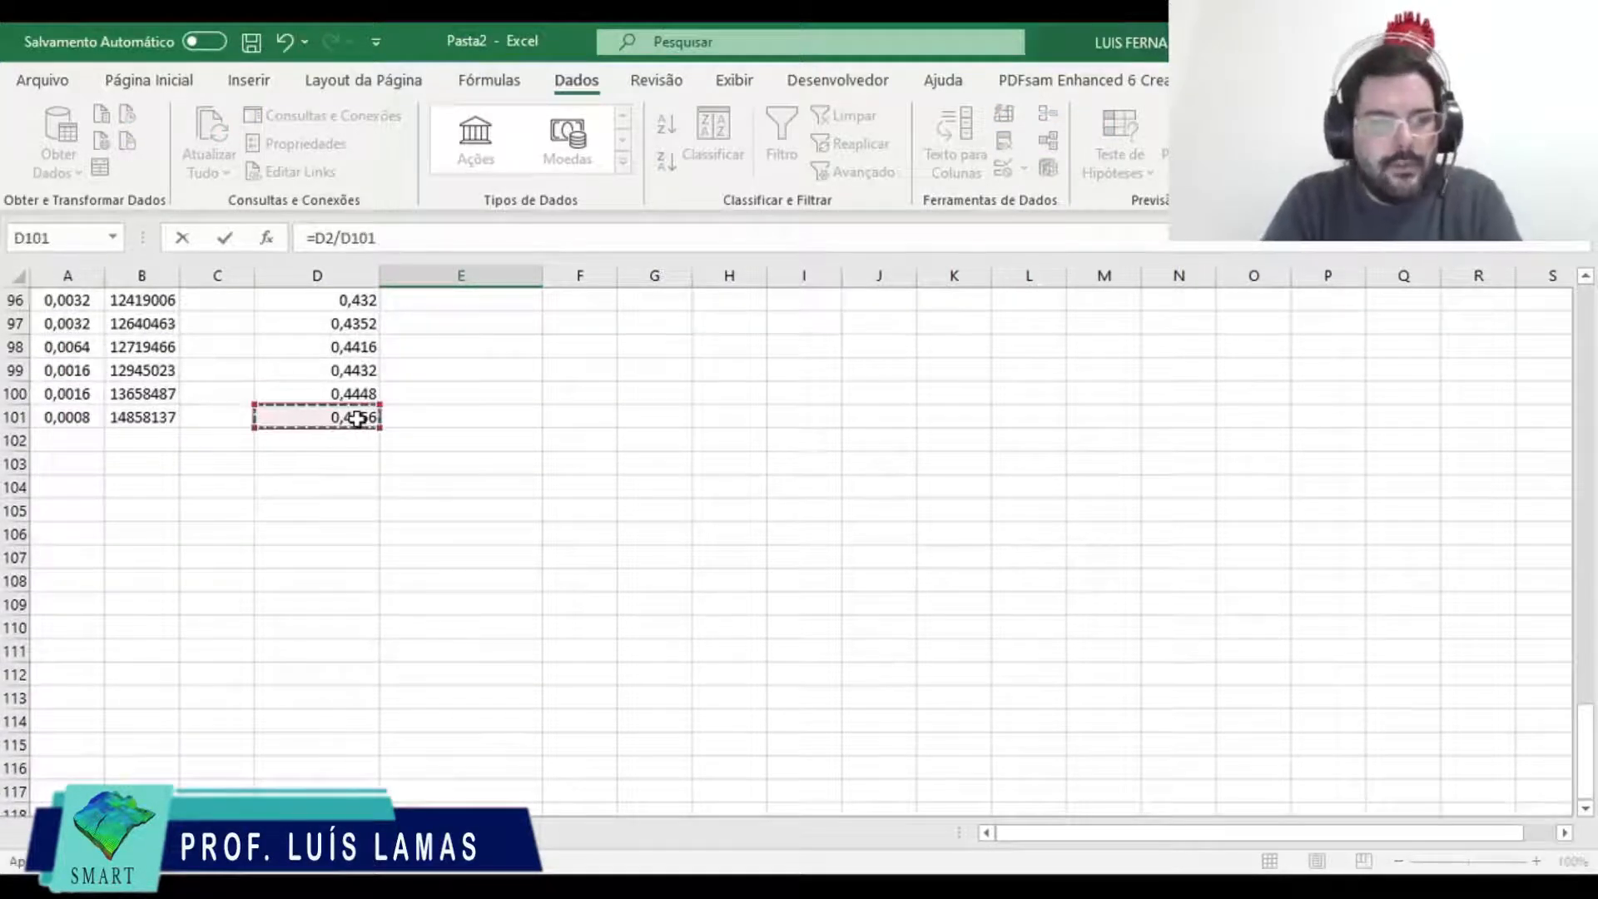
{"action": "key", "text": "F4"}
{"action": "key", "text": "Return"}
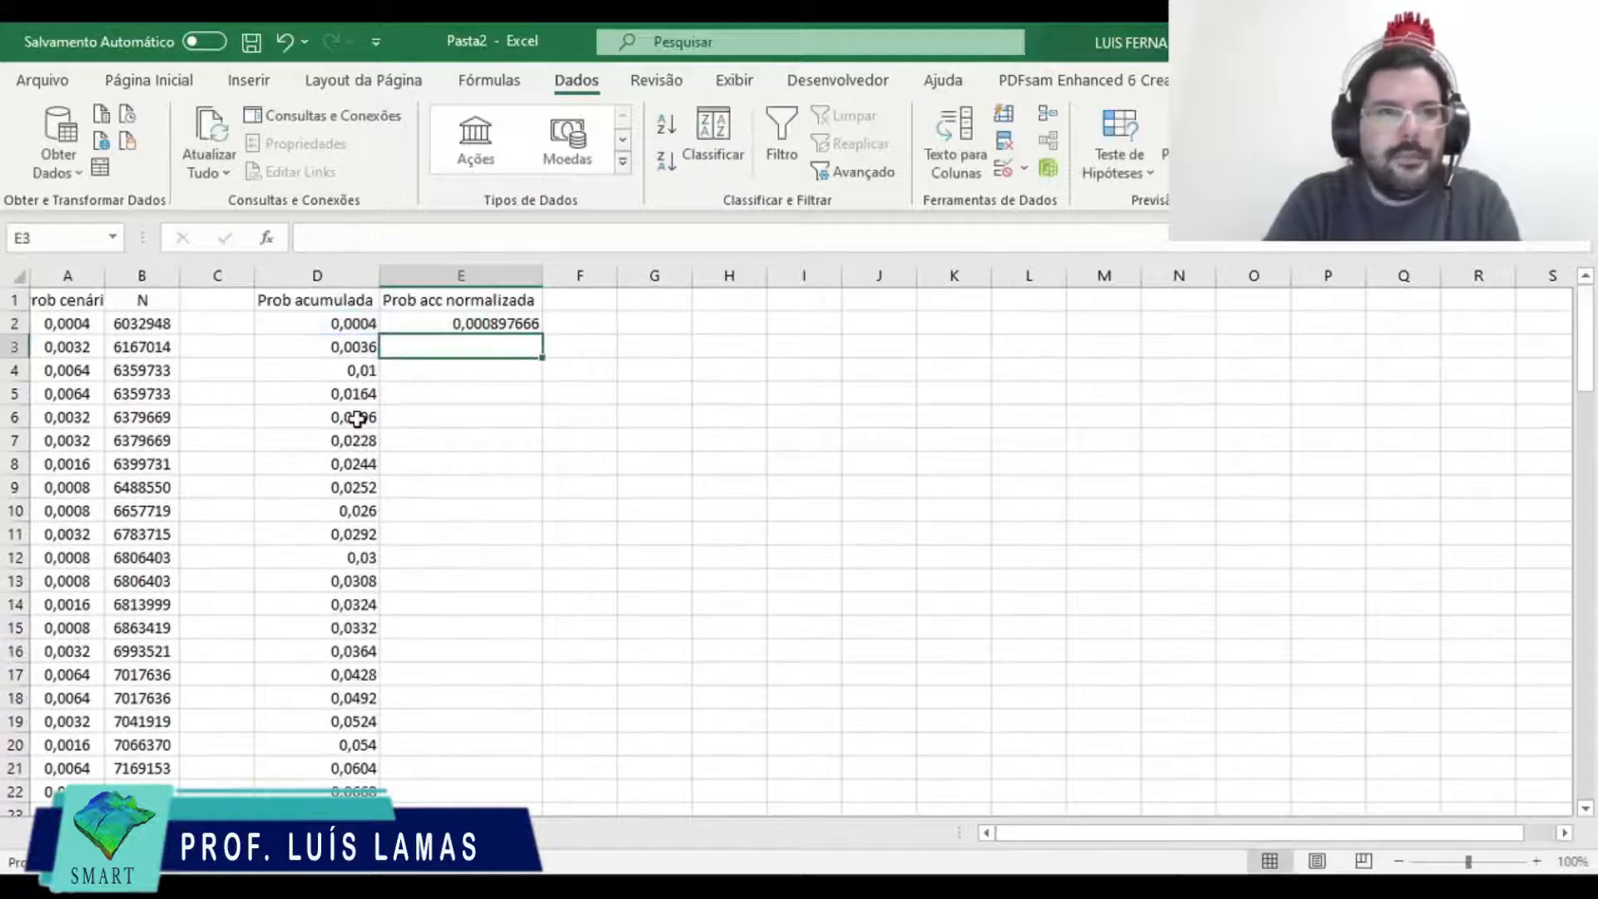
Step: Fill the normalization formula from E2 down to E101 and check the column through its last row
{"action": "left_click", "coordinate": [523, 323]}
{"action": "double_click", "coordinate": [543, 334]}
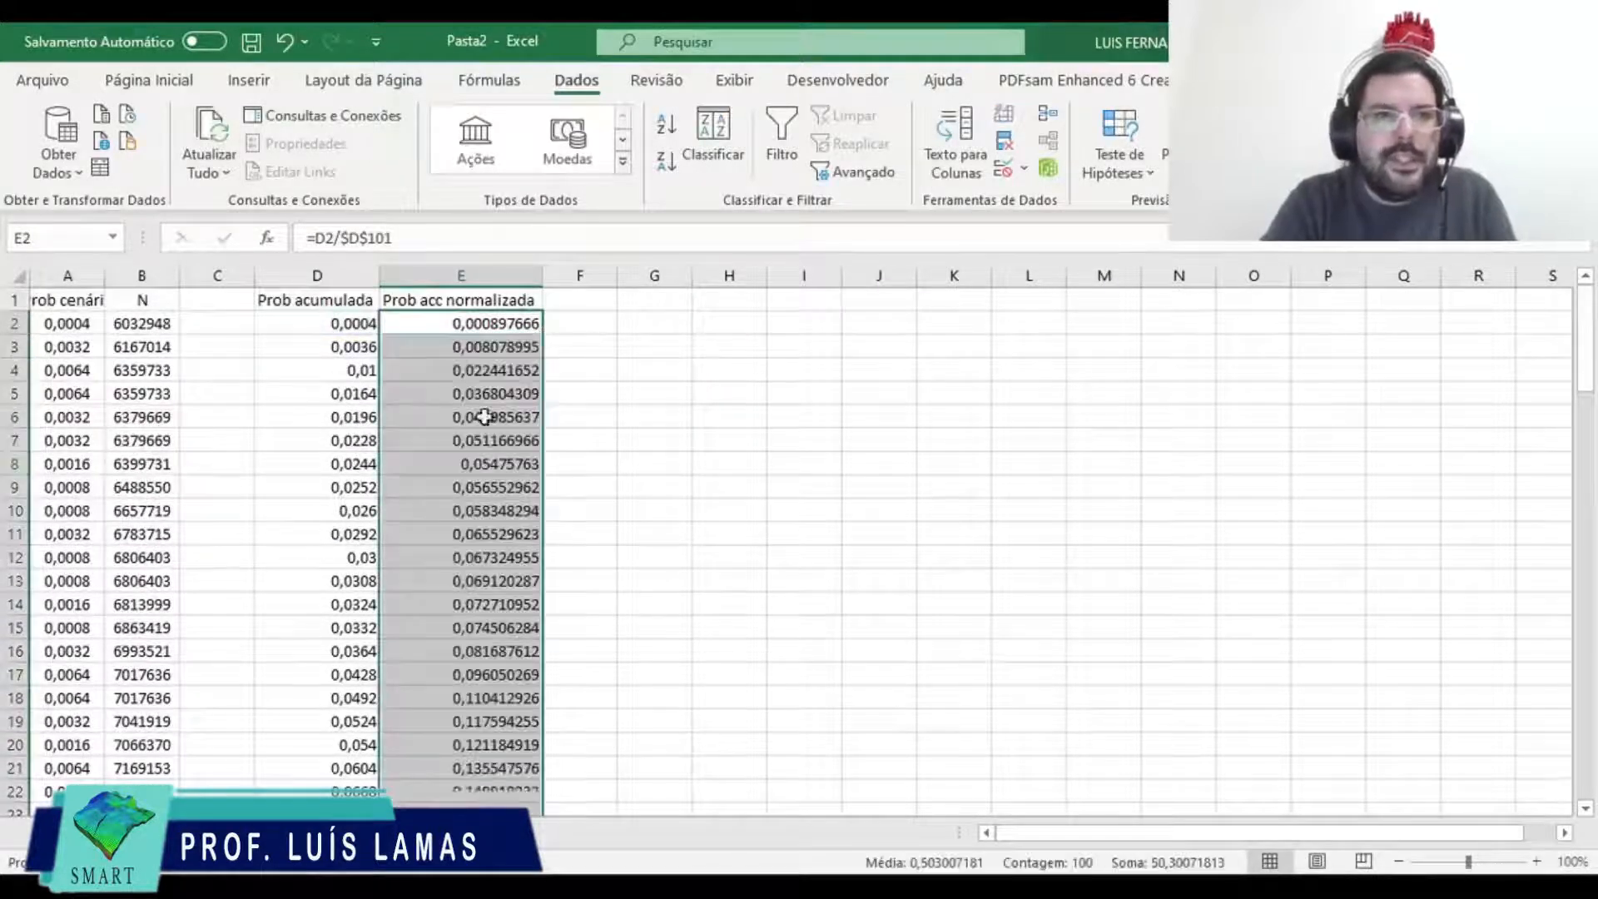
{"action": "left_click", "coordinate": [476, 441]}
{"action": "key", "text": "ctrl+Down"}
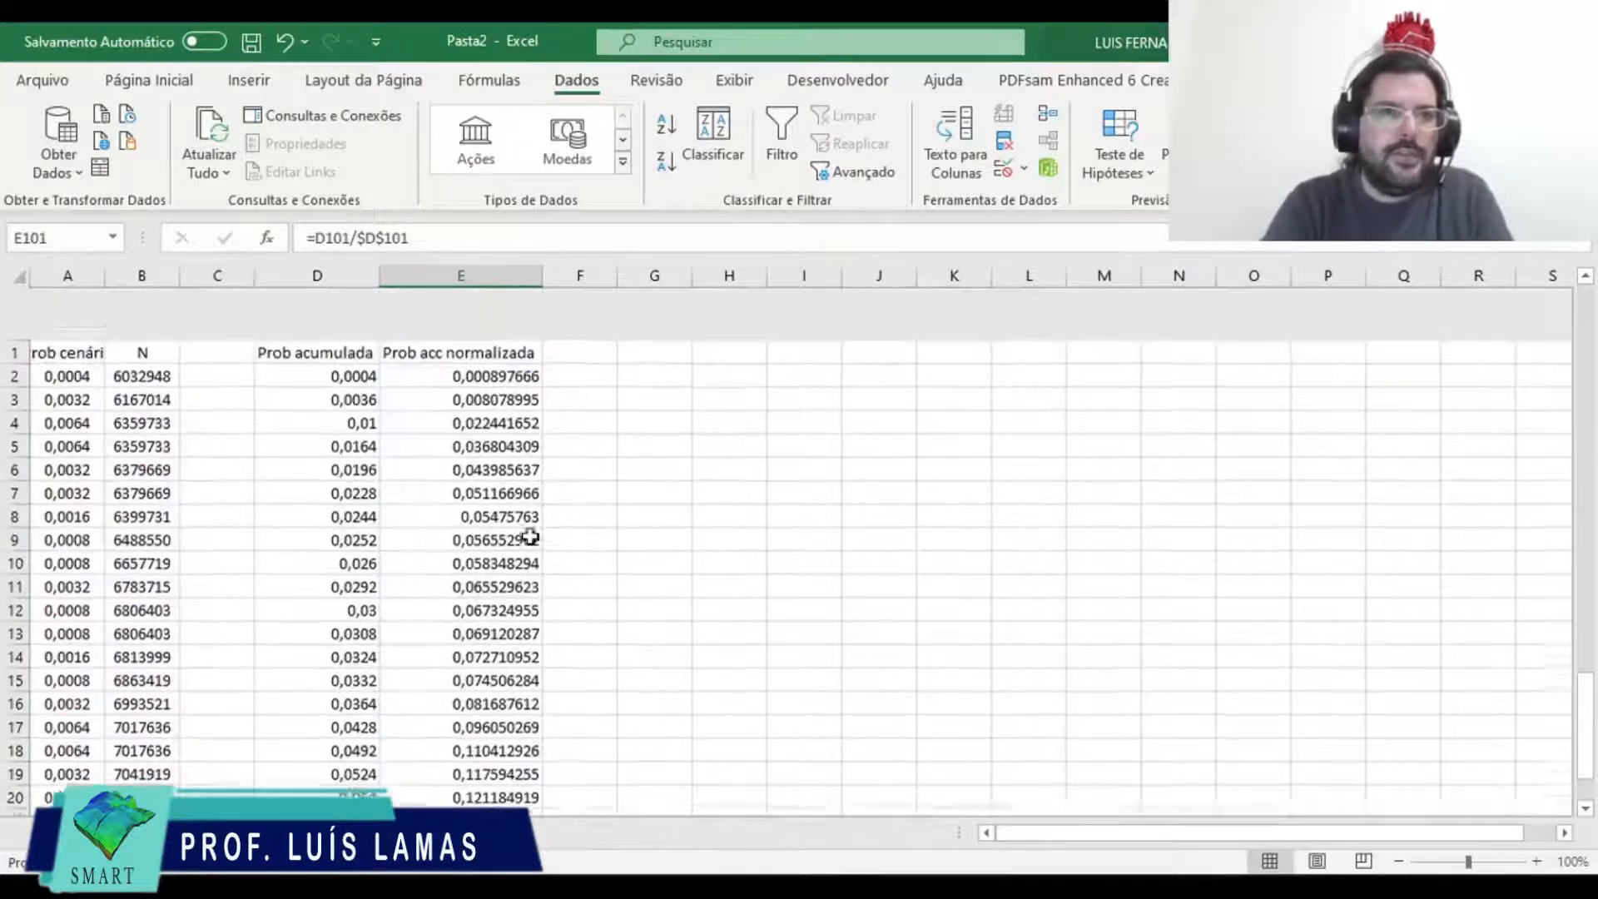
{"action": "scroll", "coordinate": [481, 533], "scroll_direction": "up", "scroll_amount": 20}
{"action": "left_click", "coordinate": [484, 299]}
{"action": "key", "text": "ctrl+shift+Down"}
{"action": "key", "text": "shift+Left"}
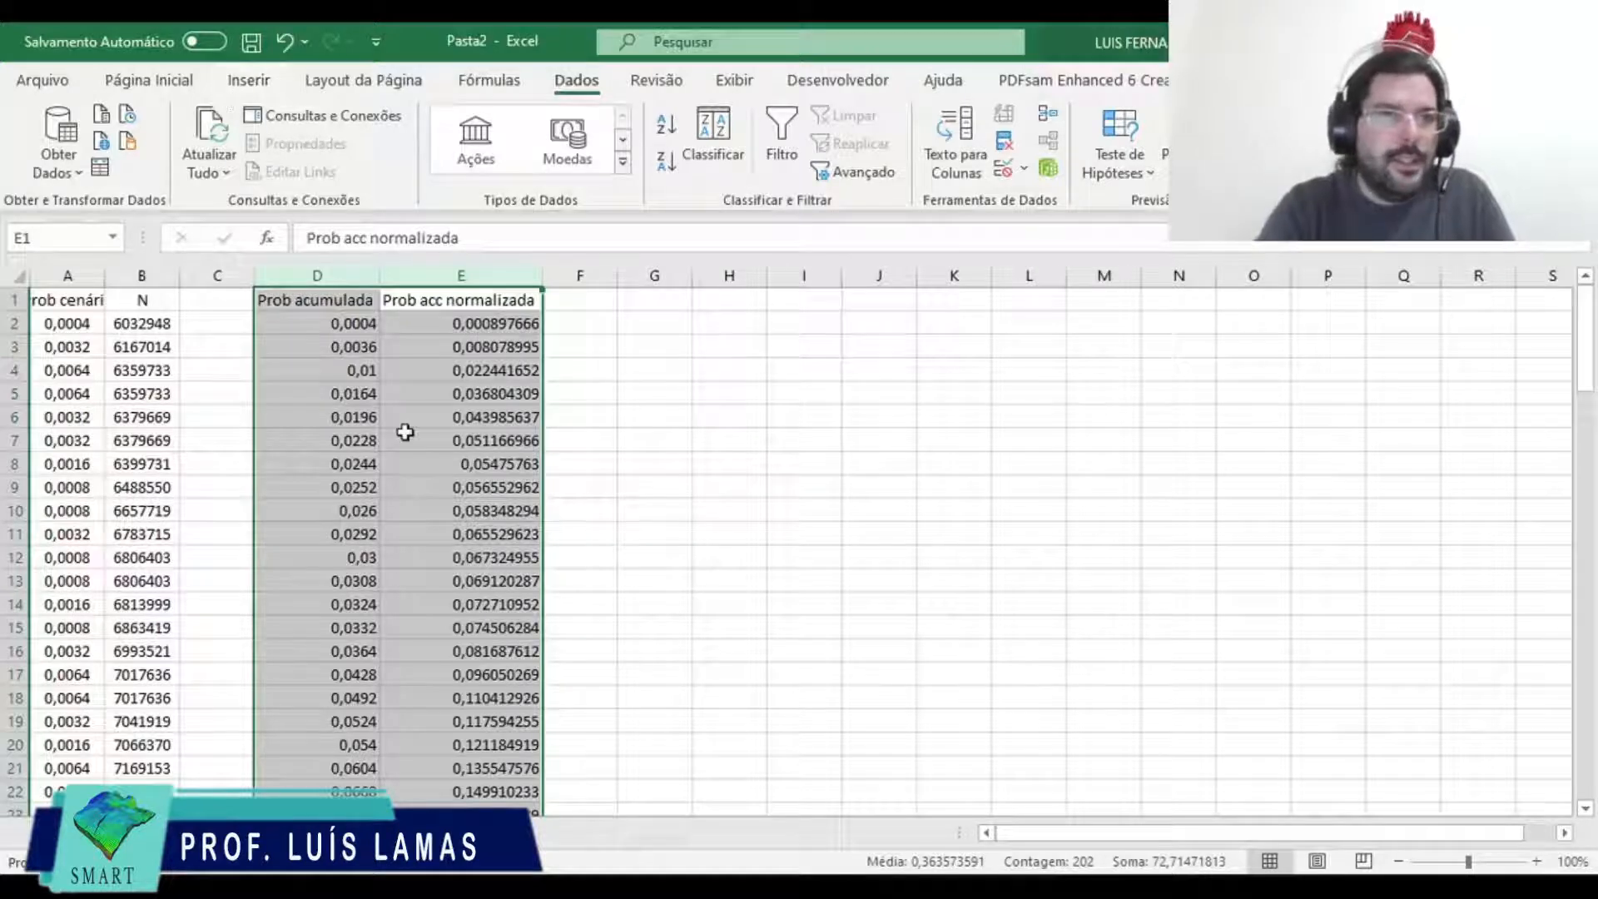
Step: Enter the header N in F1, next to the normalized probabilities
{"action": "left_click", "coordinate": [614, 321]}
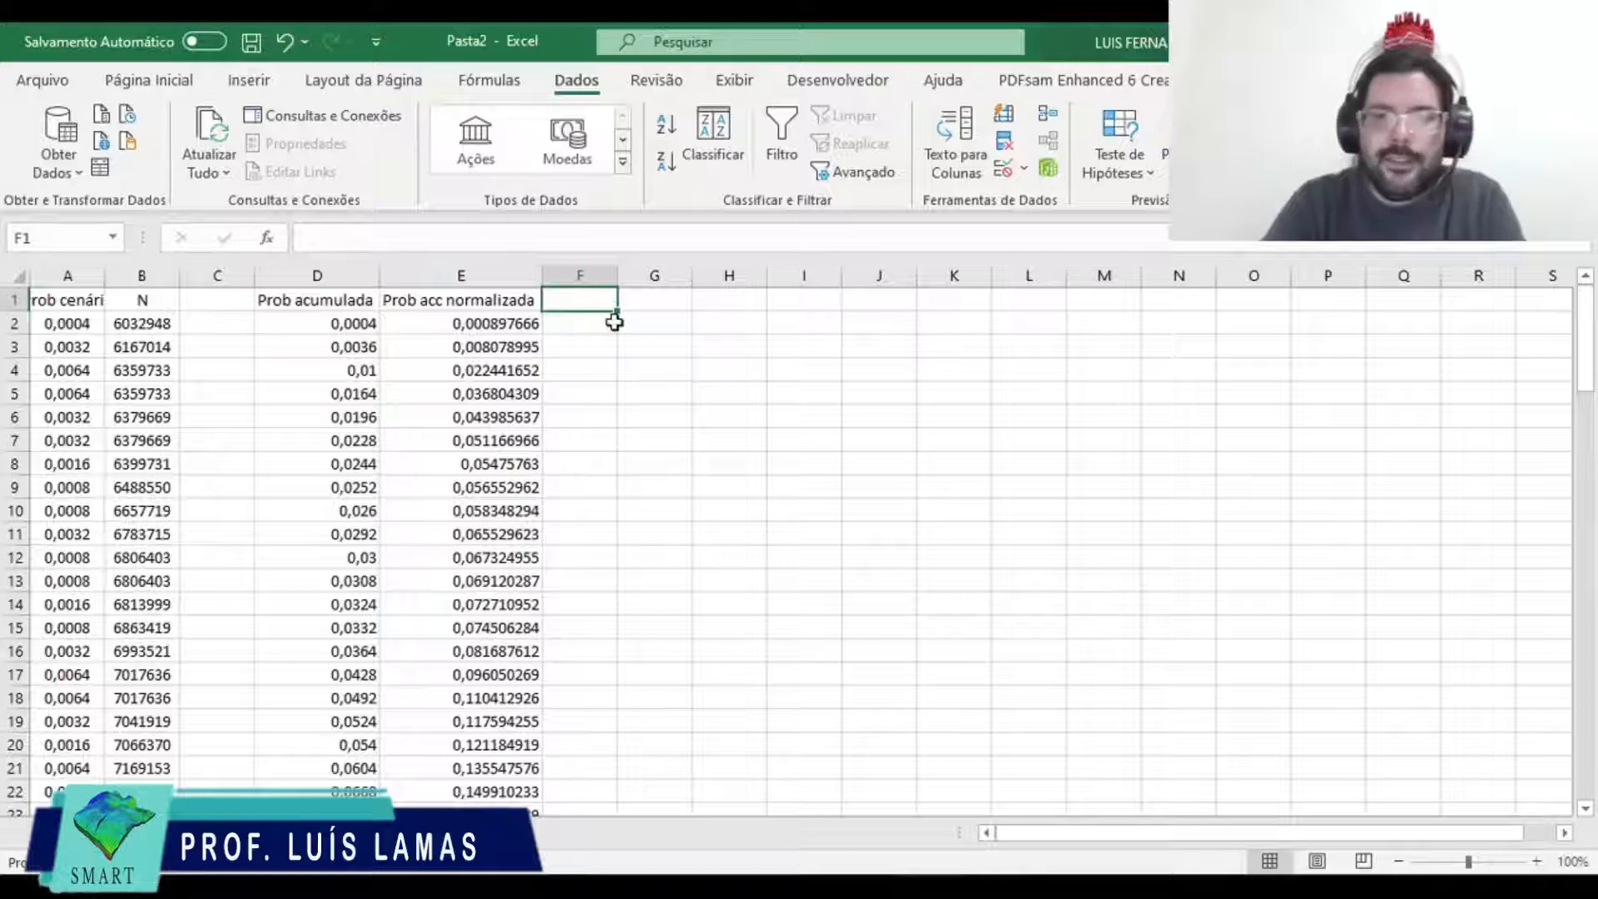
{"action": "type", "text": "="}
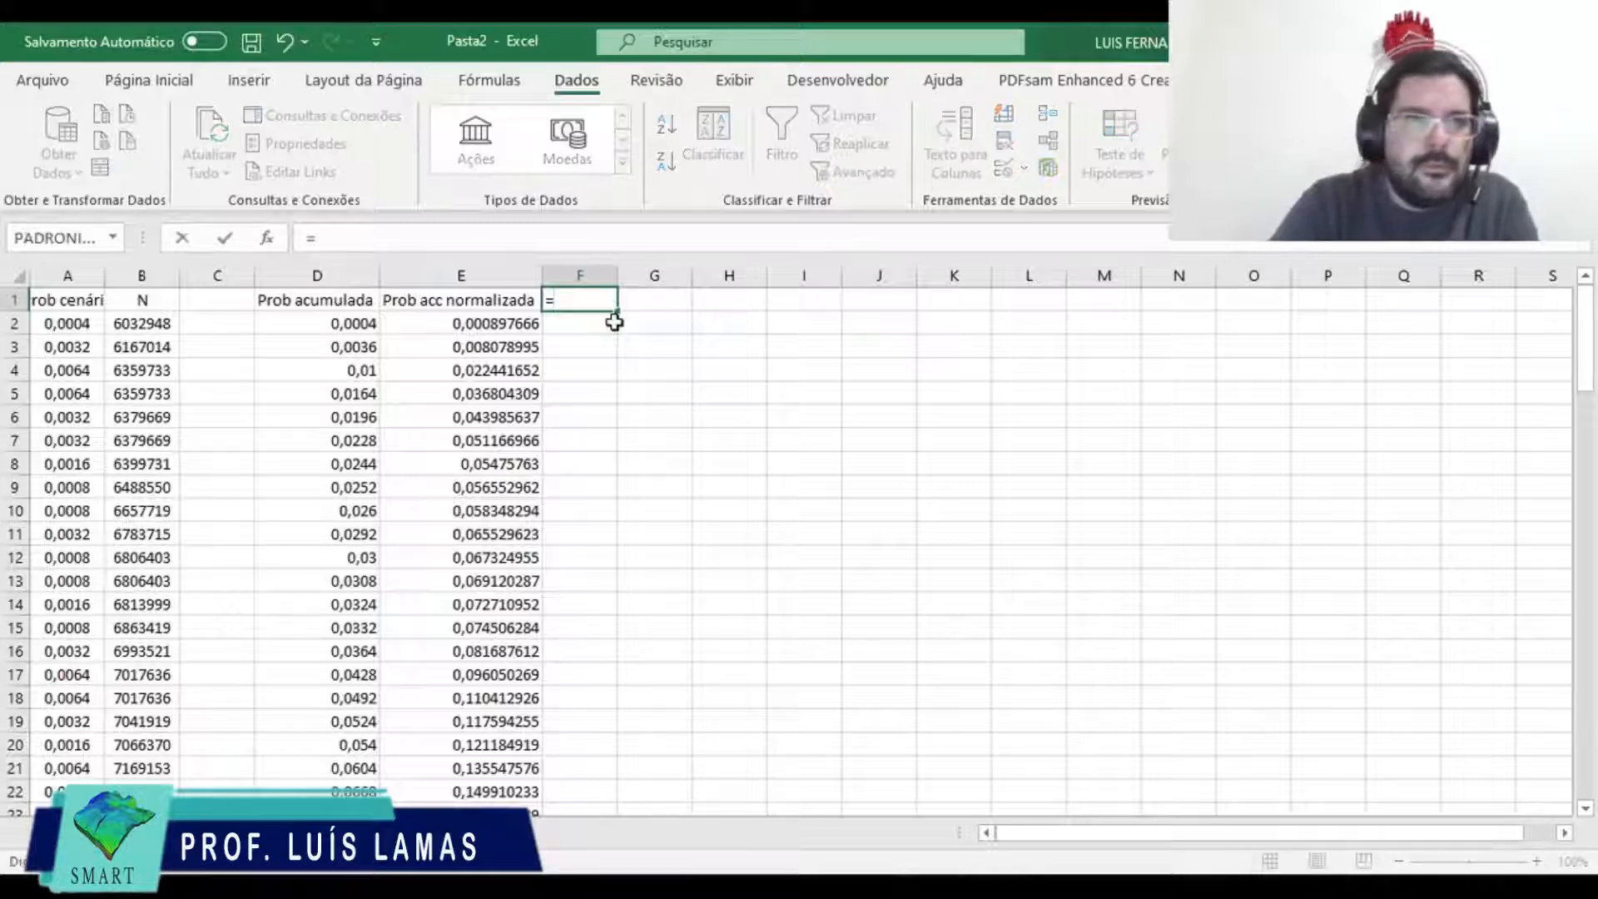
{"action": "key", "text": "Left"}
{"action": "key", "text": "Escape"}
{"action": "type", "text": "N"}
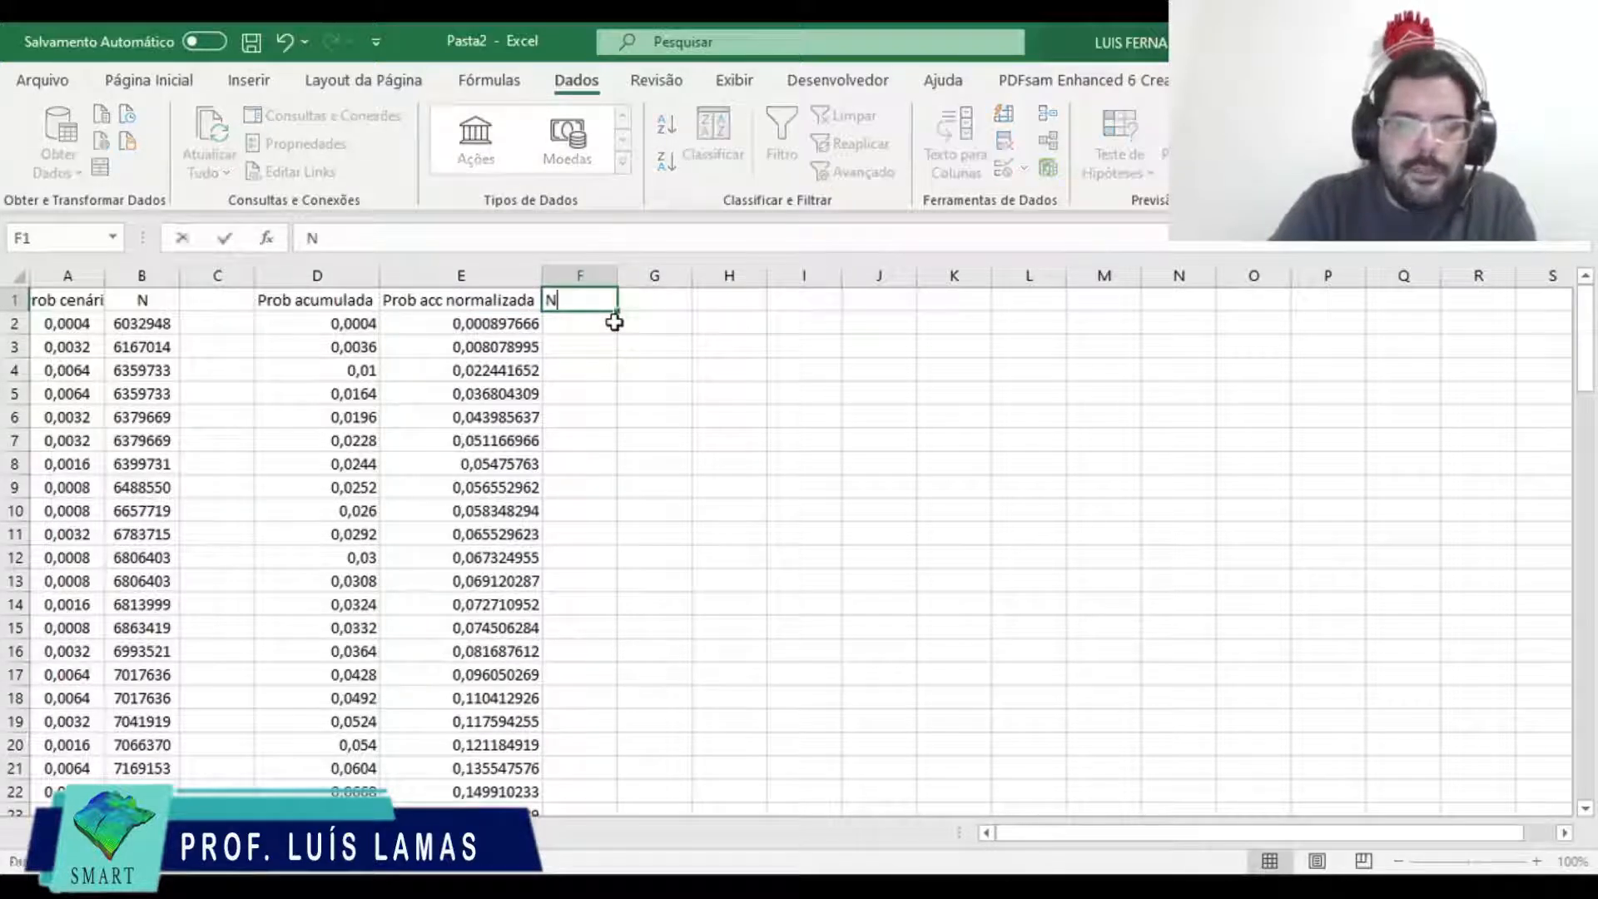
{"action": "key", "text": "Return"}
Step: Convert the first scenario's N to millions in F2 with =B2/1000000
{"action": "type", "text": "="}
{"action": "key", "text": "Left"}
{"action": "key", "text": "Left"}
{"action": "key", "text": "Left"}
{"action": "key", "text": "Left"}
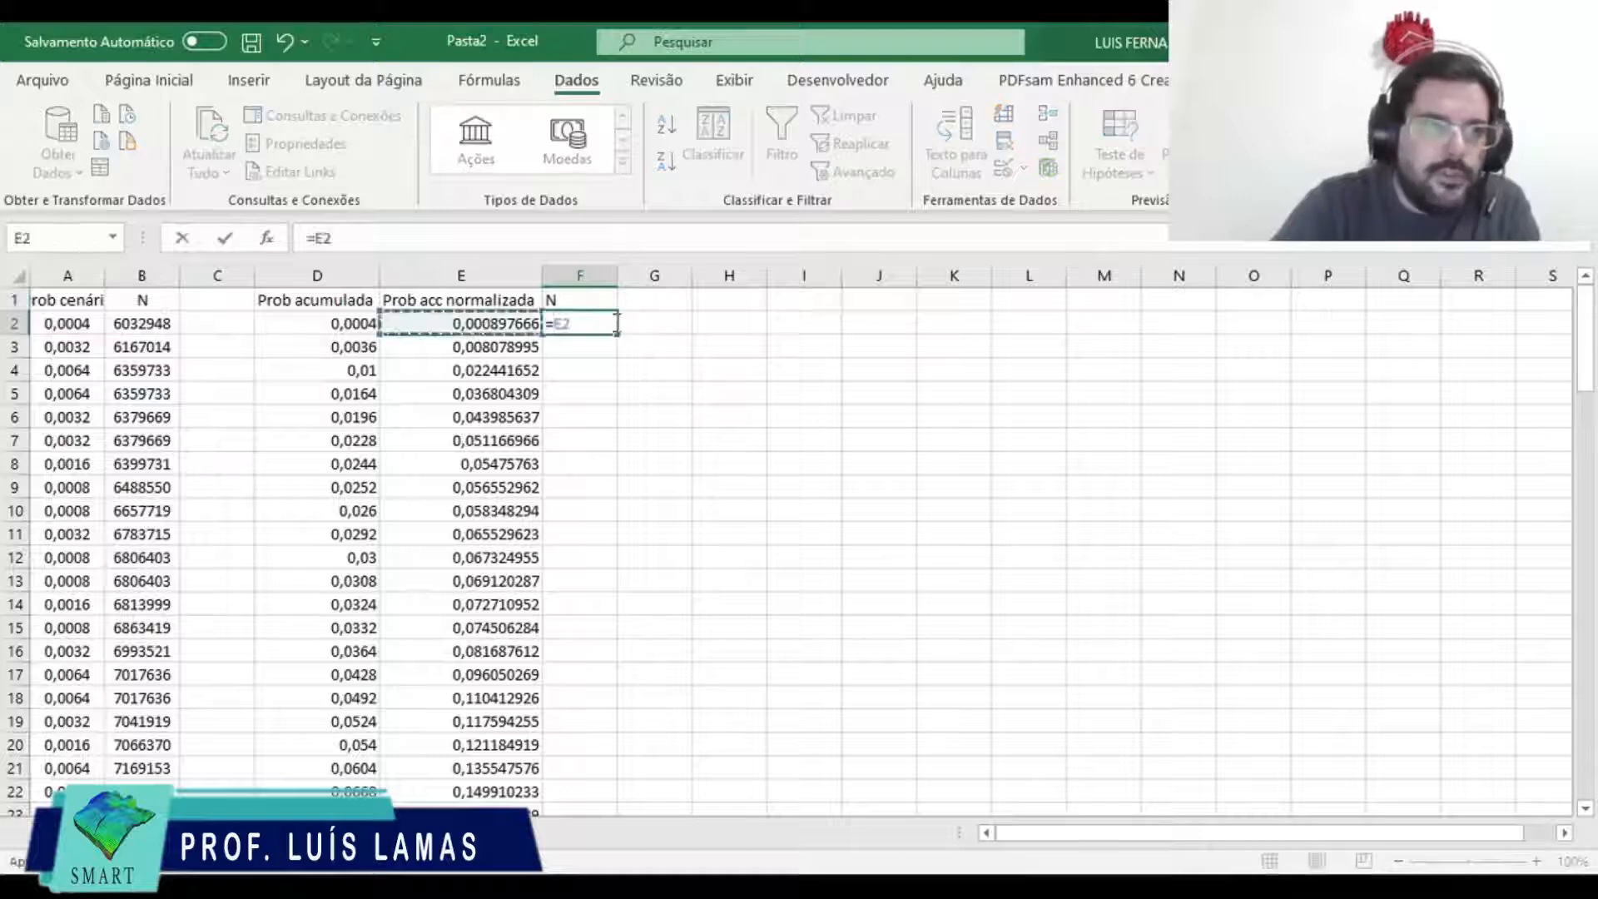
{"action": "key", "text": "Down"}
{"action": "key", "text": "Down"}
{"action": "key", "text": "Down"}
{"action": "key", "text": "Down"}
{"action": "key", "text": "Down"}
{"action": "key", "text": "Down"}
{"action": "key", "text": "Down"}
{"action": "key", "text": "Down"}
{"action": "key", "text": "Down"}
{"action": "key", "text": "Down"}
{"action": "key", "text": "Down"}
{"action": "key", "text": "Down"}
{"action": "key", "text": "Down"}
{"action": "key", "text": "Down"}
{"action": "key", "text": "Down"}
{"action": "key", "text": "Down"}
{"action": "key", "text": "Down"}
{"action": "key", "text": "Down"}
{"action": "key", "text": "Down"}
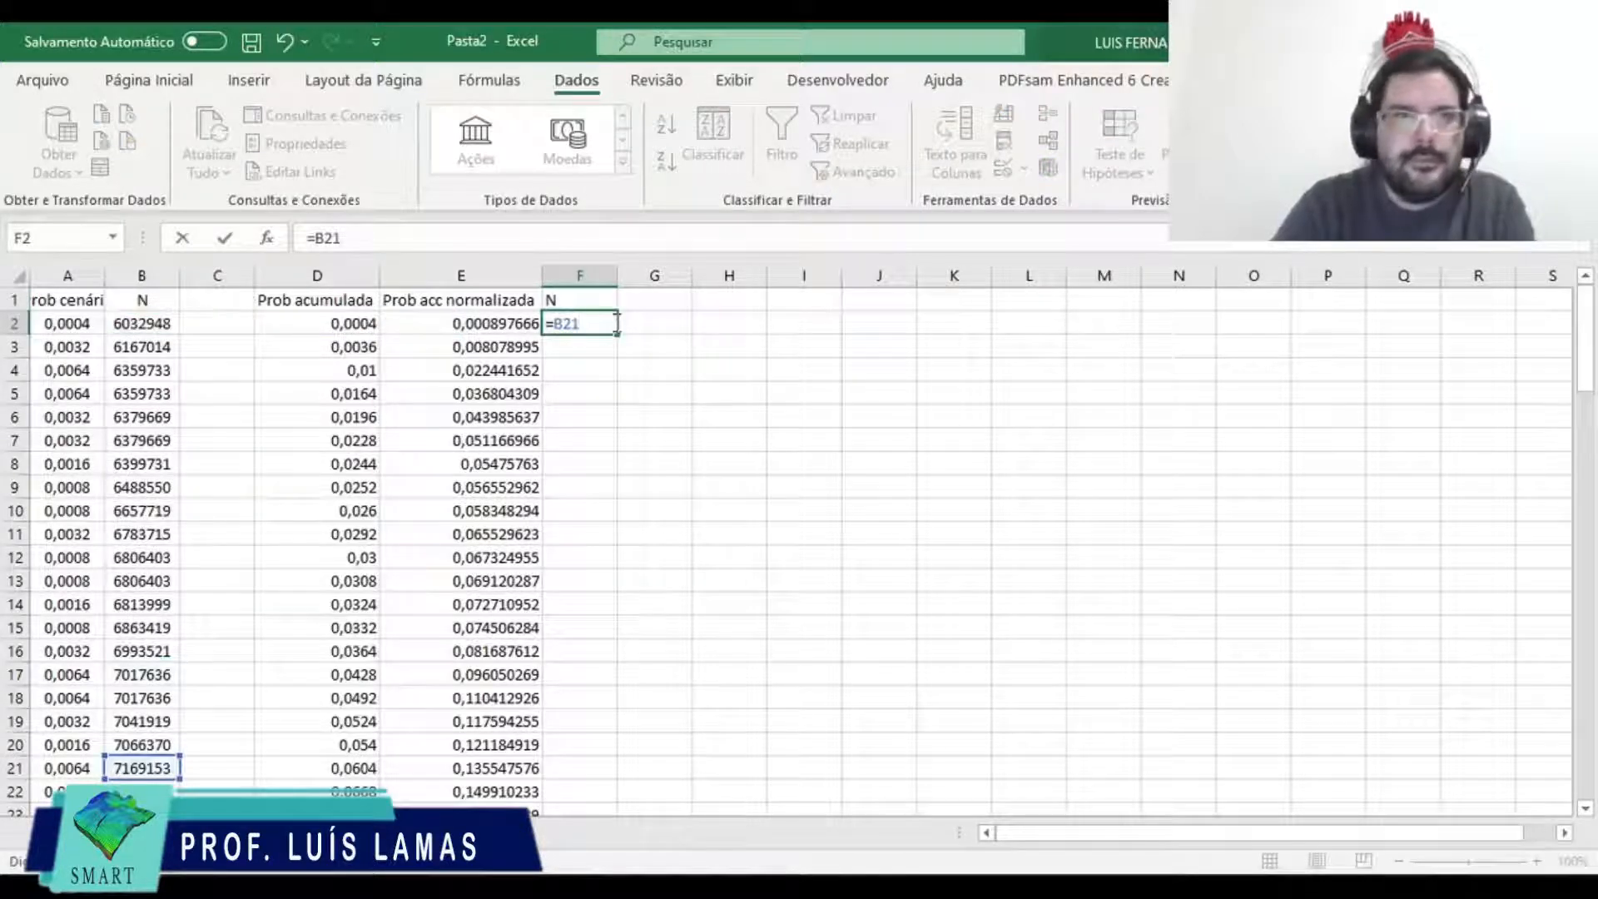
{"action": "key", "text": "BackSpace"}
{"action": "type", "text": "/1"}
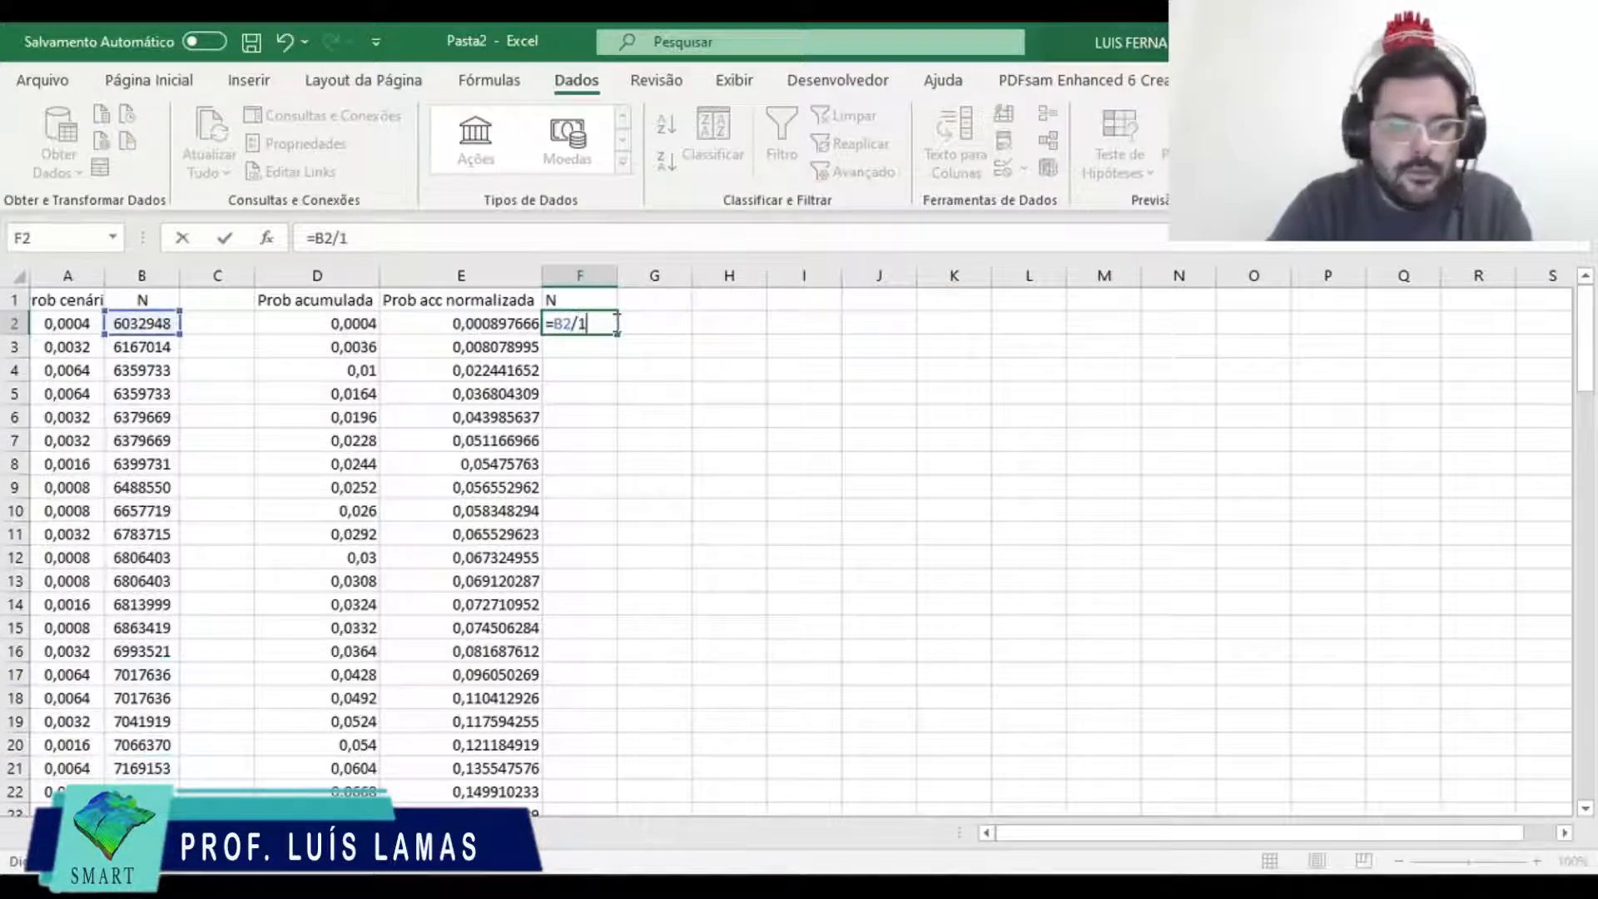
{"action": "type", "text": "000000"}
{"action": "key", "text": "Return"}
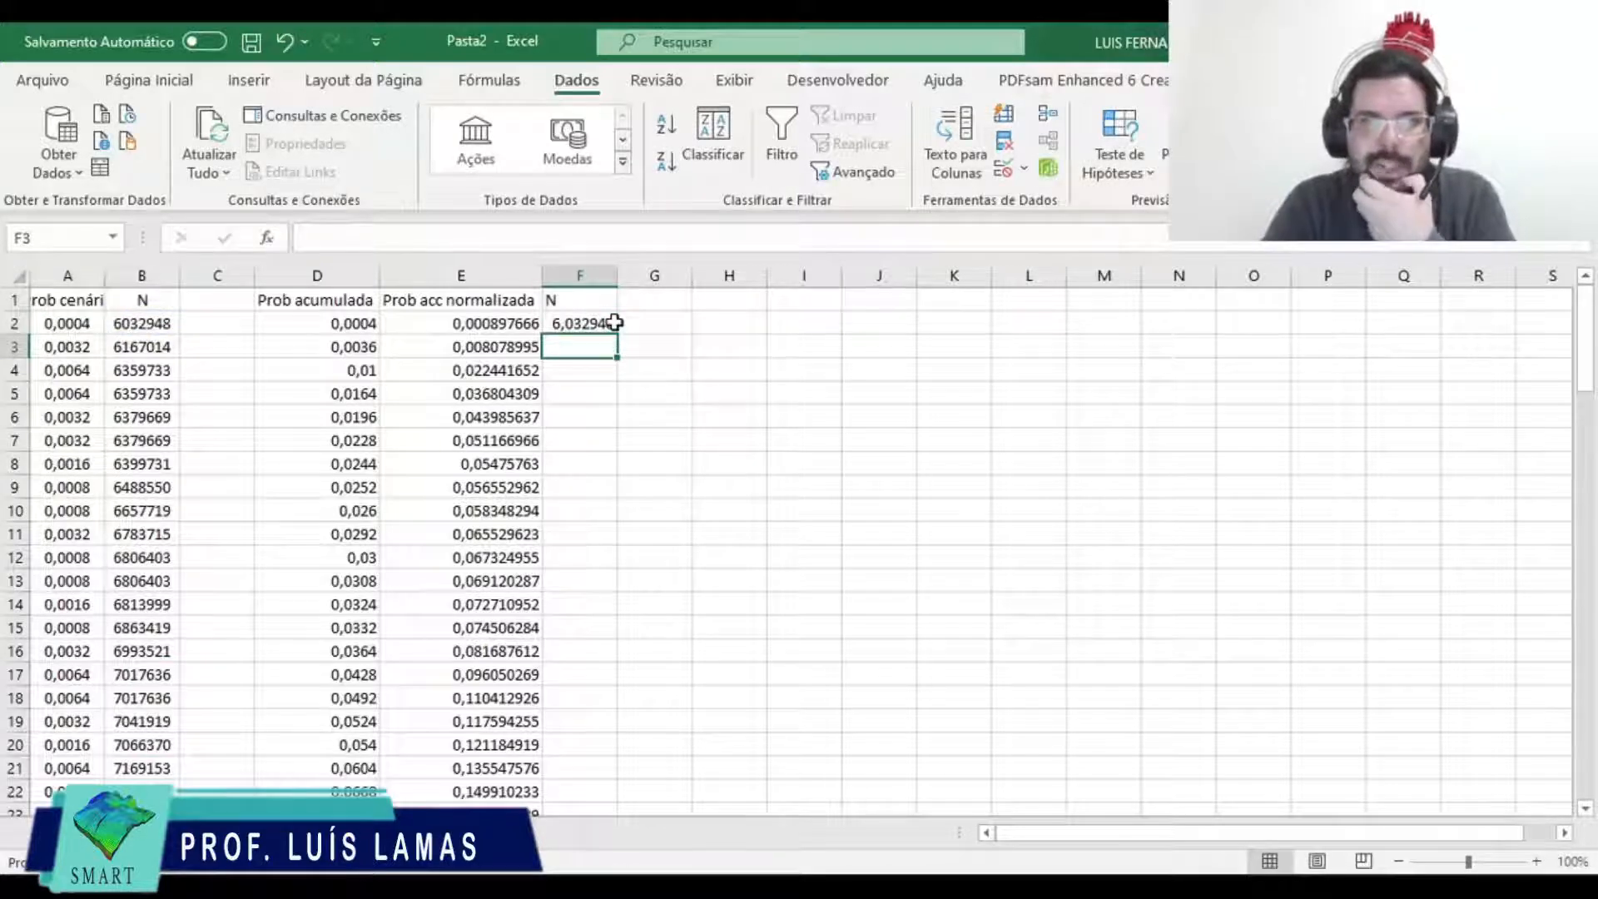
Step: Fill the F2 conversion formula down column F for all the remaining scenarios
{"action": "left_click", "coordinate": [615, 322]}
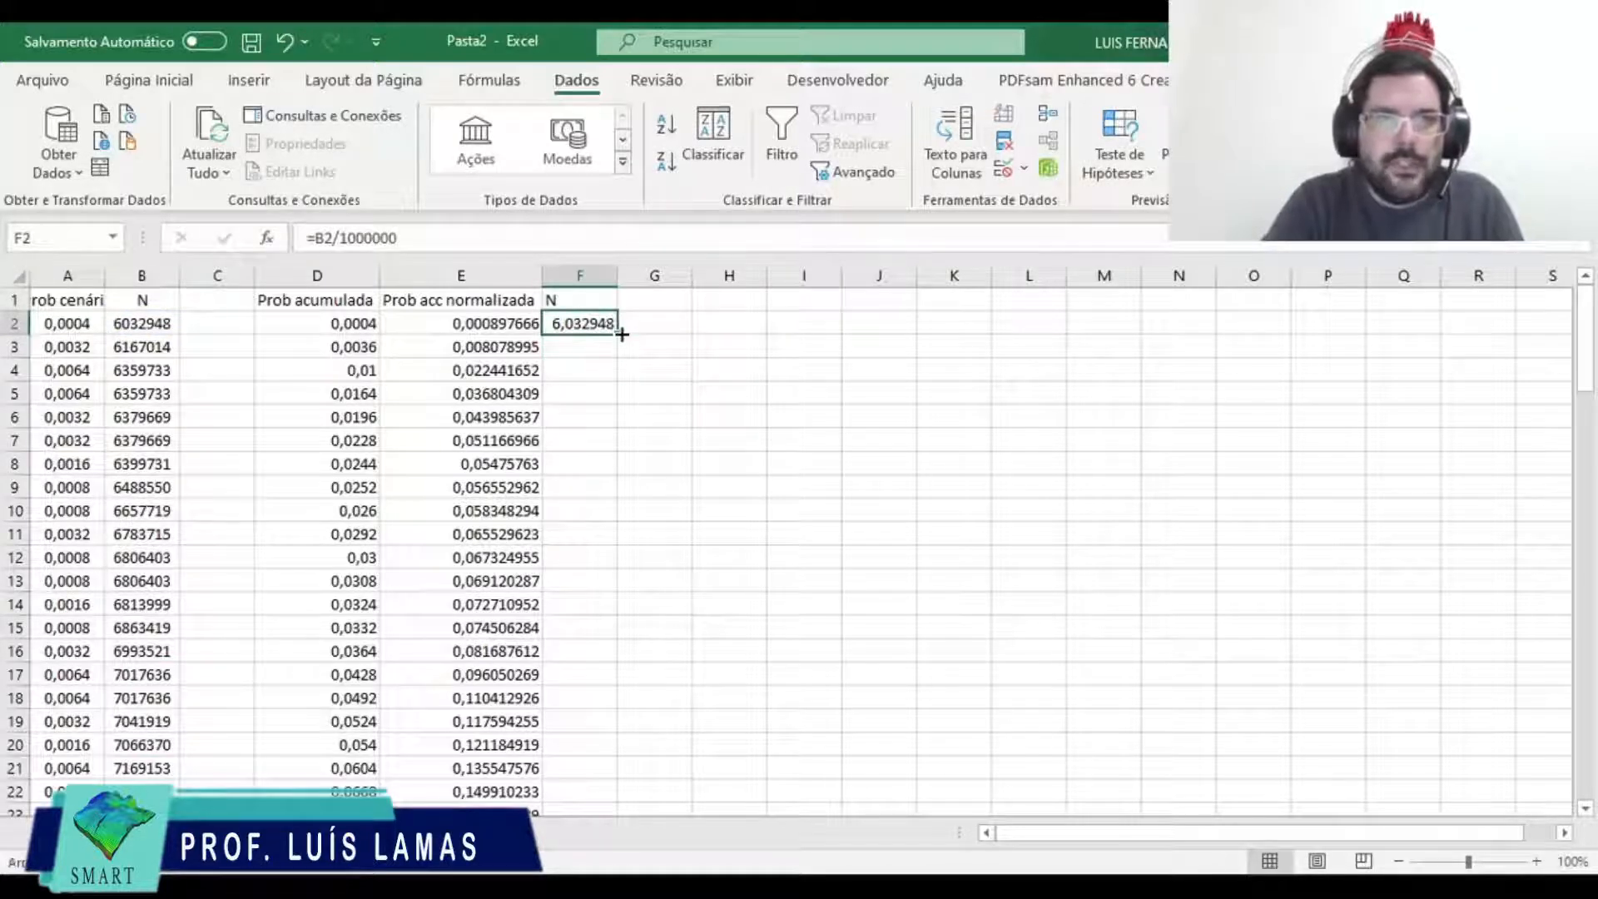
{"action": "double_click", "coordinate": [620, 332]}
{"action": "left_click", "coordinate": [717, 391]}
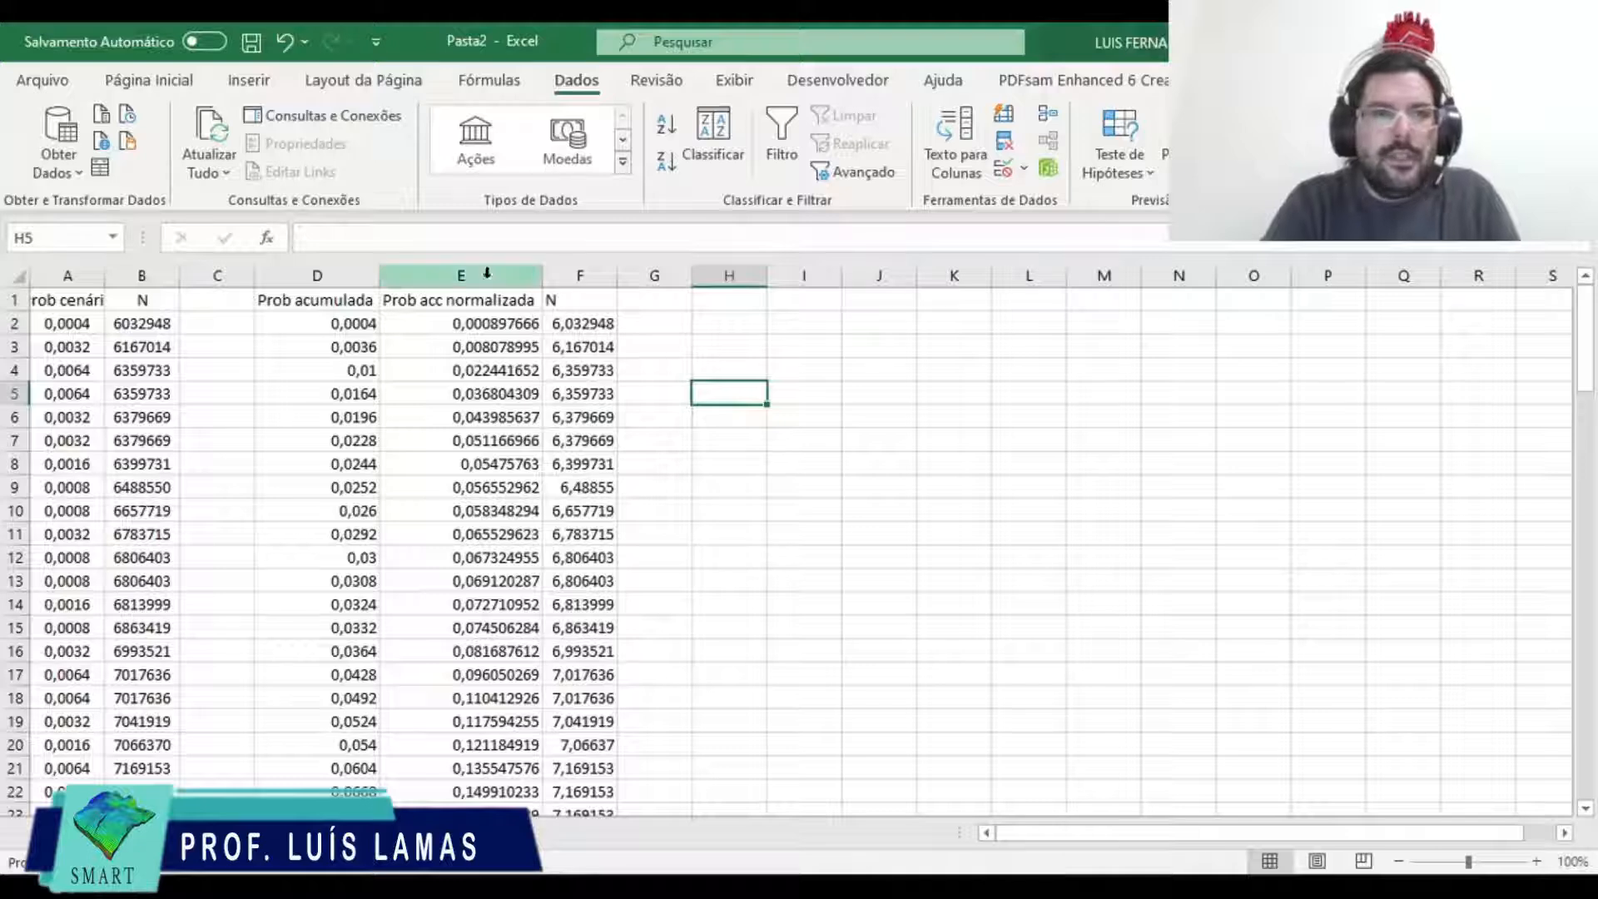
{"action": "left_click_drag", "start_coordinate": [487, 273], "coordinate": [549, 275]}
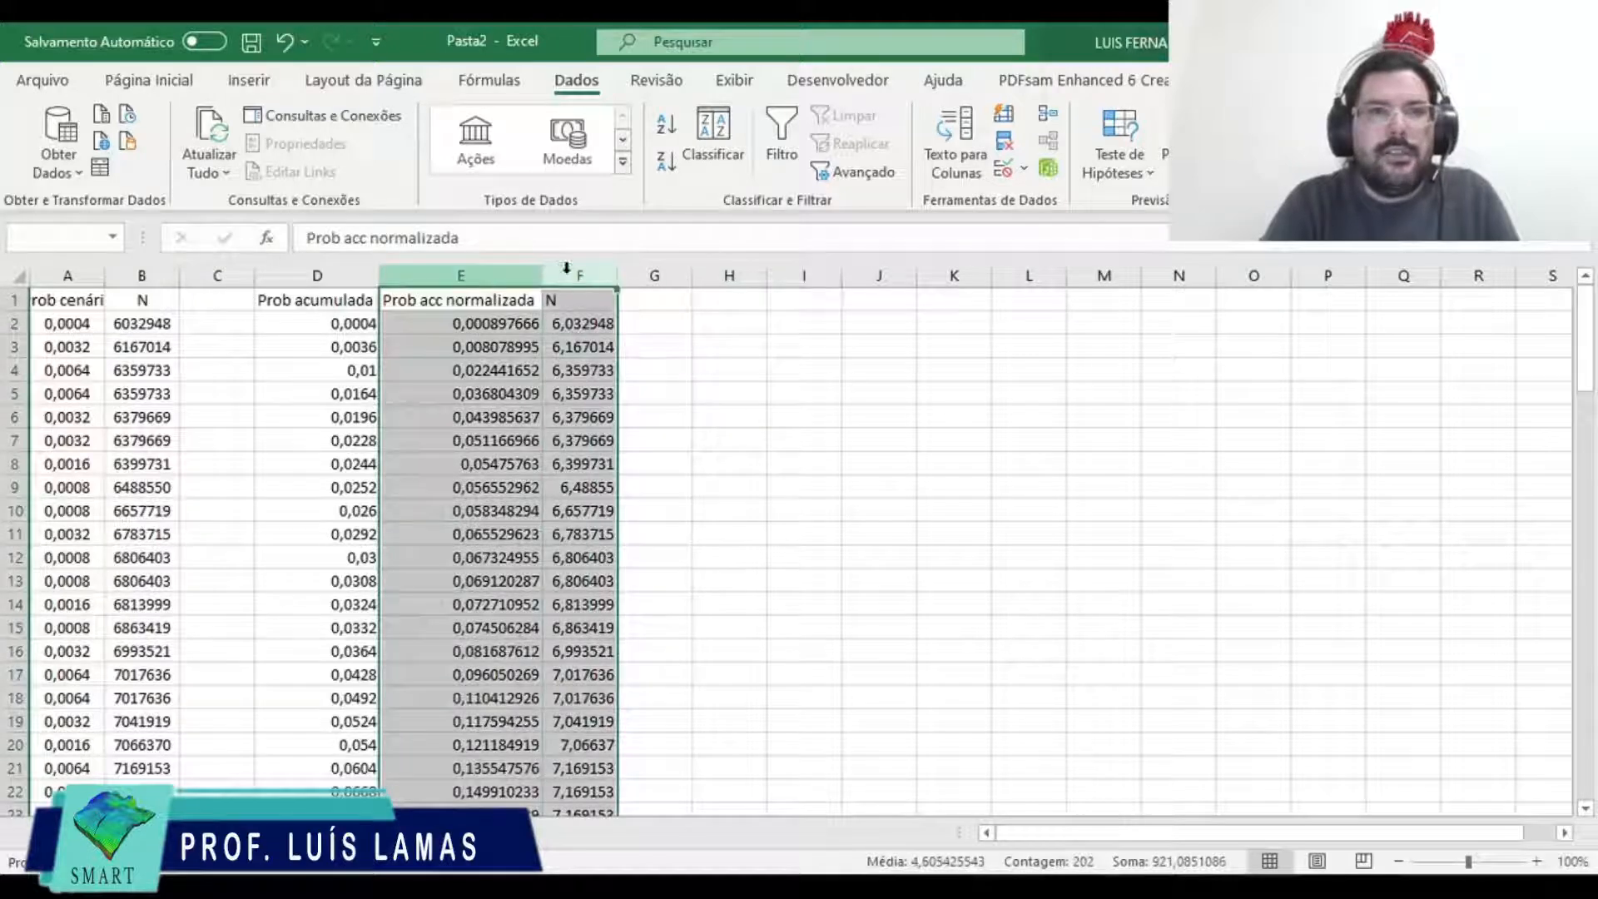
{"action": "left_click", "coordinate": [246, 80]}
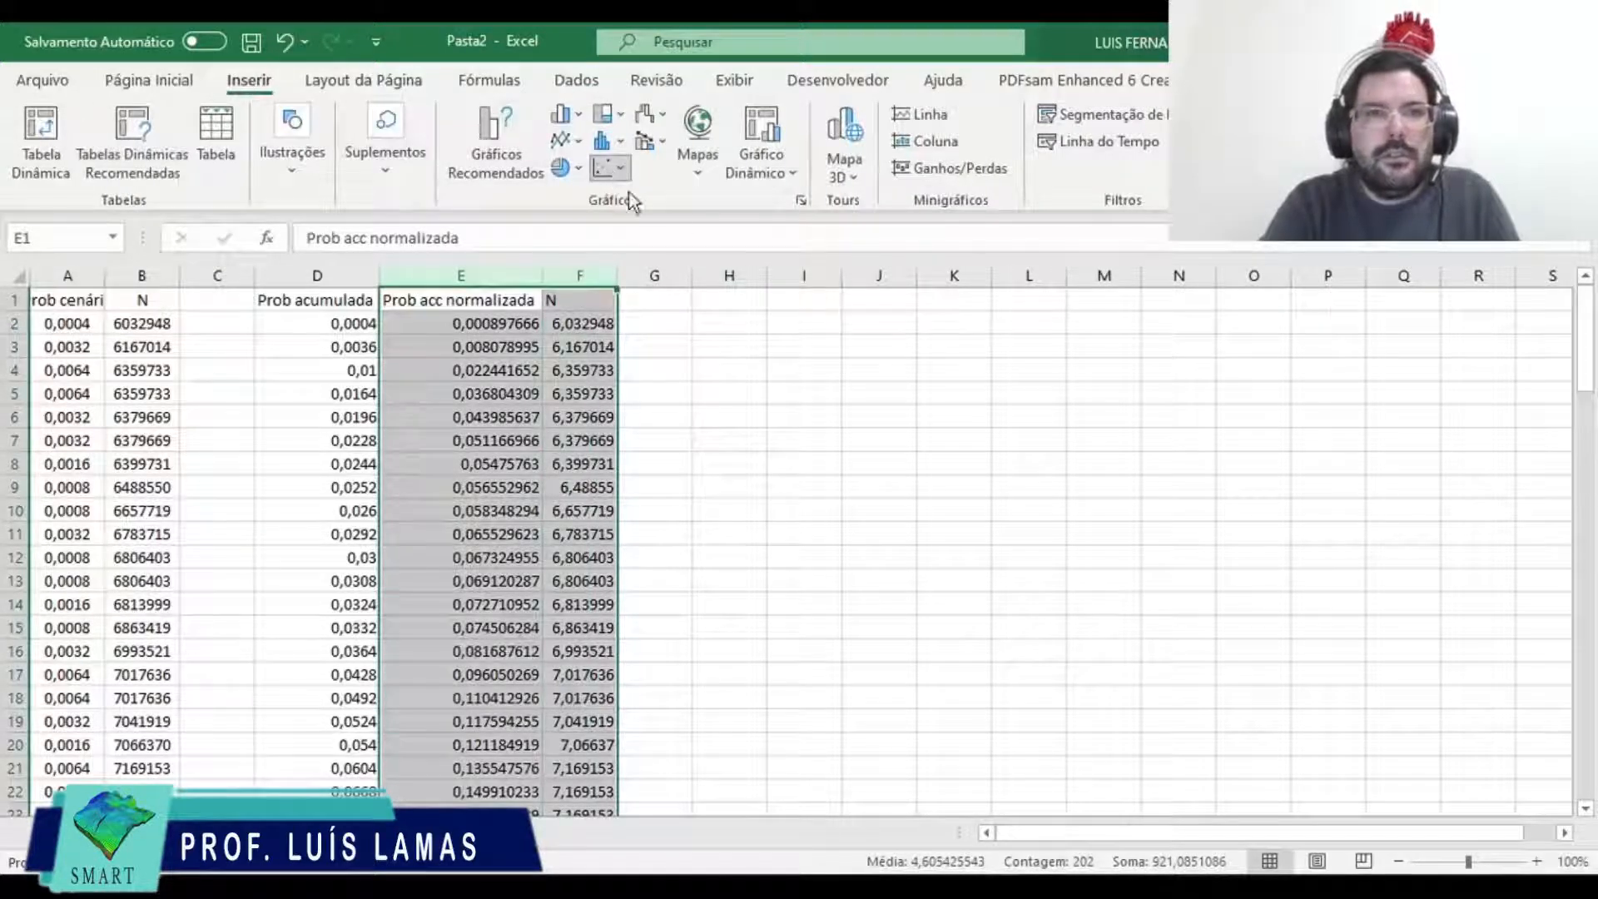
{"action": "mouse_move", "coordinate": [772, 238]}
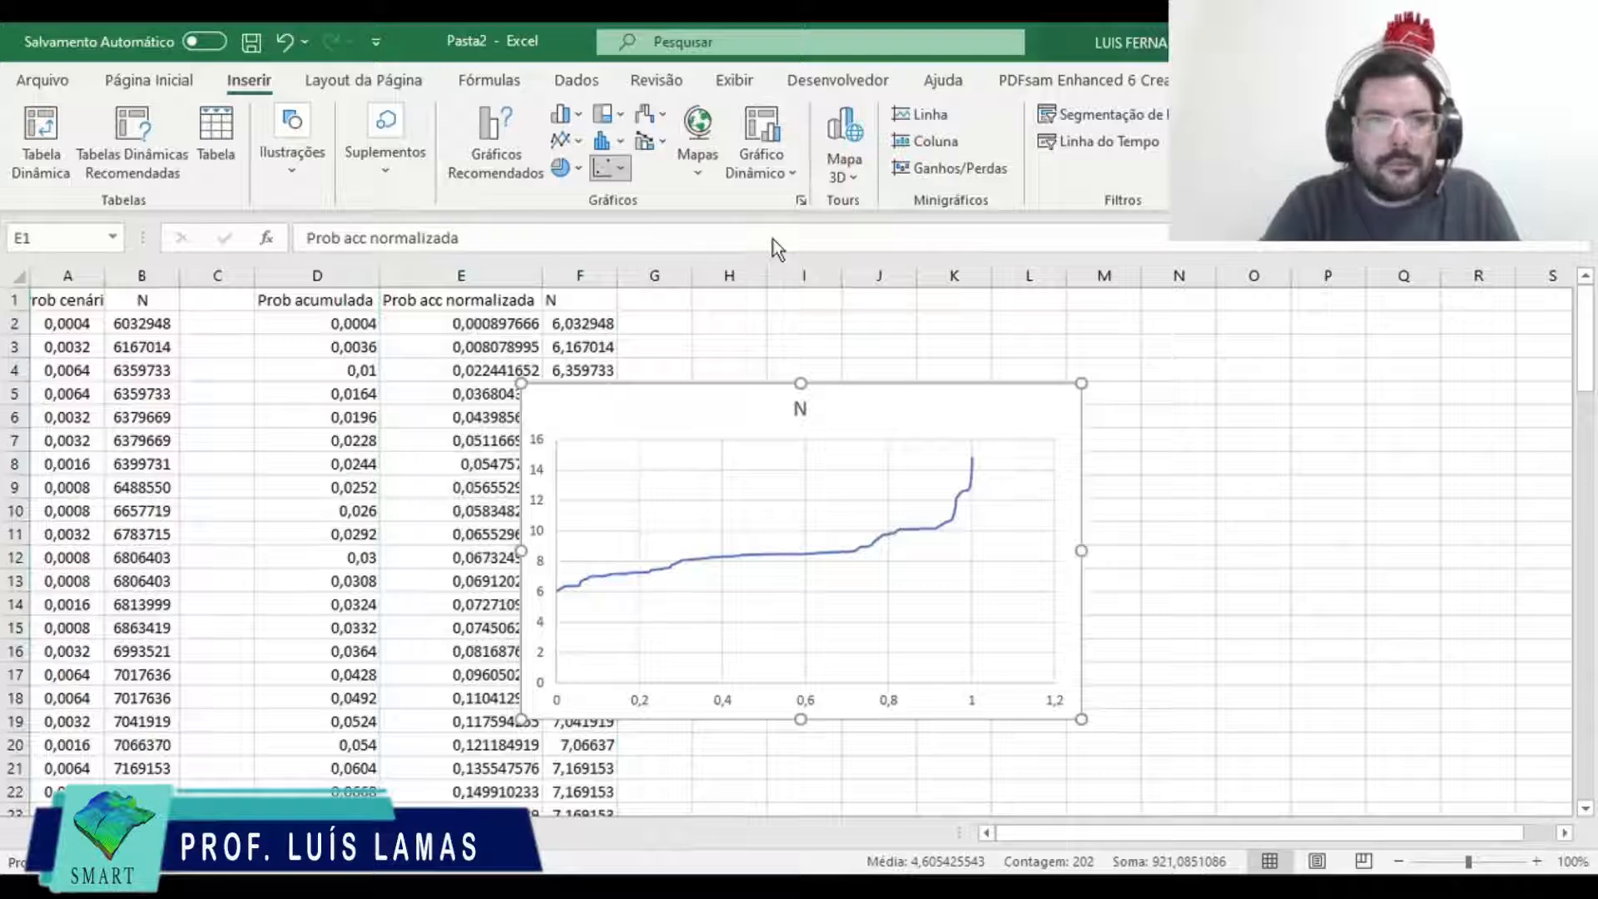
{"action": "left_click", "coordinate": [1134, 377]}
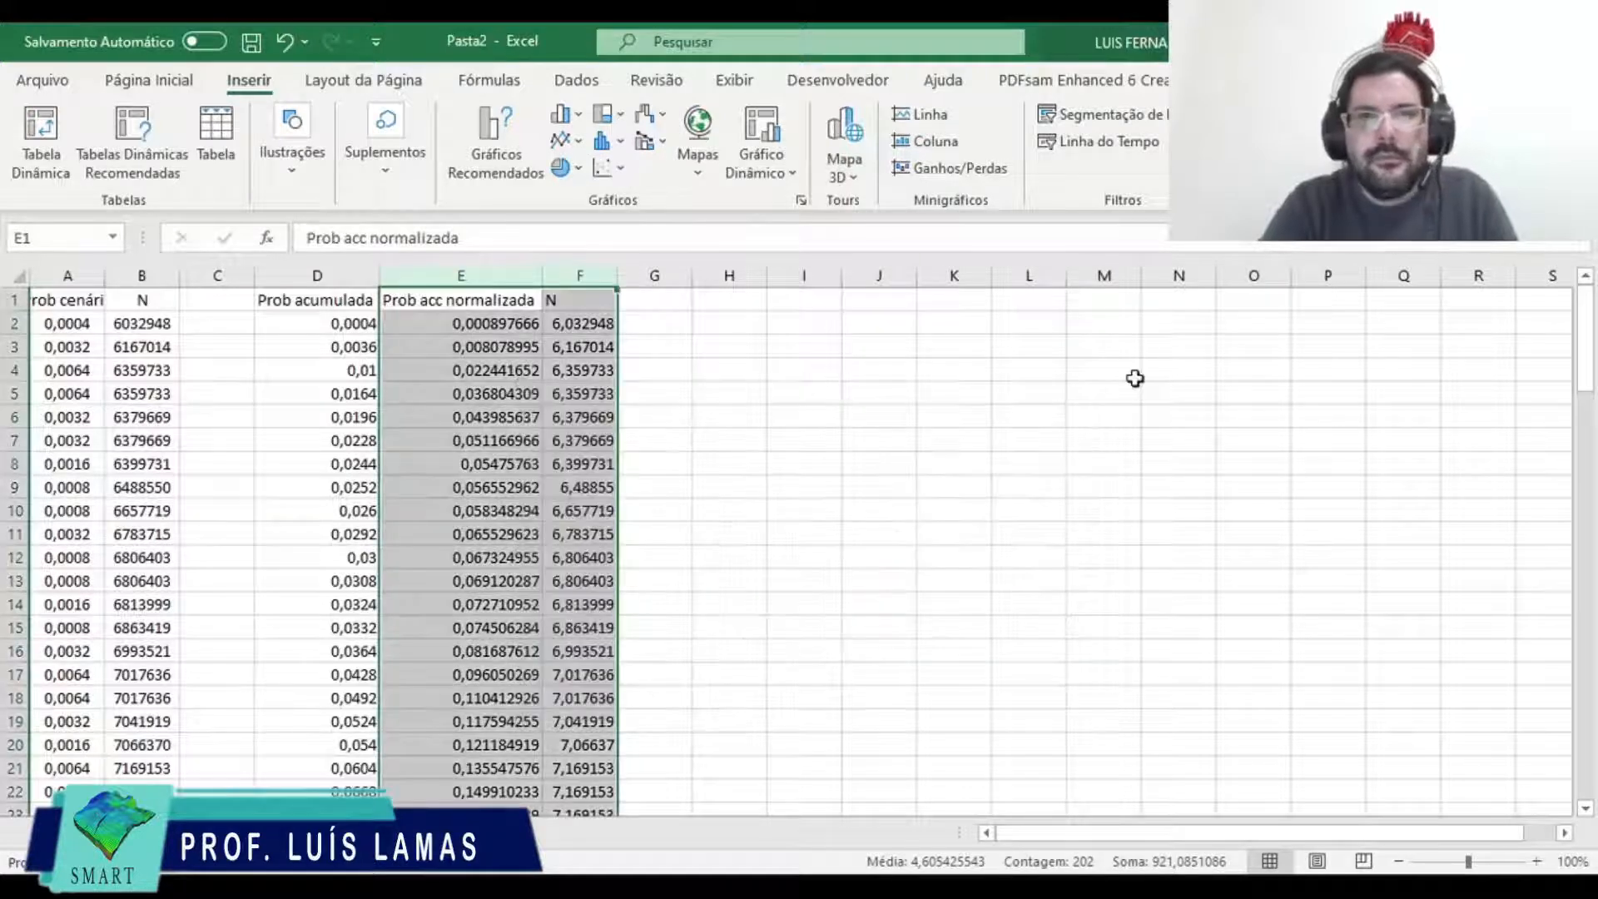
Step: Move the Prob acc normalizada column from E to G so that it follows the N column
{"action": "left_click", "coordinate": [446, 277]}
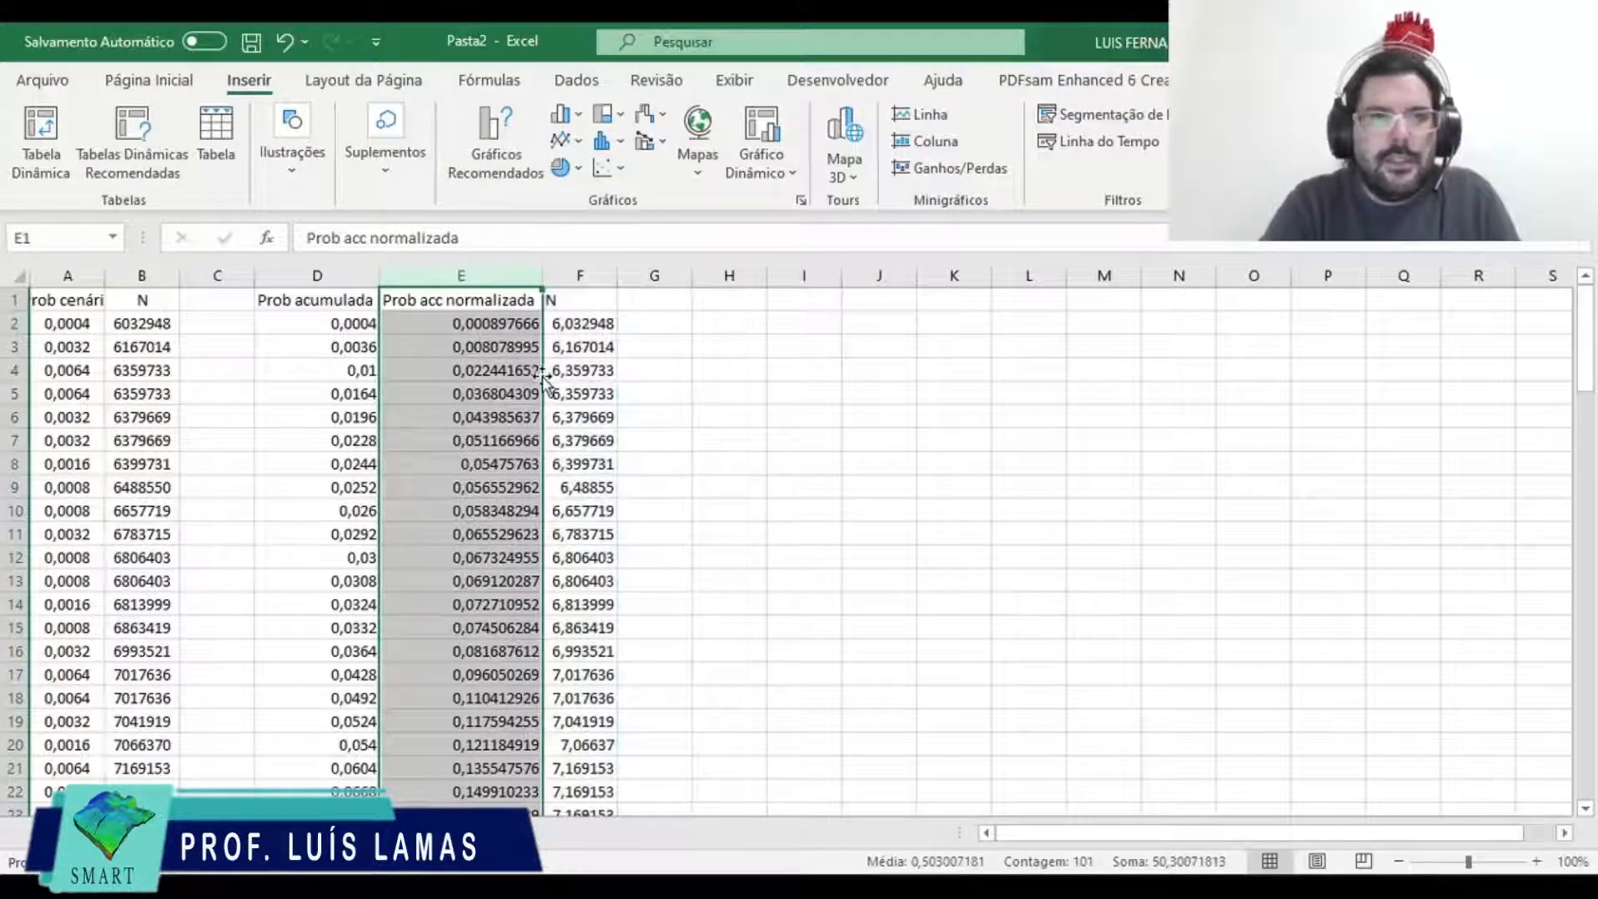
{"action": "left_click_drag", "start_coordinate": [542, 376], "coordinate": [678, 382]}
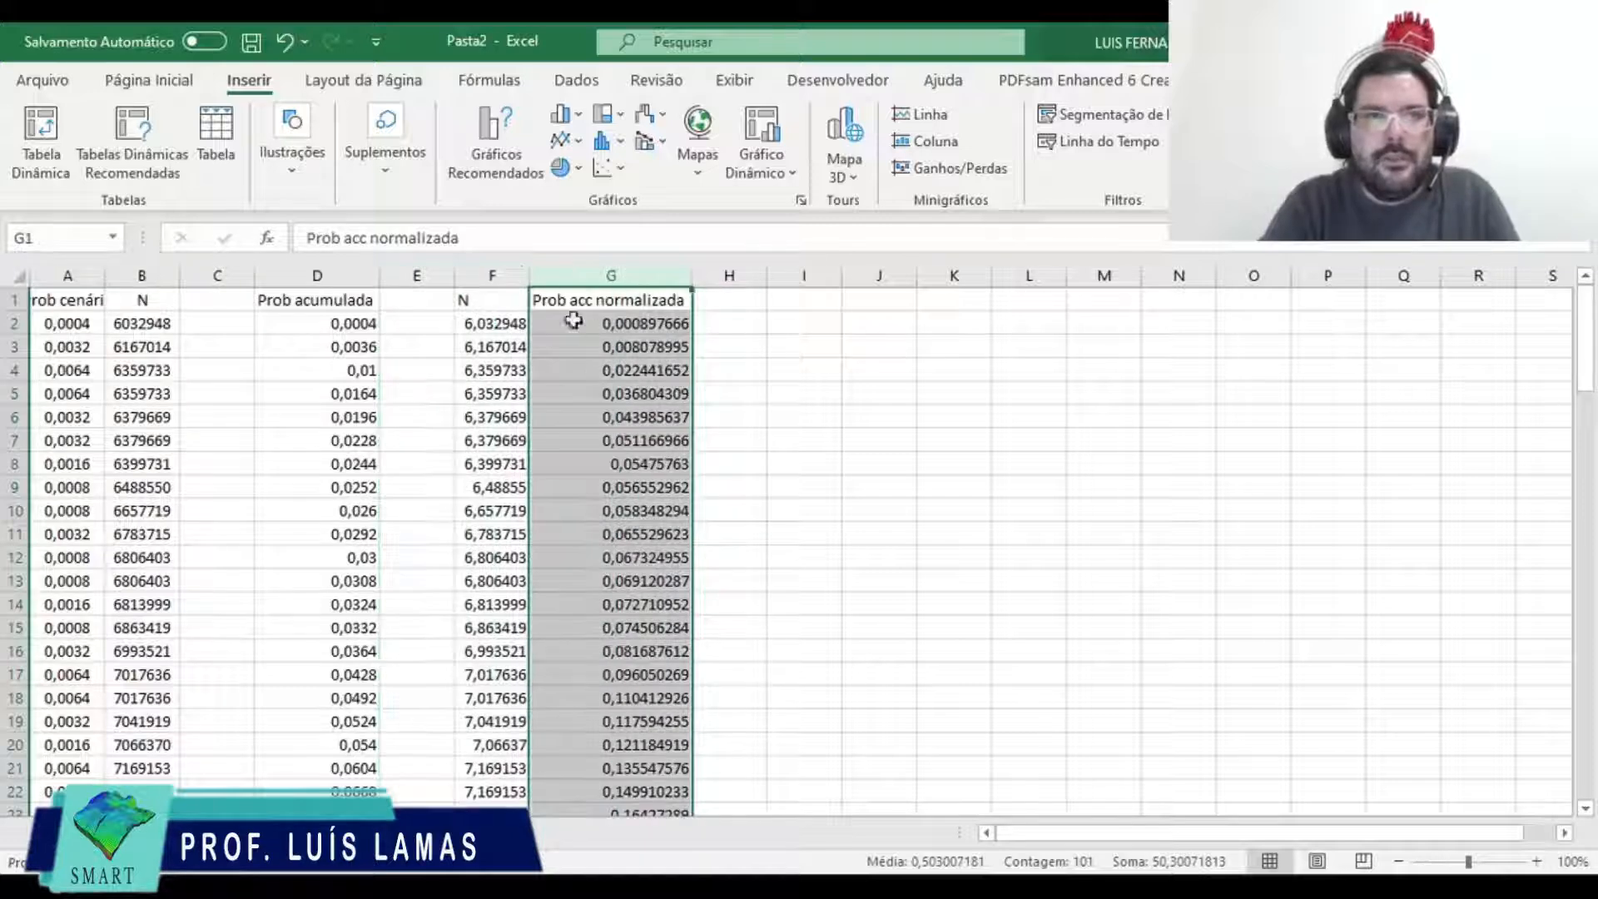
{"action": "left_click_drag", "start_coordinate": [495, 275], "coordinate": [612, 277]}
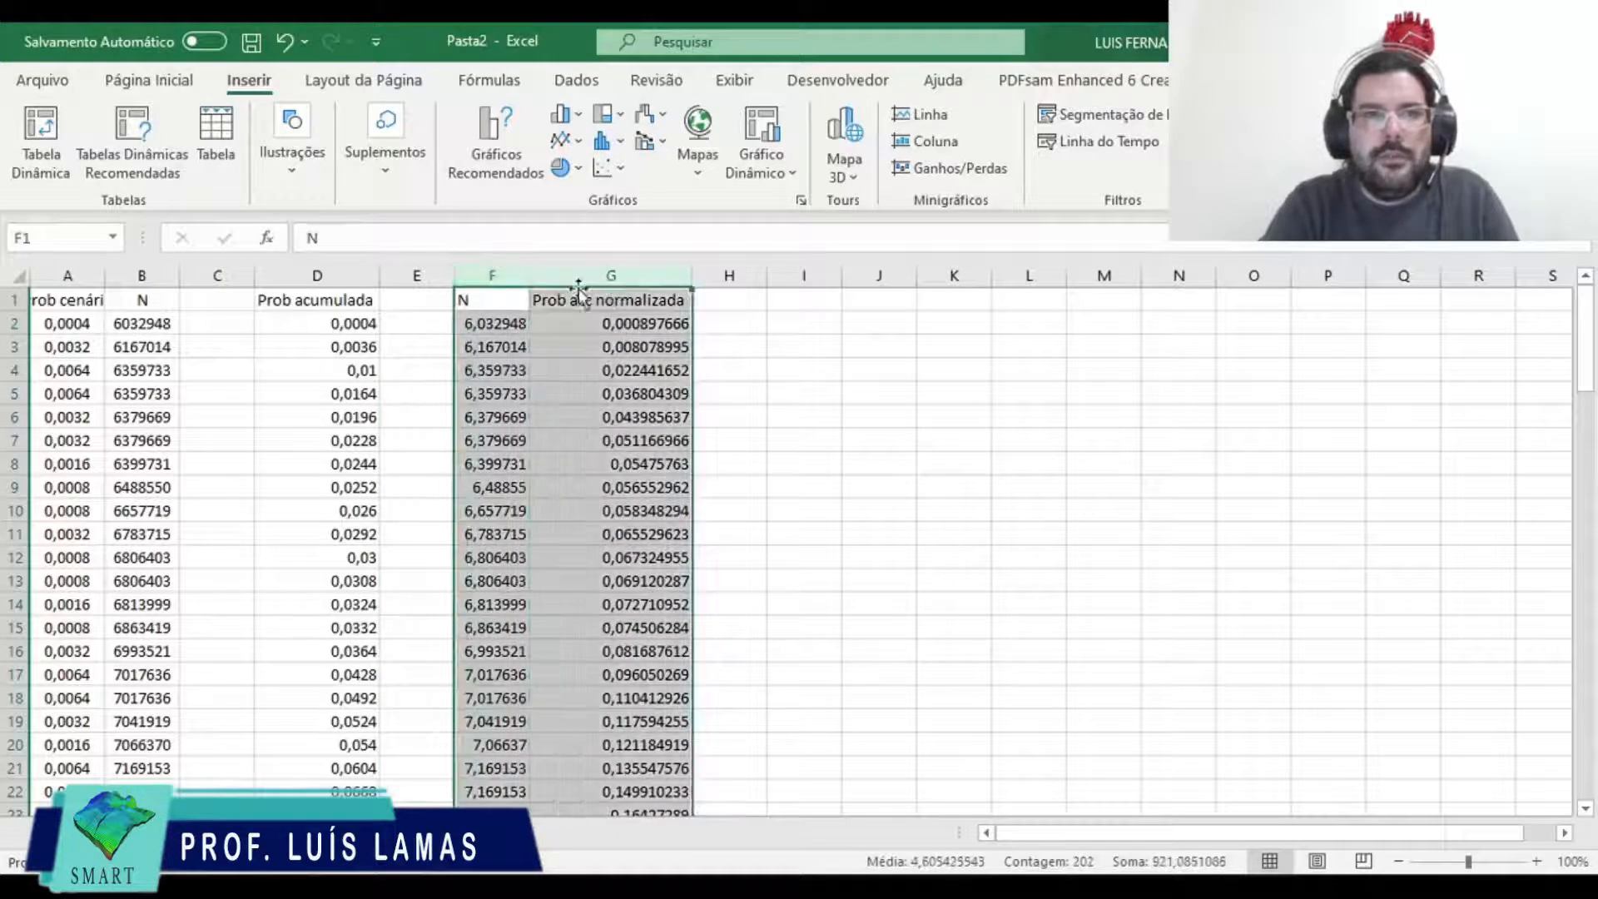
{"action": "left_click", "coordinate": [621, 170]}
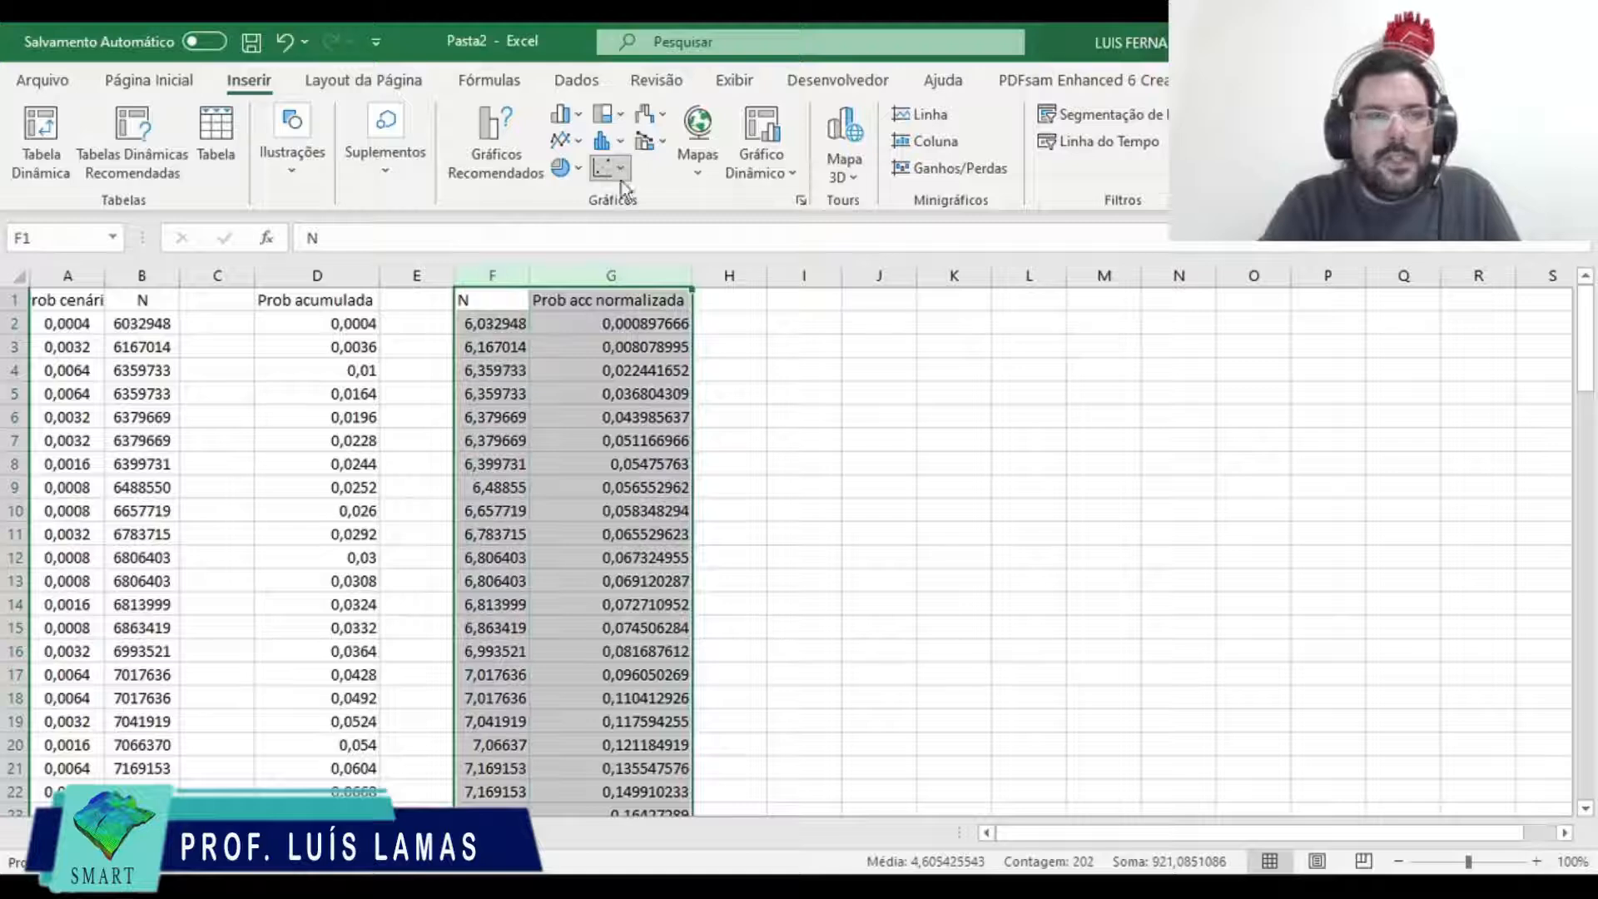
{"action": "left_click", "coordinate": [633, 219]}
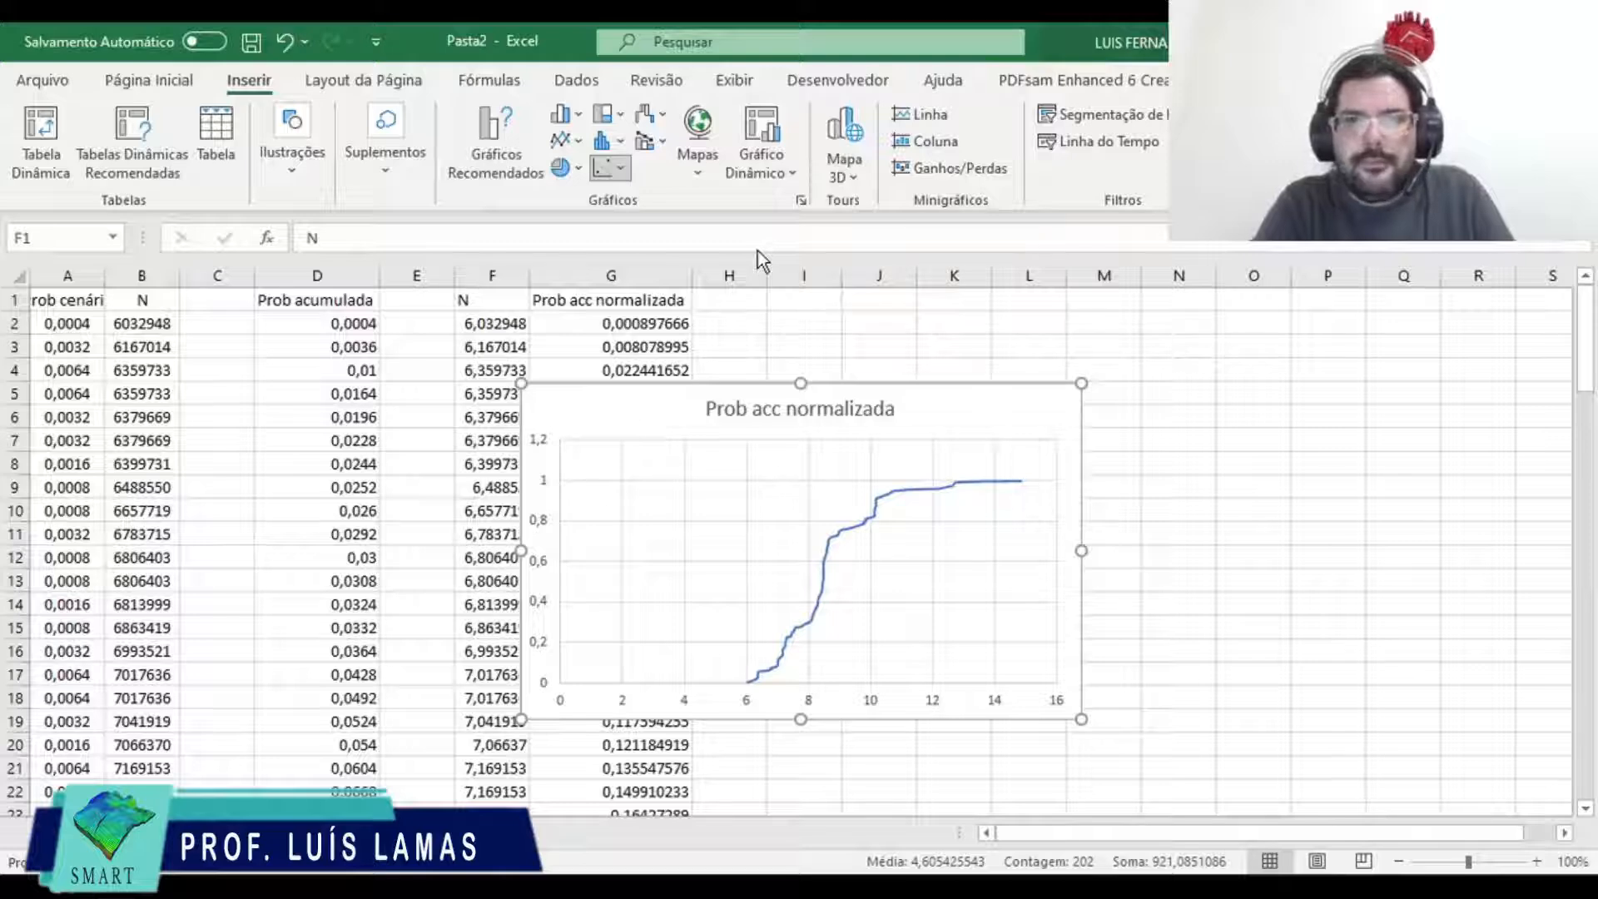
{"action": "key", "text": "ctrl+z"}
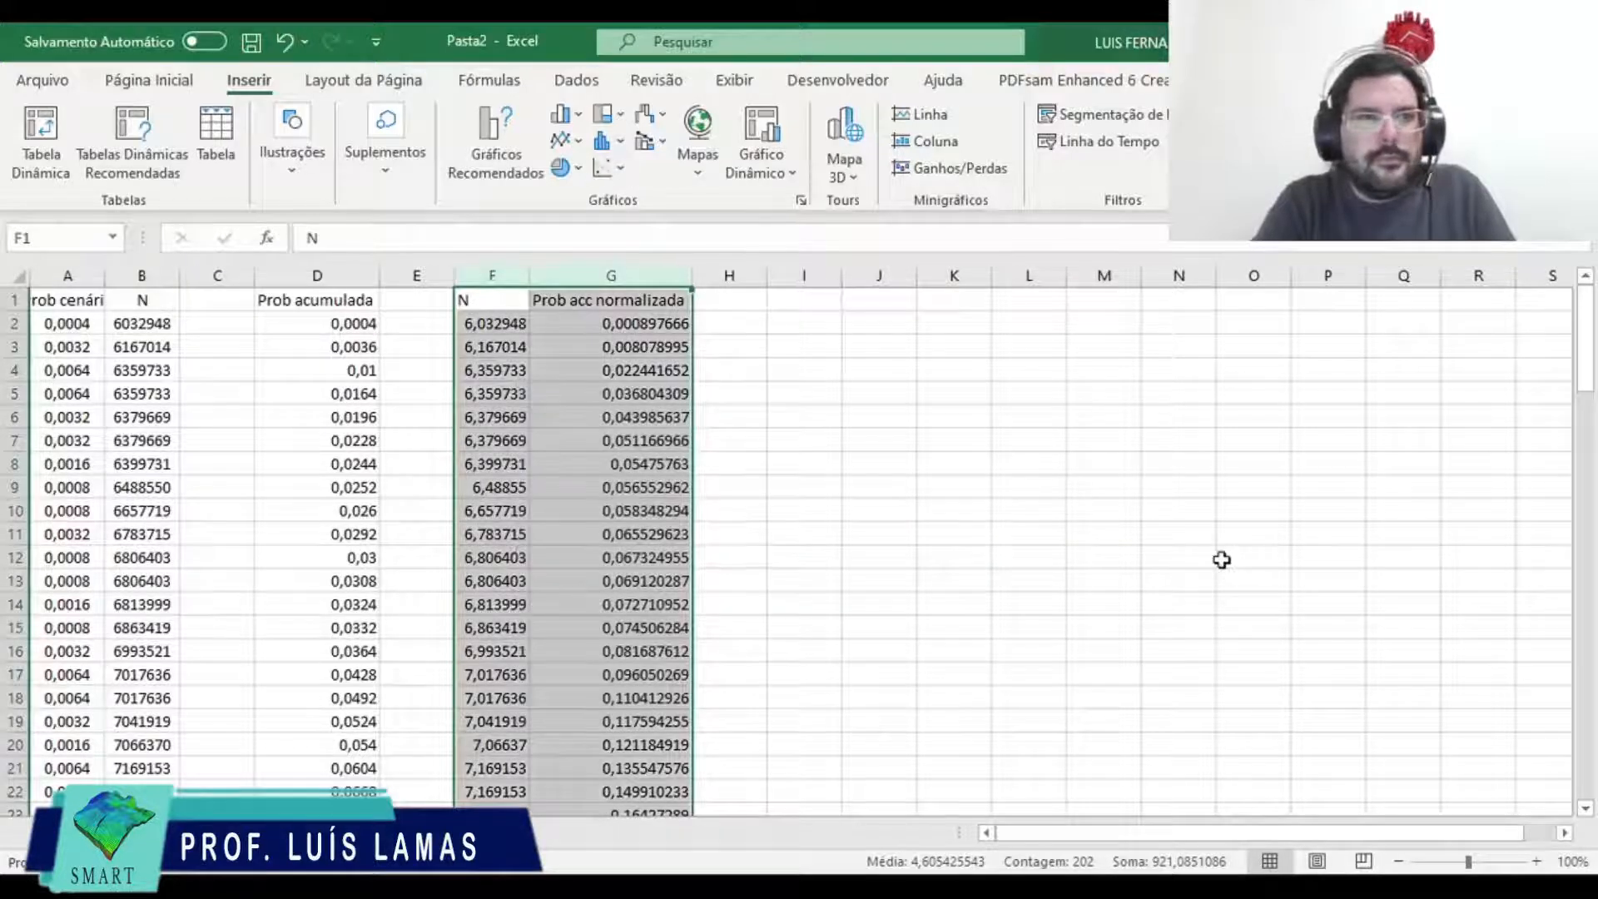
{"action": "left_click", "coordinate": [866, 473]}
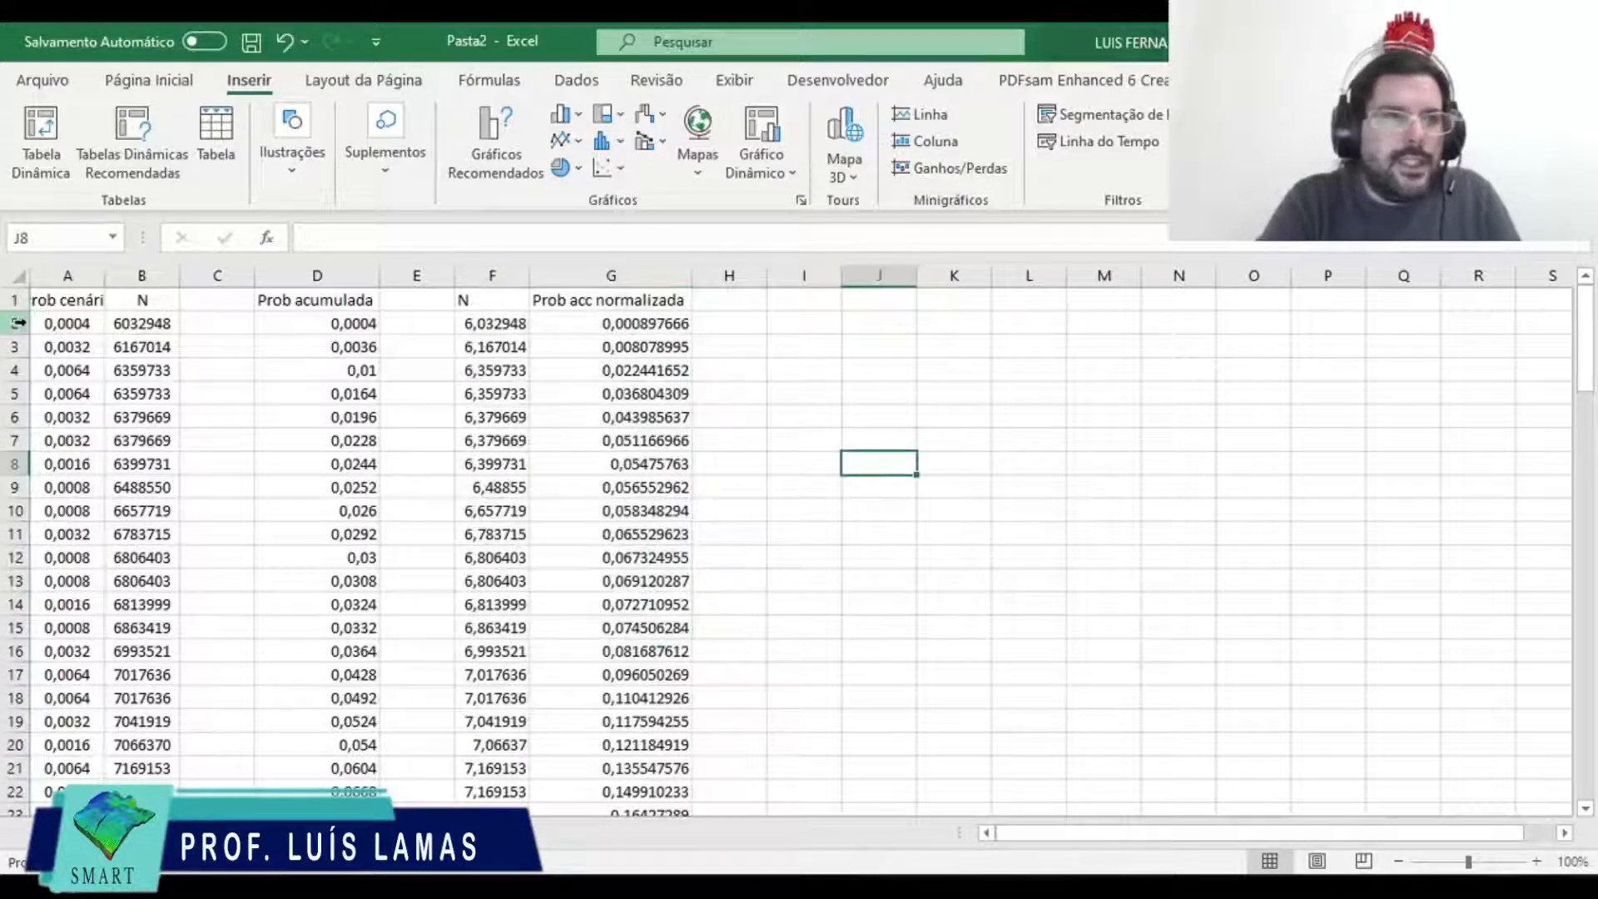
Step: Sort the Prob cenário and N data in columns A and B by N in descending order
{"action": "left_click_drag", "start_coordinate": [66, 275], "coordinate": [141, 276]}
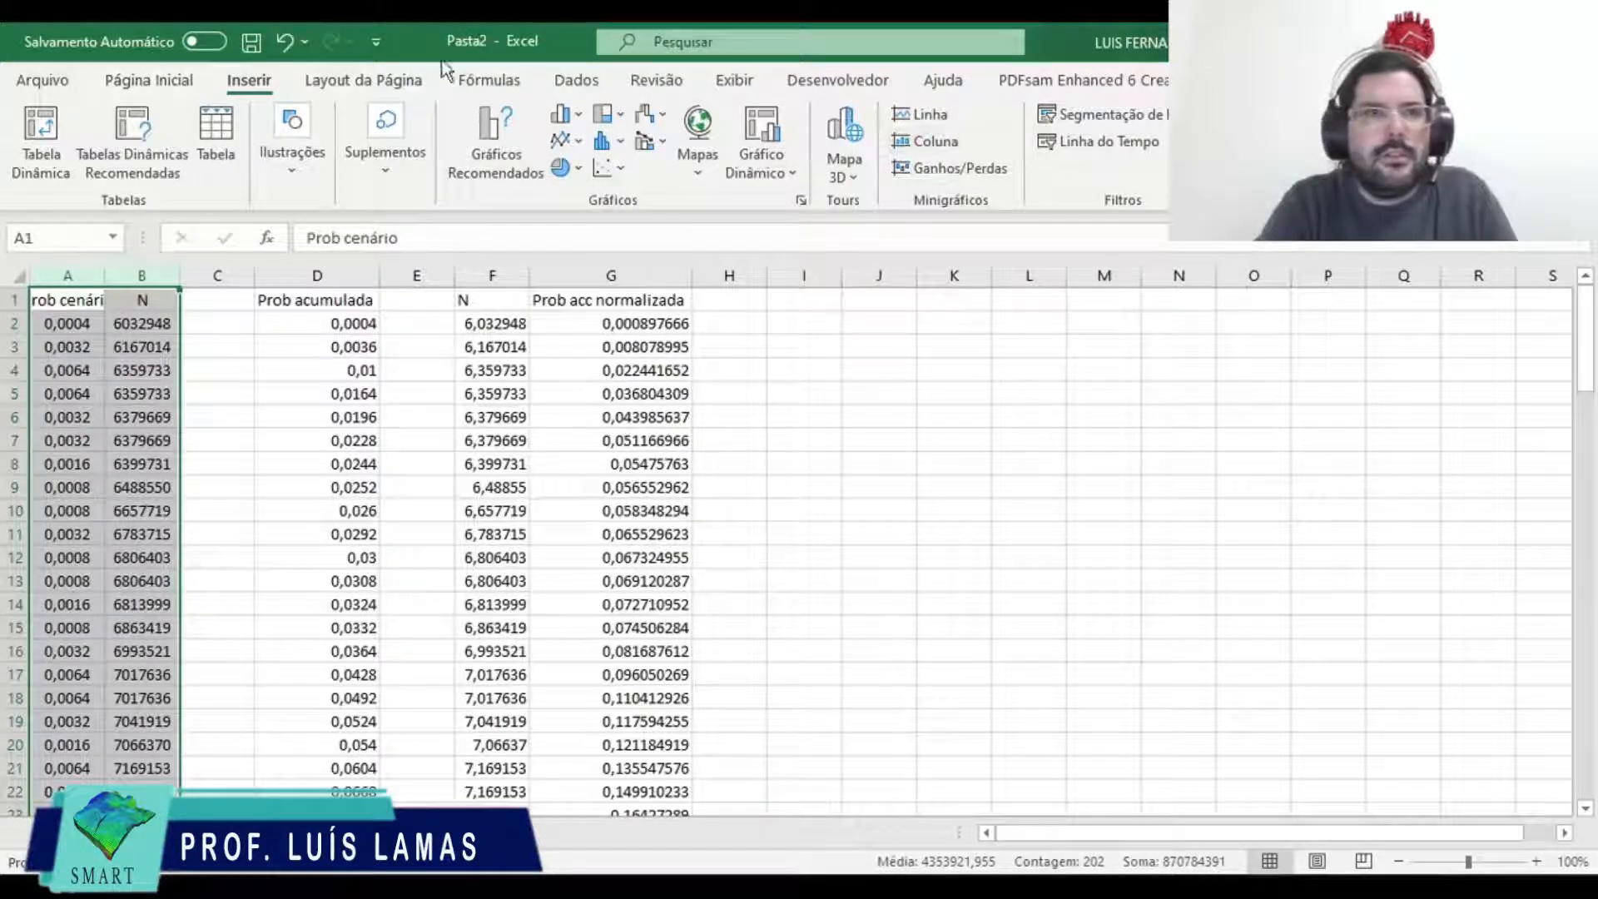
{"action": "left_click", "coordinate": [596, 74]}
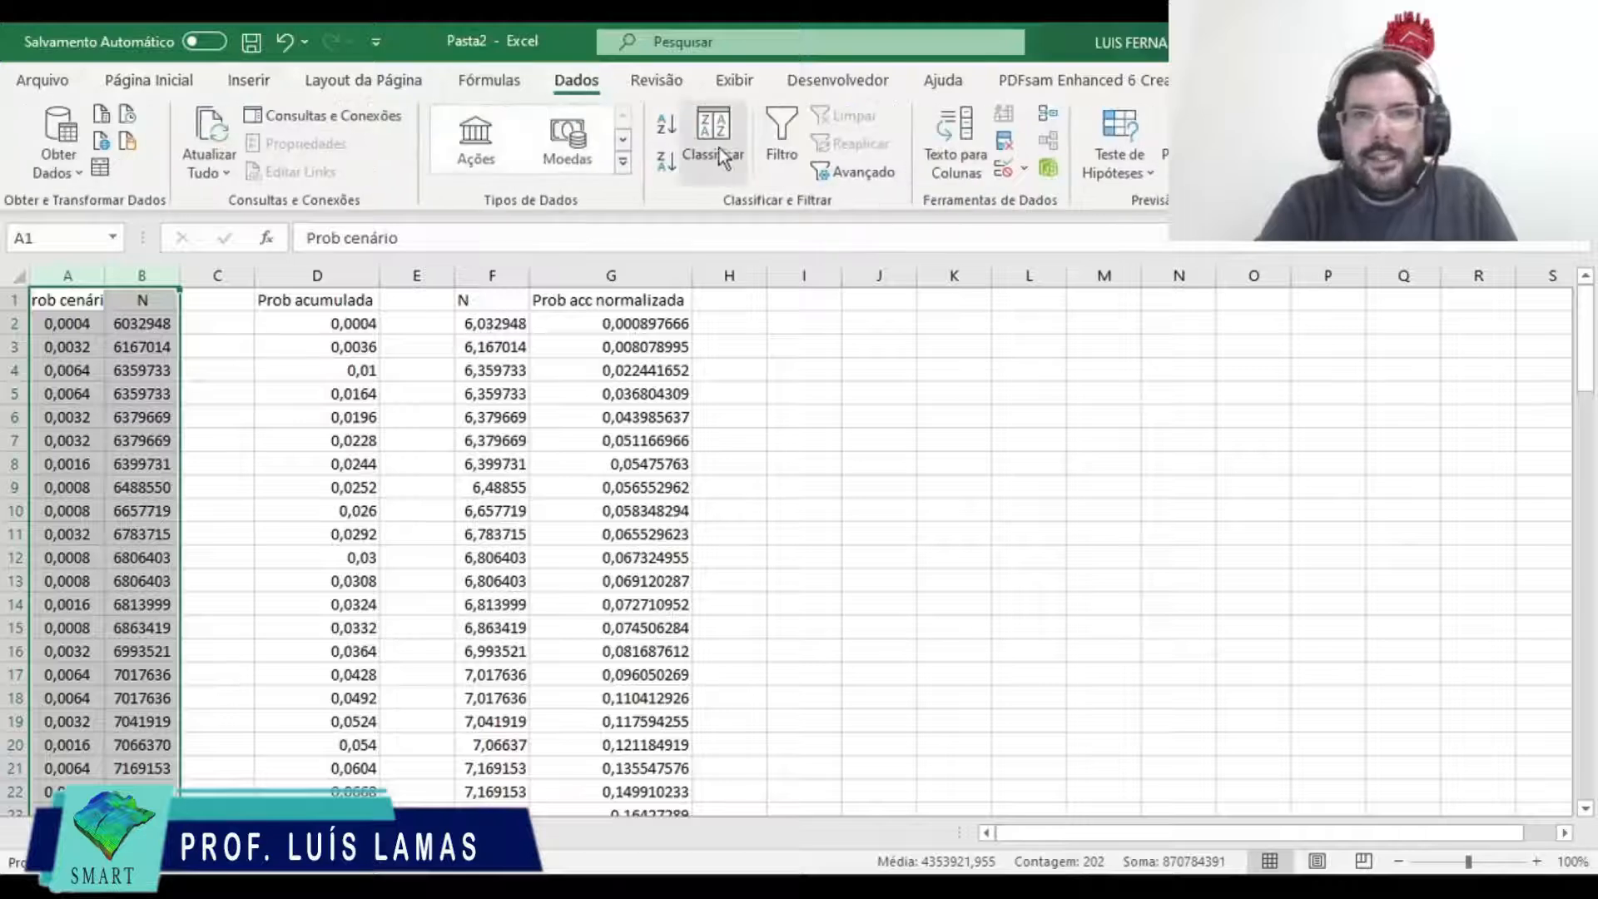
{"action": "left_click", "coordinate": [720, 157]}
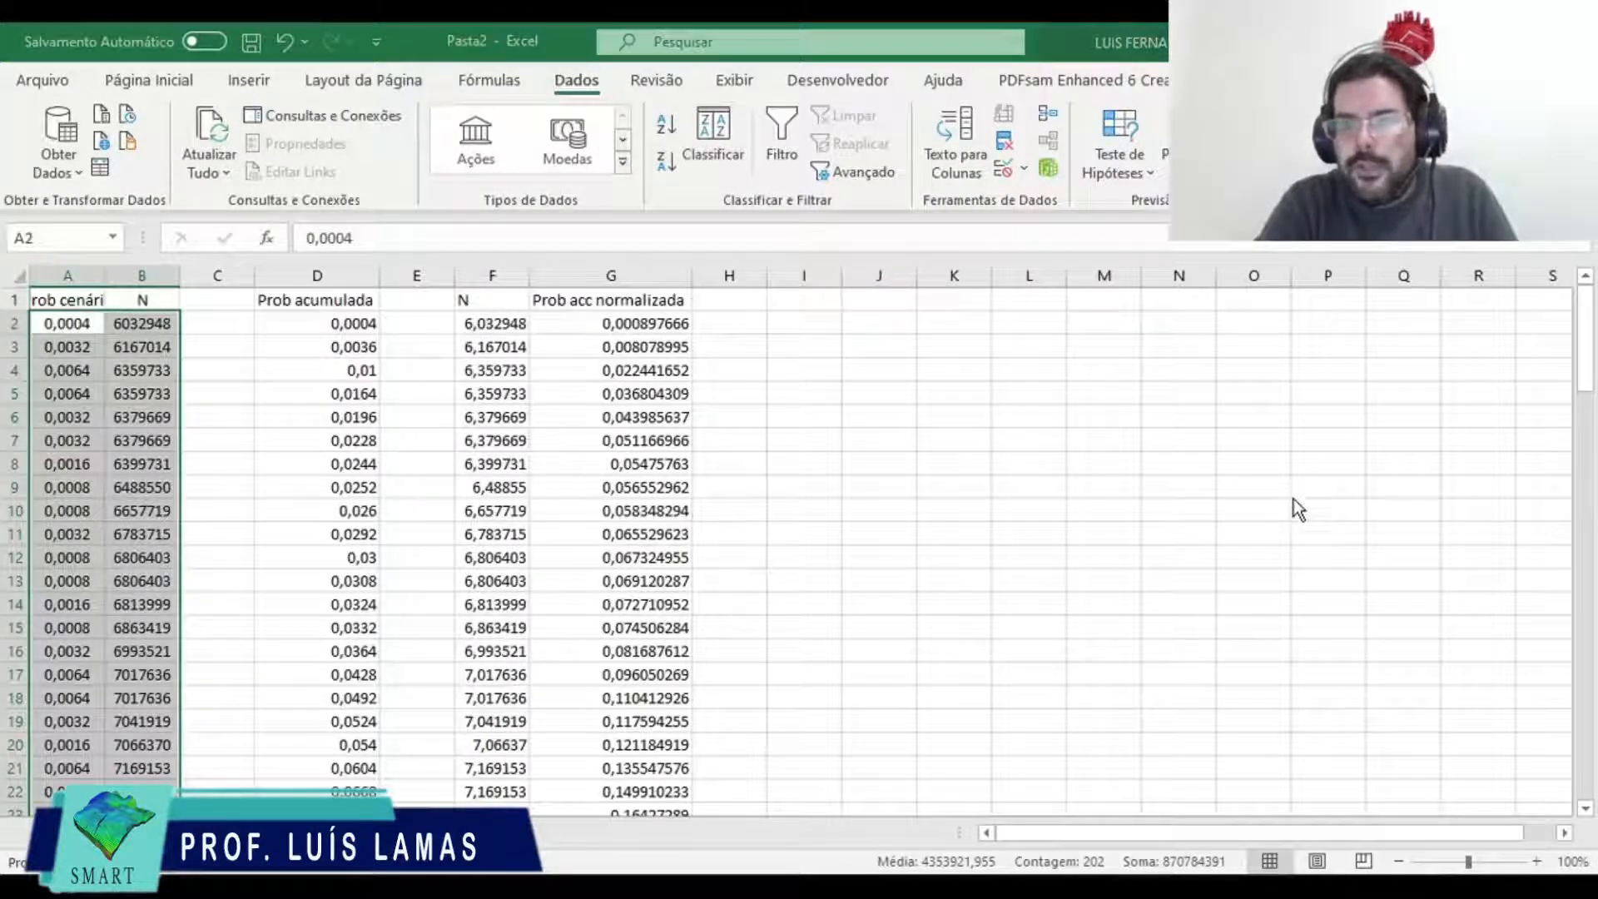
{"action": "left_click", "coordinate": [1339, 667]}
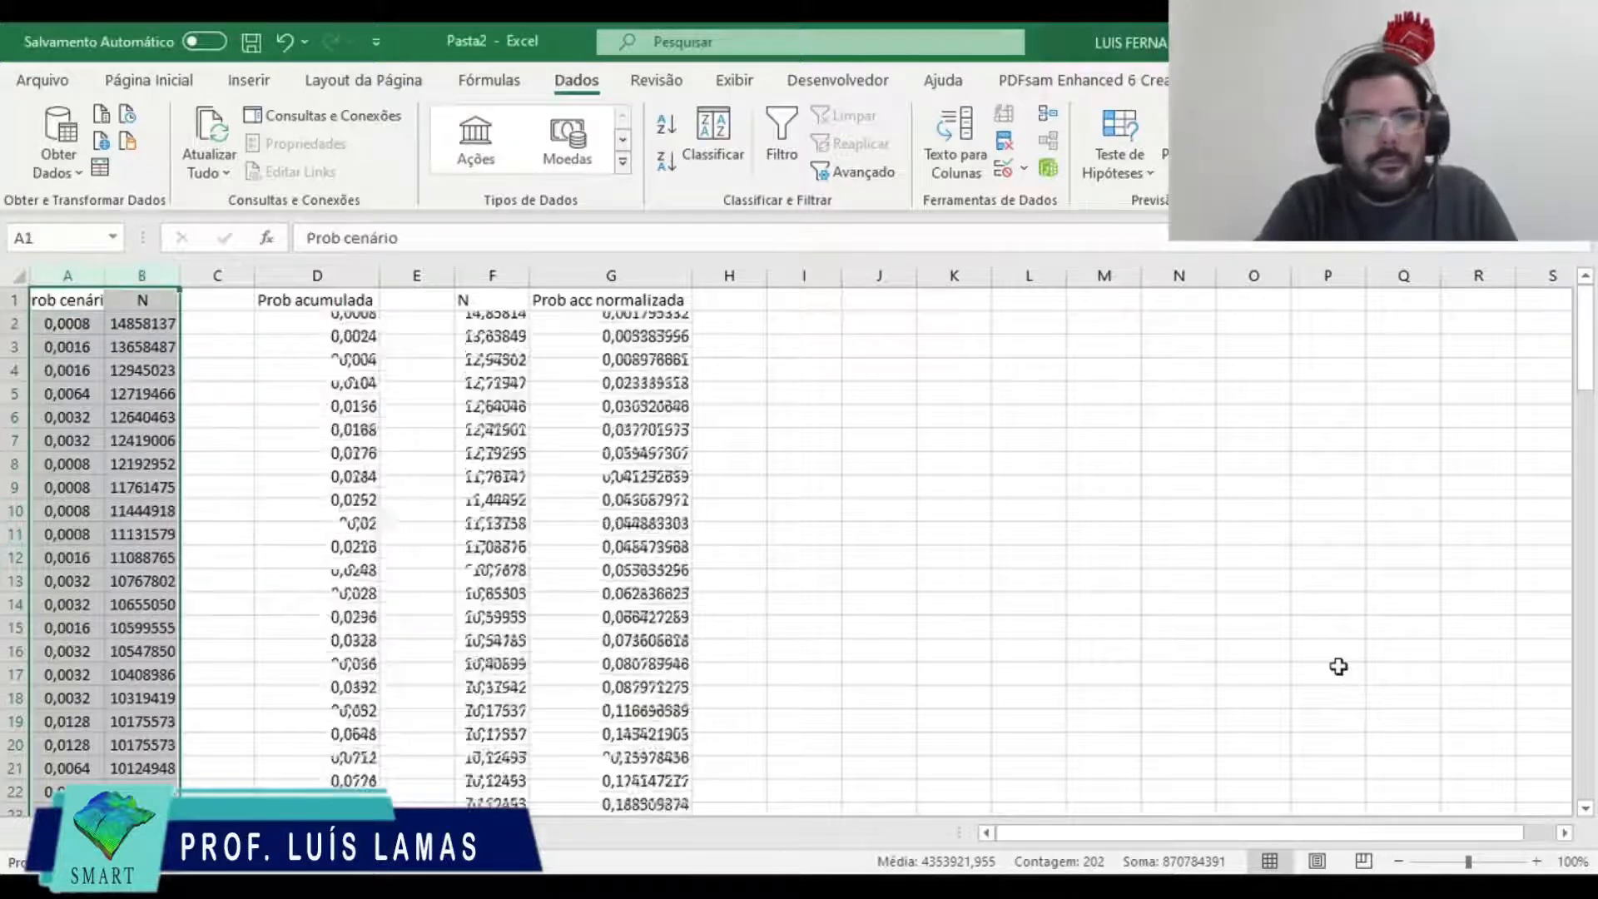
{"action": "left_click", "coordinate": [62, 344]}
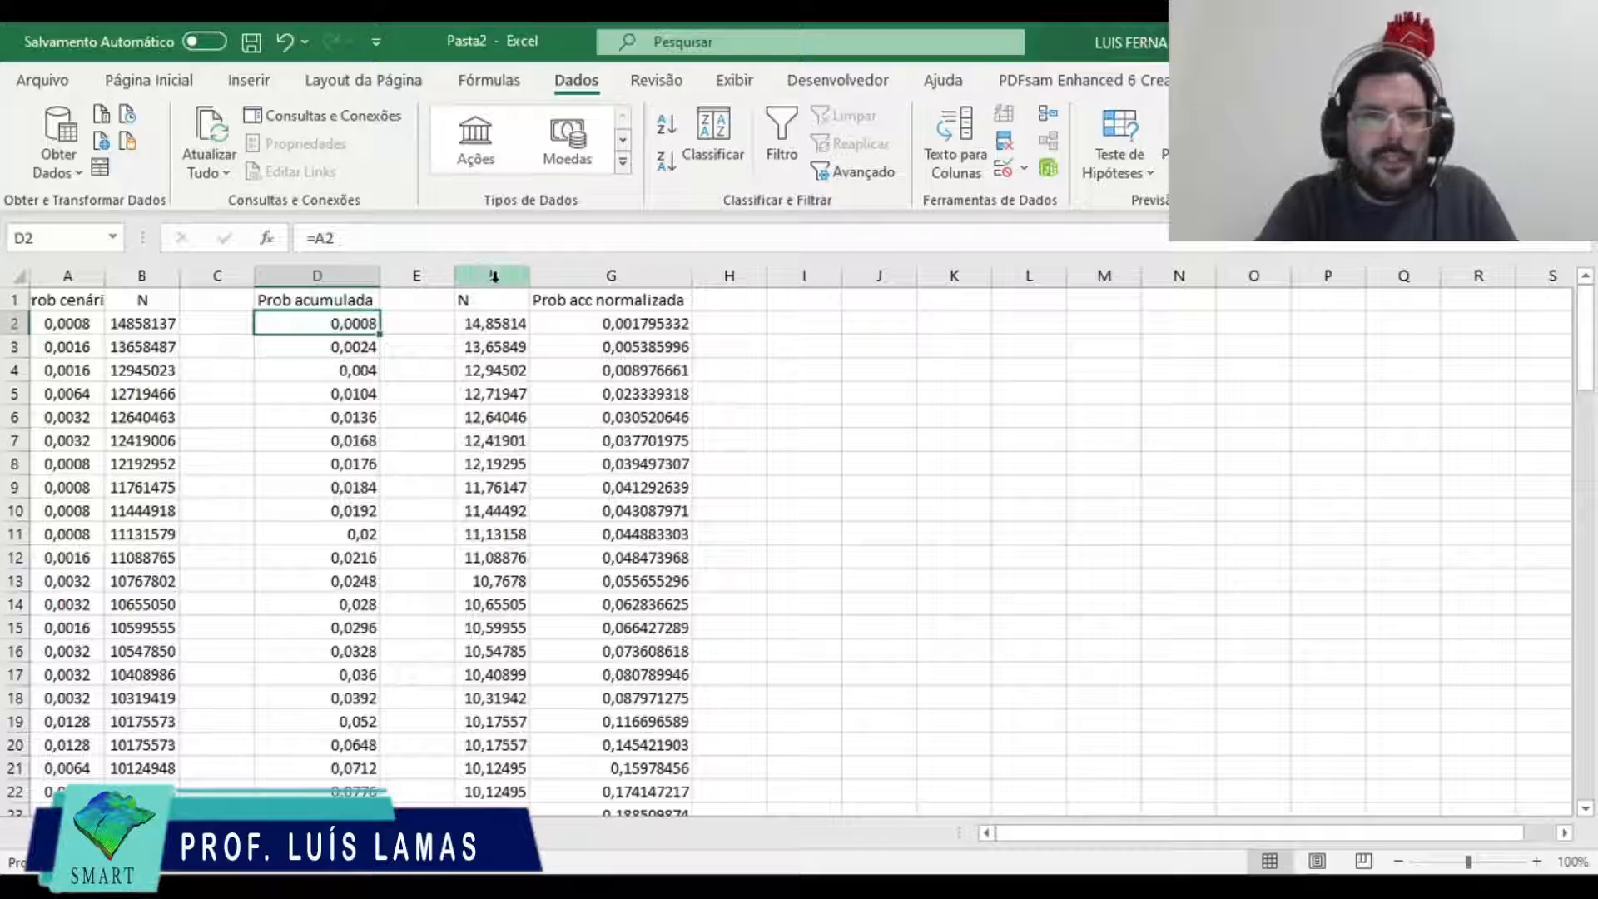
Step: Insert a scatter chart with lines and no markers from columns F and G, and place it beside the data, clear of column G
{"action": "left_click_drag", "start_coordinate": [495, 275], "coordinate": [600, 276]}
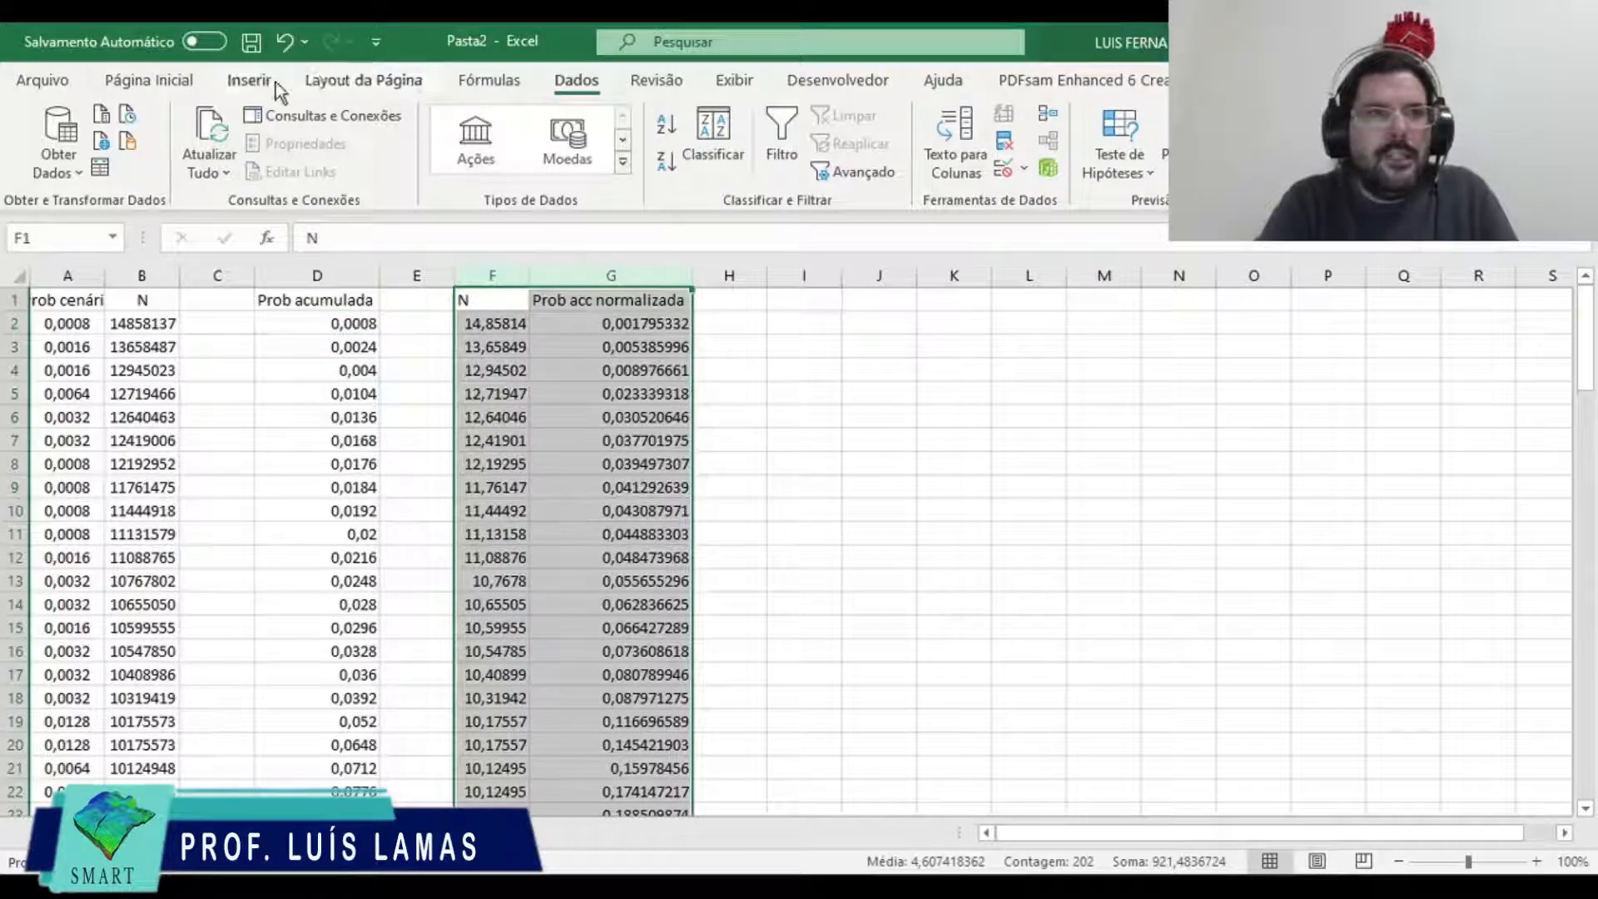
{"action": "left_click", "coordinate": [170, 84]}
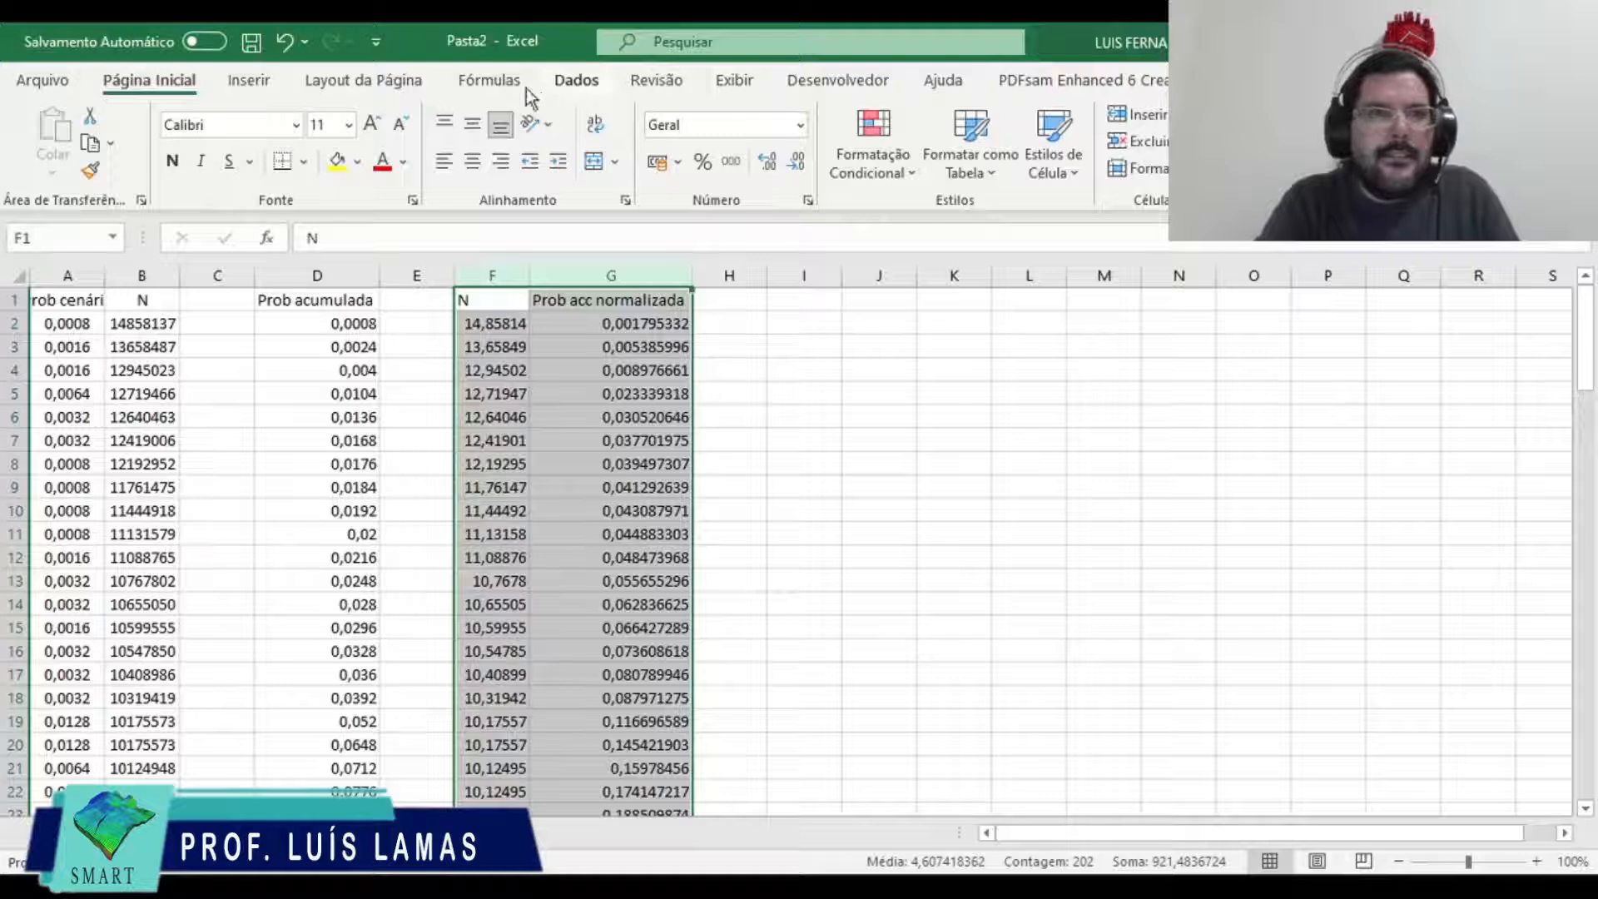
{"action": "left_click", "coordinate": [268, 82]}
{"action": "left_click", "coordinate": [623, 173]}
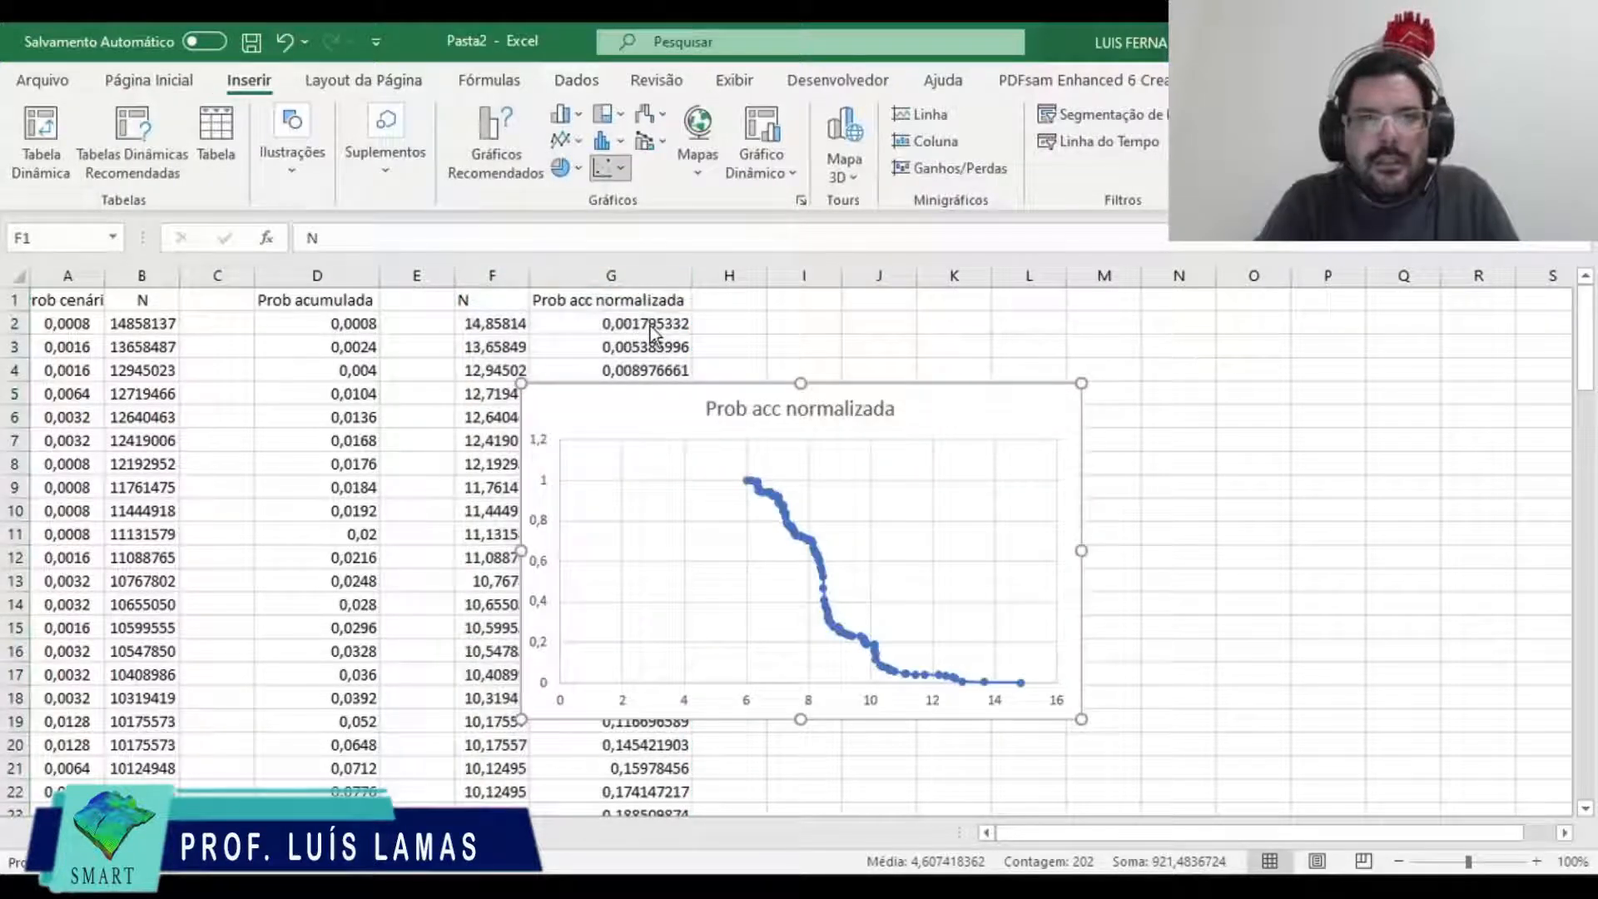
{"action": "left_click", "coordinate": [706, 335]}
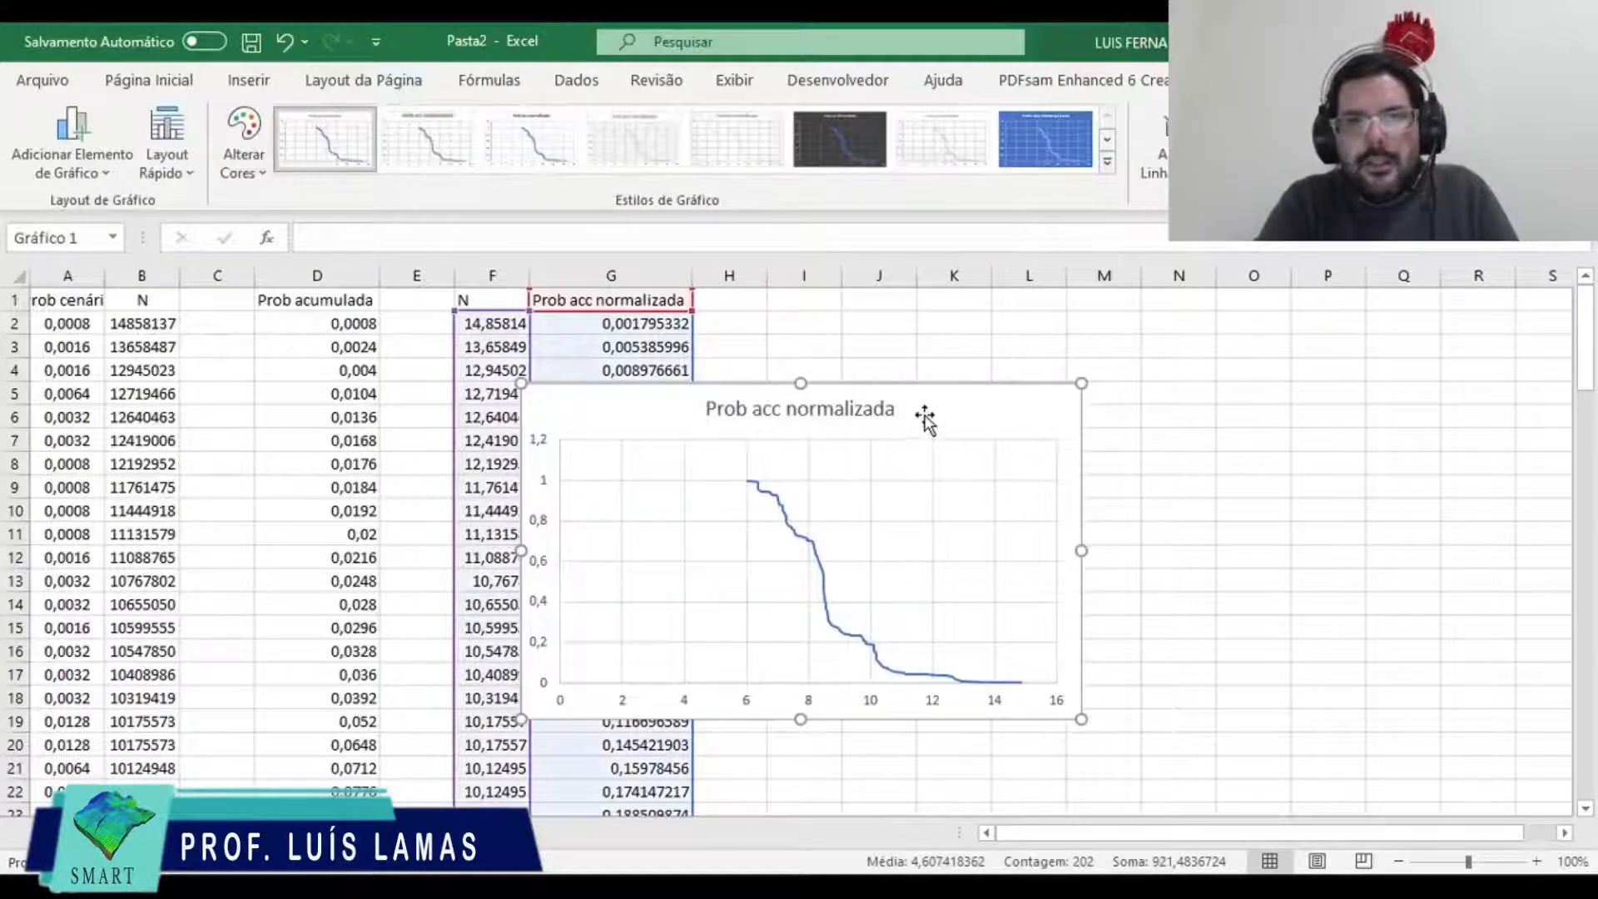
{"action": "left_click_drag", "start_coordinate": [924, 416], "coordinate": [1176, 362]}
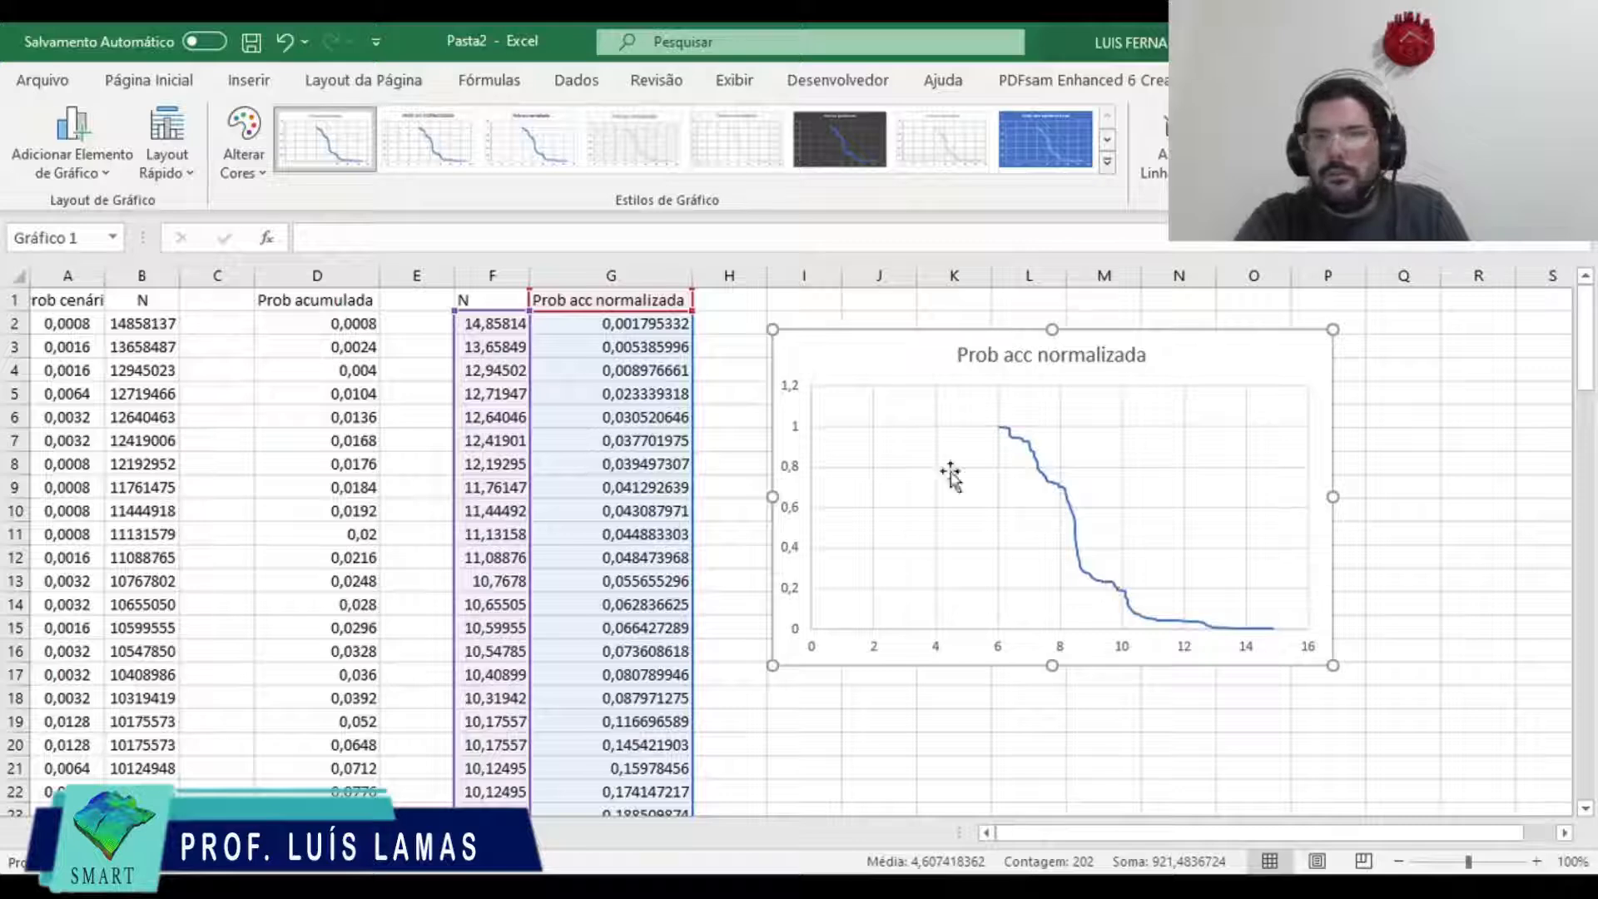
Step: Set the minimum of the chart's horizontal axis to 5
{"action": "left_click", "coordinate": [1059, 648]}
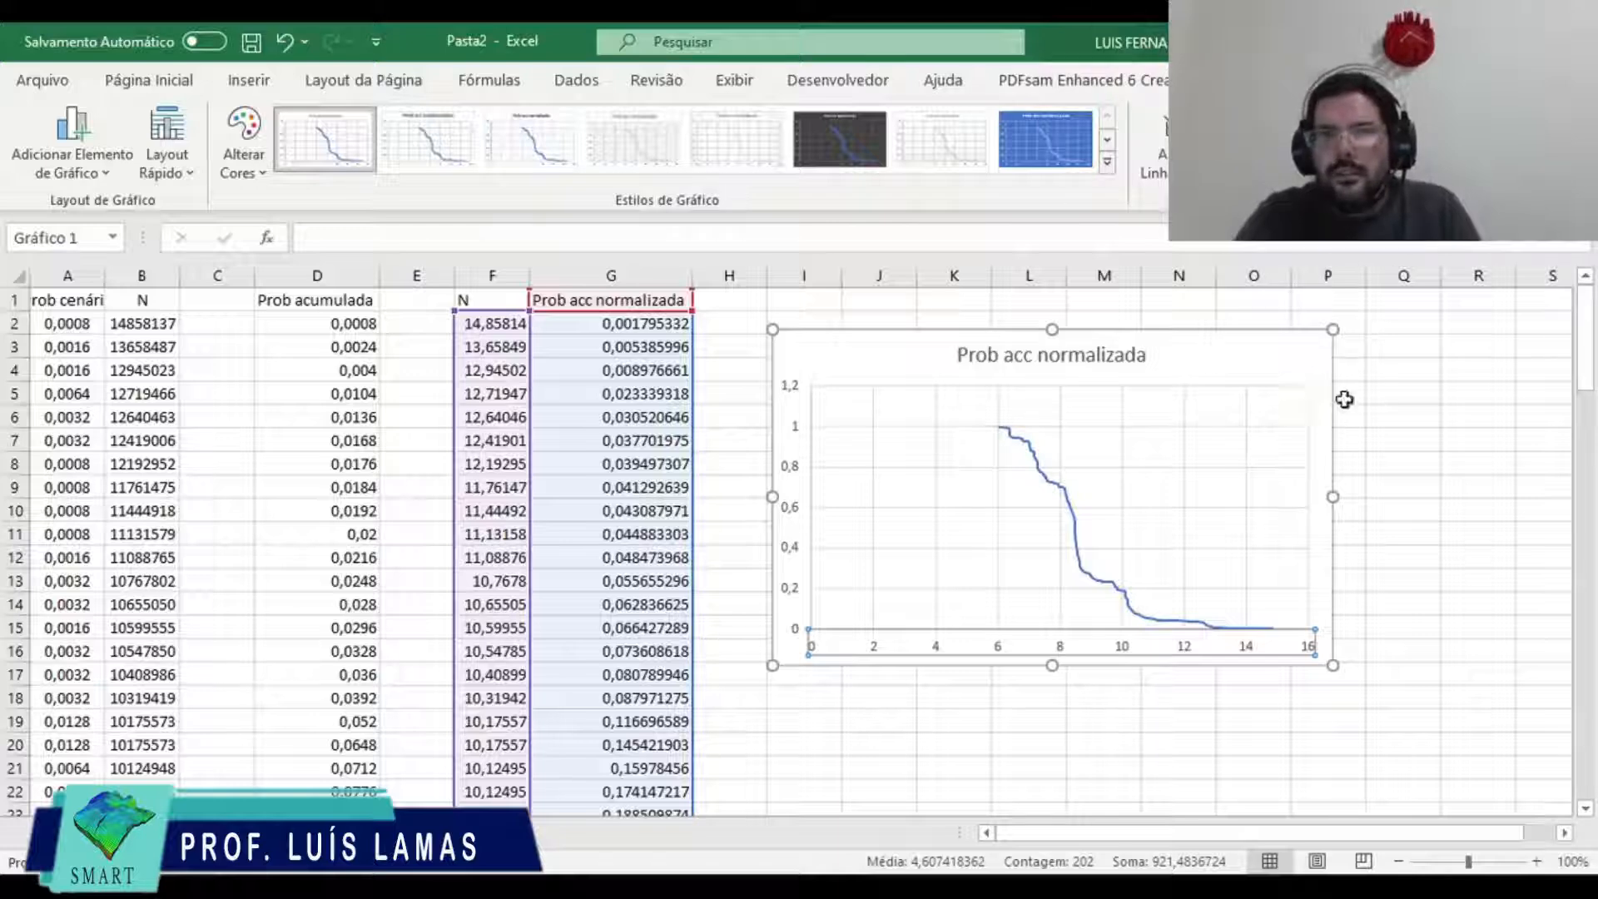
{"action": "key", "text": "Escape"}
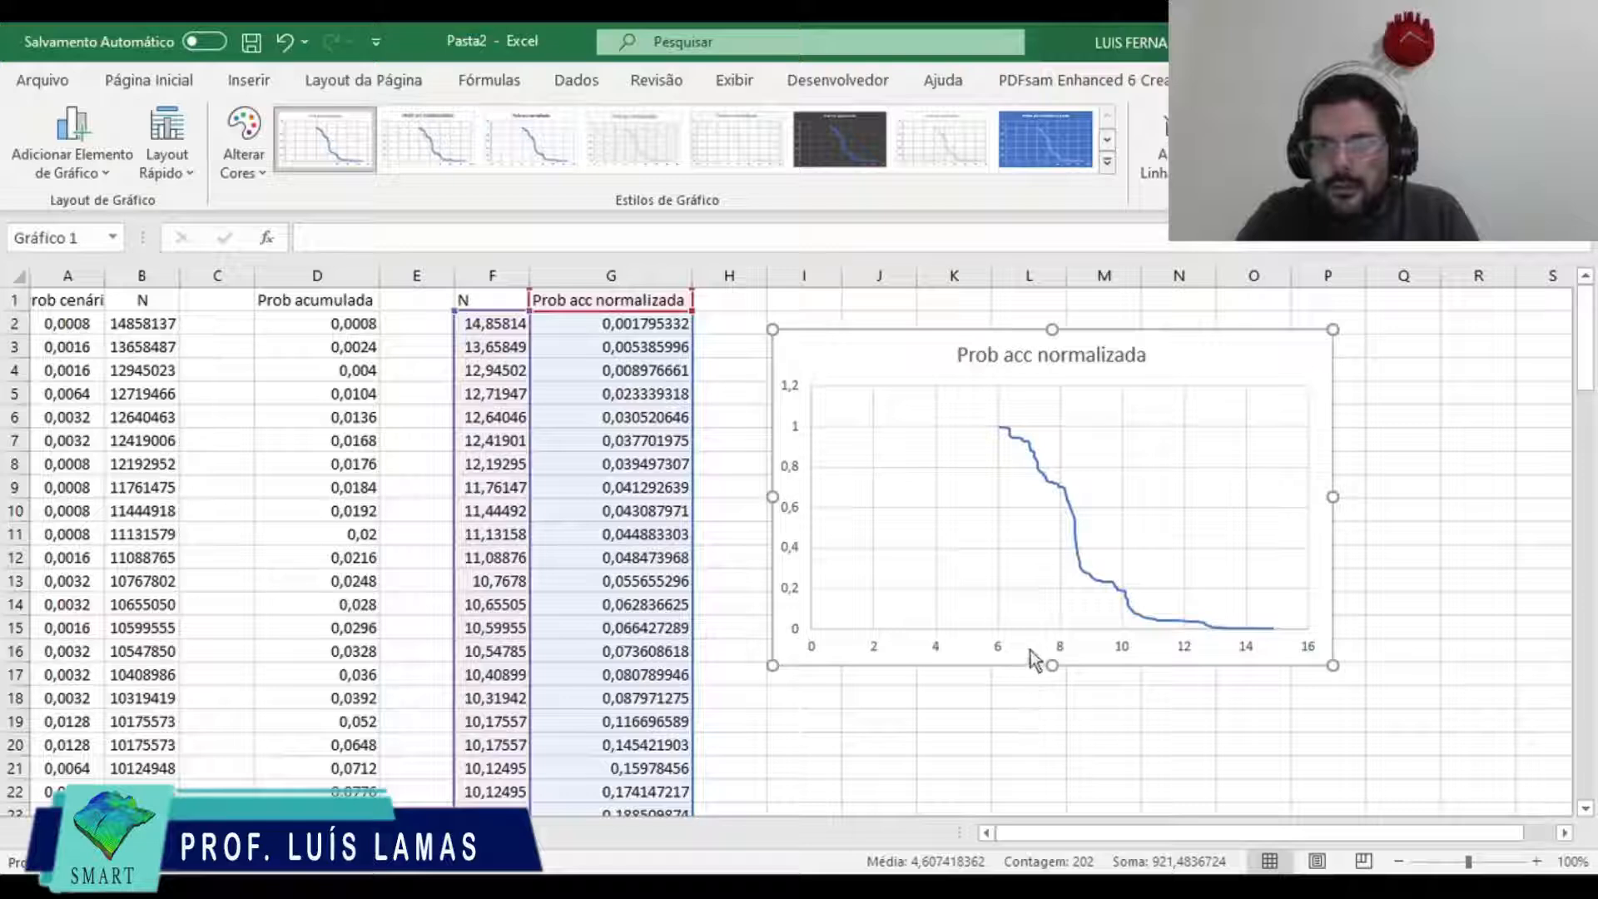
{"action": "left_click", "coordinate": [1060, 648]}
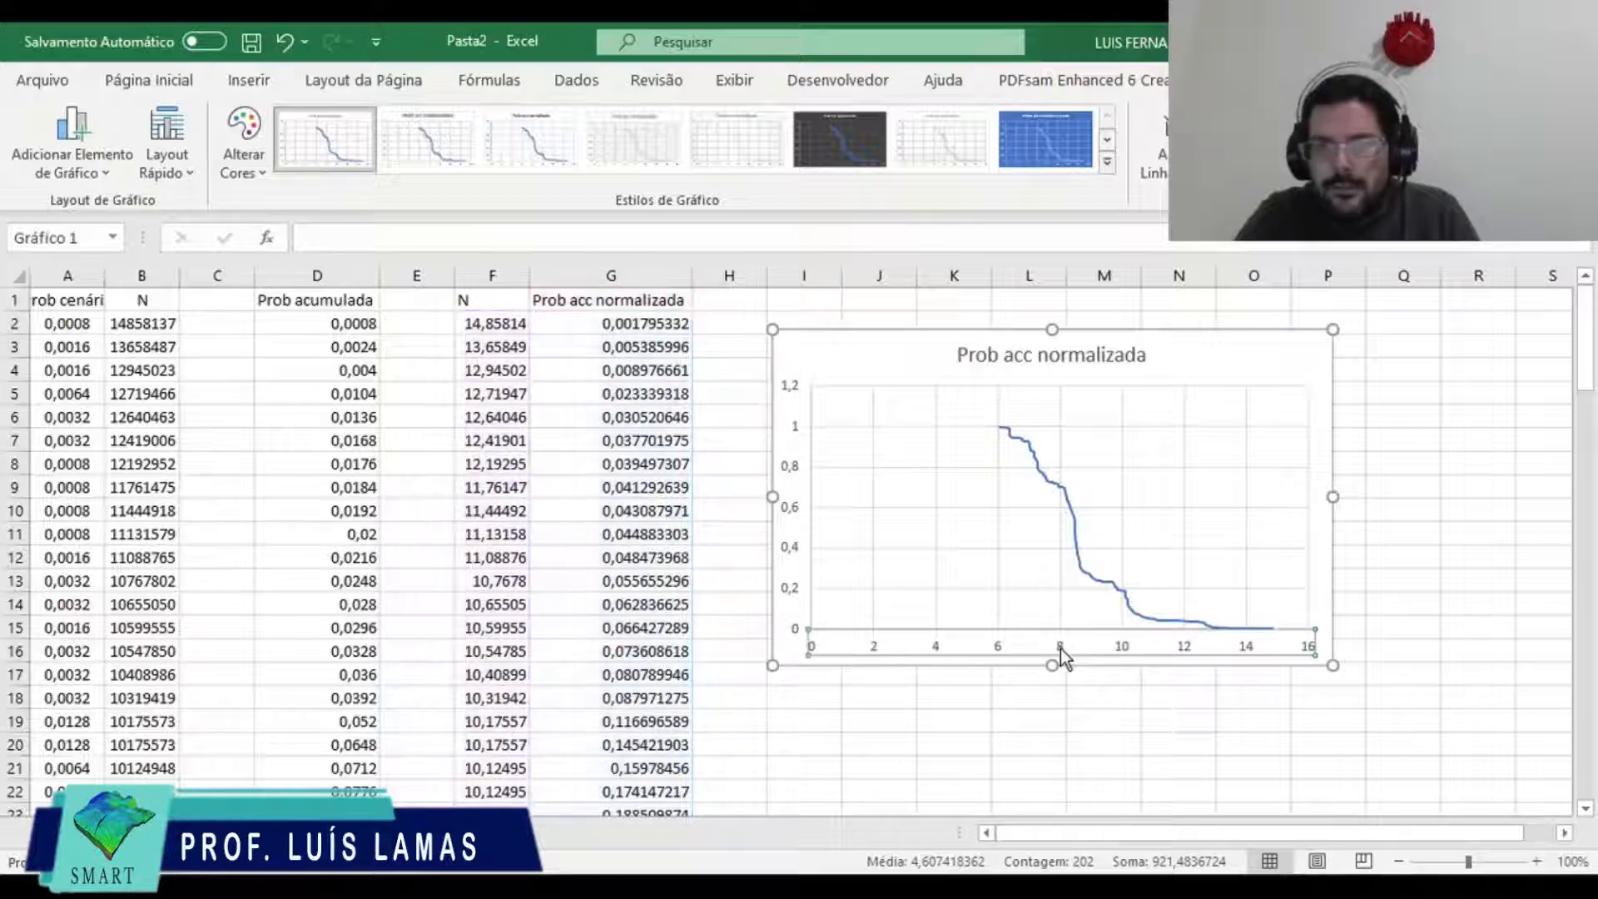
{"action": "double_click", "coordinate": [1180, 637]}
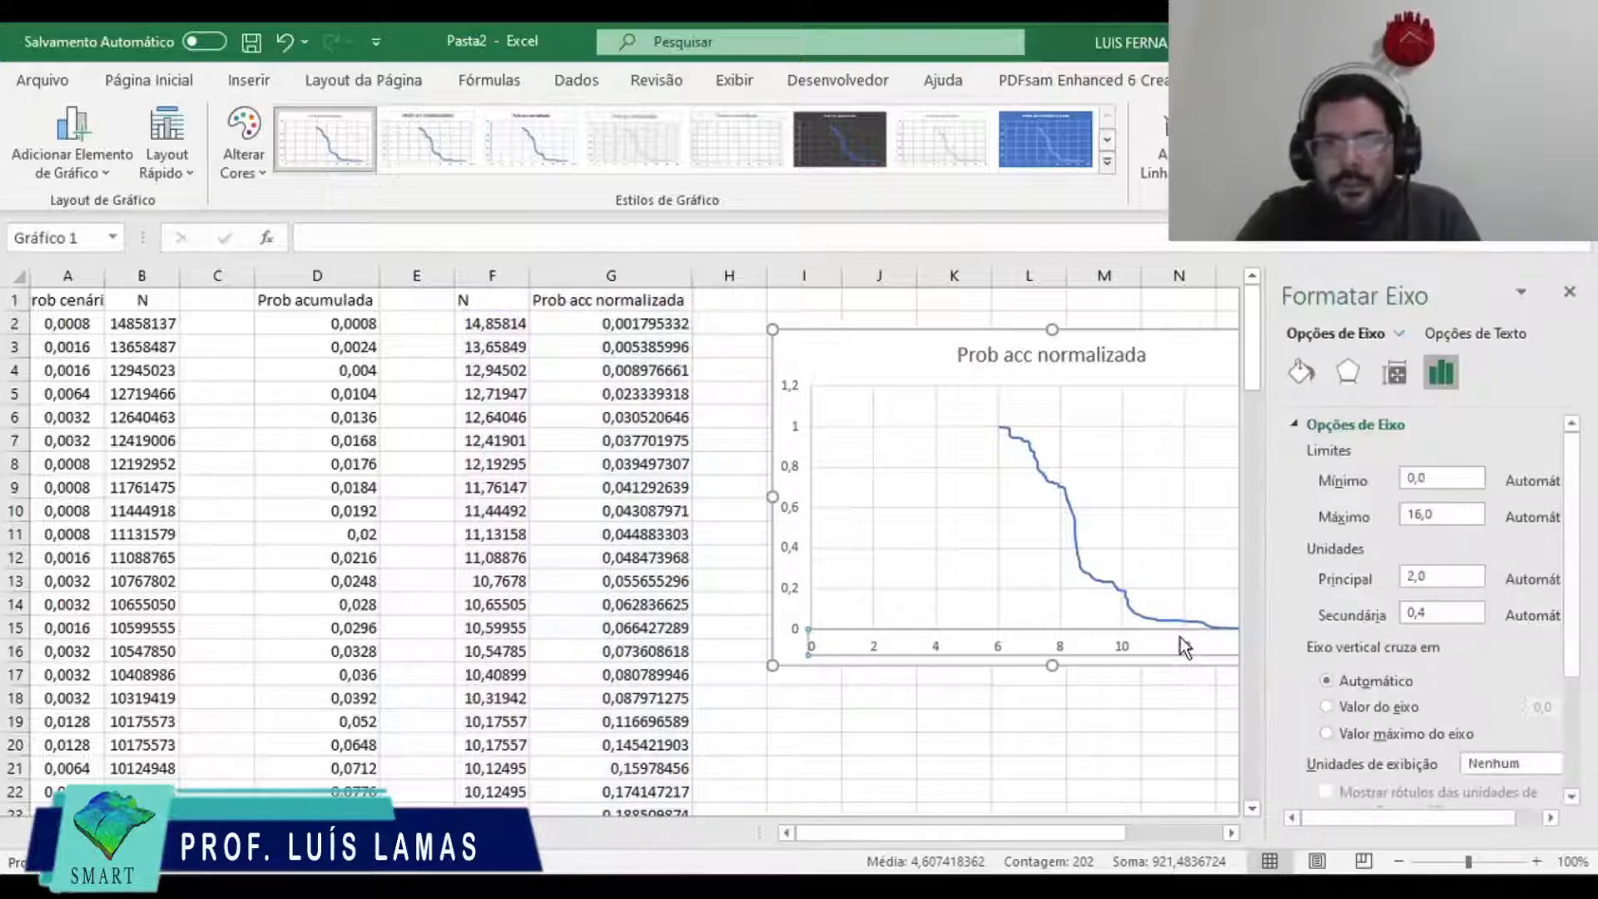
{"action": "left_click_drag", "start_coordinate": [1455, 481], "coordinate": [1347, 484]}
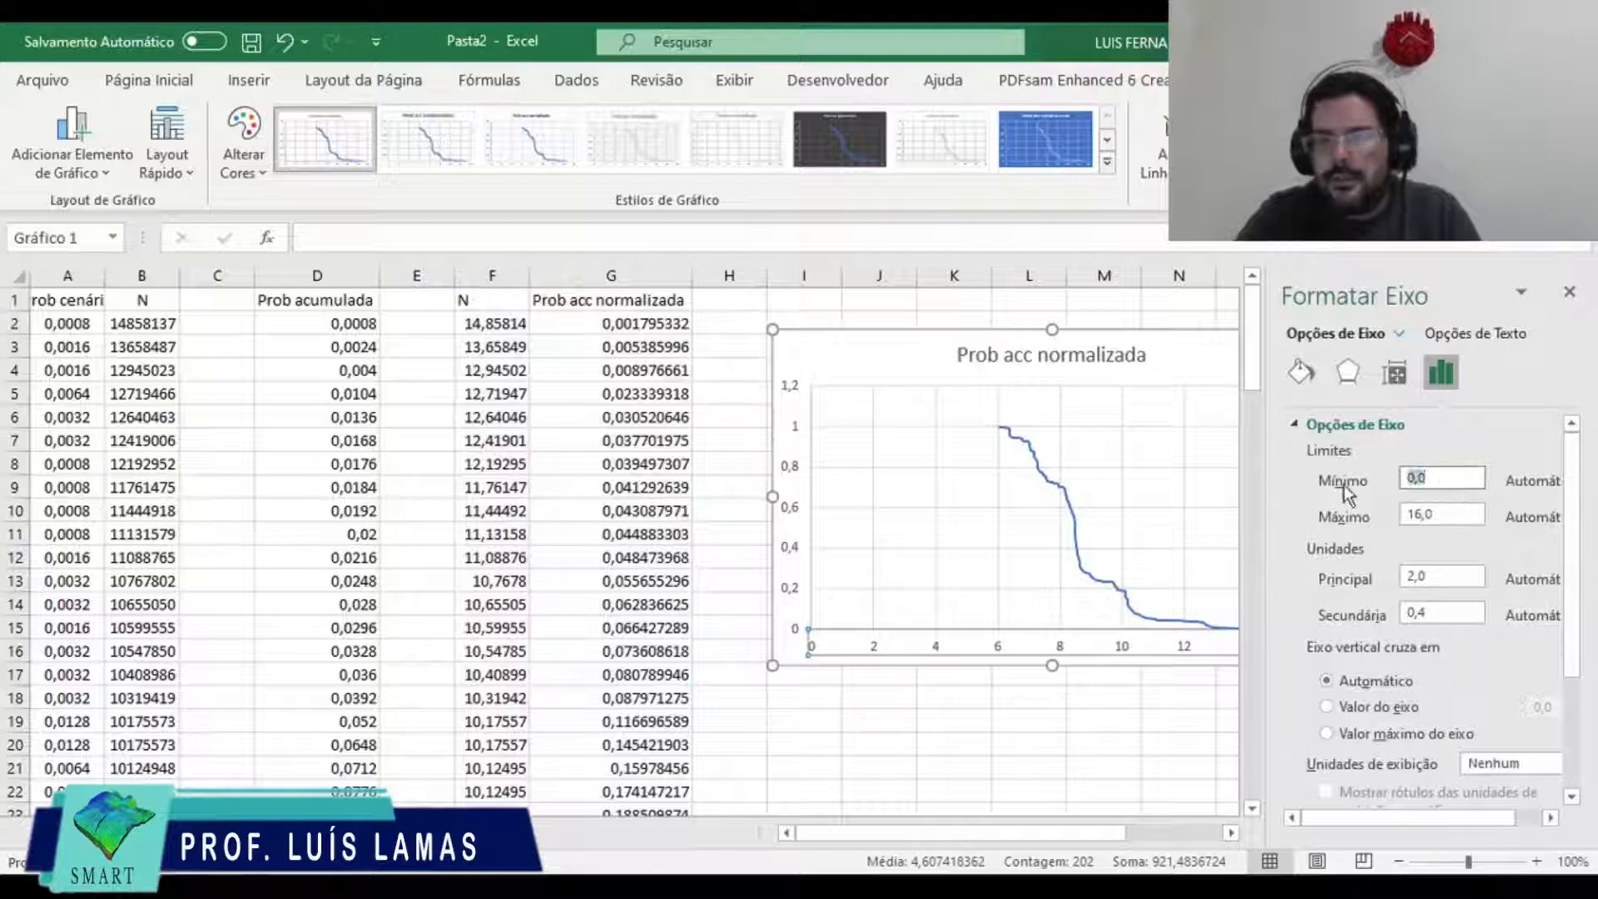
{"action": "type", "text": "5"}
{"action": "key", "text": "Return"}
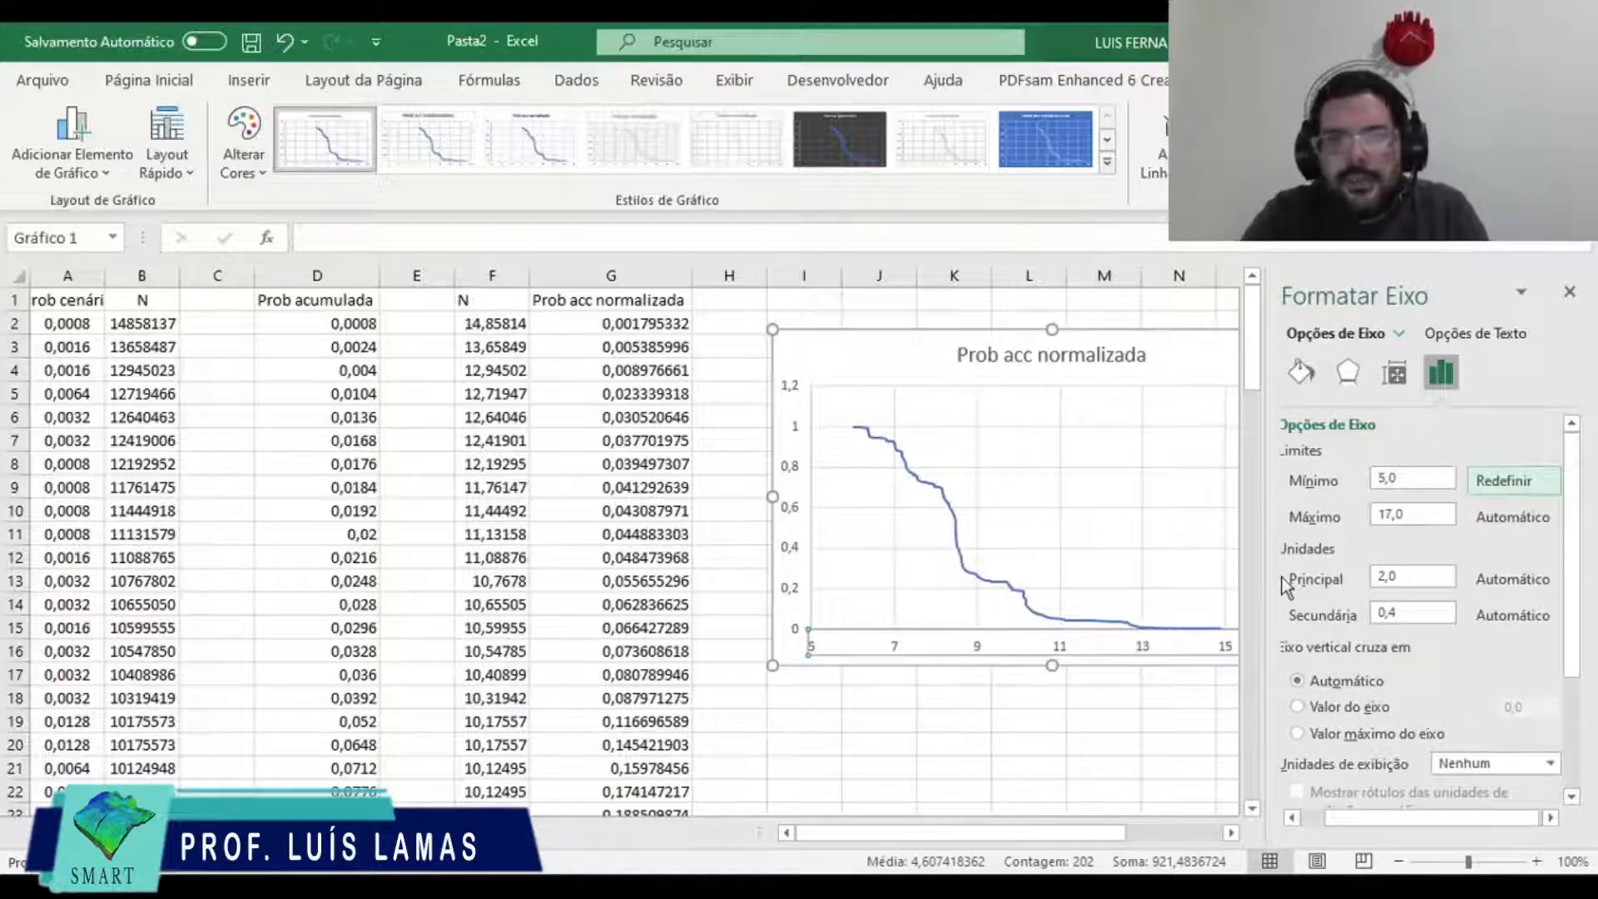
Step: Set the maximum of the chart's vertical axis to 1 and close the axis formatting options
{"action": "left_click", "coordinate": [795, 444]}
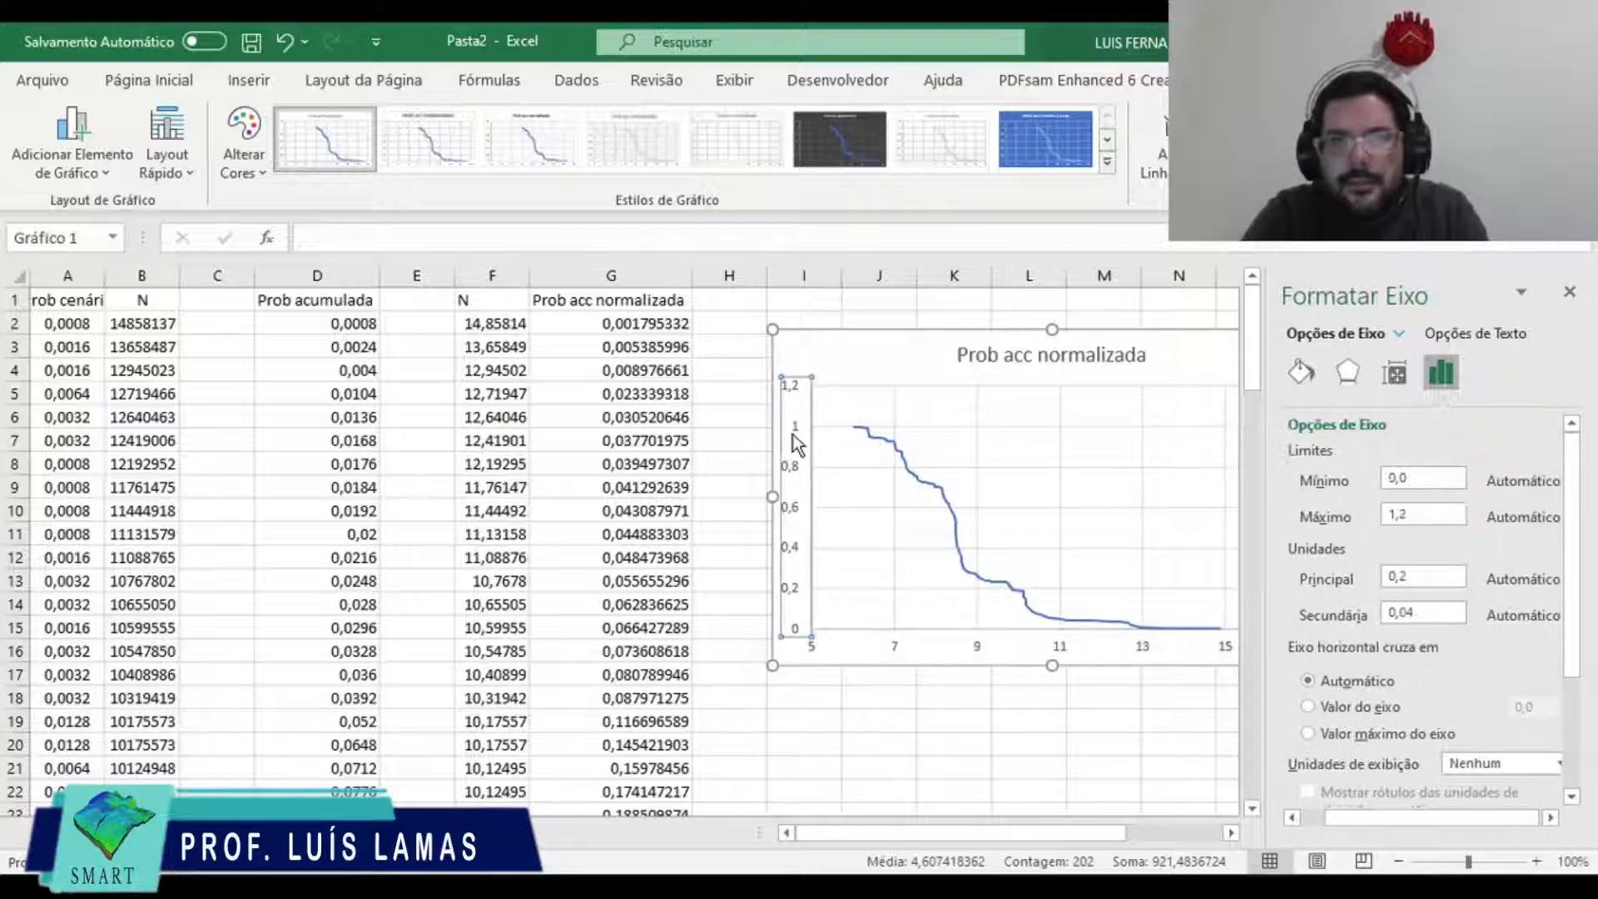
{"action": "left_click", "coordinate": [1436, 510]}
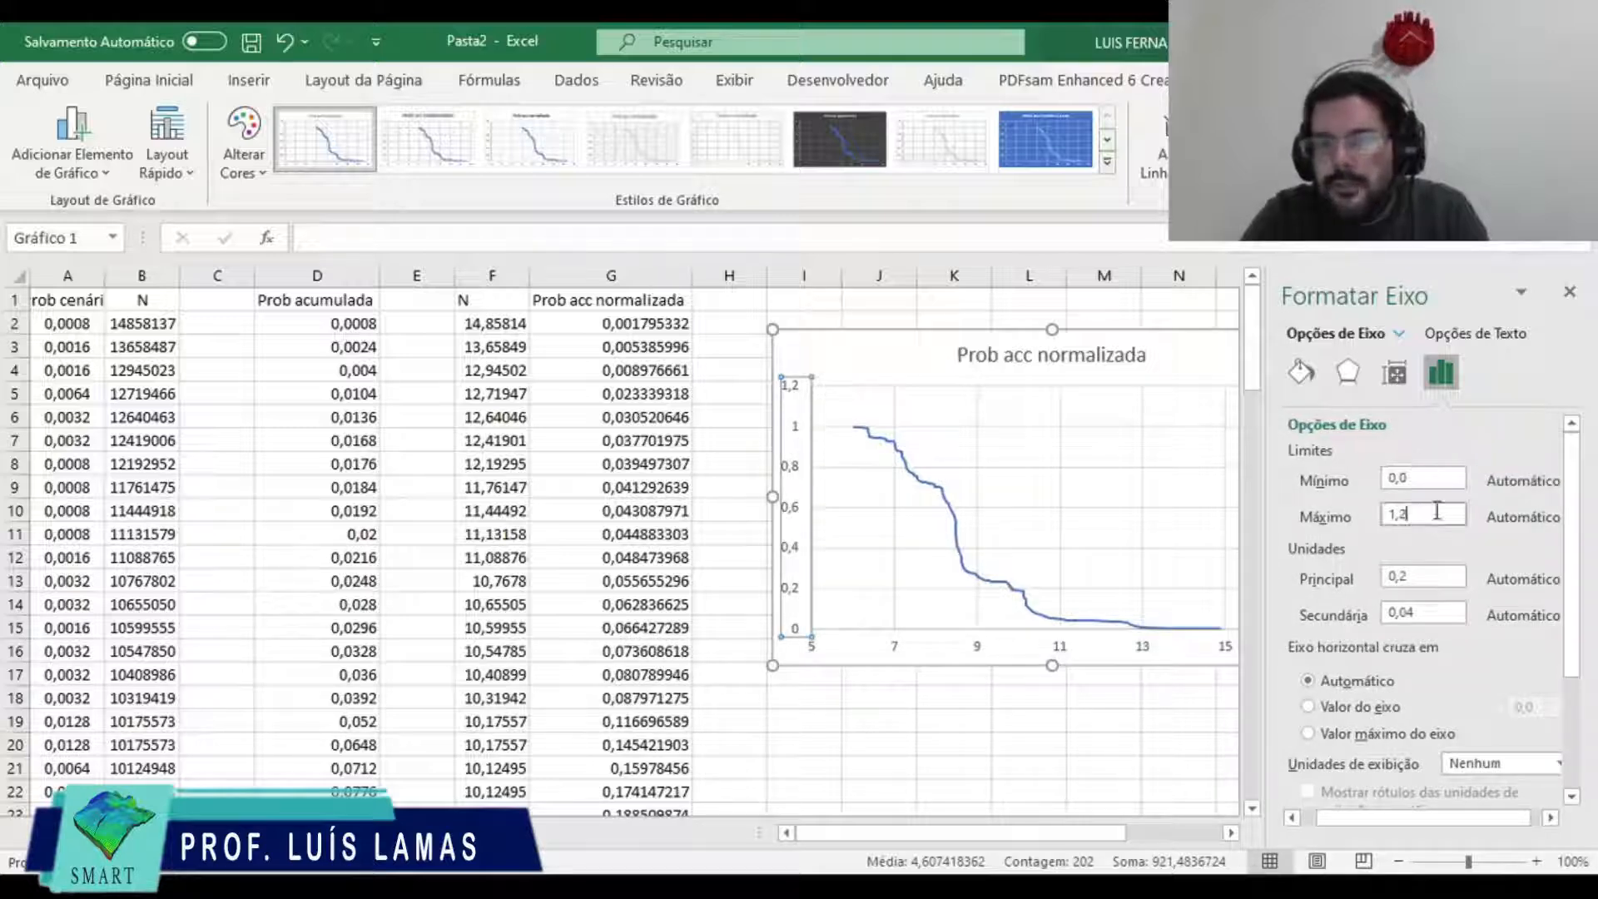
{"action": "key", "text": "BackSpace"}
{"action": "key", "text": "Return"}
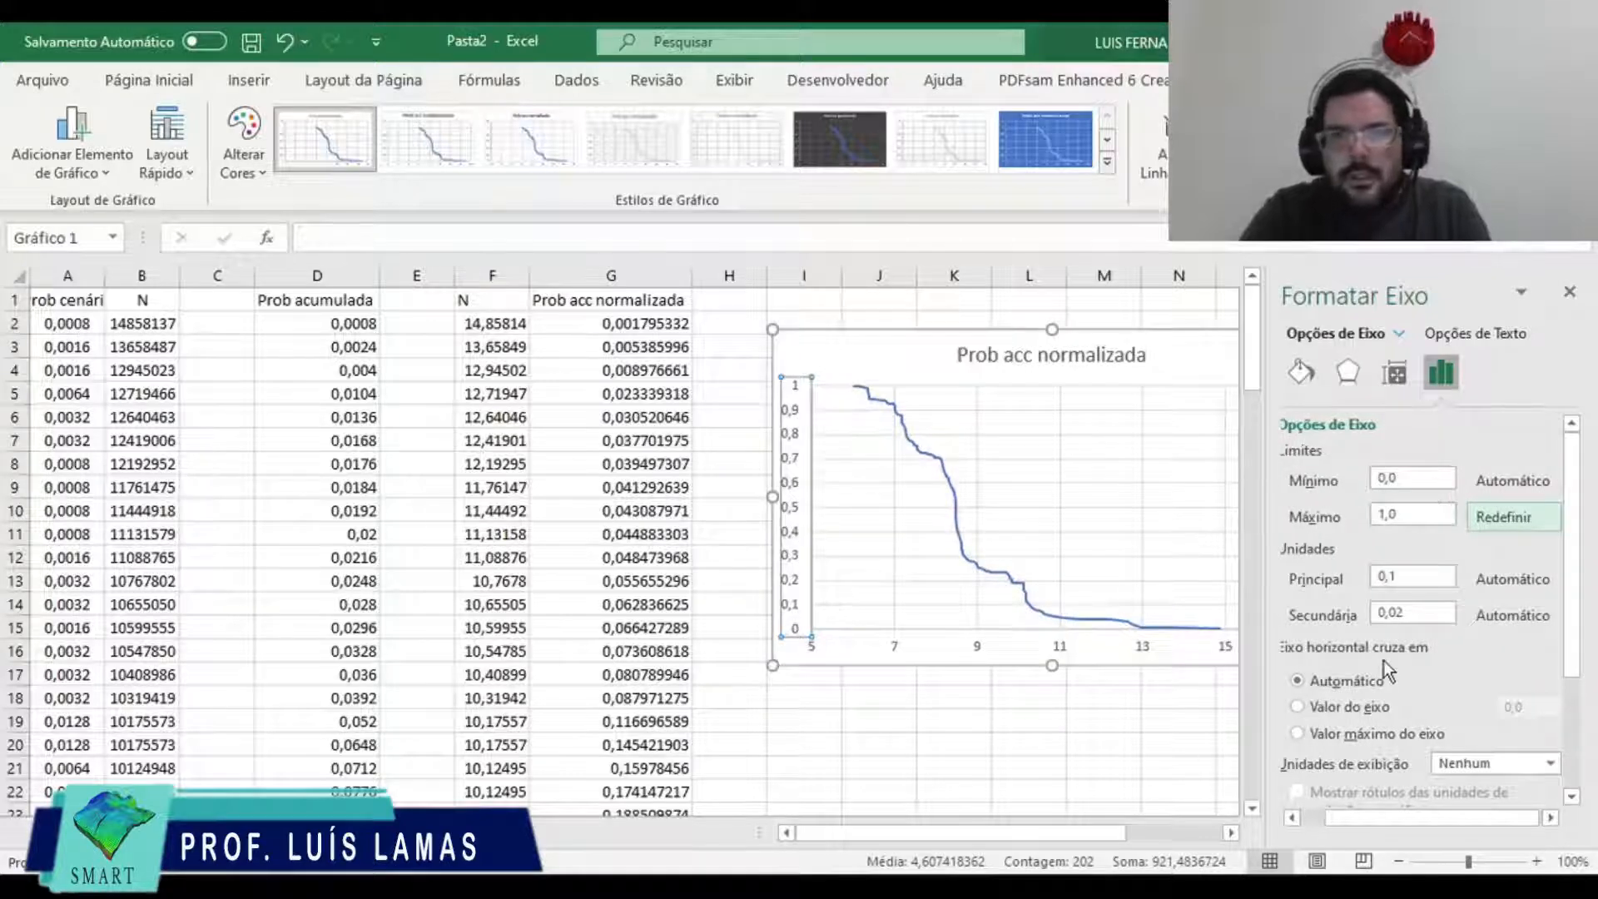
{"action": "left_click", "coordinate": [1570, 292]}
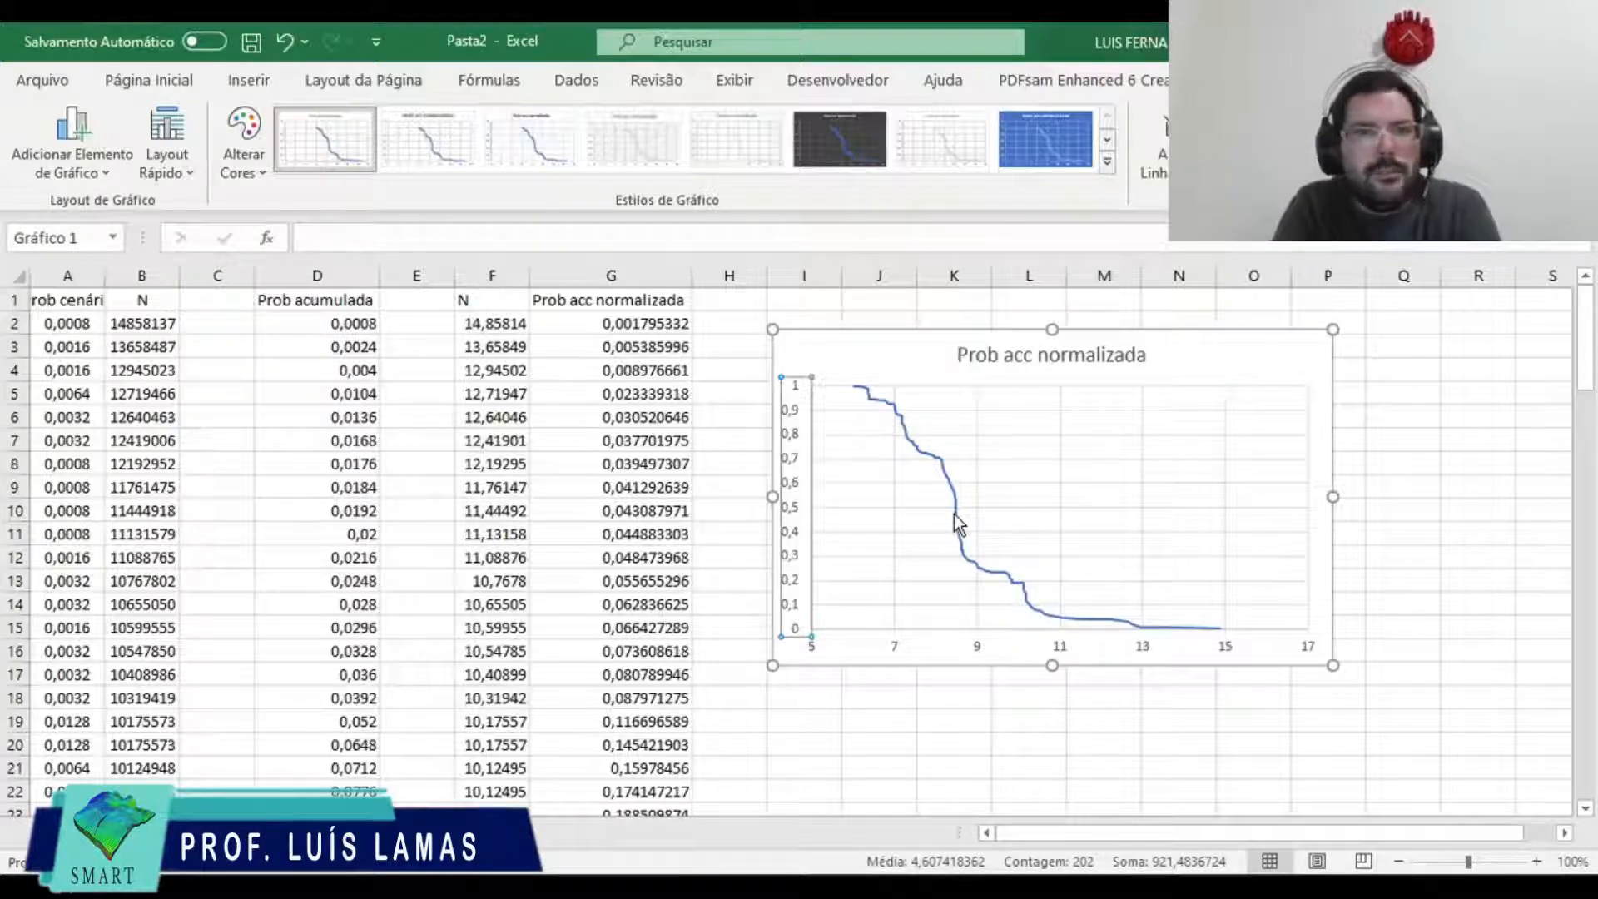
{"action": "key", "text": "alt+Tab"}
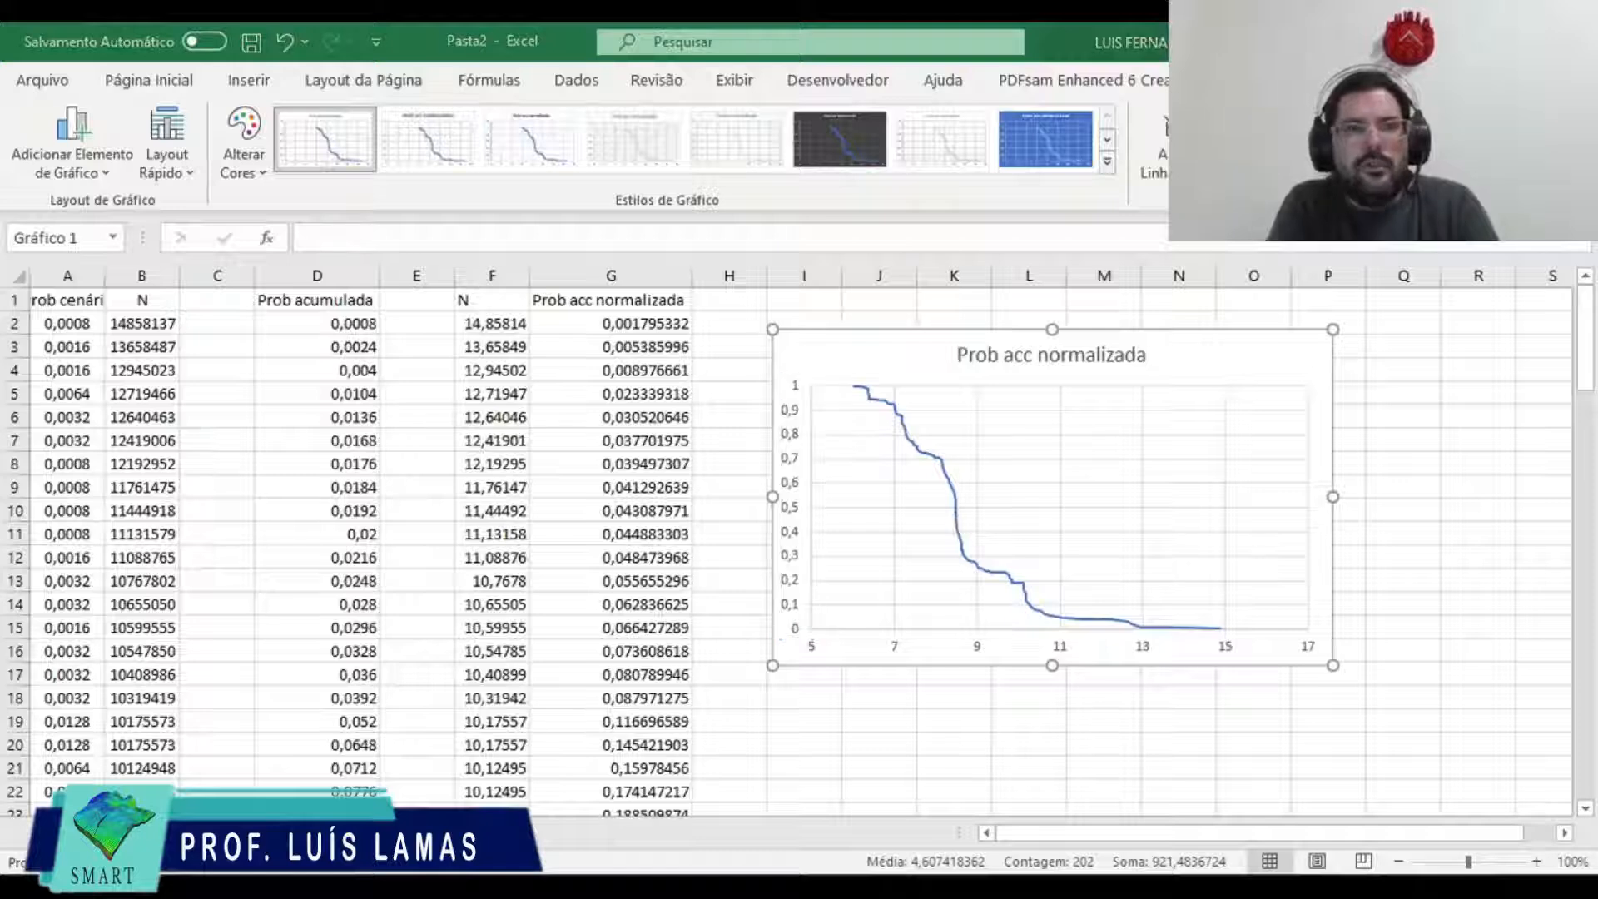